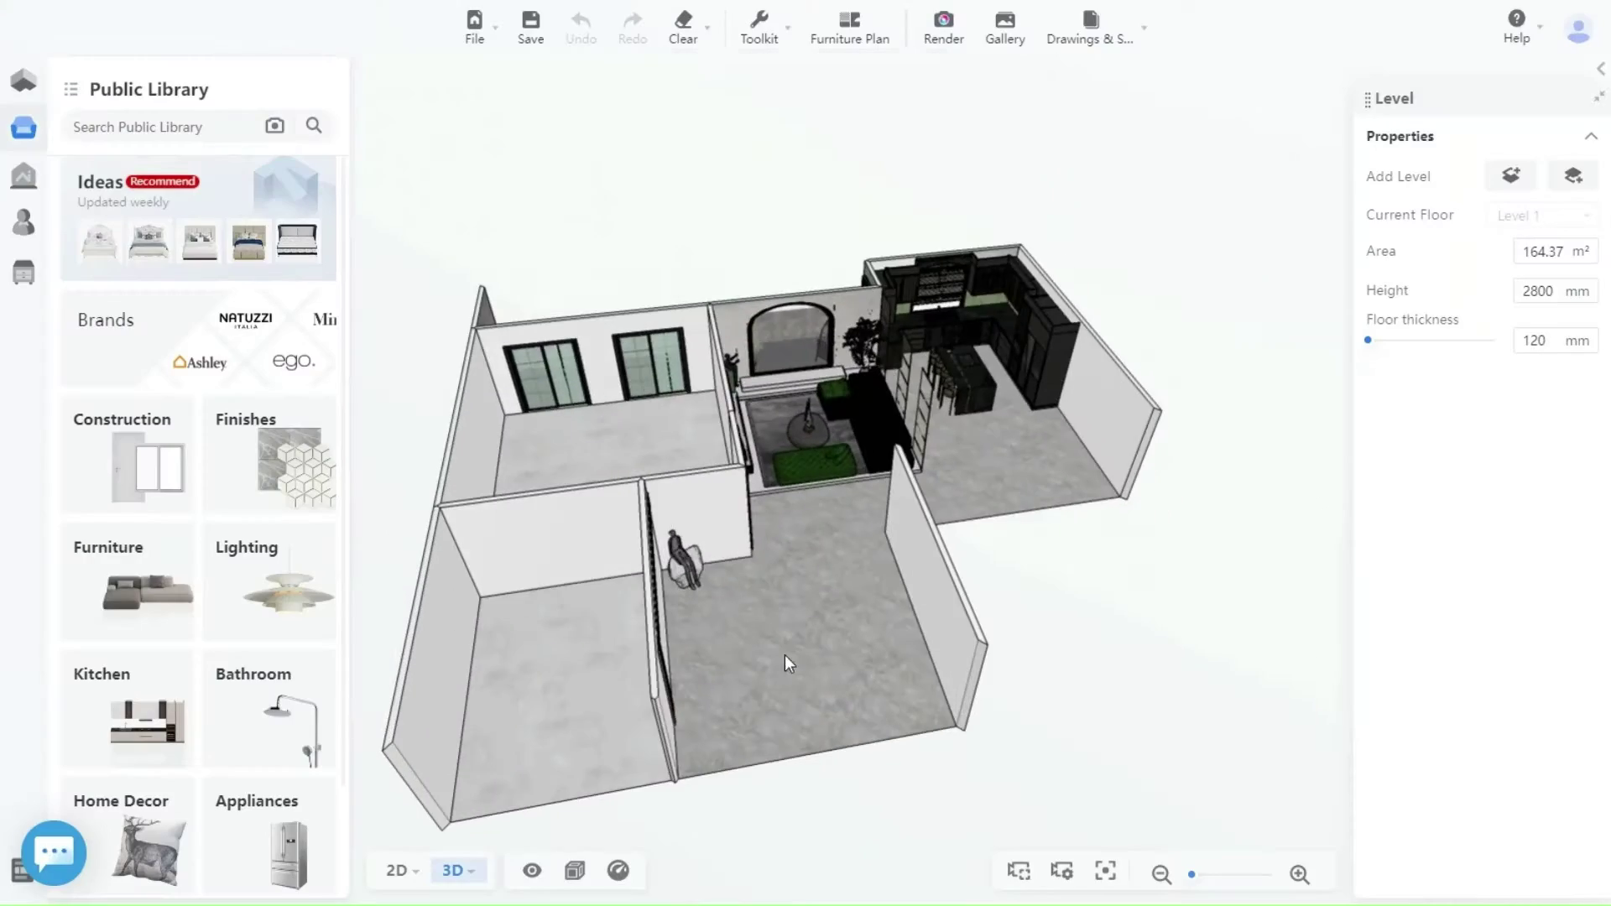
Open the advanced modelling tools for the current floor plan.
drag(783, 654, 870, 539)
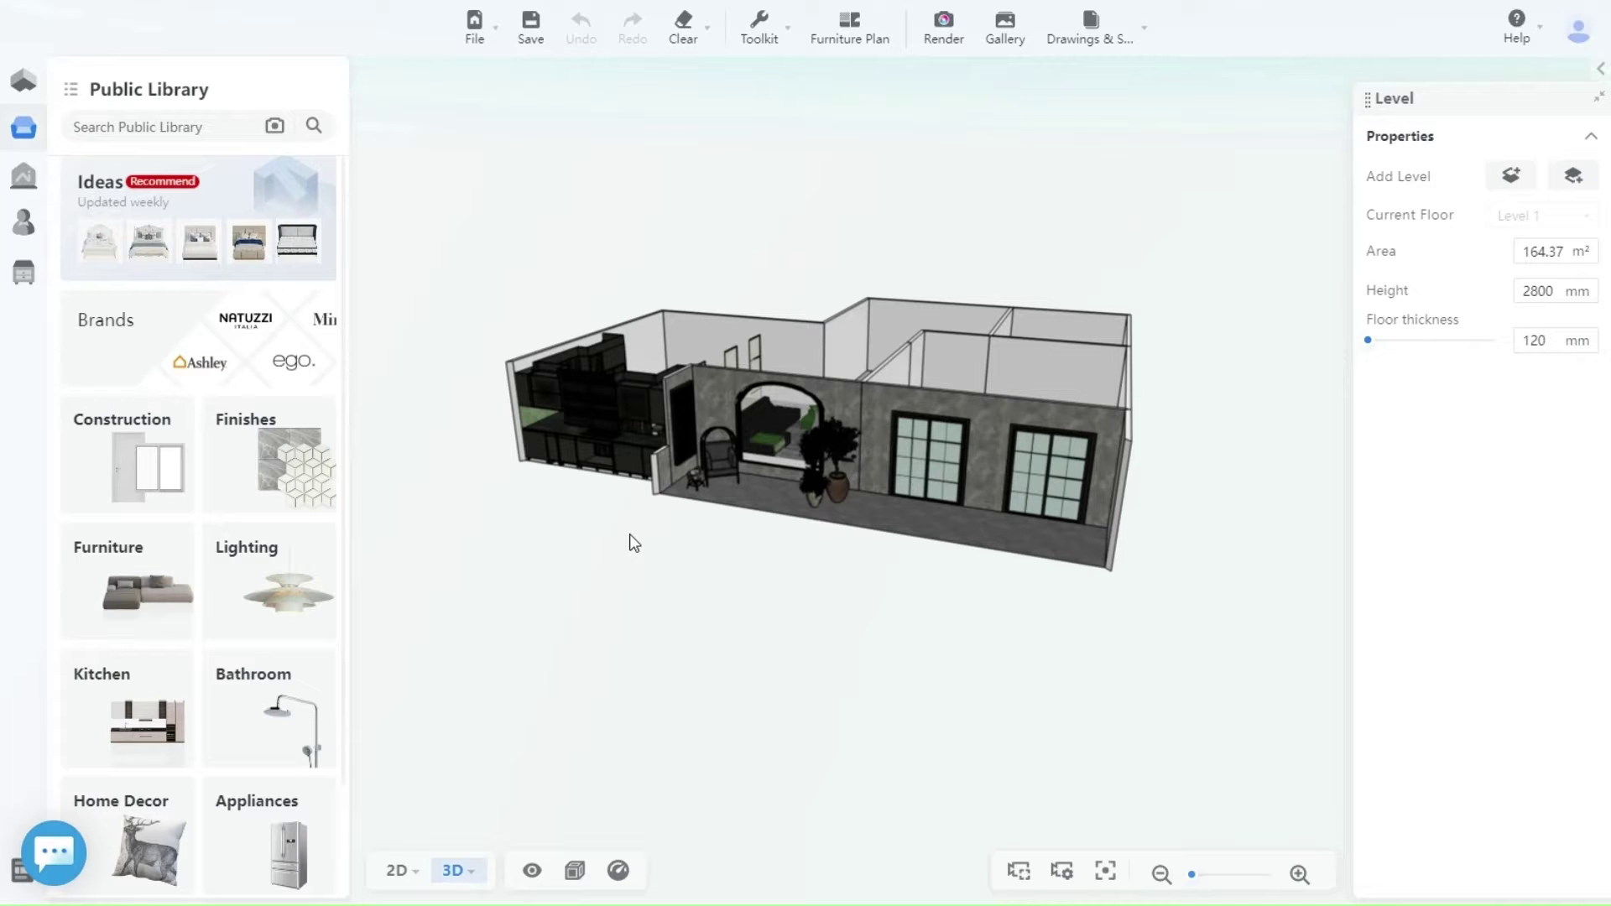
drag(794, 480, 571, 597)
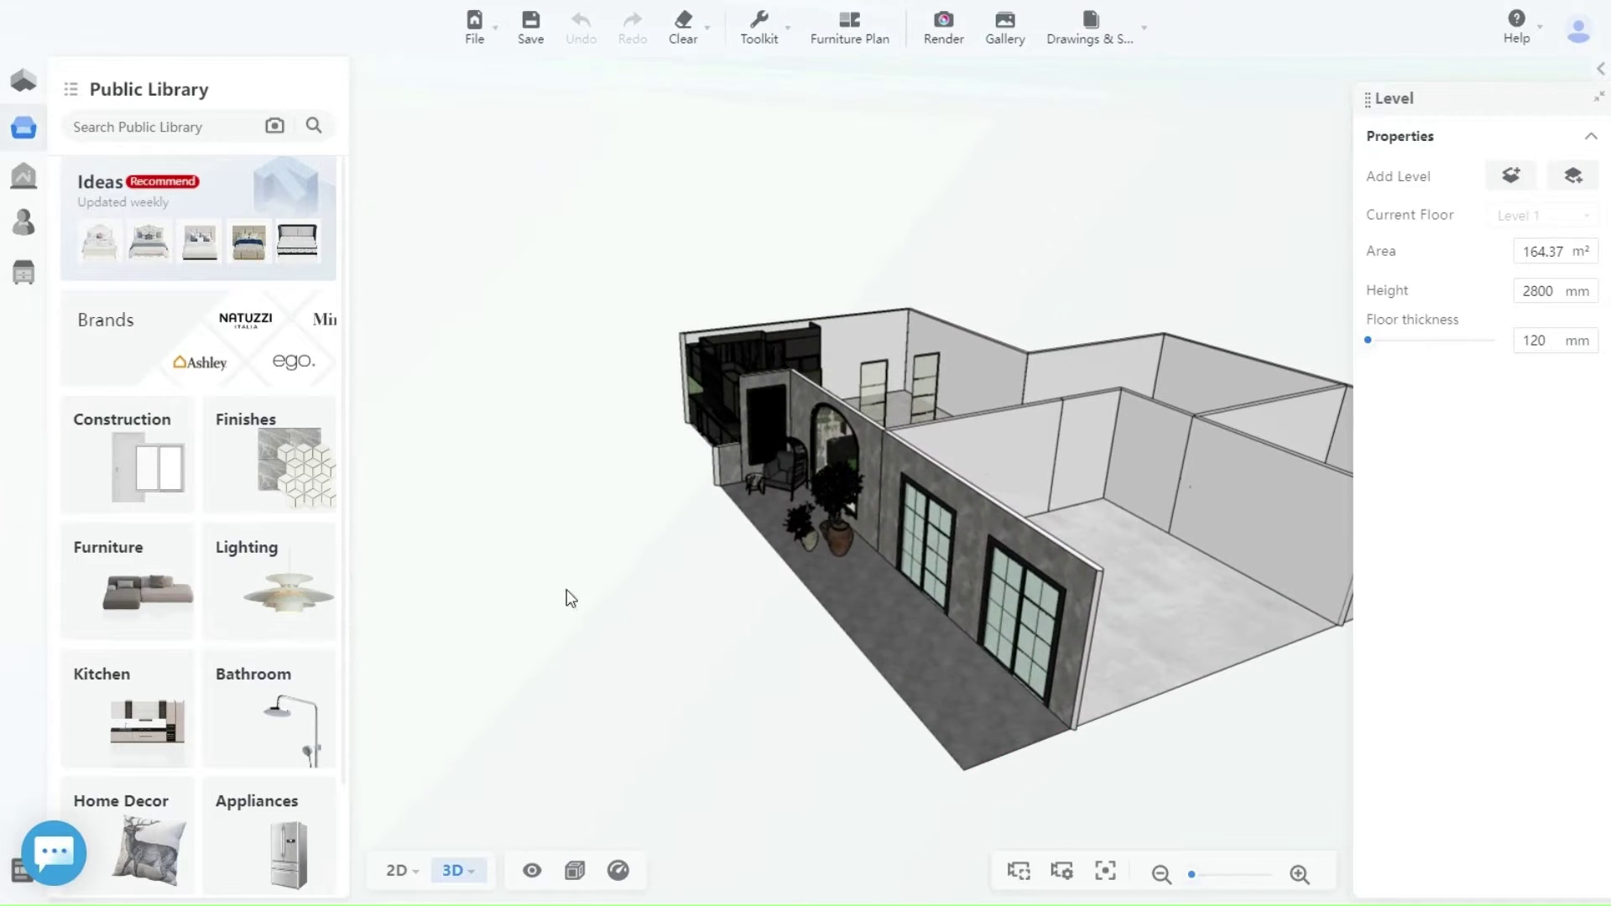
mouse_move(5, 185)
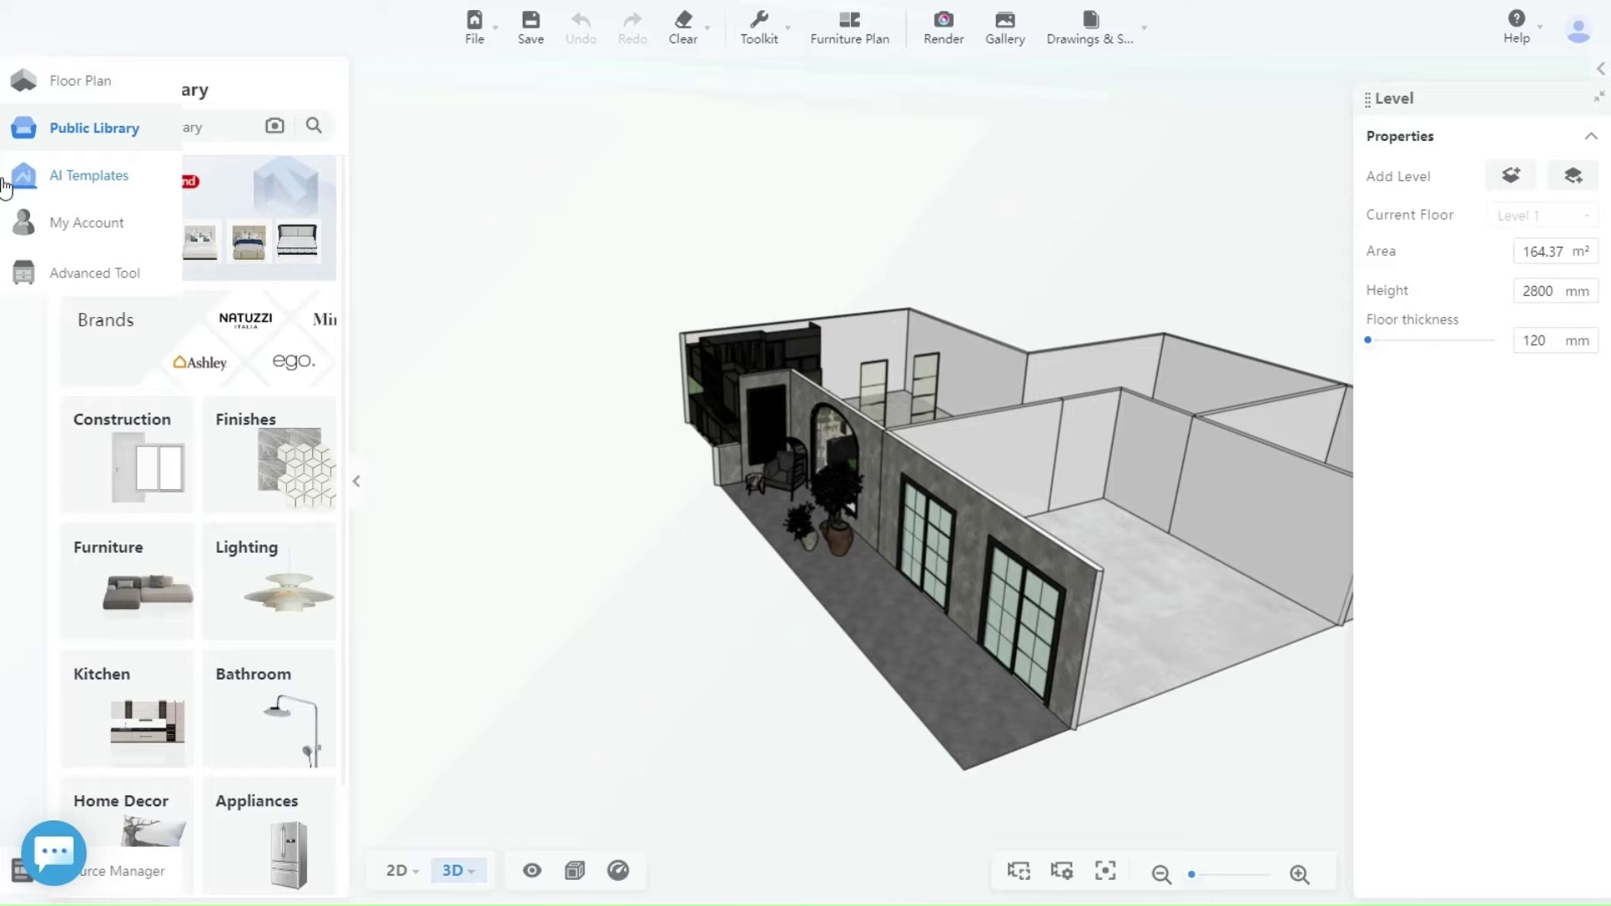
click(17, 272)
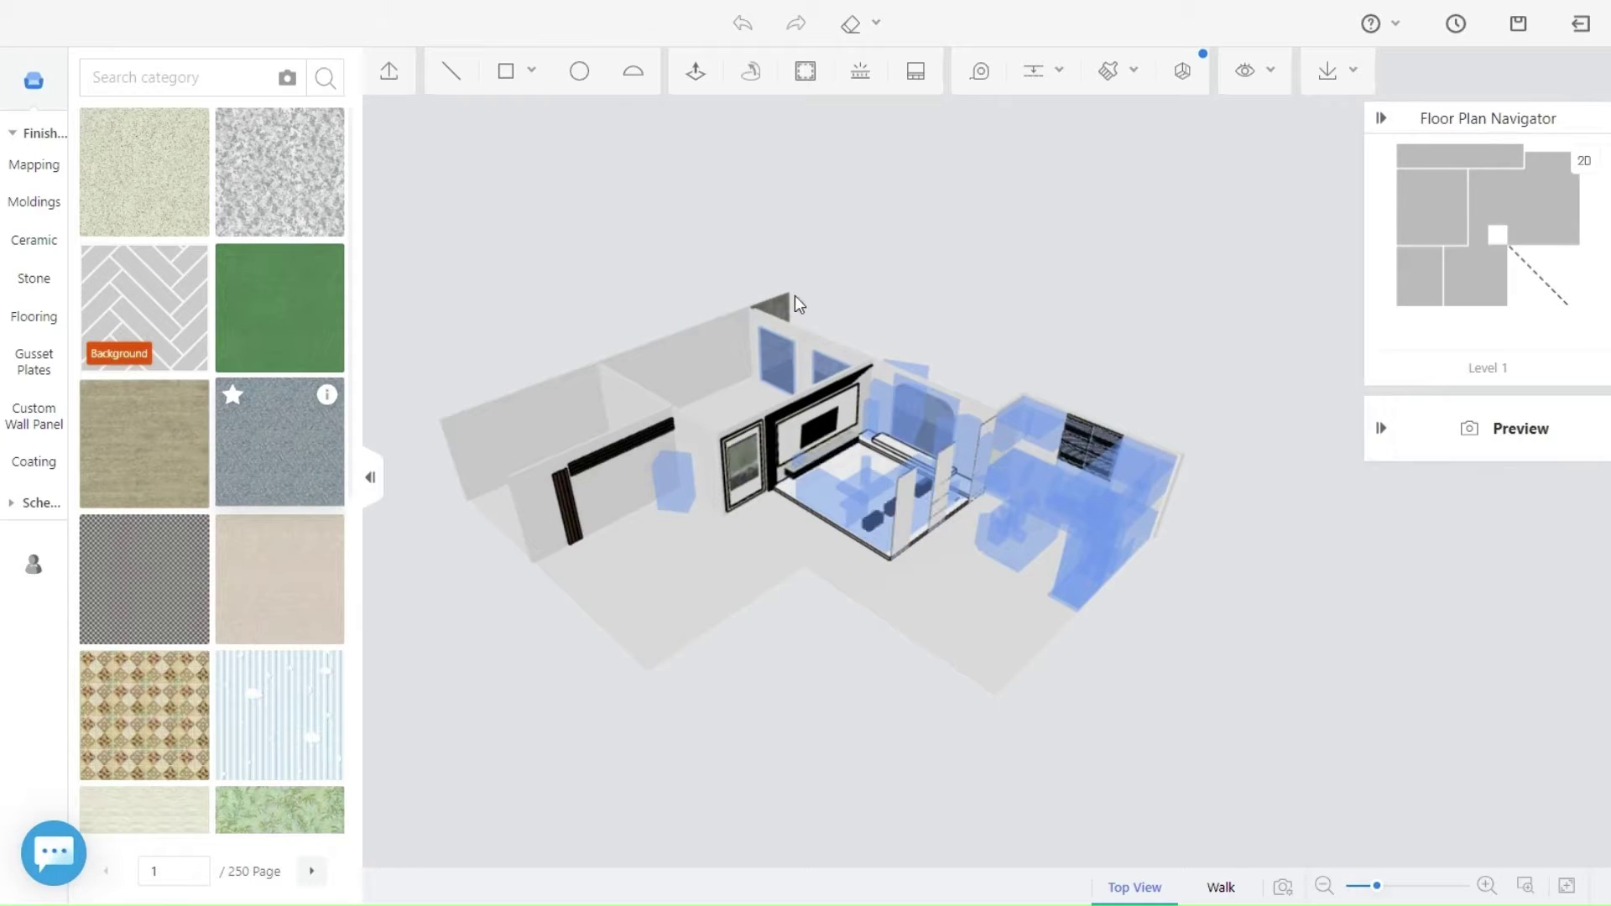
Hide the materials library and draw a rectangle across the underside of the larger room block, between its opposite outer corners.
middle_drag(1111, 594, 588, 495)
click(370, 480)
middle_drag(495, 336, 508, 185)
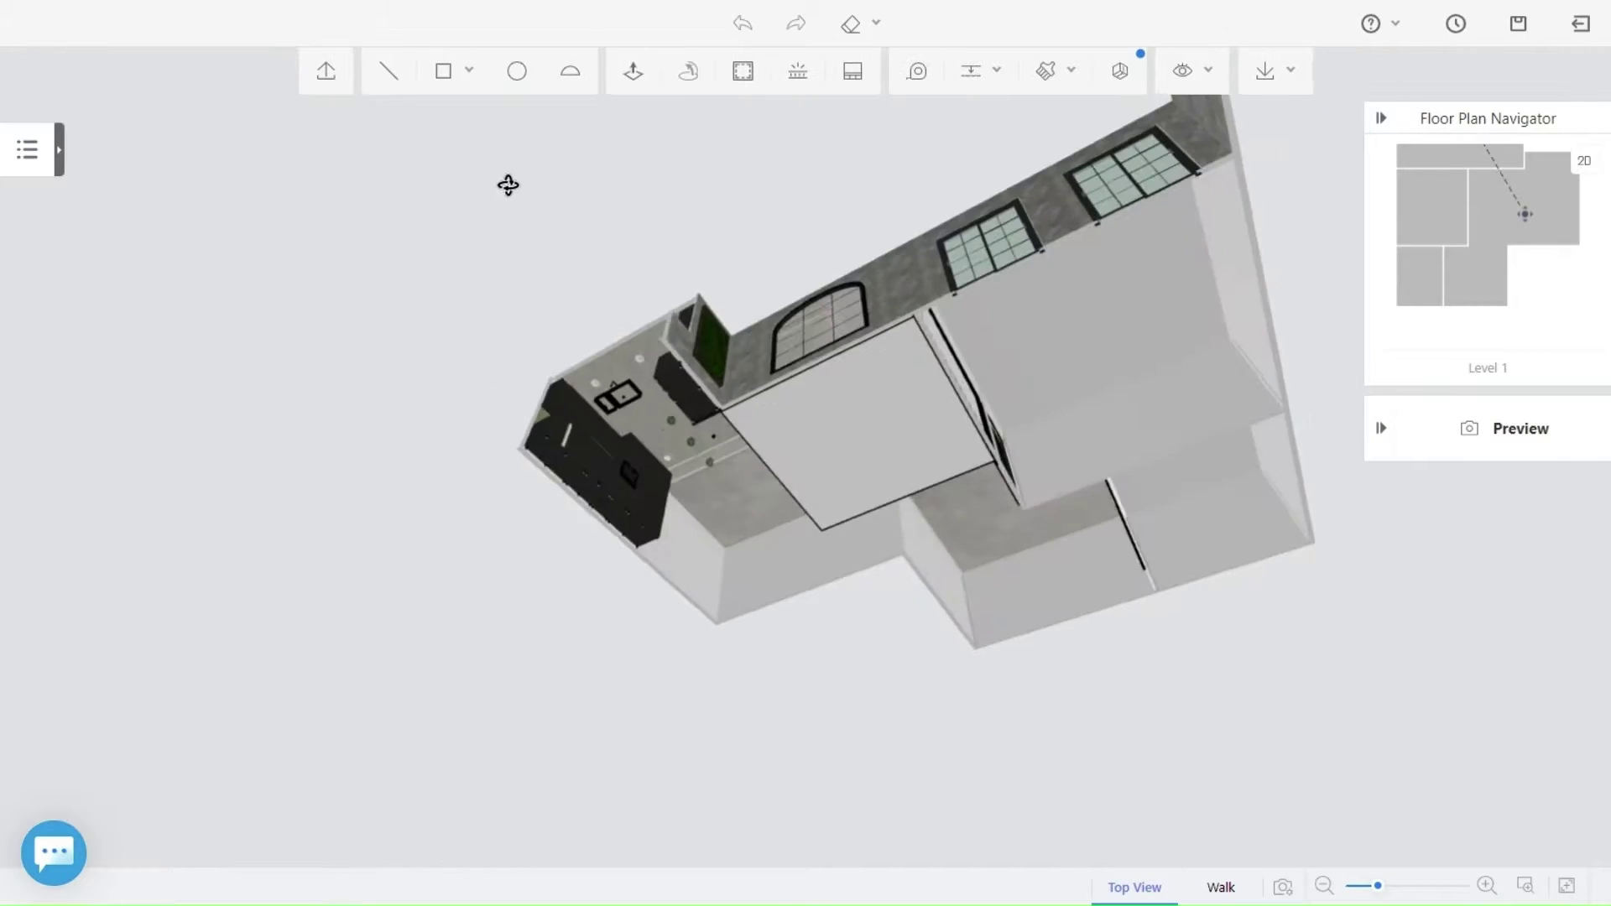
middle_drag(780, 554, 591, 533)
middle_drag(586, 268, 645, 245)
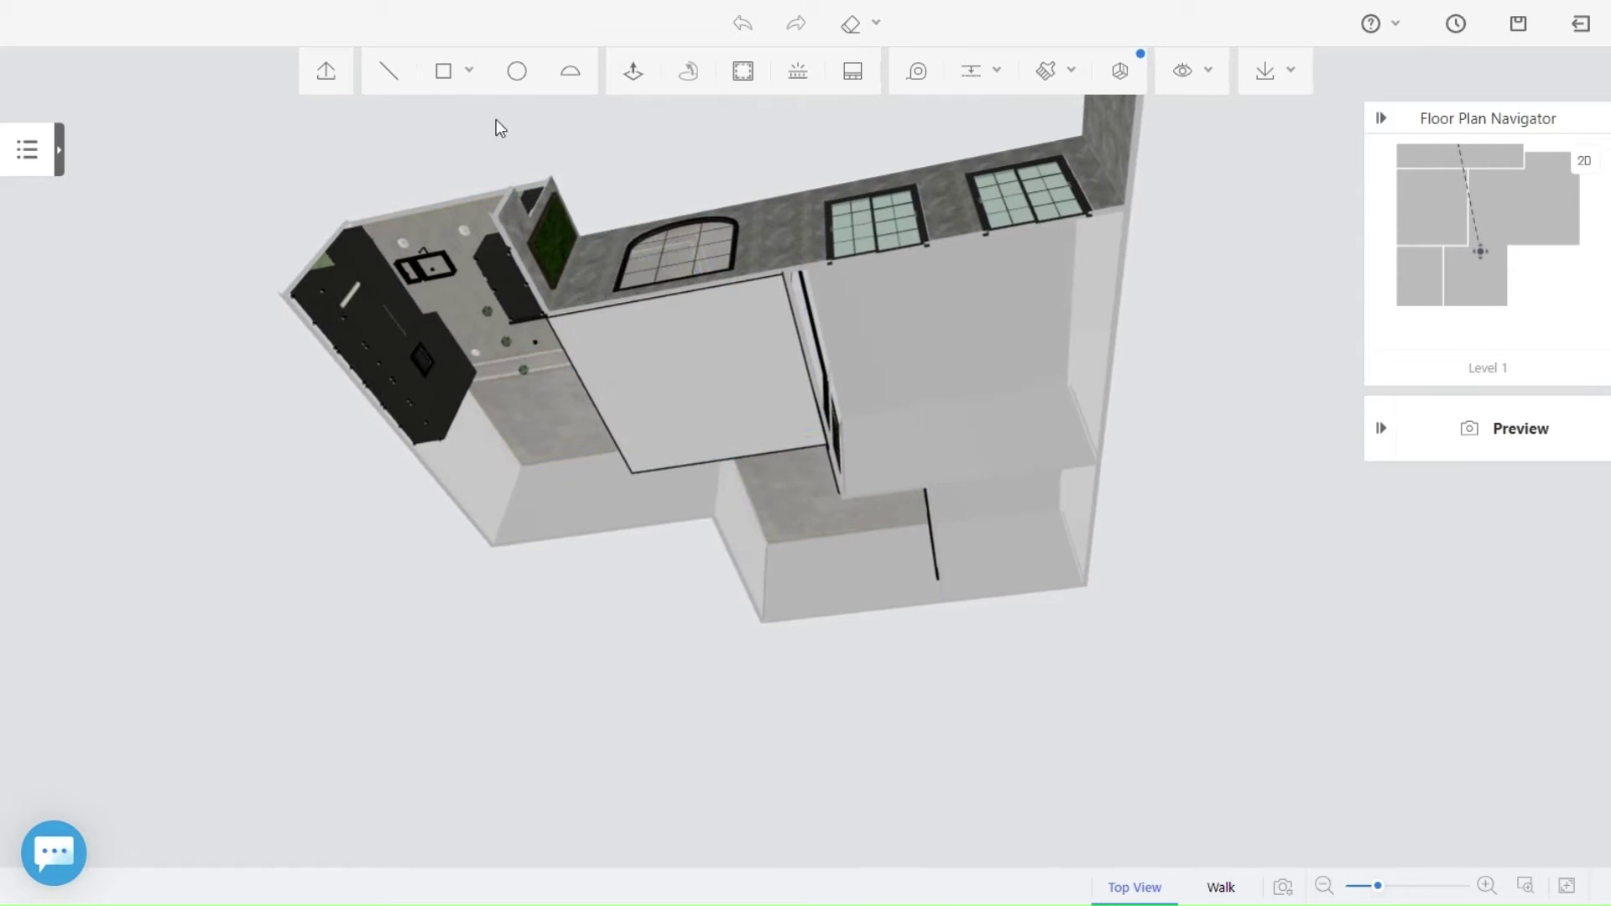
click(443, 76)
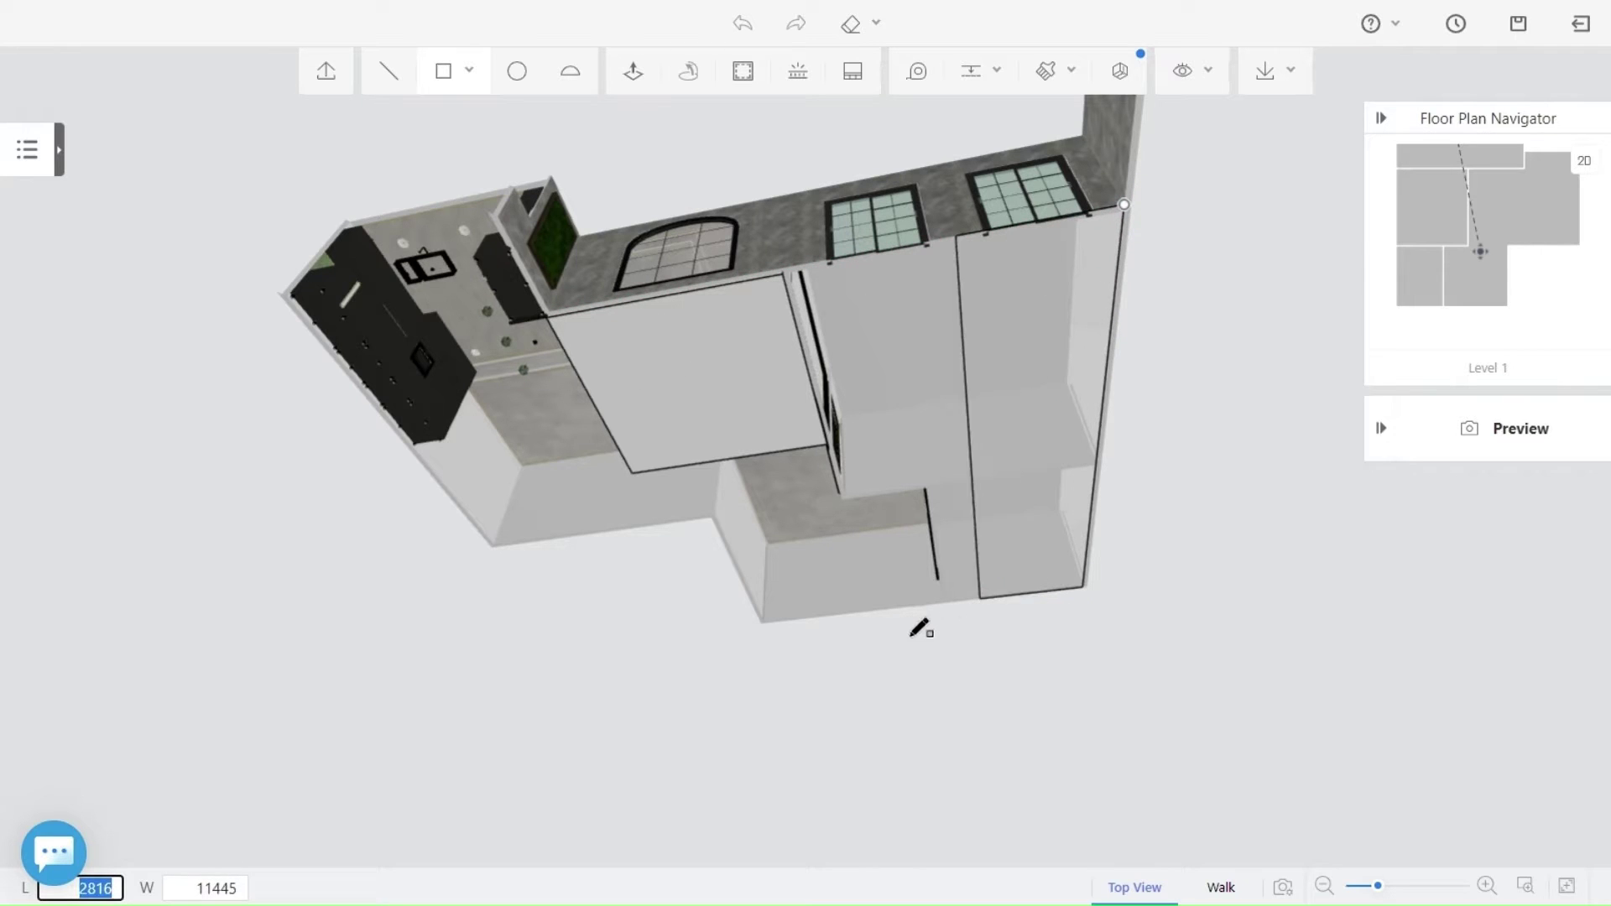
click(765, 621)
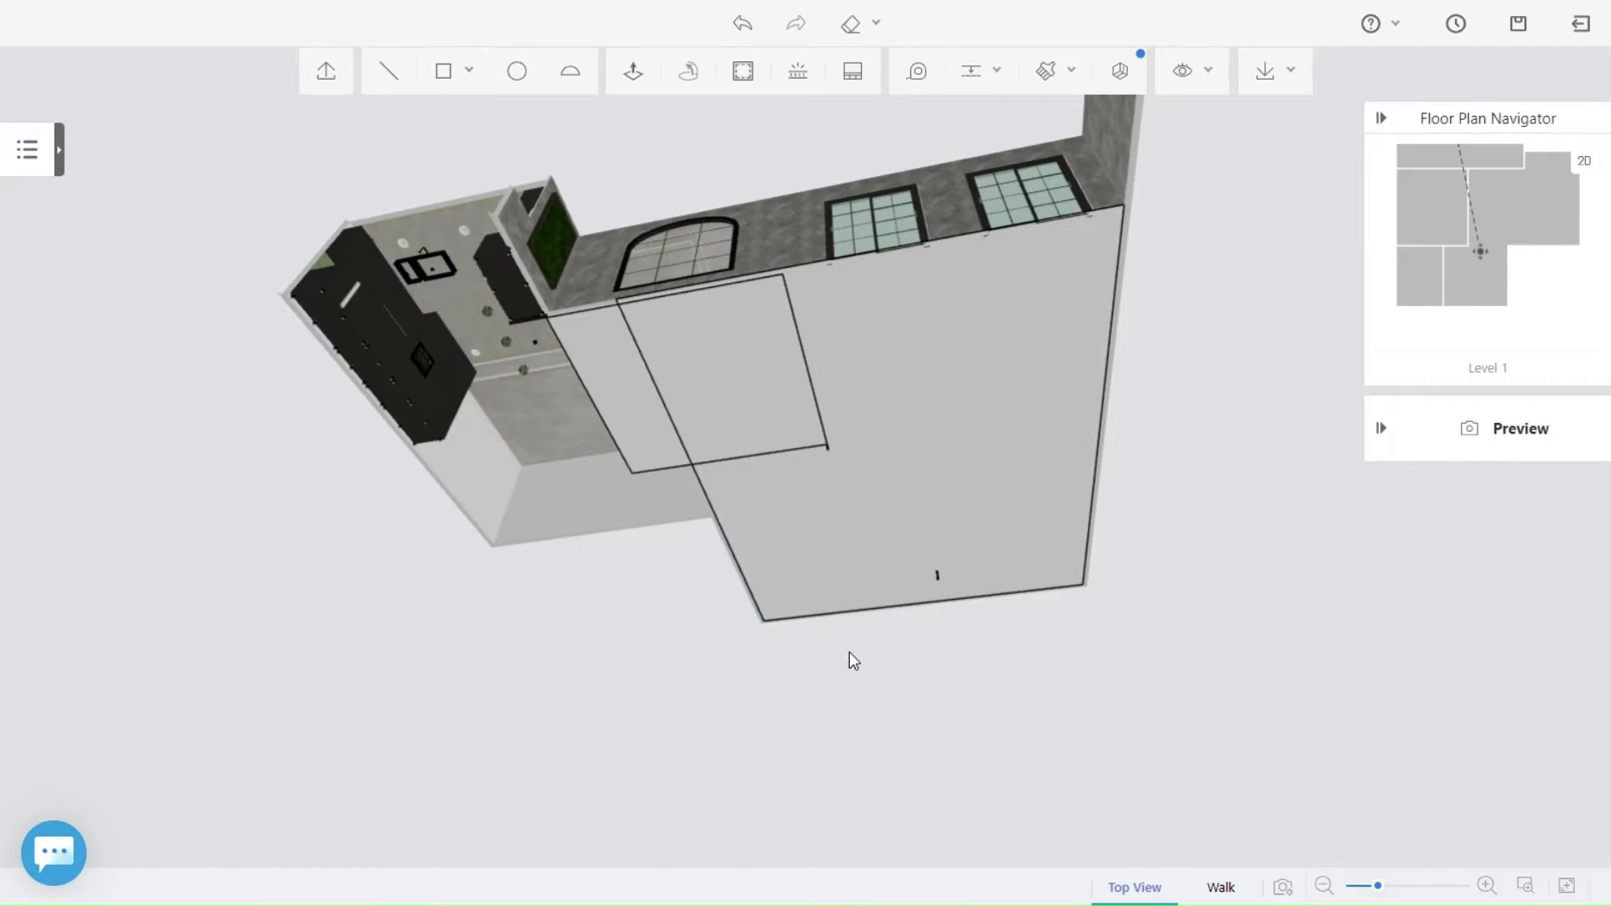
Push/Pull the drawn underside faces down about 4200 mm to form a solid lower-storey block.
click(633, 72)
click(914, 489)
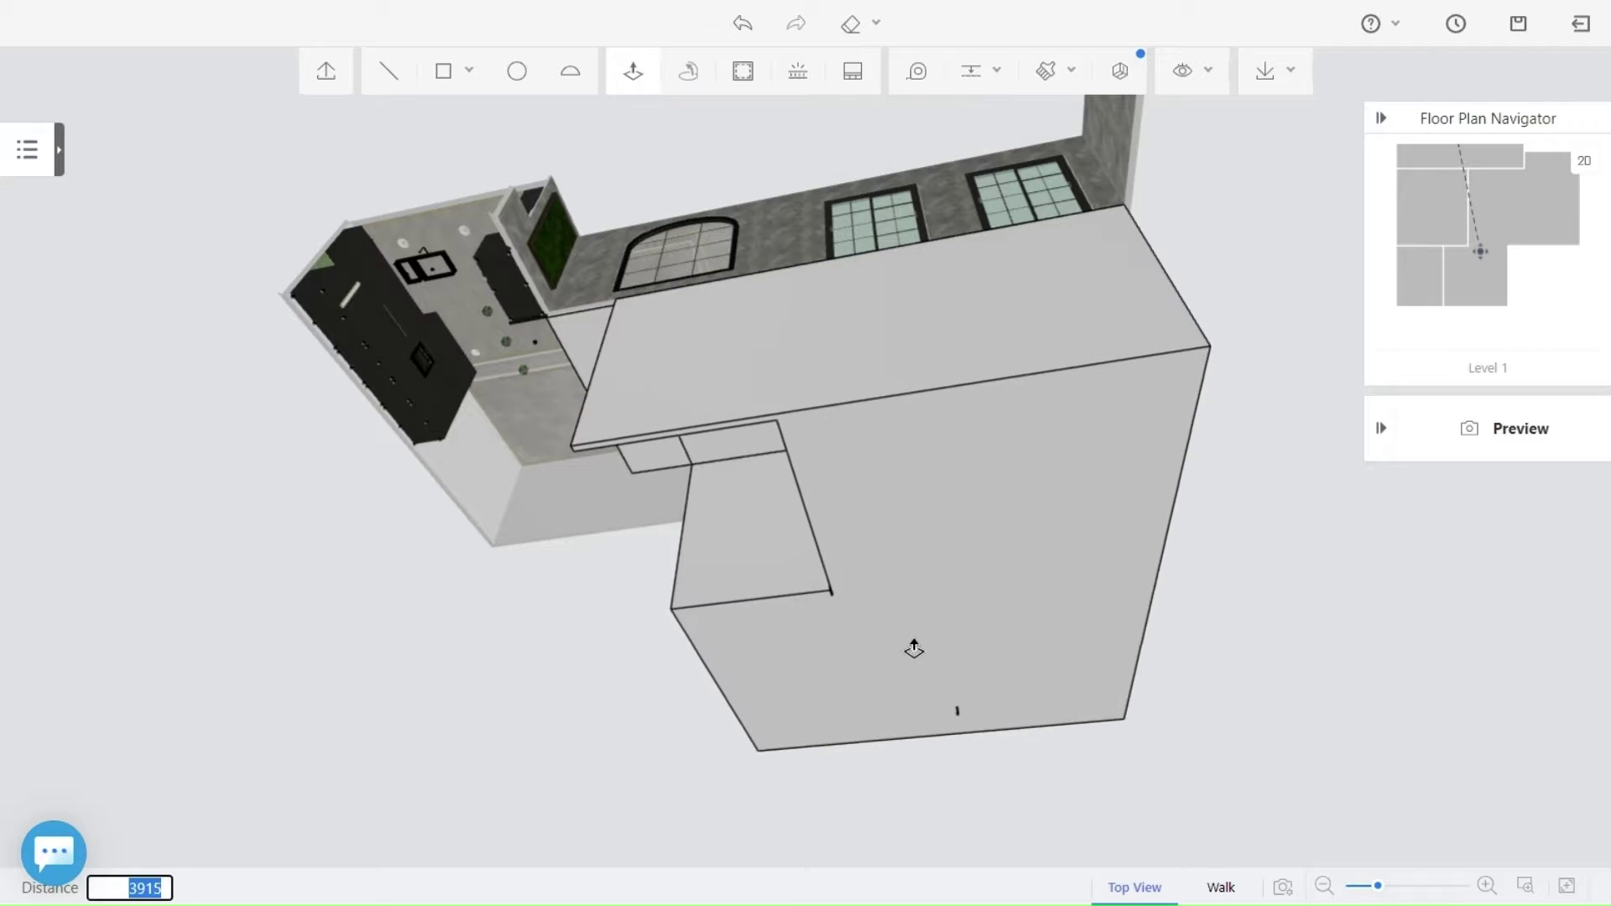
middle_drag(914, 649, 1069, 713)
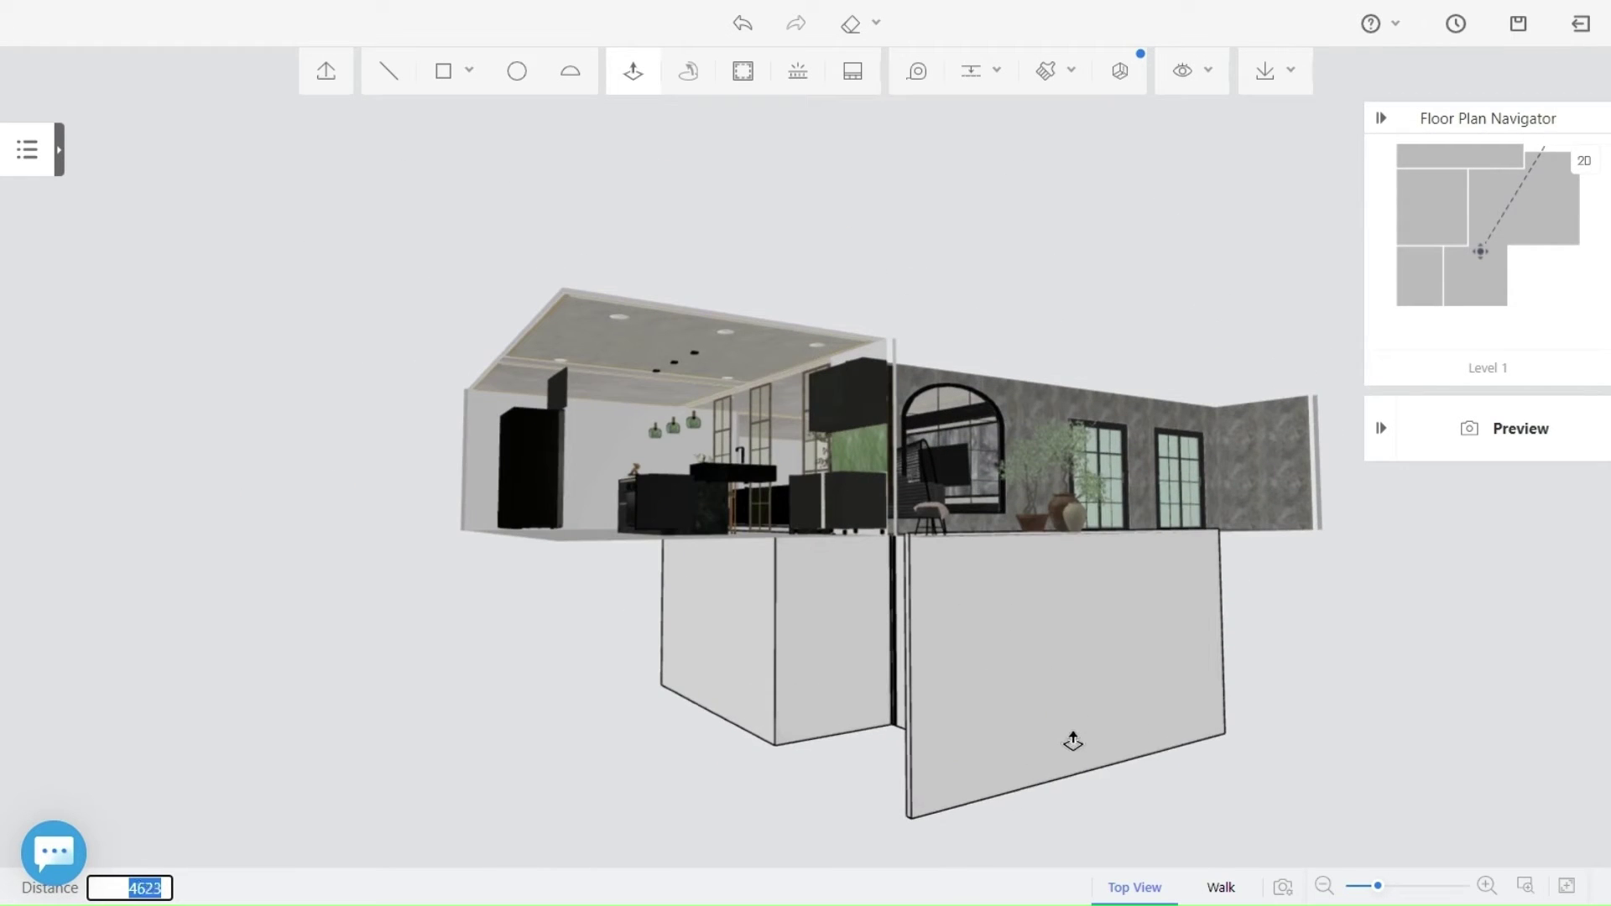
middle_drag(842, 773, 878, 646)
click(893, 527)
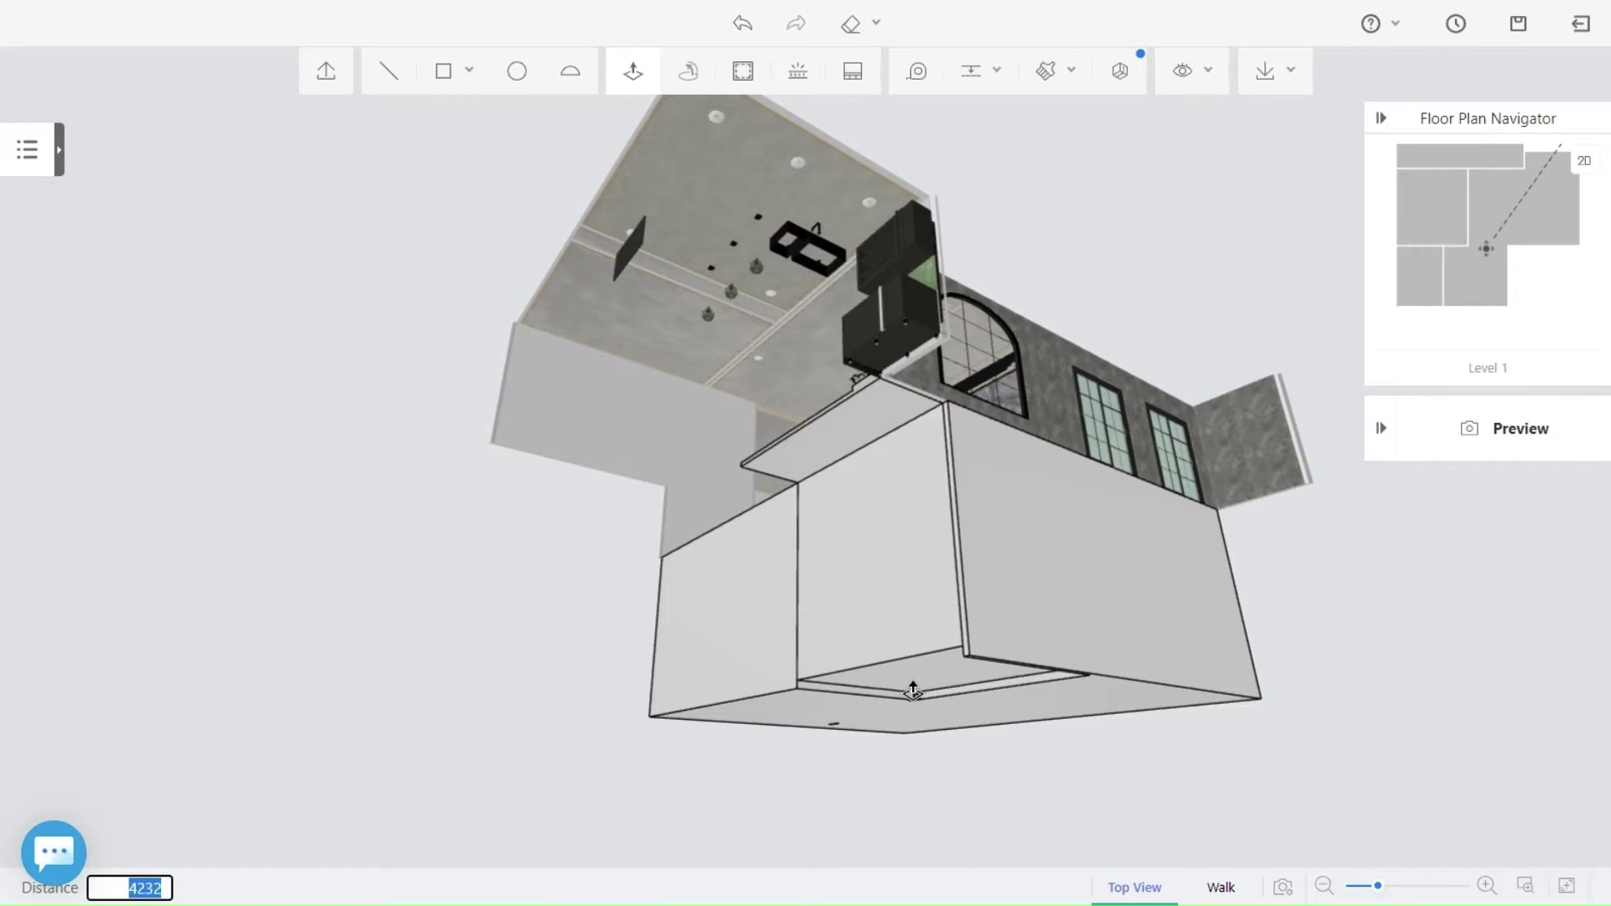
click(912, 683)
Draw a rectangle over the kitchen's underside and Push/Pull it down to the depth of the neighbouring lower block.
middle_drag(1028, 545, 1055, 605)
middle_drag(1158, 603, 960, 734)
mouse_move(788, 367)
middle_down()
mouse_move(1060, 654)
mouse_move(1072, 518)
mouse_move(1137, 644)
mouse_move(722, 676)
mouse_move(1181, 635)
mouse_move(740, 690)
mouse_move(974, 593)
mouse_move(658, 676)
mouse_move(886, 662)
mouse_move(690, 702)
middle_up()
click(441, 74)
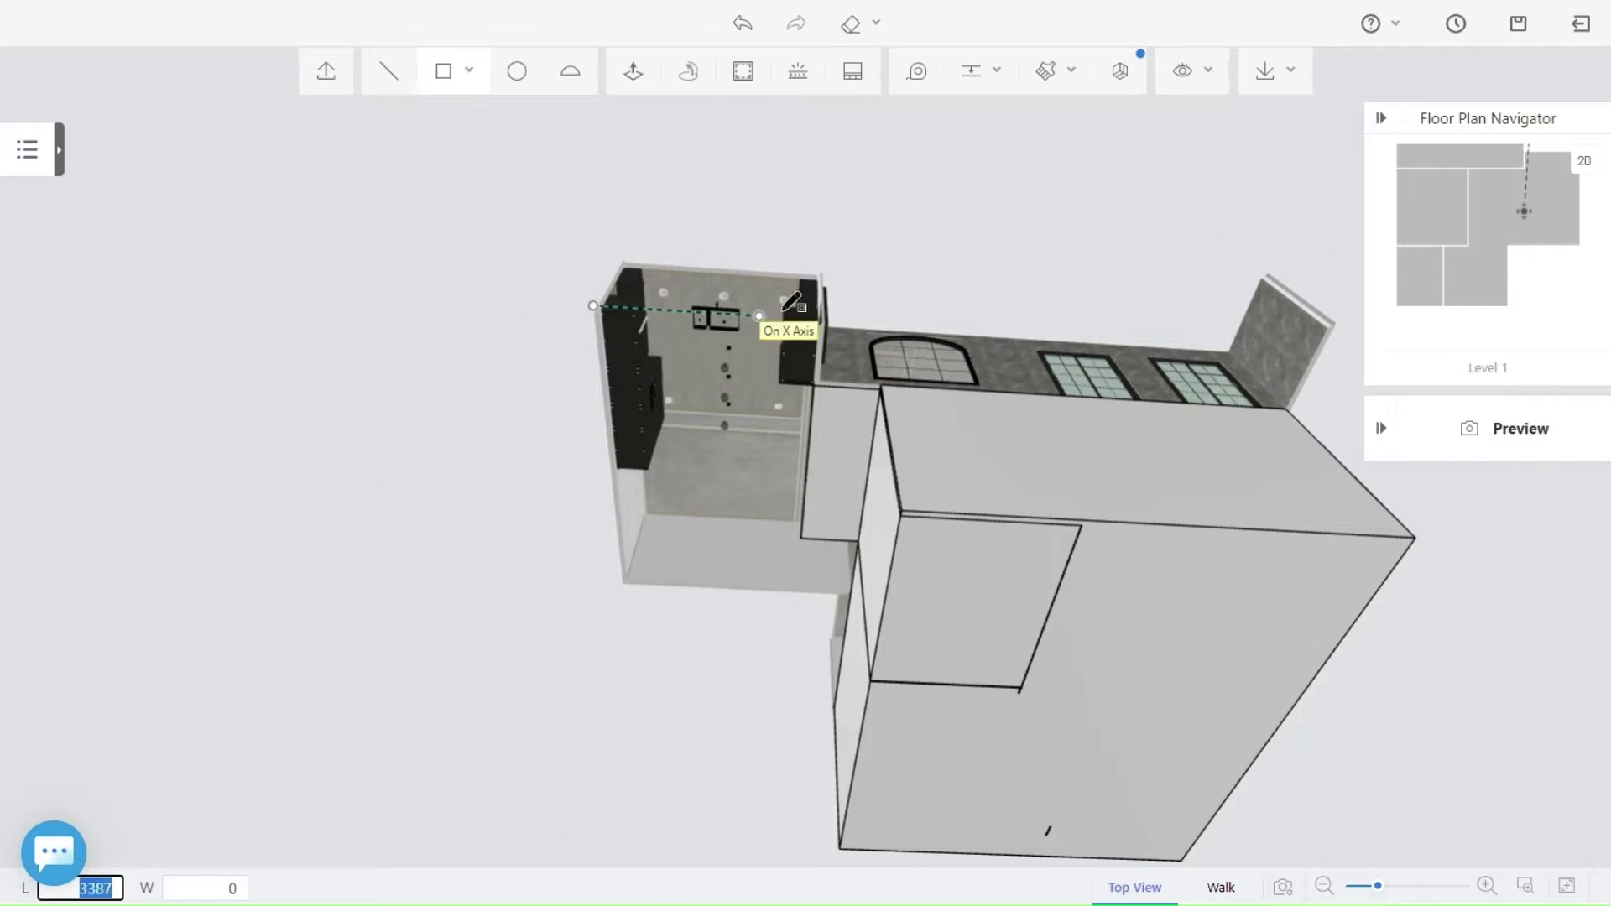
click(790, 587)
click(682, 462)
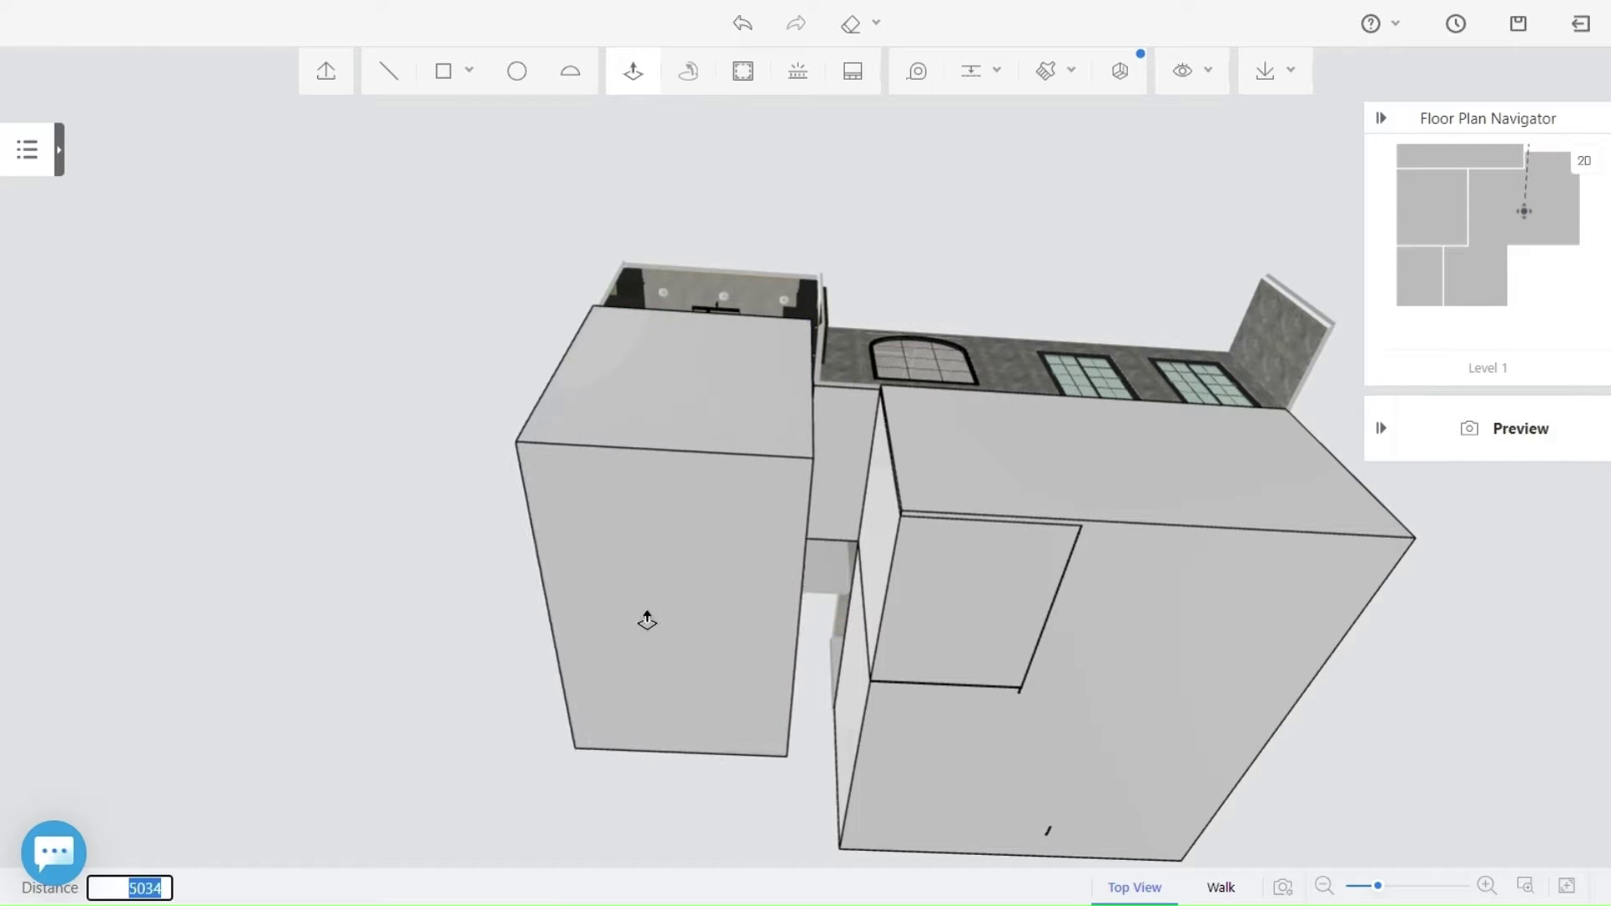
middle_drag(647, 624, 676, 662)
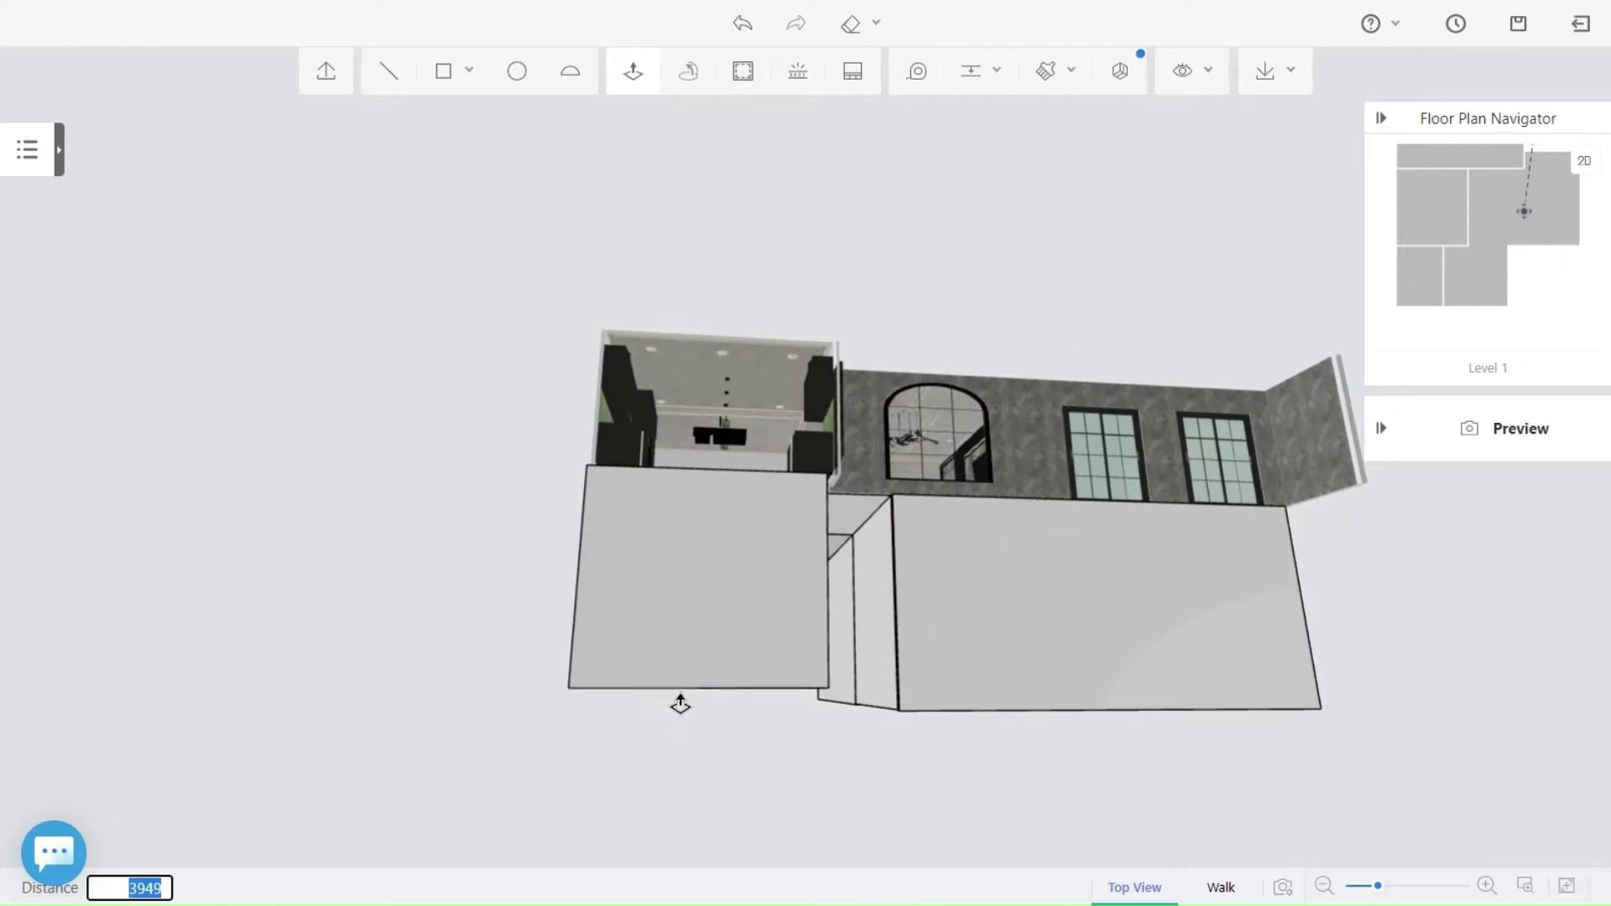
Turn on the visibility of the walls in the model.
mouse_move(1193, 79)
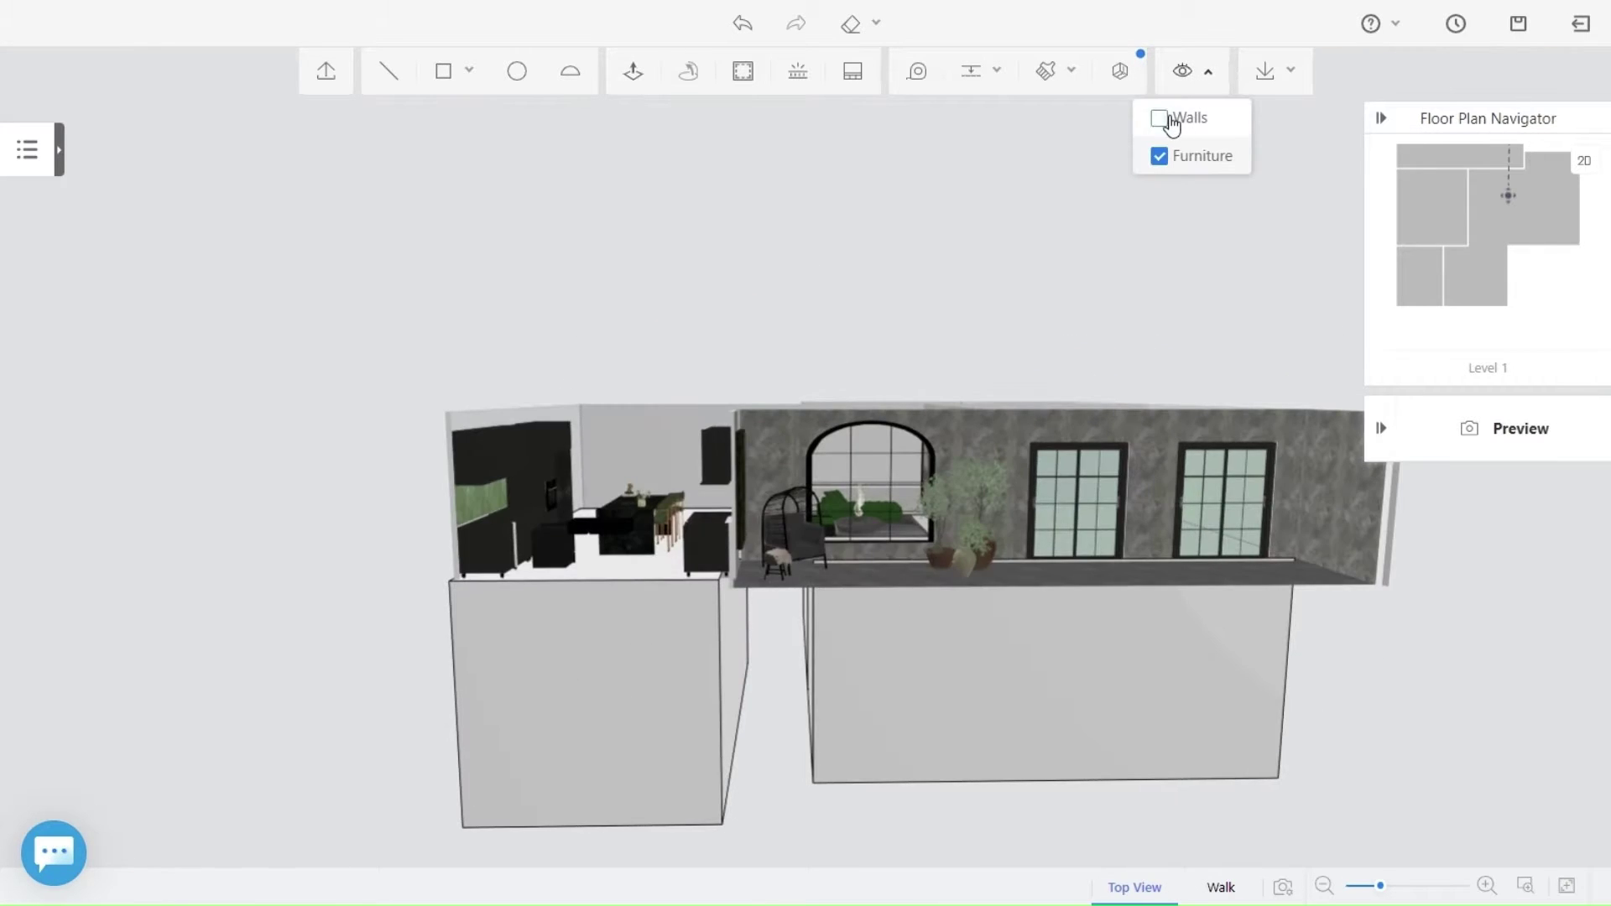
click(1169, 119)
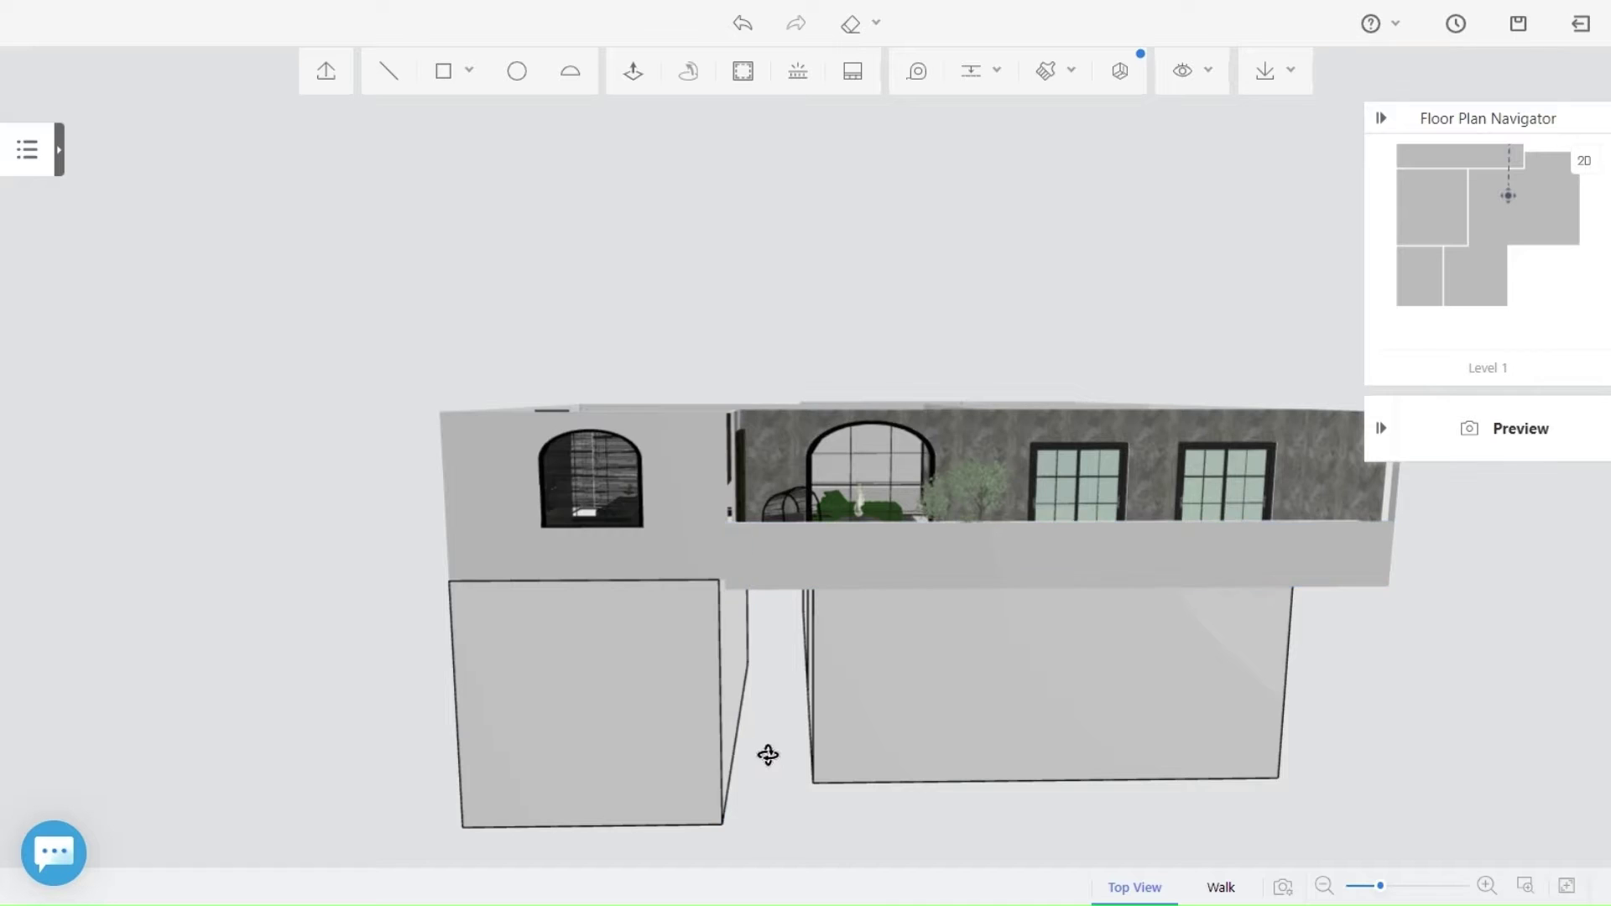
mouse_move(768, 755)
middle_down()
mouse_move(943, 720)
mouse_move(881, 748)
mouse_move(407, 719)
middle_up()
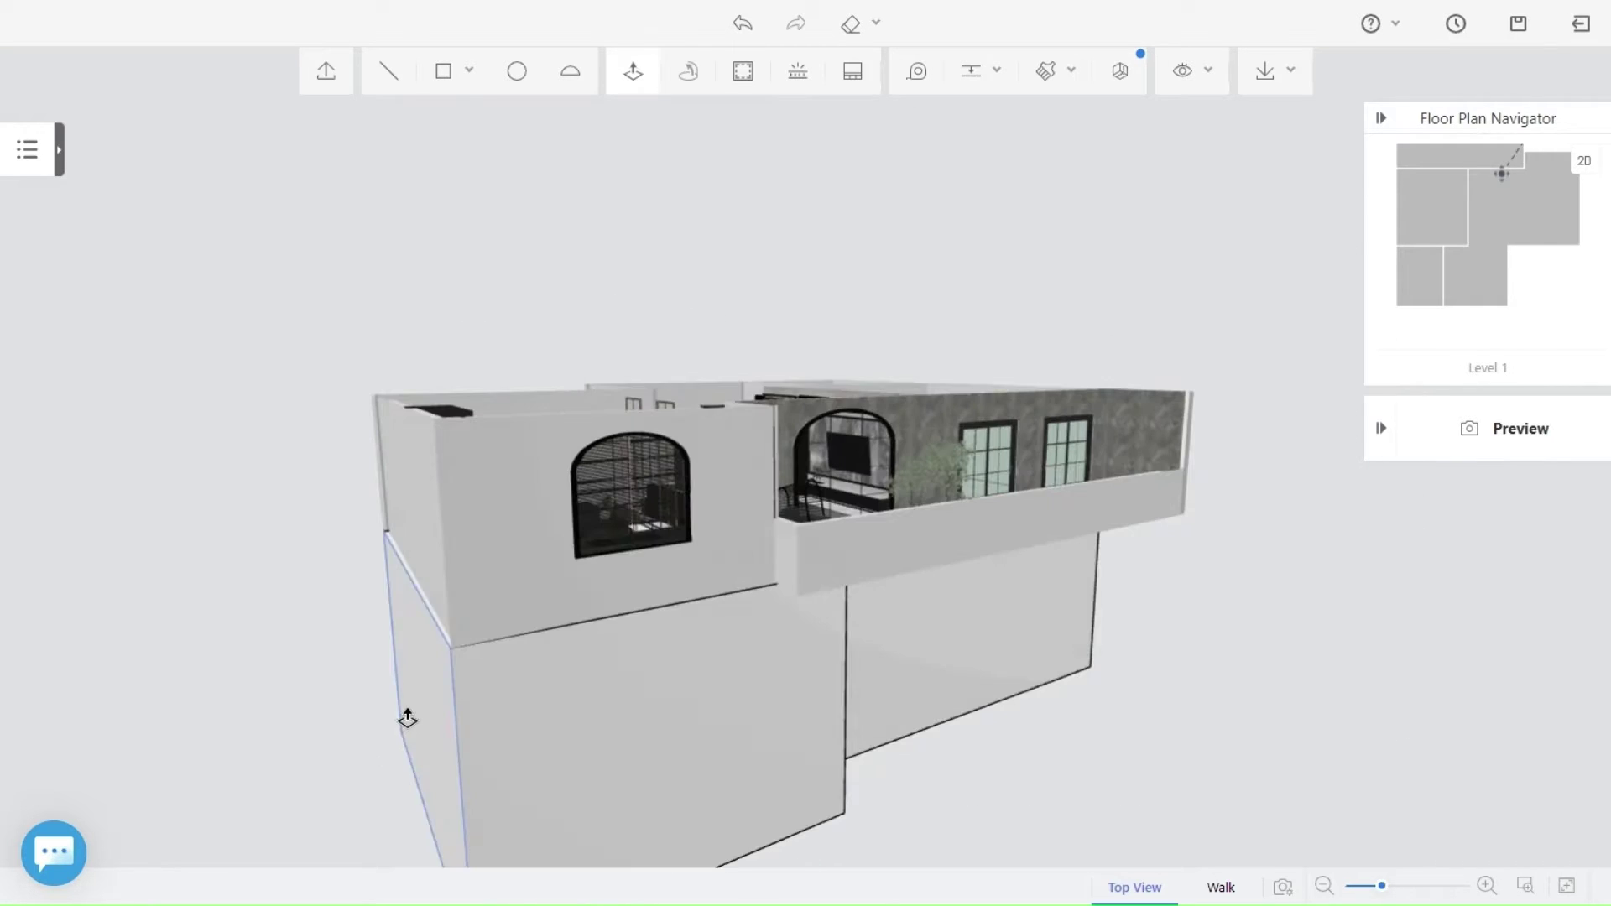
Push/Pull the lower block's outer face out about 77 mm so it lies flush with the wall above.
mouse_move(929, 783)
middle_down()
mouse_move(1425, 766)
mouse_move(1399, 749)
mouse_move(1407, 708)
middle_up()
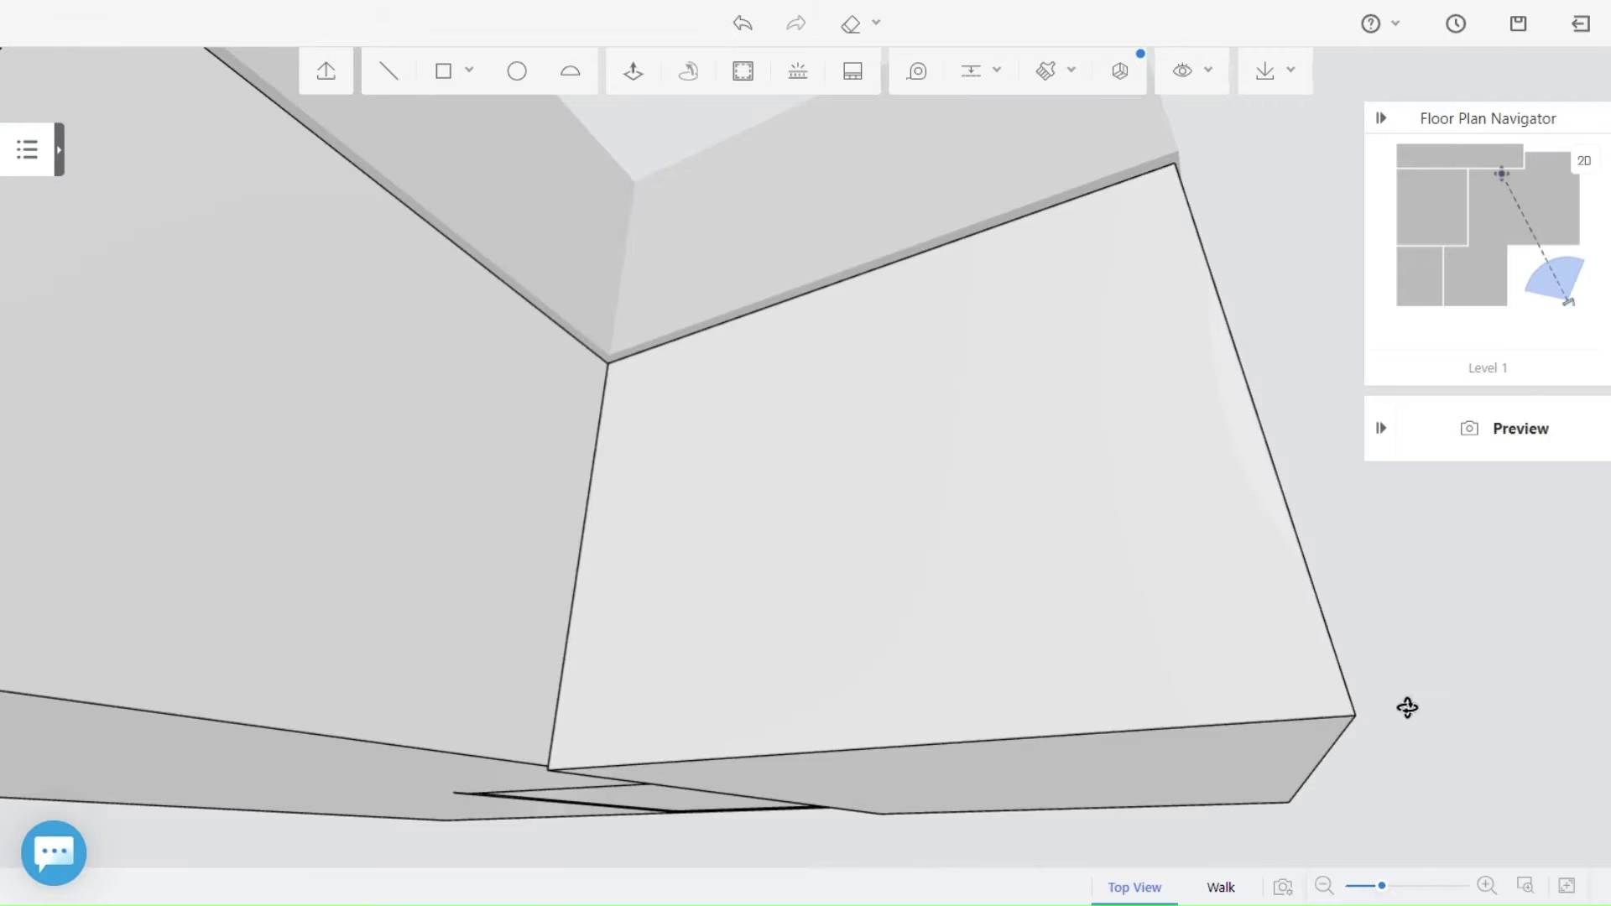
click(631, 77)
click(777, 521)
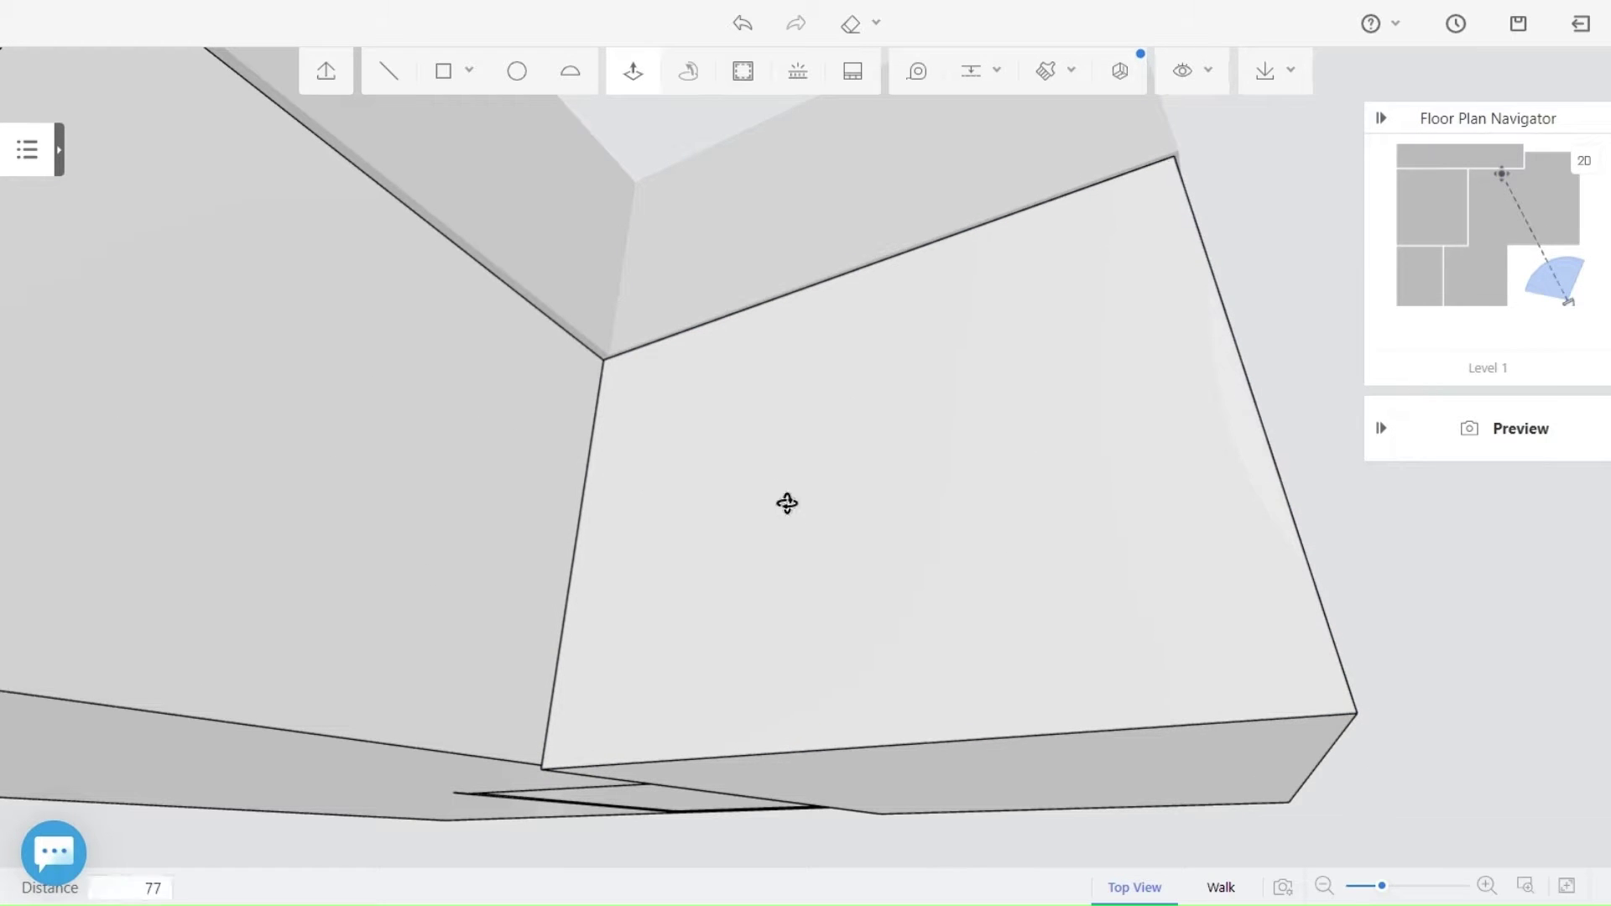
click(788, 504)
middle_drag(1076, 559, 1058, 445)
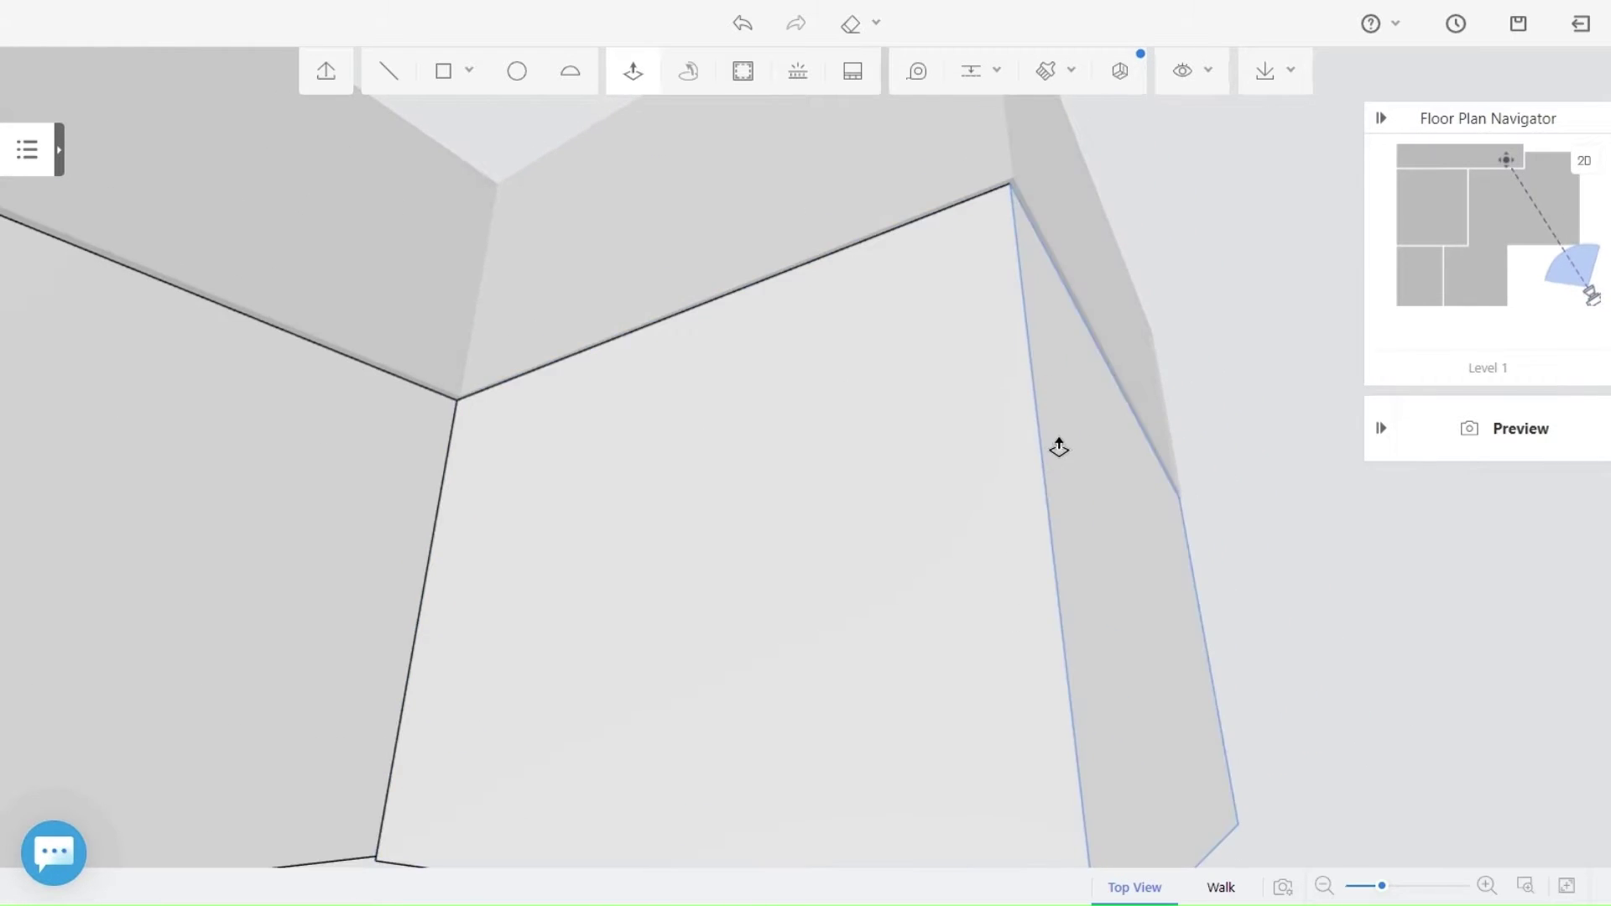
click(1059, 446)
key(Escape)
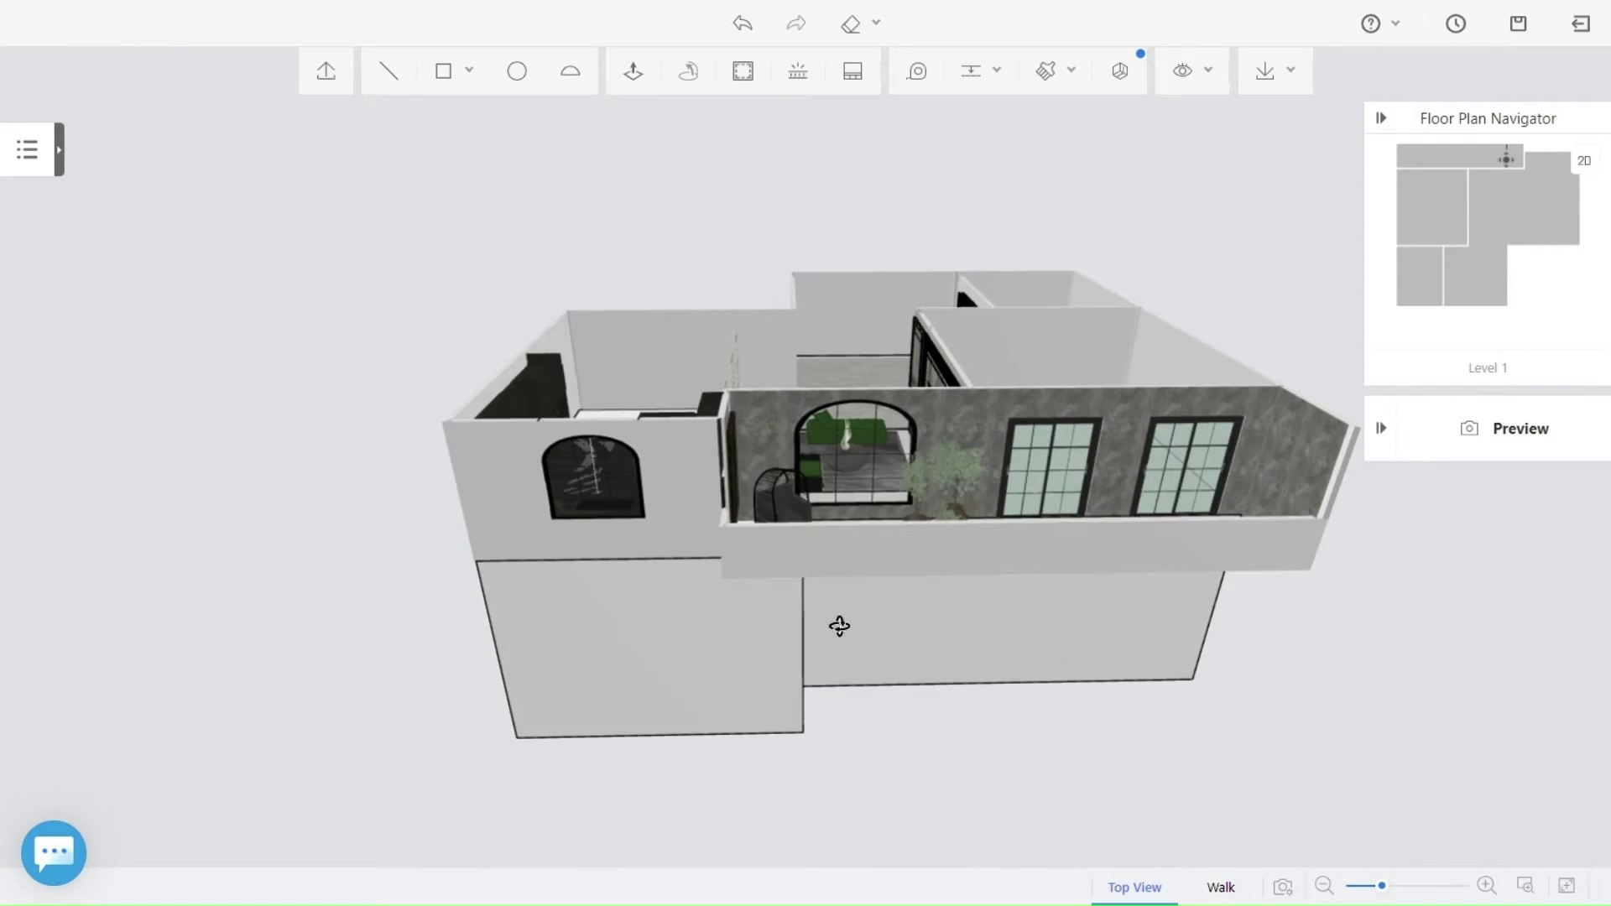
Draw narrow rectangles along the top and both vertical edges of the kitchen's exterior wall, framing the arched window.
middle_drag(839, 626, 836, 792)
middle_drag(826, 735, 478, 517)
click(445, 63)
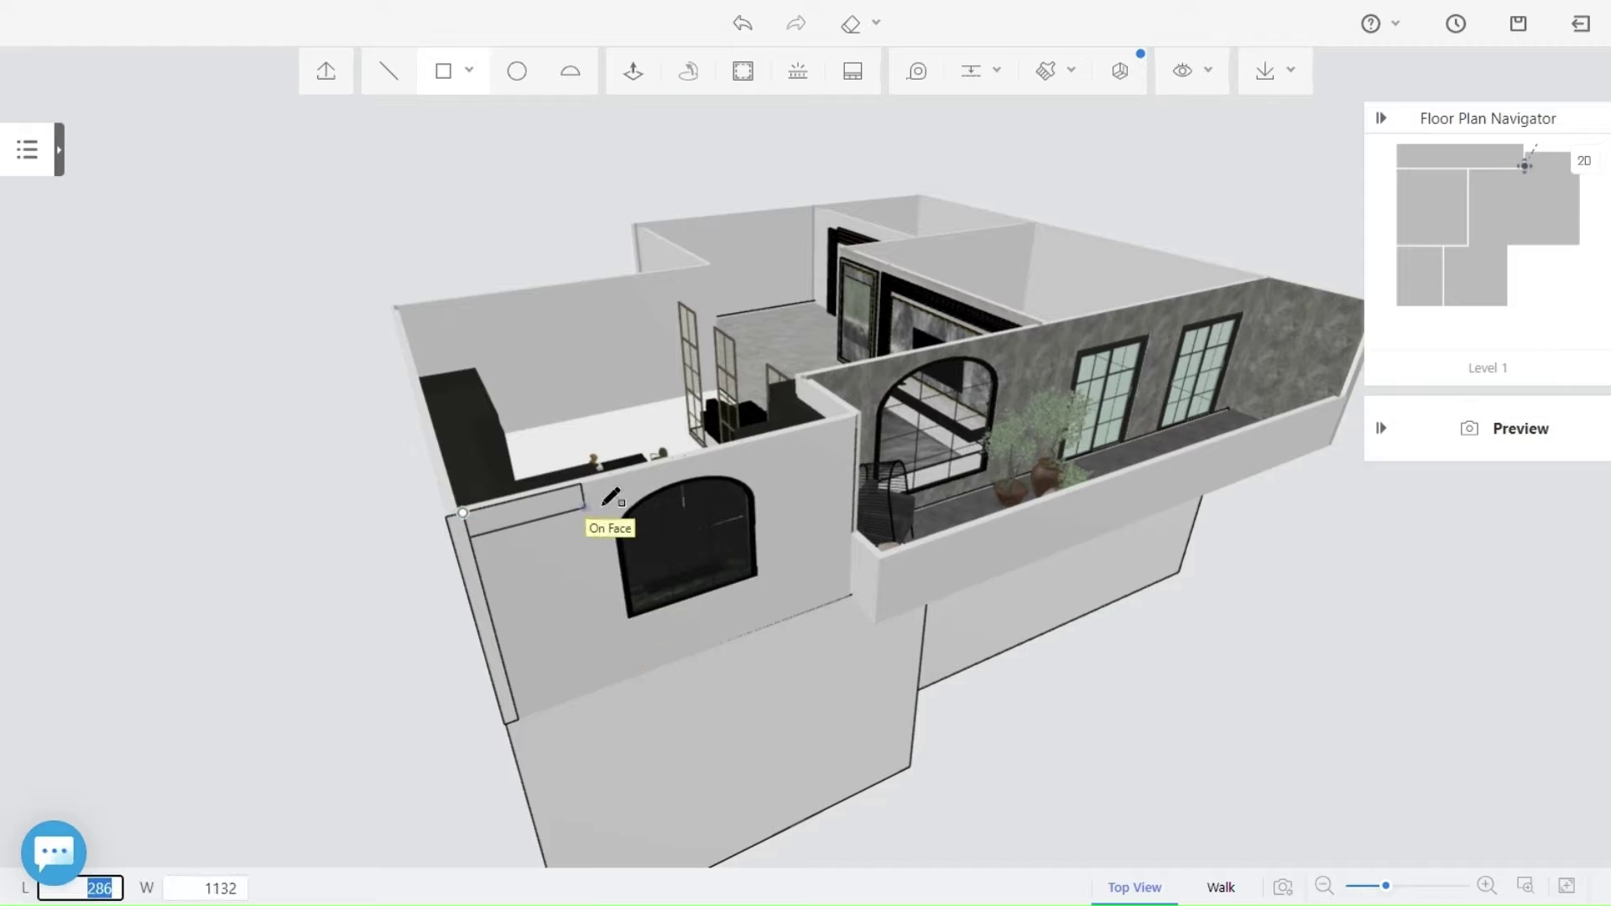
click(856, 429)
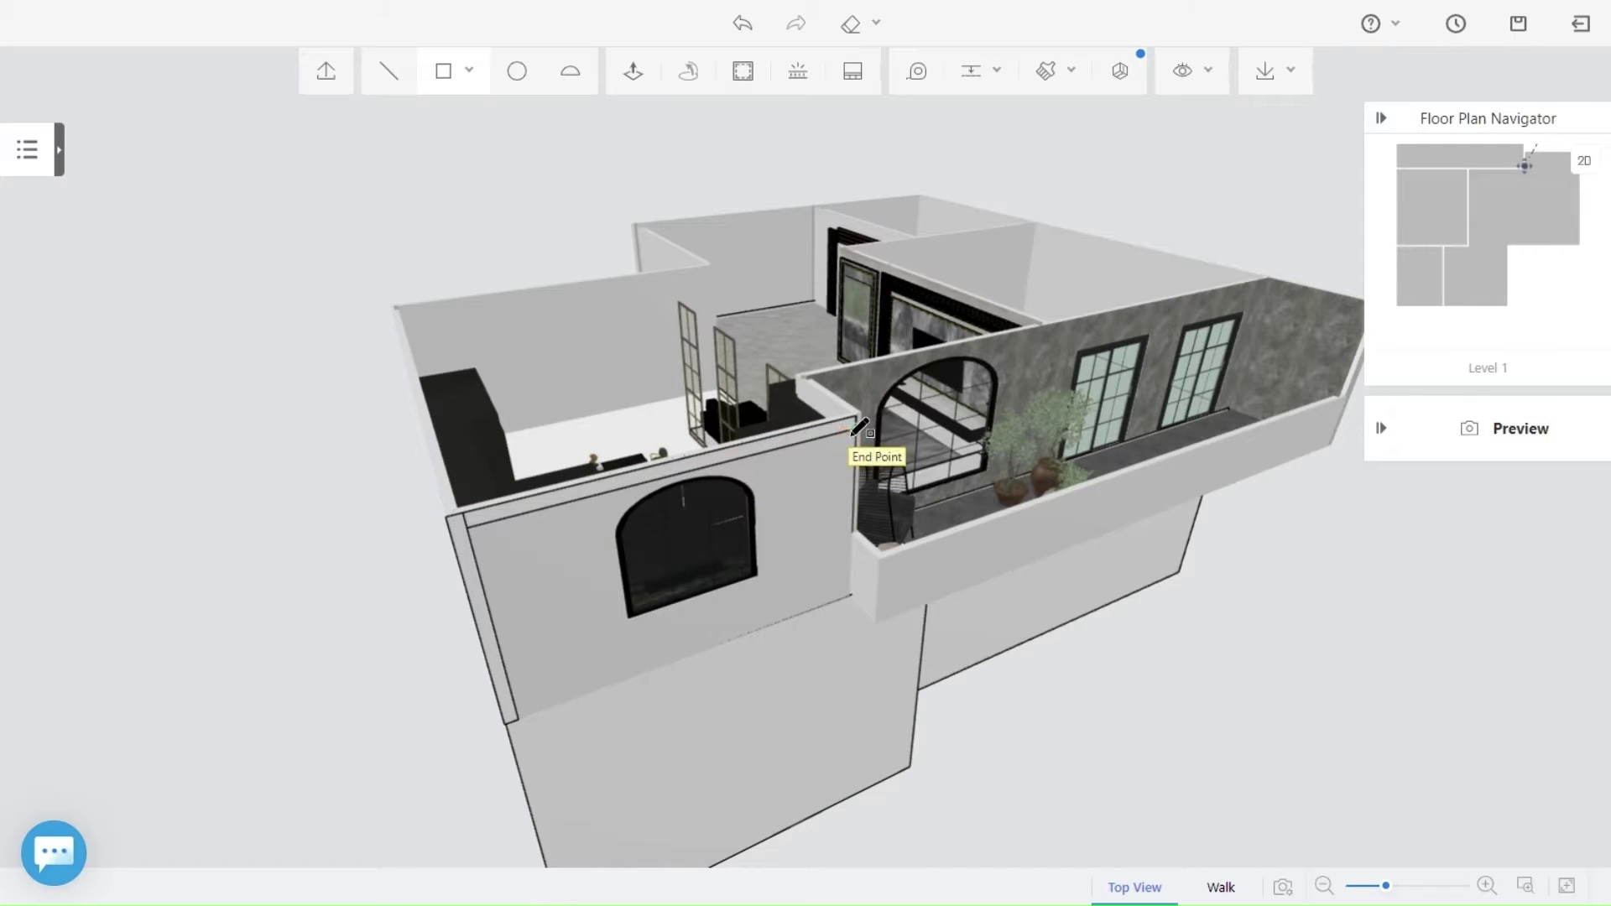
scroll(858, 428, up, 3)
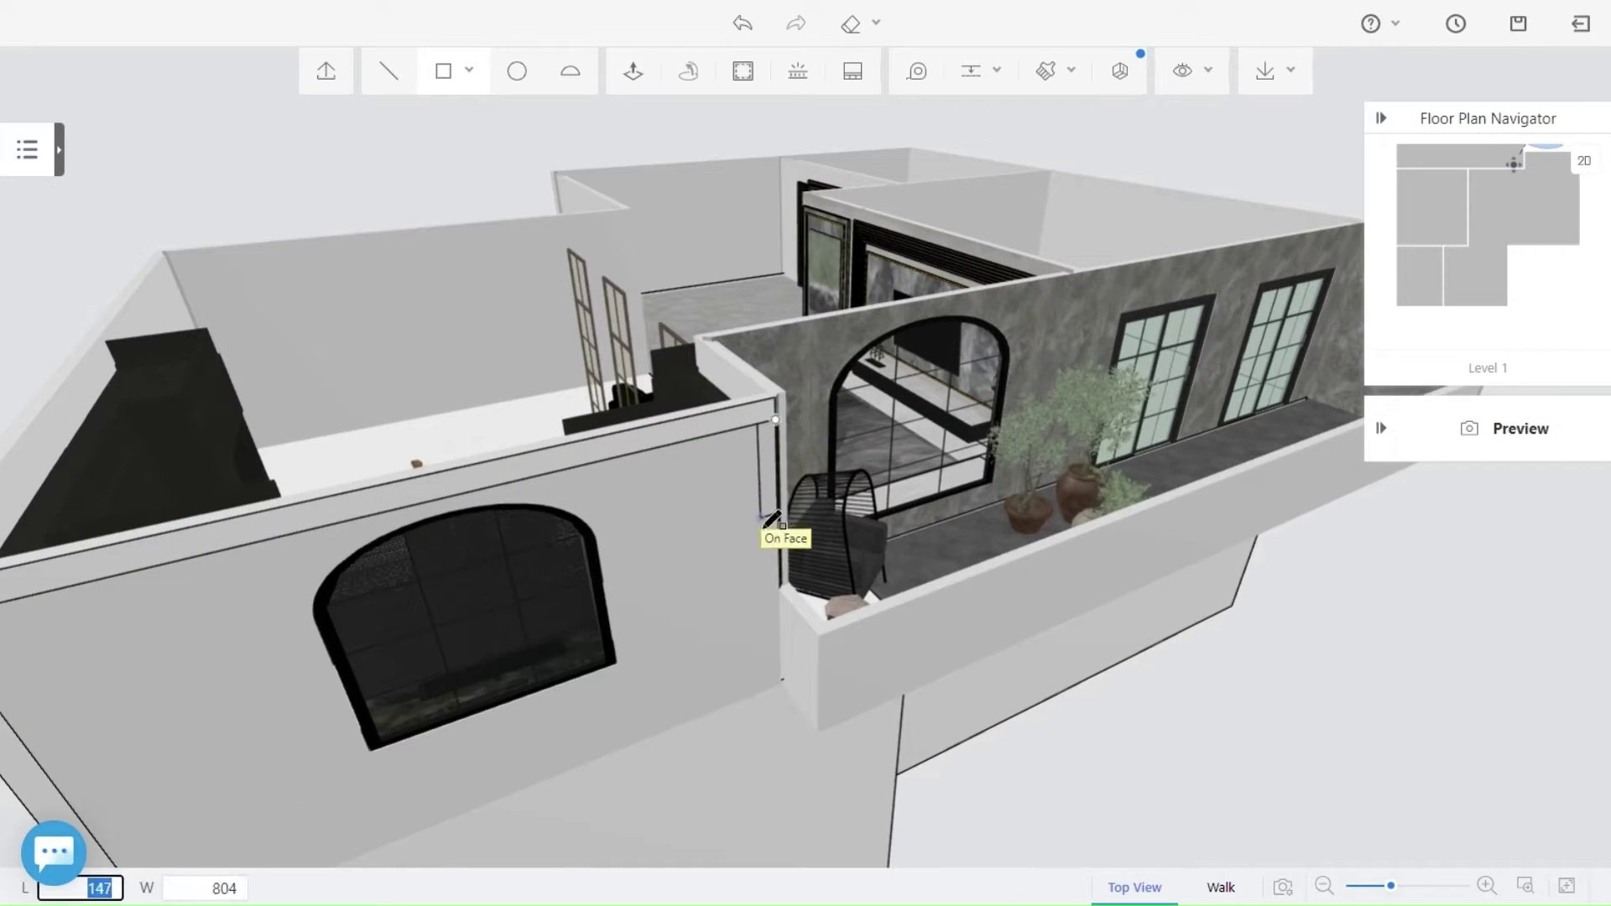
key(Escape)
key(Escape)
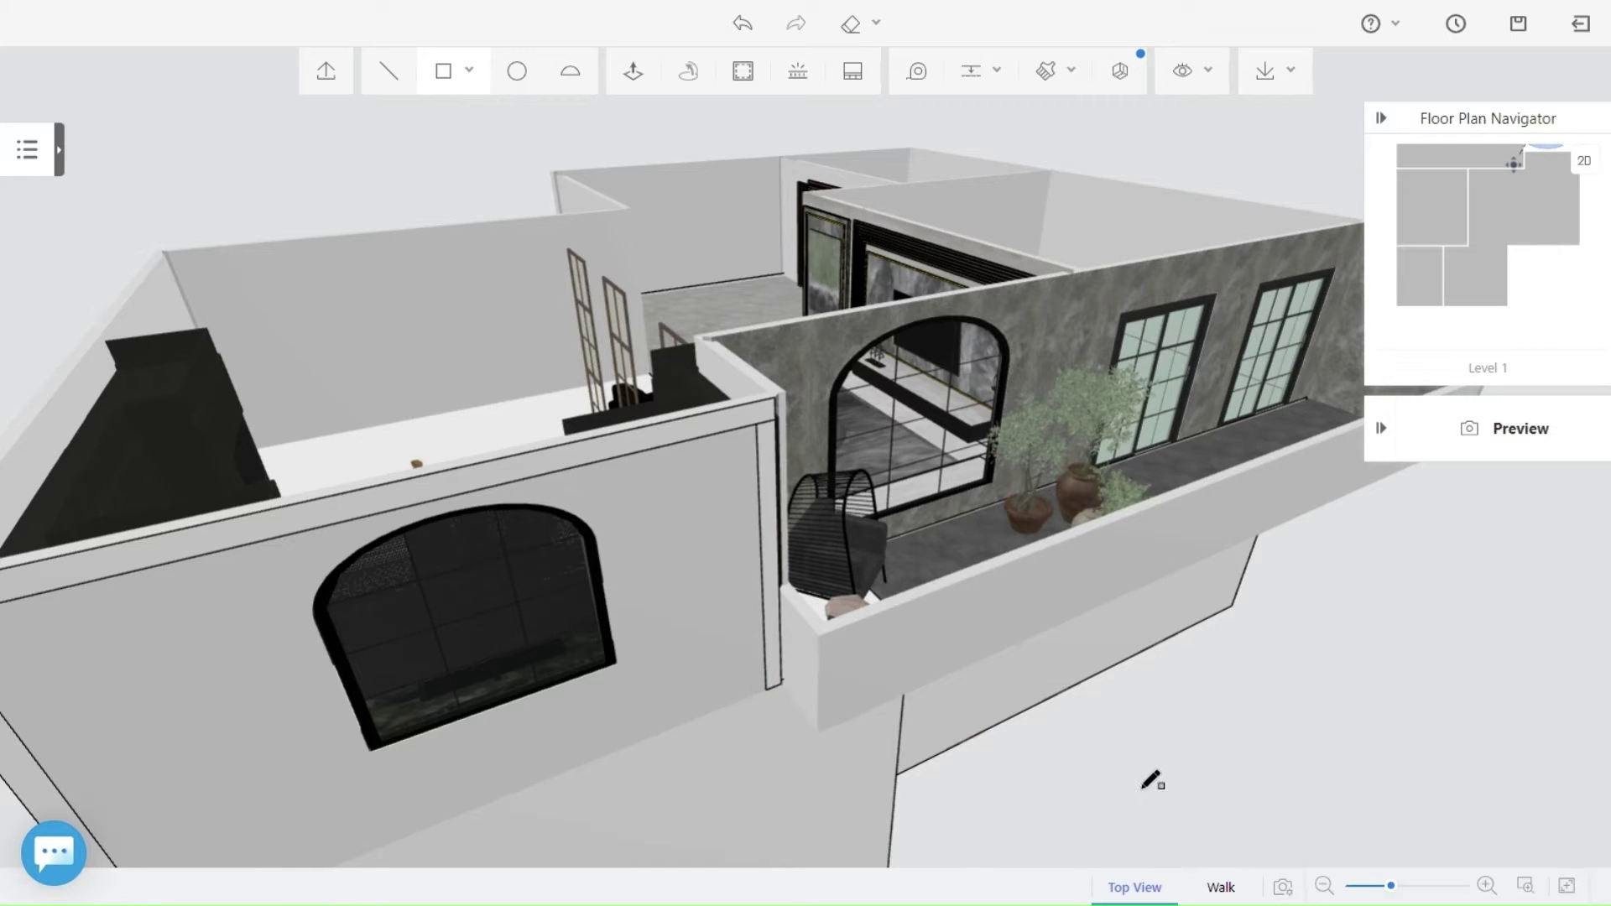
Push/Pull the top strip and both side strips of the kitchen wall outward about 1200 mm to form a projecting frame.
scroll(1061, 780, down, 5)
key(p)
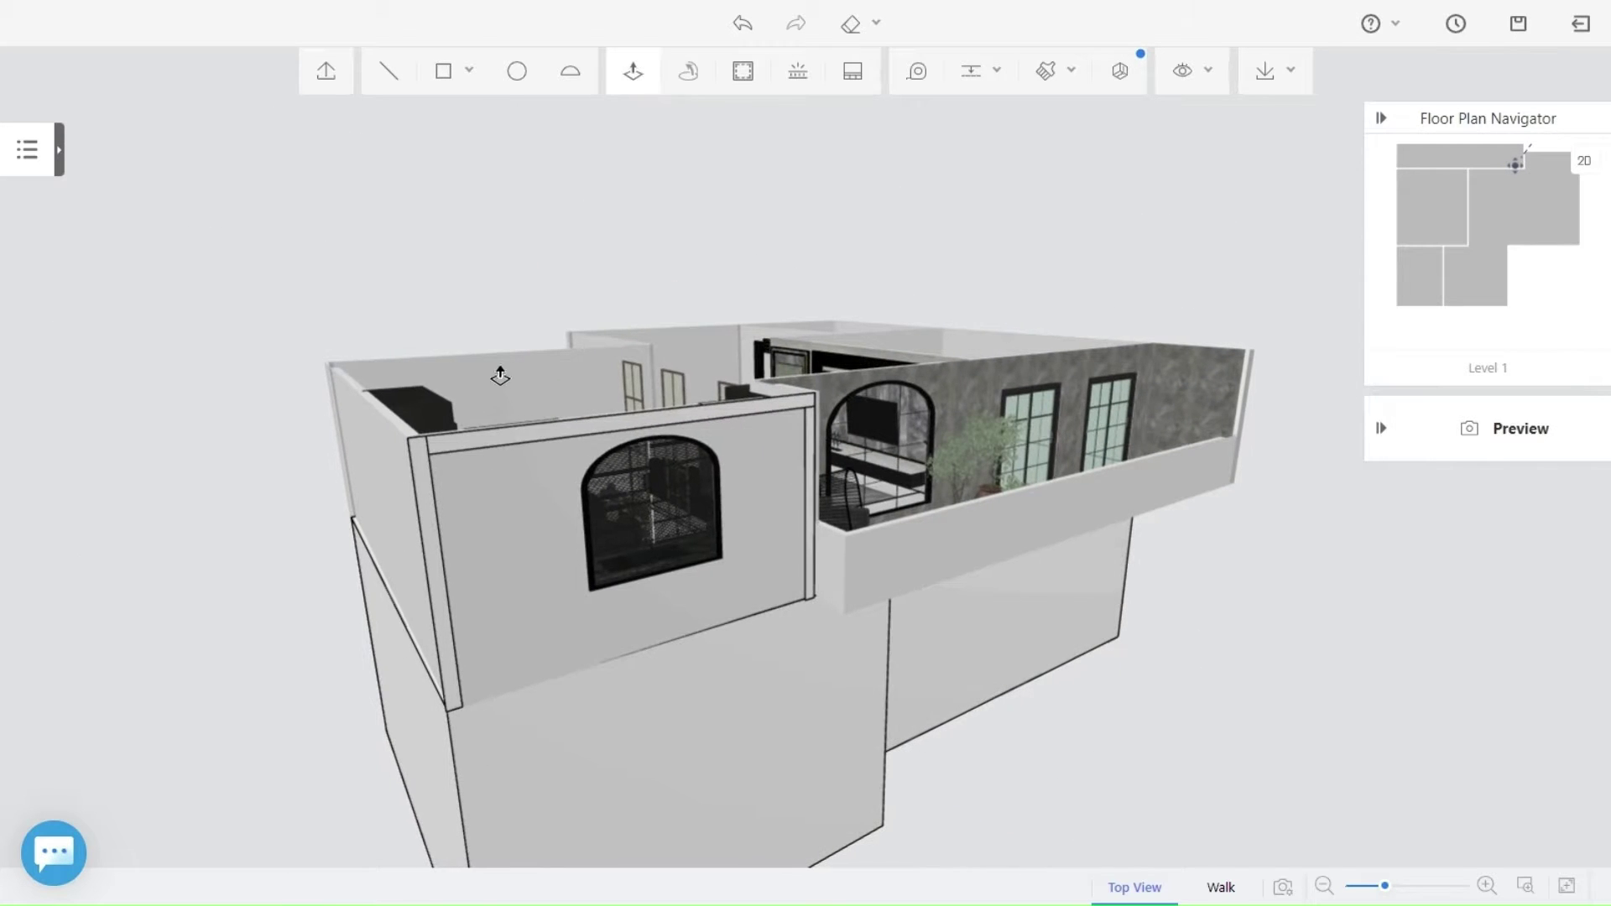
click(451, 455)
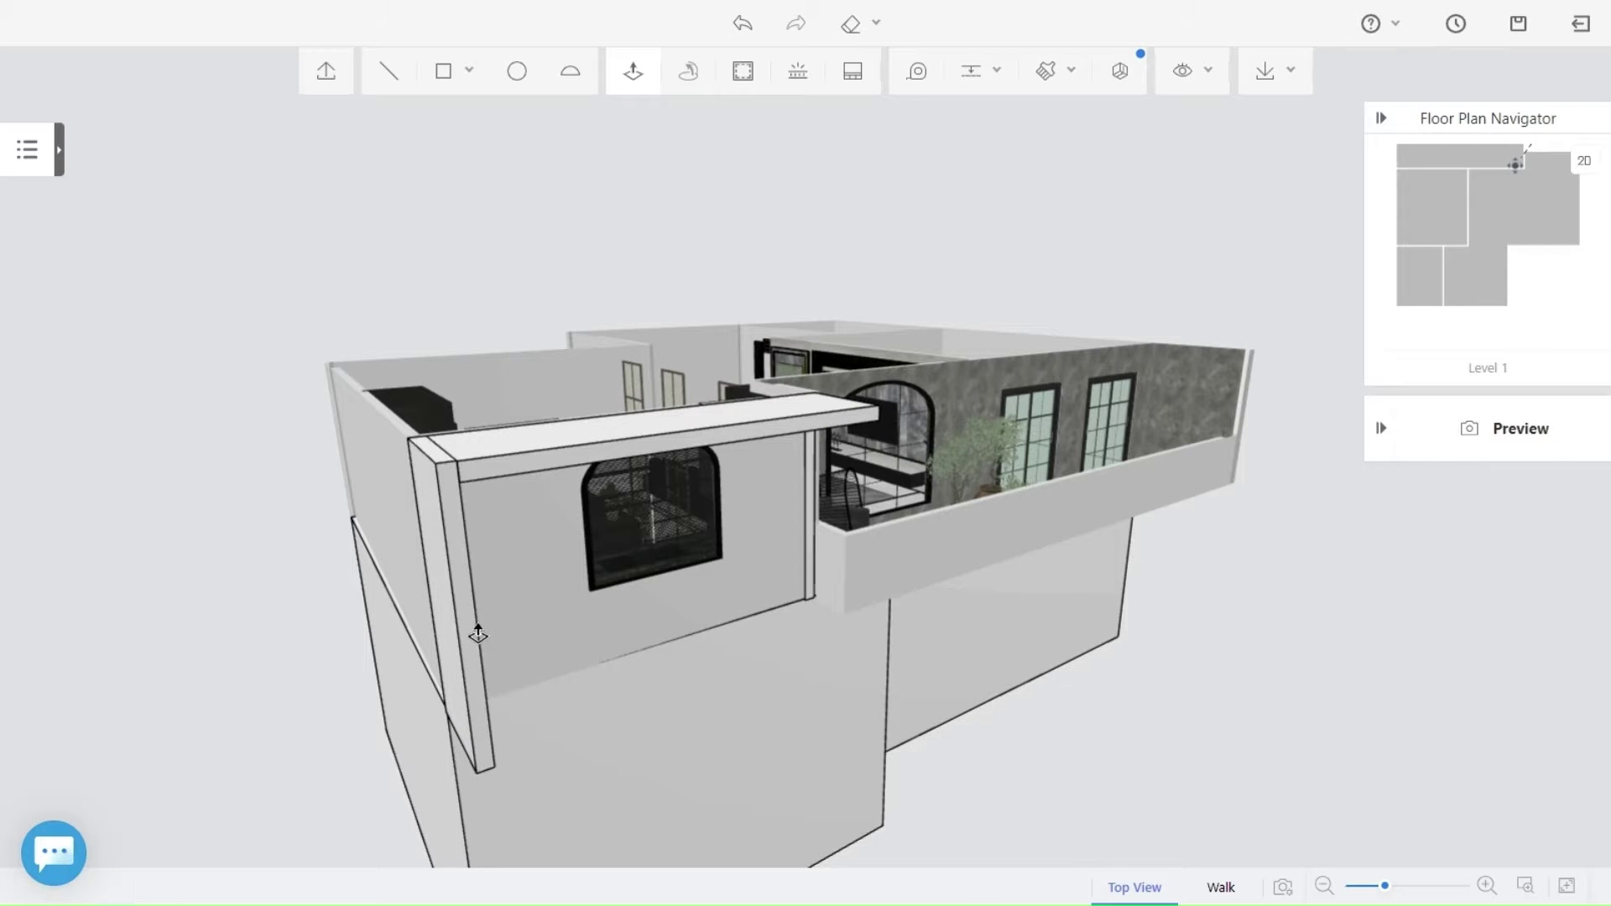
right_drag(939, 659, 759, 695)
scroll(660, 502, up, 2)
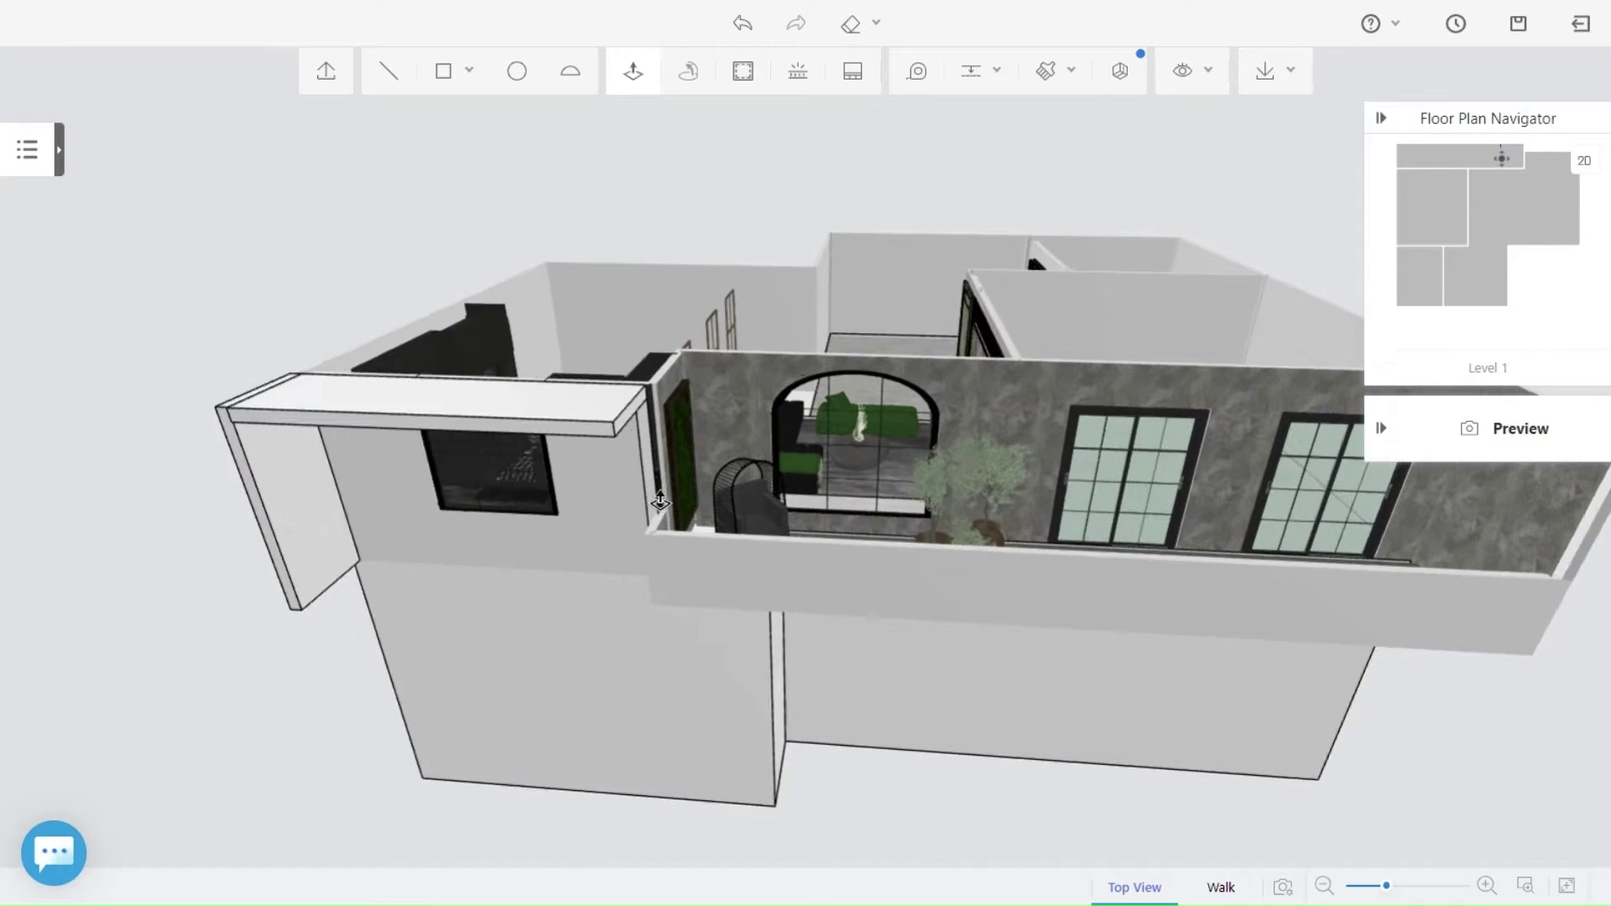
click(613, 527)
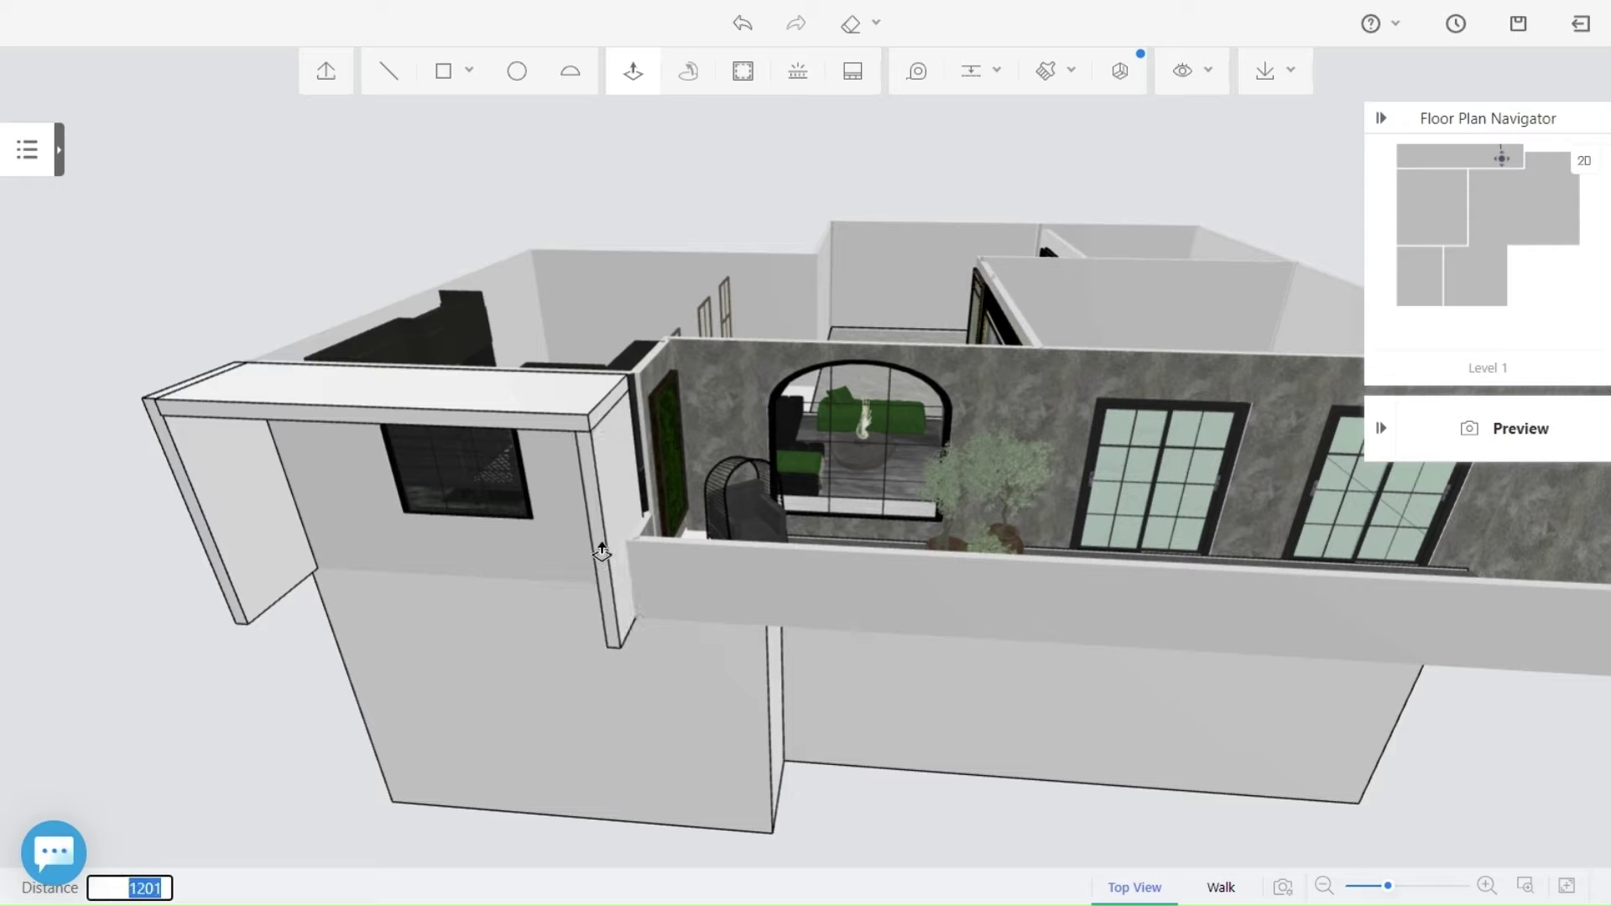
click(602, 556)
key(Escape)
Try to outline a thin strip along the base of the kitchen wall between the two projecting side fins.
right_drag(838, 717, 779, 723)
scroll(732, 723, down, 5)
middle_drag(779, 723, 631, 716)
click(442, 71)
scroll(388, 594, up, 2)
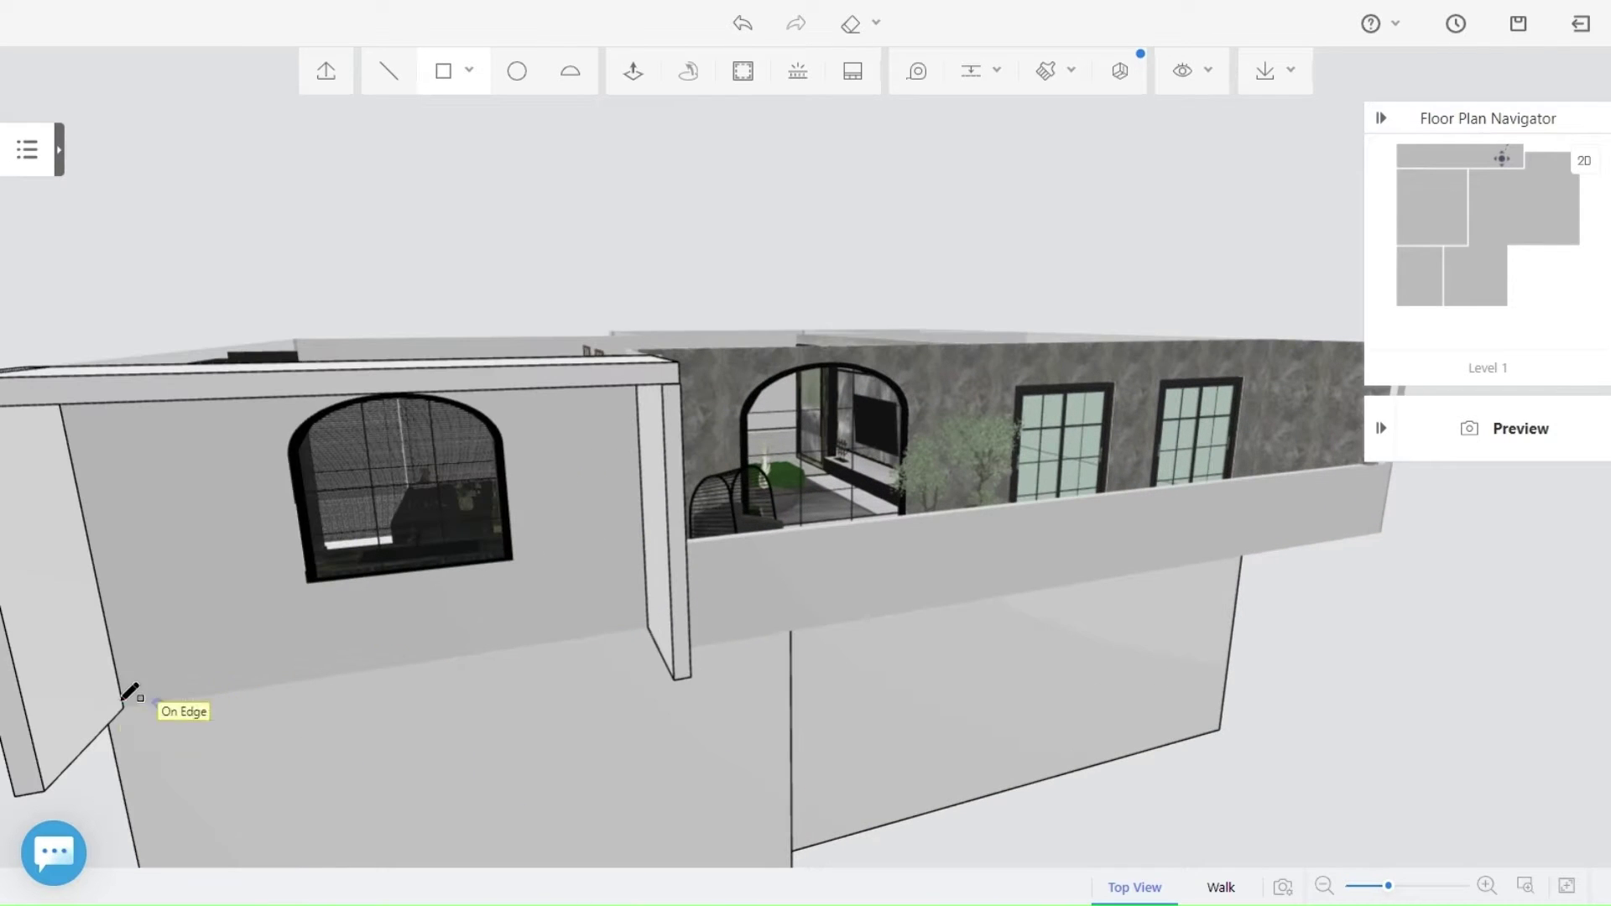
click(646, 613)
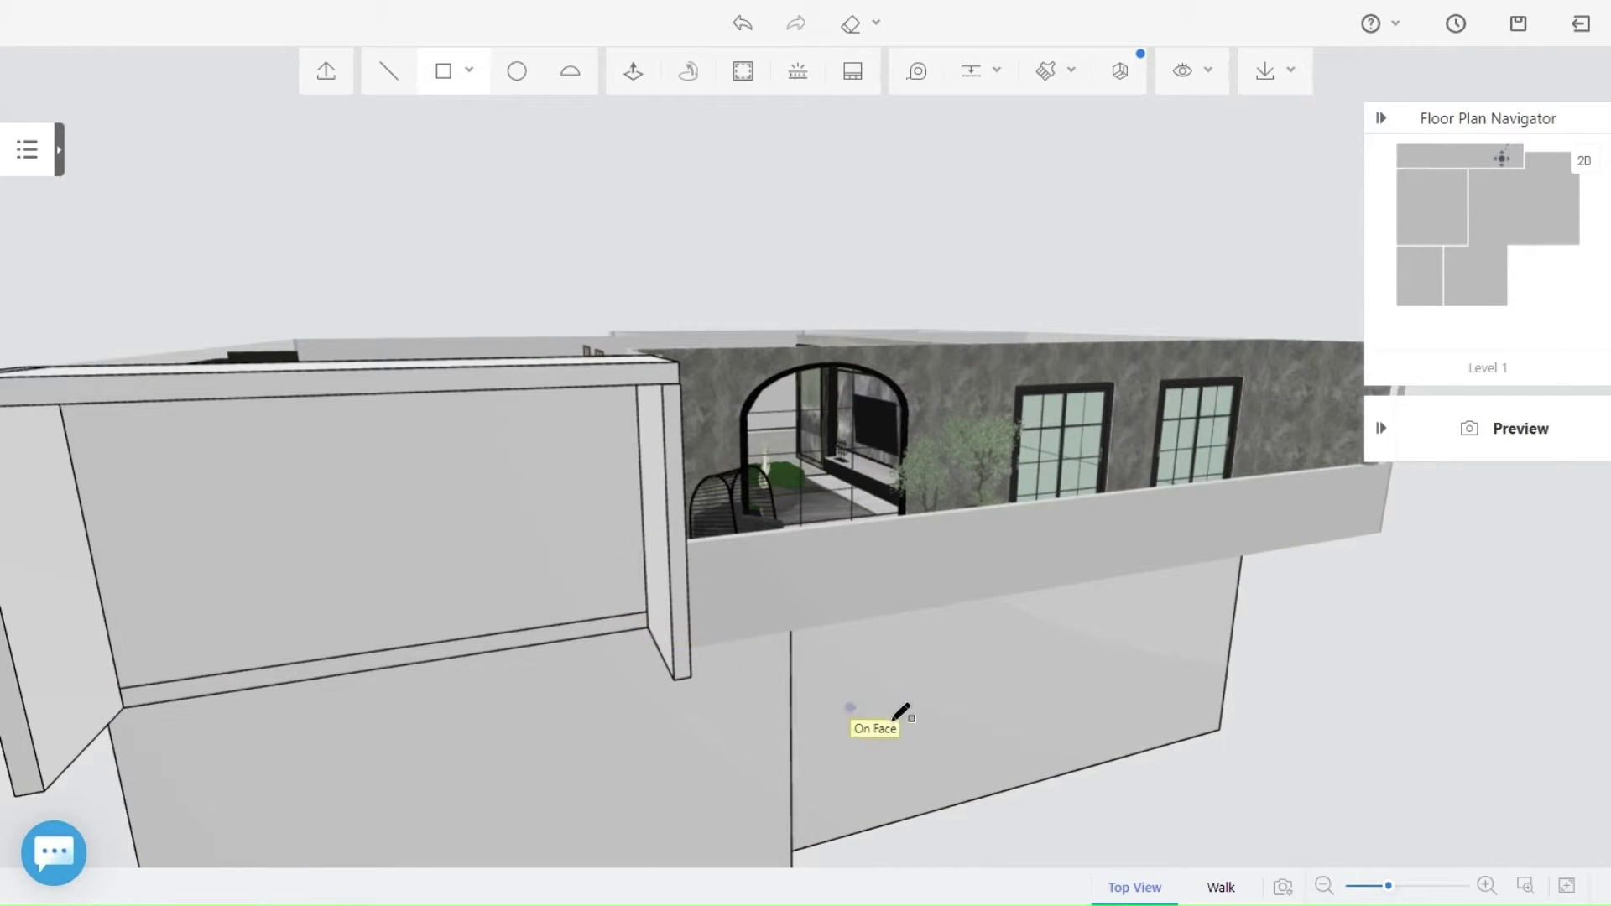
click(742, 23)
Draw a rectangle inside the projecting kitchen frame down to a base strip, and Push/Pull that strip outward to close the frame.
click(454, 80)
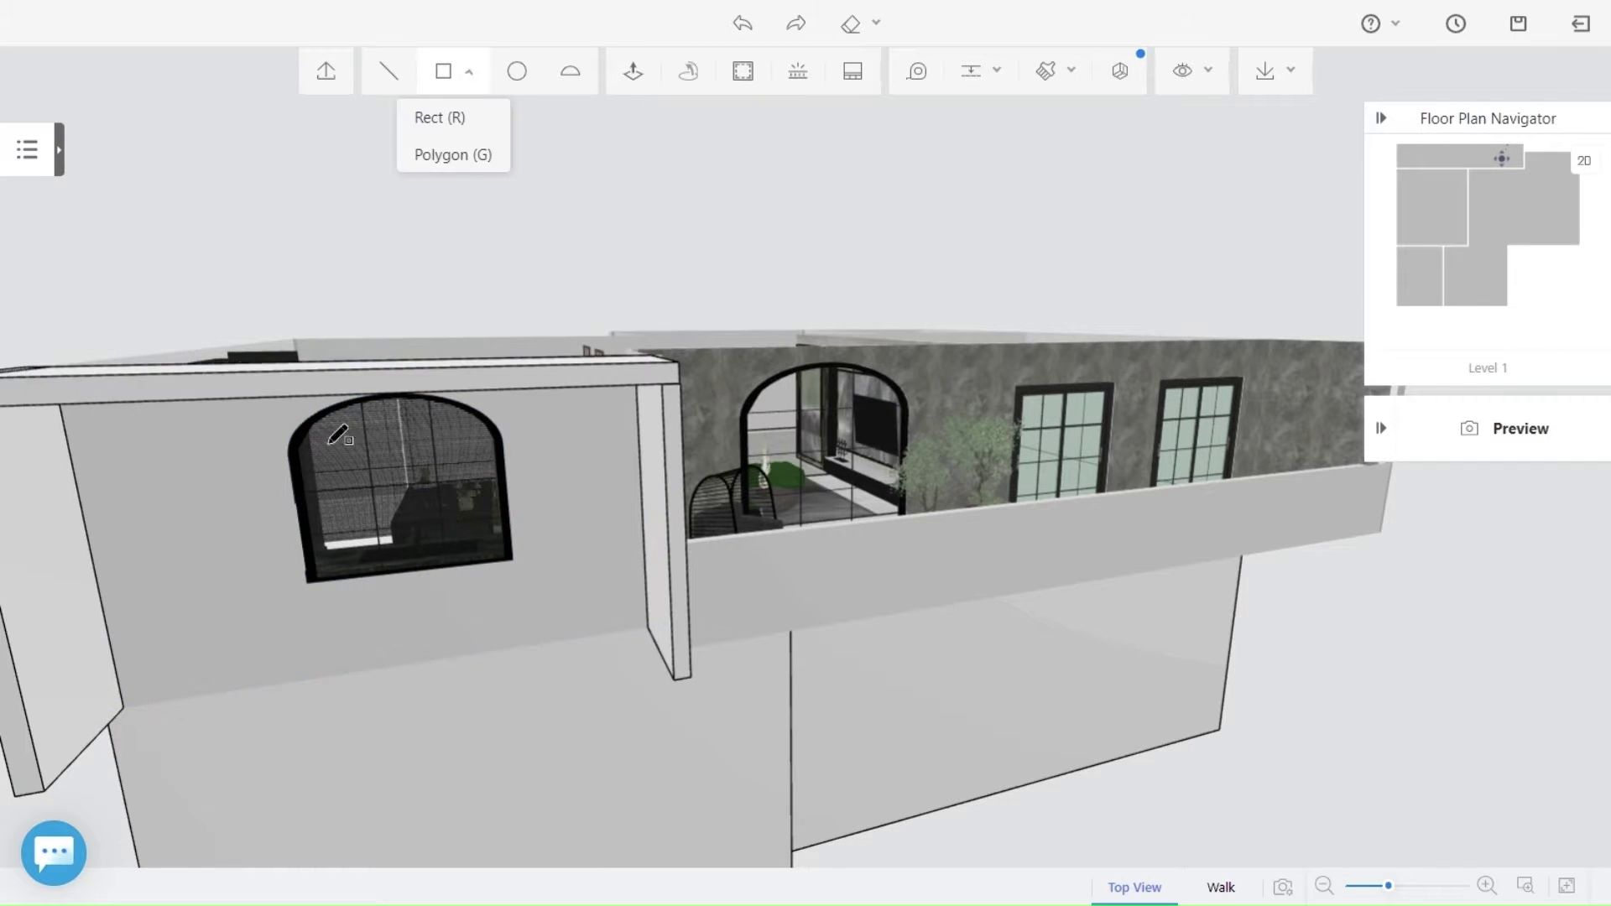
click(440, 118)
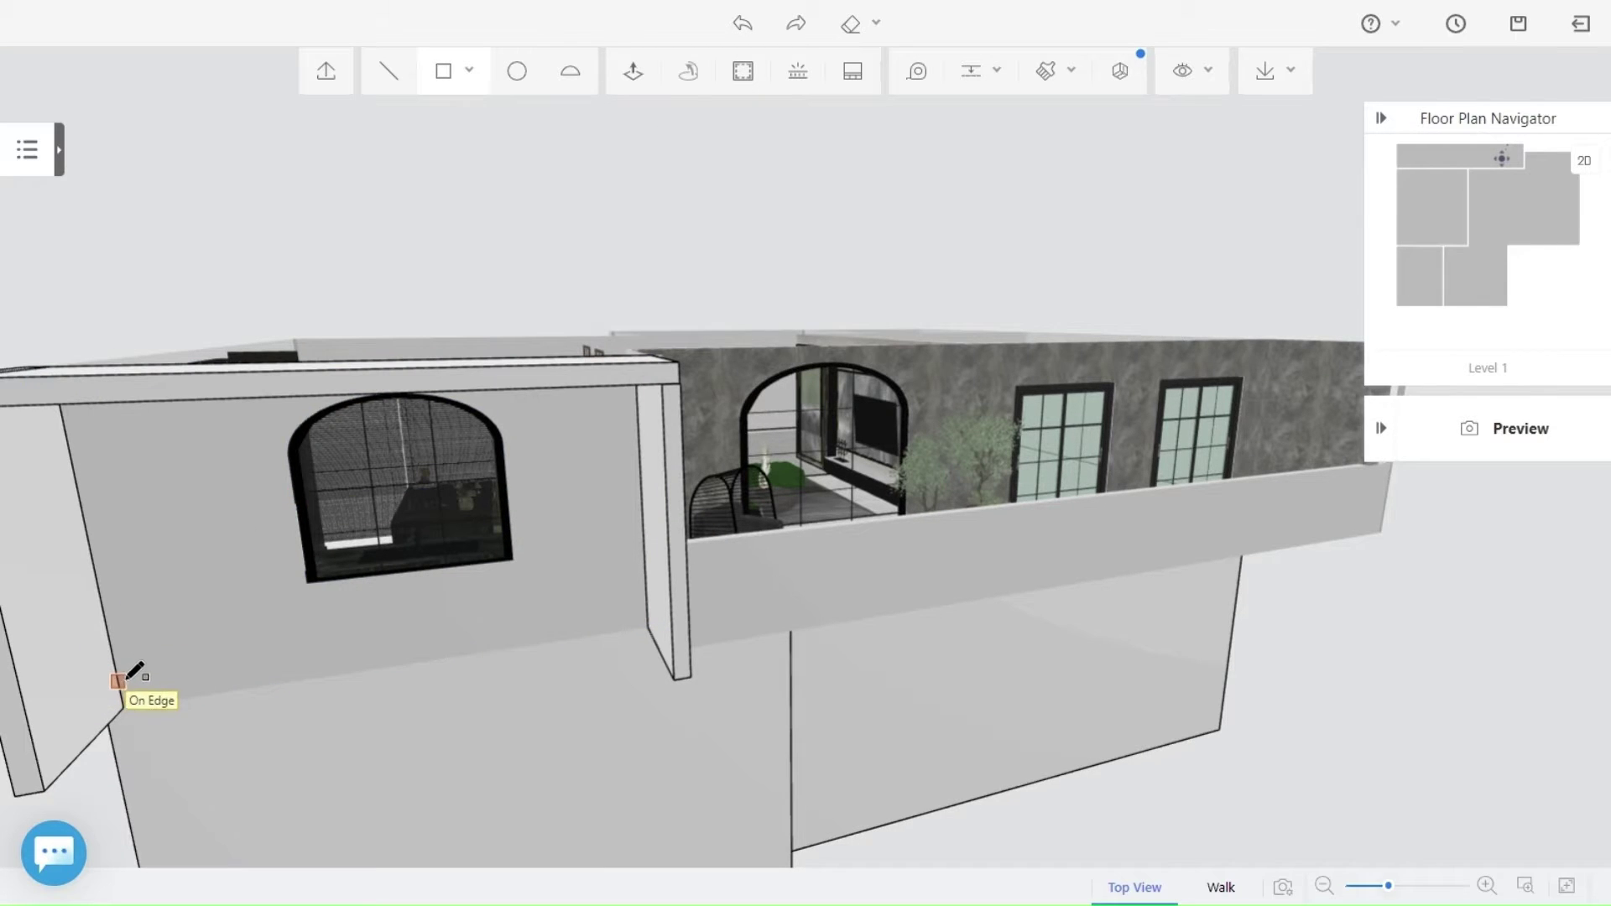
click(649, 627)
click(638, 72)
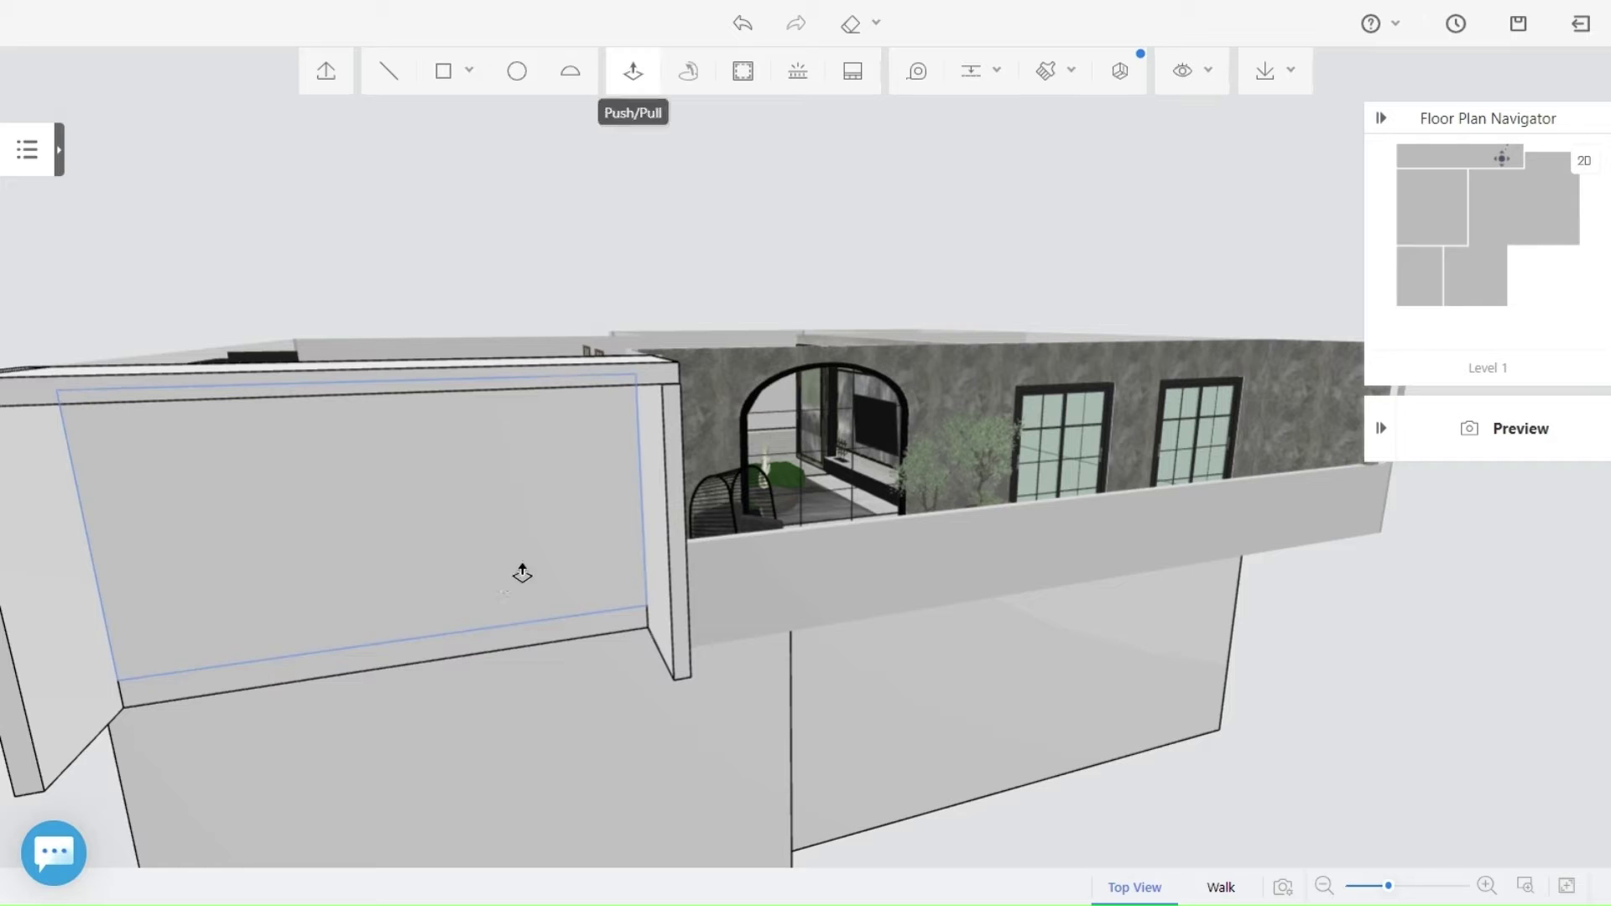
click(479, 651)
click(486, 699)
Delete the rectangular face covering the arched window inside the projecting kitchen frame.
click(451, 555)
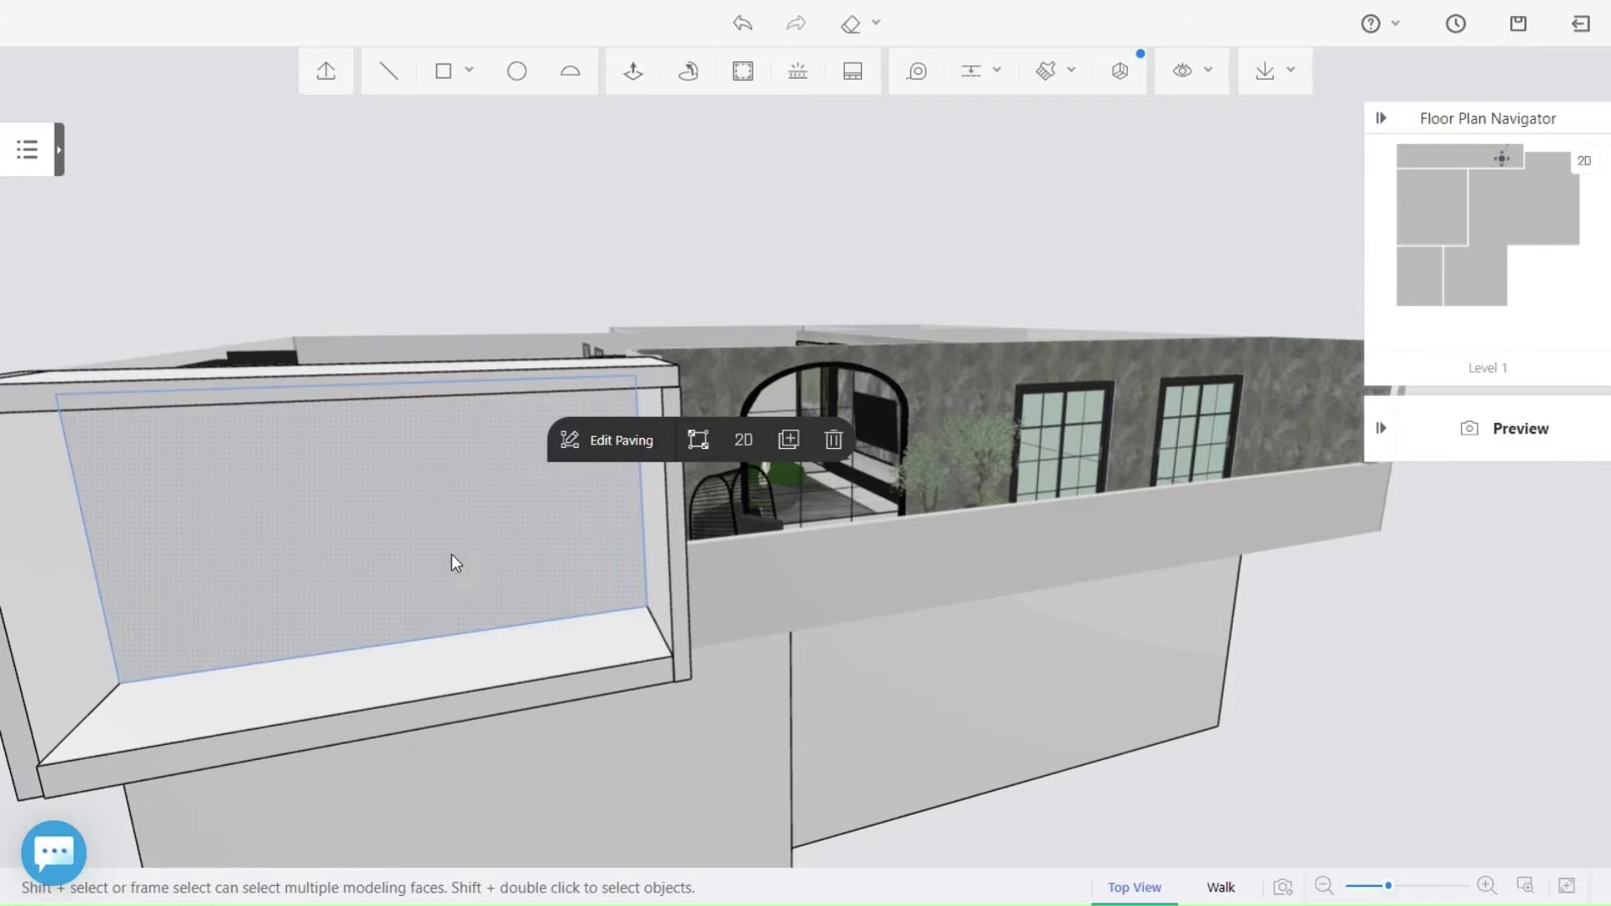
click(837, 444)
scroll(713, 659, down, 5)
mouse_move(713, 663)
mouse_down()
mouse_move(806, 683)
mouse_move(705, 690)
mouse_up()
scroll(493, 715, up, 4)
drag(491, 710, 715, 797)
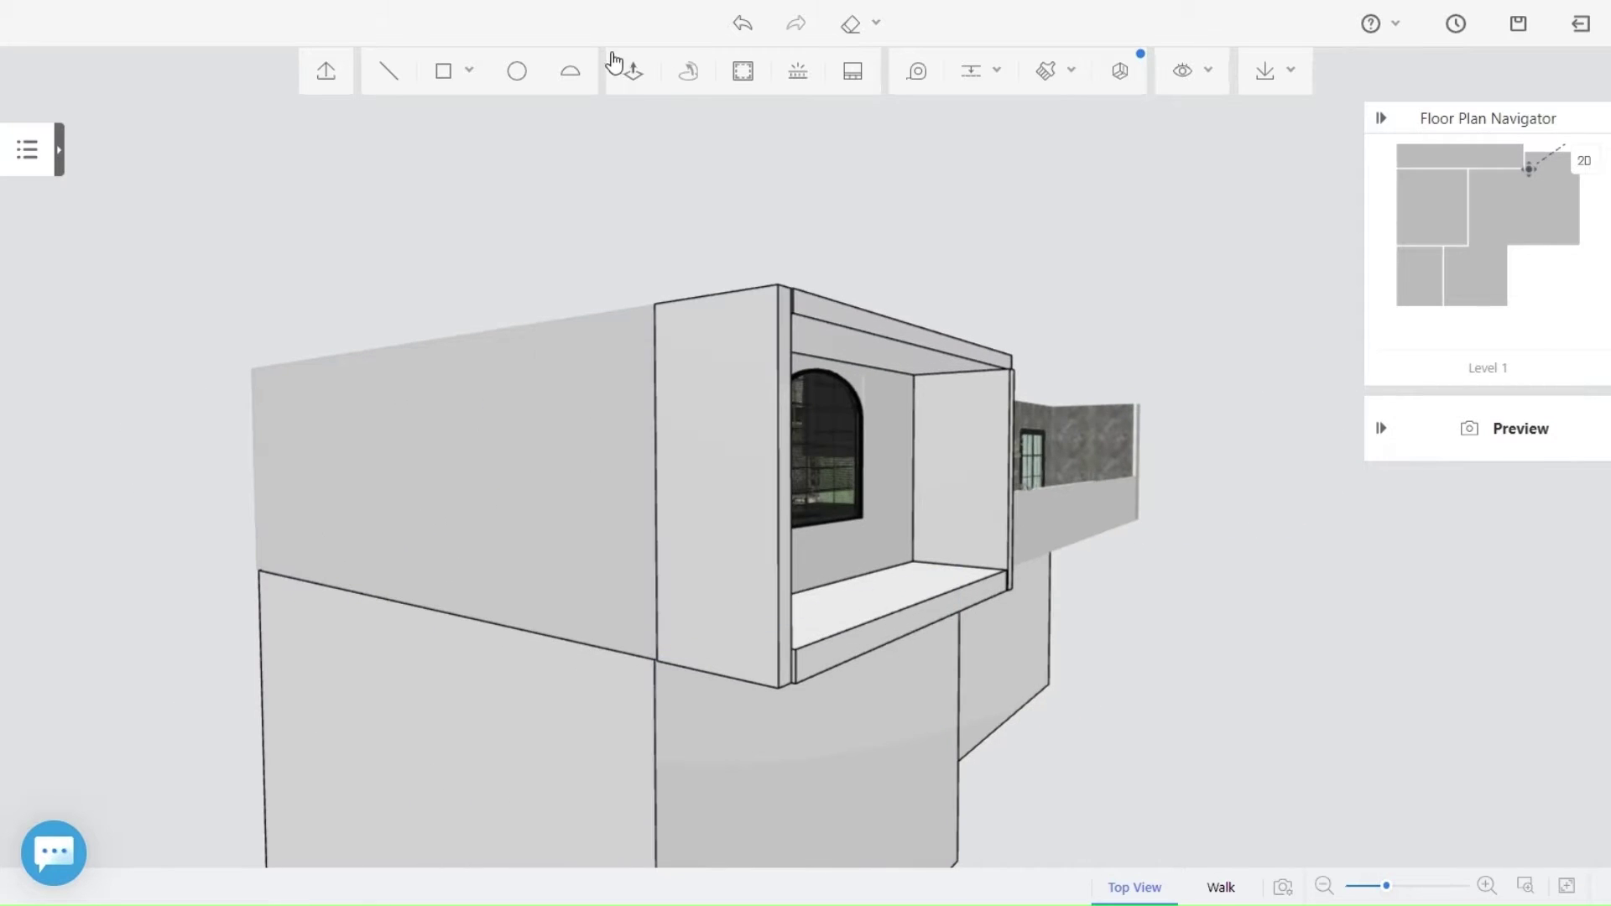
Push/Pull the front of the balcony-side fin back about 31 mm, flush with the rest of the kitchen frame.
click(638, 88)
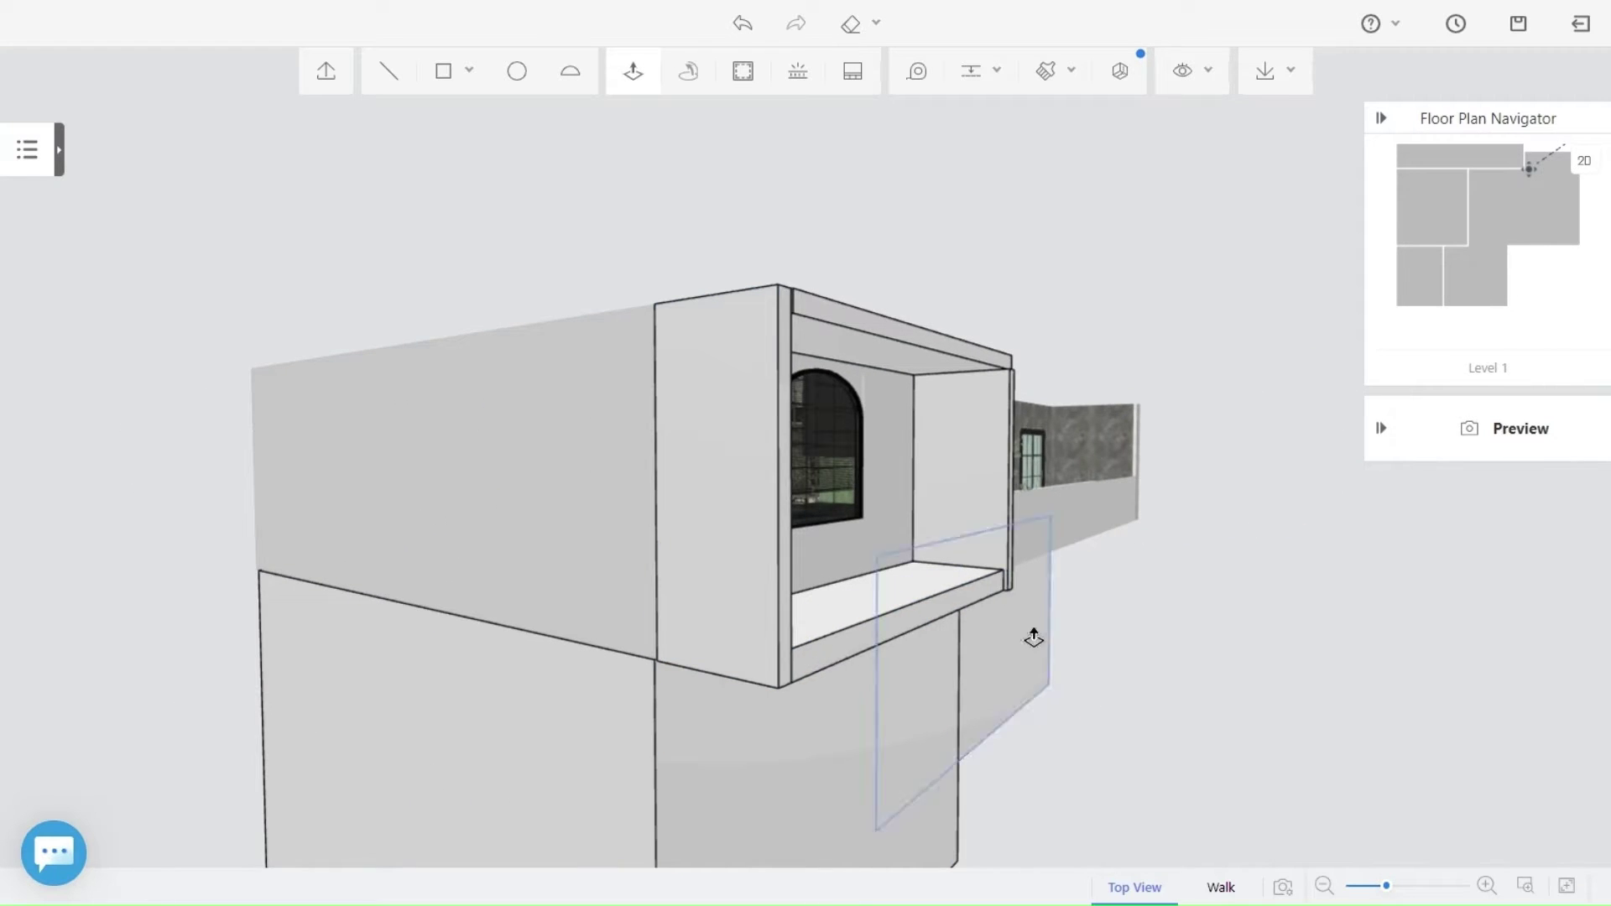
scroll(1032, 638, up, 5)
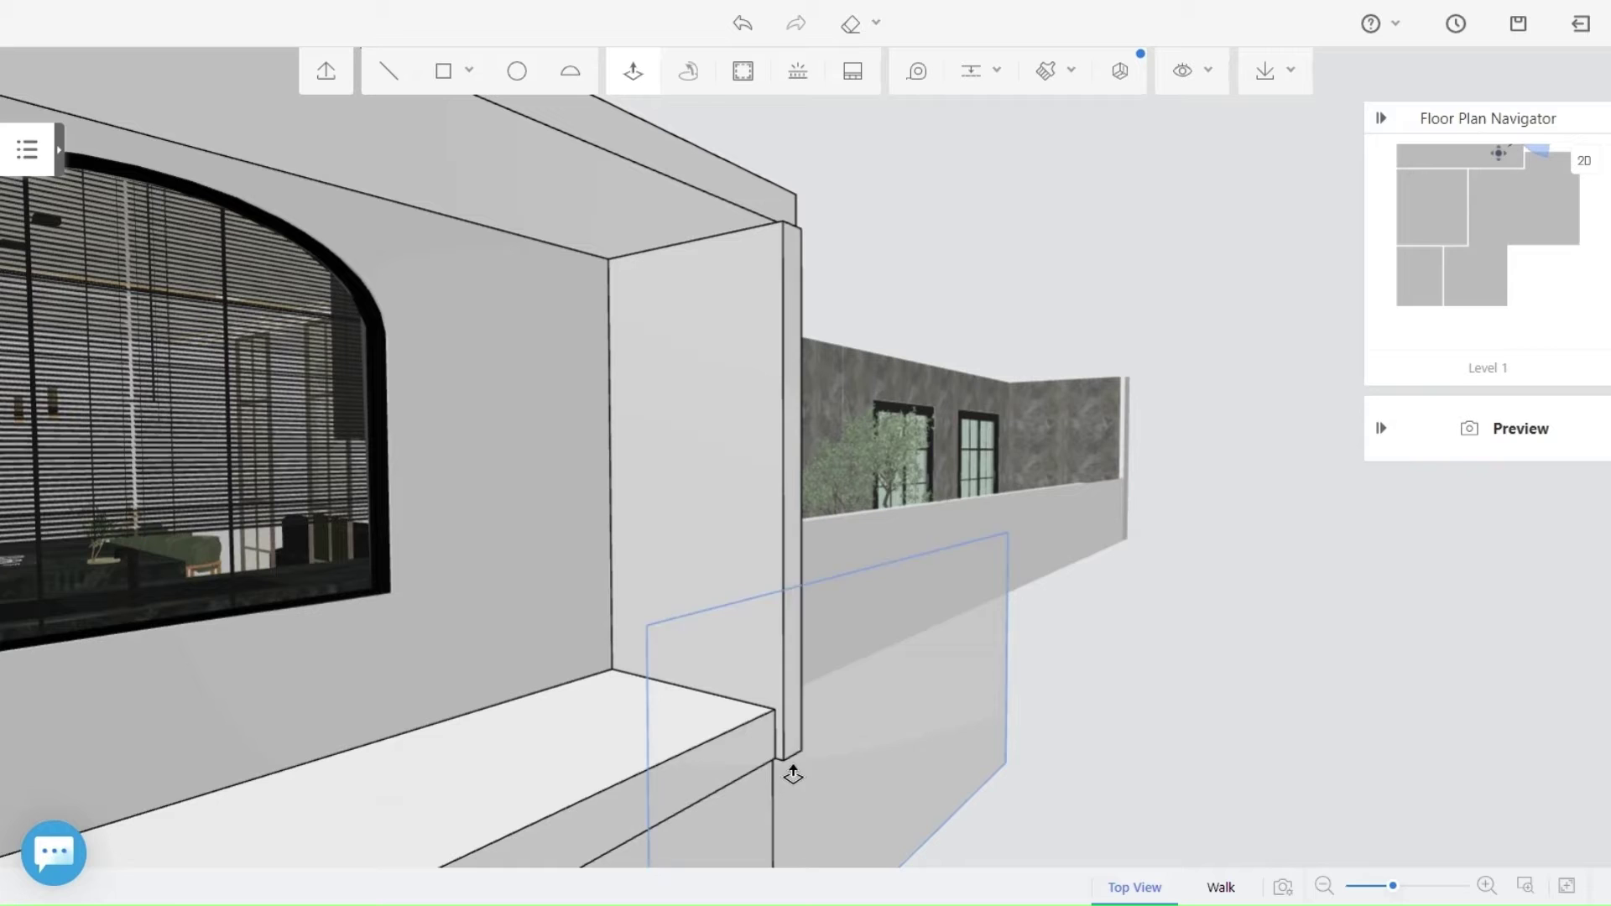
click(785, 745)
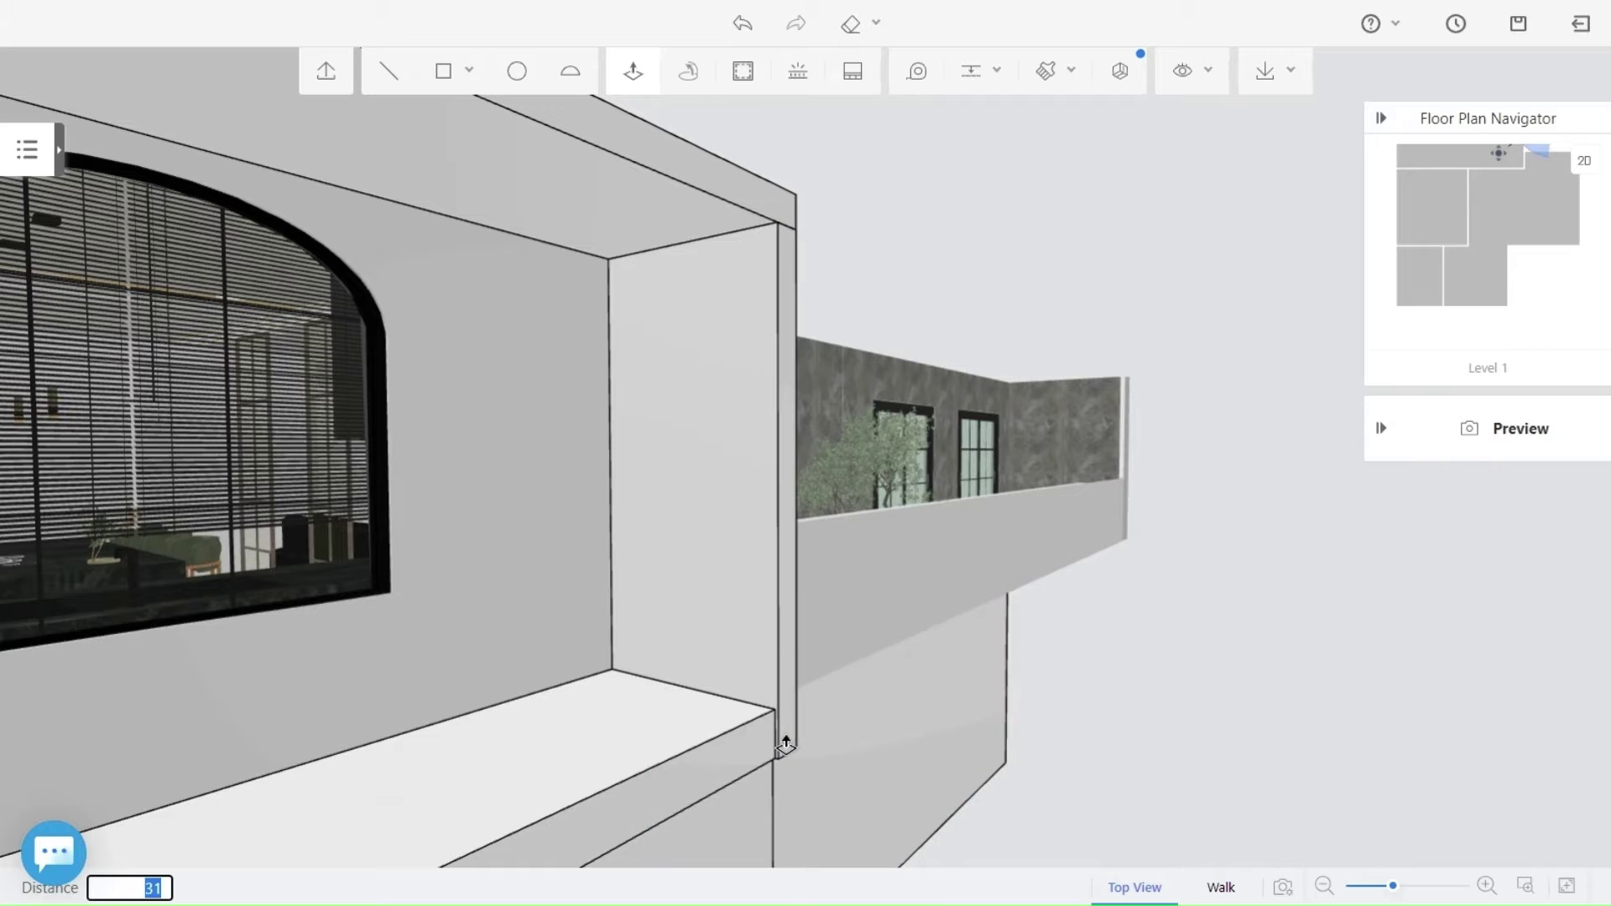
Push the kitchen frame's base strip back about 591 mm and the balcony-side fin back about 595 mm to match it.
scroll(791, 744, down, 5)
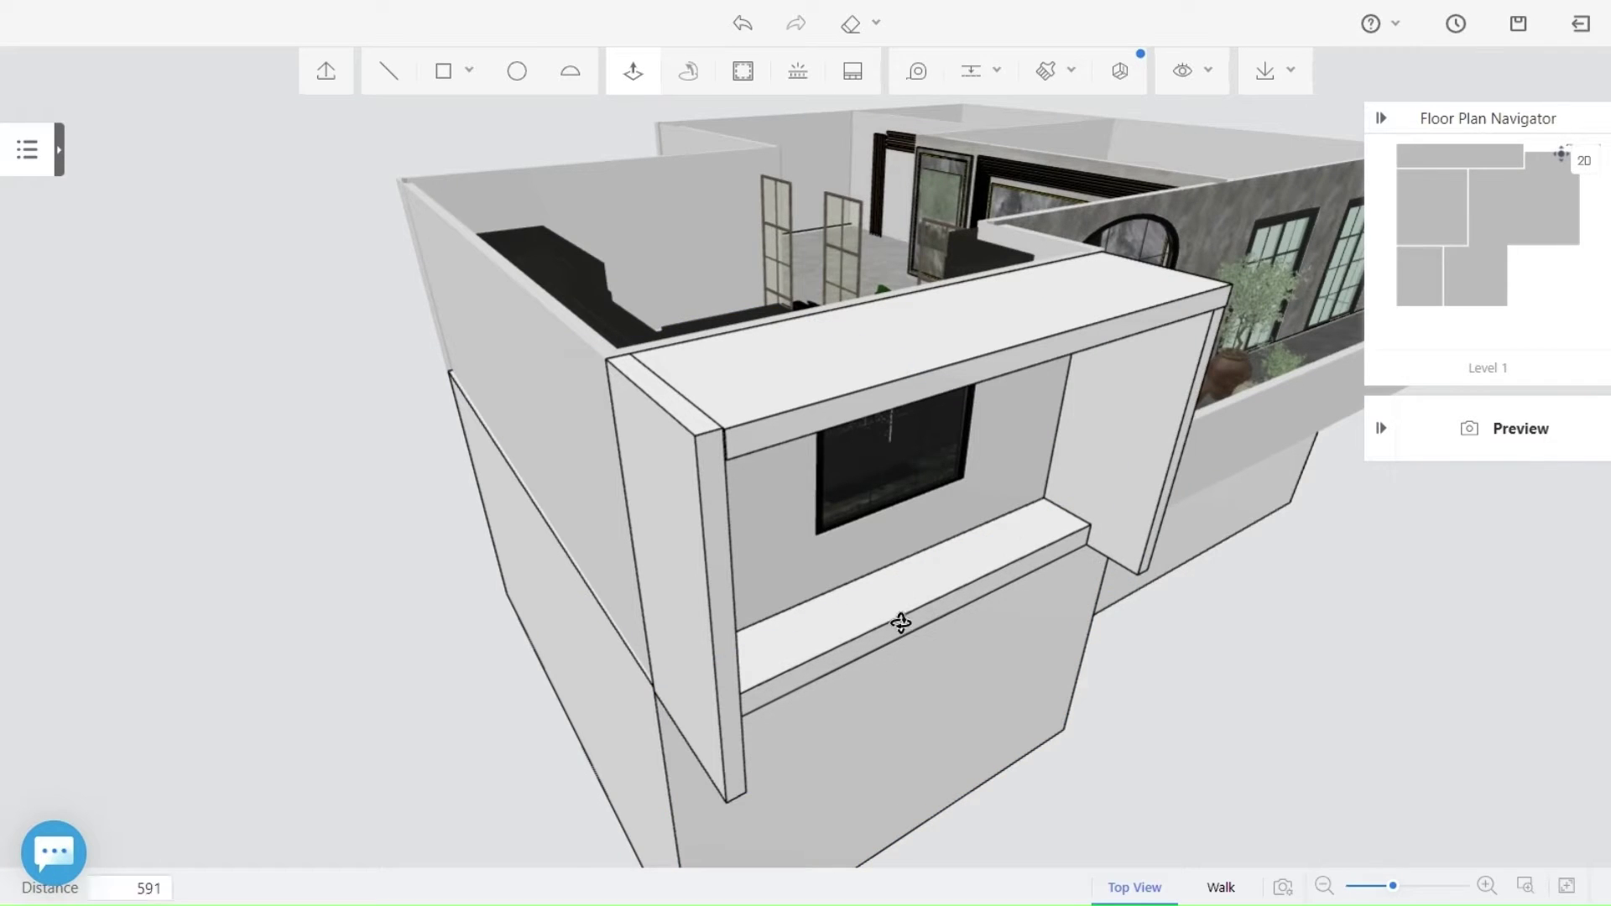
click(901, 622)
scroll(1433, 532, up, 3)
drag(1433, 532, 1091, 655)
click(985, 626)
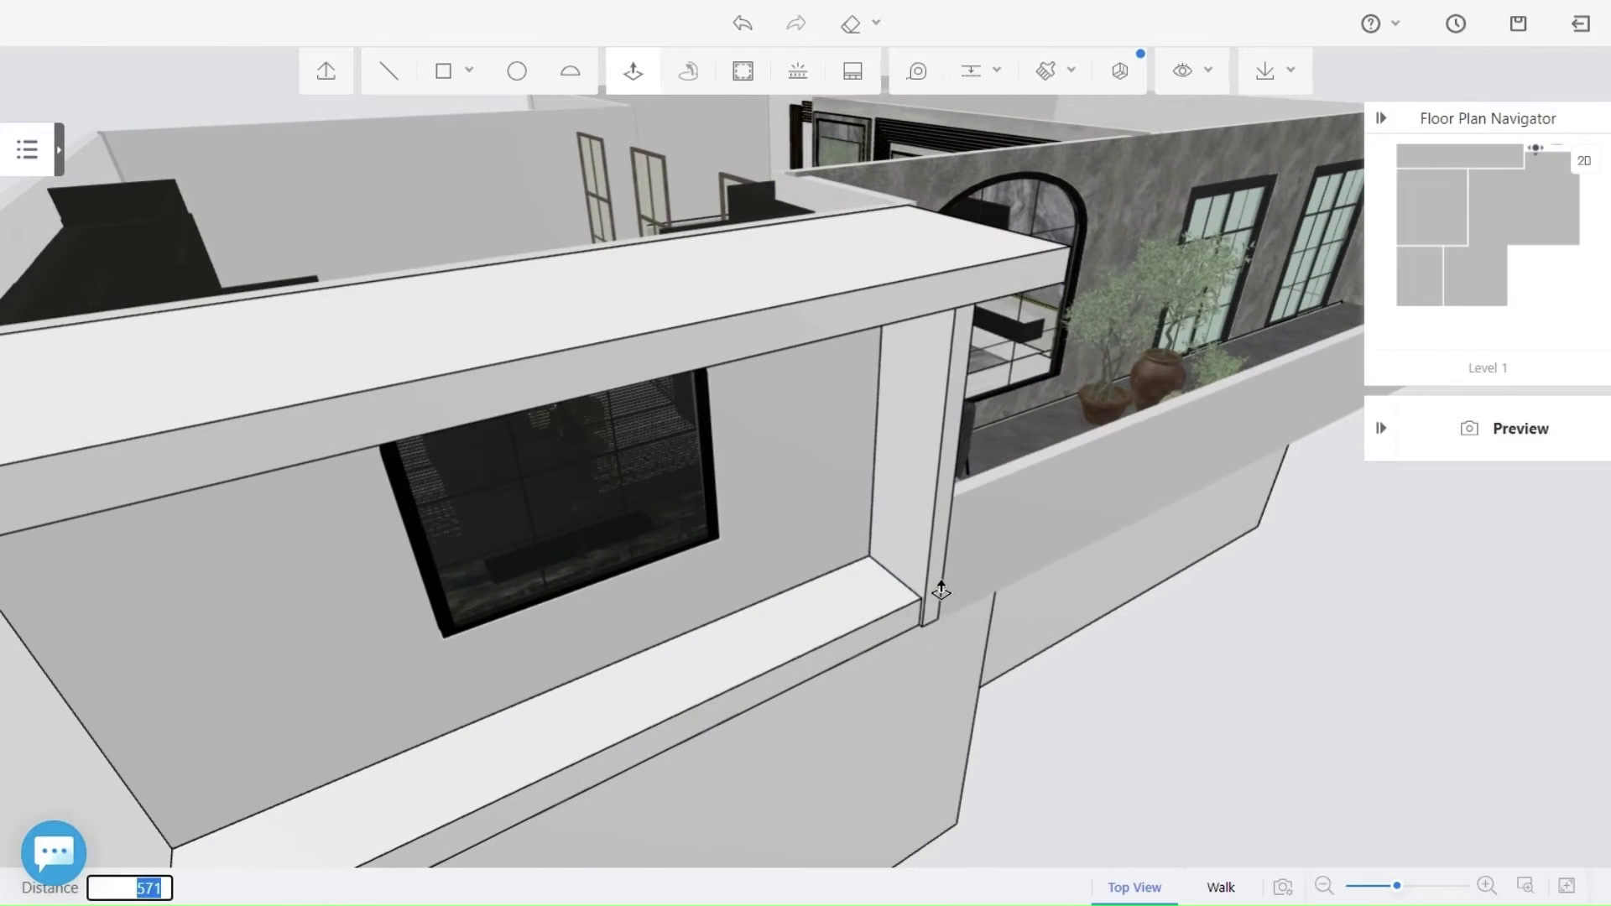
scroll(940, 589, up, 4)
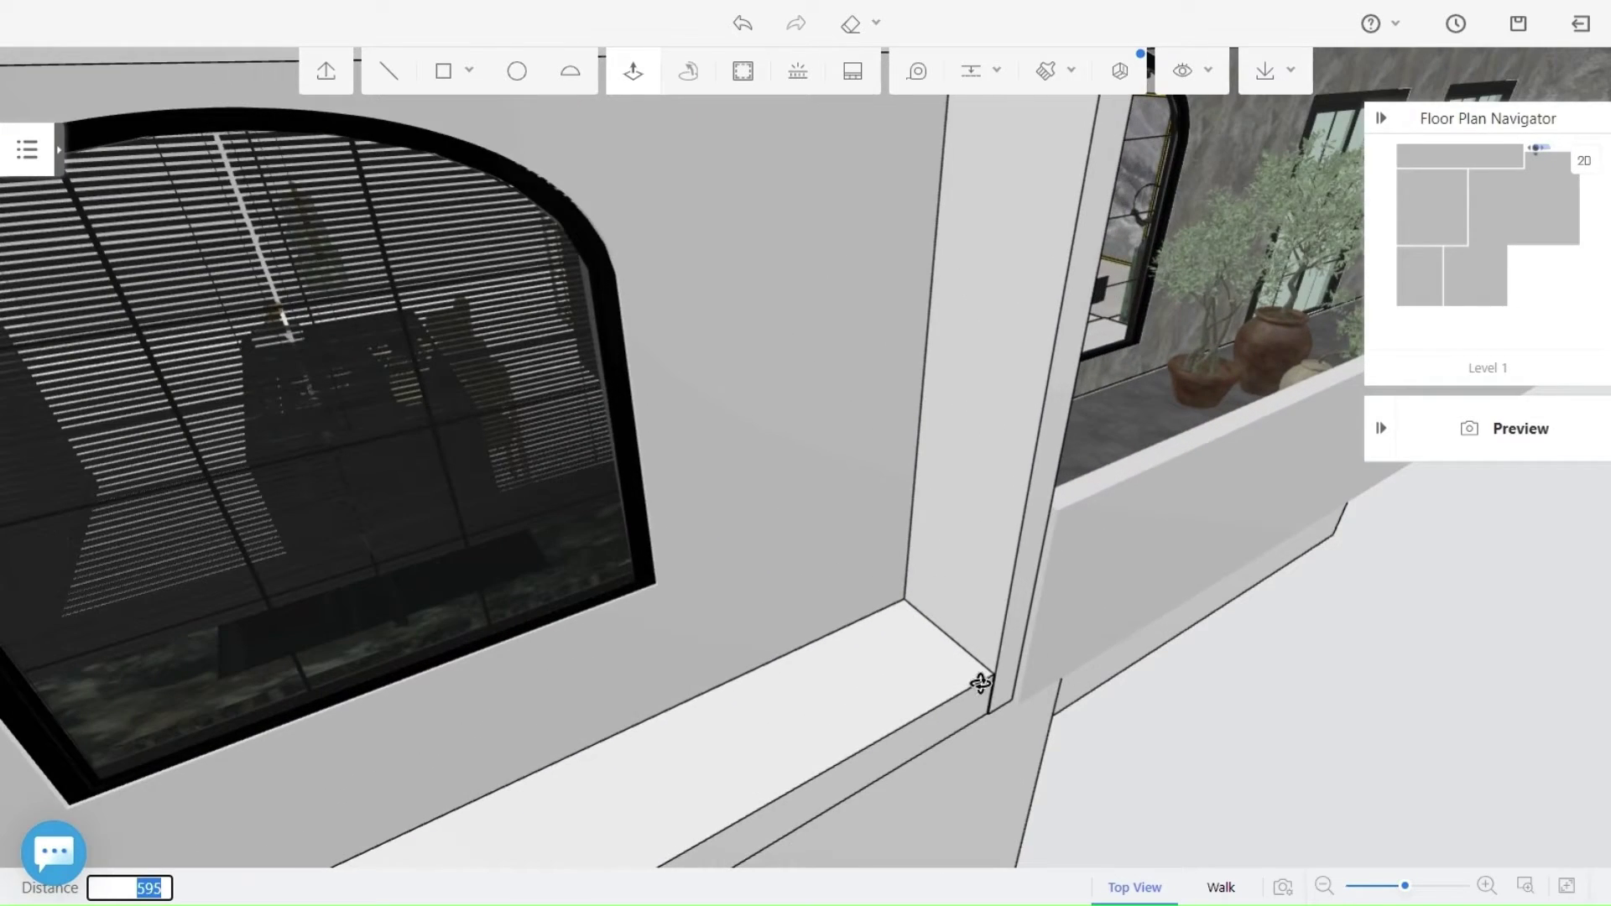
click(980, 678)
Push the kitchen frame's other side fin back about 583 mm and bring the top strip back flush with it.
scroll(651, 667, down, 4)
scroll(640, 760, down, 2)
scroll(604, 777, up, 3)
drag(604, 777, 424, 669)
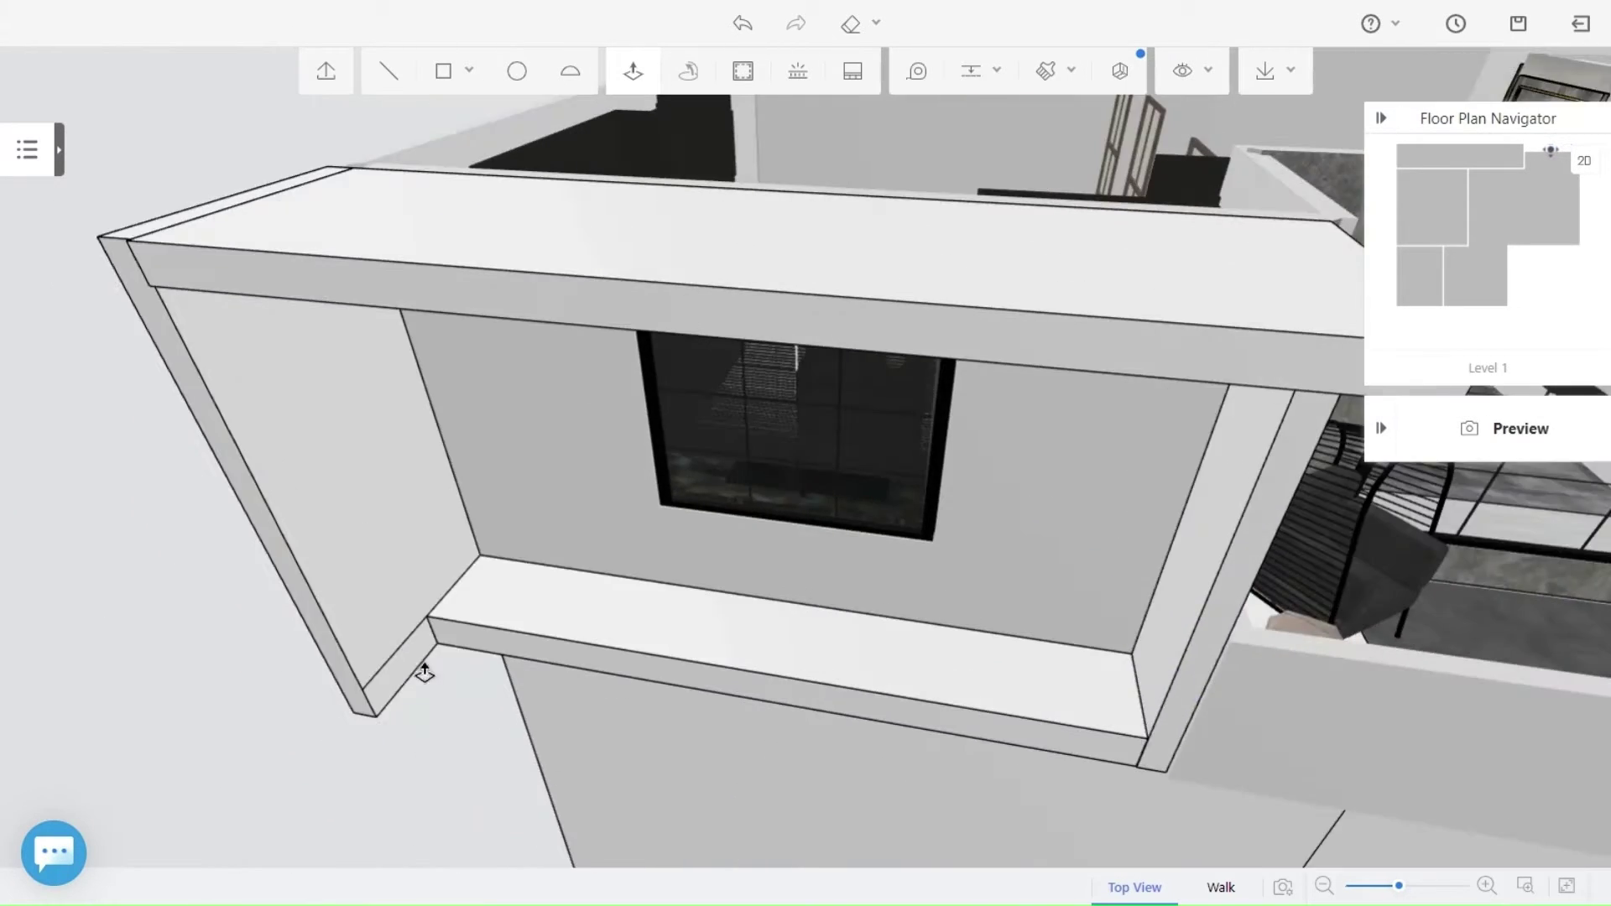
scroll(635, 610, up, 3)
click(457, 740)
click(516, 661)
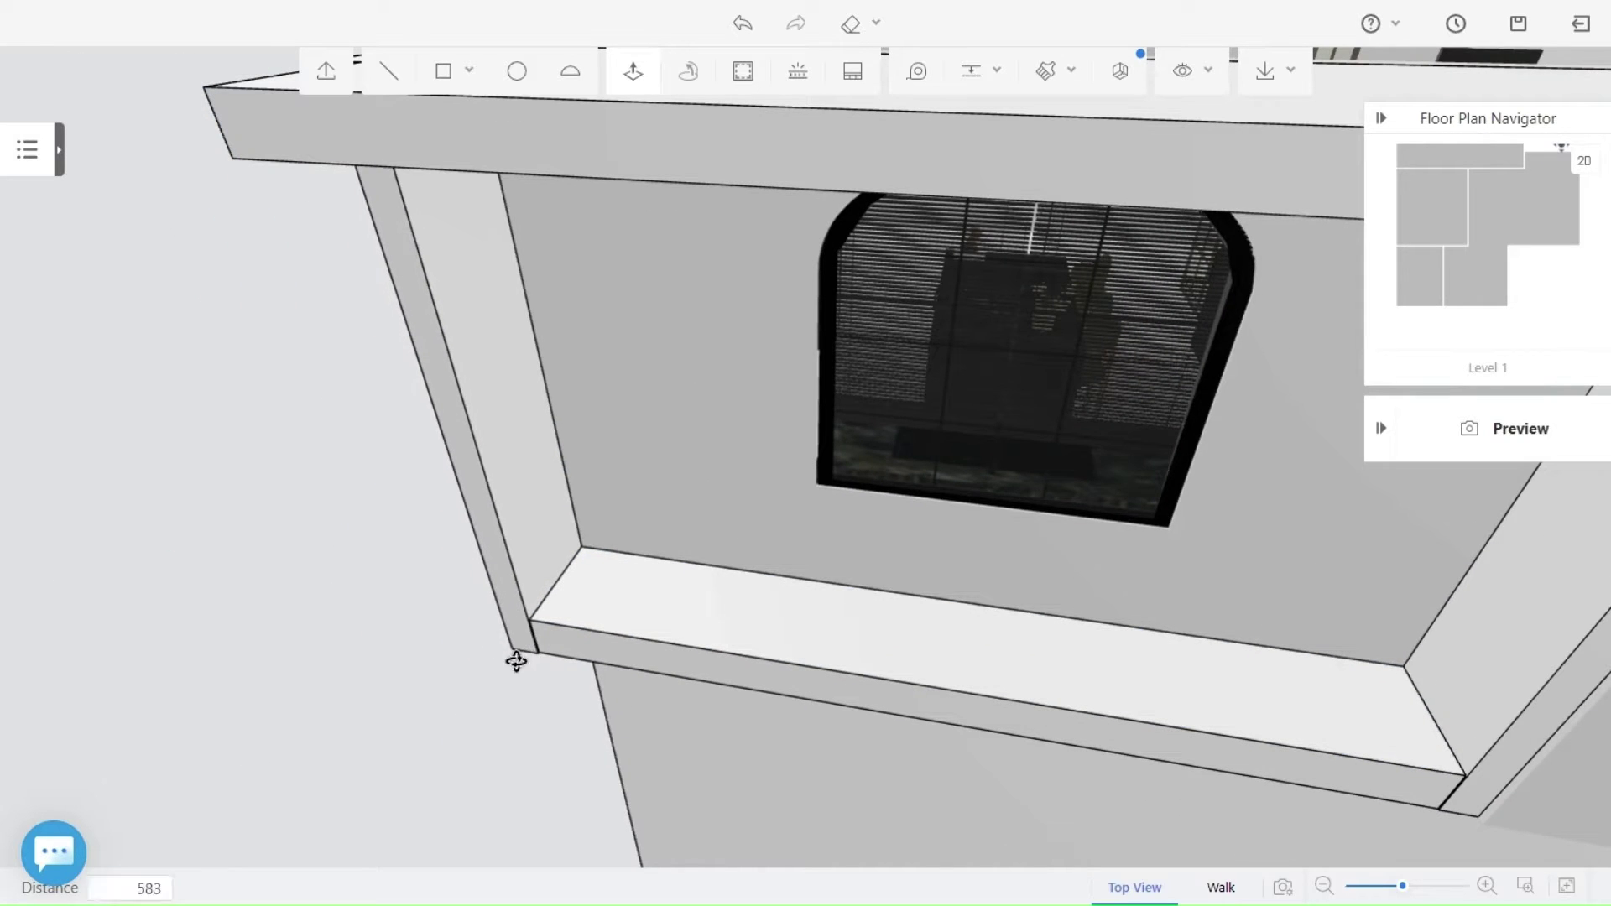
scroll(523, 743, down, 5)
key(ctrl+z)
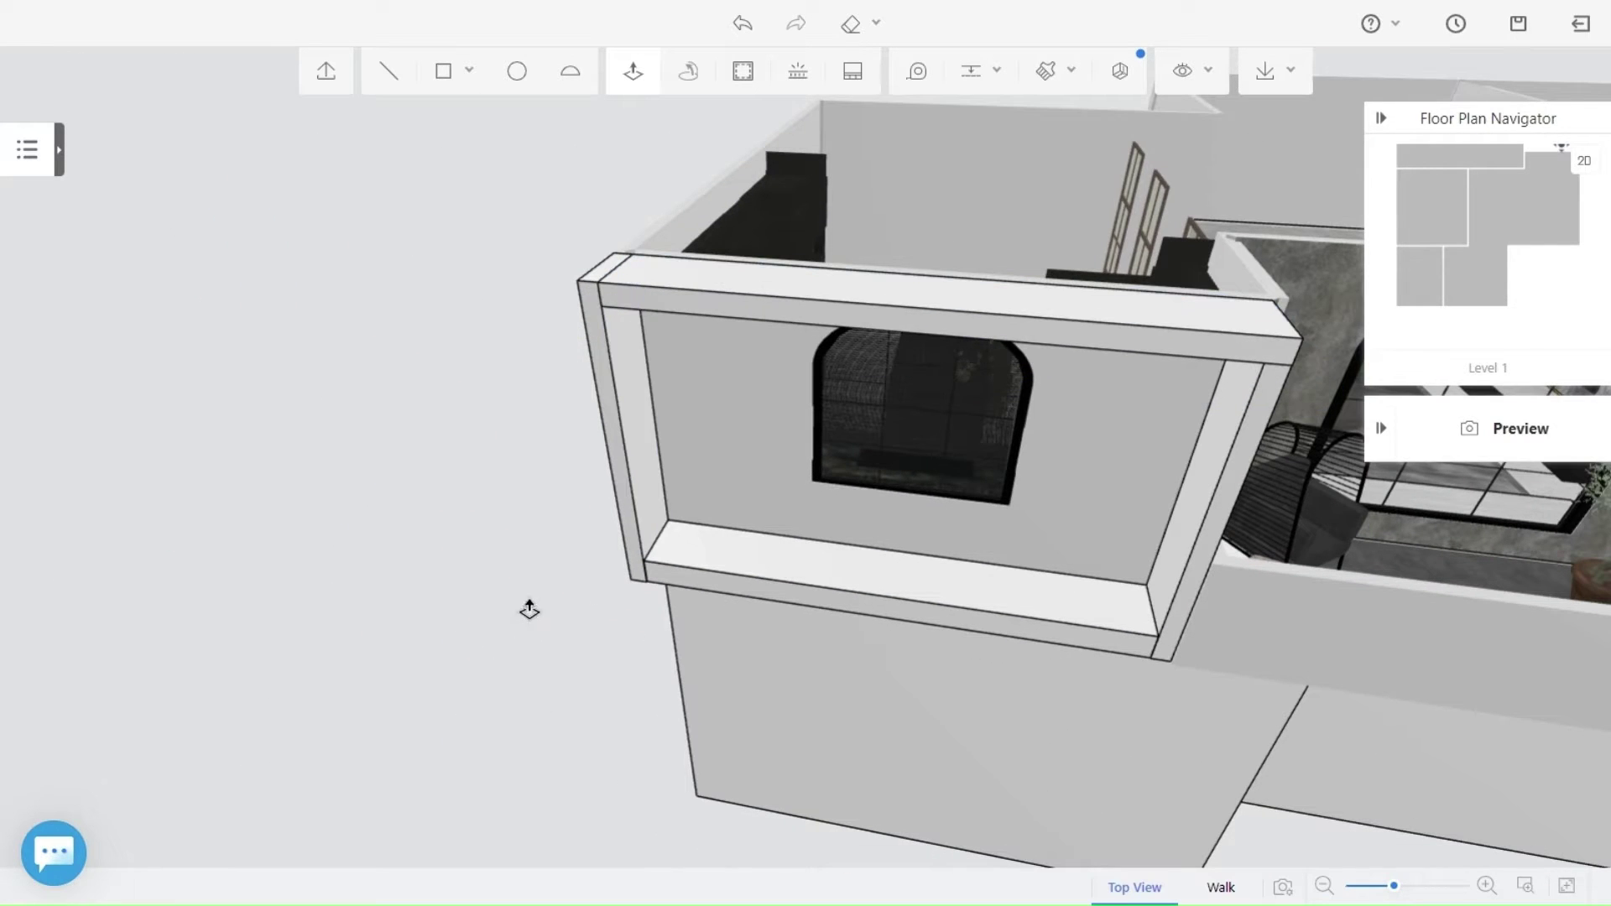
Draw rectangles over the wall tops to close the roof above the kitchen wing, the main block and the rear rooms.
middle_drag(532, 608, 609, 772)
scroll(609, 772, down, 5)
key(Escape)
drag(888, 587, 891, 784)
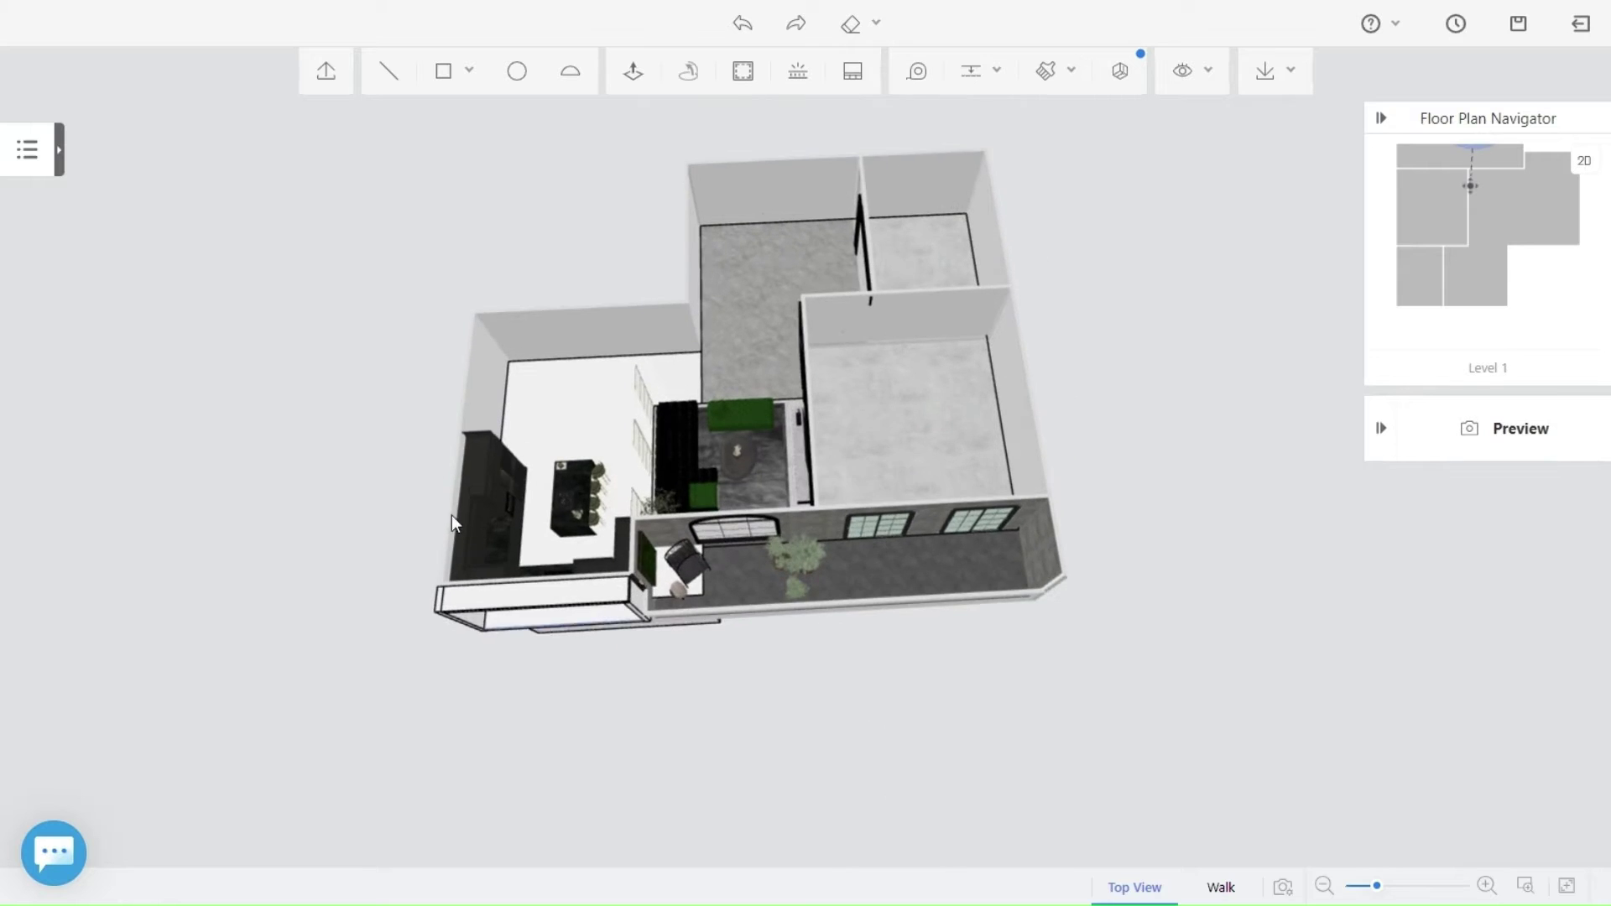
drag(452, 515, 429, 577)
click(439, 120)
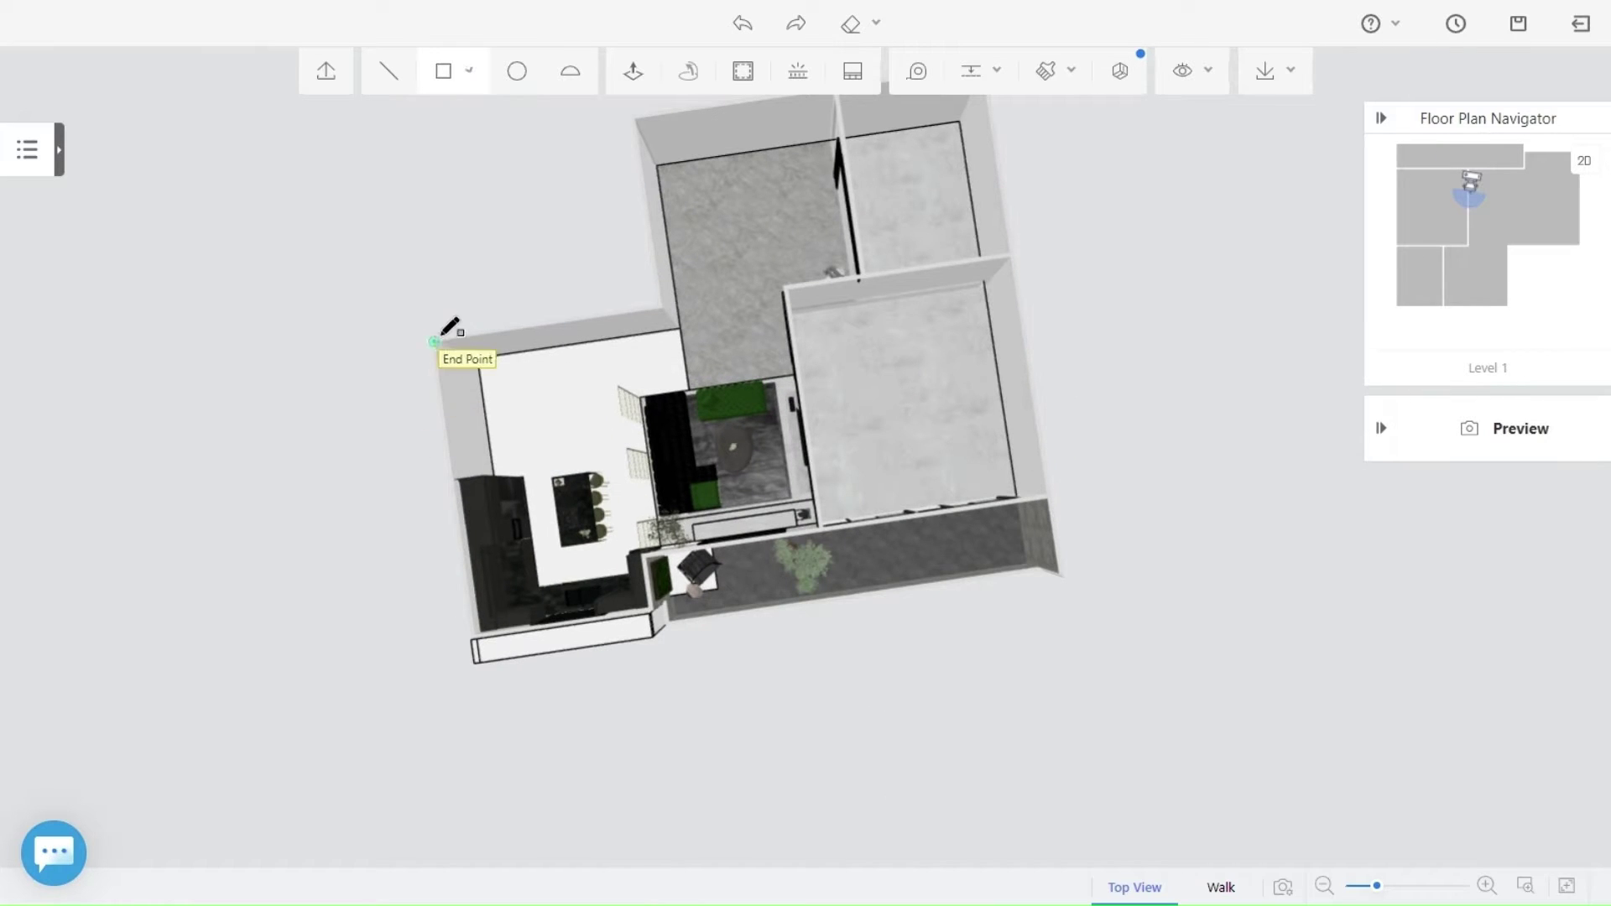
click(434, 341)
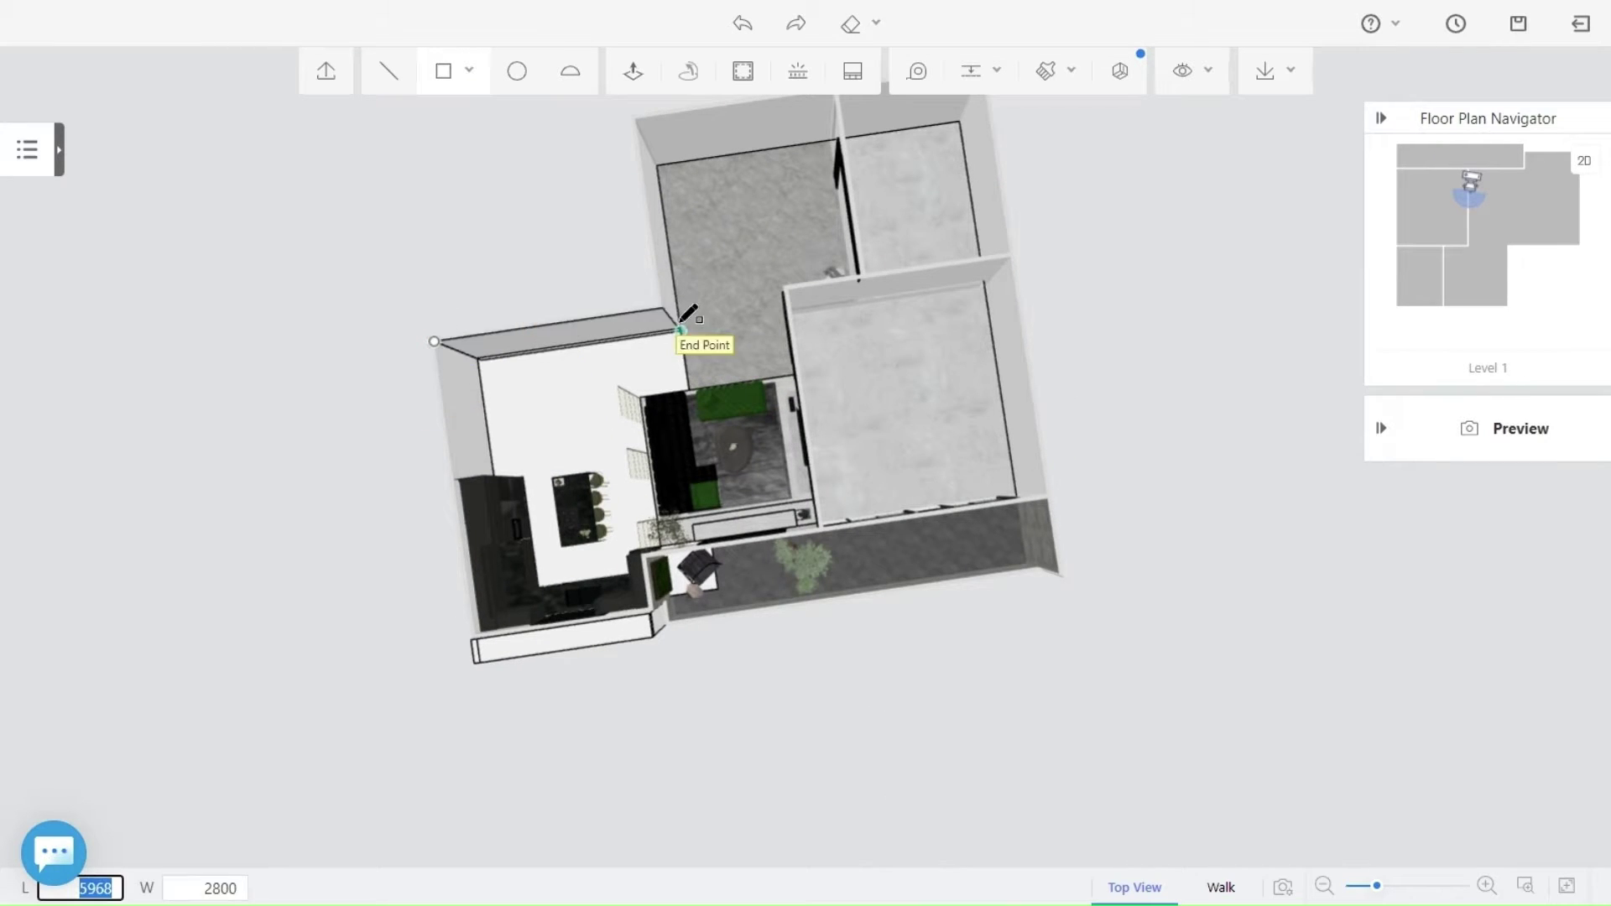
click(653, 635)
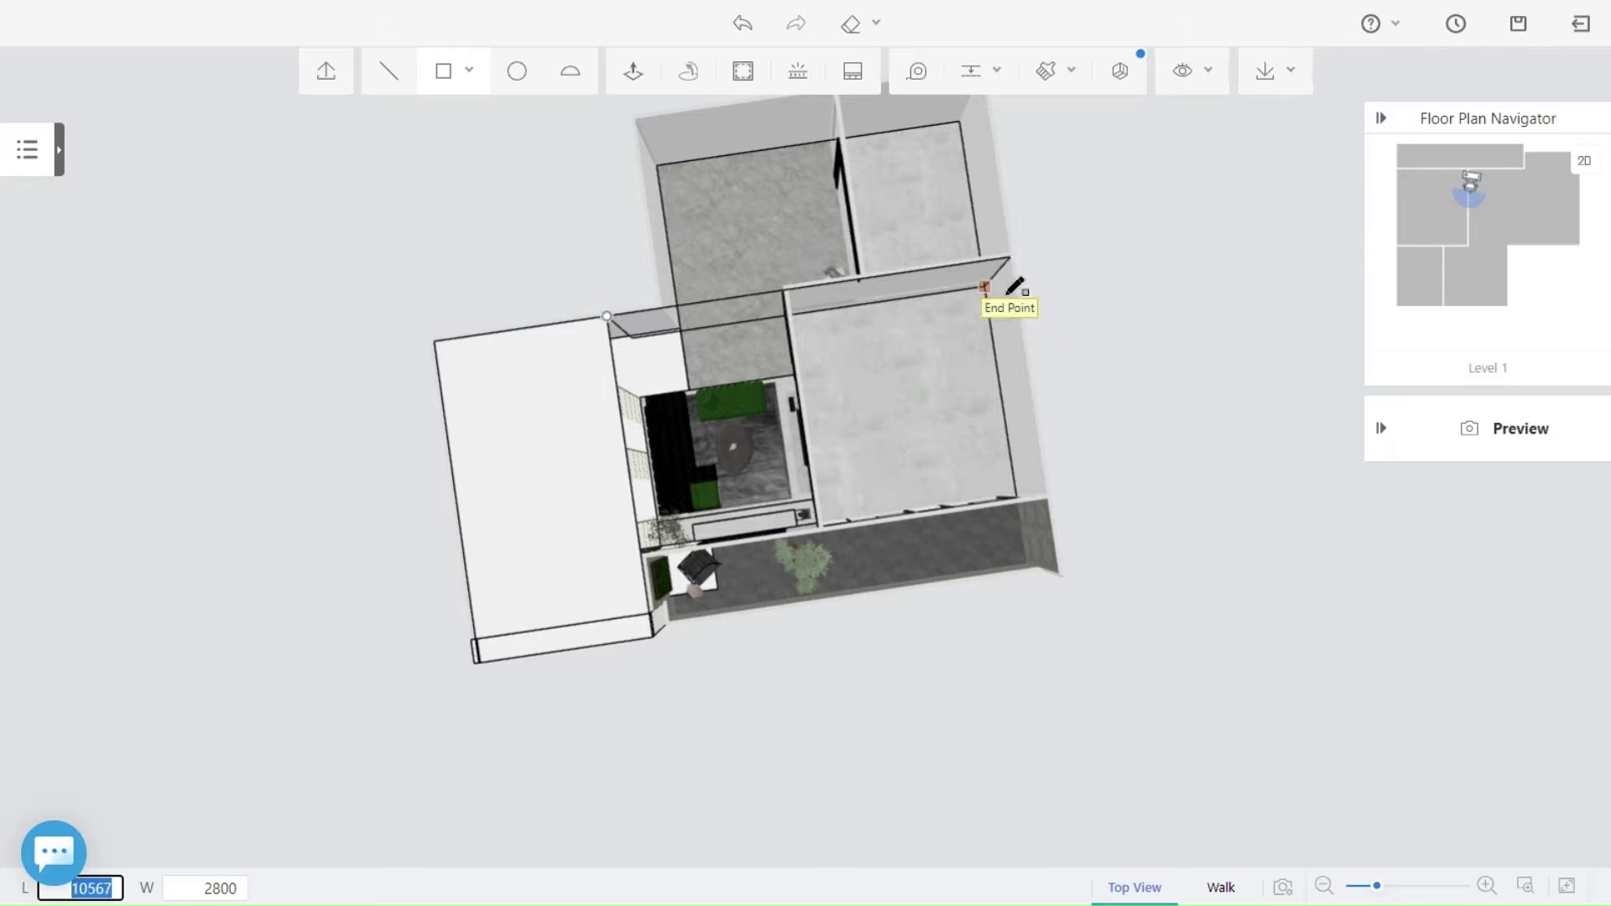
click(1062, 575)
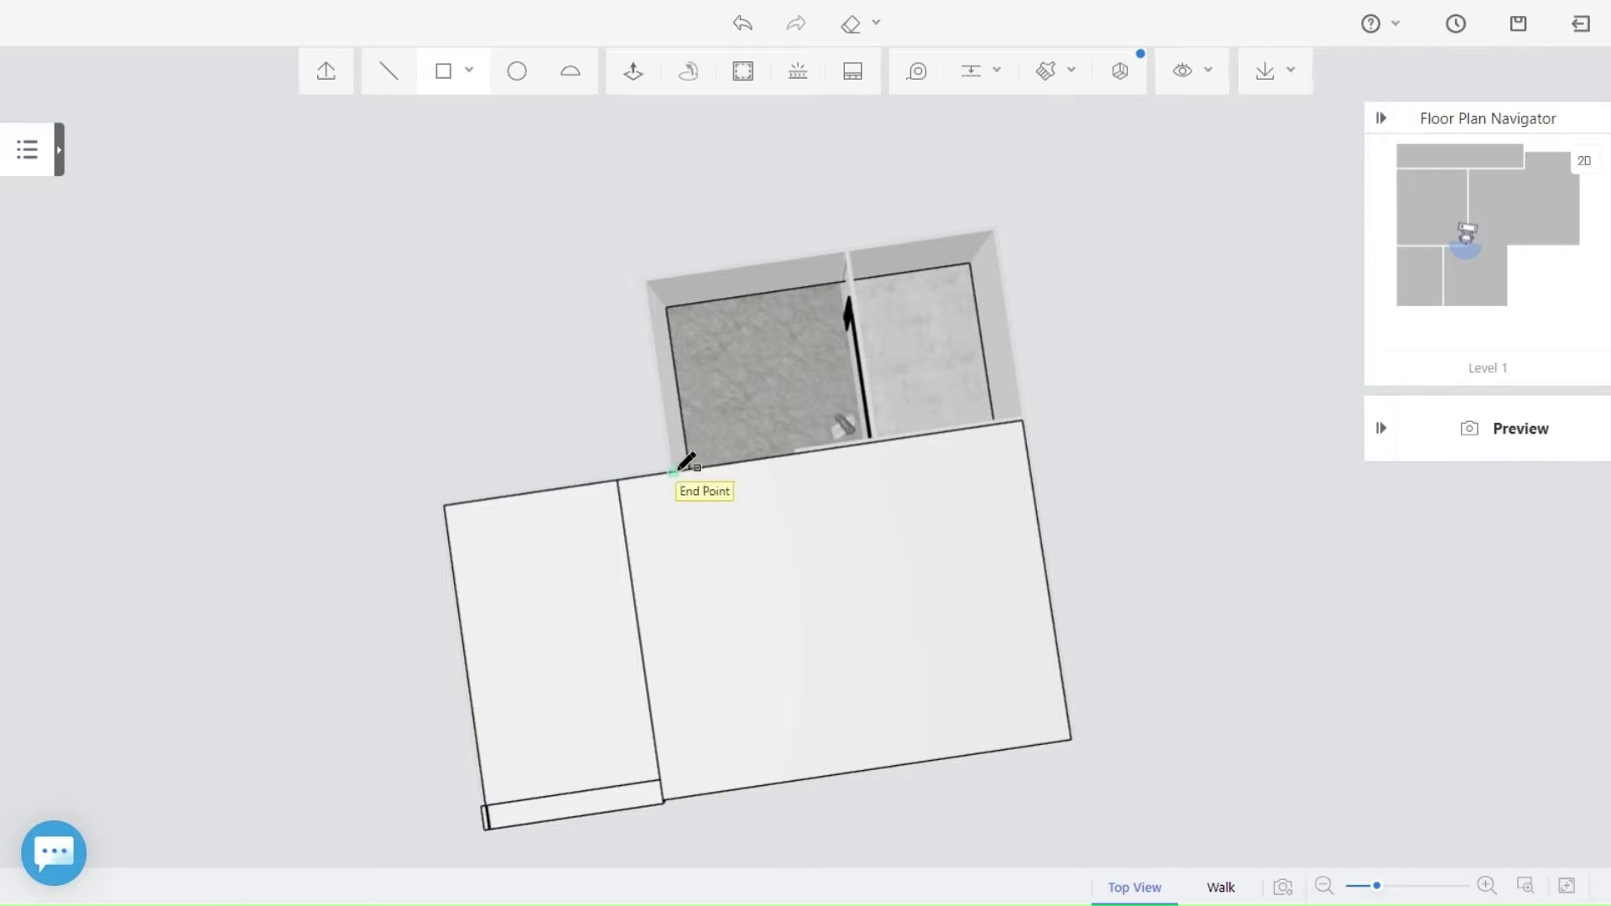
click(1007, 231)
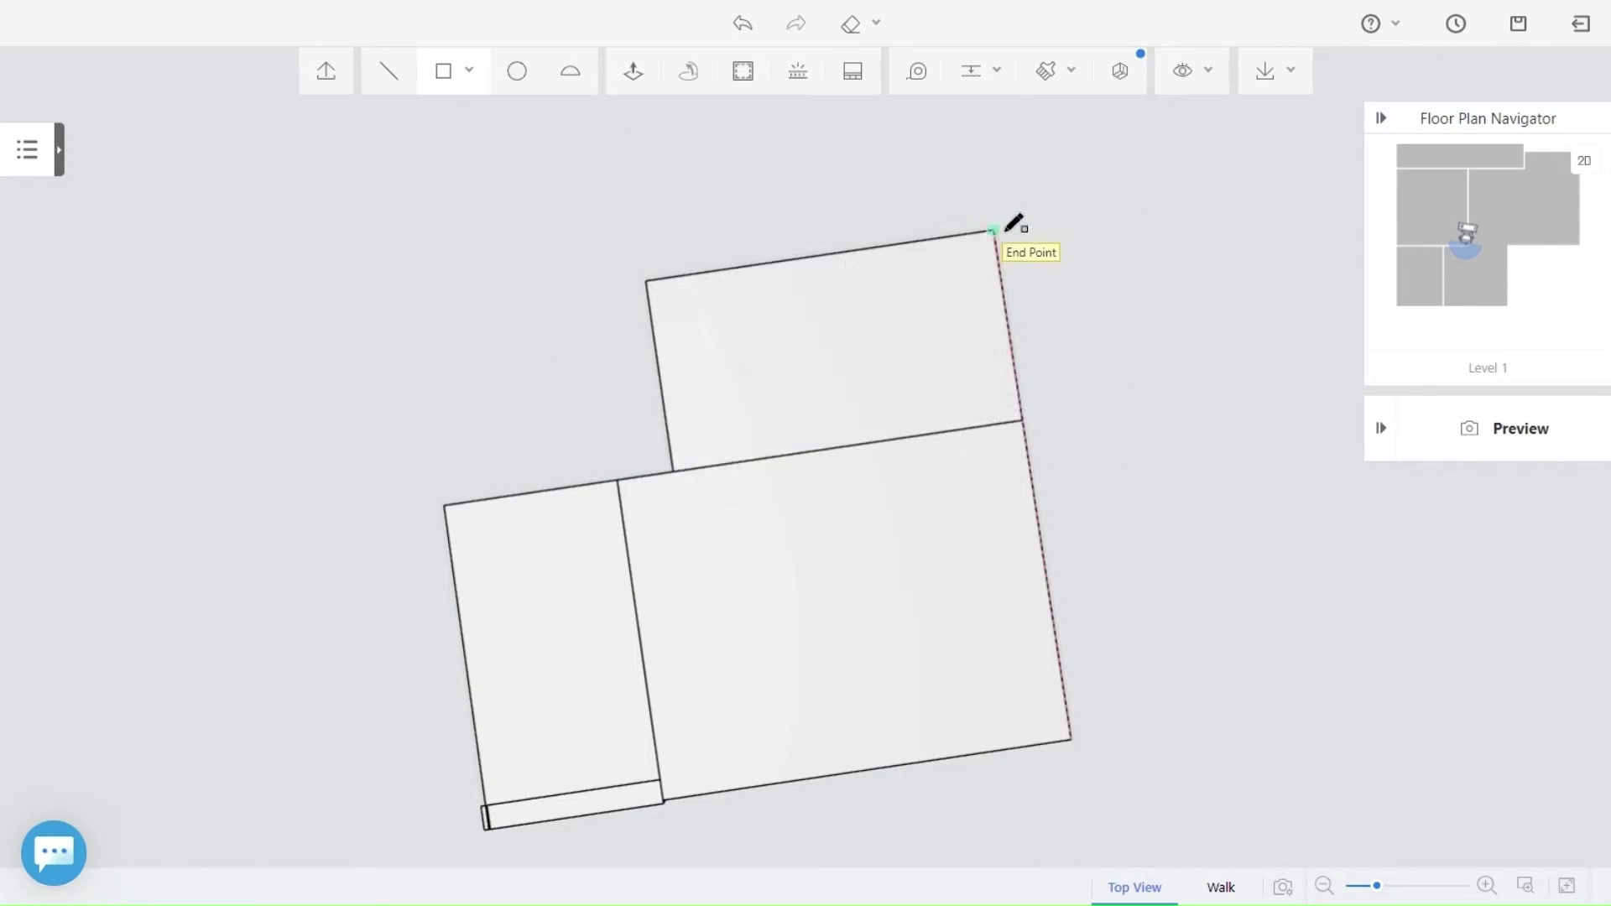
Push/Pull the kitchen wing's roof face upward to form an upper-storey volume.
drag(1202, 818, 1114, 746)
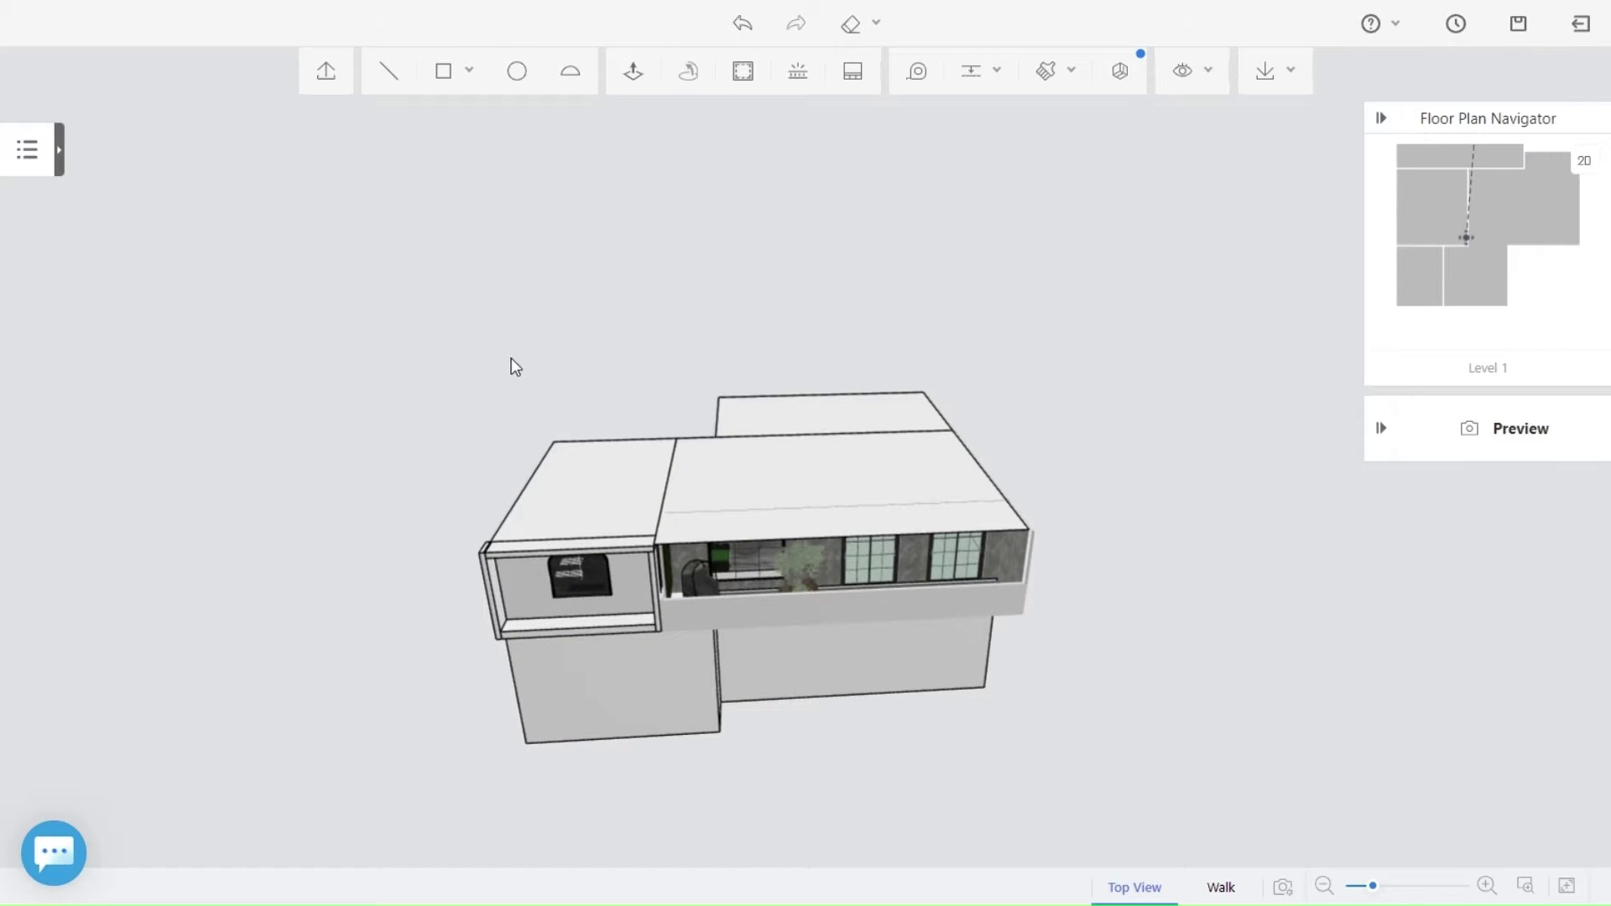
scroll(403, 553, up, 2)
right_drag(302, 703, 500, 703)
scroll(396, 765, up, 3)
right_drag(396, 765, 740, 709)
scroll(737, 703, up, 3)
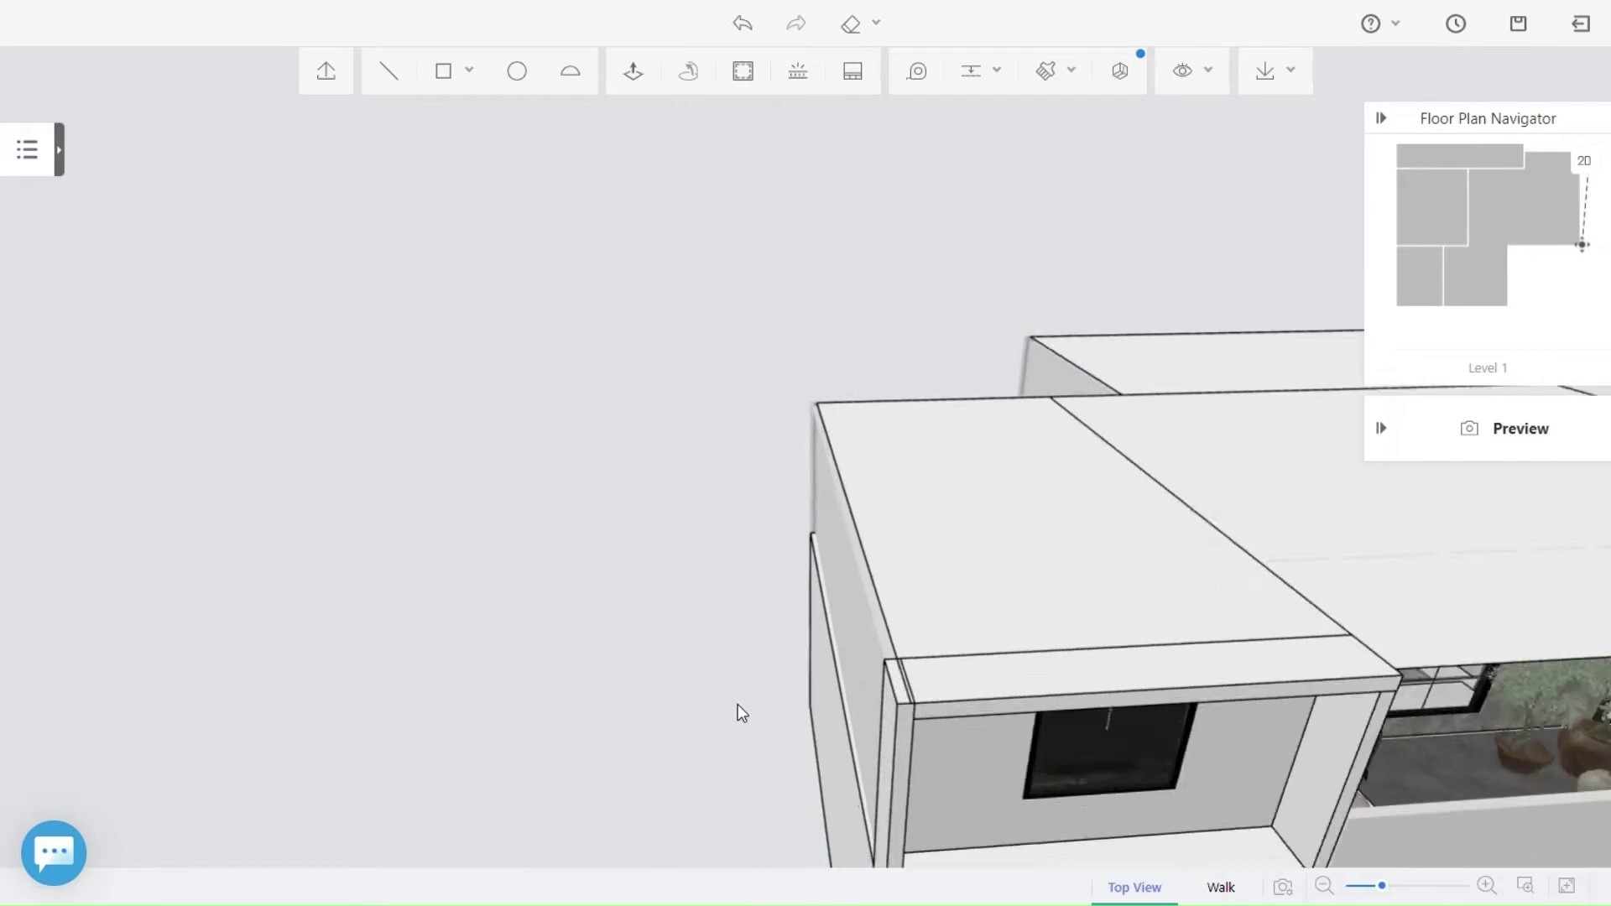
scroll(442, 397, down, 3)
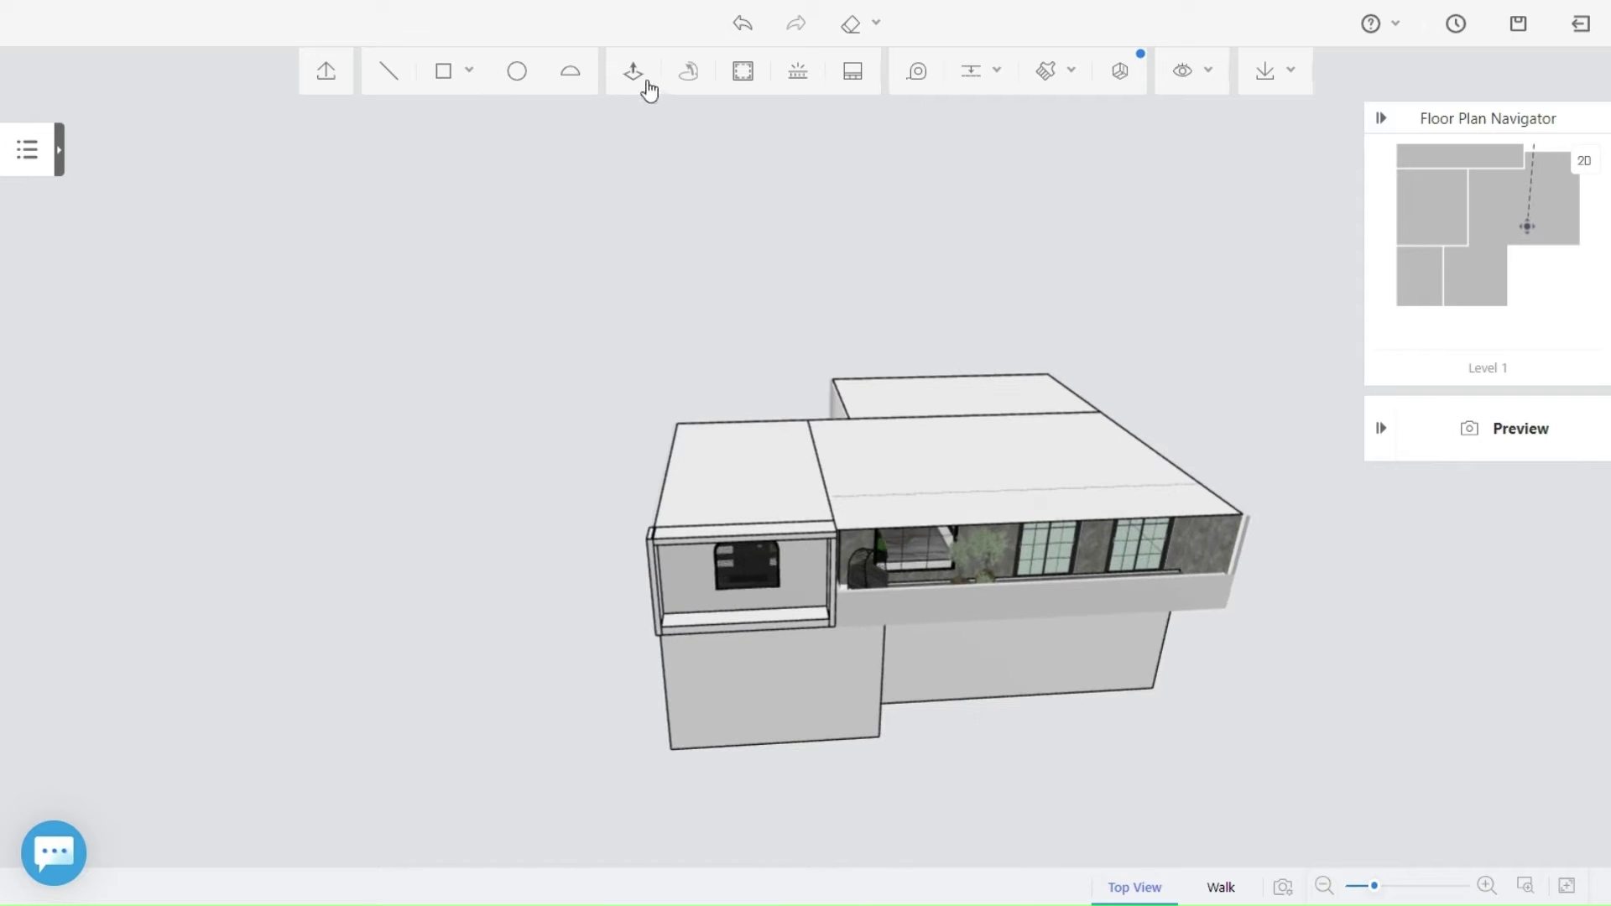
drag(721, 484, 730, 403)
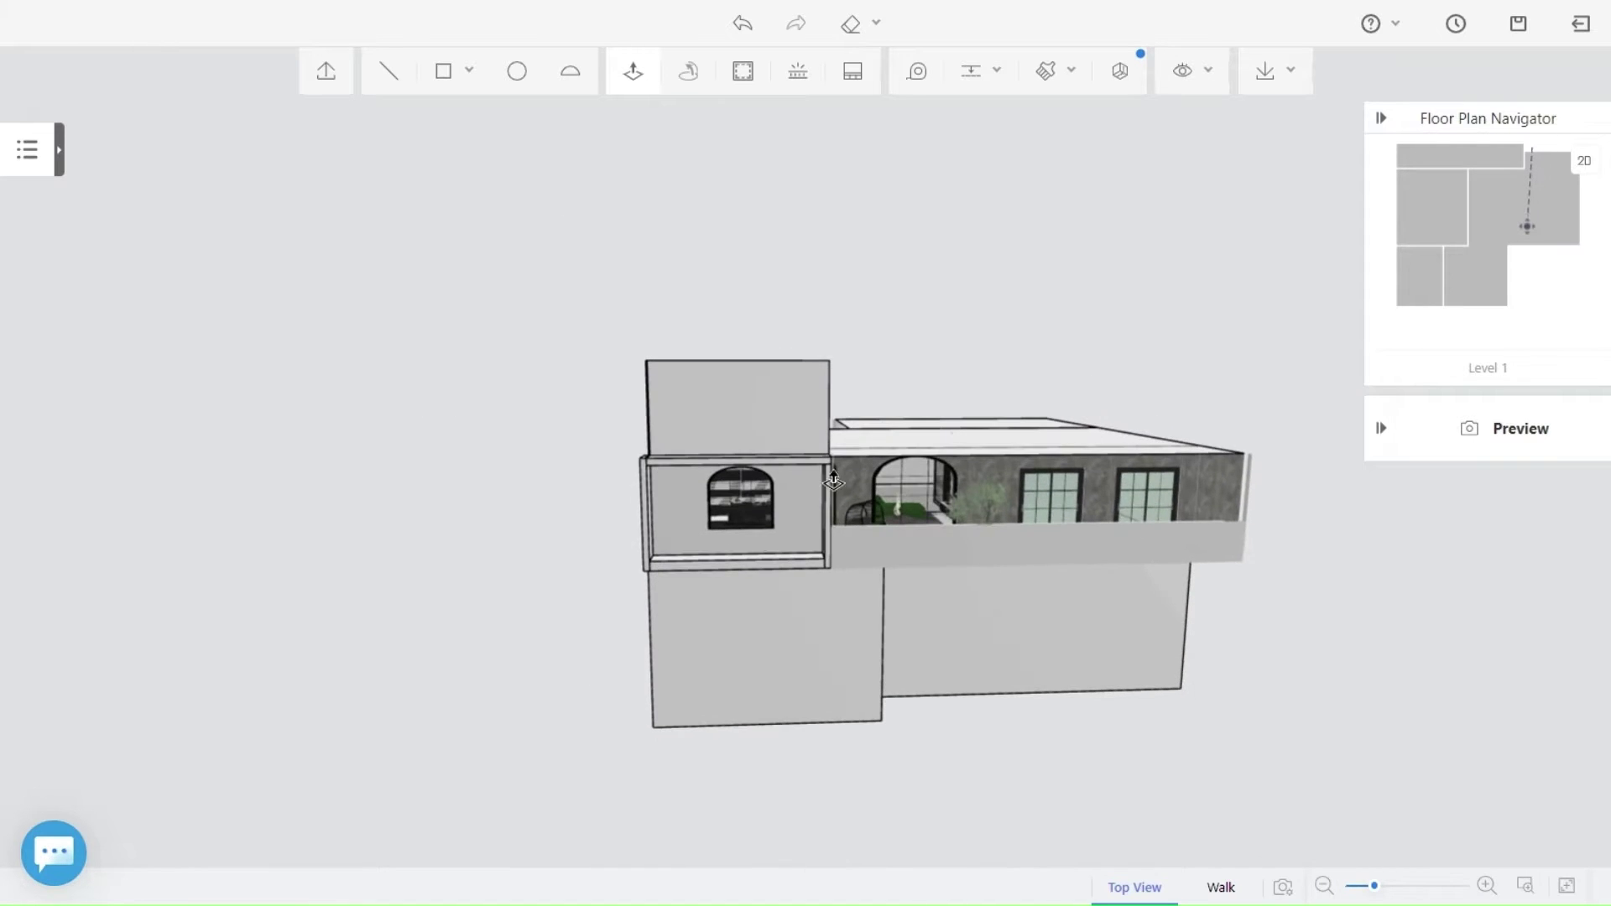
Push/Pull the main block's roof face upward, and raise the rear rooms' roof face about 3992 mm.
drag(966, 503, 967, 360)
right_drag(1267, 735, 890, 727)
drag(1103, 665, 972, 353)
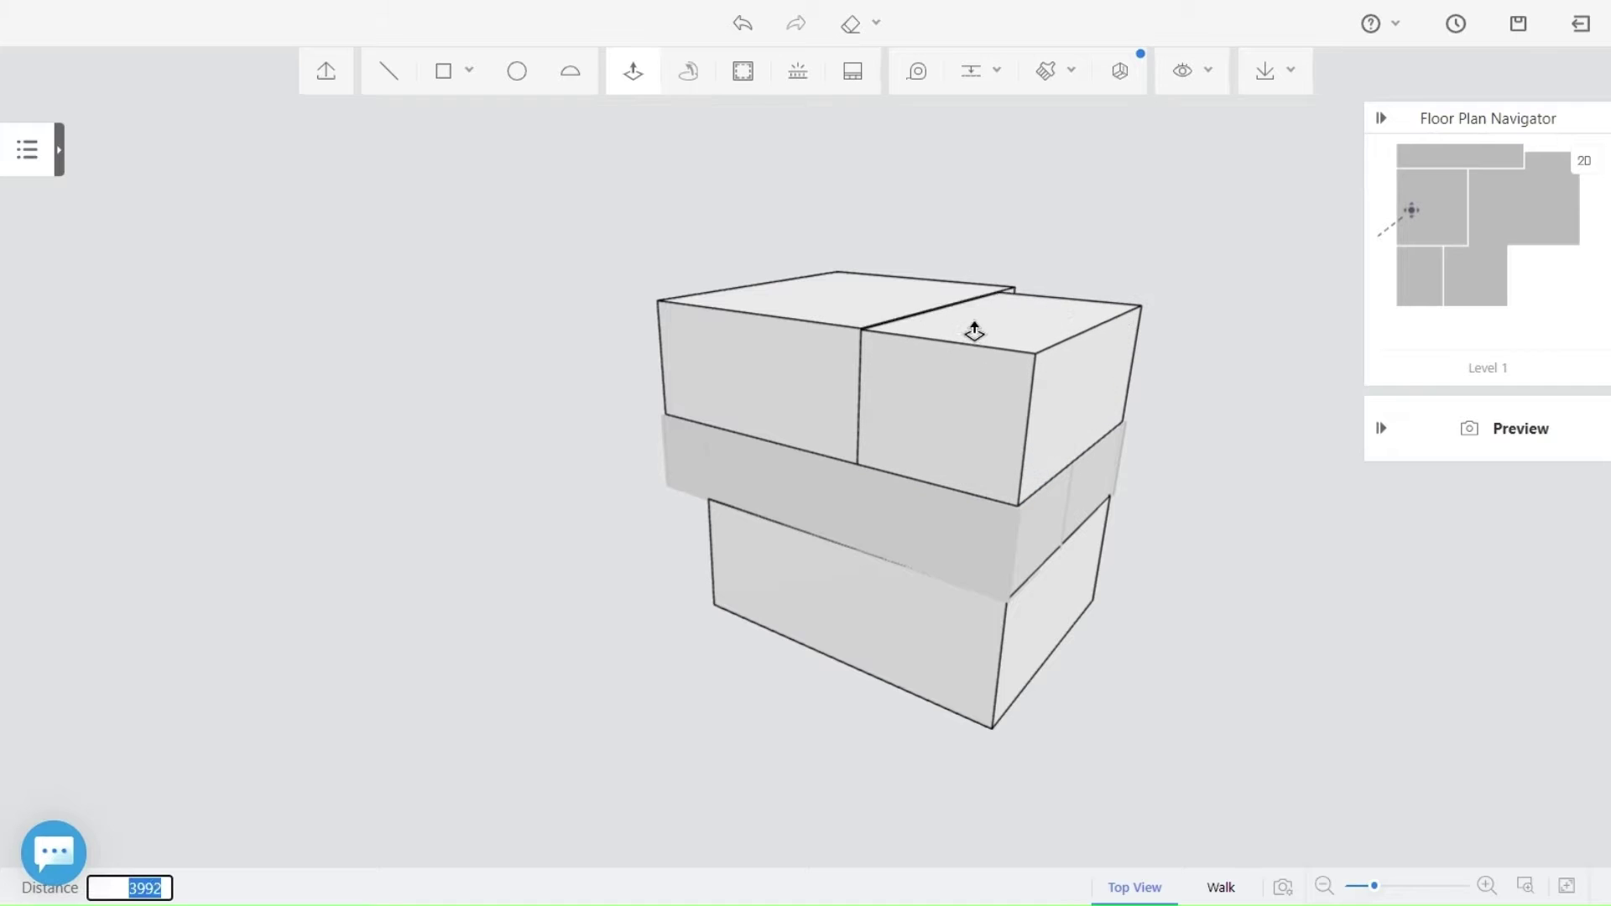
drag(974, 335, 975, 334)
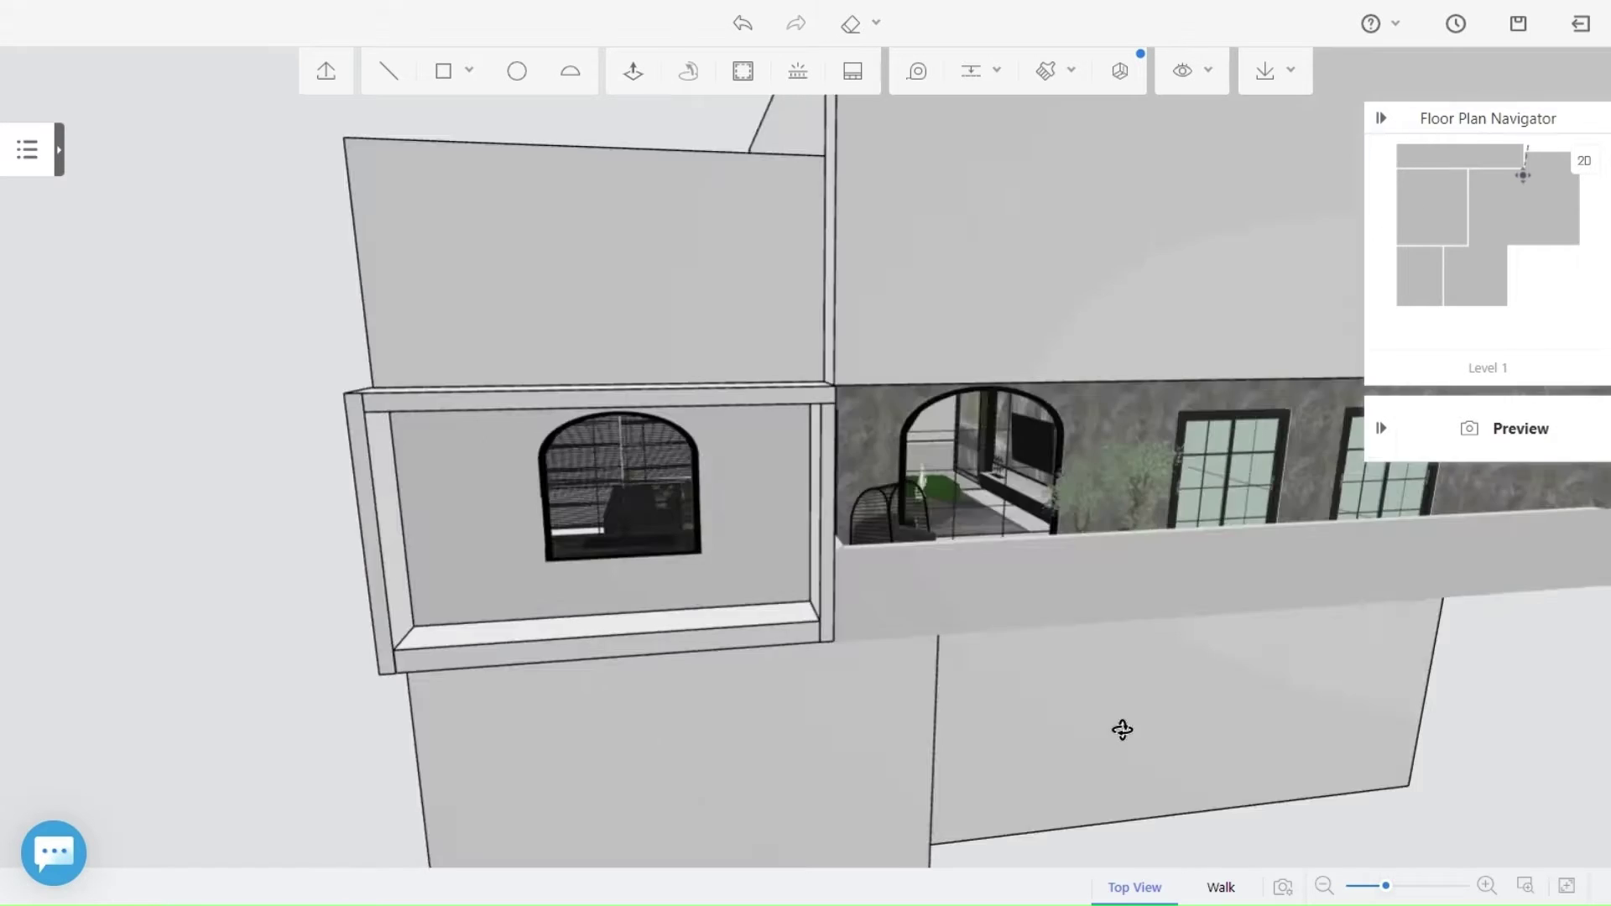
Pull the kitchen upper volume's front face flush with the window frame, and adjust the main upper volume's front face about 106 mm.
drag(1122, 730, 1123, 786)
click(643, 75)
drag(655, 435, 669, 464)
scroll(1036, 638, down, 3)
drag(1105, 713, 862, 695)
drag(738, 406, 746, 416)
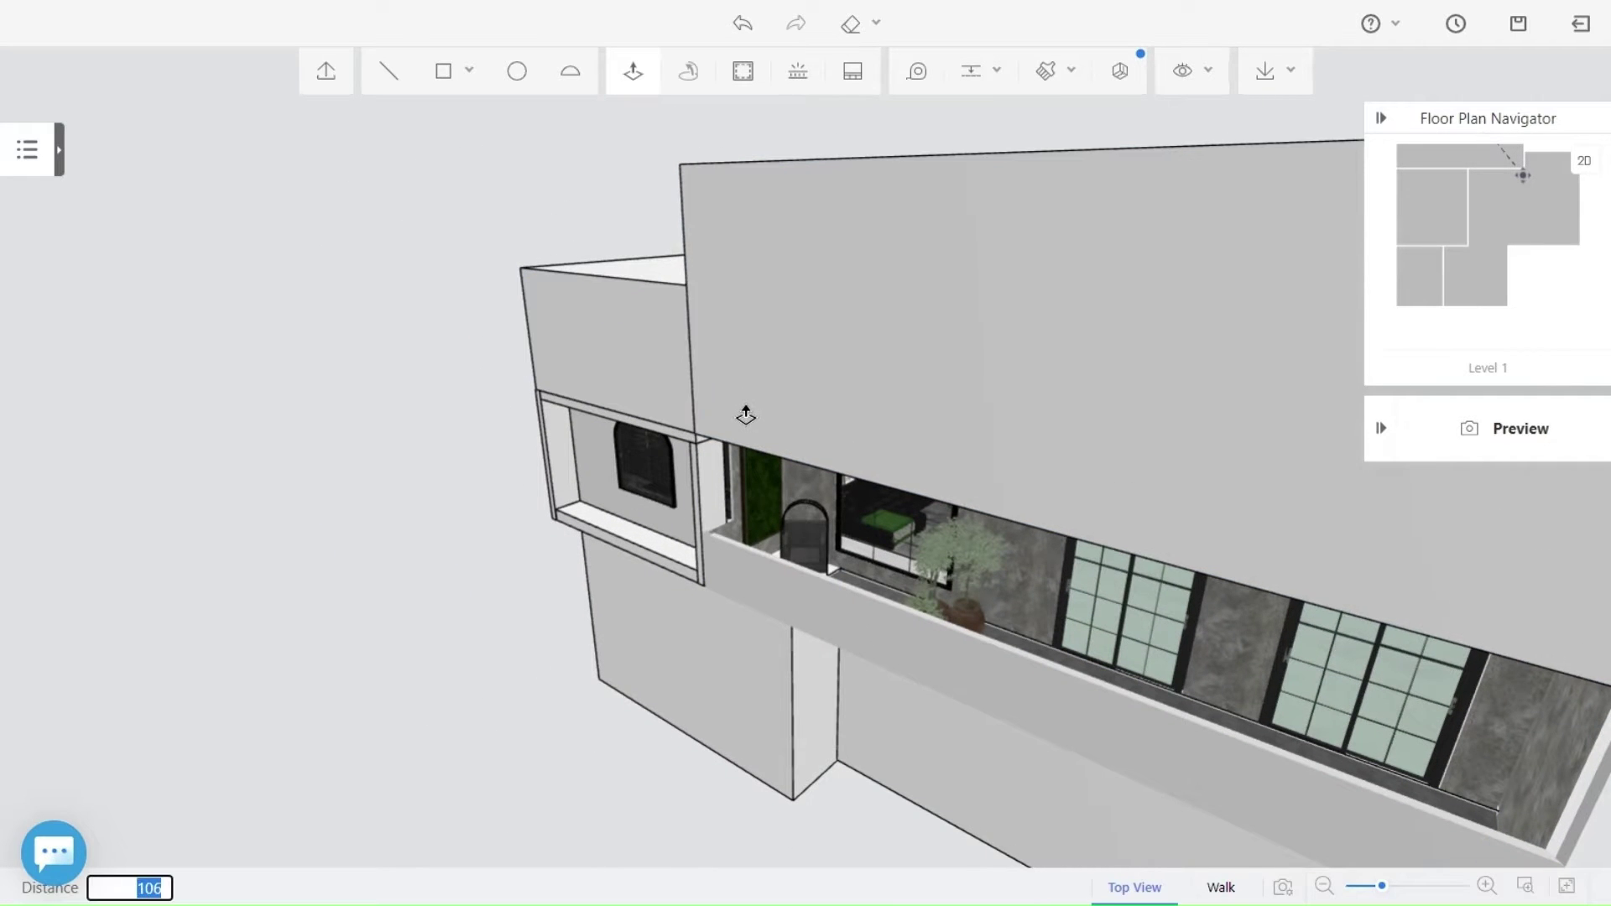
Push/Pull the back faces of the upper volumes to line up with the walls below, moving the kitchen one about 72 mm.
drag(467, 689, 597, 702)
scroll(672, 709, down, 3)
right_drag(1049, 742, 909, 726)
mouse_move(799, 790)
mouse_down()
mouse_move(1097, 766)
mouse_move(1200, 791)
mouse_up()
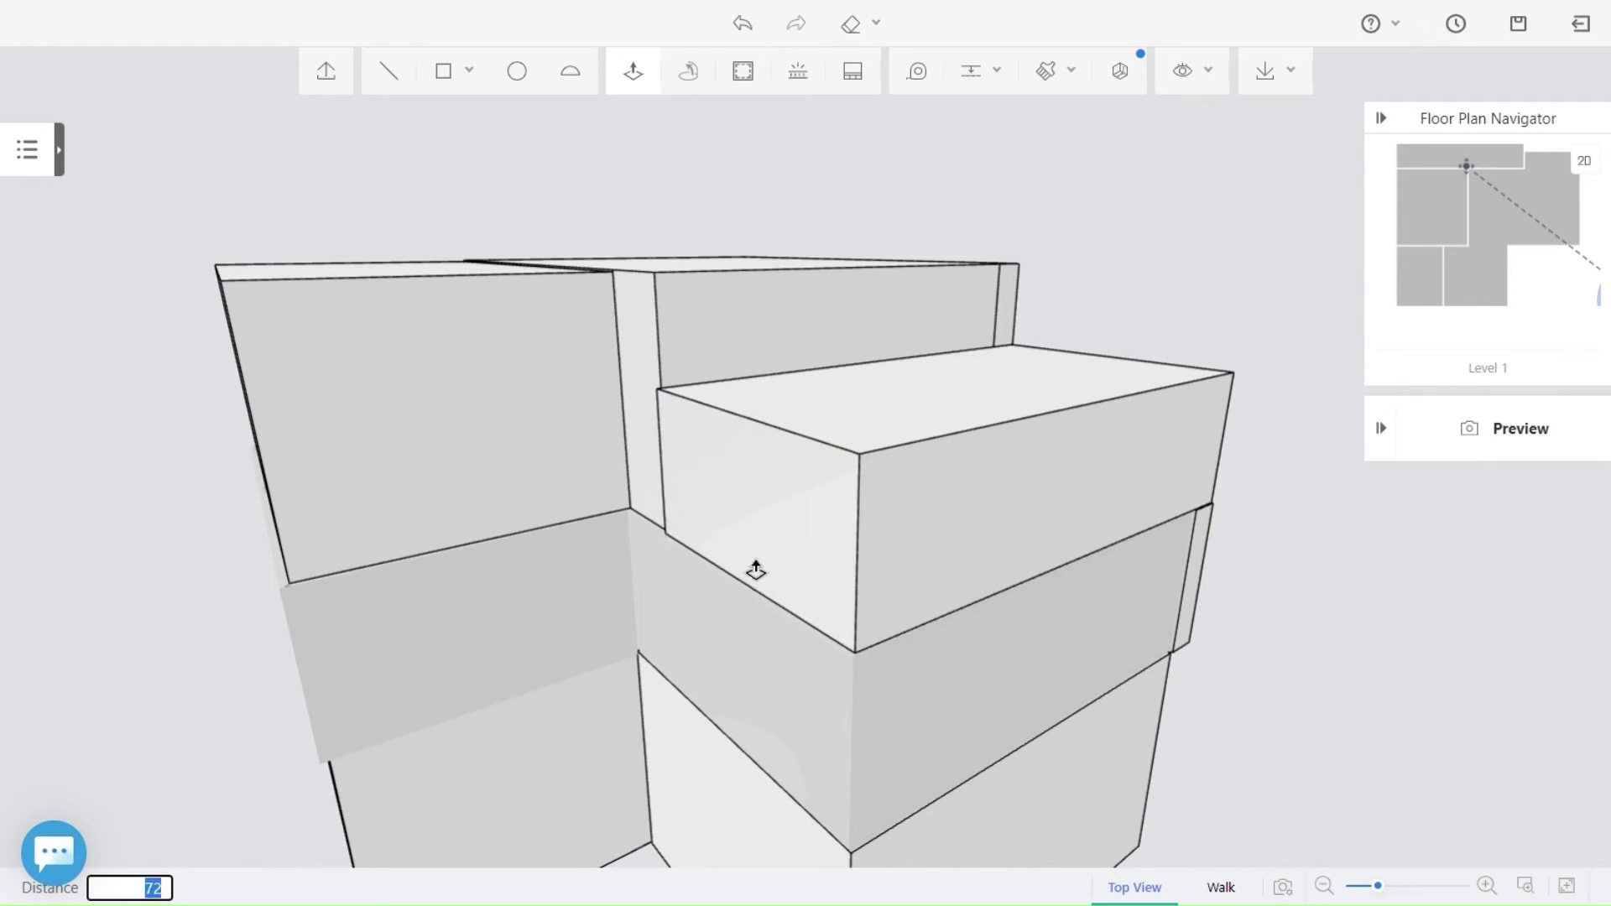
mouse_move(664, 501)
mouse_down()
mouse_move(1219, 626)
mouse_move(702, 500)
mouse_up()
Draw a narrow rectangle along the outer edge of the kitchen volume's roof and Push/Pull it upward into a tall wall.
mouse_move(1116, 646)
mouse_down()
mouse_move(978, 622)
mouse_move(690, 662)
mouse_move(425, 280)
mouse_up()
key(r)
click(430, 362)
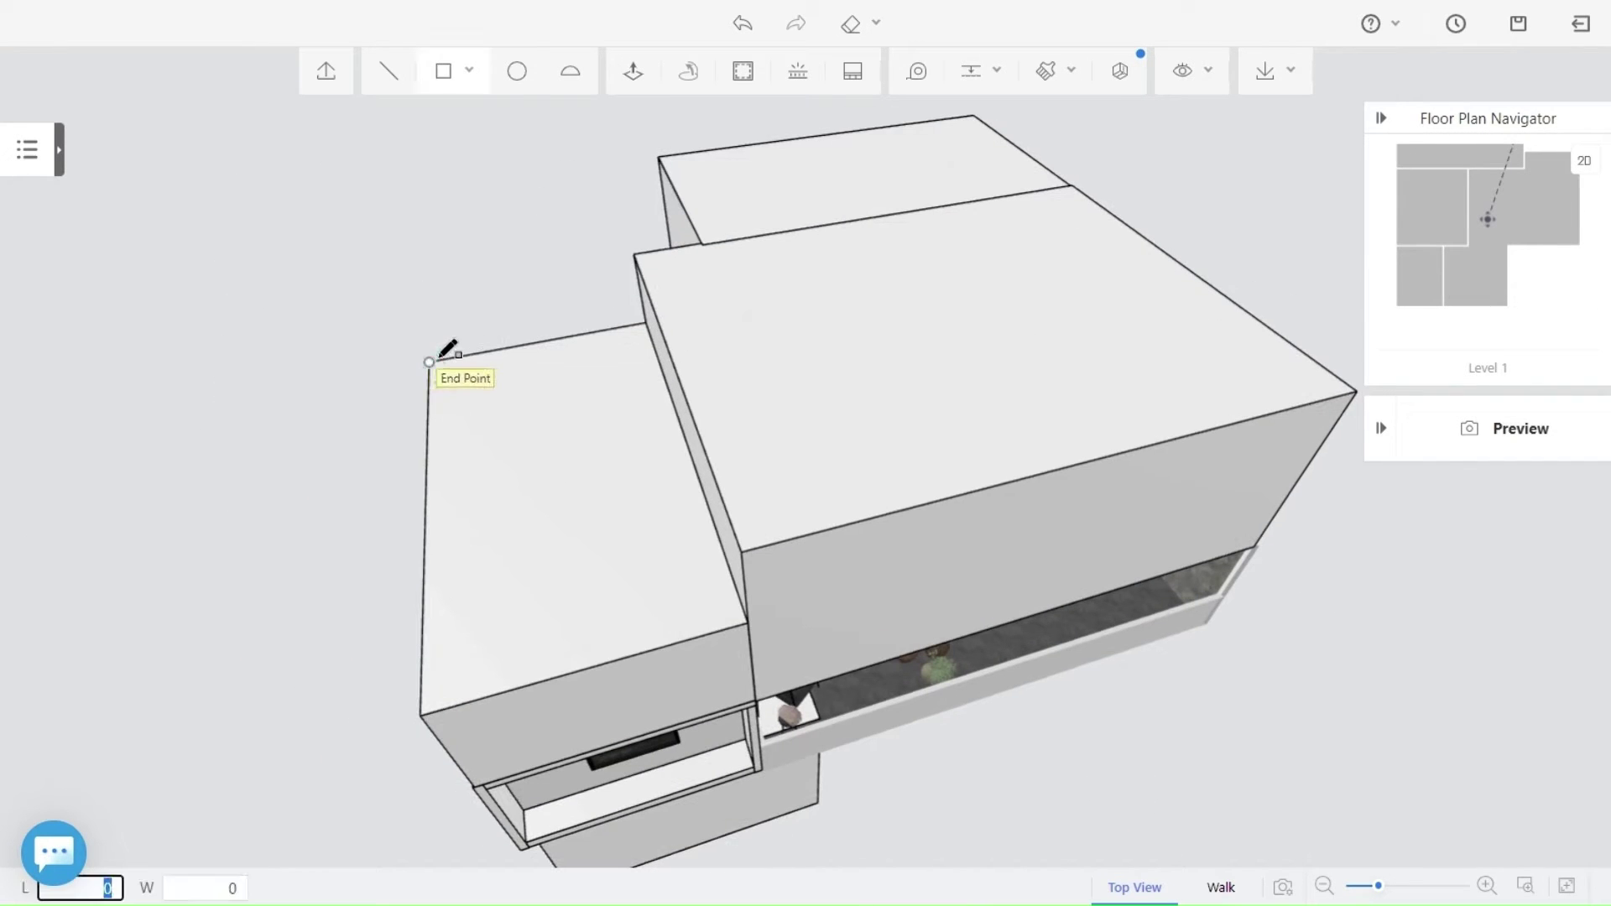
click(428, 712)
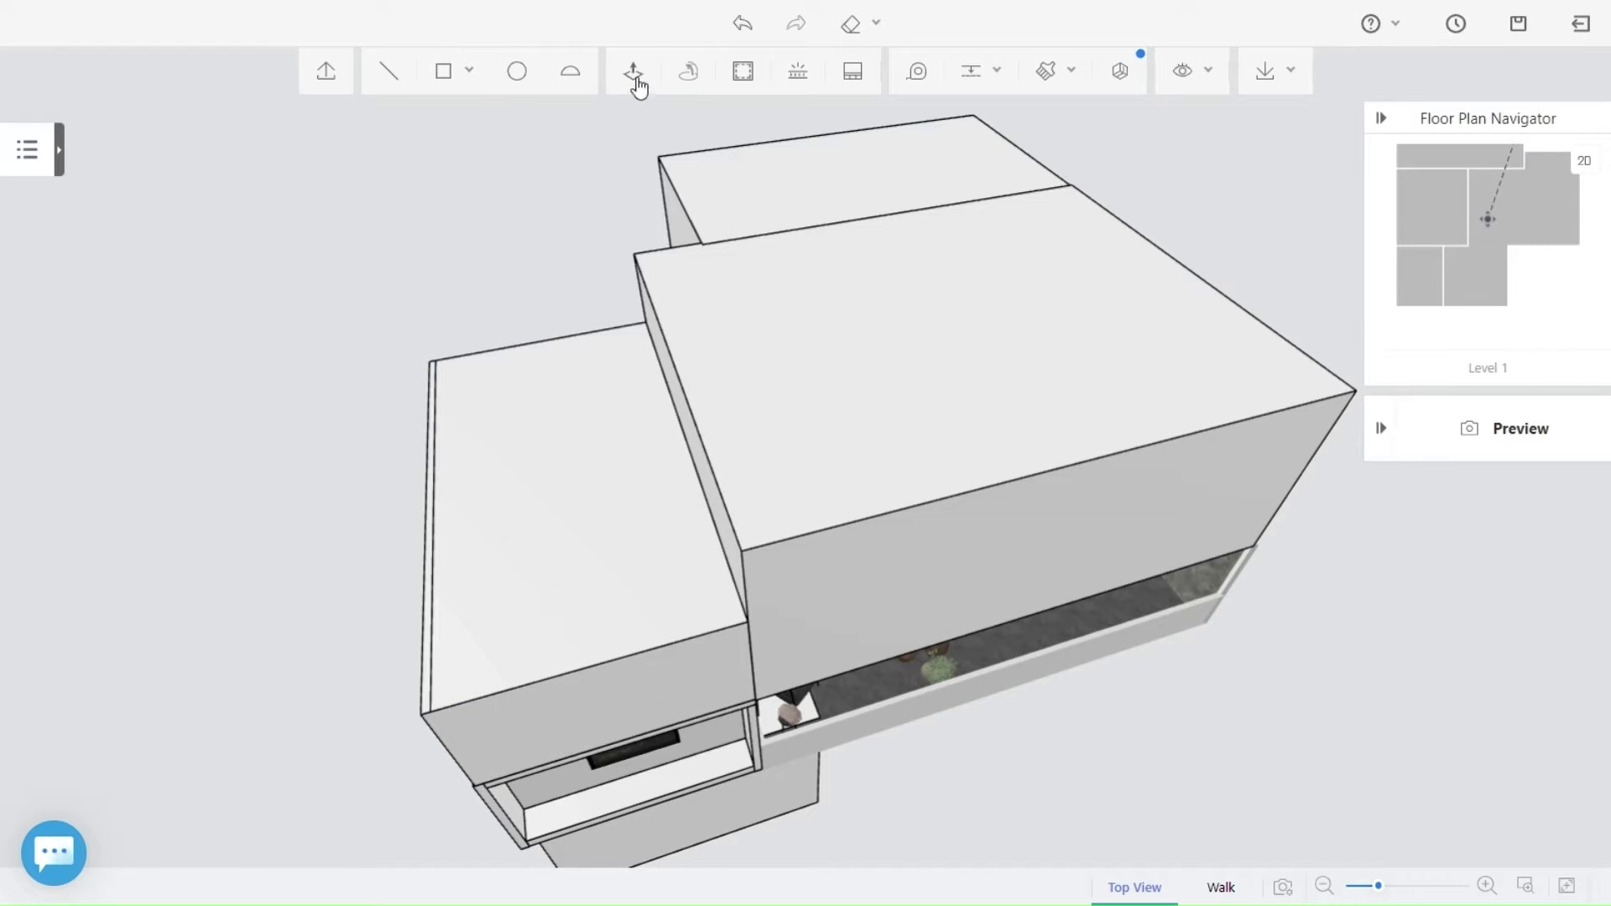
scroll(431, 599, up, 3)
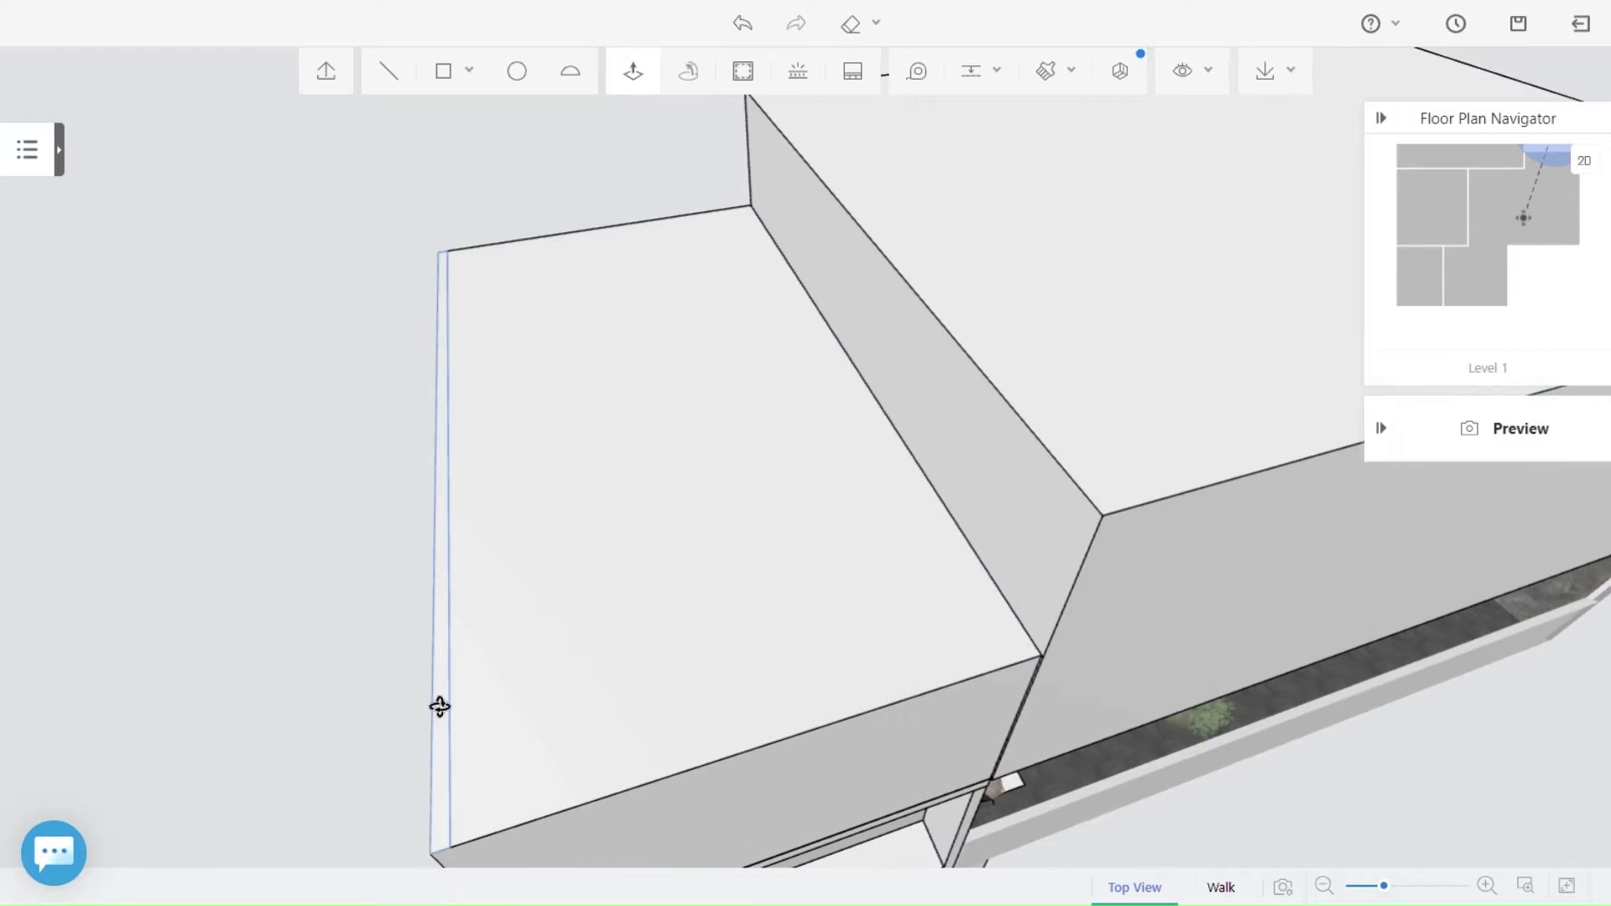
click(440, 707)
scroll(291, 496, down, 3)
middle_drag(1071, 760, 990, 719)
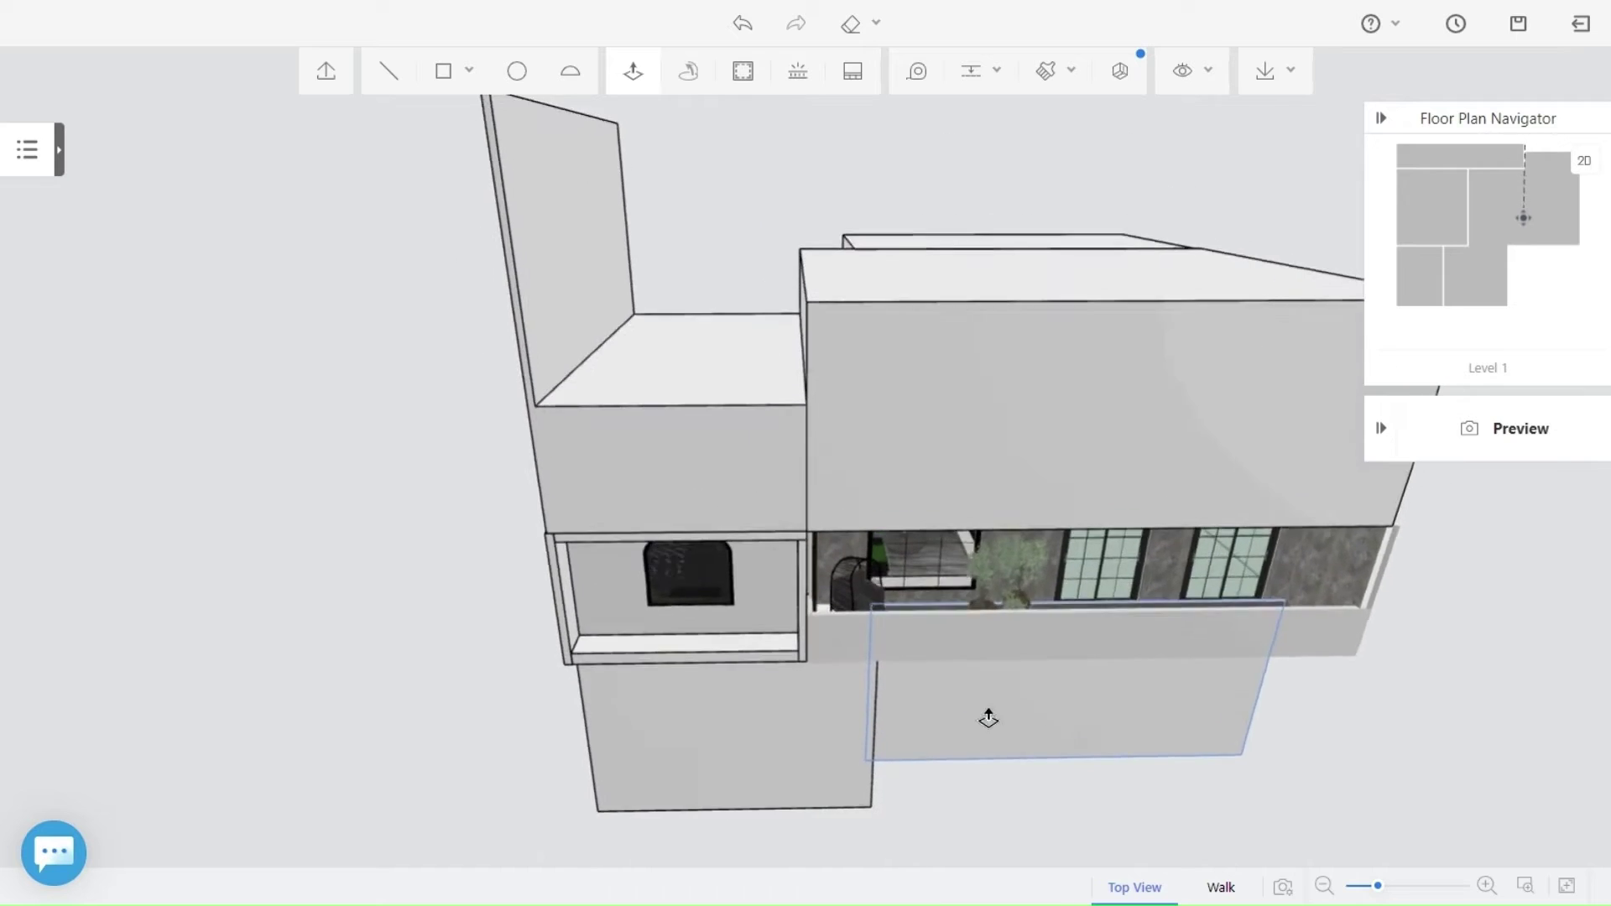
Offset the tall roof wall's inner face inward to form a border, and delete the panel inside it.
scroll(989, 719, down, 3)
mouse_move(886, 755)
middle_down()
mouse_move(913, 757)
mouse_move(884, 753)
middle_up()
middle_drag(1206, 270, 1215, 282)
drag(1215, 282, 1136, 335)
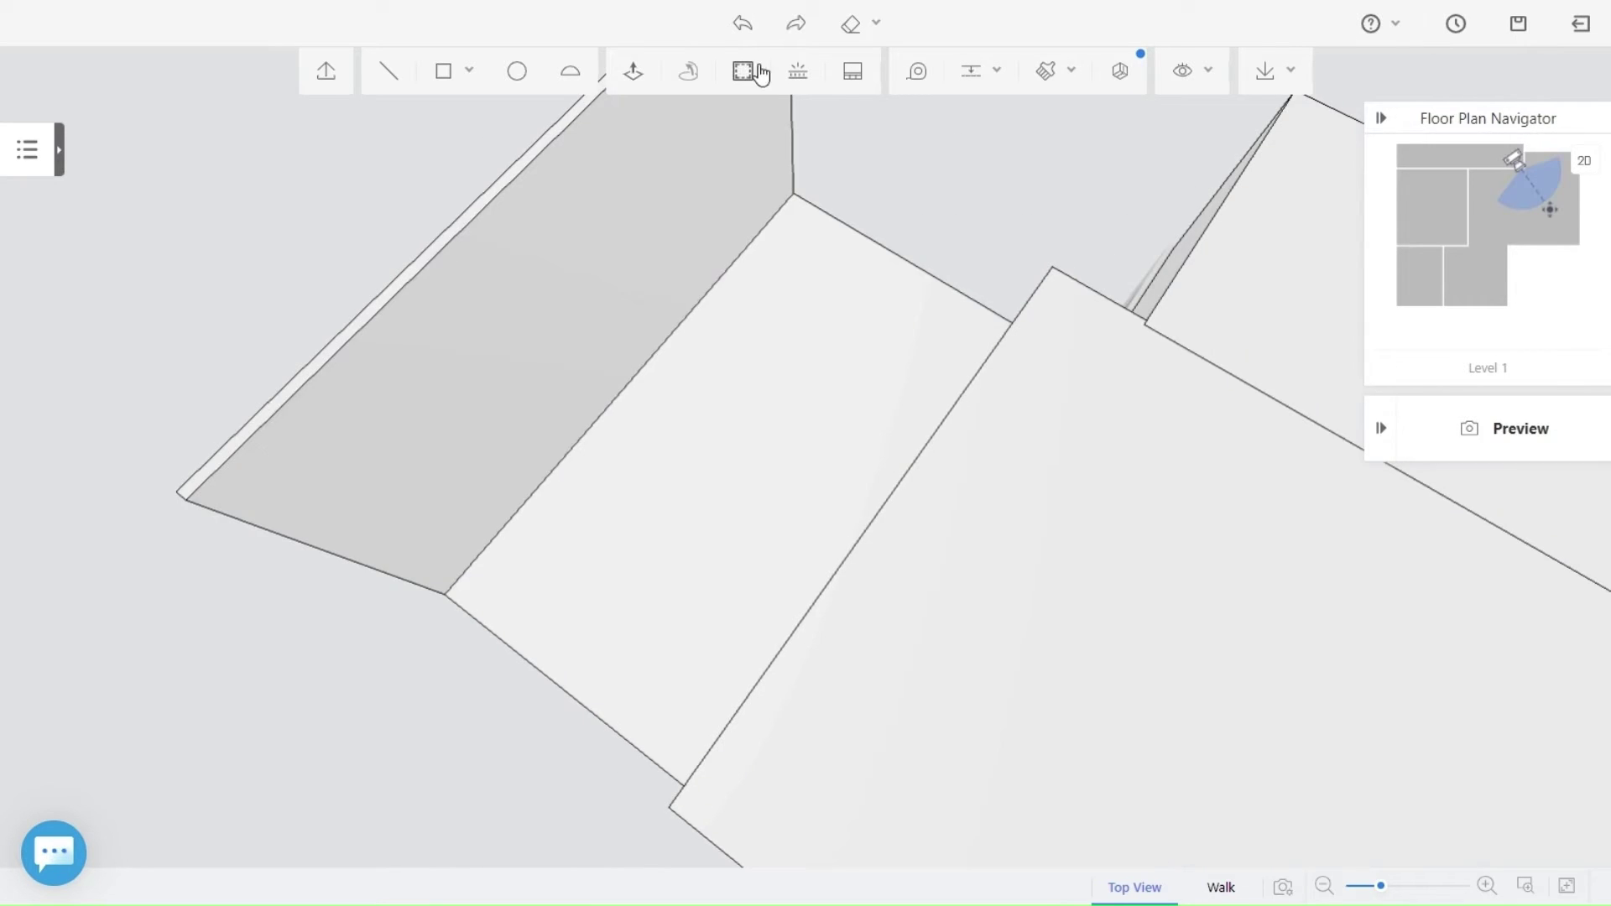
click(755, 72)
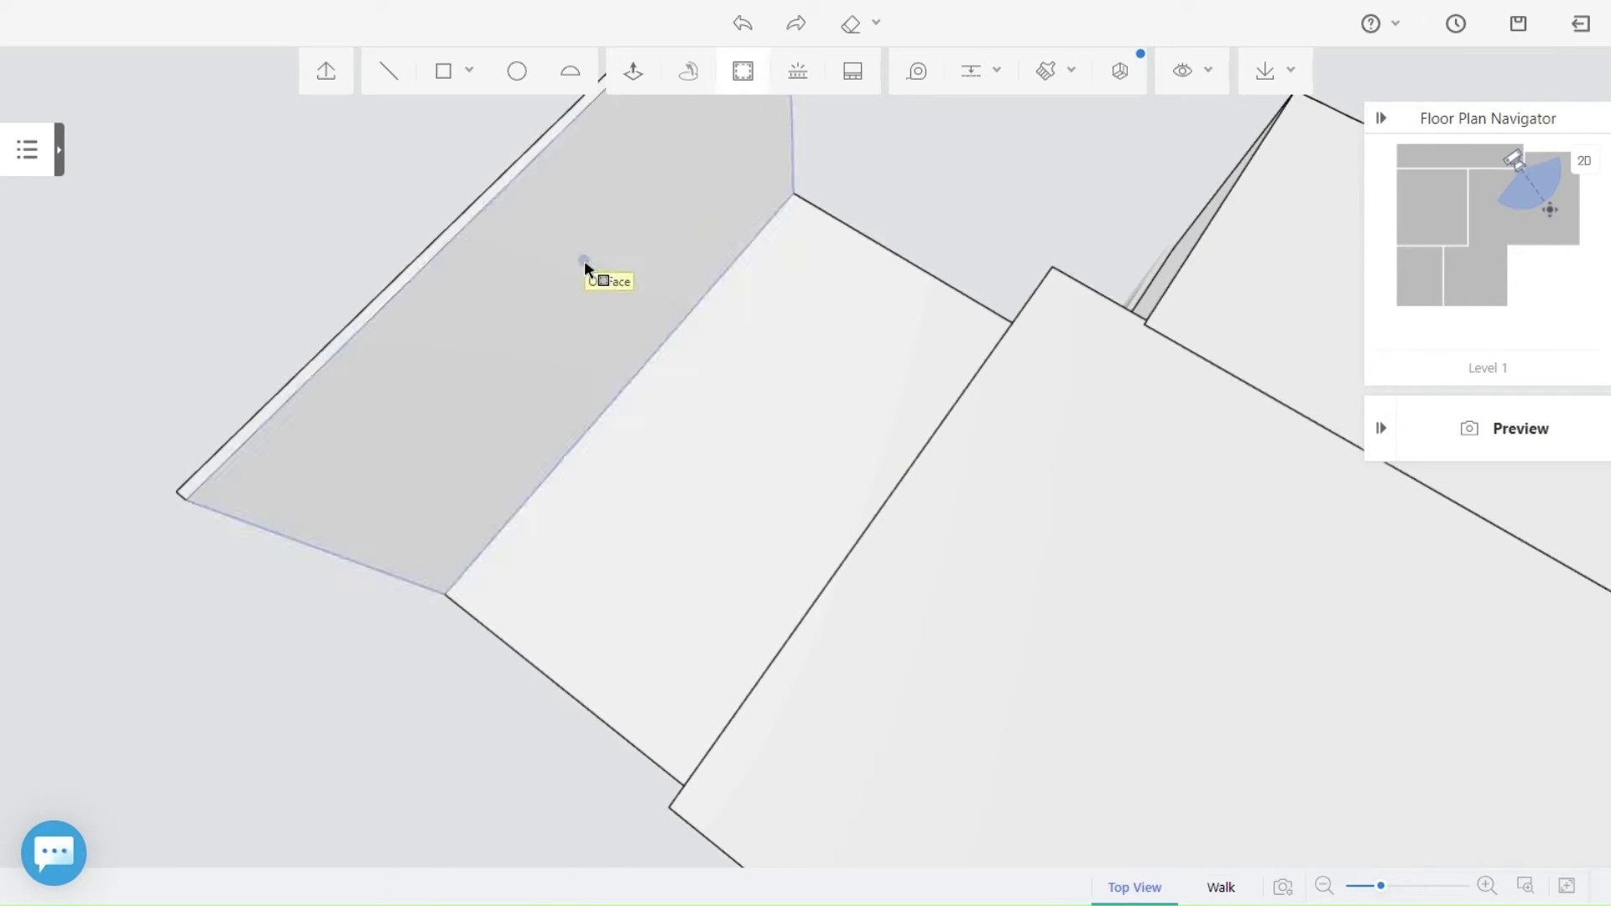
click(585, 265)
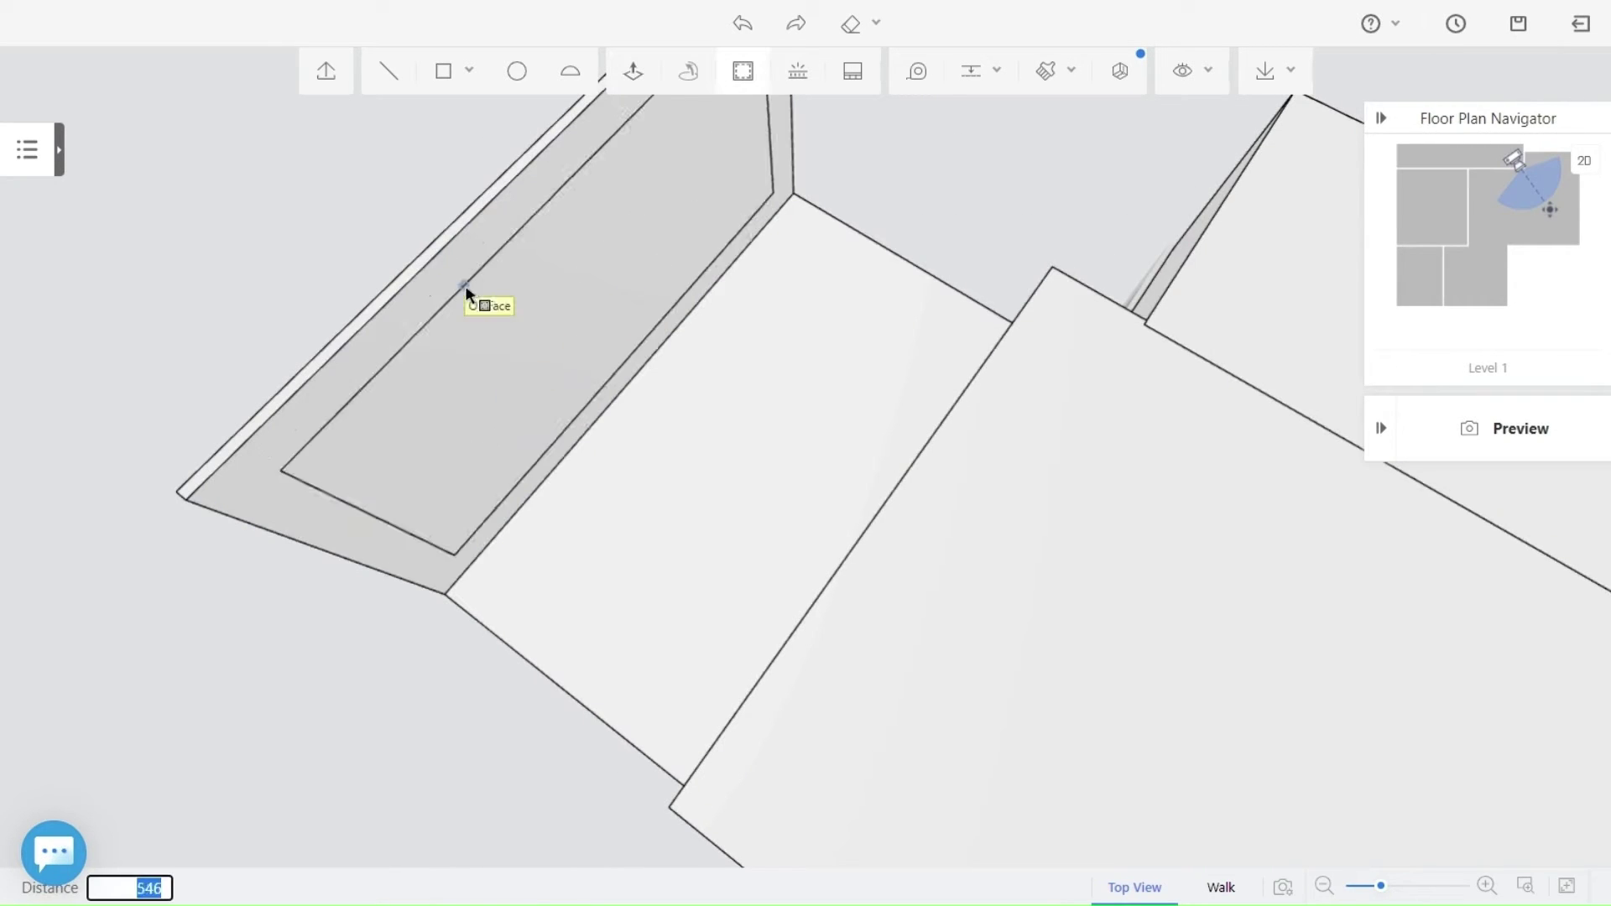
click(431, 382)
click(799, 314)
Push/Pull the tall roof wall's outer face outward to make the wall thicker.
drag(750, 386, 655, 412)
drag(633, 119, 508, 378)
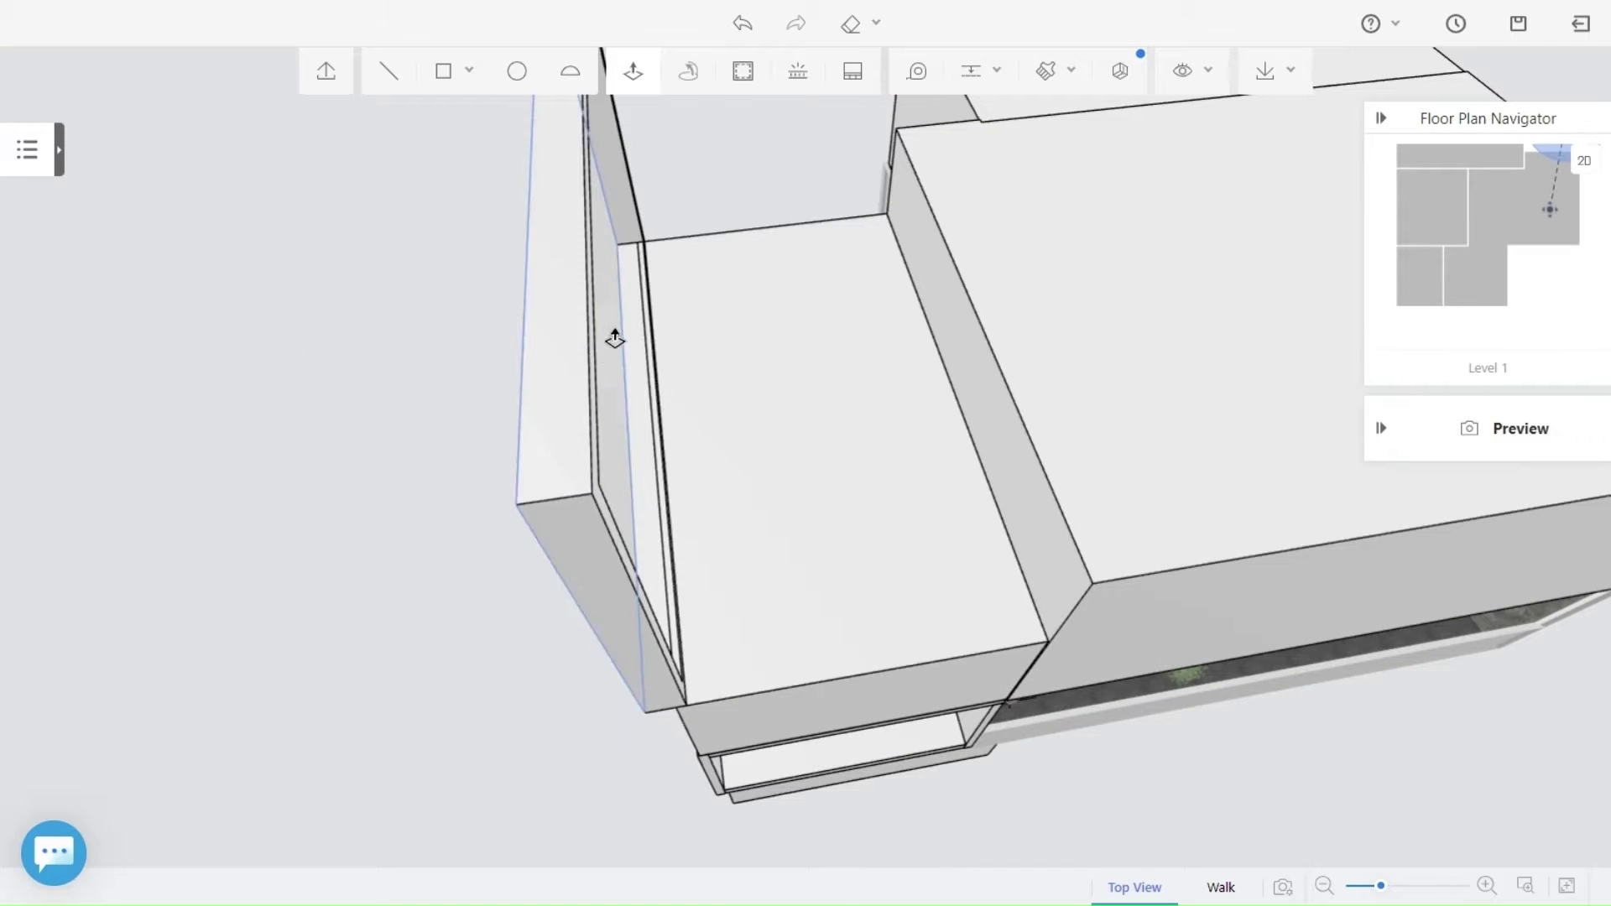
drag(521, 504, 457, 504)
Try to delete the tall roof wall's outer face to open the frame, and undo the deletion.
click(470, 497)
click(865, 399)
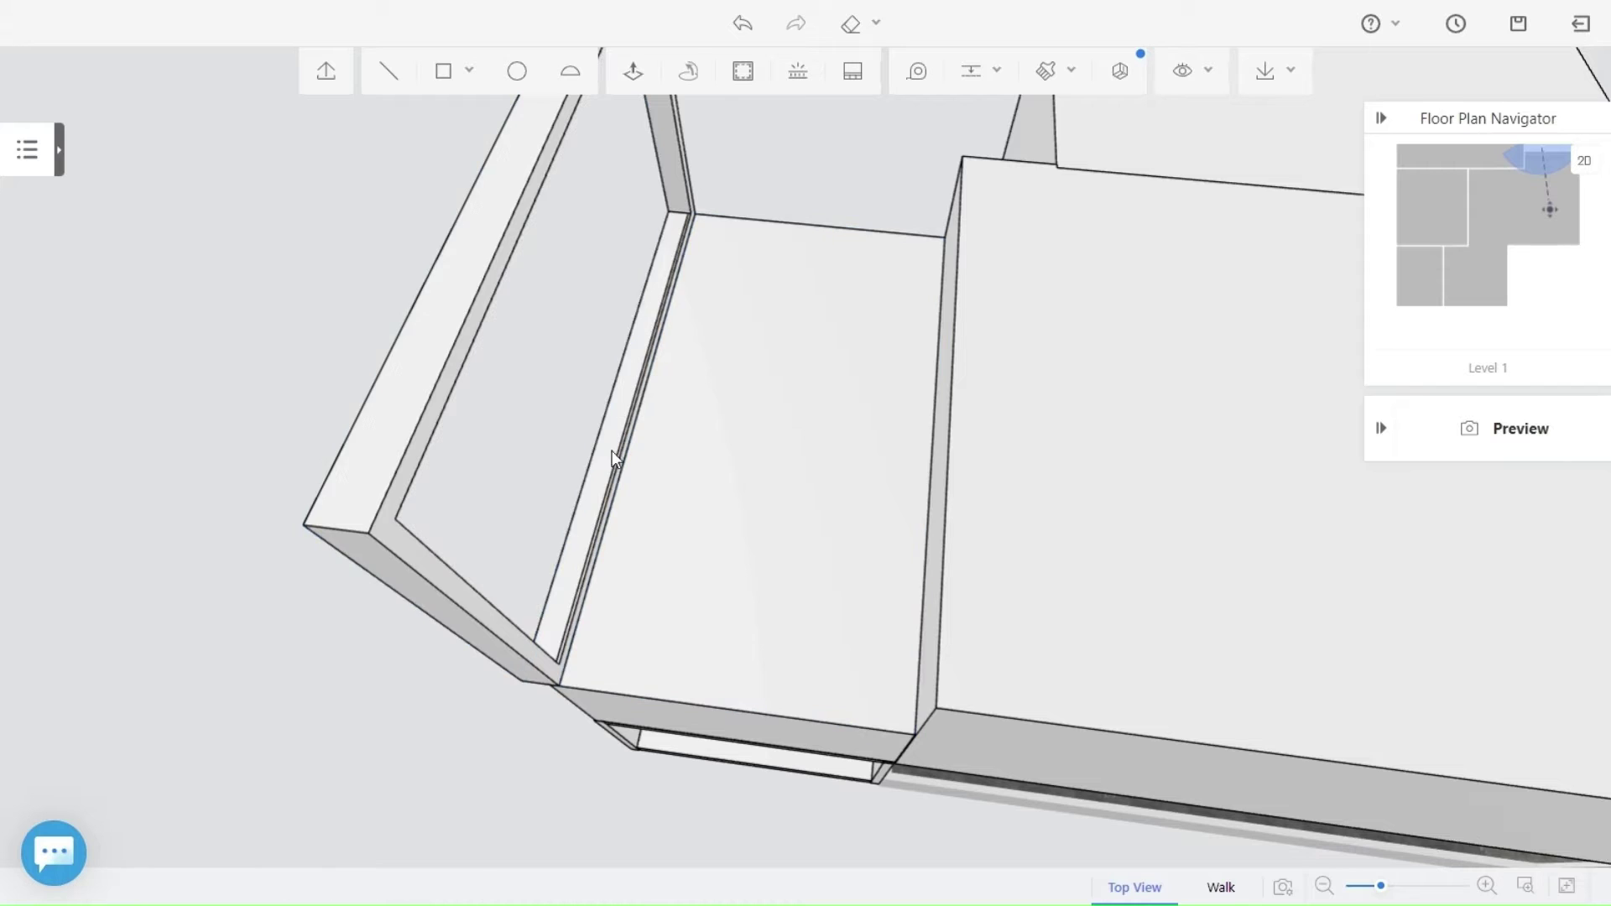
mouse_move(335, 531)
mouse_down()
mouse_move(662, 468)
mouse_move(842, 539)
mouse_move(708, 504)
mouse_move(661, 525)
mouse_move(1338, 515)
mouse_move(833, 581)
mouse_move(931, 593)
mouse_move(759, 571)
mouse_move(662, 677)
mouse_move(565, 109)
mouse_up()
click(743, 24)
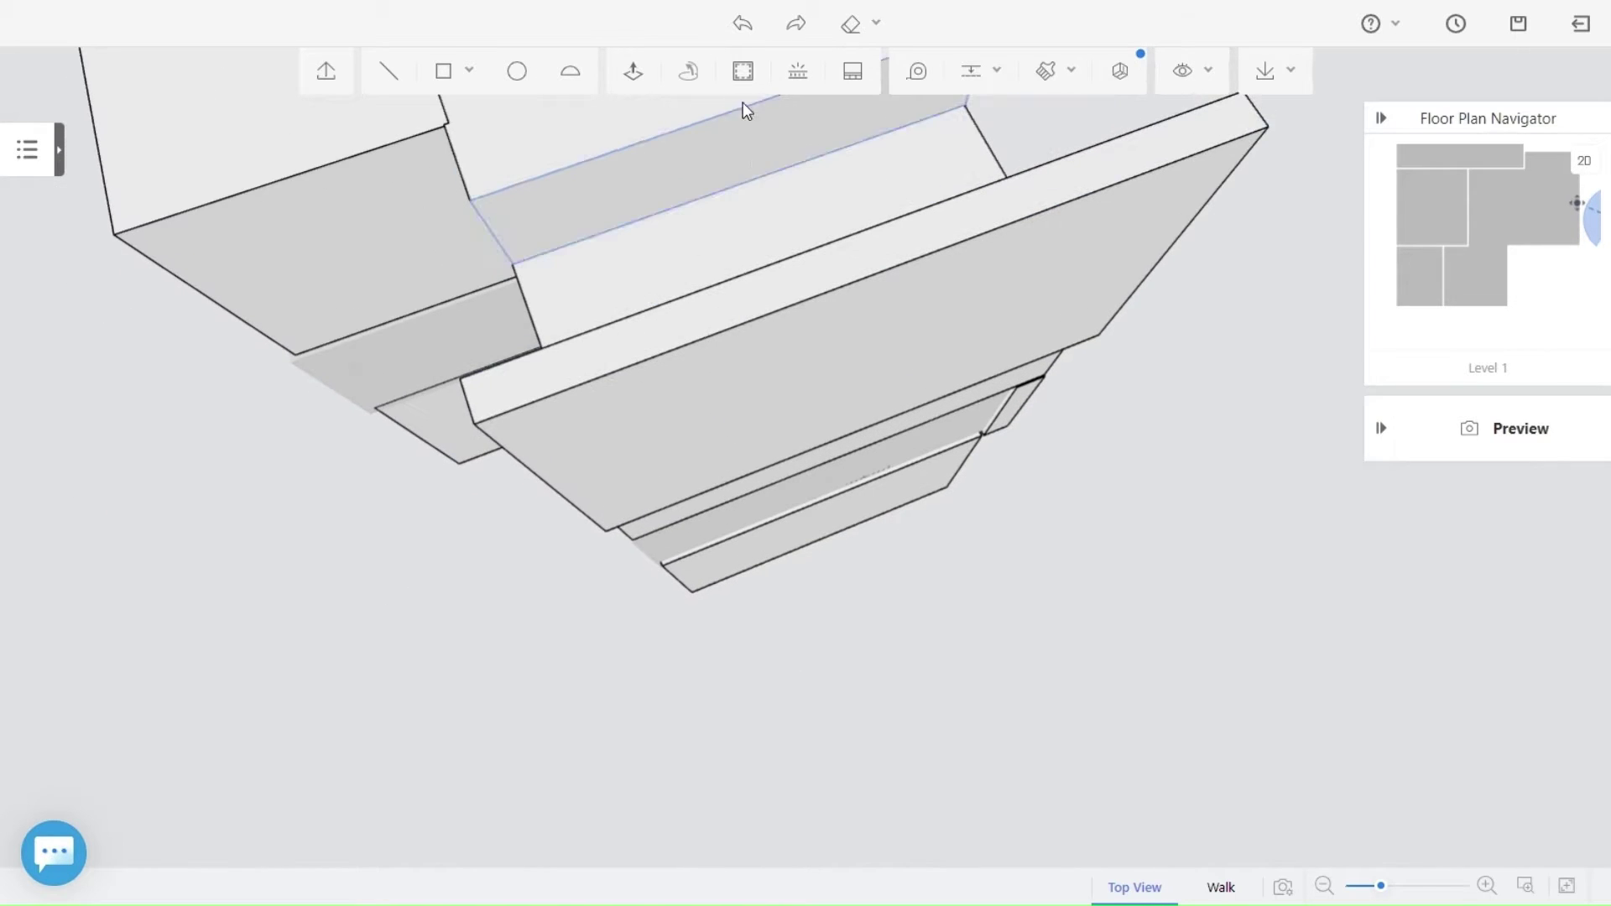
Offset the tall roof wall's outer face inward and delete the inner panel to open the frame.
click(792, 374)
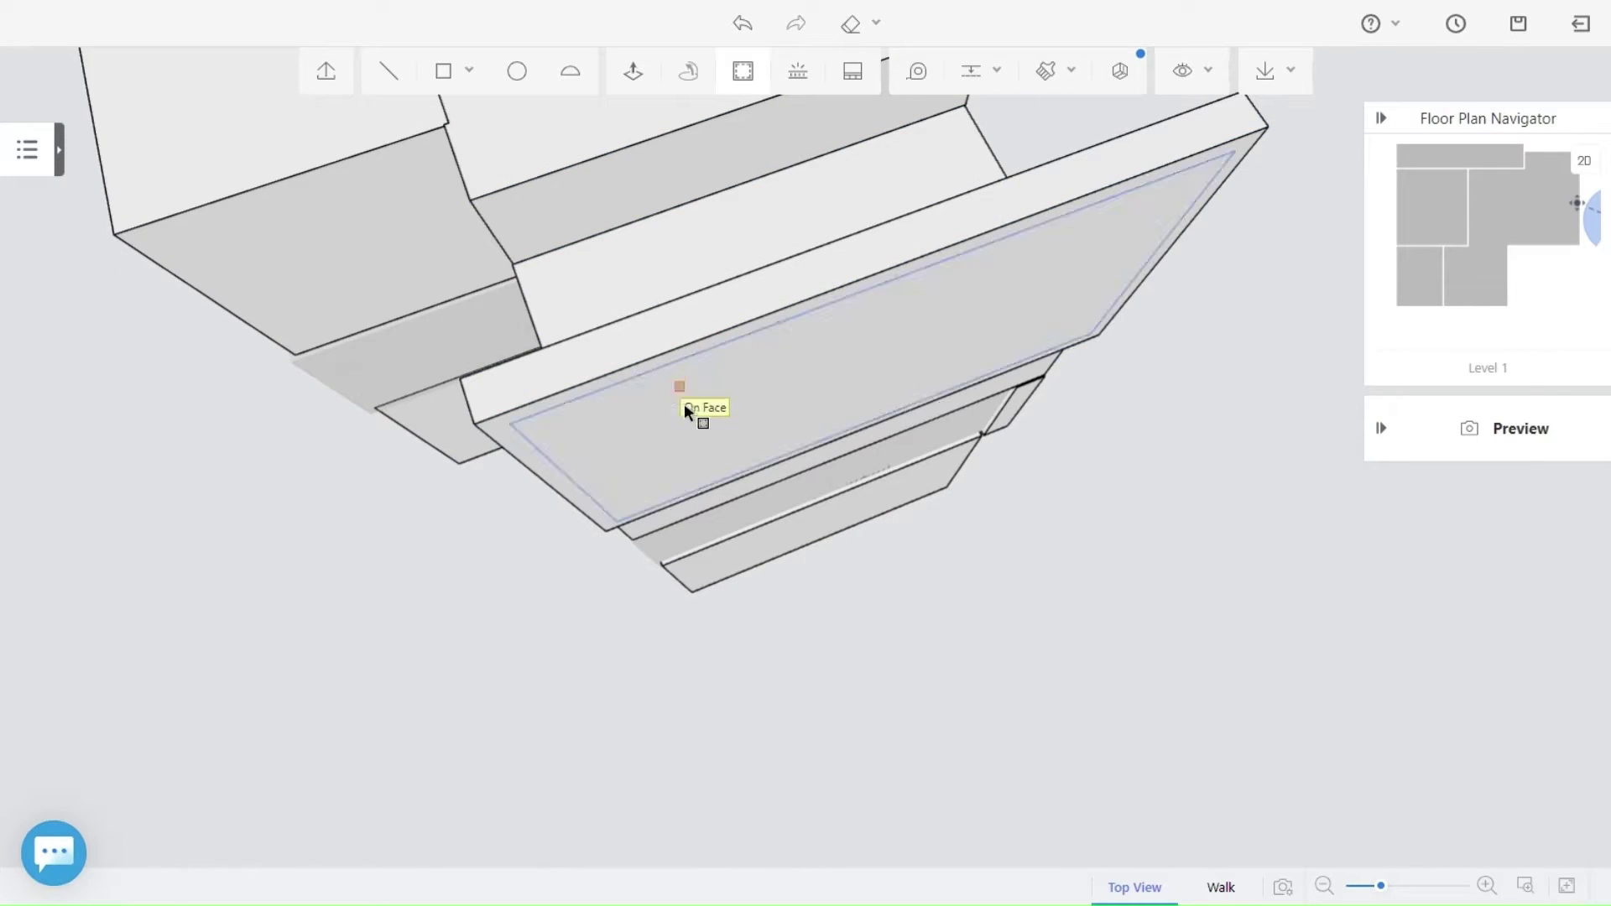
key(Escape)
click(868, 396)
click(1125, 335)
Push/Pull the kitchen volume's side face below the tall roof frame to line it up with the frame.
drag(1106, 477, 829, 467)
click(644, 80)
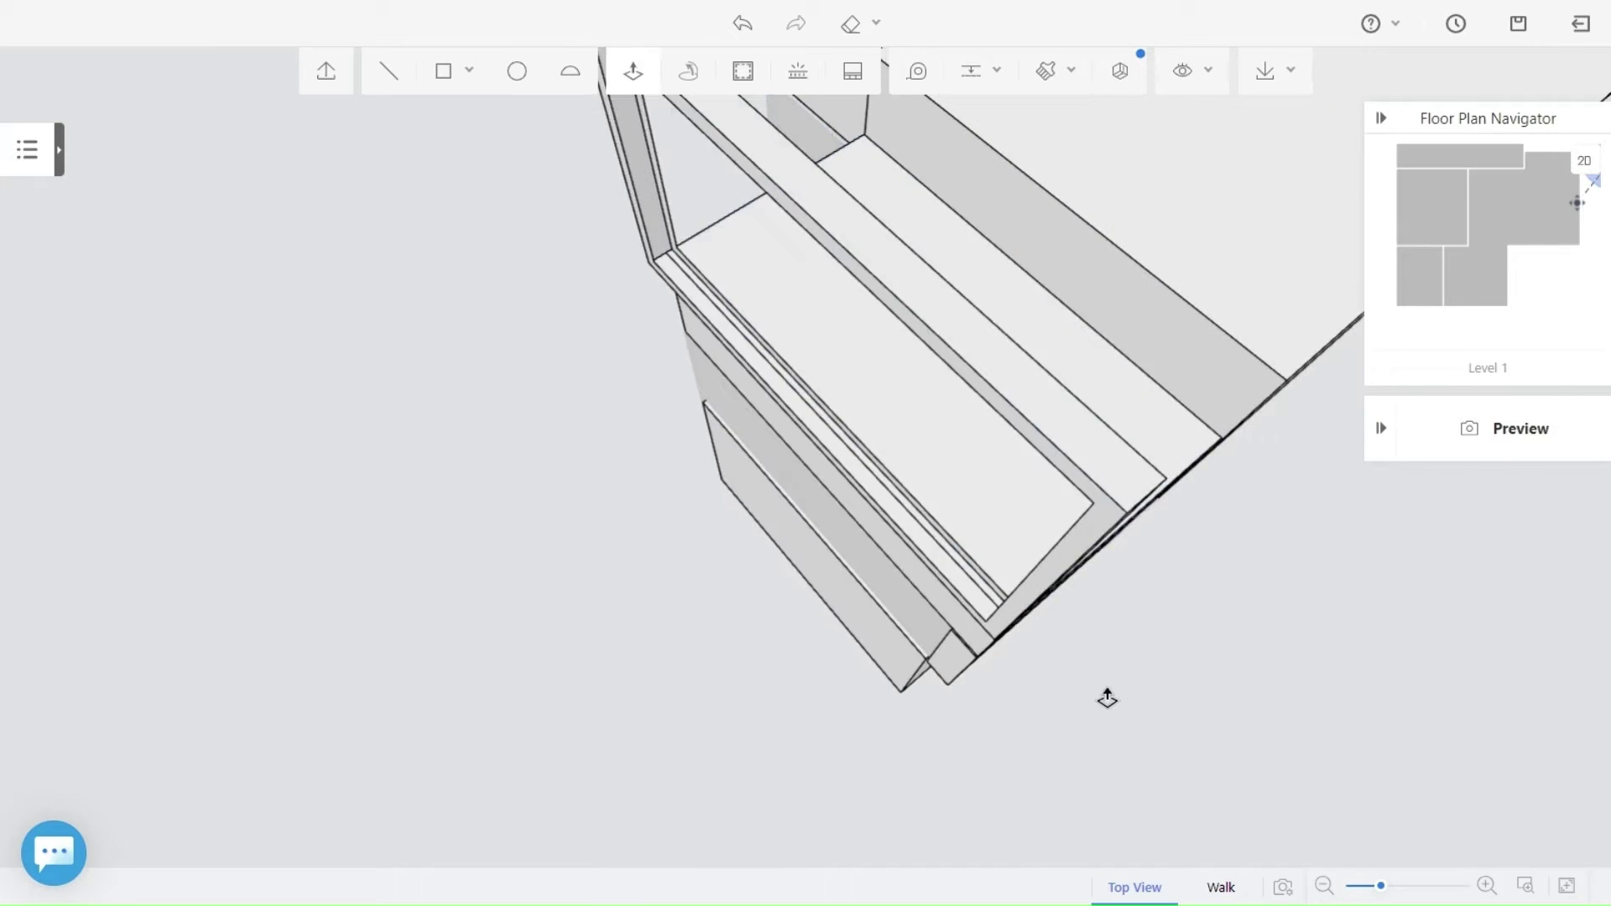
right_drag(1108, 700, 985, 629)
scroll(974, 634, up, 2)
click(950, 639)
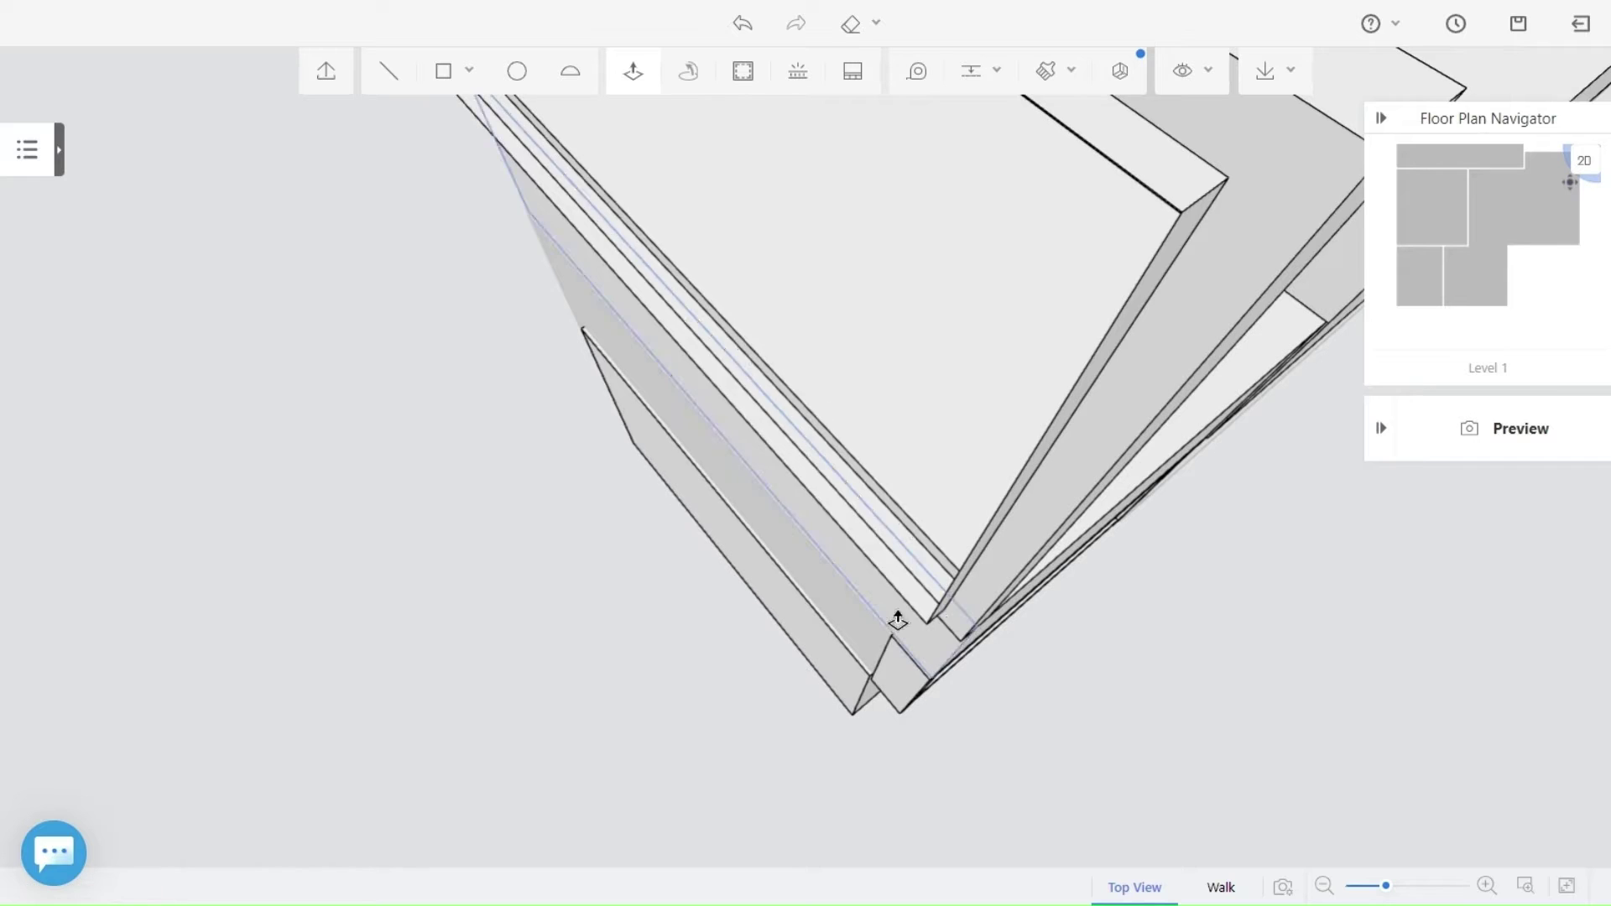
click(918, 612)
click(941, 588)
key(Escape)
drag(1088, 749, 1035, 723)
click(807, 468)
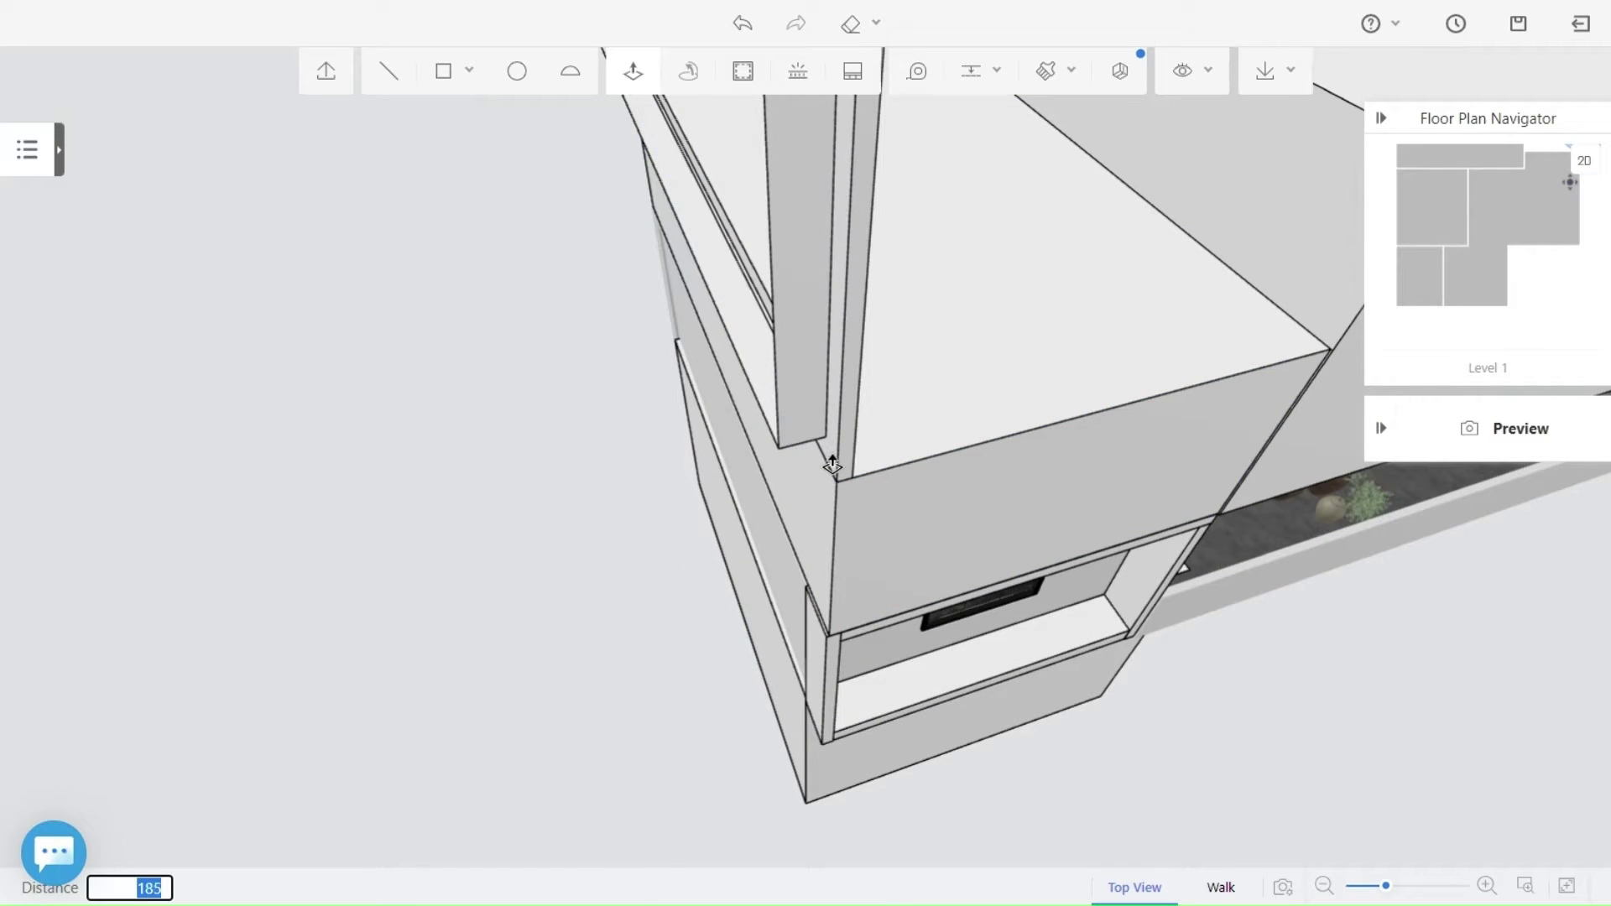
Delete the surplus outer faces around the tall roof frame, leaving only the thinner inner frame.
click(809, 377)
click(1143, 302)
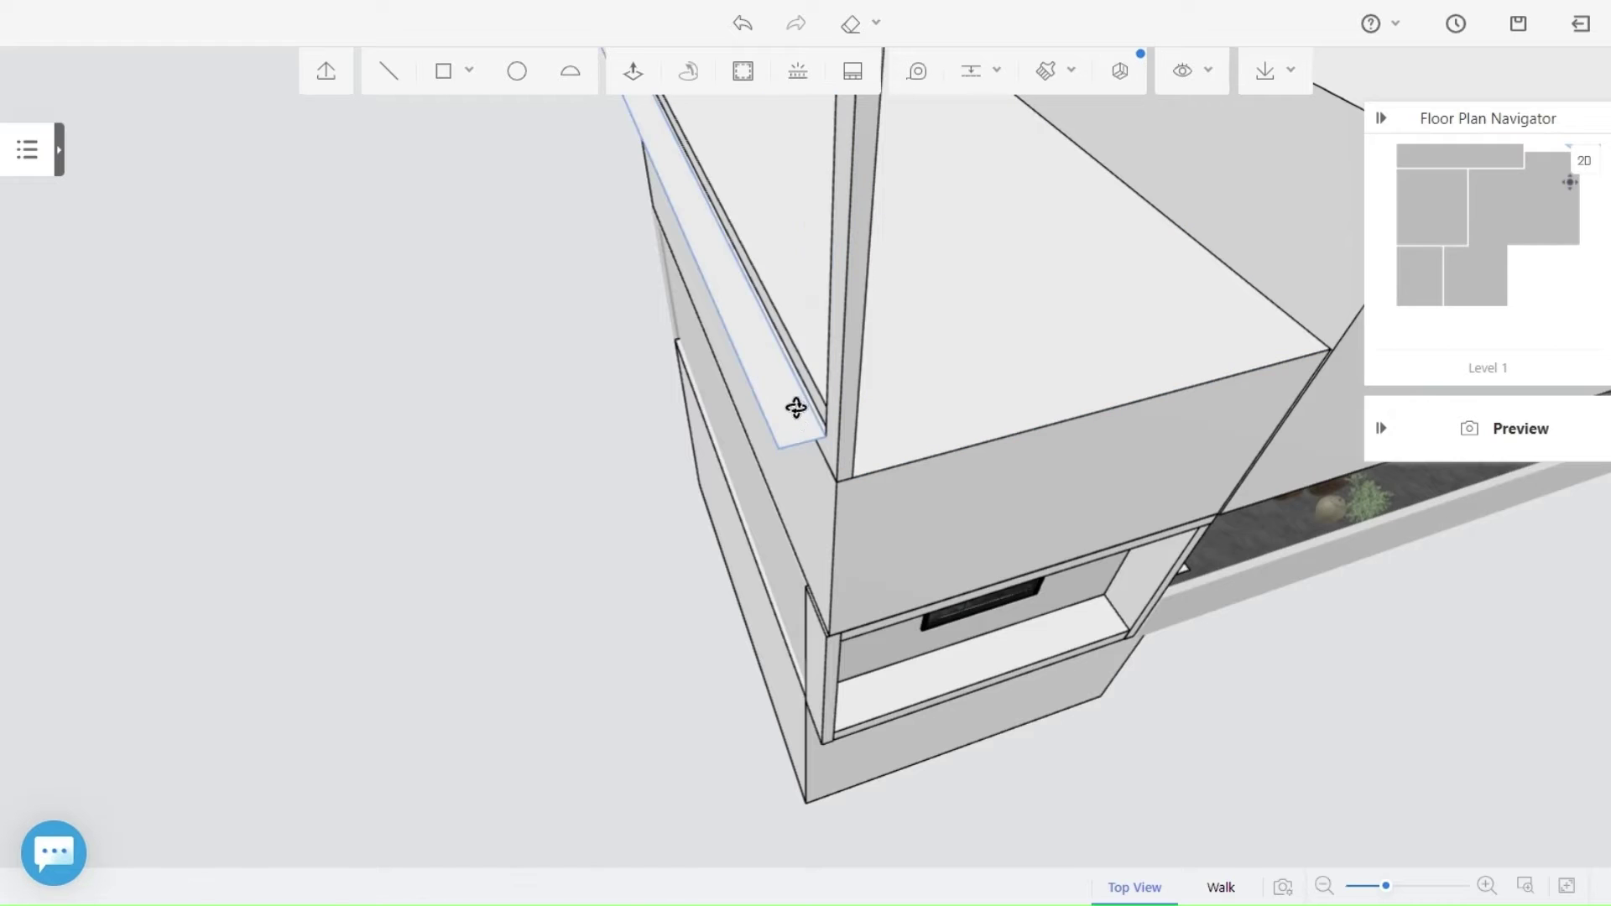
click(797, 409)
click(1170, 337)
scroll(592, 439, down, 2)
drag(591, 439, 839, 453)
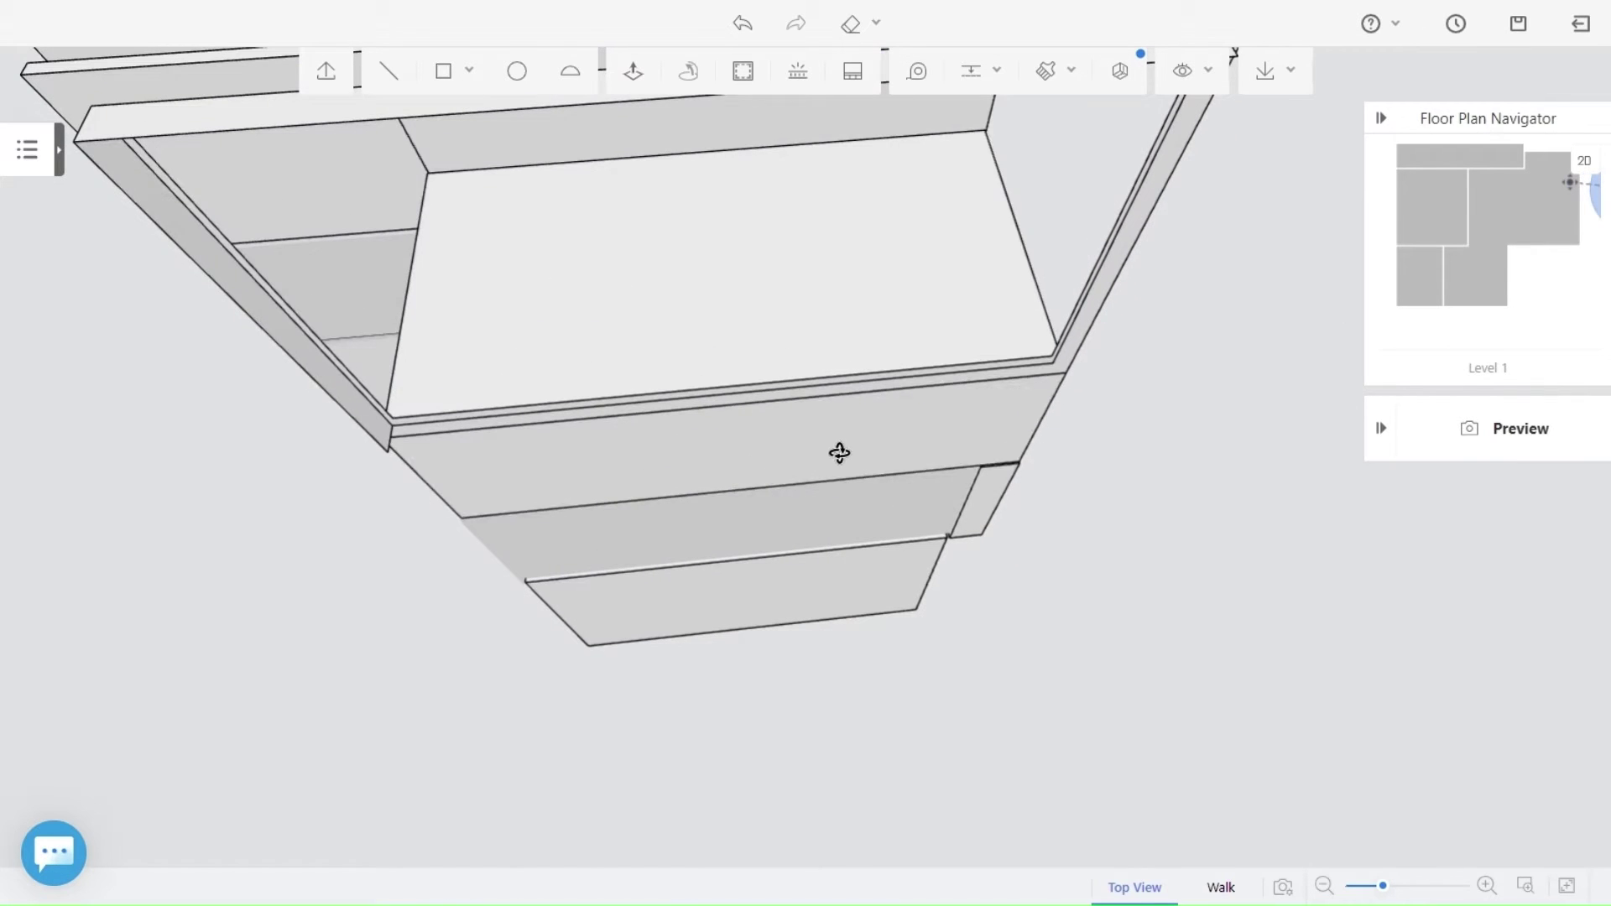
click(363, 416)
click(703, 349)
right_drag(508, 381, 620, 441)
click(490, 213)
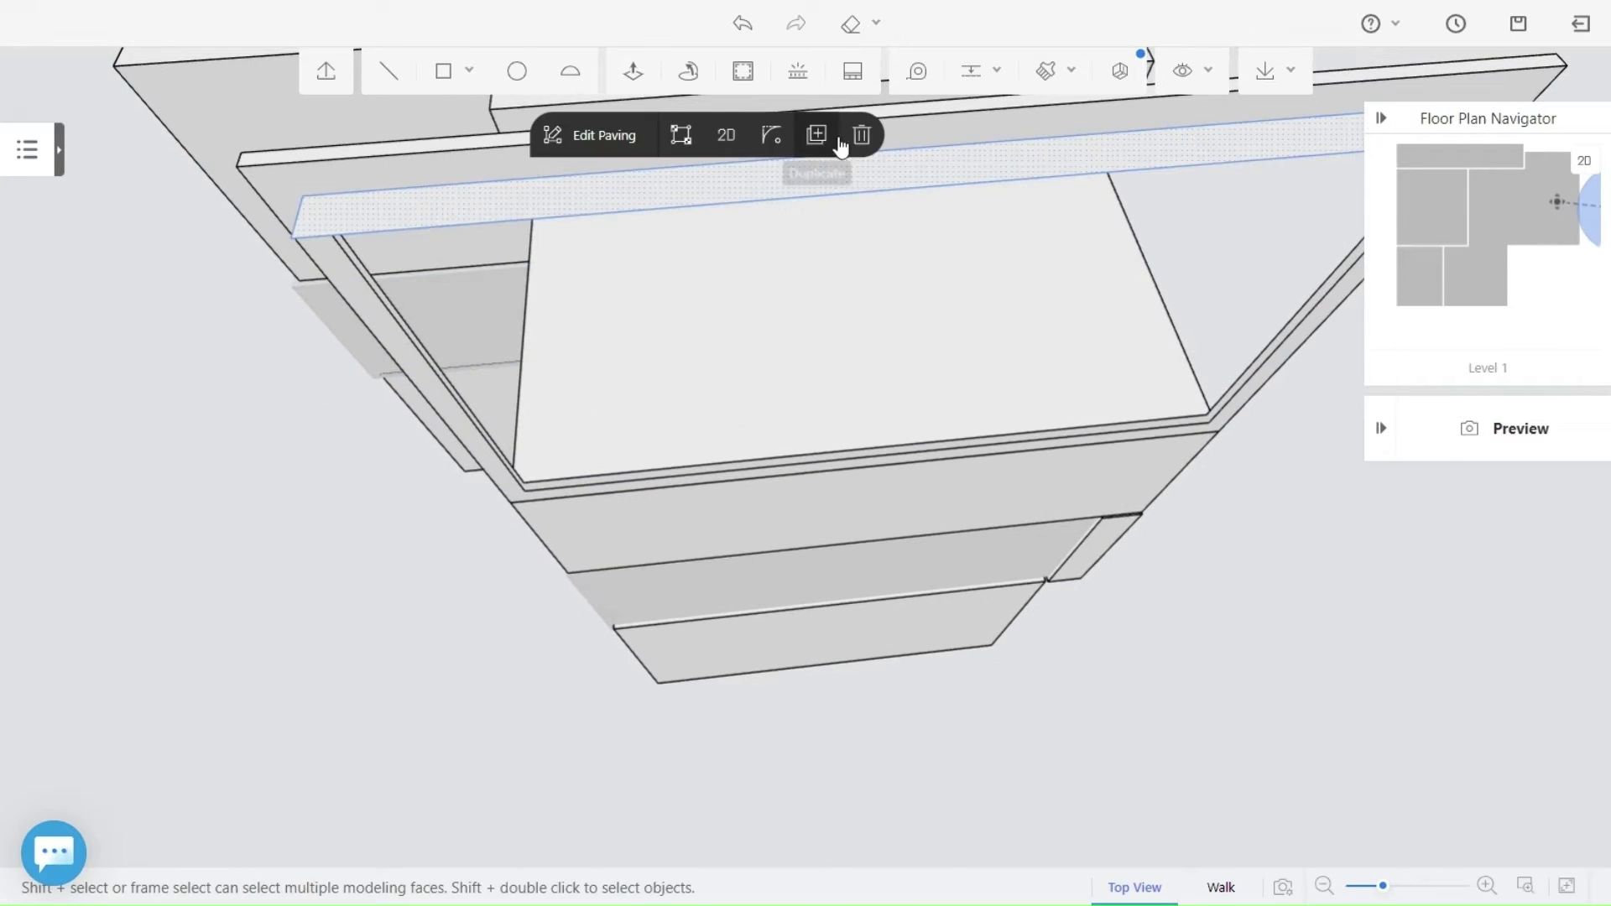
click(860, 136)
Draw lines from the frame's upper corners to the neighbouring upper volume's roof corners to form a sloped face.
drag(645, 439, 630, 562)
drag(1003, 488, 618, 518)
scroll(765, 656, down, 5)
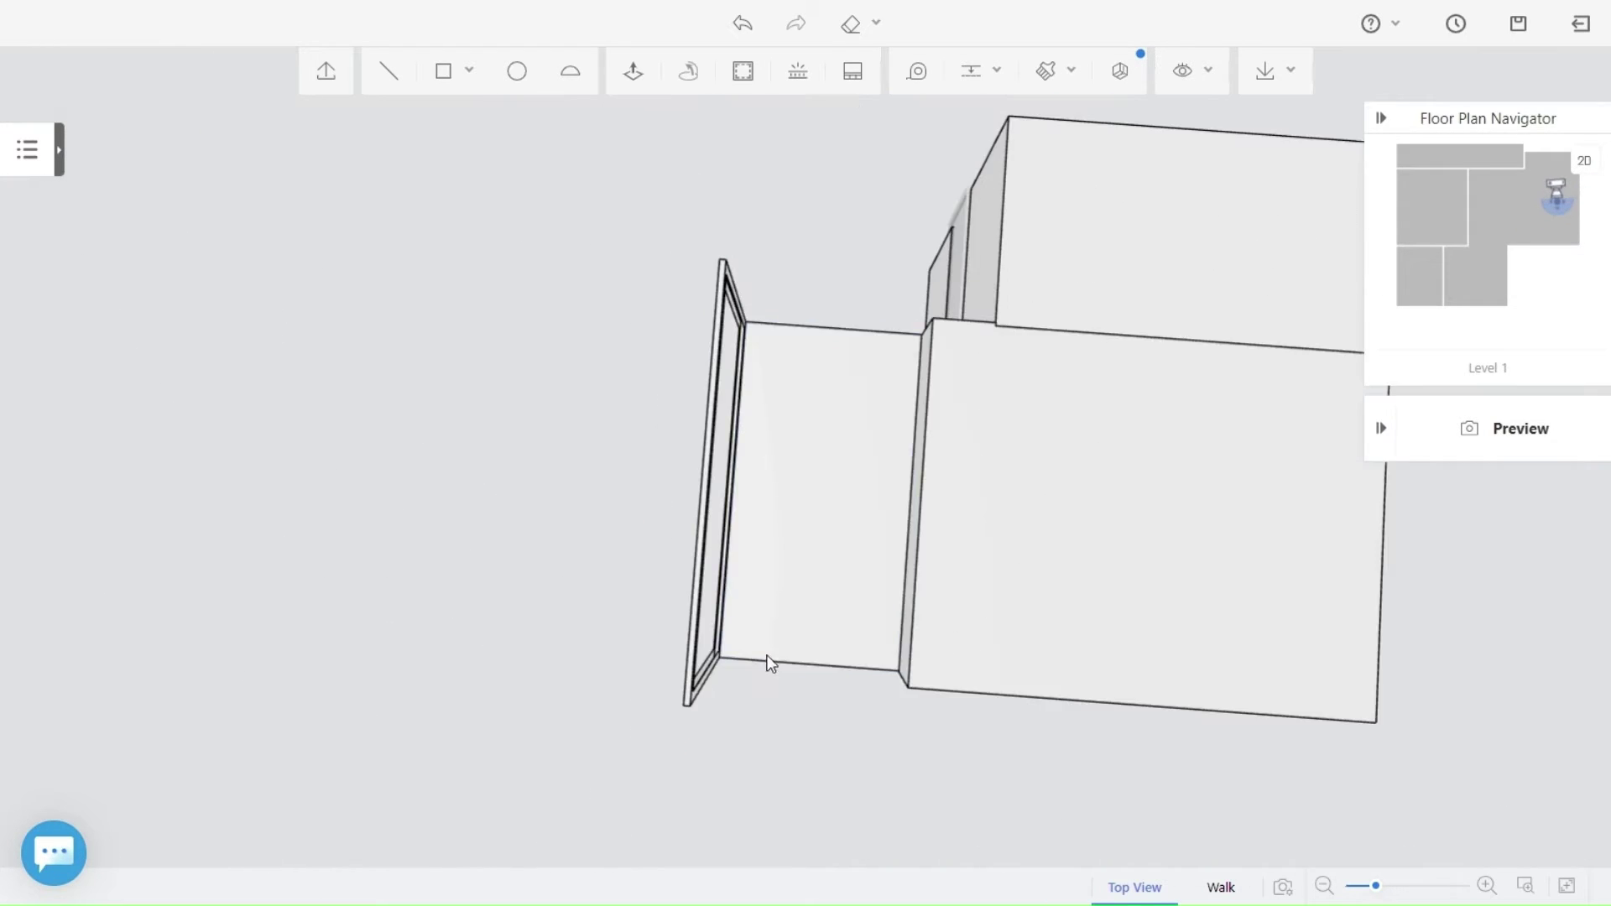
drag(765, 658, 784, 558)
right_drag(808, 443, 772, 443)
drag(773, 443, 773, 450)
drag(773, 450, 775, 463)
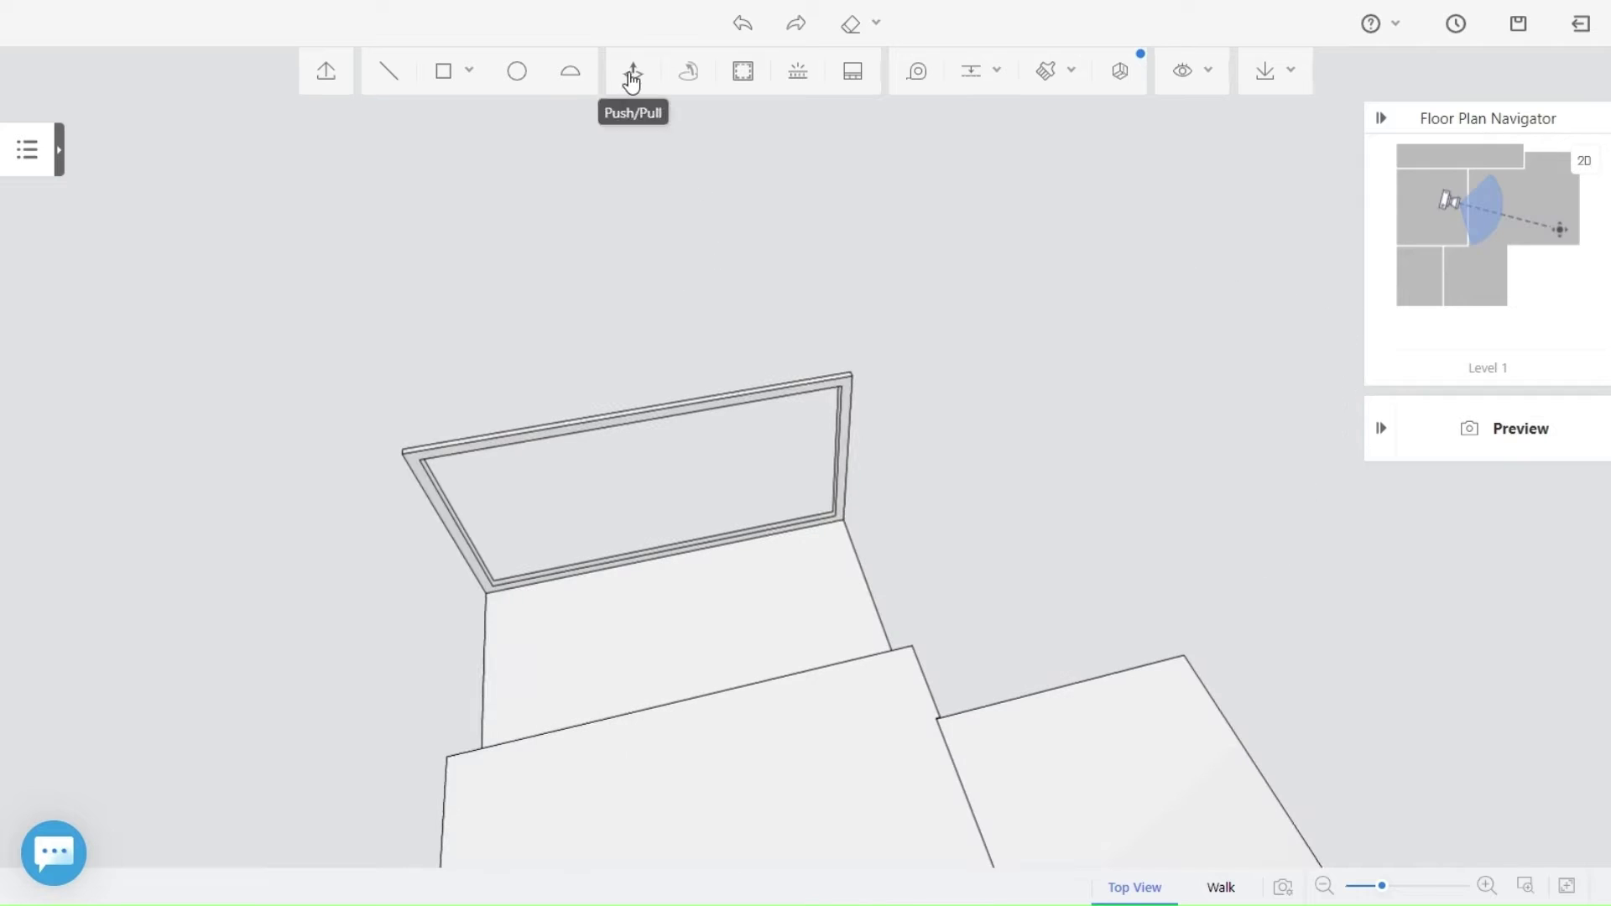
click(389, 72)
scroll(881, 448, up, 3)
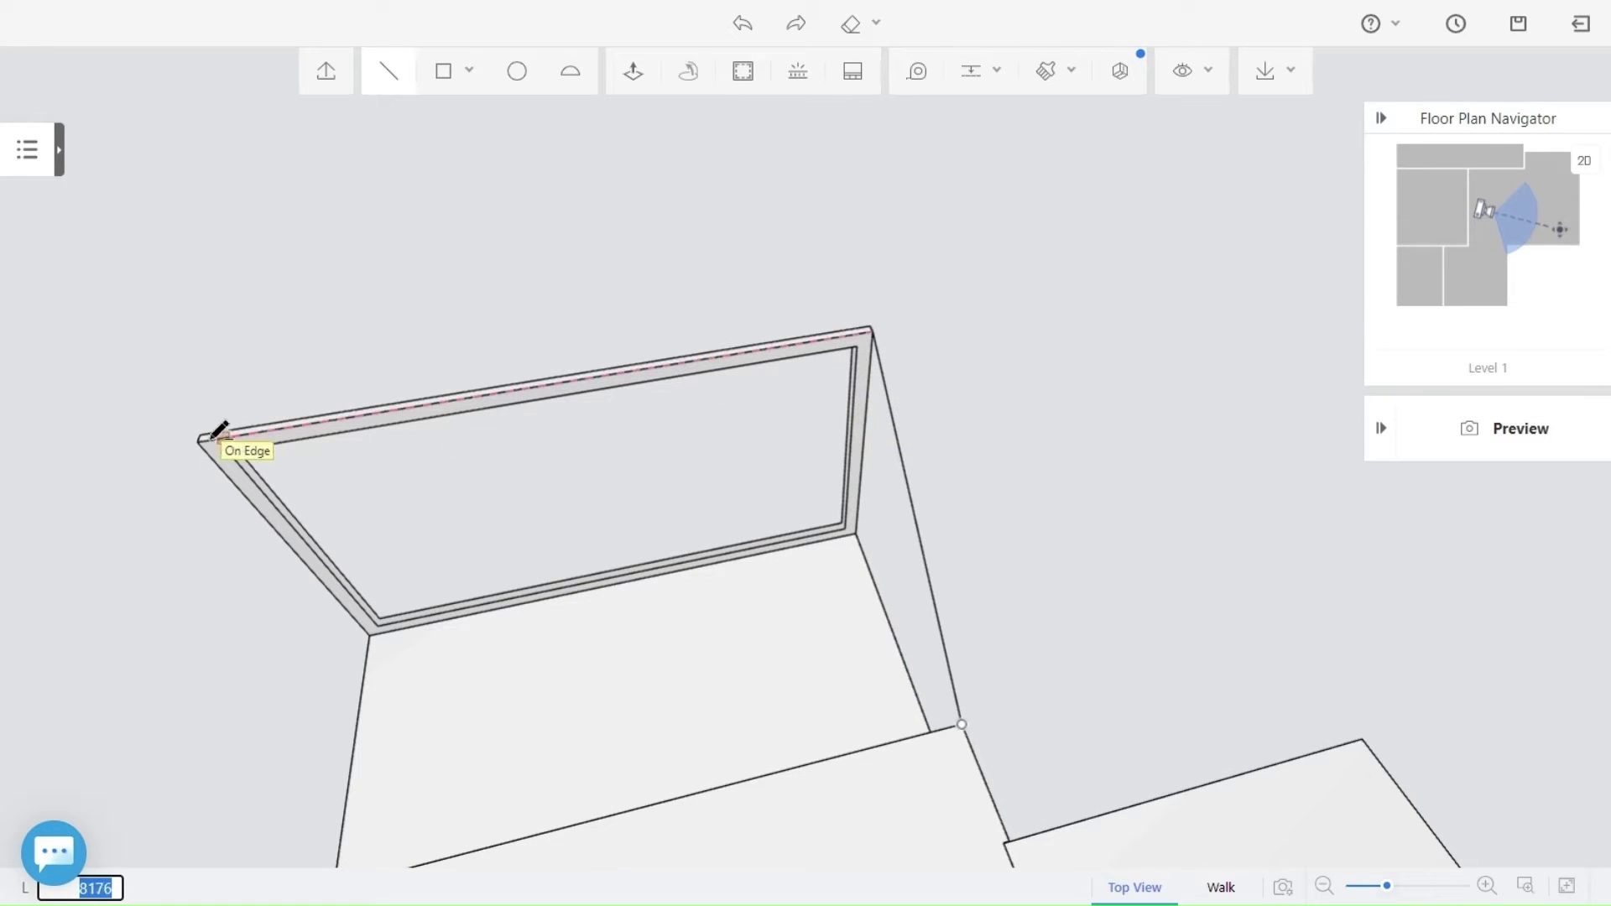
right_drag(495, 635, 597, 525)
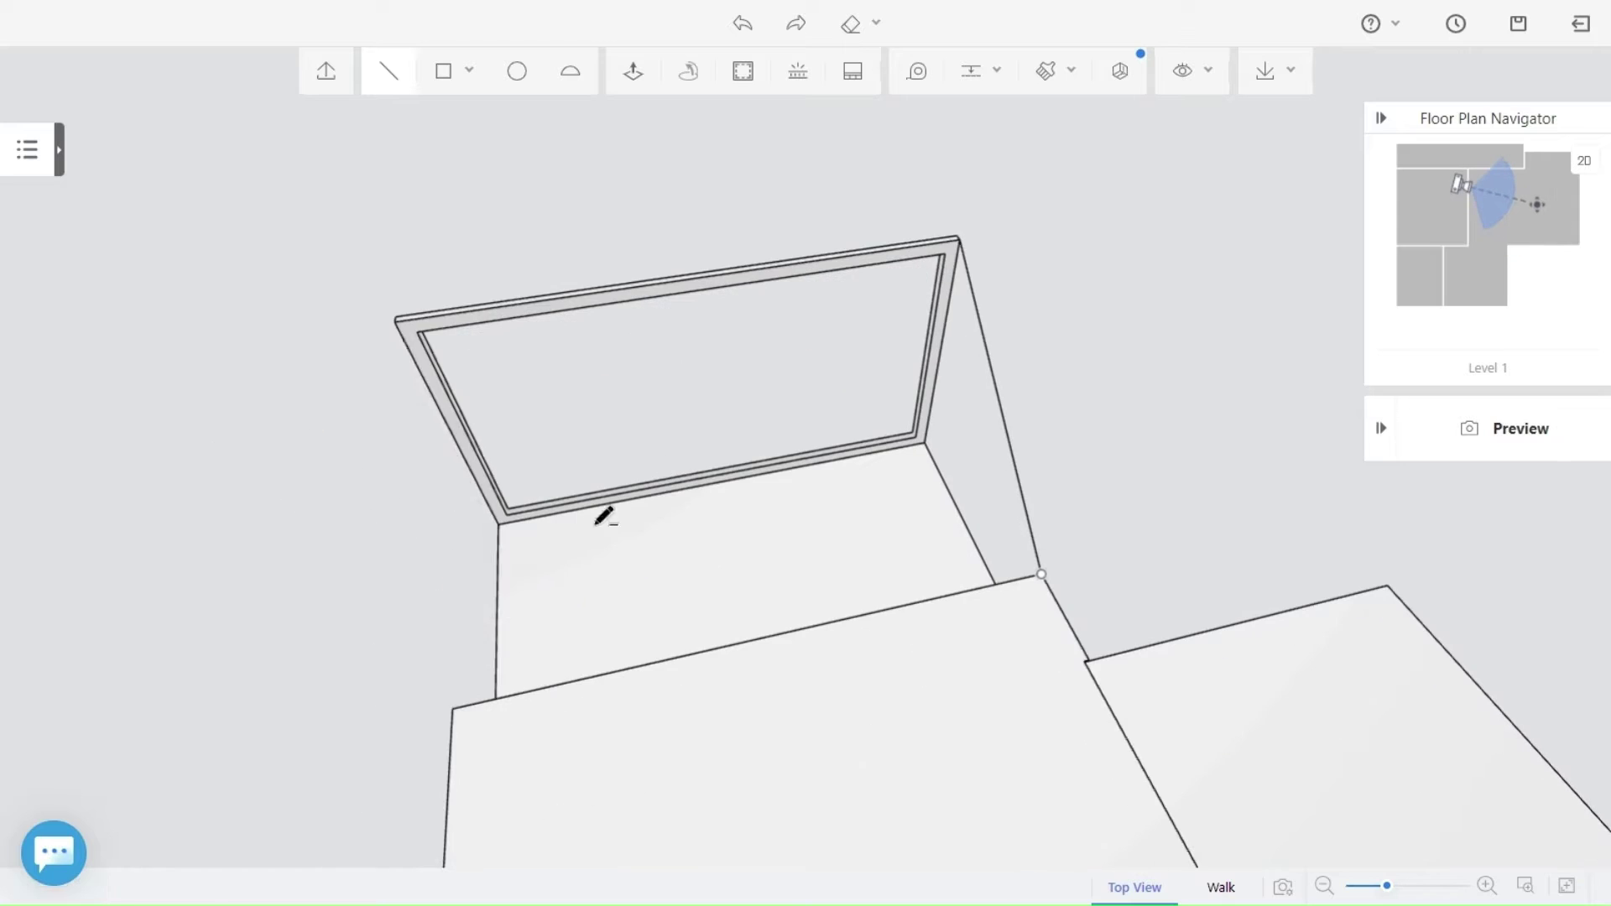
click(453, 709)
Offset the sloped face inward to form a narrow border and delete the panel inside it.
click(737, 84)
click(665, 394)
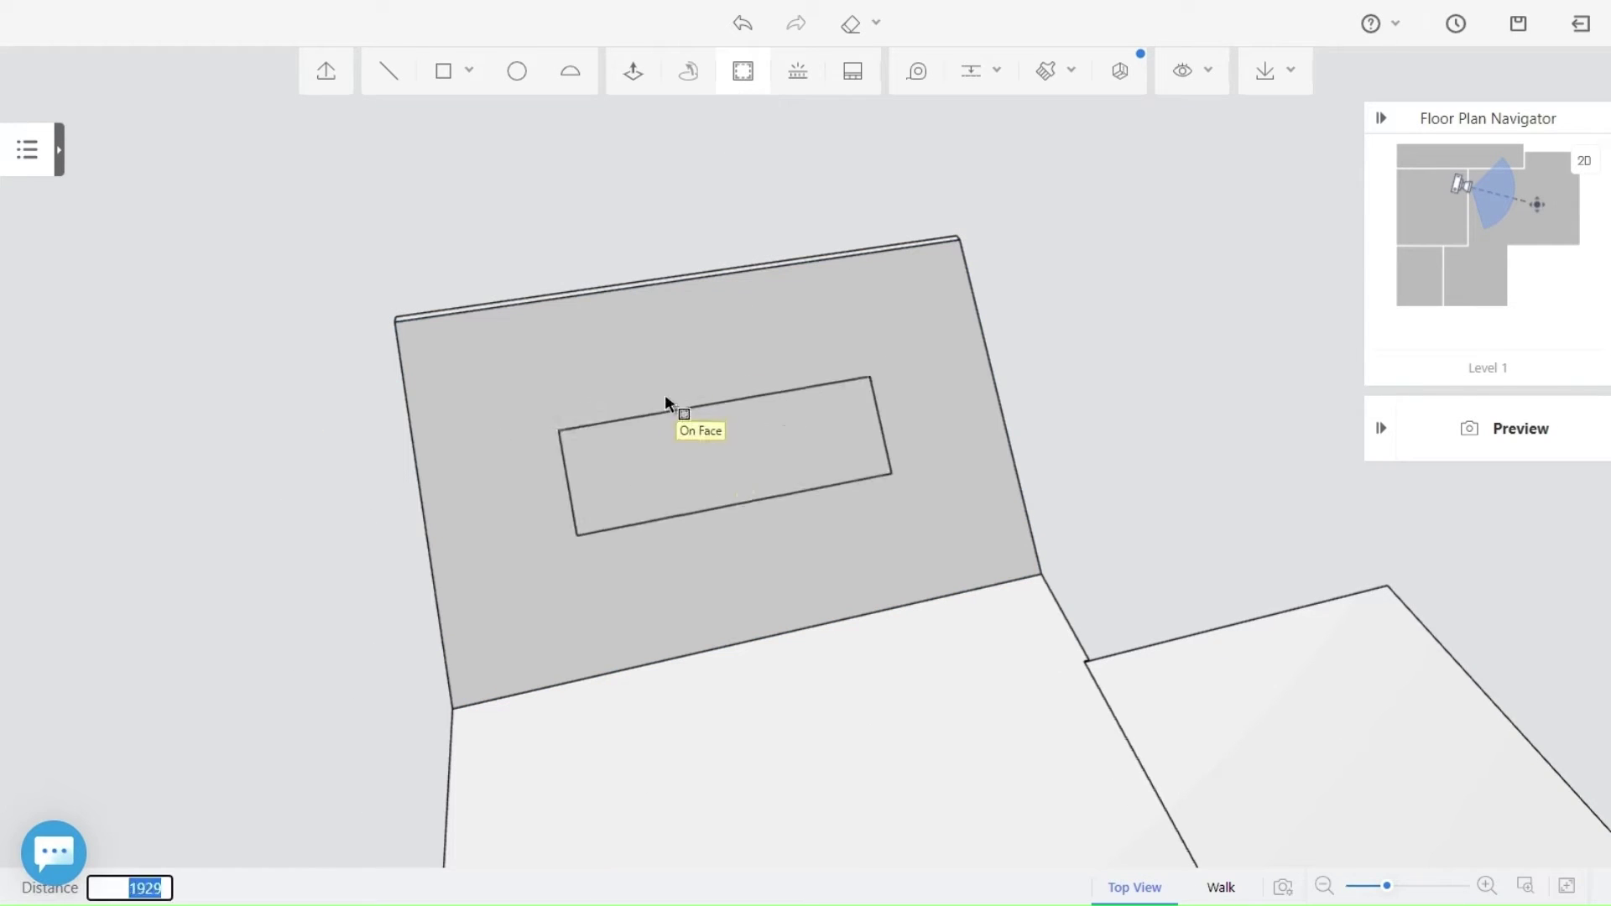
click(412, 334)
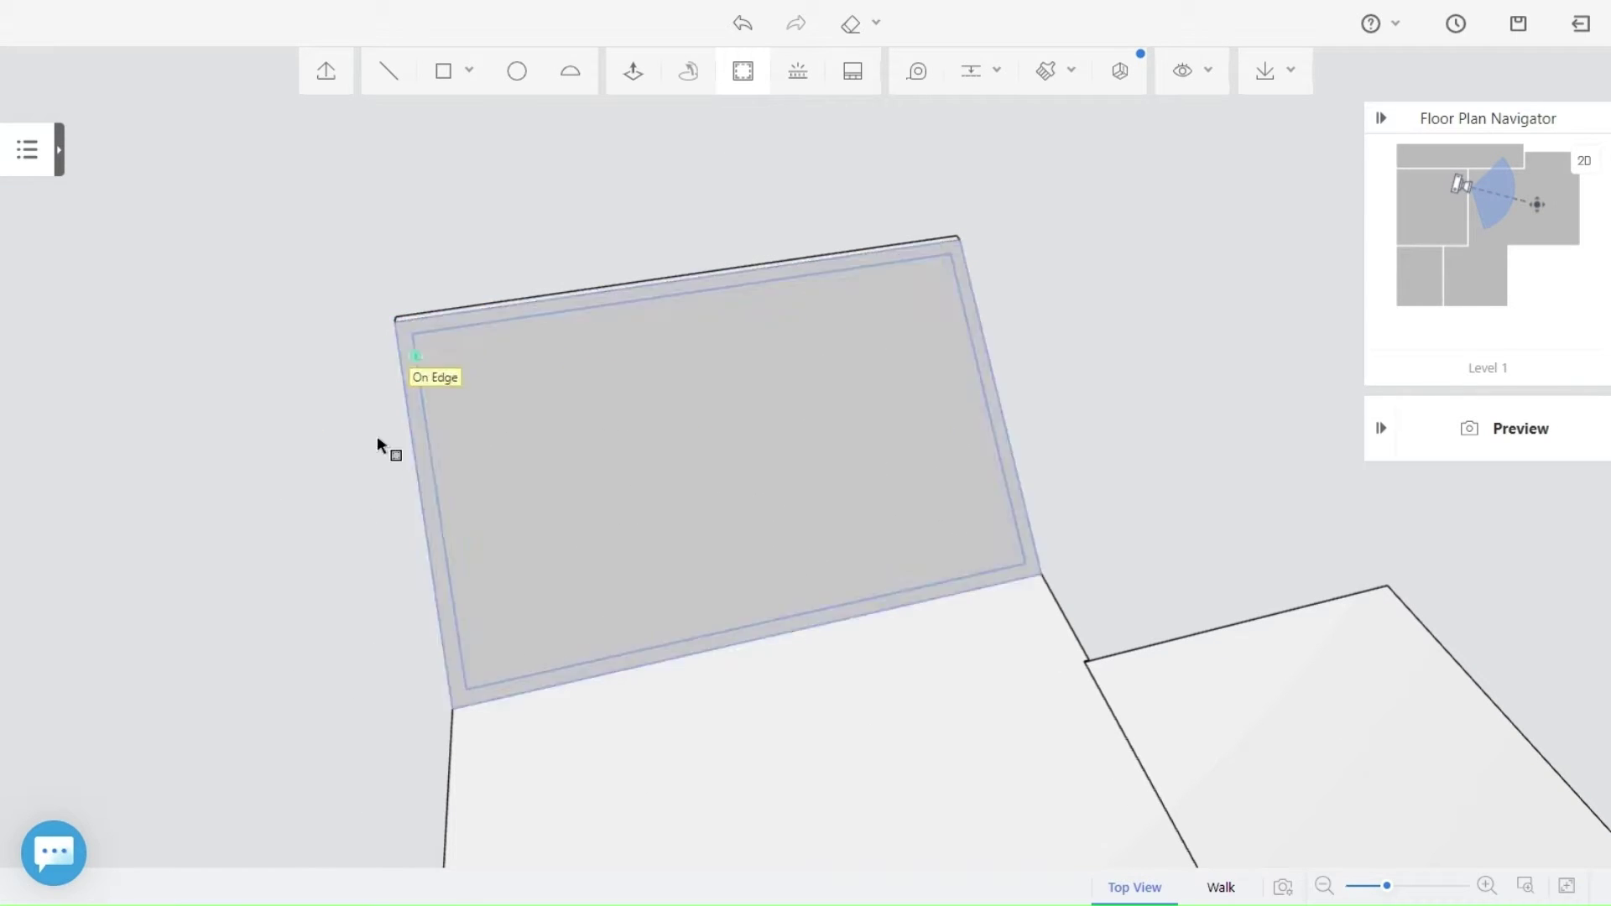
click(617, 481)
click(995, 382)
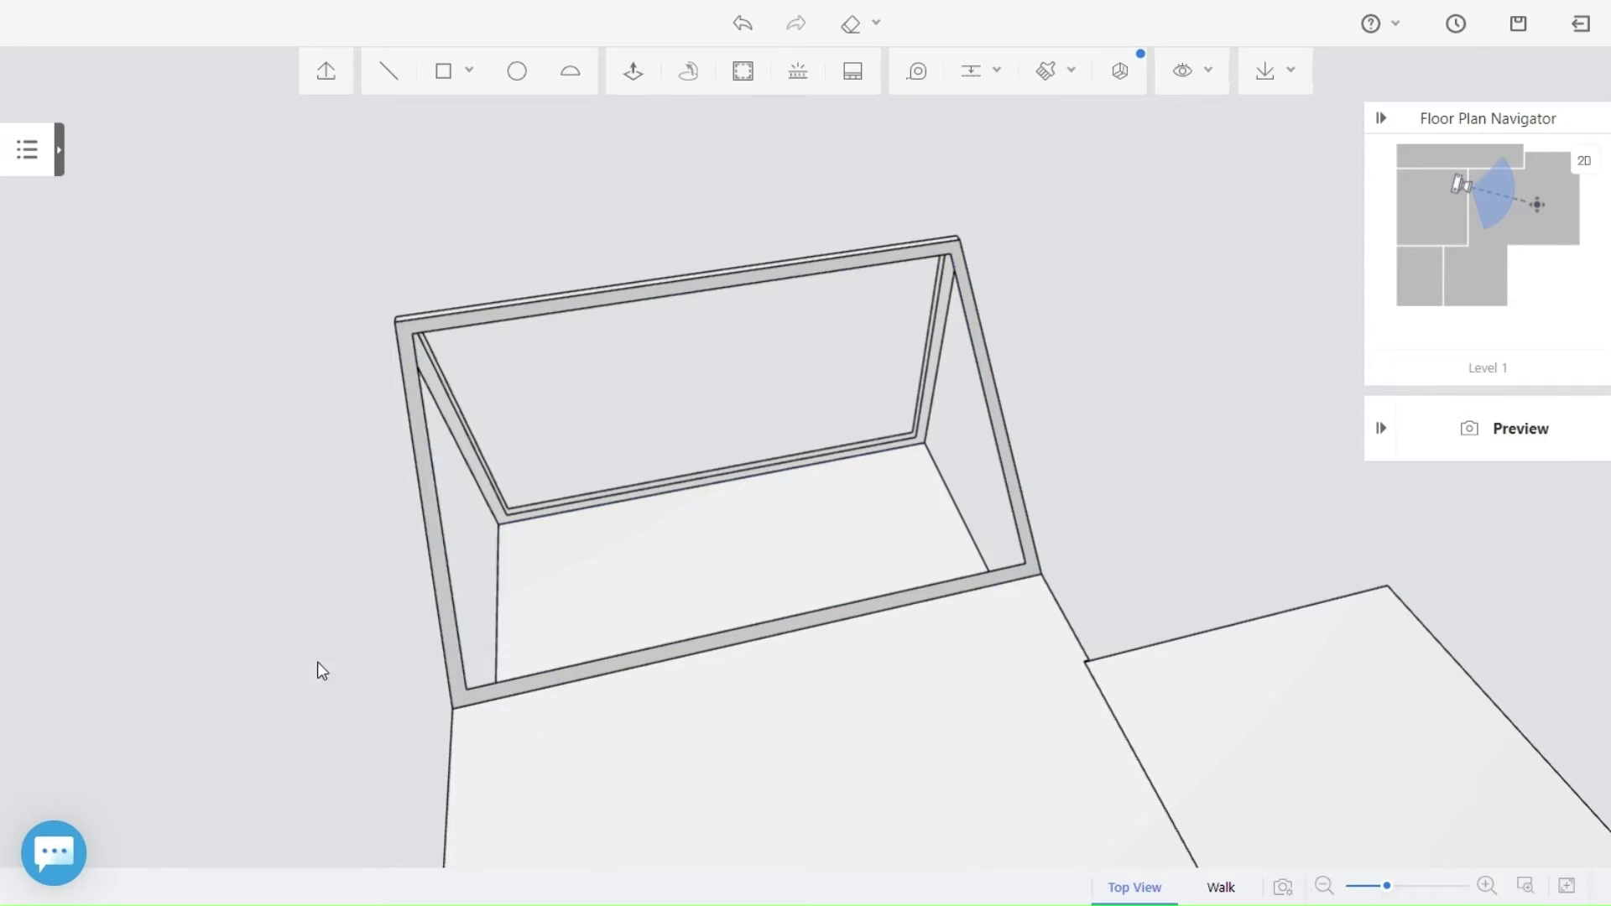
Draw a small rectangle on the kitchen volume's roof at its side edge, below the sloped beam.
middle_drag(317, 662, 635, 608)
scroll(634, 608, down, 5)
middle_drag(969, 726, 818, 718)
drag(818, 717, 888, 673)
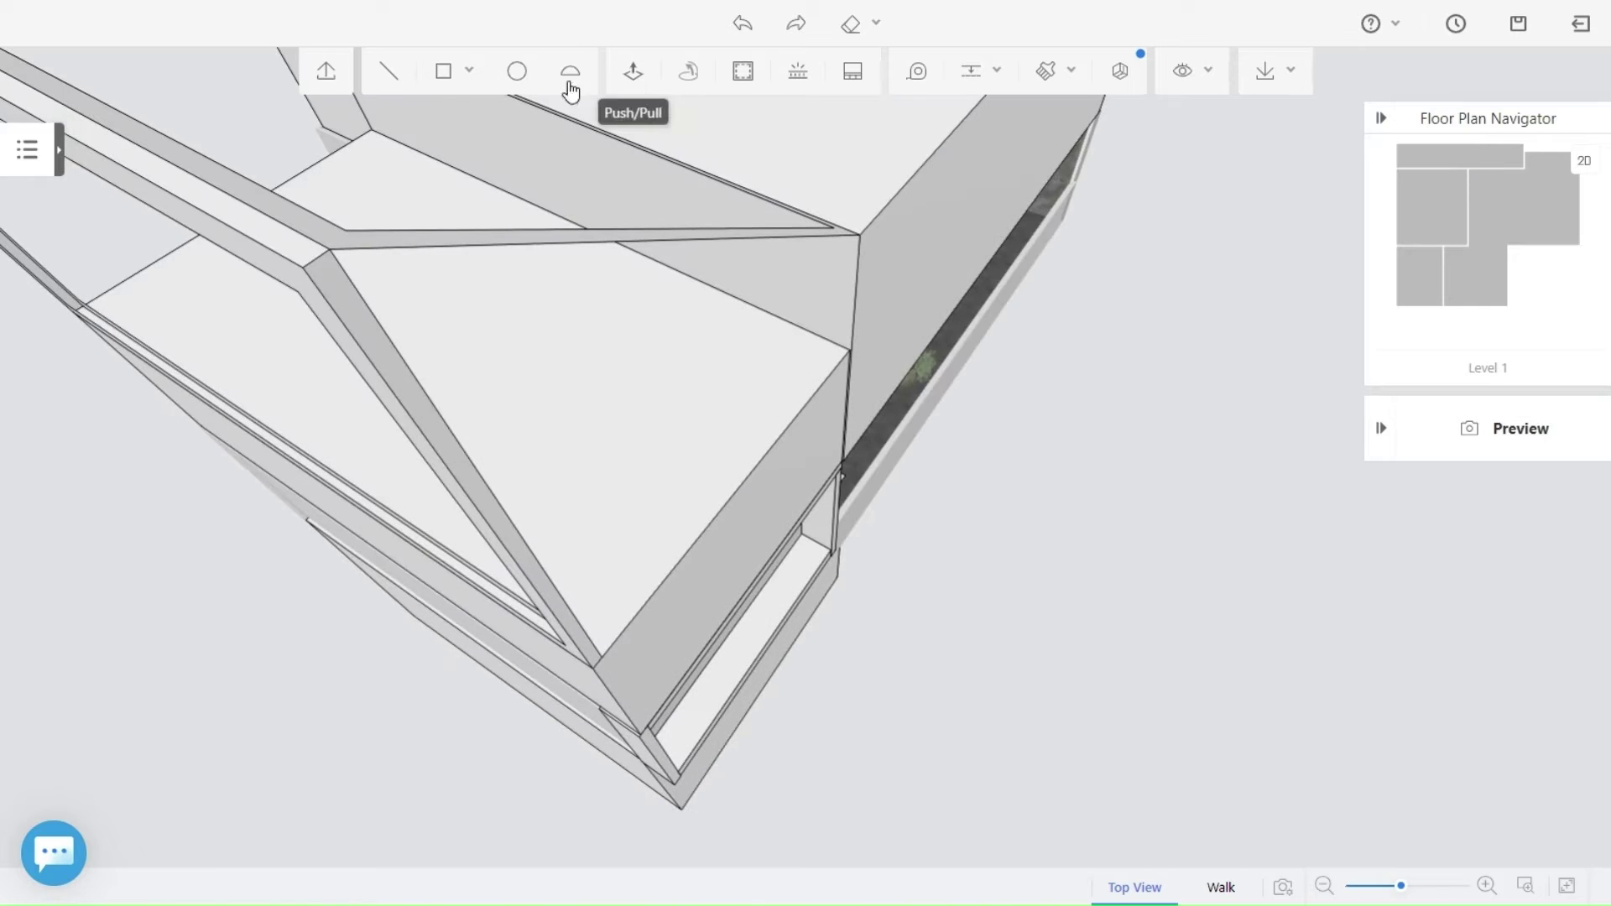
click(442, 118)
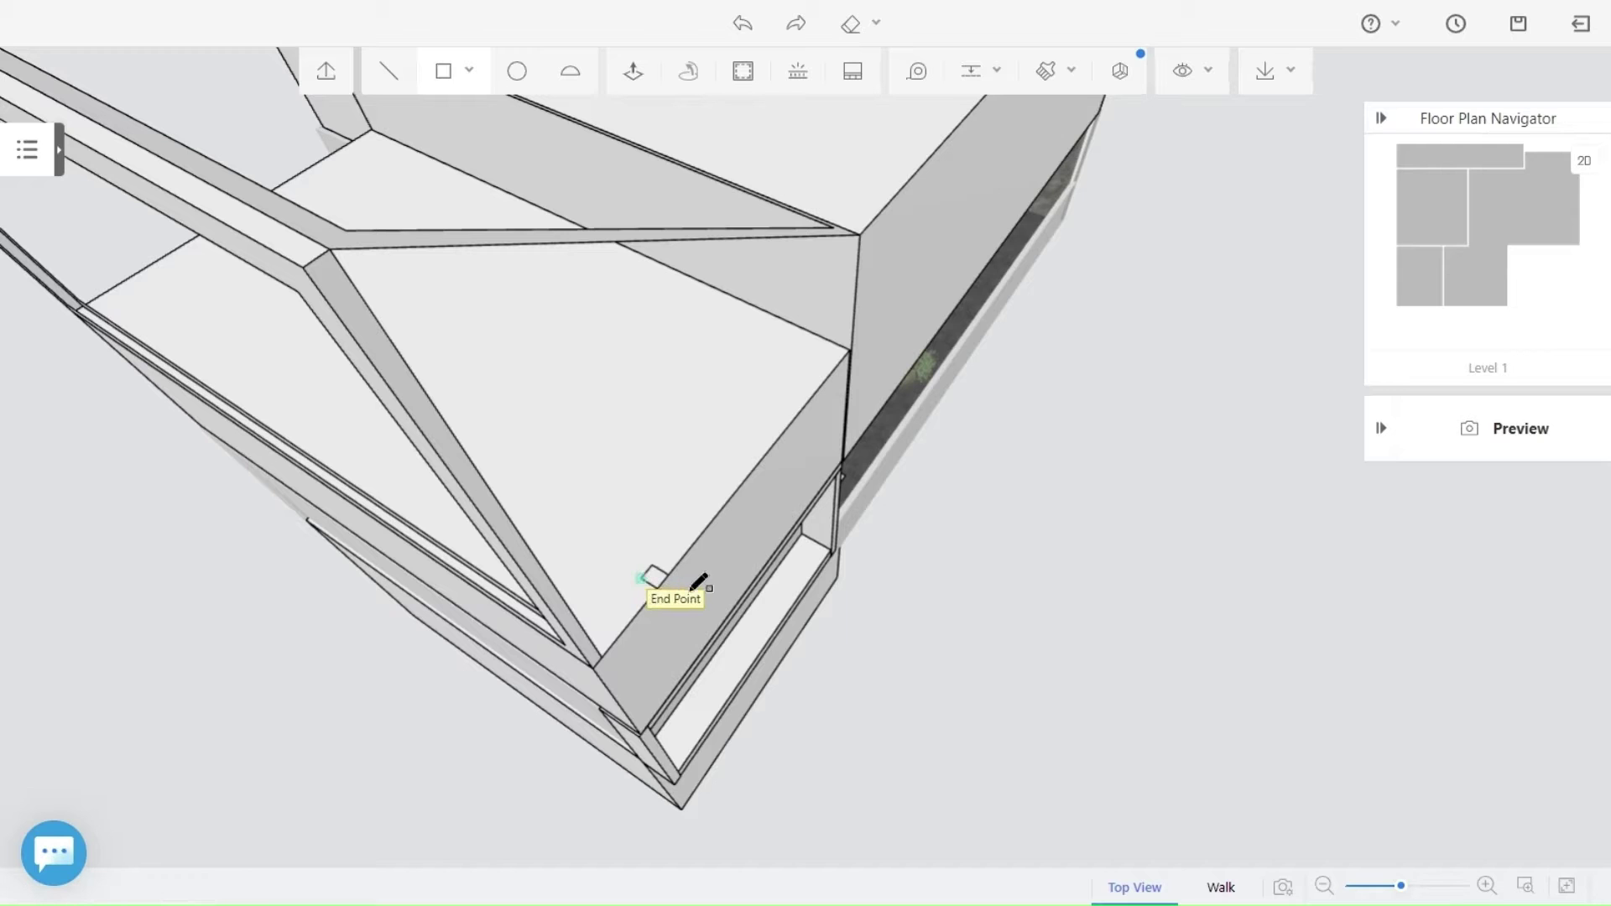
key(Escape)
drag(918, 692, 810, 703)
Push/Pull the small roof rectangle up into a column and raise its top face to reach through the sloped beam.
click(635, 82)
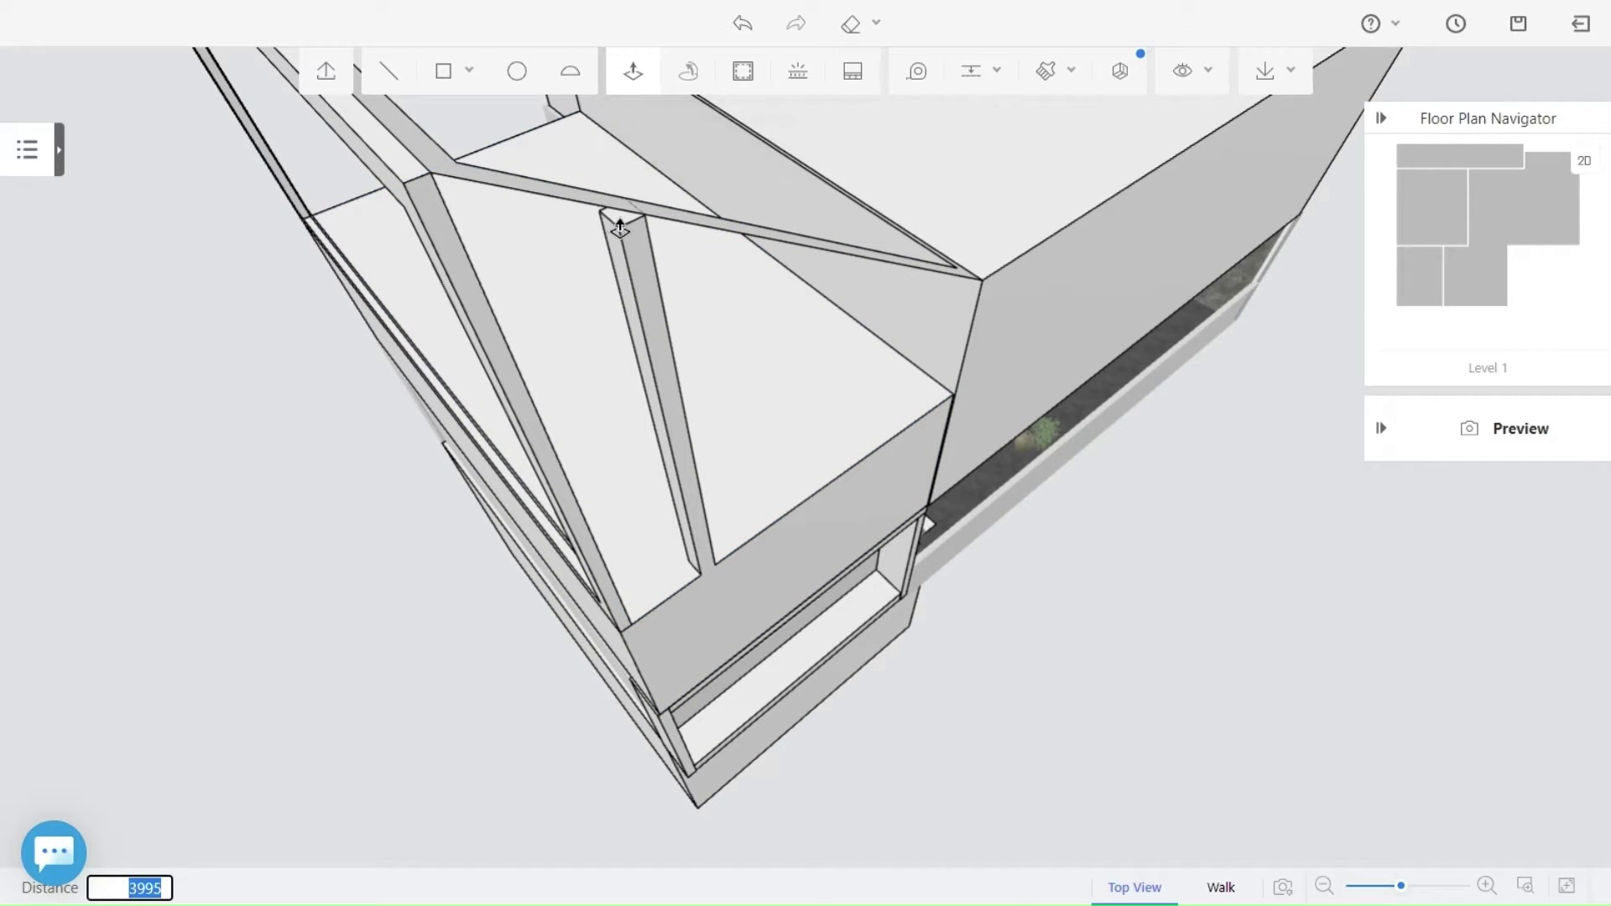
middle_drag(708, 417, 657, 540)
mouse_move(656, 537)
mouse_down()
mouse_move(564, 554)
mouse_move(663, 542)
mouse_up()
right_drag(663, 541, 687, 536)
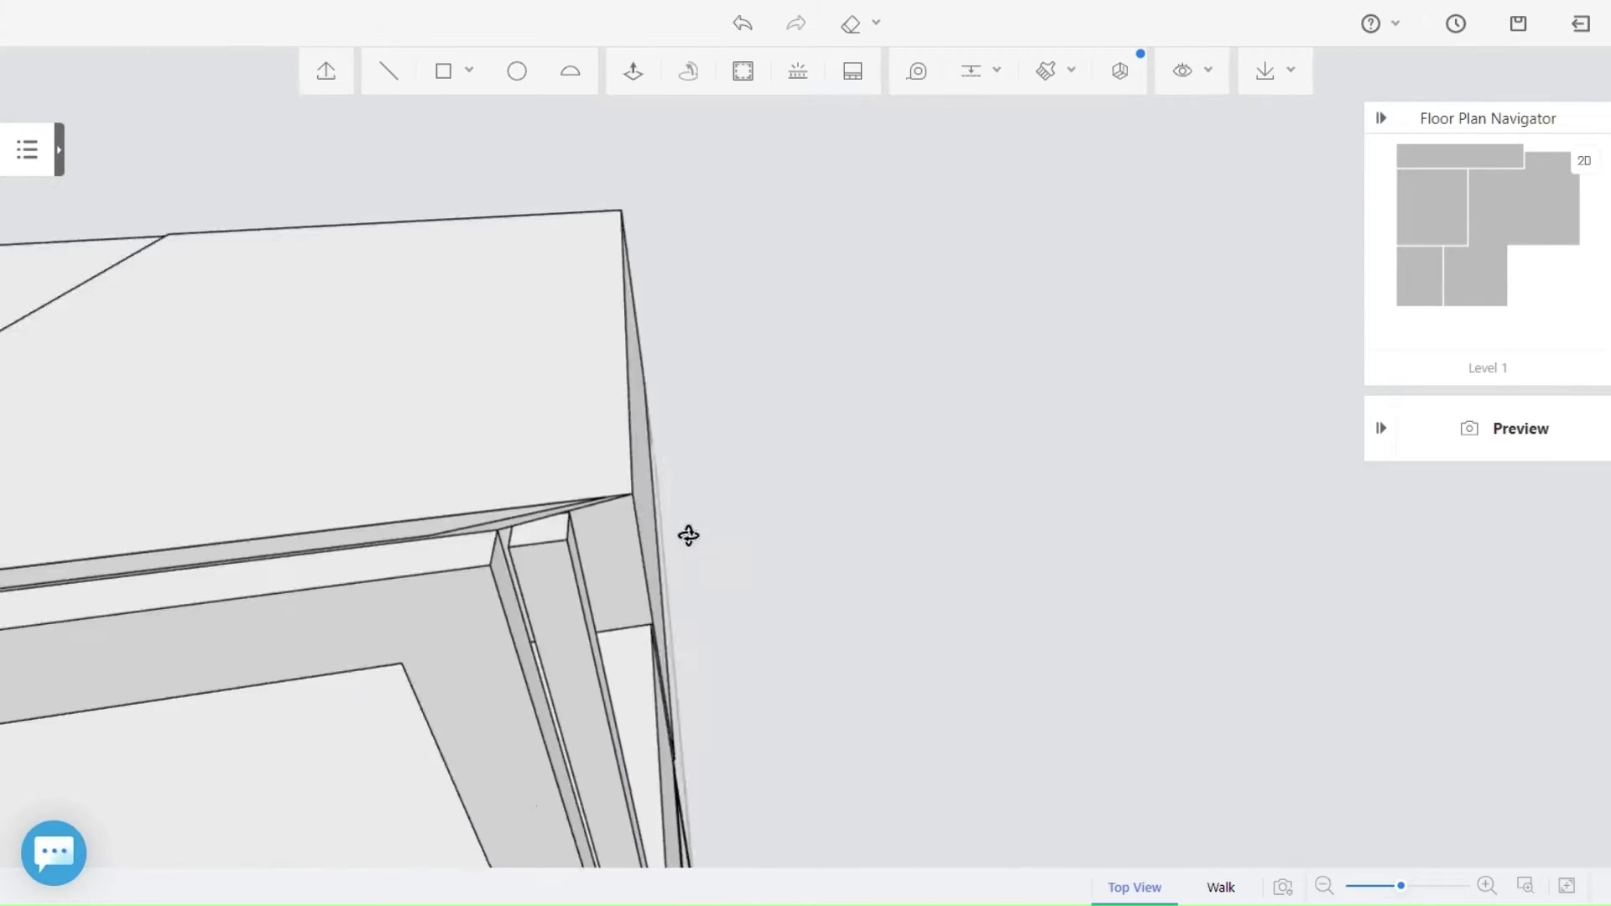
drag(687, 536, 777, 529)
middle_drag(777, 530, 473, 485)
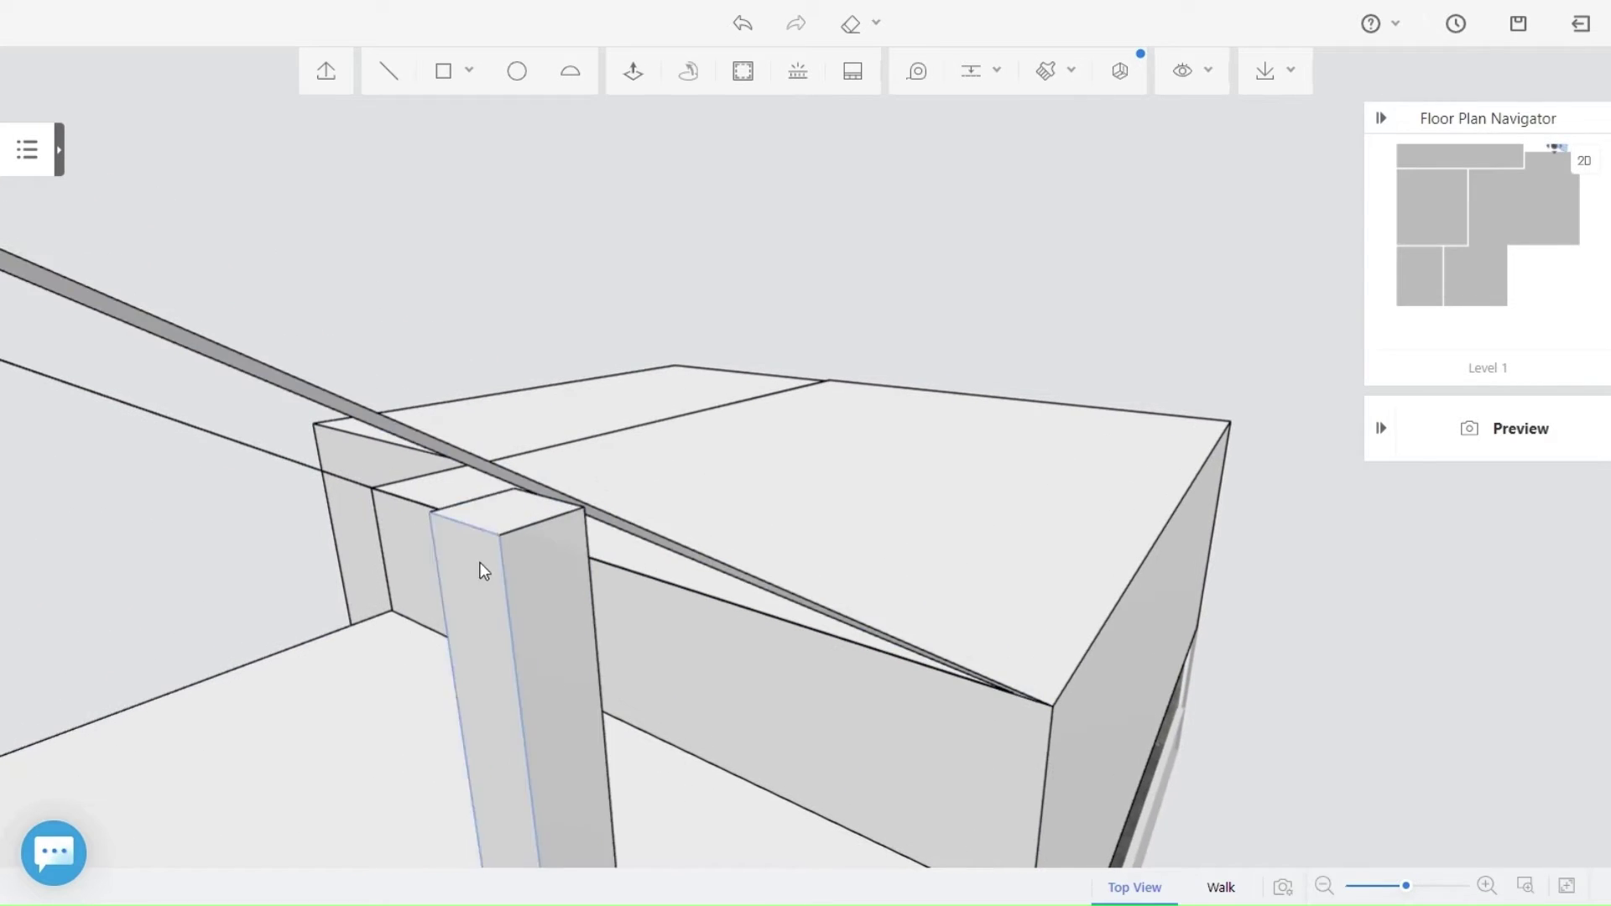
middle_drag(483, 571, 719, 562)
click(700, 428)
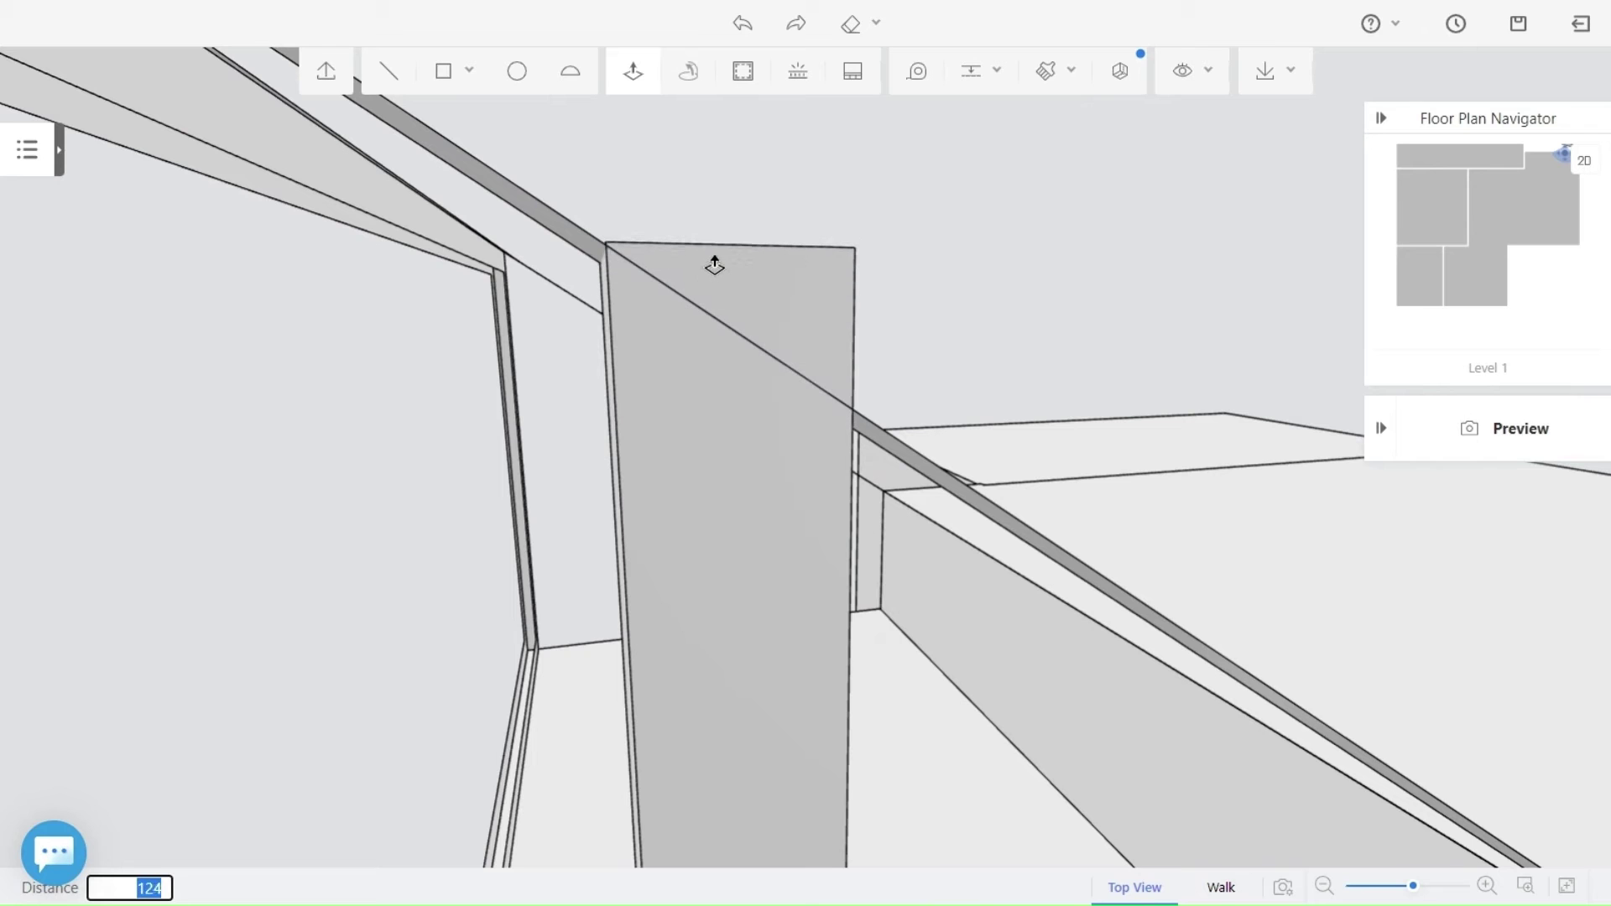
click(714, 265)
Draw a line along the sloped beam across the column's side, and delete the face above it and the column's top.
middle_drag(715, 265, 904, 301)
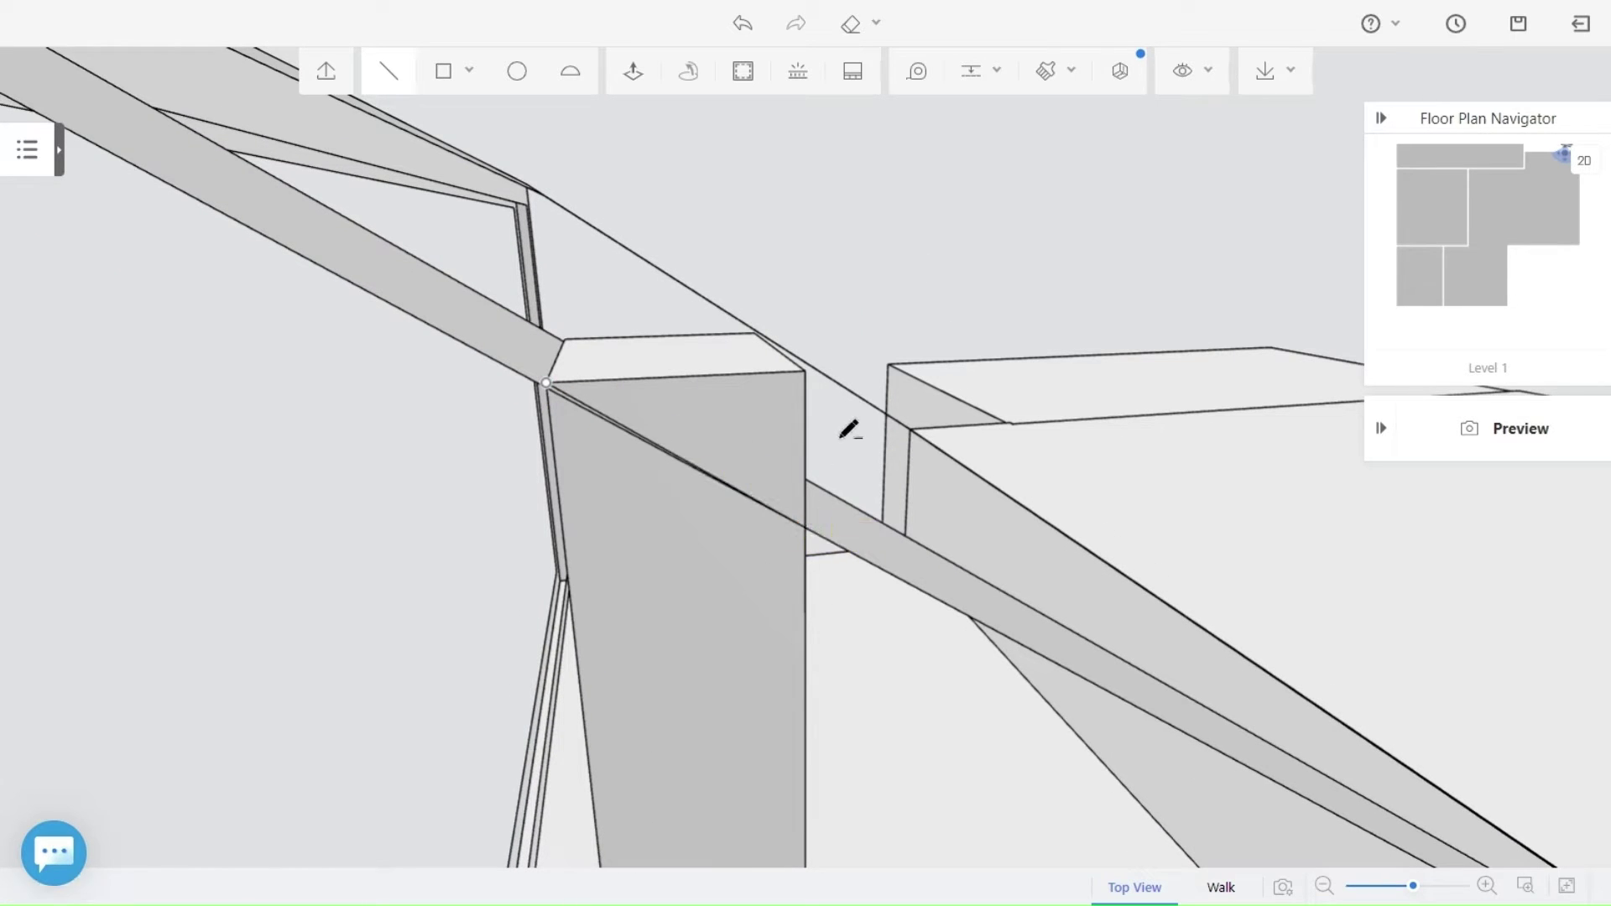
scroll(720, 562, up, 3)
scroll(720, 561, down, 1)
middle_drag(718, 561, 624, 491)
scroll(641, 681, down, 2)
middle_drag(641, 681, 525, 644)
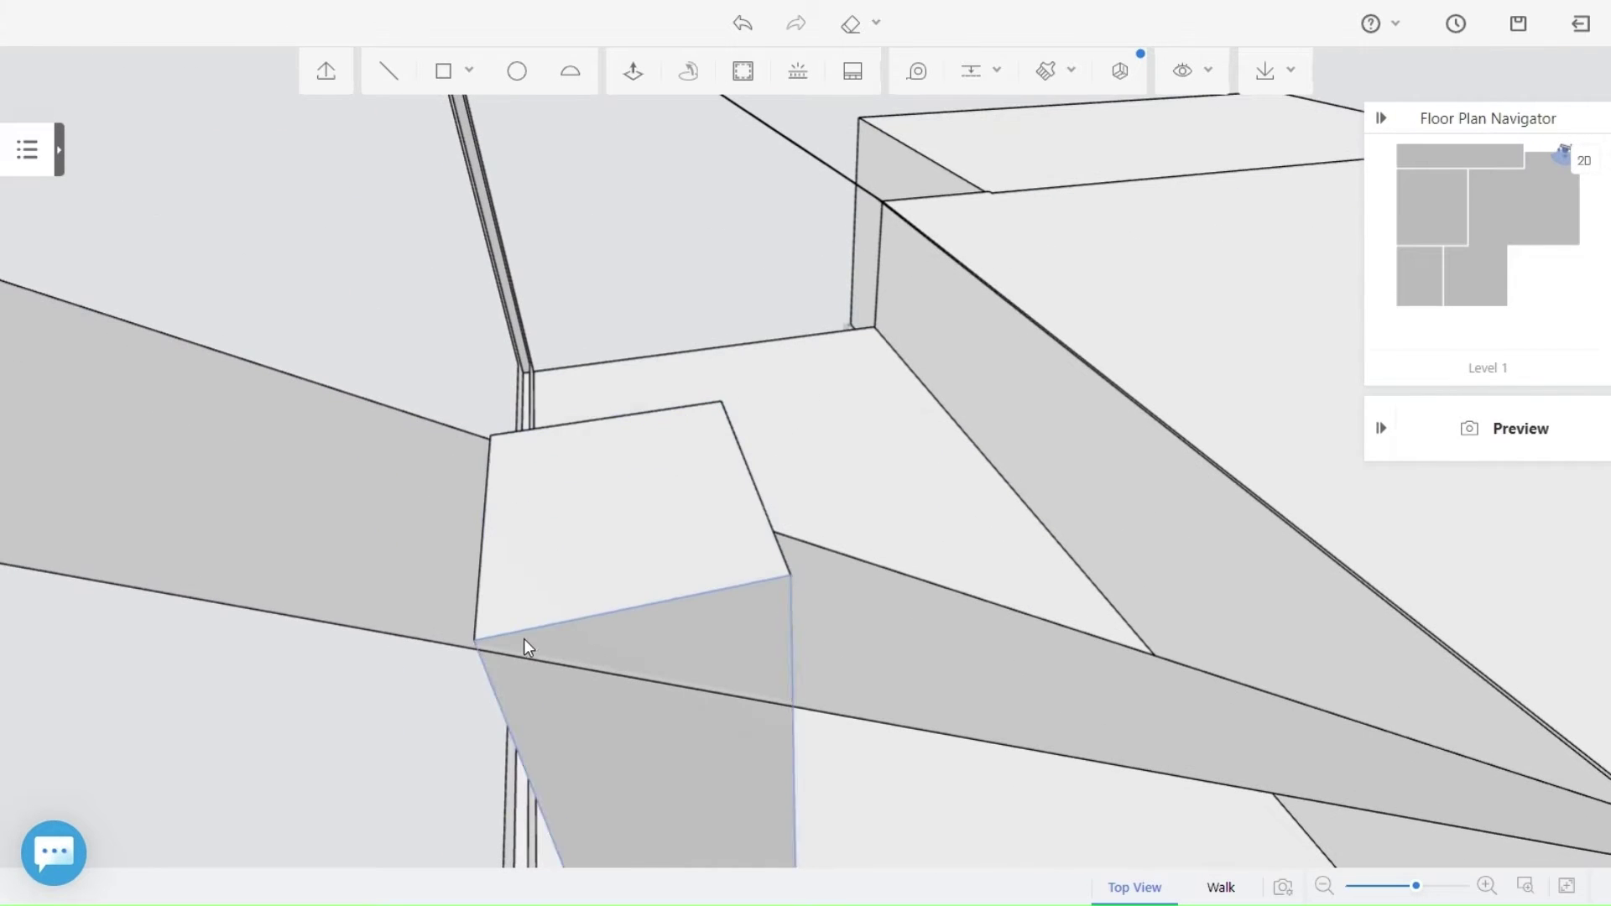
mouse_move(520, 333)
middle_down()
mouse_move(521, 551)
mouse_move(476, 498)
middle_up()
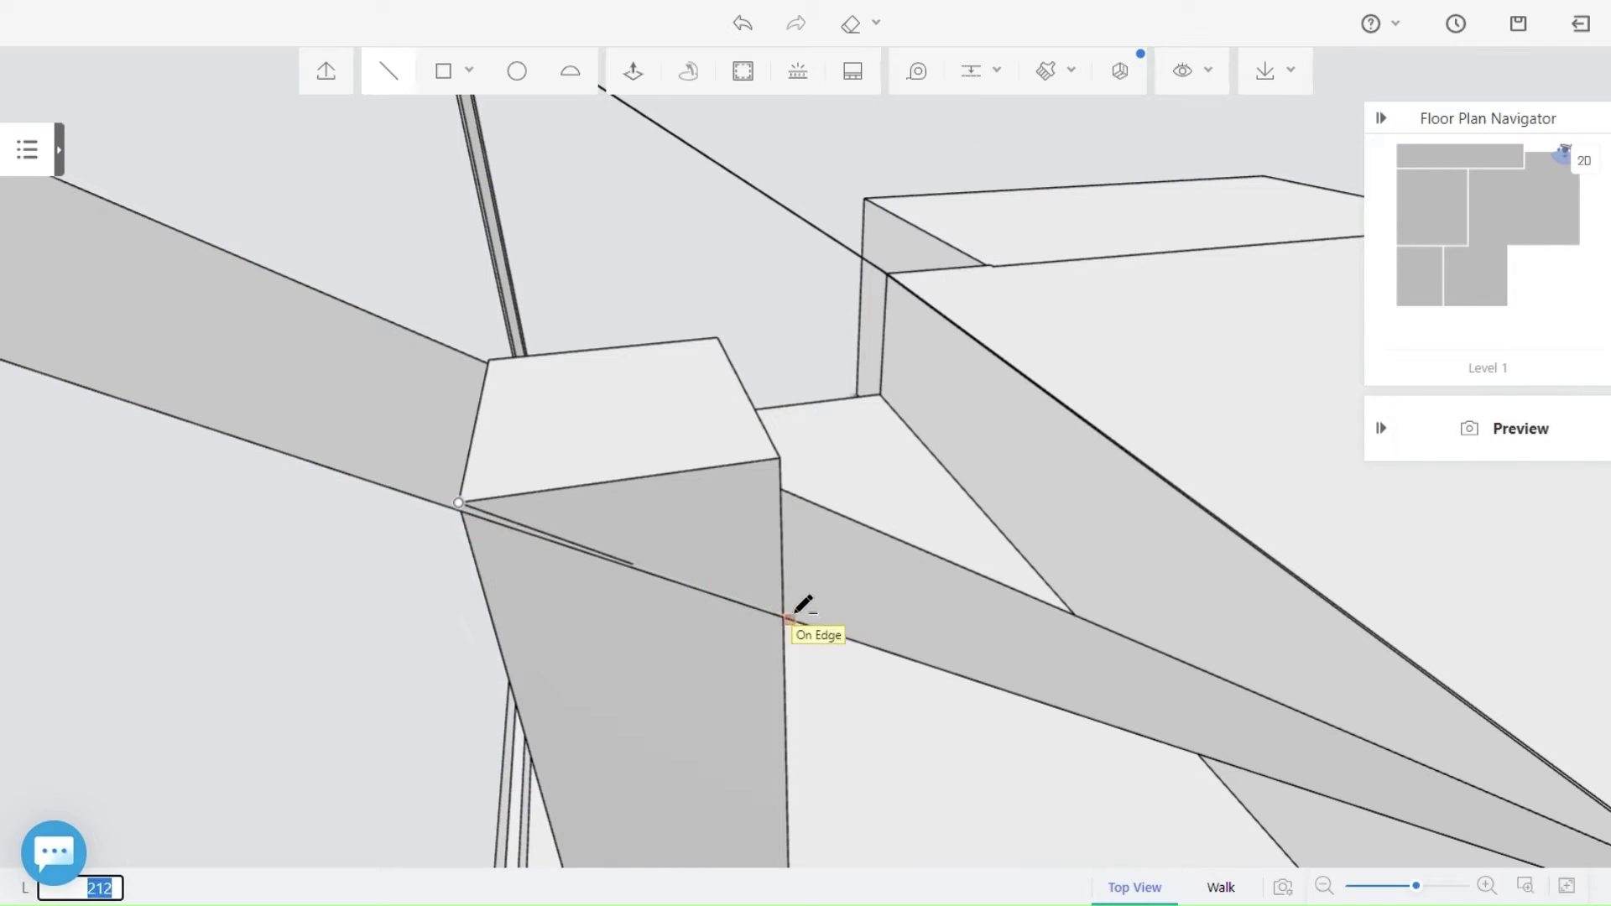
scroll(782, 617, up, 2)
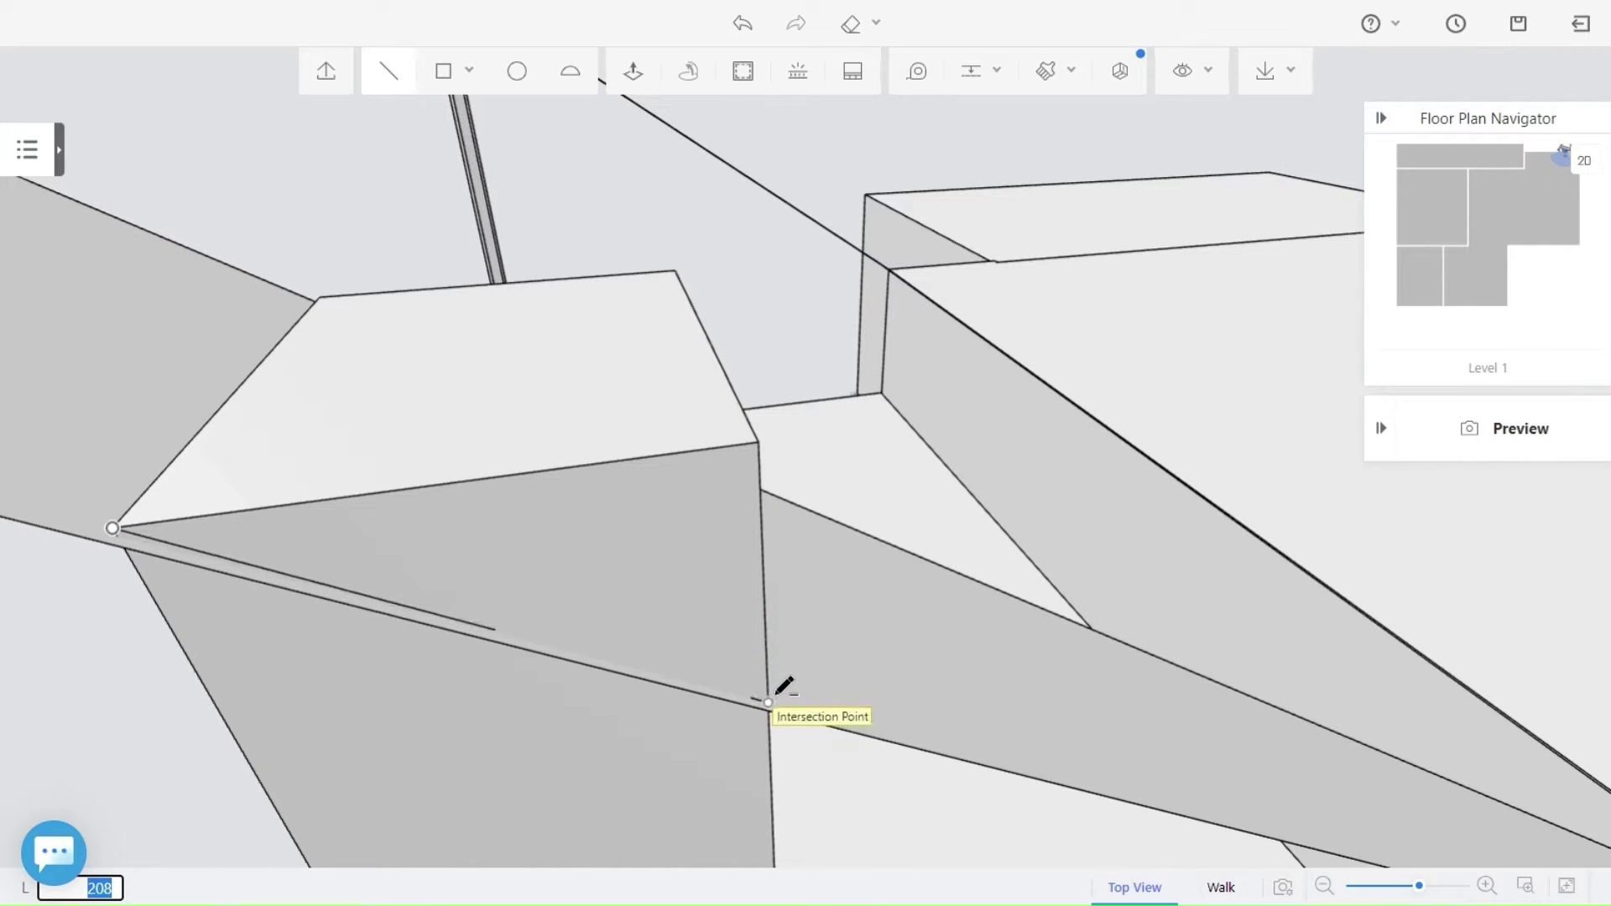
click(717, 554)
click(1020, 497)
mouse_move(703, 457)
middle_down()
mouse_move(697, 569)
mouse_move(693, 468)
middle_up()
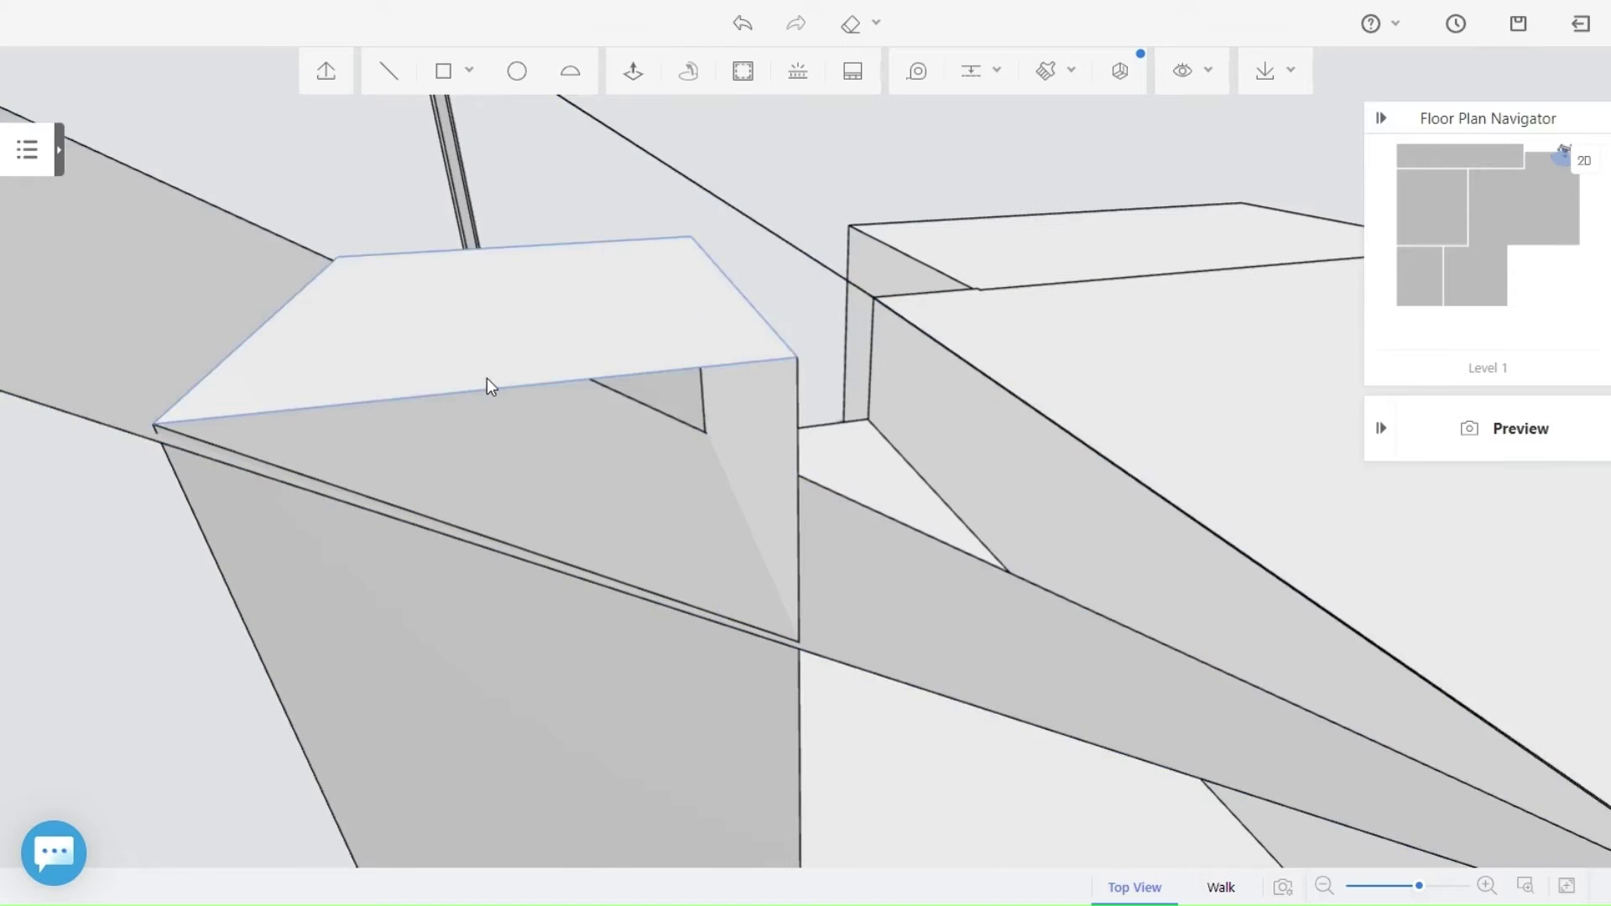
click(712, 325)
Draw a line across the column's adjoining side at the beam's lower edge and delete the face above it.
middle_drag(712, 325, 530, 183)
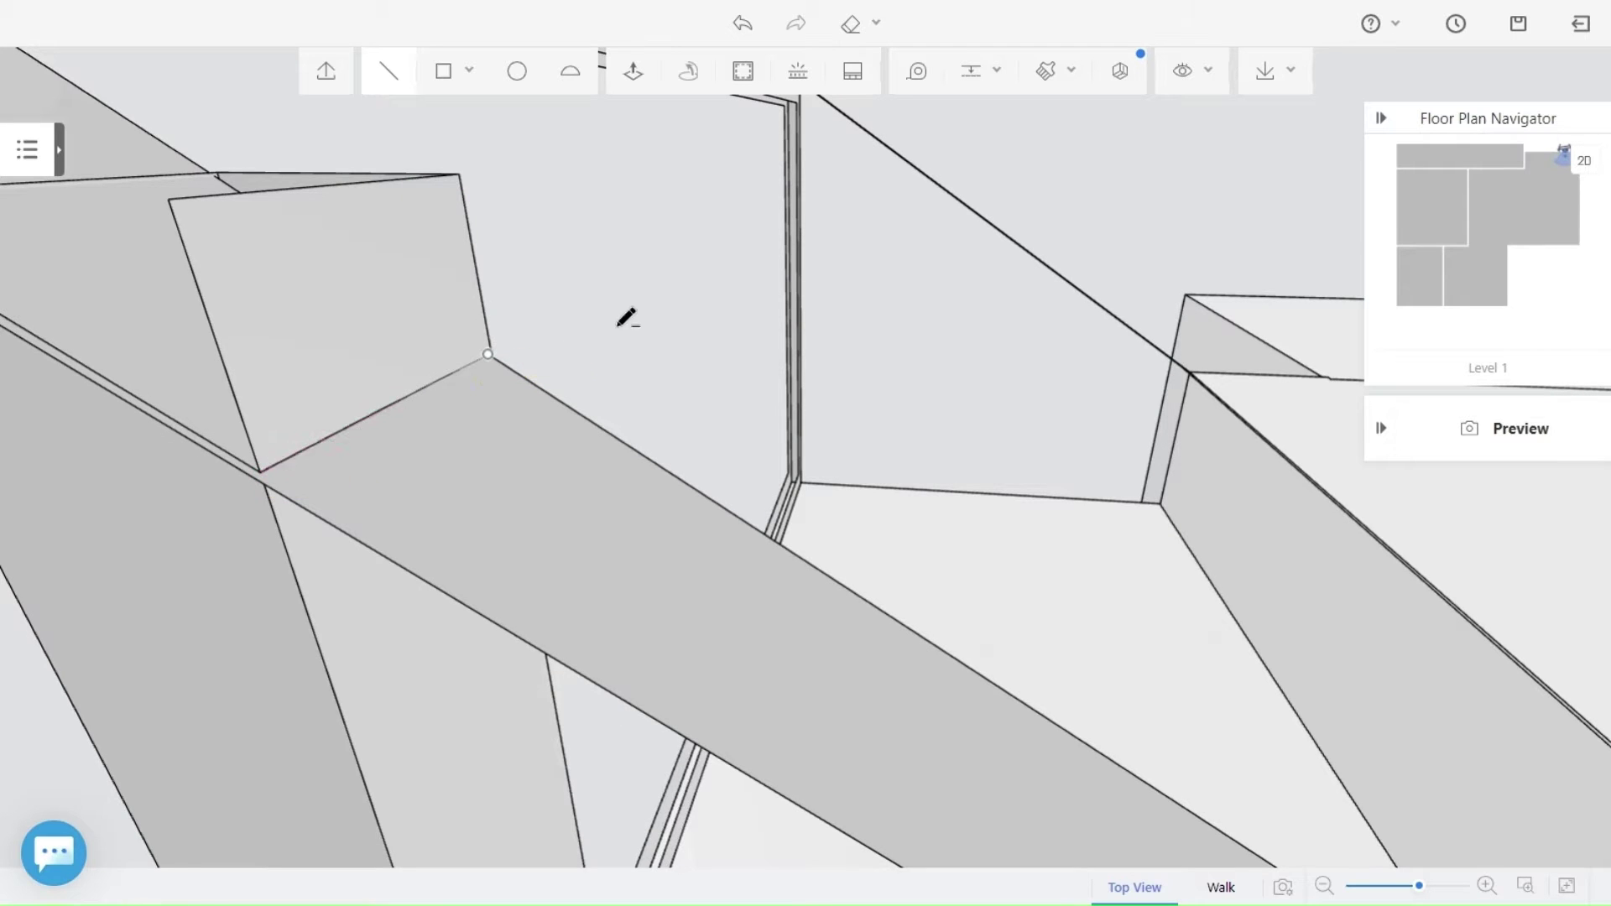
key(Escape)
click(547, 369)
click(389, 70)
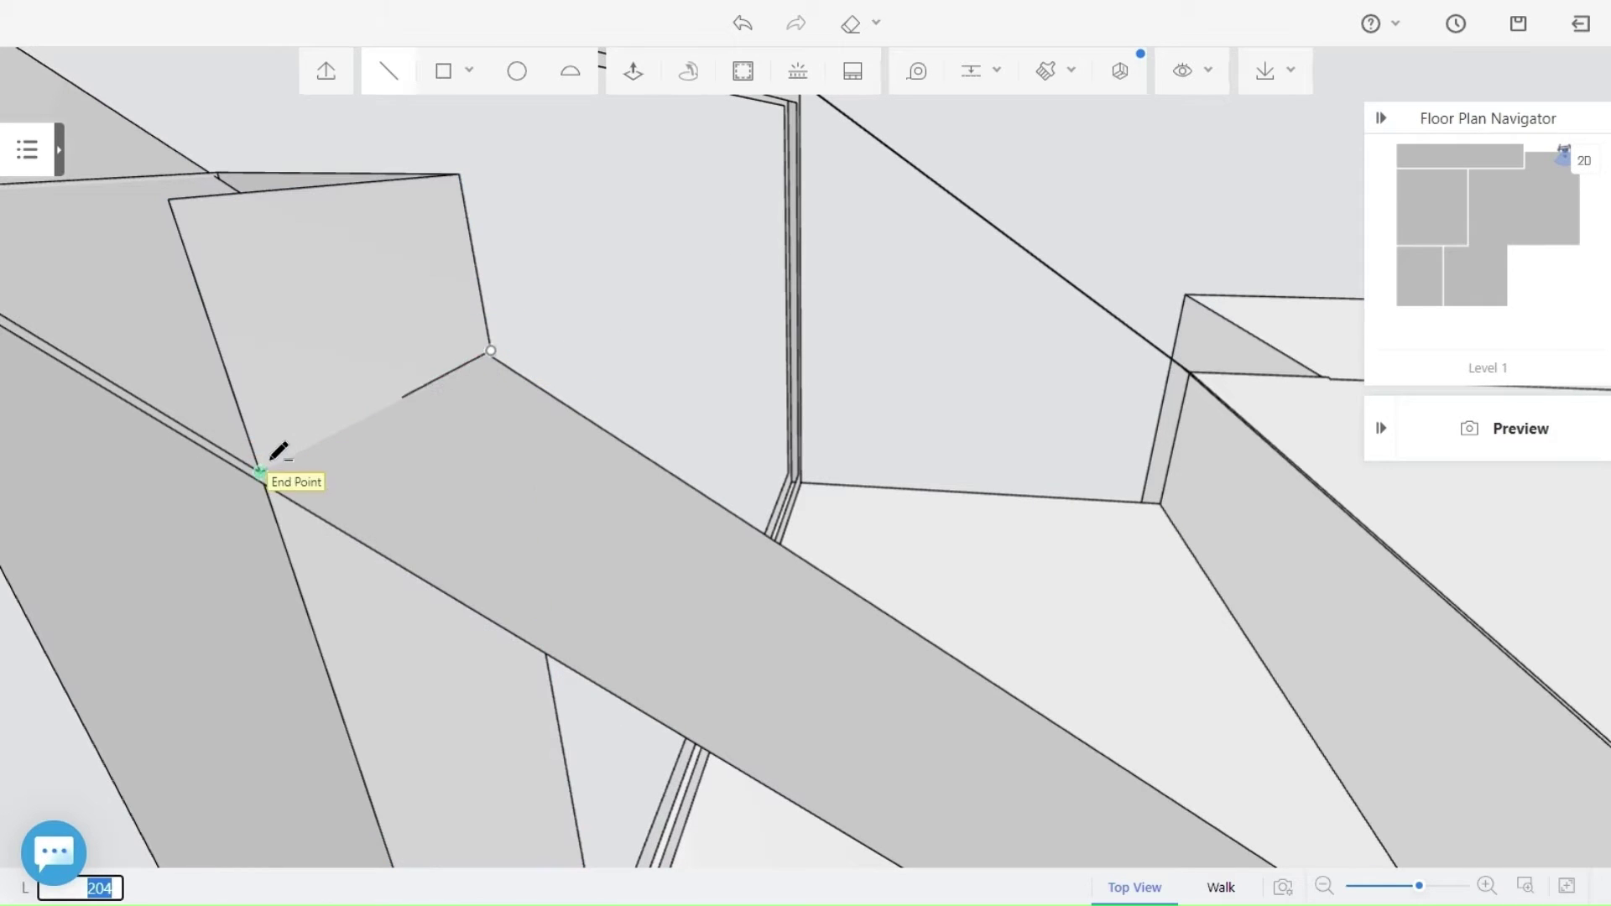
key(Escape)
click(470, 329)
click(780, 280)
Split the column's remaining side along the sloped beam and delete the surplus piece projecting above it.
middle_drag(621, 340, 495, 227)
scroll(715, 366, down, 2)
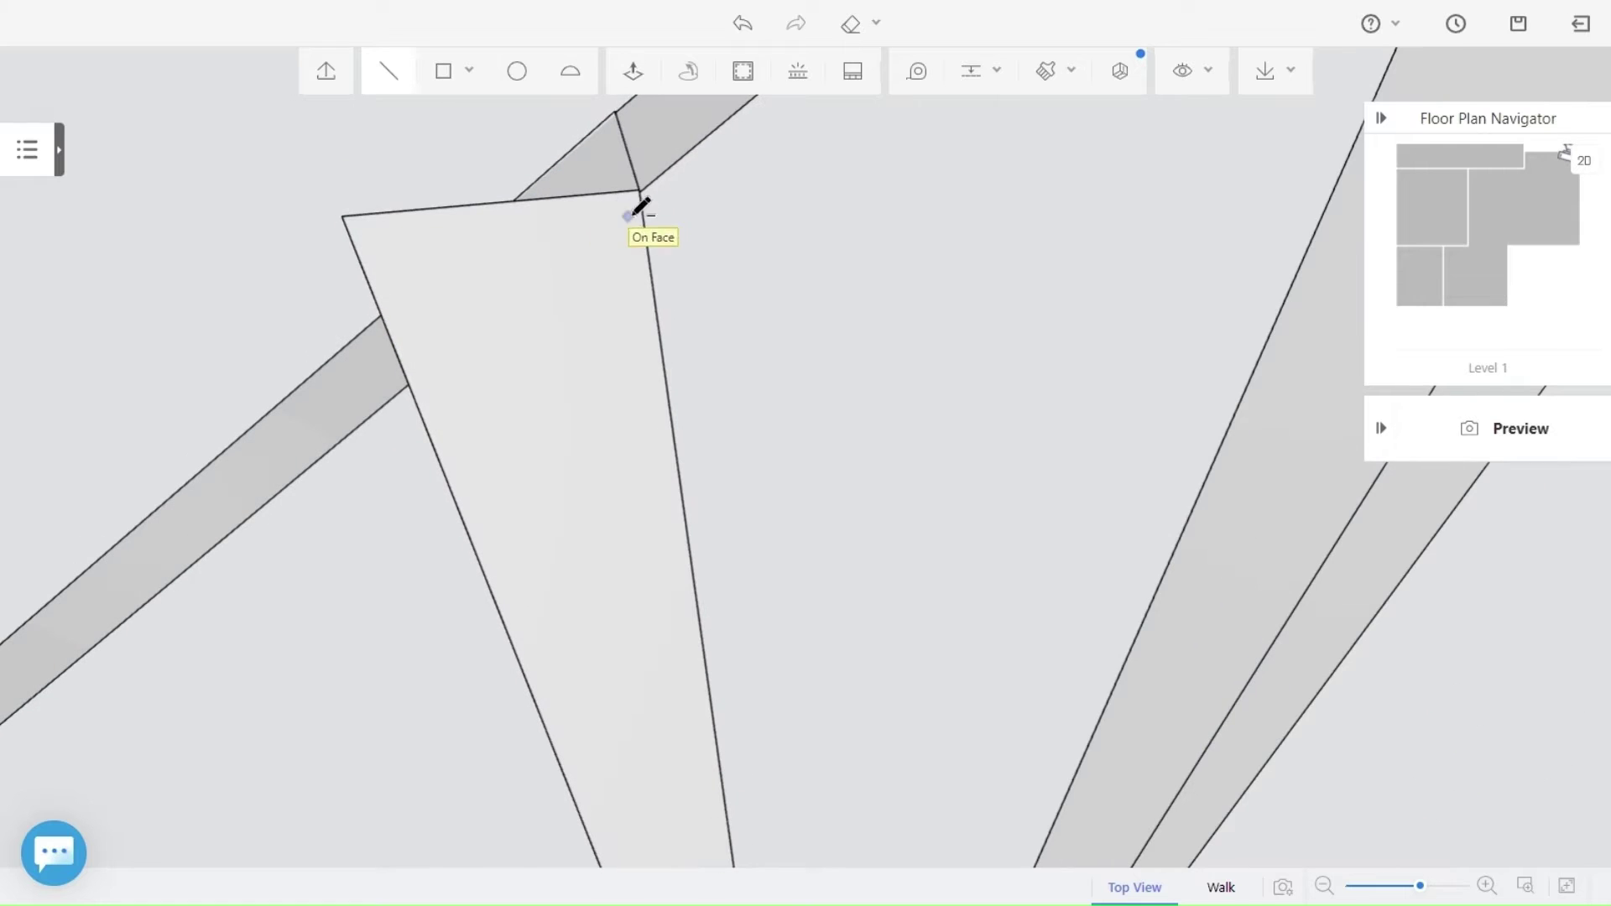
key(Escape)
click(475, 310)
click(870, 227)
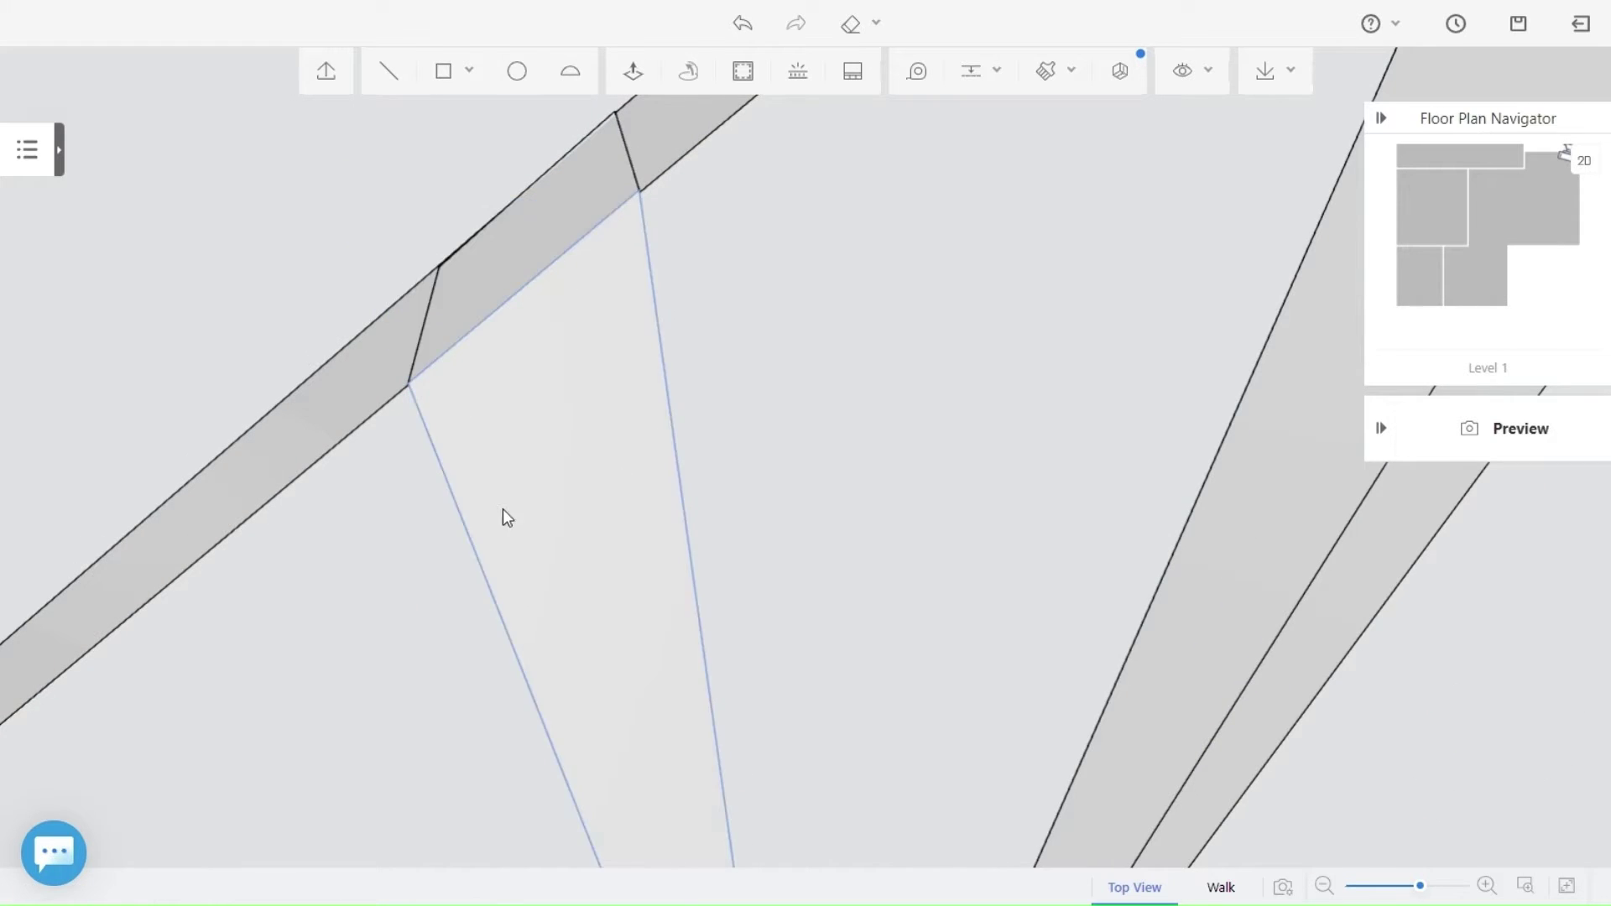
scroll(504, 517, down, 5)
Place a guide line across the kitchen volume's roof in line with the column's edge.
middle_drag(504, 517, 722, 537)
click(873, 571)
click(971, 72)
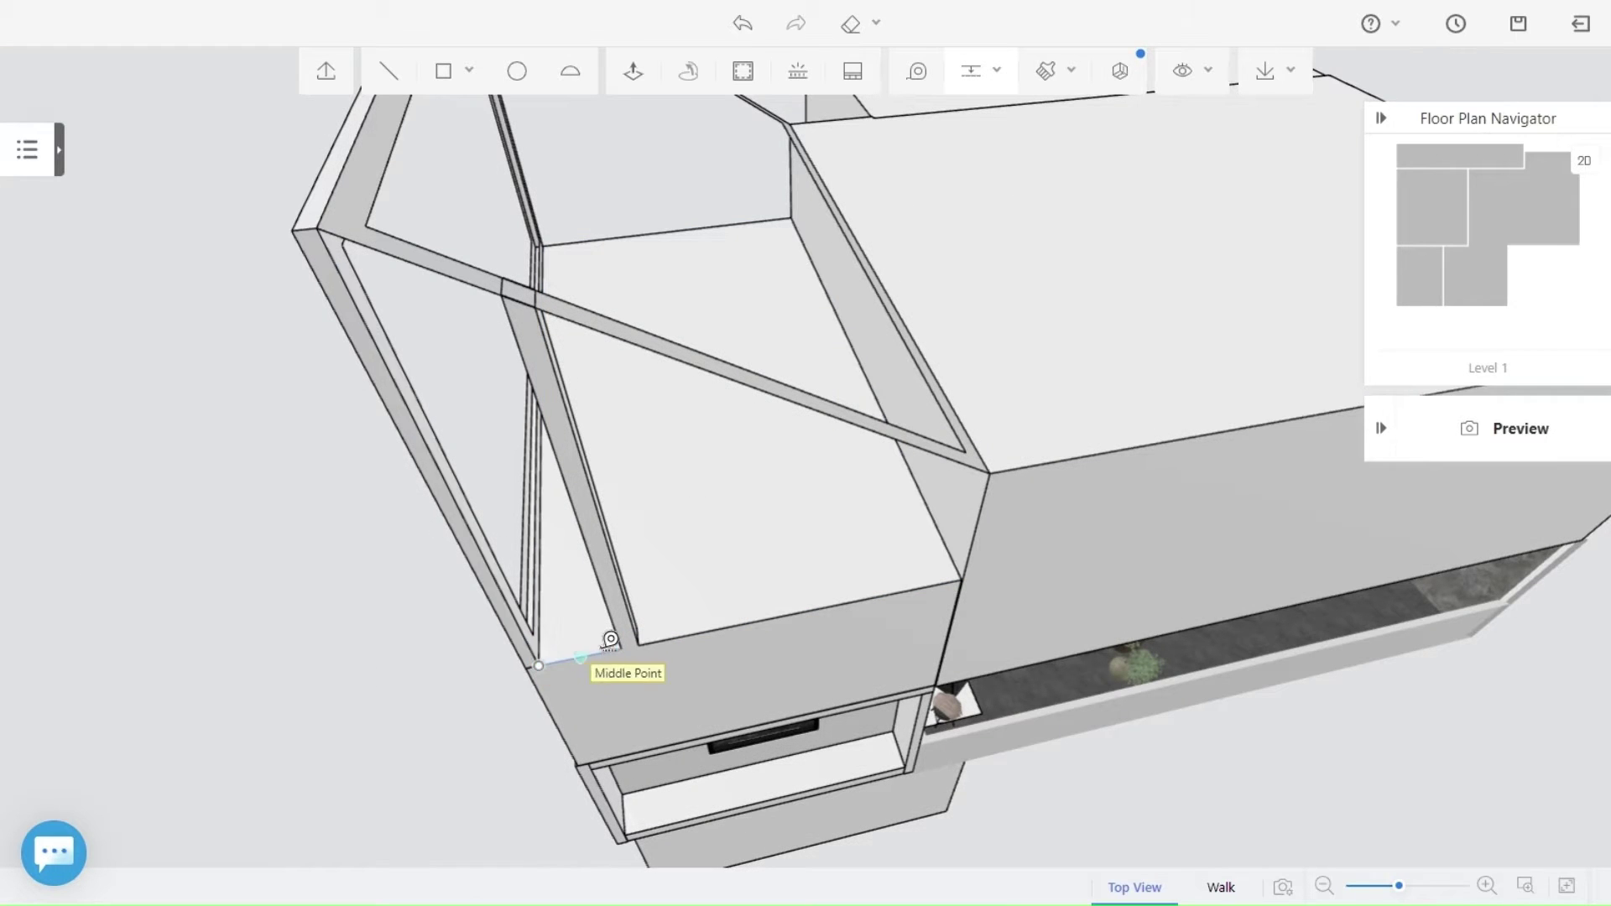
scroll(537, 634, up, 2)
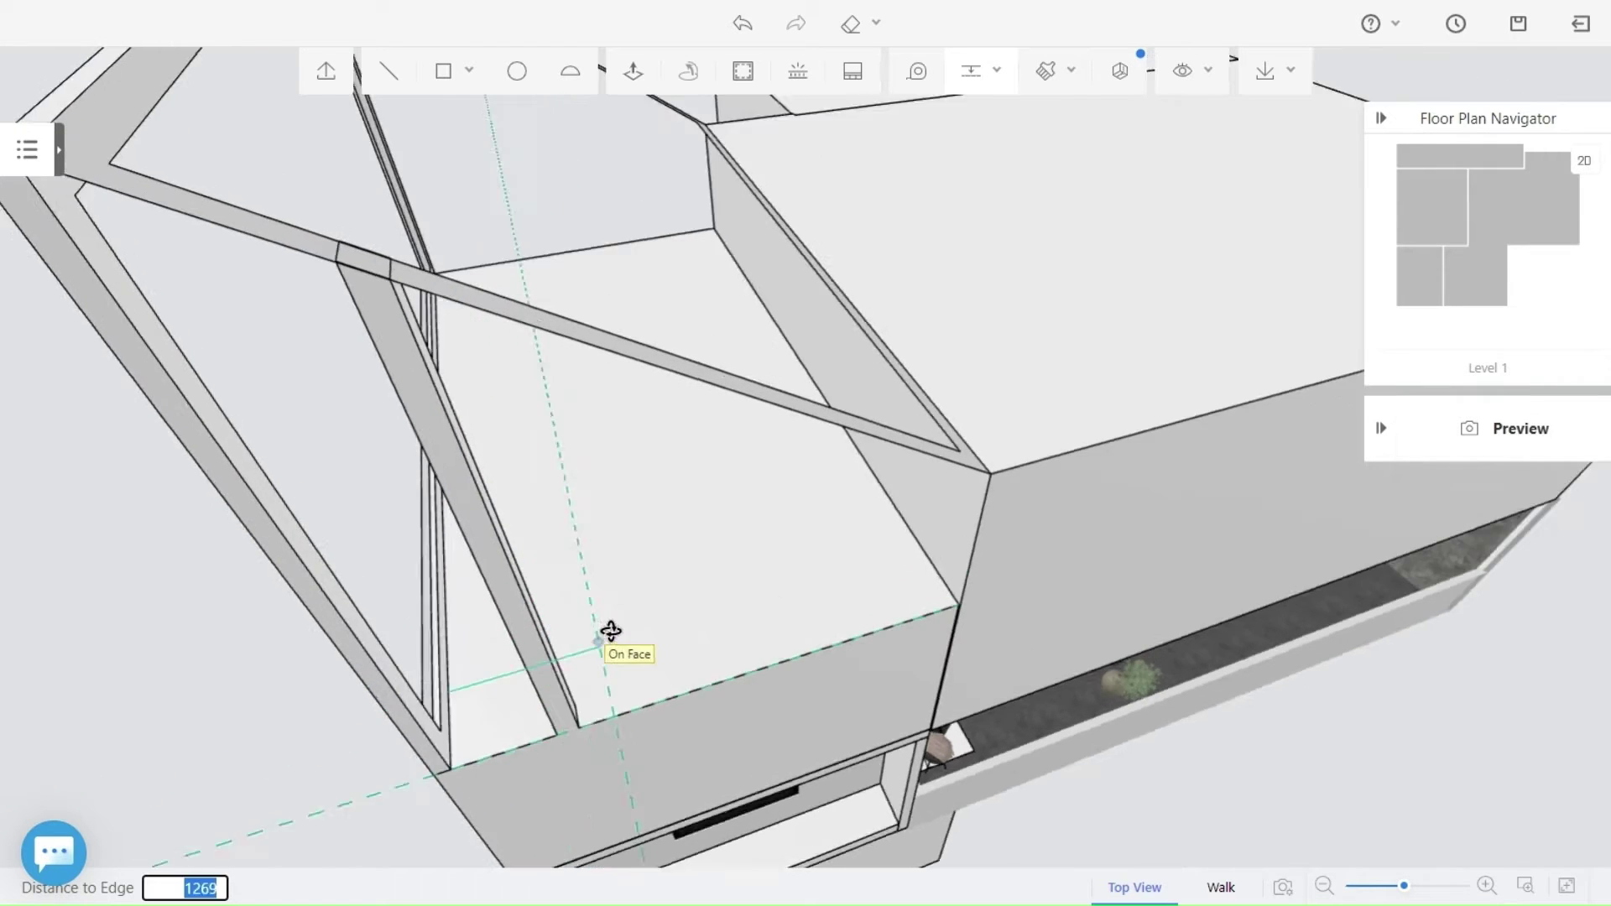
click(661, 727)
scroll(693, 731, up, 2)
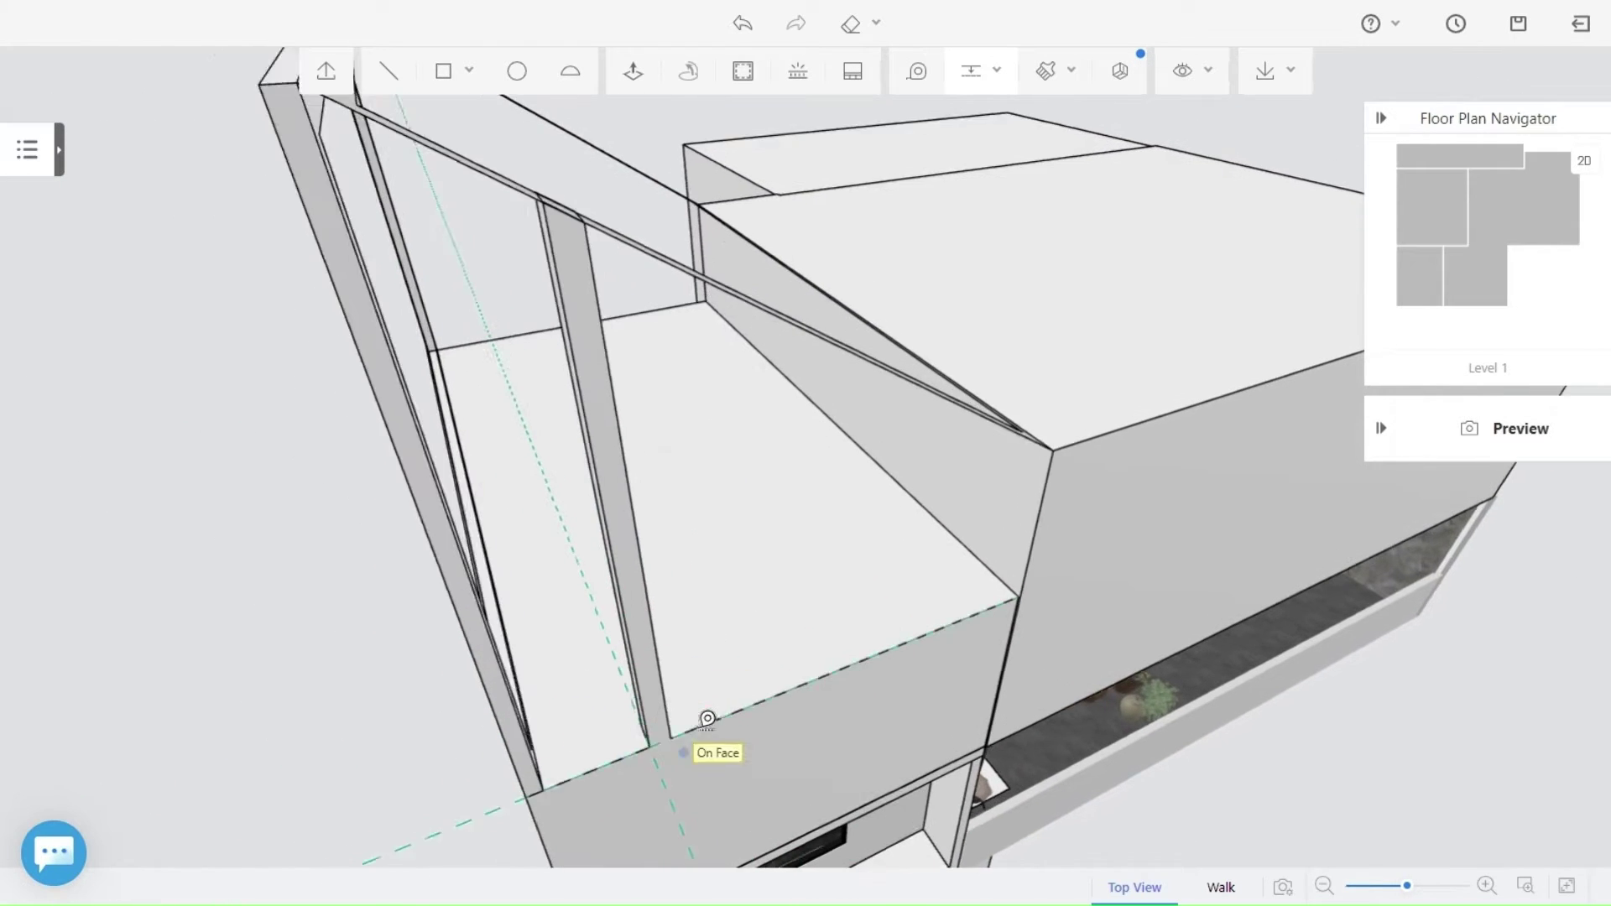
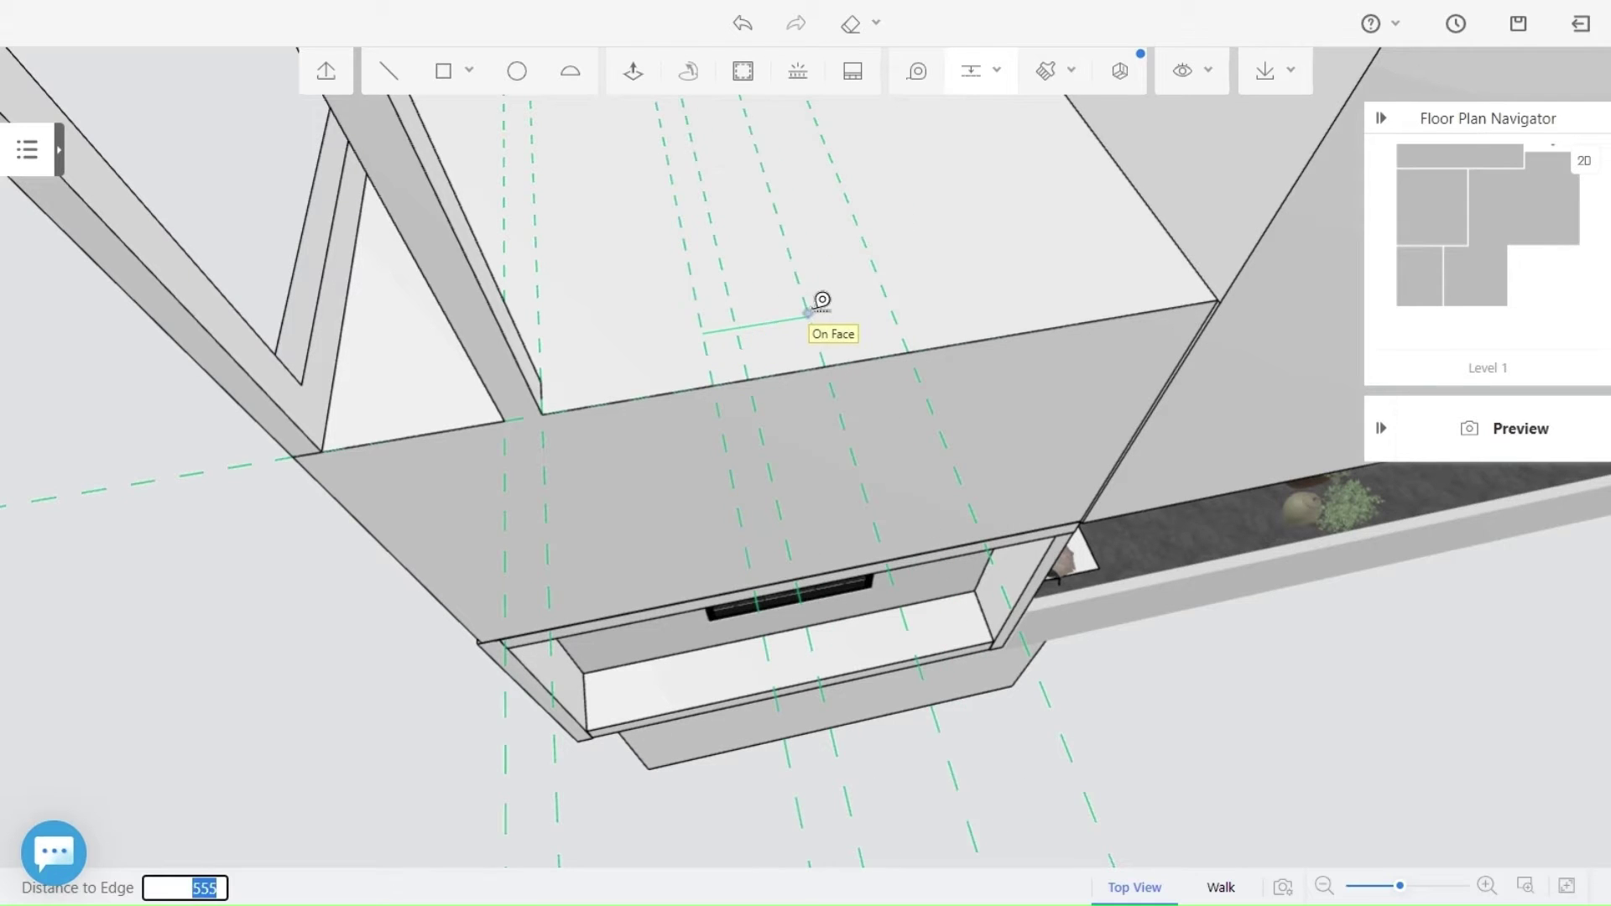
Place further paired guide lines across the roof for more columns, spacing the guides of each pair 175 apart.
text(175)
key(Return)
click(1082, 306)
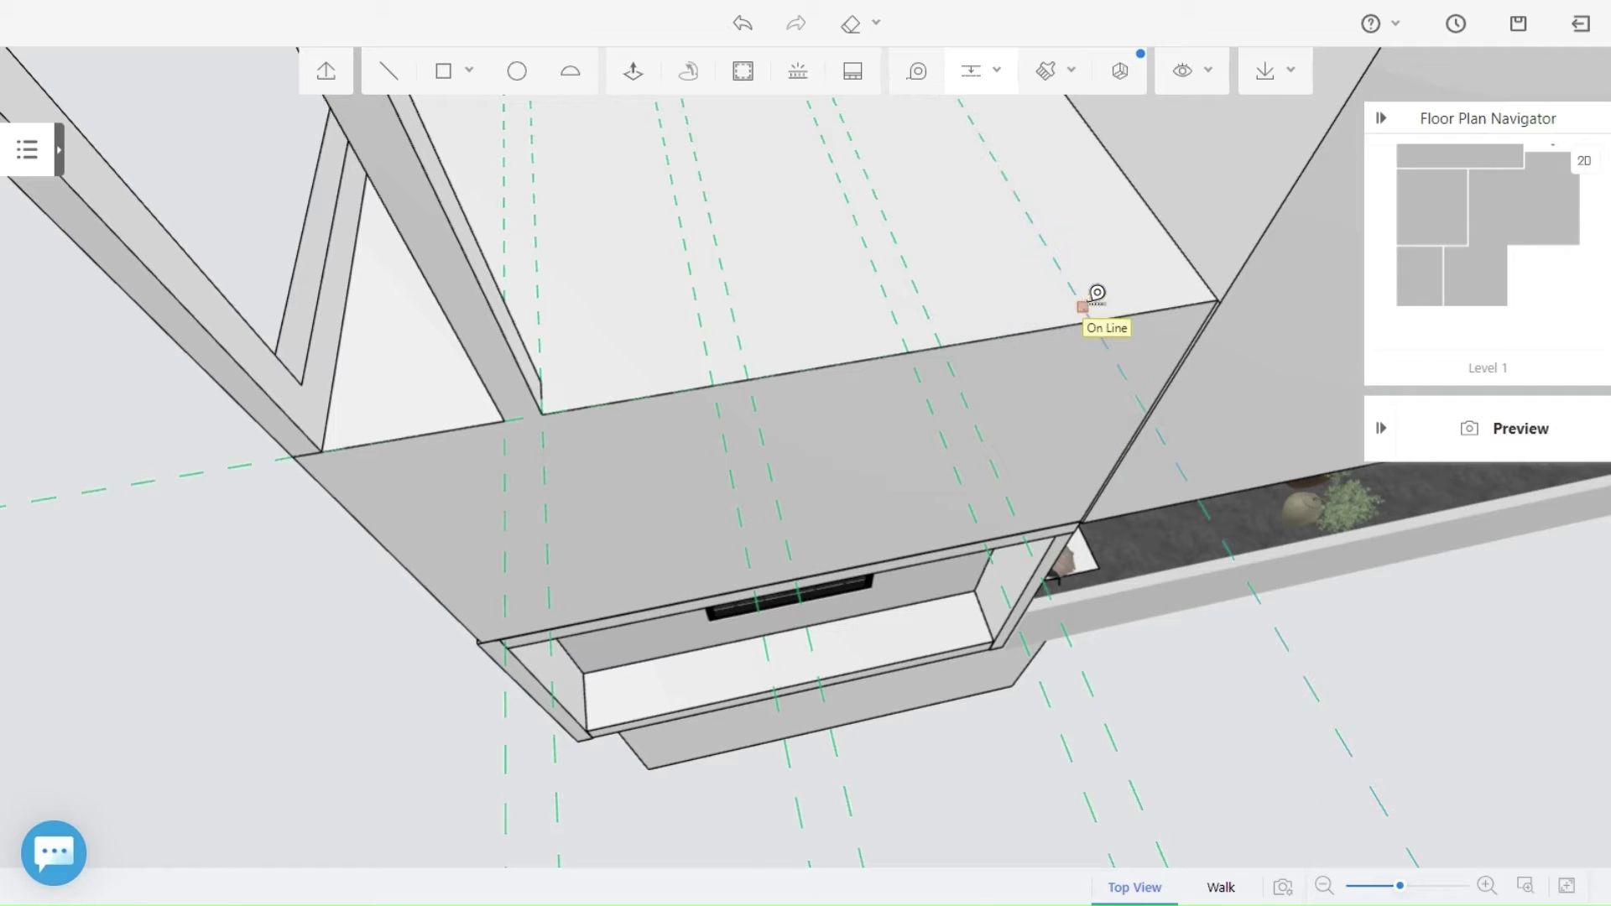
text(175)
key(Return)
key(Escape)
Place a guide line parallel to the kitchen roof's front edge, in line with the existing column's inner corner.
scroll(672, 626, down, 5)
drag(611, 768, 781, 451)
drag(922, 315, 854, 447)
scroll(752, 435, up, 4)
right_drag(751, 435, 672, 356)
scroll(722, 408, up, 4)
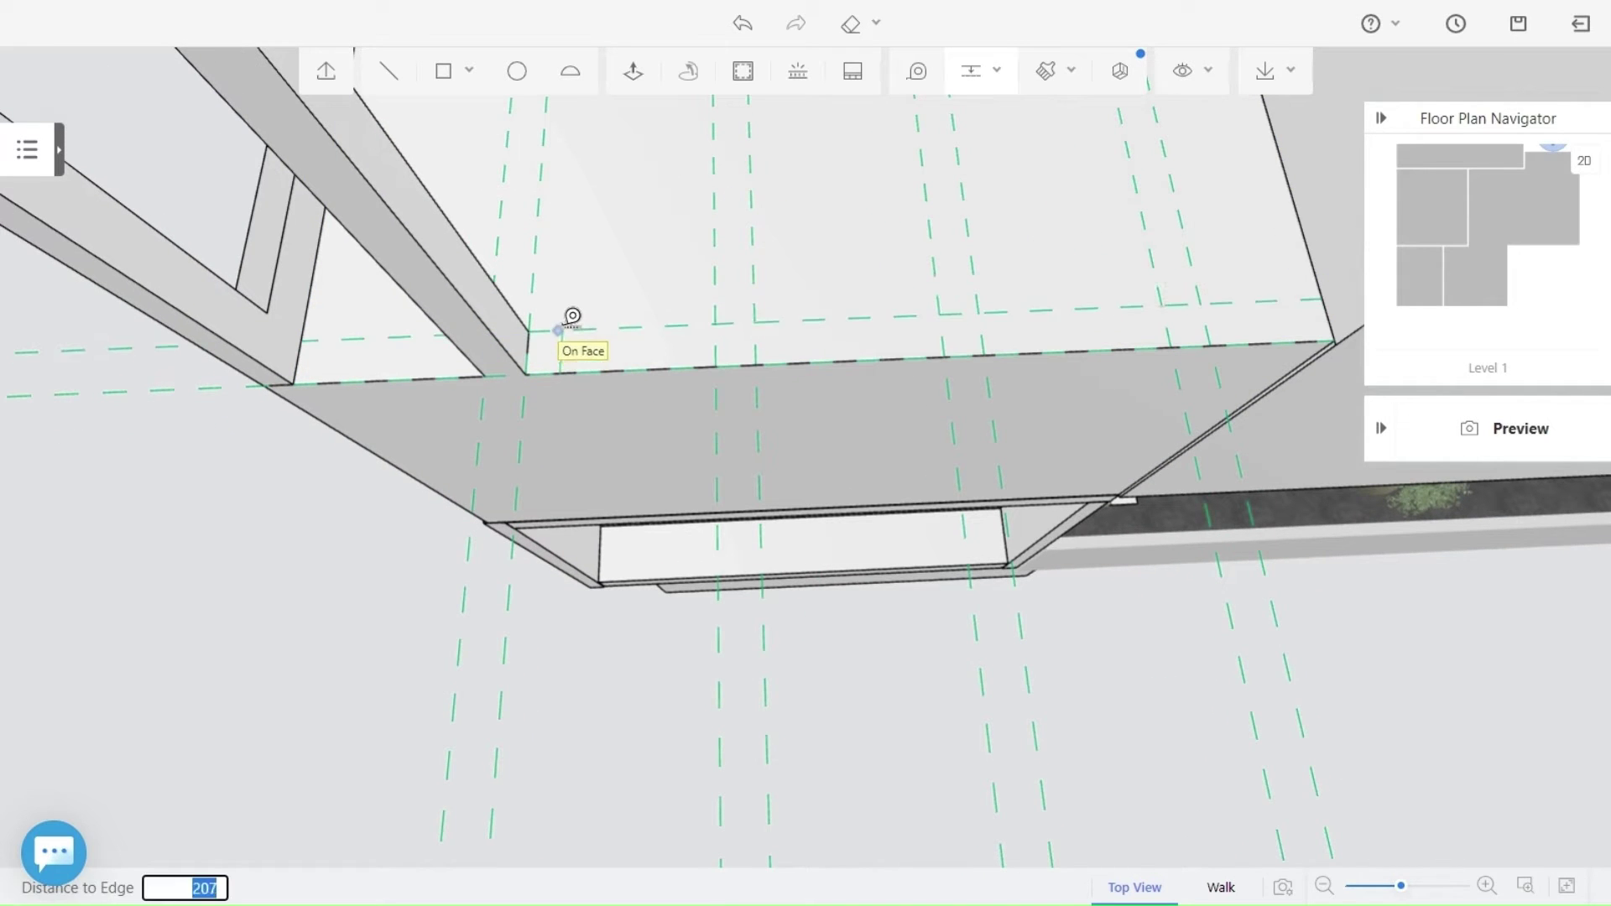
drag(555, 332, 546, 328)
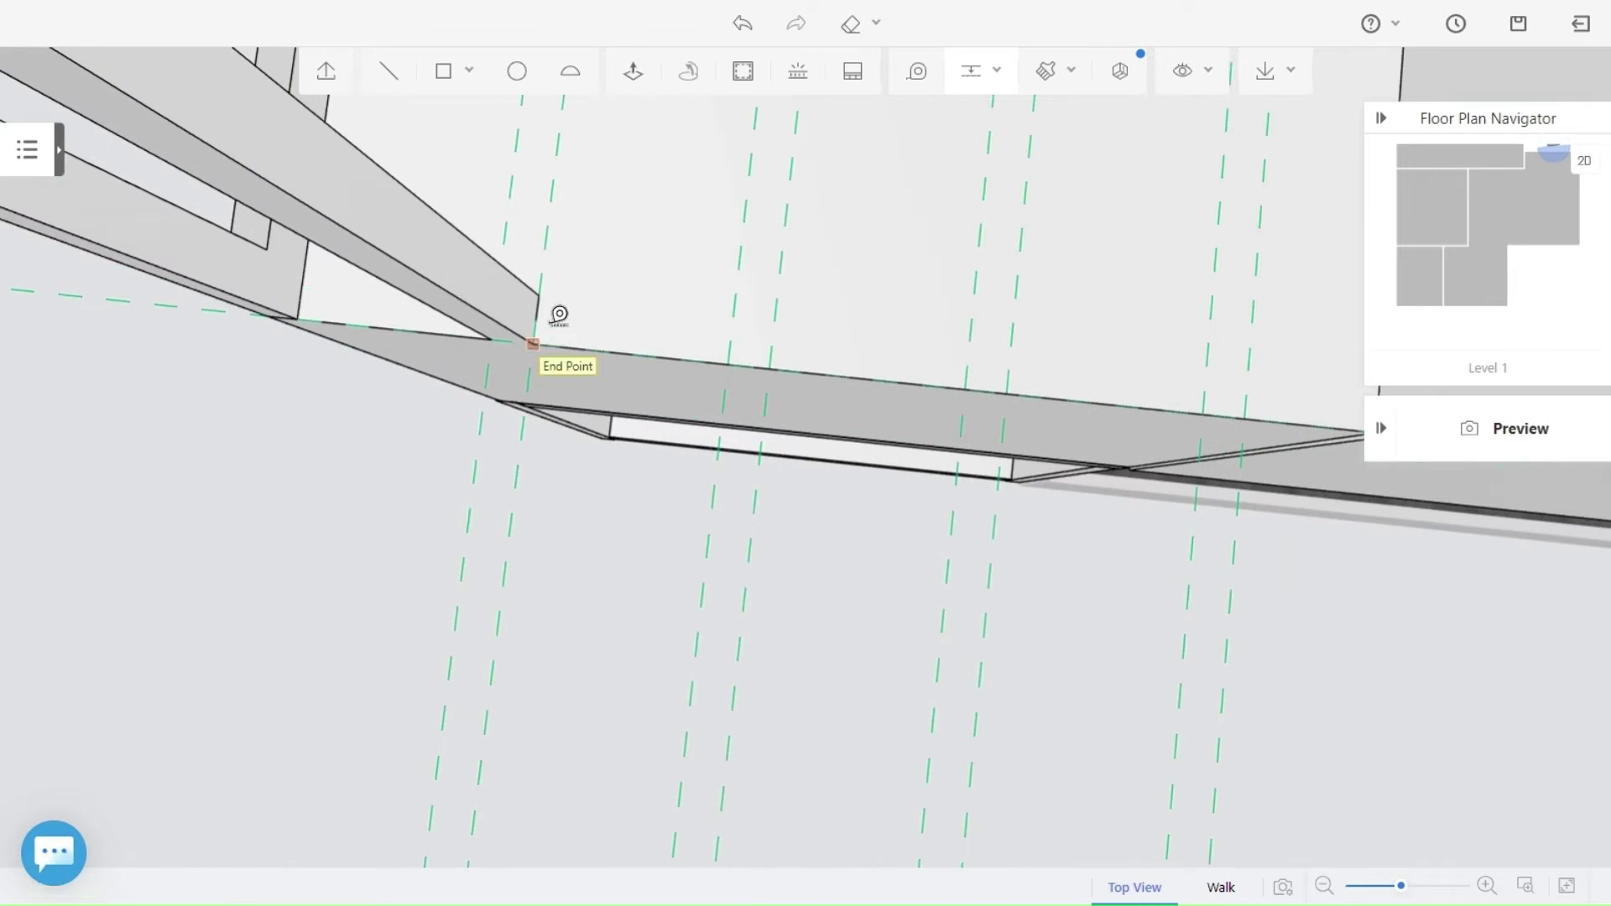
click(560, 295)
key(Escape)
Draw three rectangular column footprints along the kitchen roof's front edge, each between a pair of guides and the inner guide.
drag(1041, 353, 740, 383)
middle_drag(1158, 335, 666, 137)
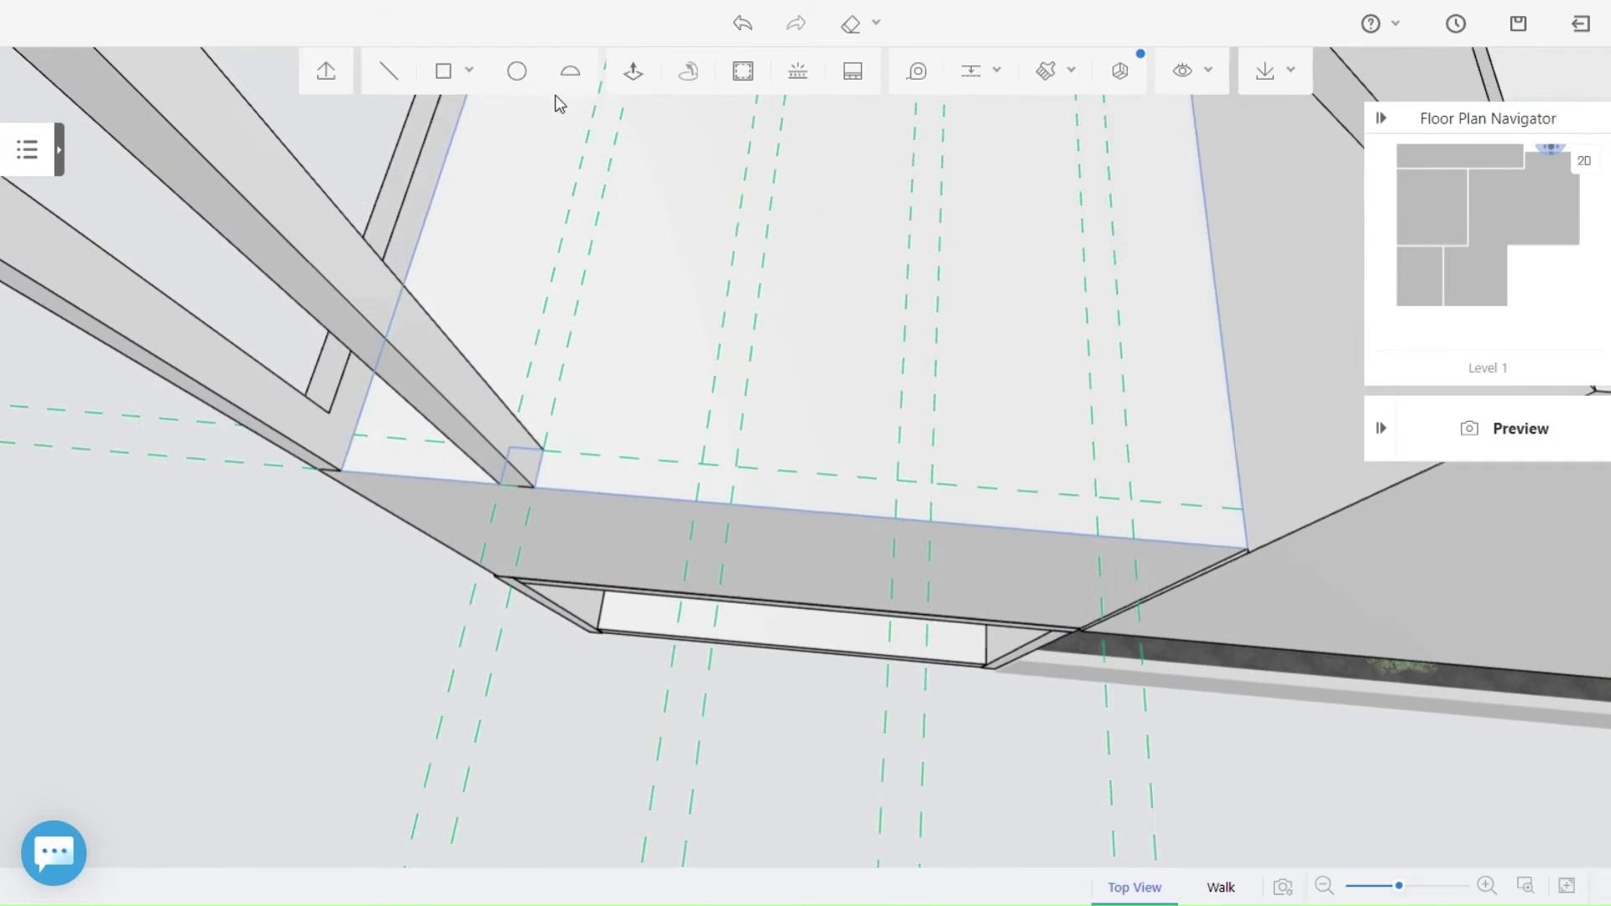
scroll(723, 500, up, 3)
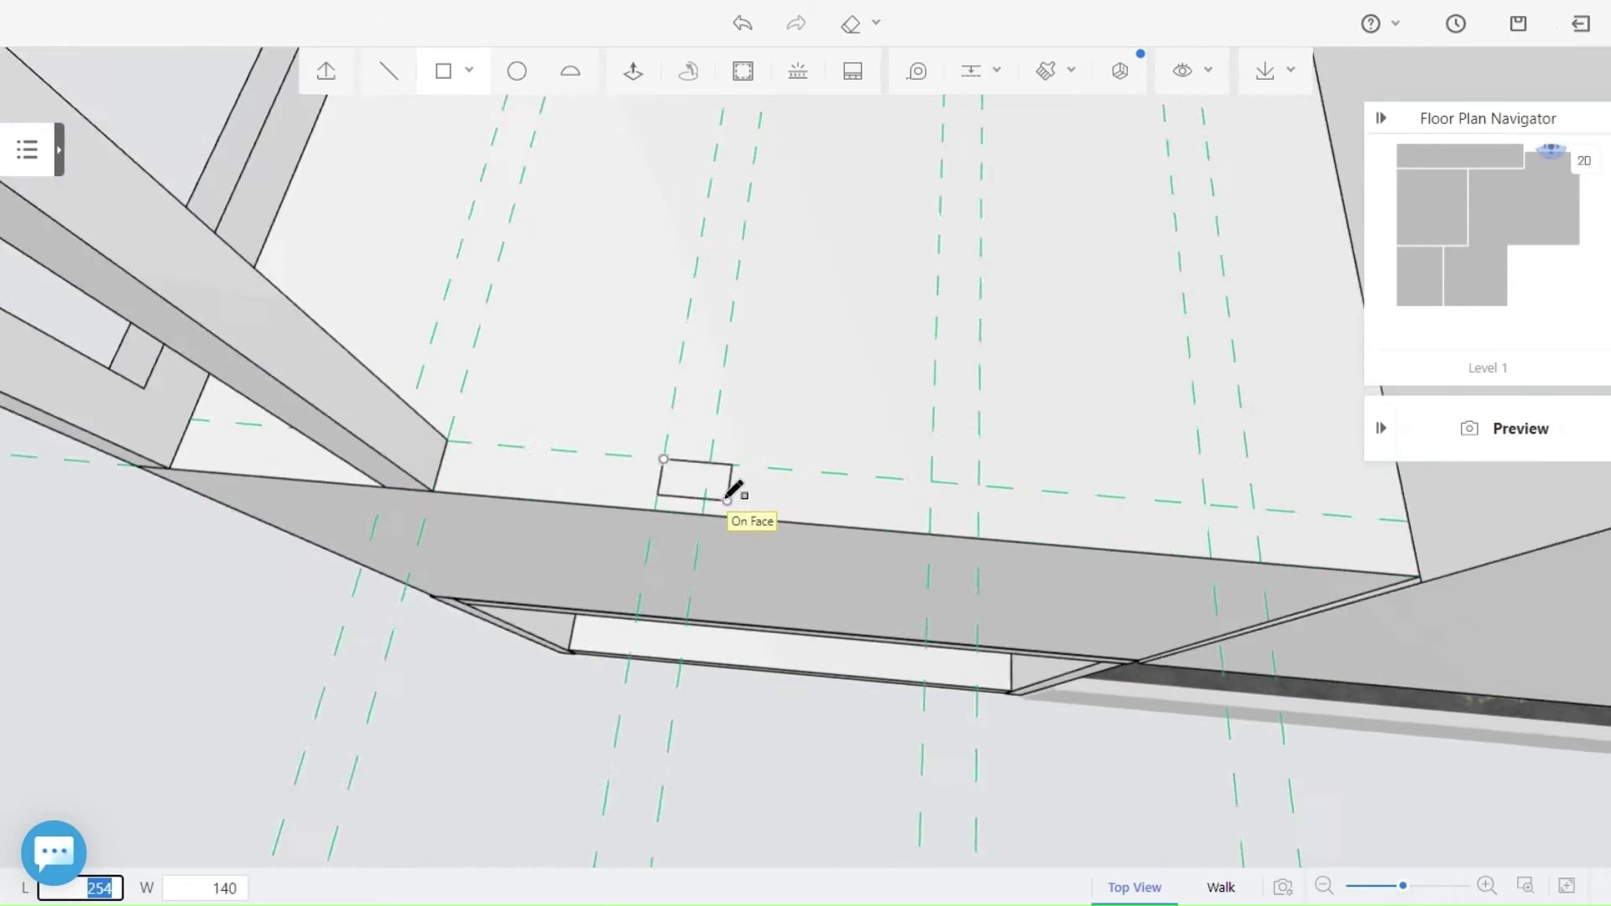
scroll(588, 537, up, 2)
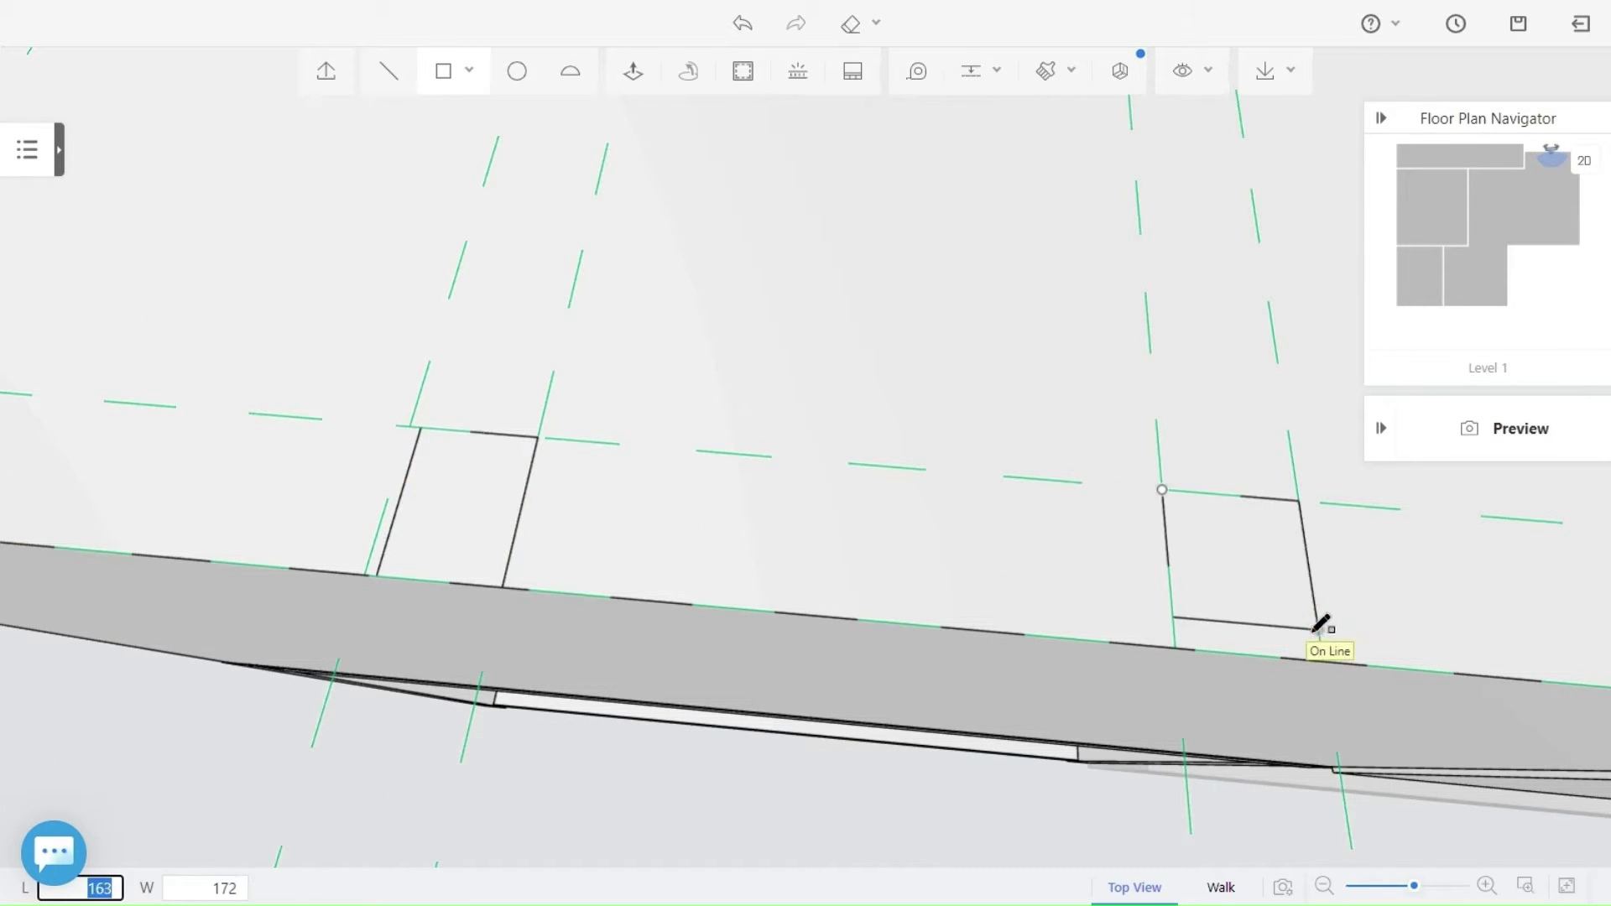
click(1323, 662)
right_drag(1323, 662, 726, 648)
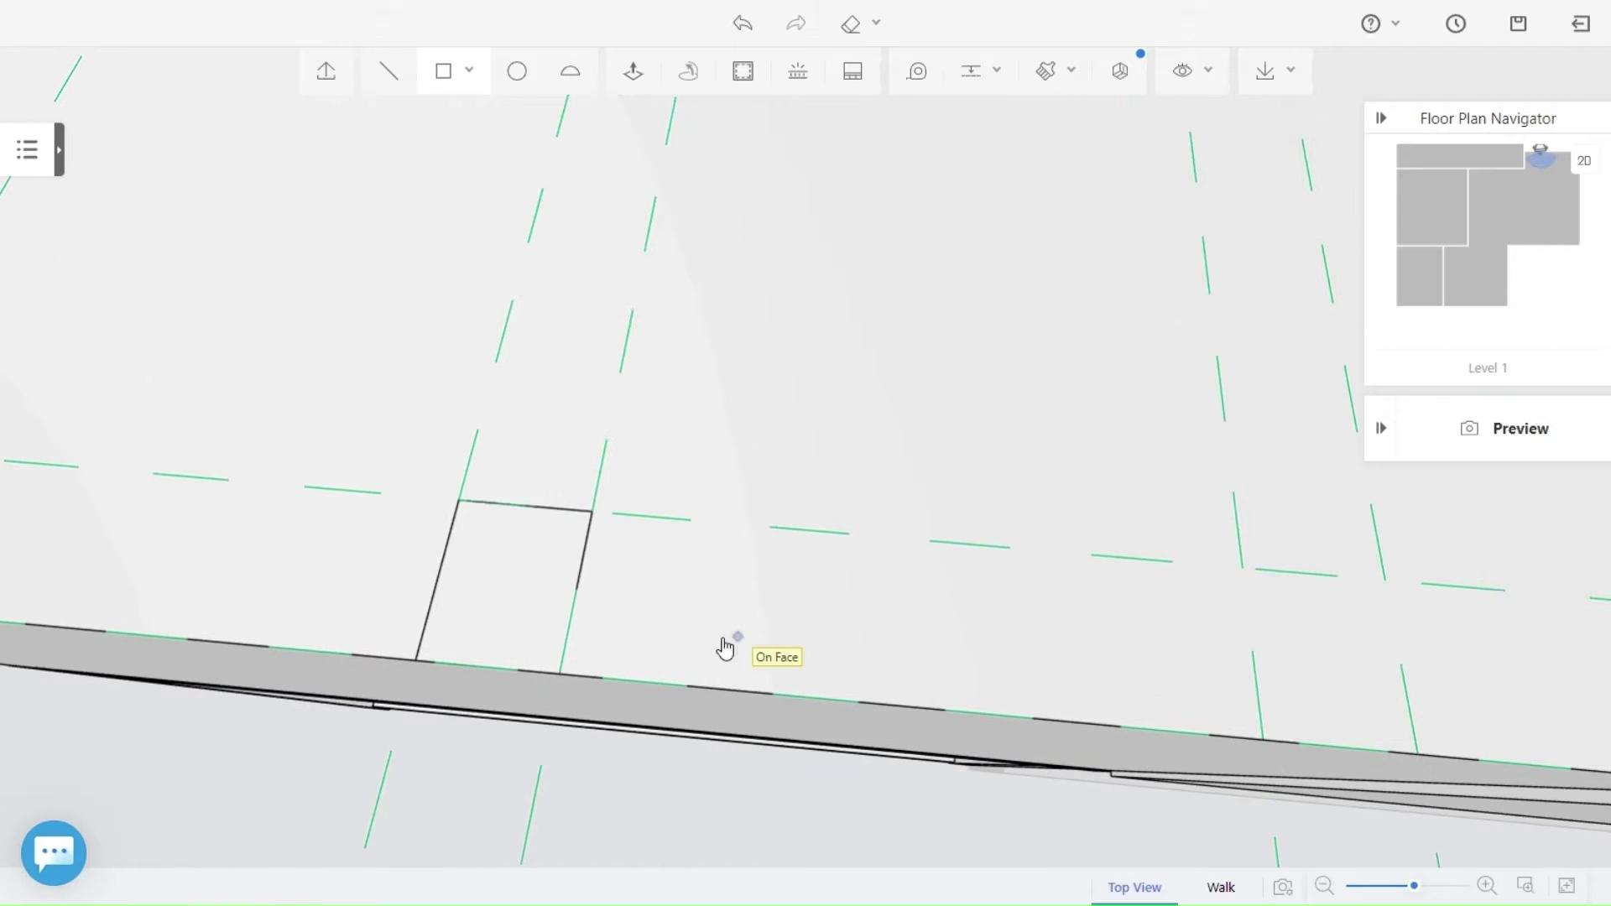
click(1424, 743)
right_drag(1322, 698, 1091, 650)
key(Escape)
Pull the first new column footprint up past the sloped beam to form a column.
scroll(537, 587, down, 2)
drag(503, 583, 741, 406)
click(633, 71)
click(551, 275)
scroll(563, 251, down, 5)
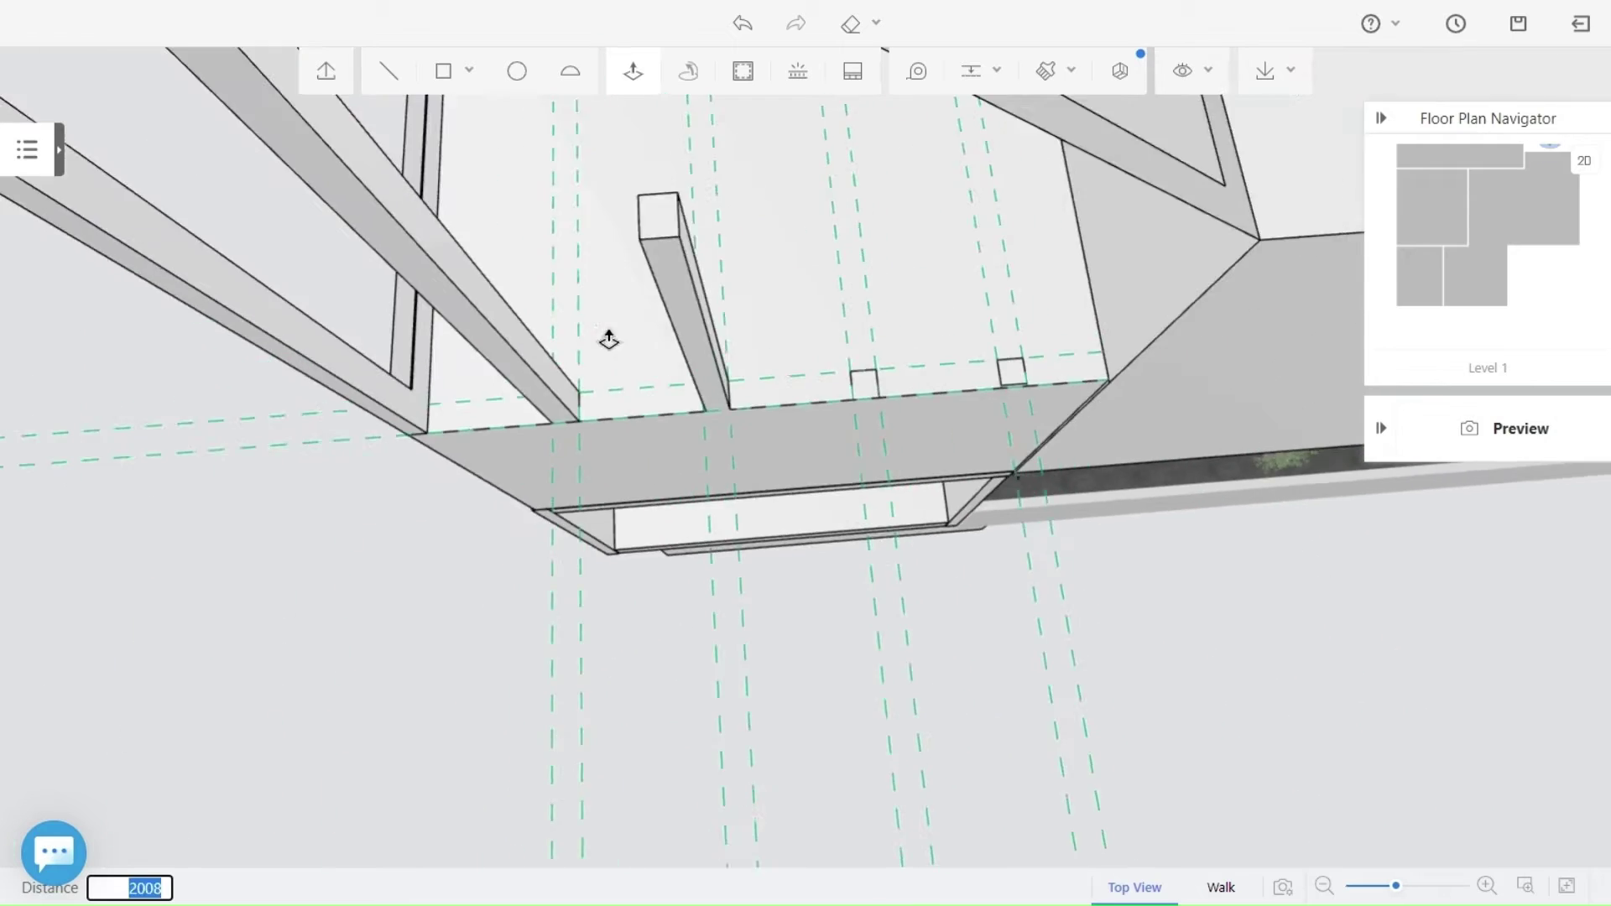
drag(564, 248, 672, 283)
scroll(672, 287, down, 3)
click(781, 173)
Raise the middle column footprint into a column reaching just above the sloped beam.
scroll(839, 438, up, 3)
drag(846, 394, 883, 394)
scroll(856, 403, up, 3)
click(884, 393)
scroll(856, 344, down, 5)
drag(838, 306, 865, 248)
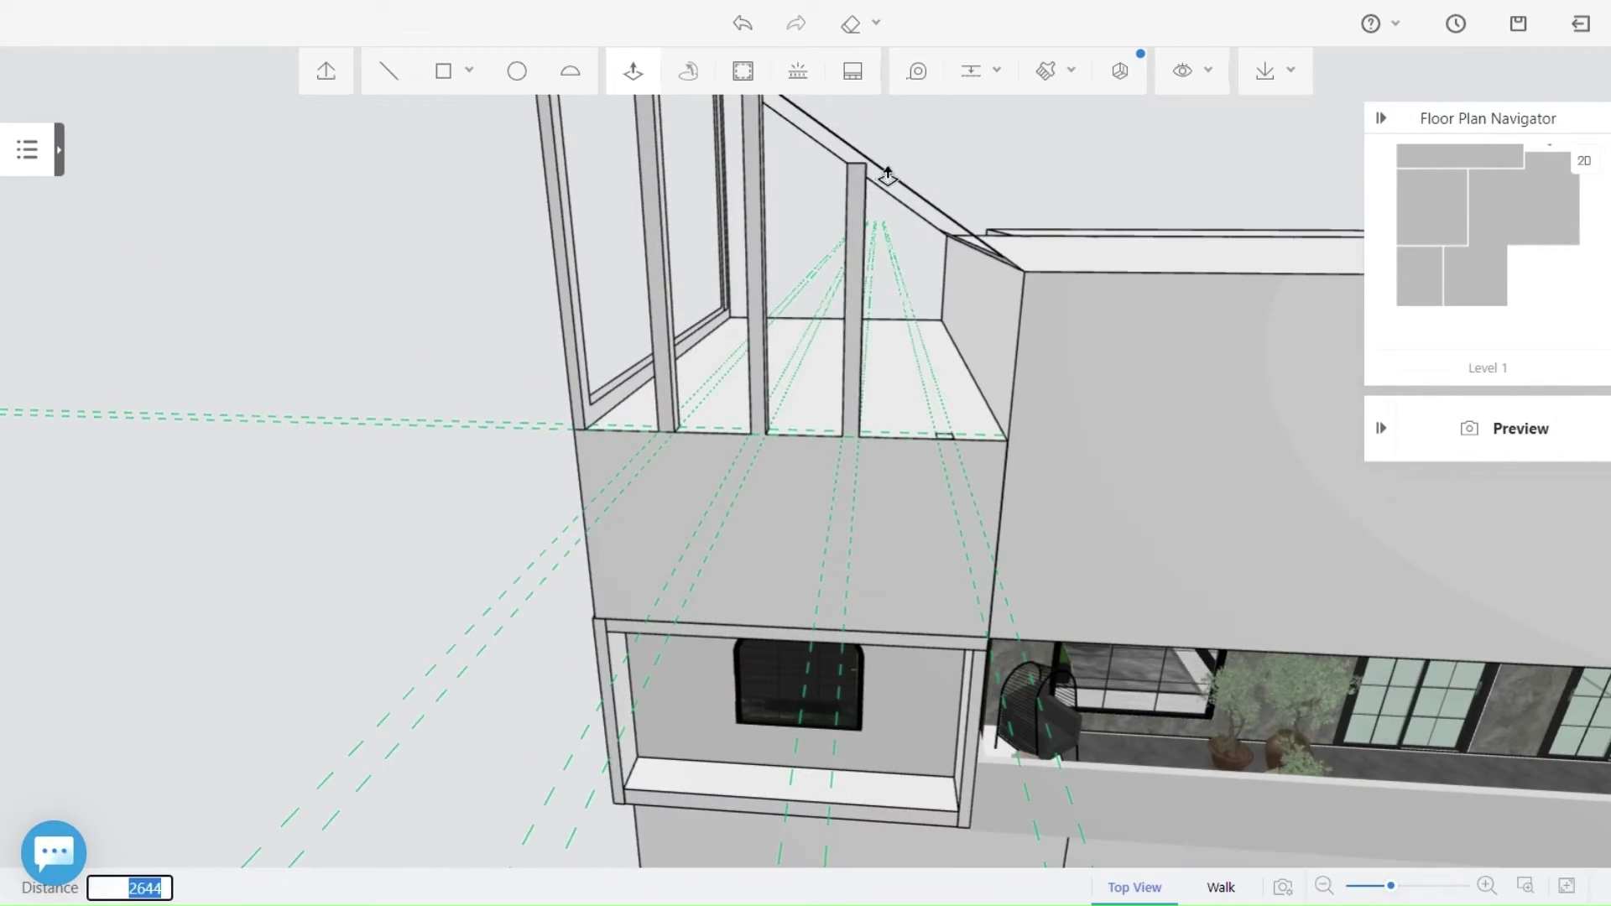
click(928, 151)
Raise the last footprint, nearest the main volume, into a column reaching above the sloped beam.
drag(921, 340, 910, 423)
scroll(914, 423, up, 4)
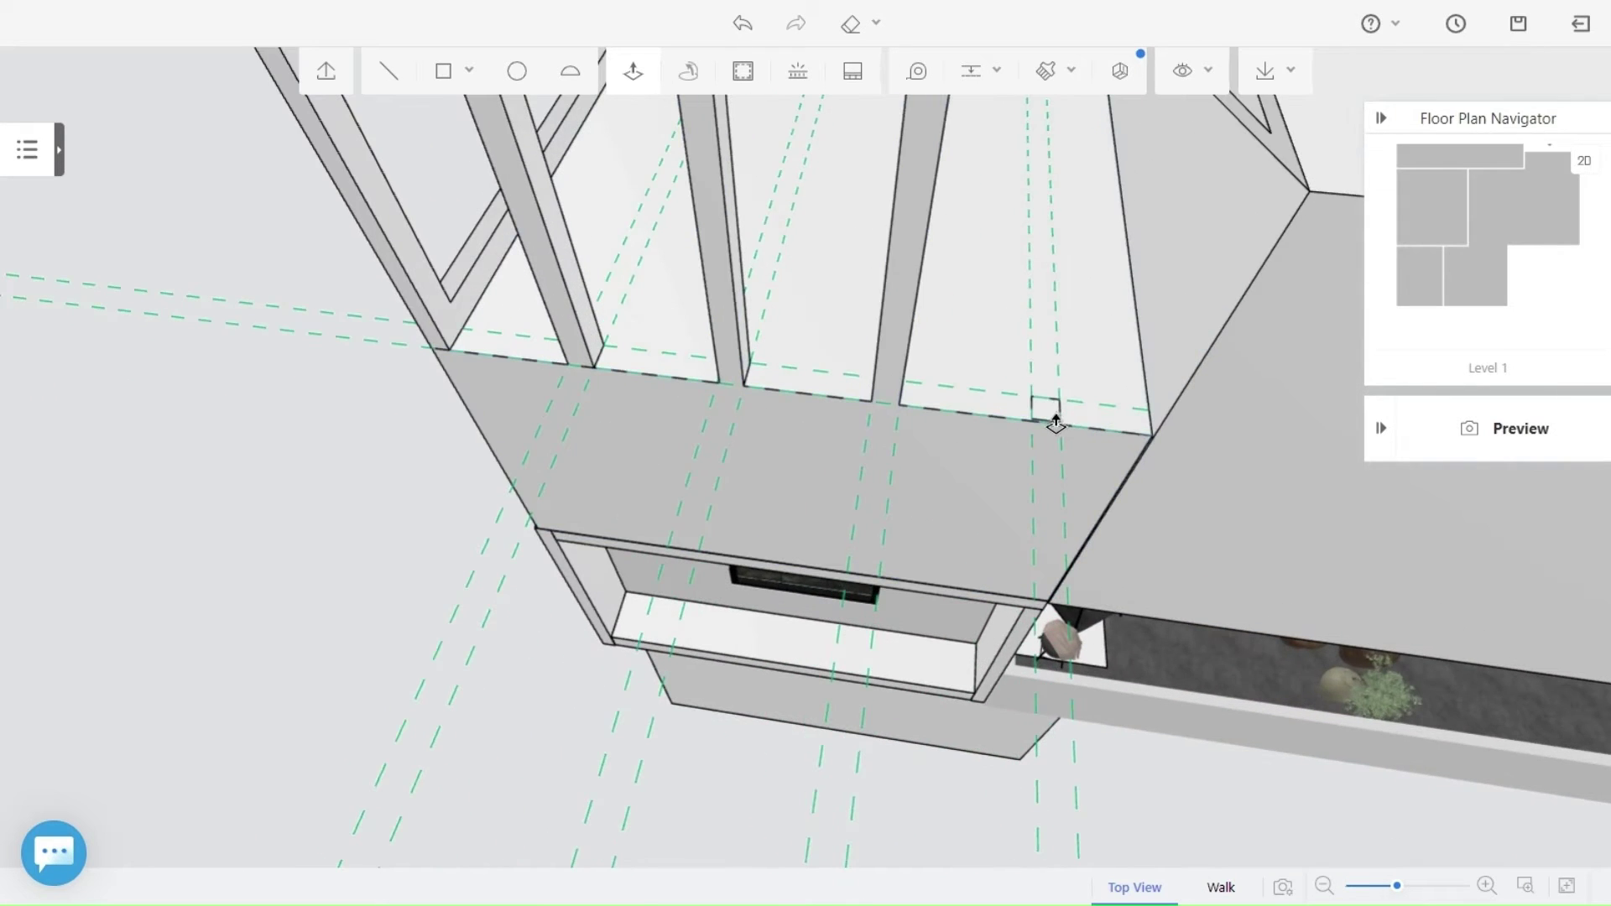
click(1049, 414)
scroll(1024, 424, down, 2)
middle_drag(1004, 432, 1013, 369)
key(Escape)
Pull the outer face of the column nearest the main volume flush with the kitchen roof's front edge.
middle_drag(865, 475, 715, 583)
scroll(615, 496, up, 5)
scroll(671, 470, up, 2)
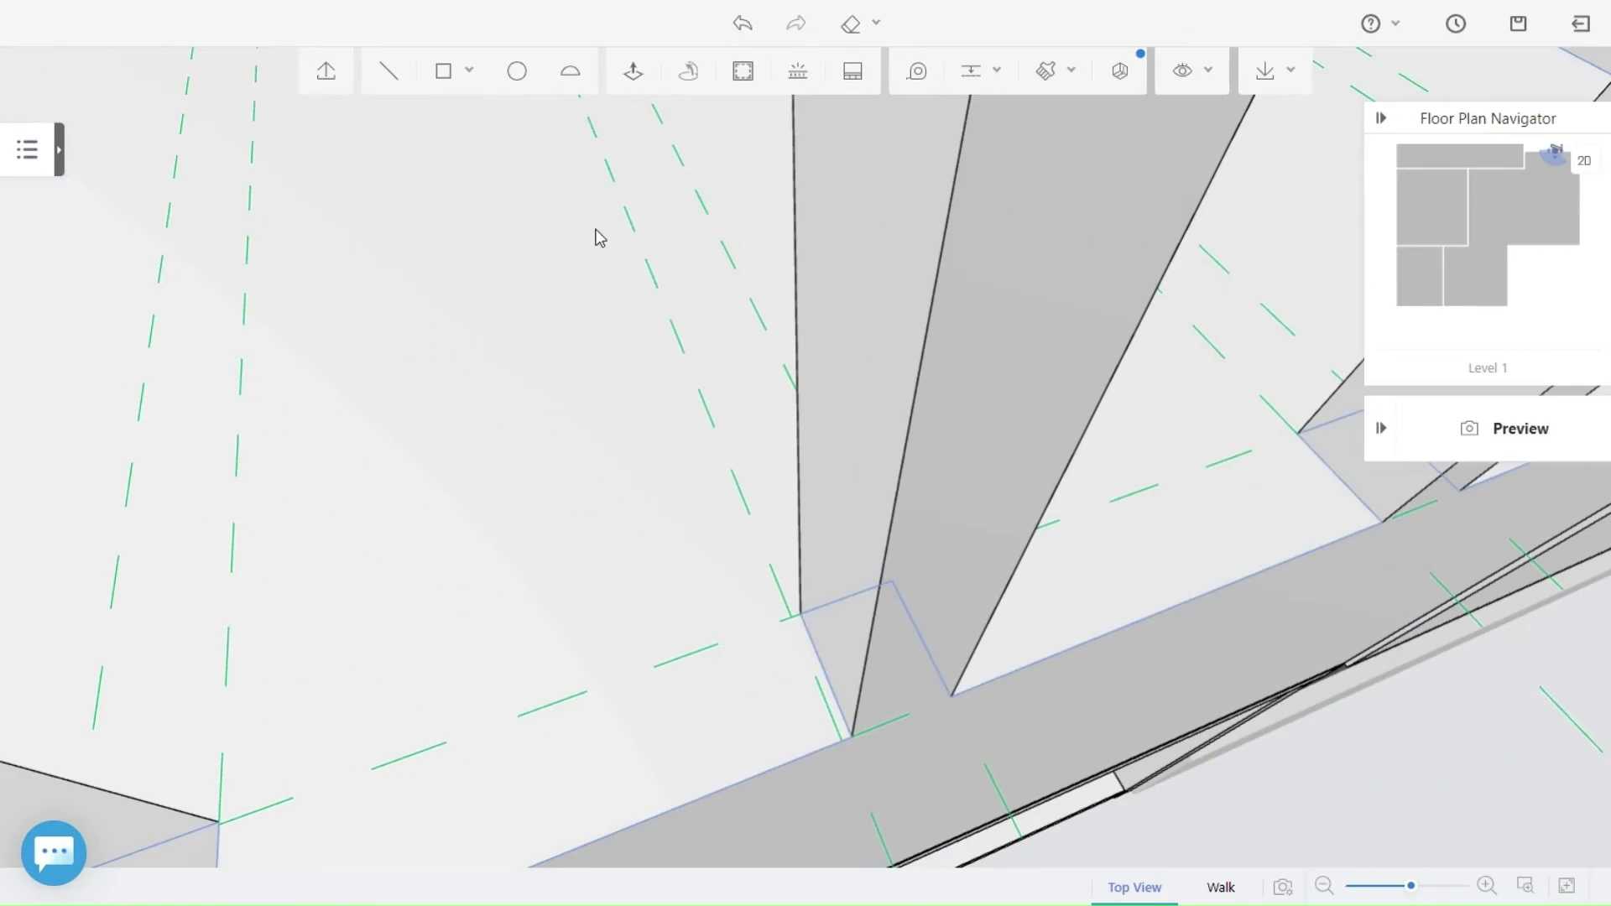
click(824, 662)
middle_drag(993, 559, 843, 586)
middle_drag(1032, 479, 943, 511)
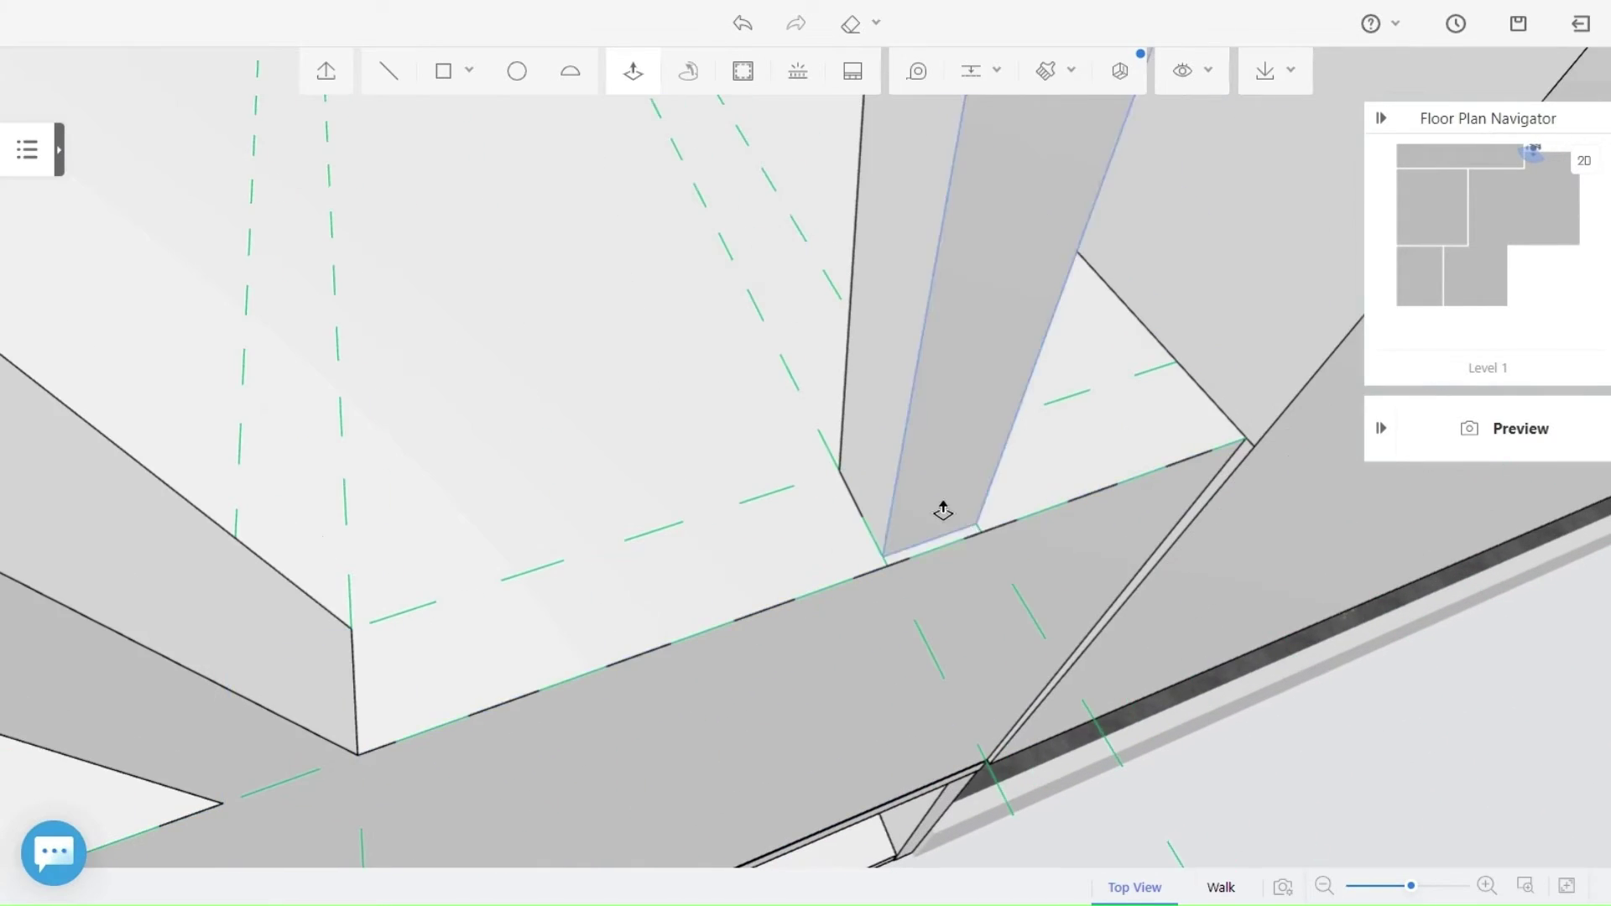
key(Escape)
Split the tallest new column's front face with a line along the sloped beam's lower edge.
scroll(758, 589, down, 6)
middle_drag(642, 466, 640, 508)
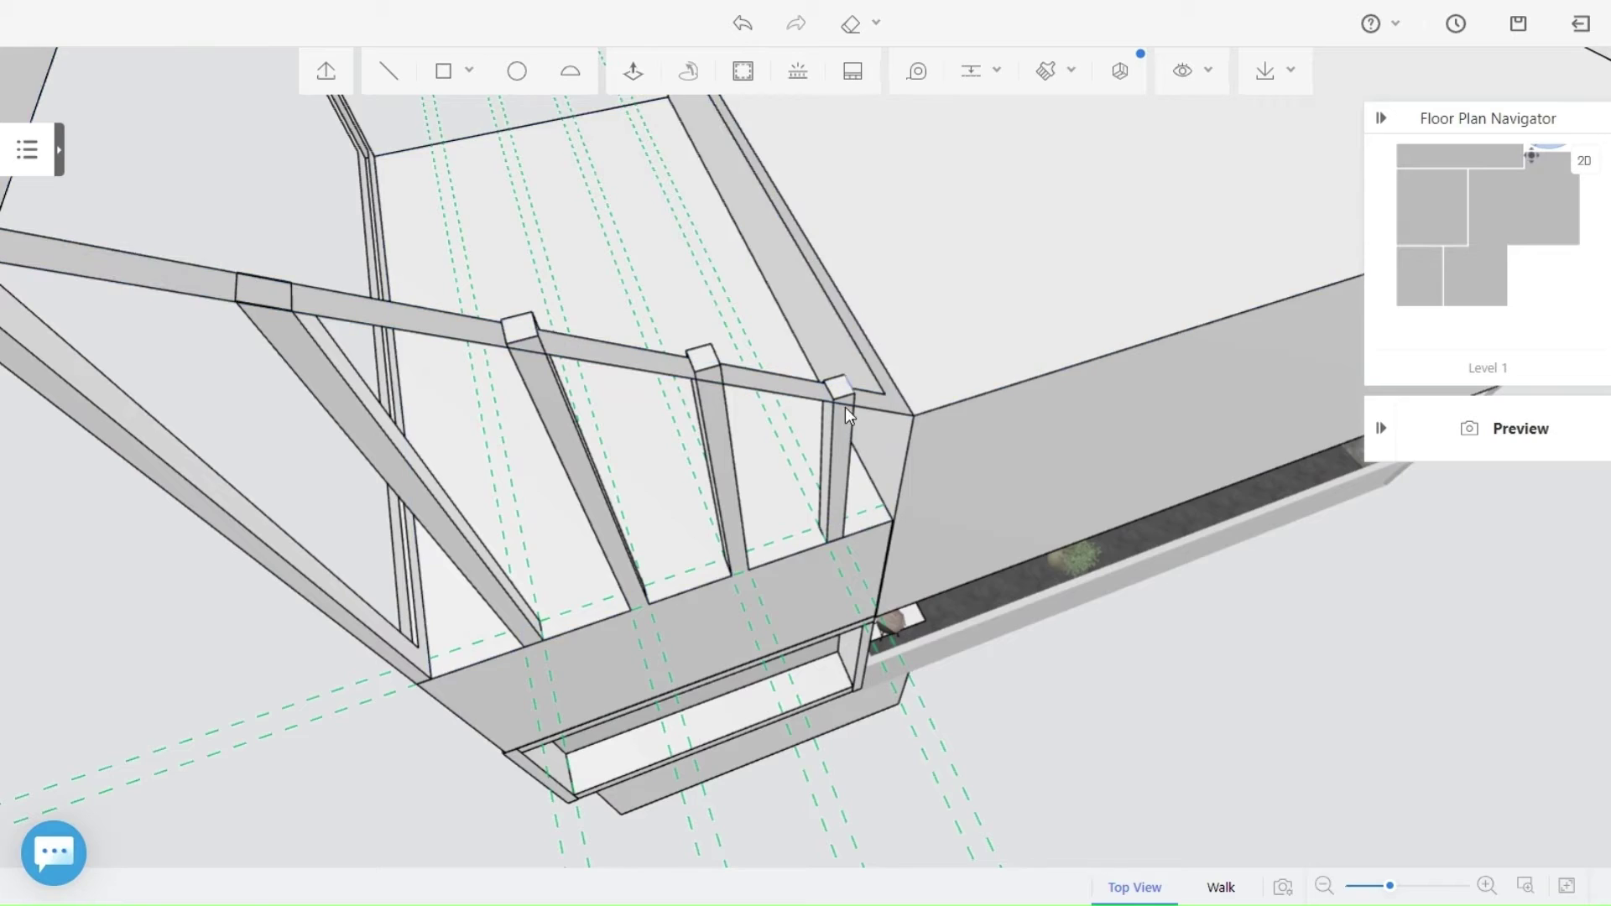
scroll(471, 349, up, 5)
scroll(684, 474, up, 3)
click(409, 71)
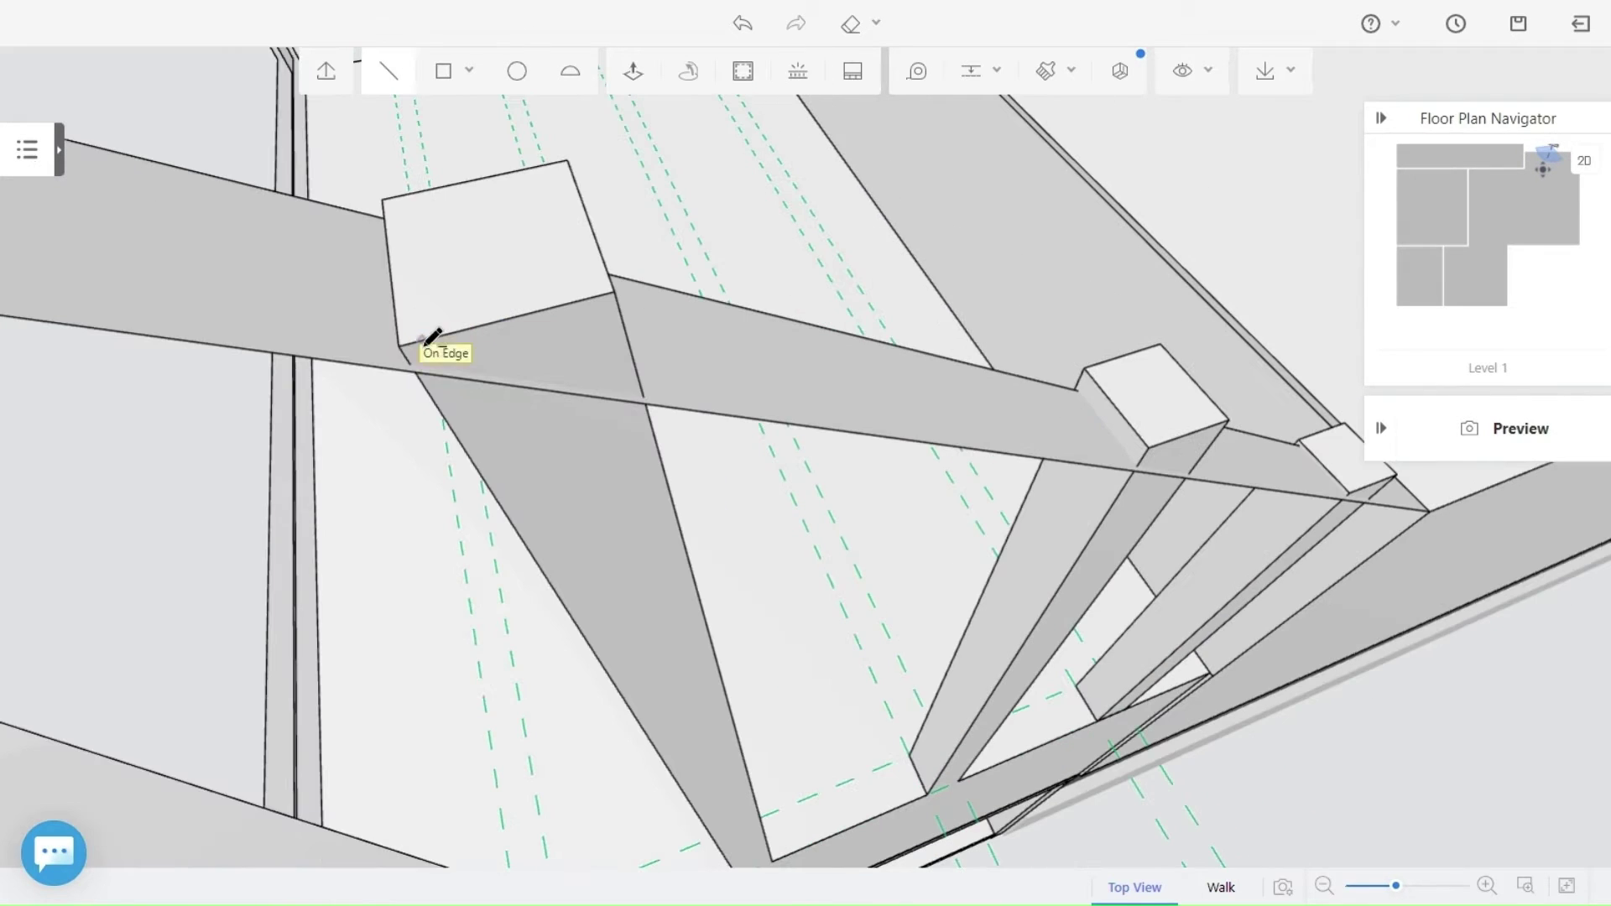
scroll(403, 363, down, 2)
mouse_move(493, 370)
middle_down()
mouse_move(501, 406)
mouse_move(453, 410)
mouse_move(310, 377)
mouse_move(324, 345)
mouse_move(565, 353)
mouse_move(489, 394)
middle_up()
key(r)
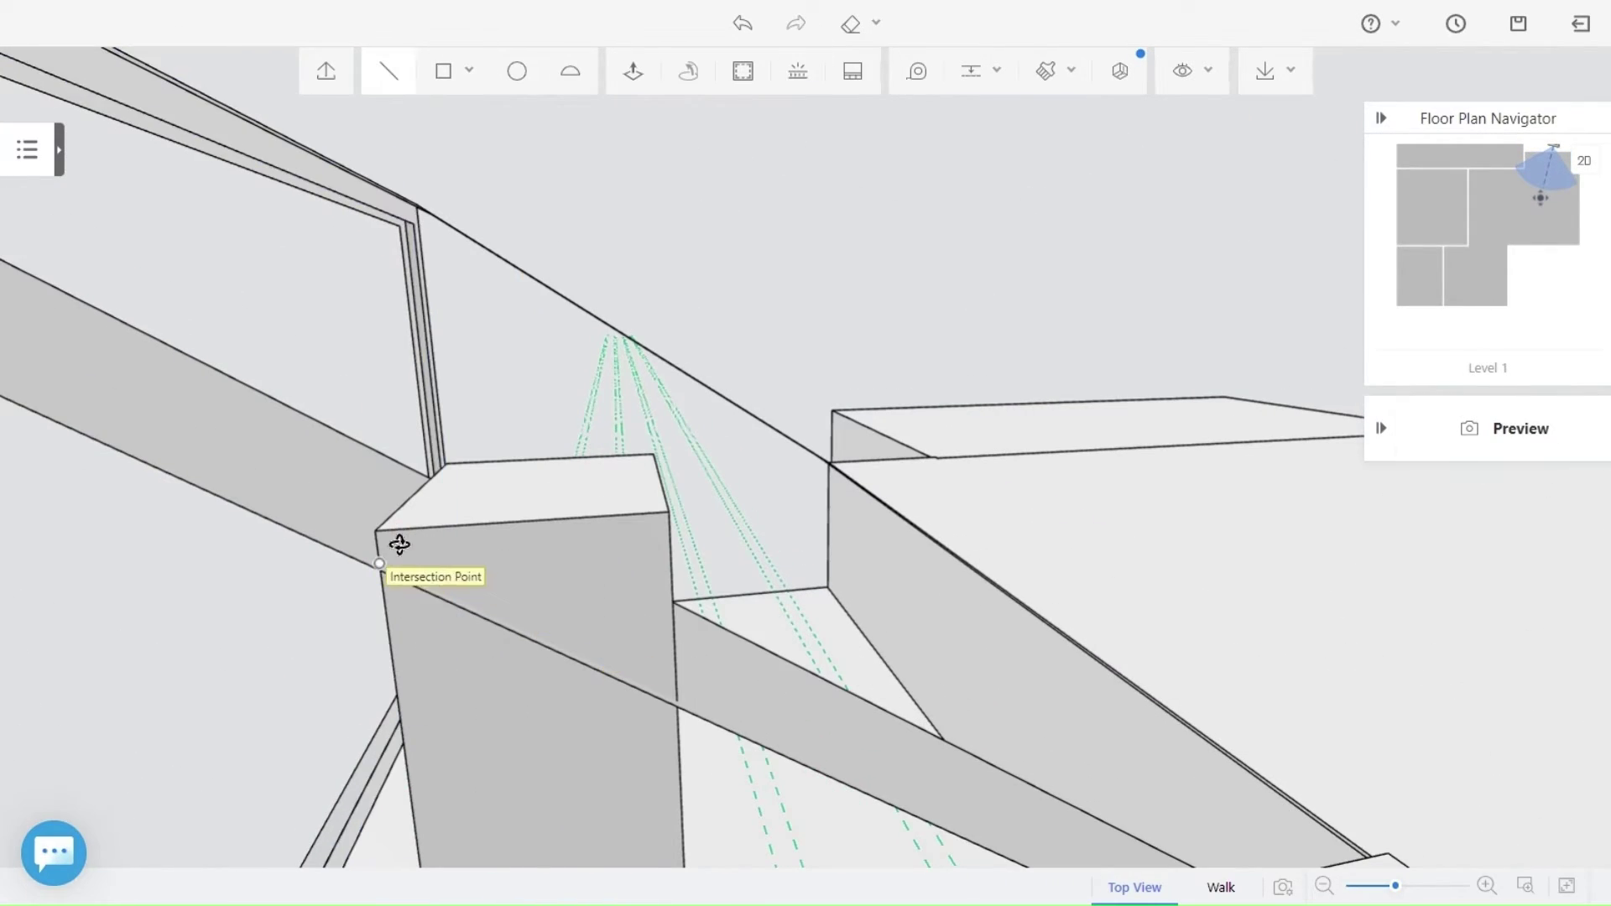
Split the new columns' inner faces along the sloped beam and delete the surplus pieces projecting above it.
middle_drag(596, 600, 349, 251)
key(ctrl+s)
key(l)
click(597, 512)
click(318, 708)
key(Escape)
click(522, 536)
key(Delete)
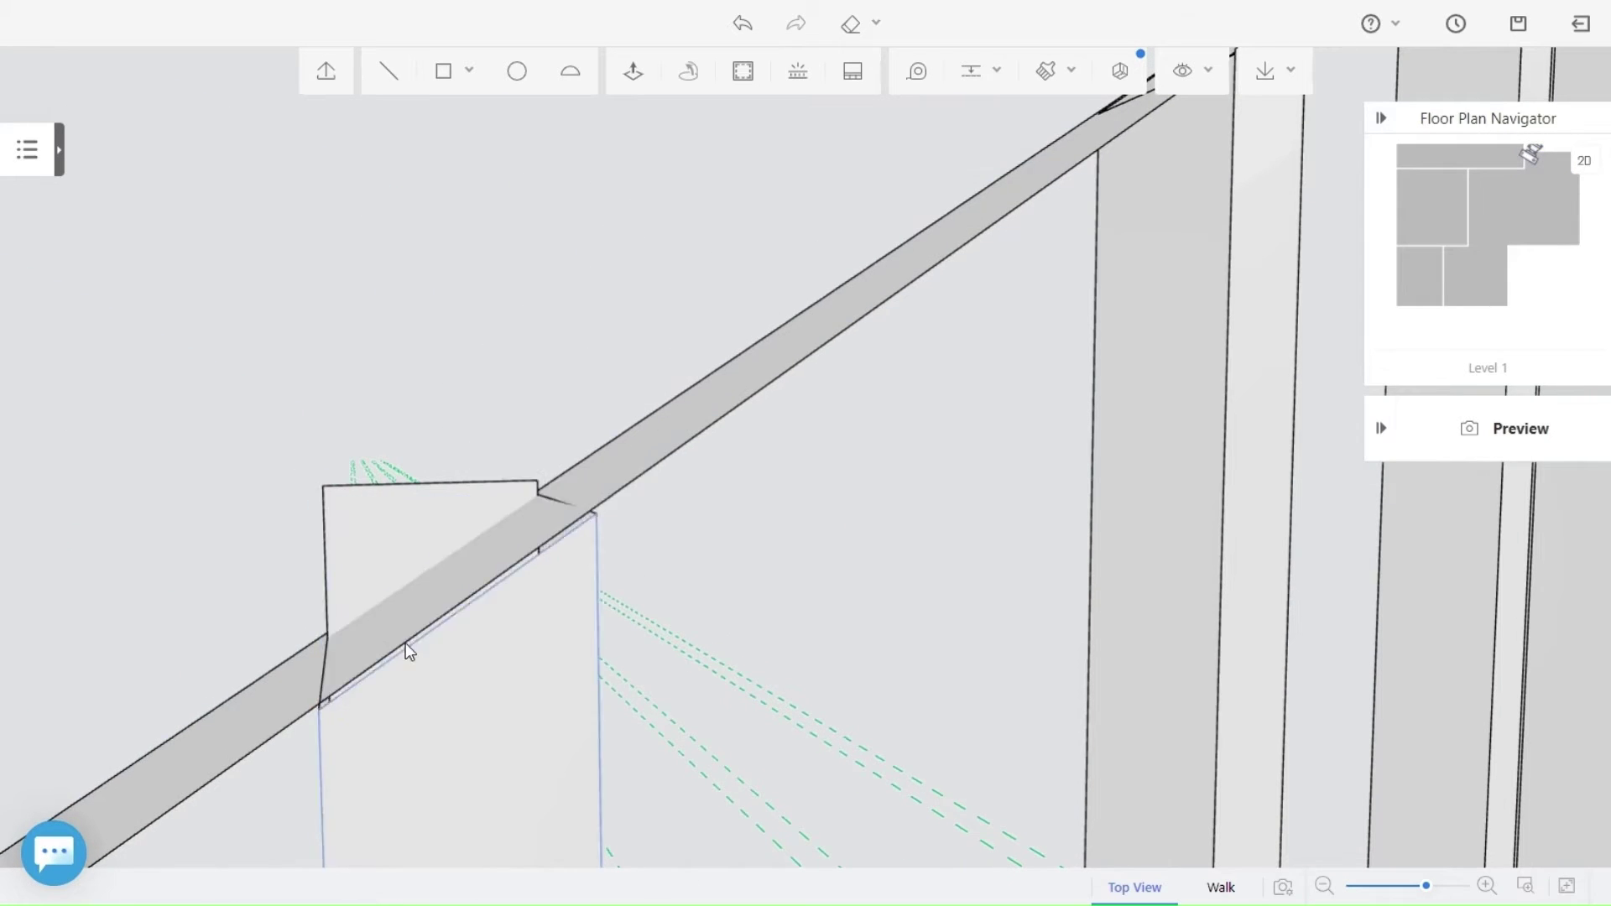
middle_drag(628, 562, 587, 617)
click(271, 634)
mouse_move(344, 575)
middle_down()
mouse_move(632, 676)
mouse_move(859, 683)
mouse_move(641, 728)
mouse_move(667, 511)
mouse_move(954, 720)
middle_up()
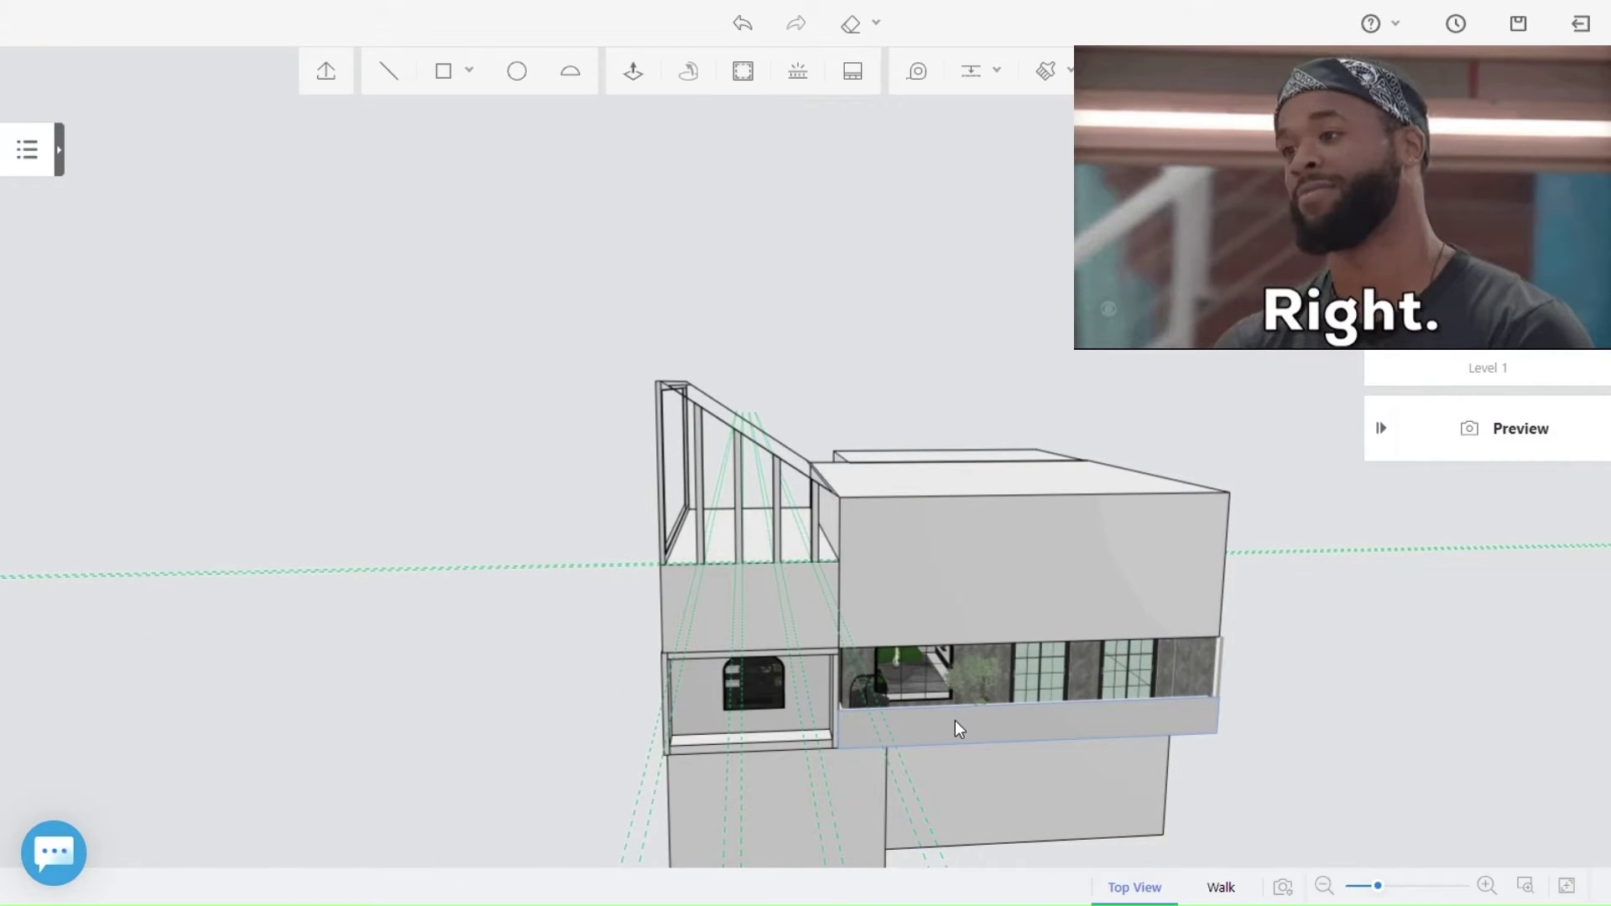
Clear all guide lines from the model.
scroll(859, 650, up, 2)
mouse_move(1111, 493)
middle_down()
mouse_move(967, 490)
mouse_move(973, 537)
middle_up()
click(439, 77)
middle_drag(789, 370, 730, 509)
scroll(738, 501, up, 3)
click(997, 70)
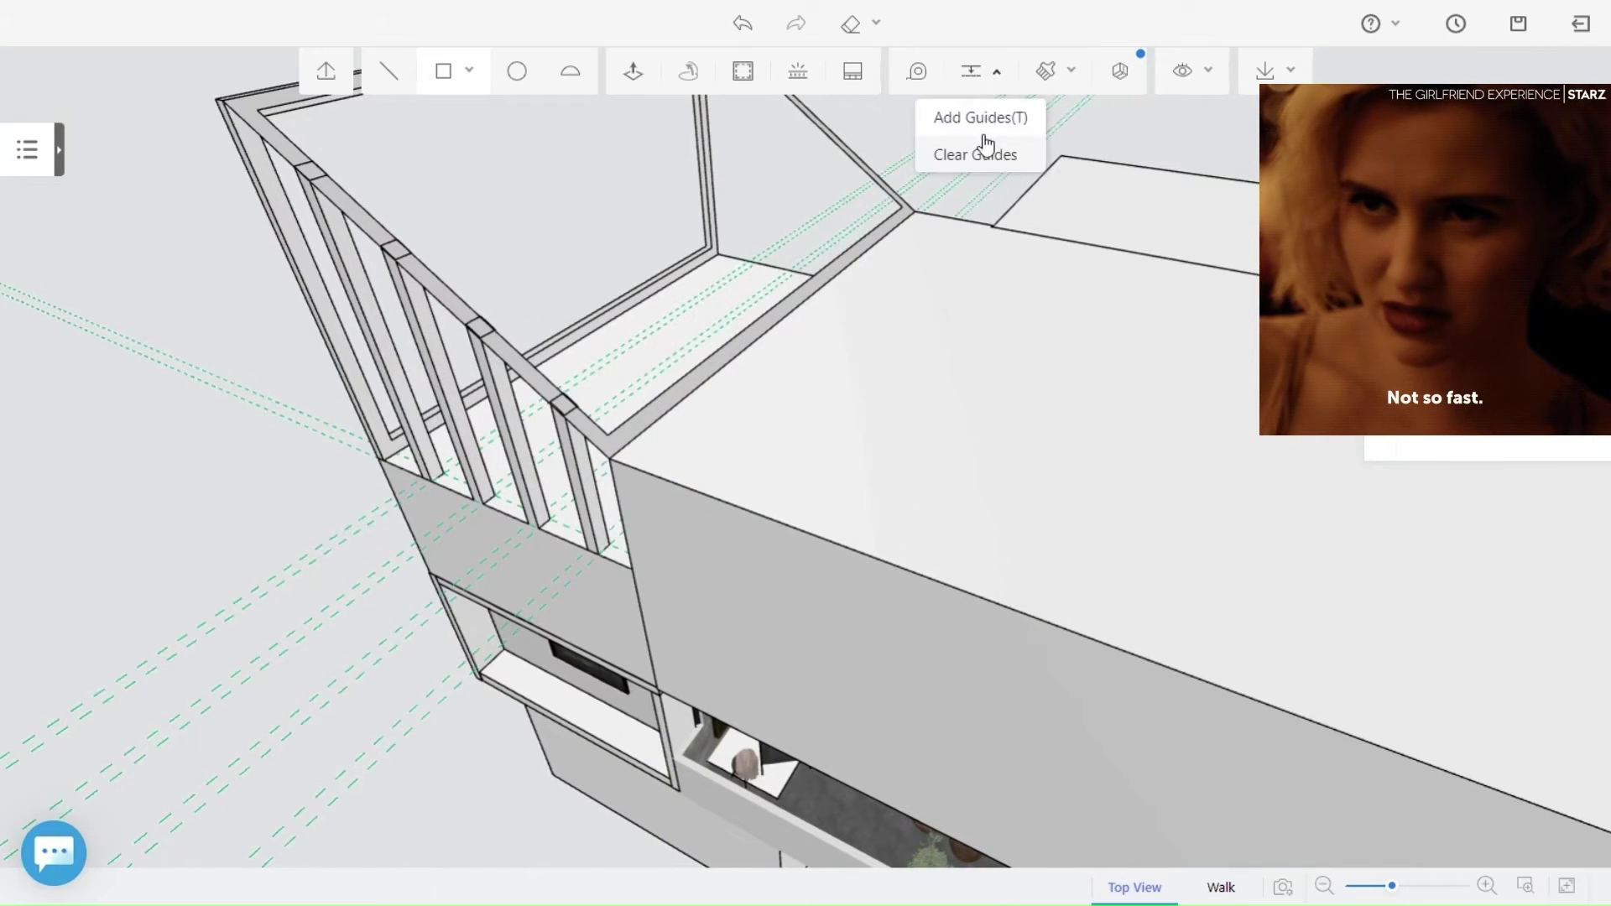
click(978, 155)
Draw a narrow rectangular strip along the main roof's front edge, starting beside the sloped frame.
click(628, 442)
middle_drag(1456, 743, 590, 385)
click(1049, 683)
Draw a matching strip along the adjoining side edge of the main roof and delete the line dividing the two strips.
middle_drag(1083, 394, 554, 159)
click(469, 70)
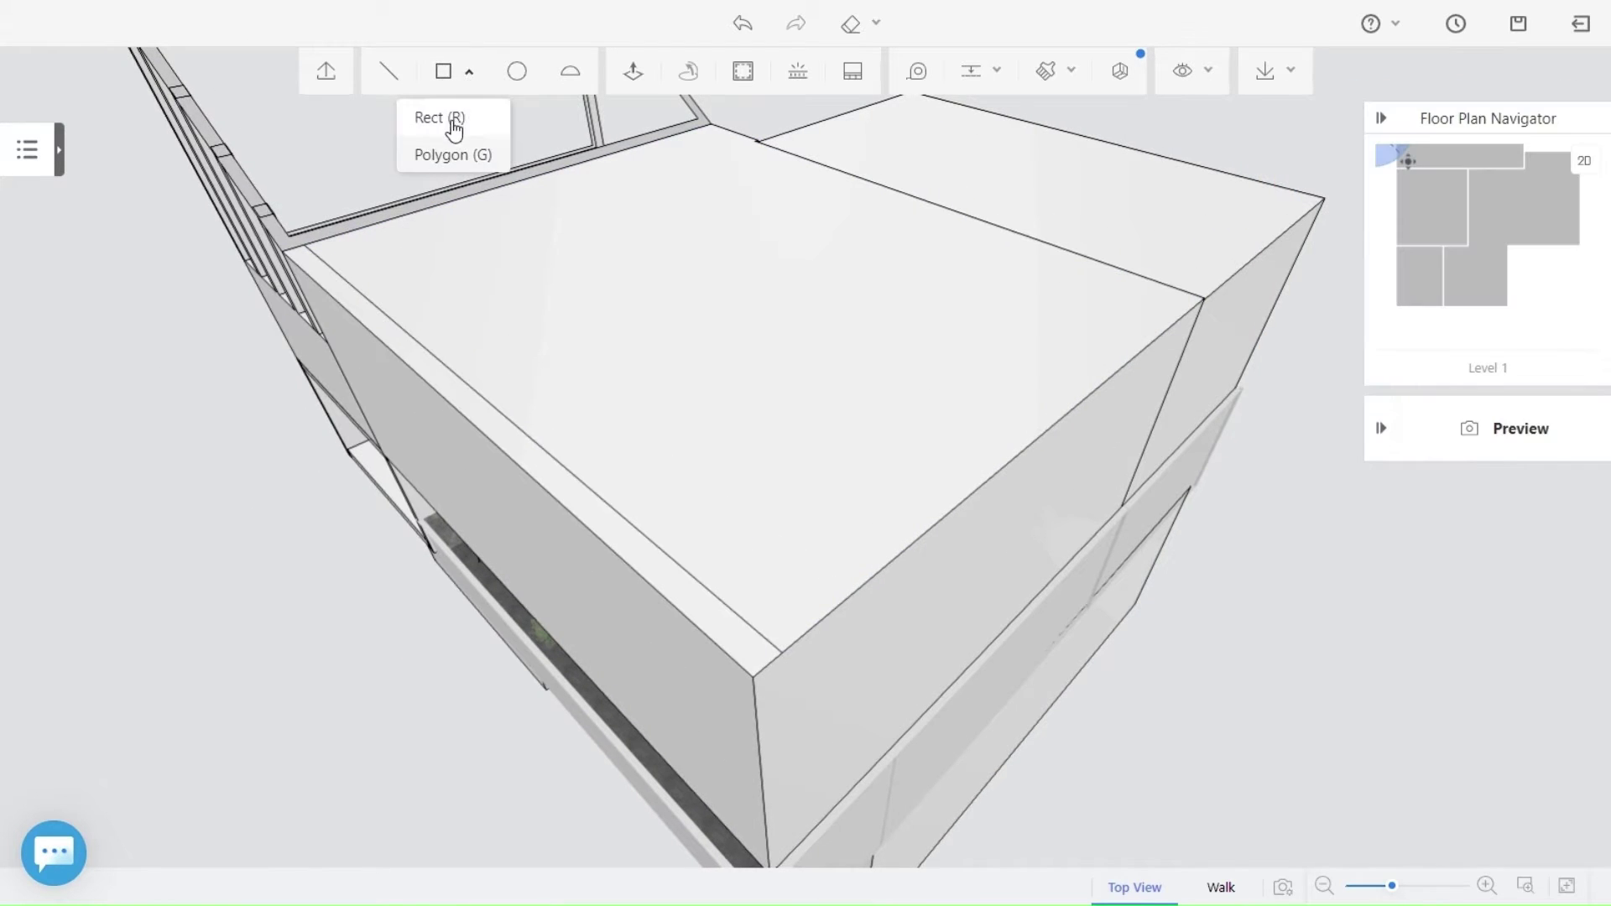
click(450, 126)
click(753, 626)
click(1205, 297)
key(Escape)
click(768, 640)
key(Delete)
Pull the L-shaped strip on the main roof upward to form a parapet wall.
click(633, 70)
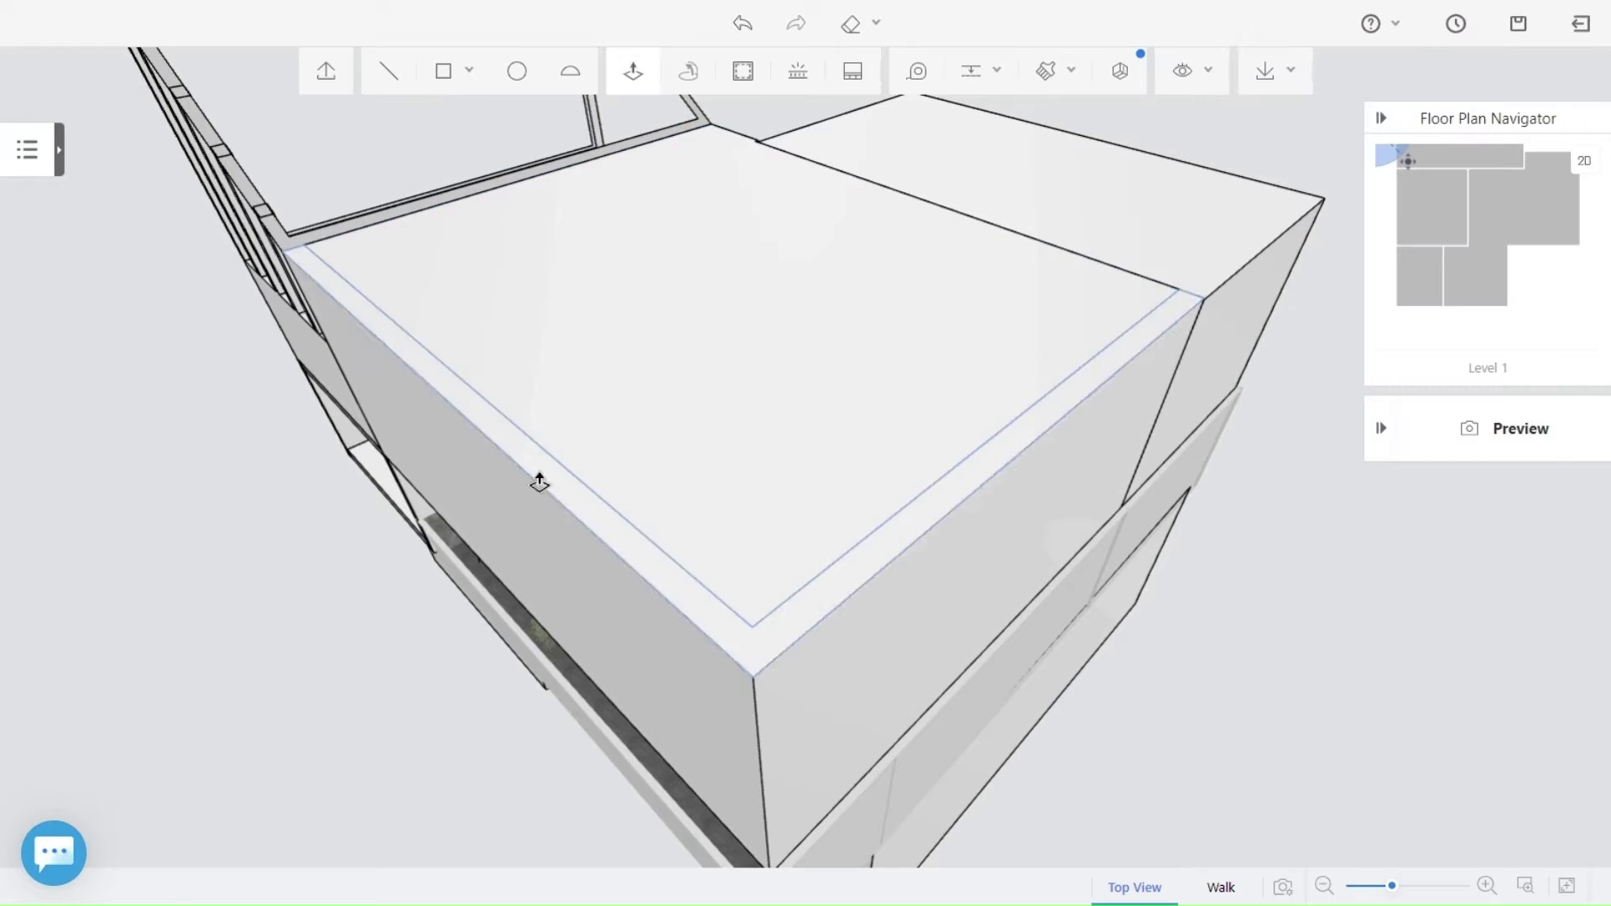
click(536, 471)
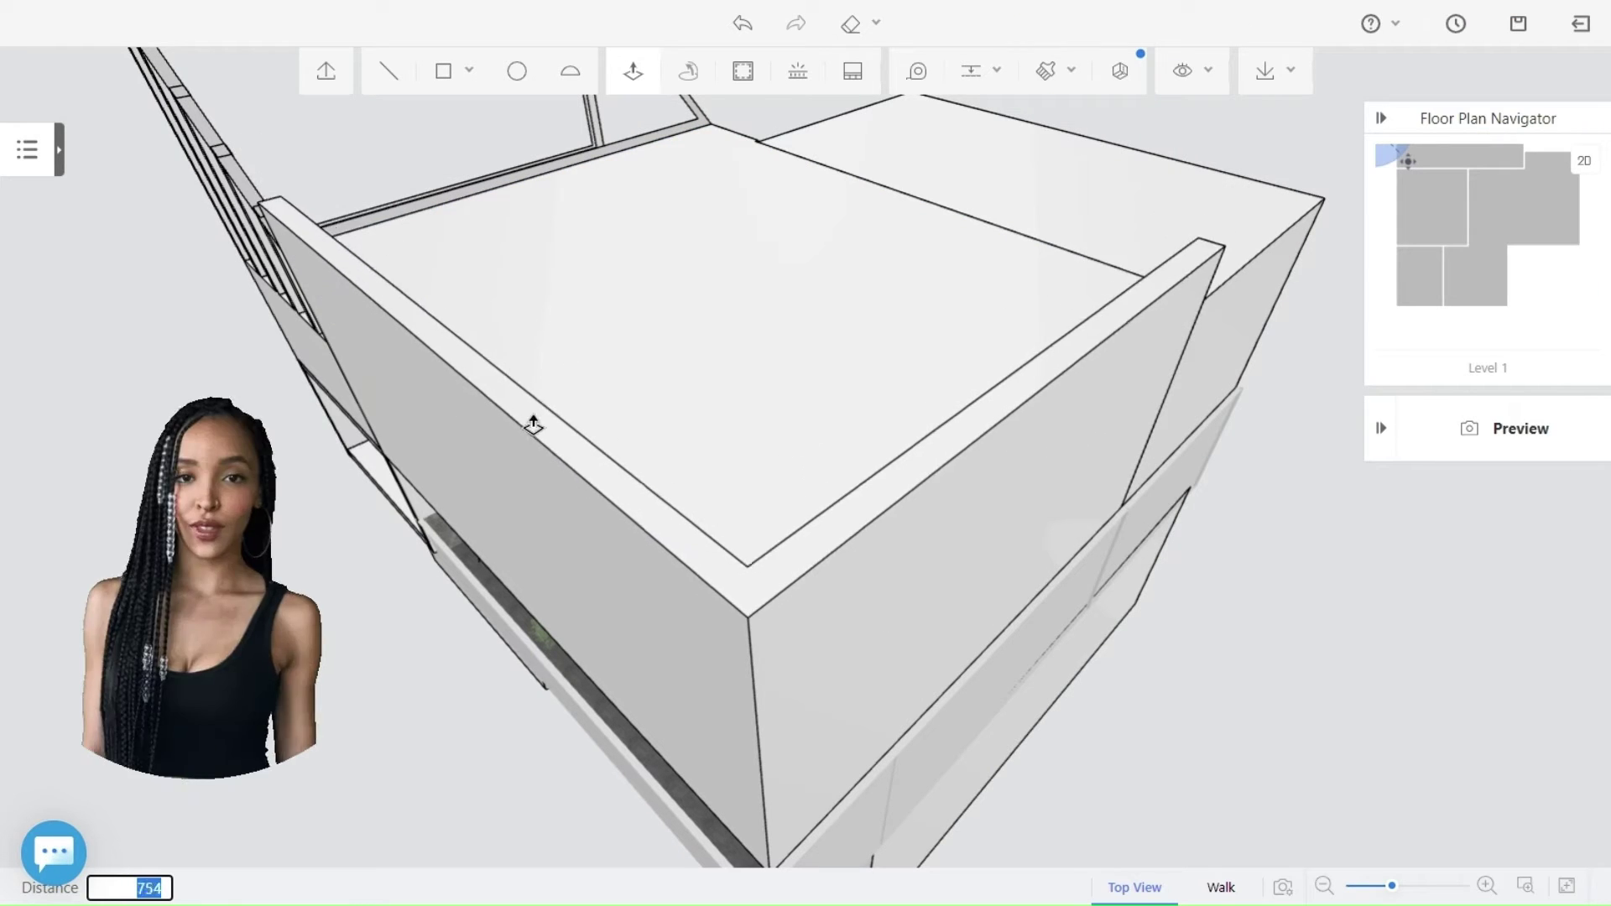
right_drag(532, 414, 353, 407)
right_drag(625, 335, 915, 403)
click(691, 513)
key(Escape)
Extend the parapet's end face, together with the roof step below it, across the rear volume to its far edge.
right_drag(508, 639, 777, 721)
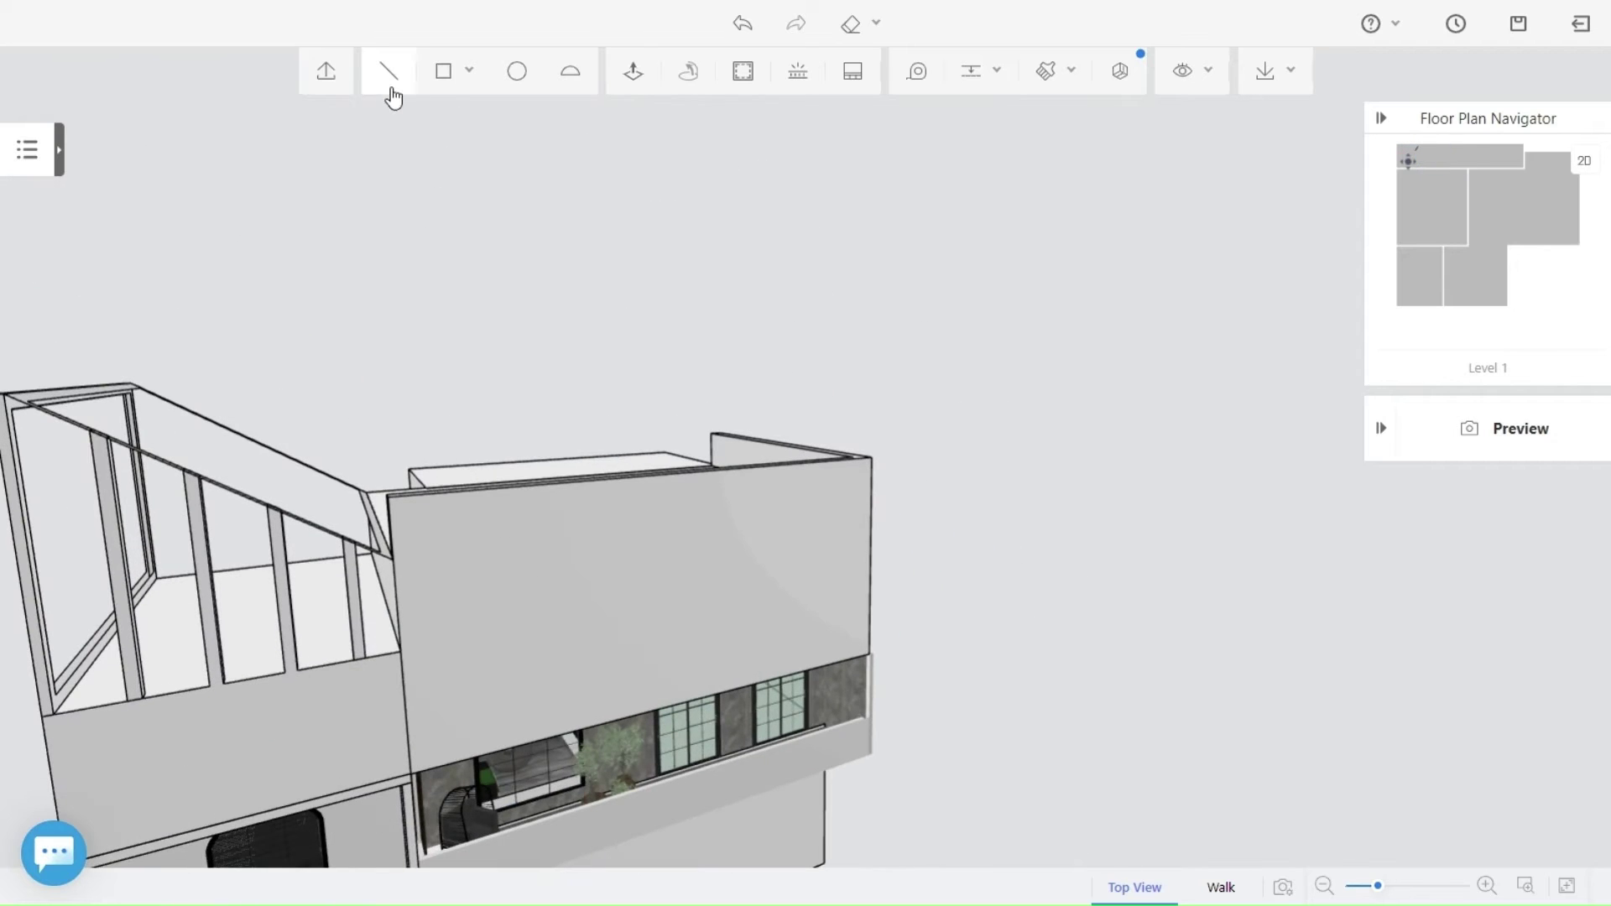
scroll(965, 478, down, 3)
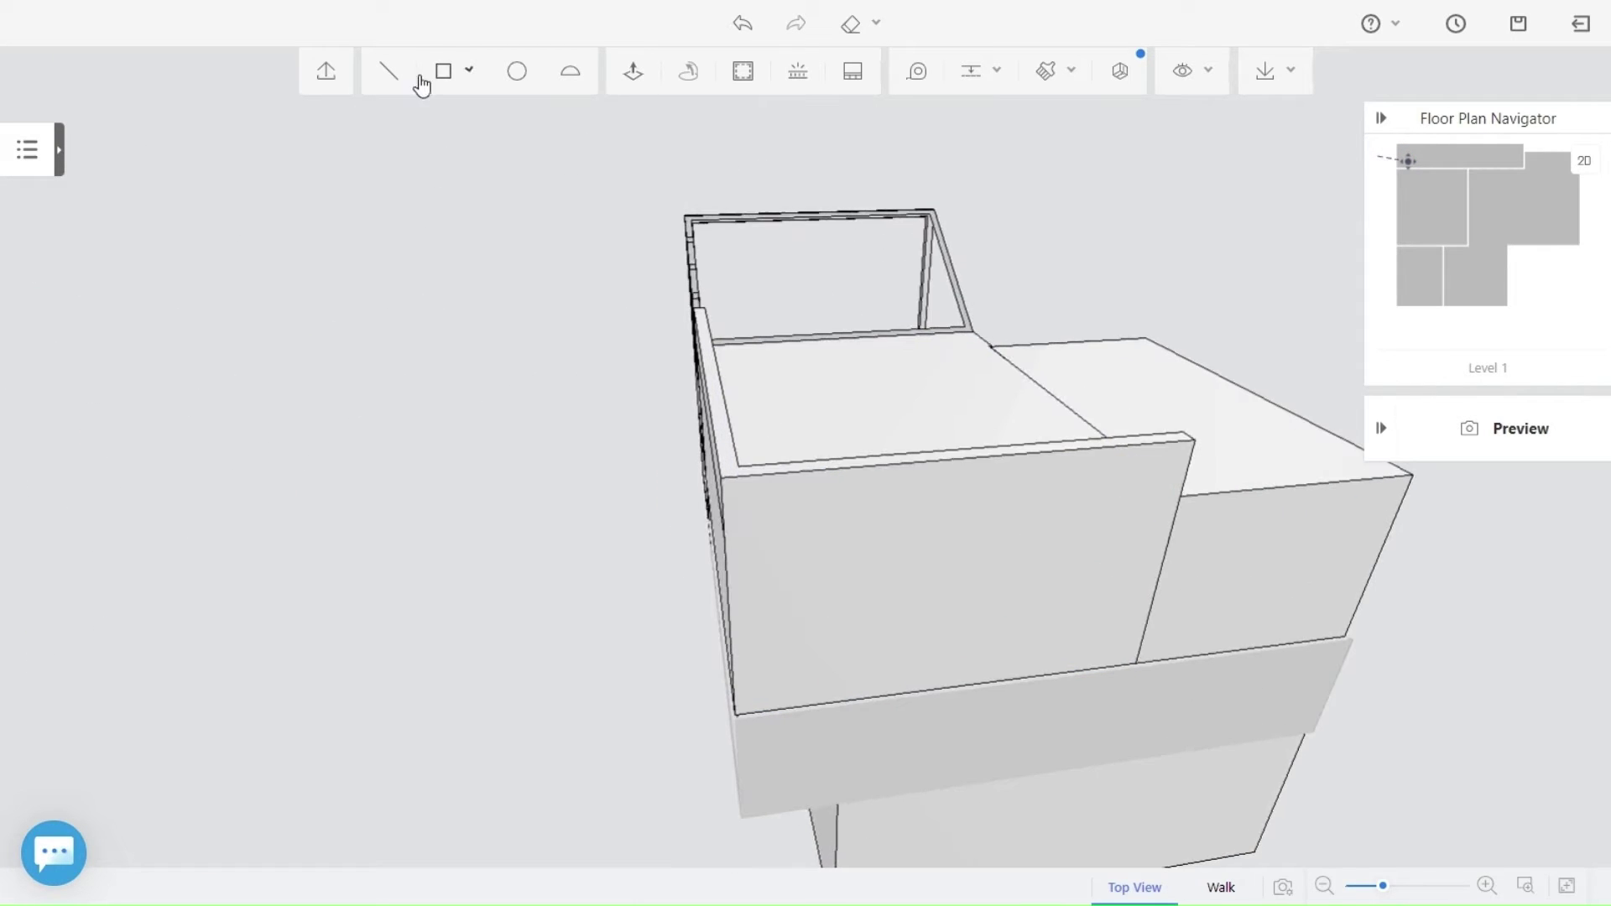
middle_drag(723, 522, 763, 534)
middle_drag(1138, 569, 740, 515)
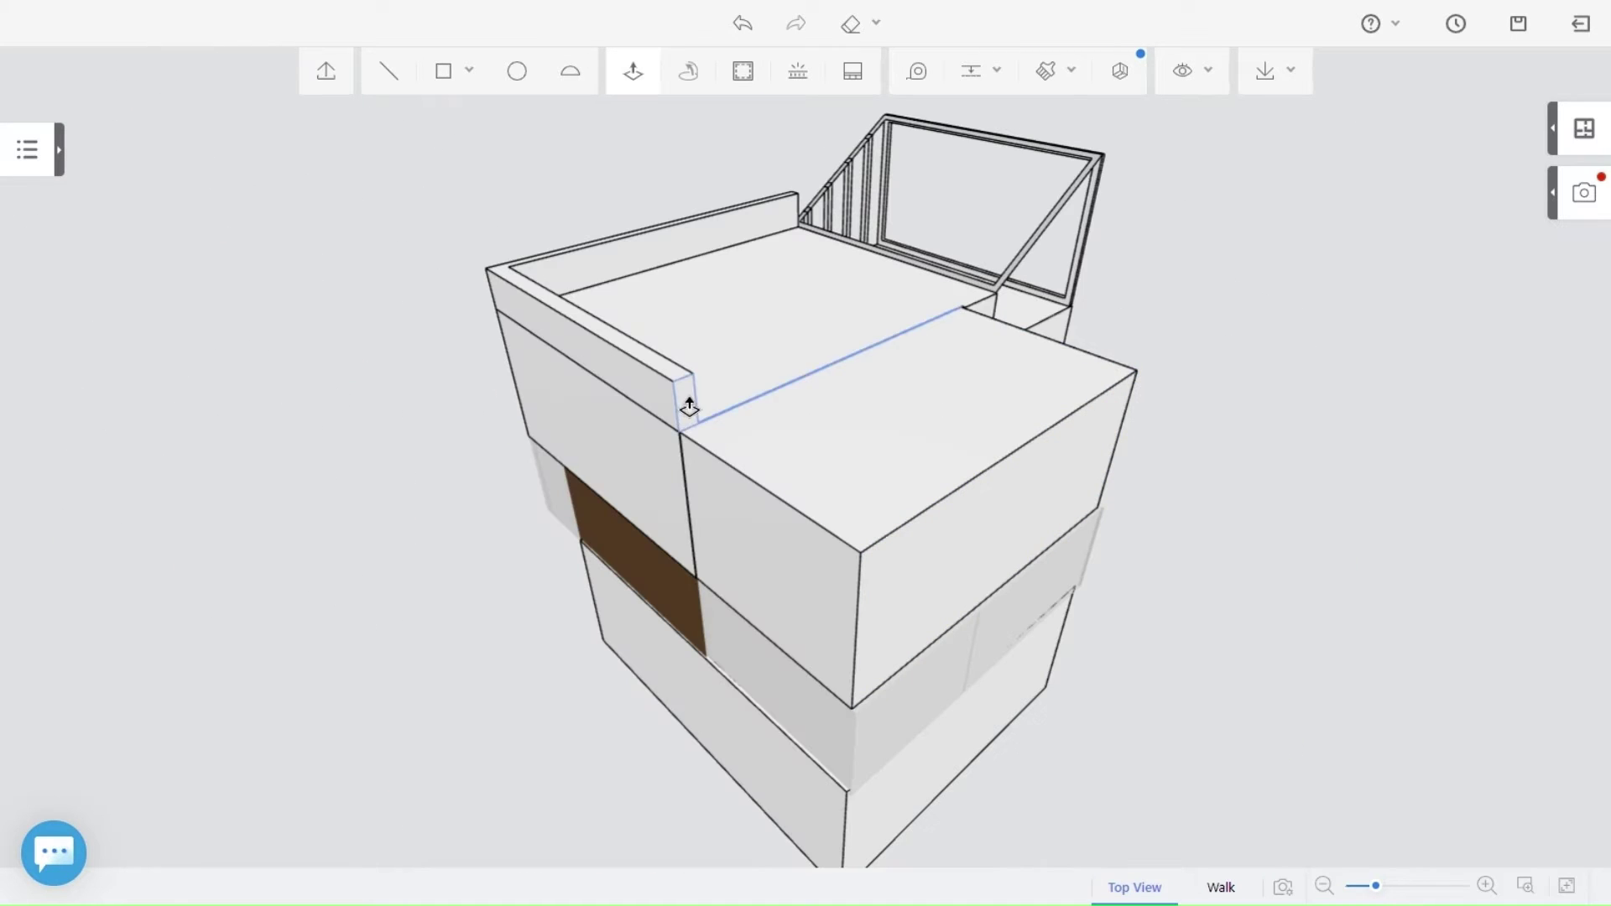
key(Escape)
middle_drag(1231, 518, 1154, 517)
click(839, 403)
click(1144, 413)
Draw a strip along the rear volume's open outer edge and raise it into a matching parapet.
middle_drag(692, 533, 486, 196)
click(444, 82)
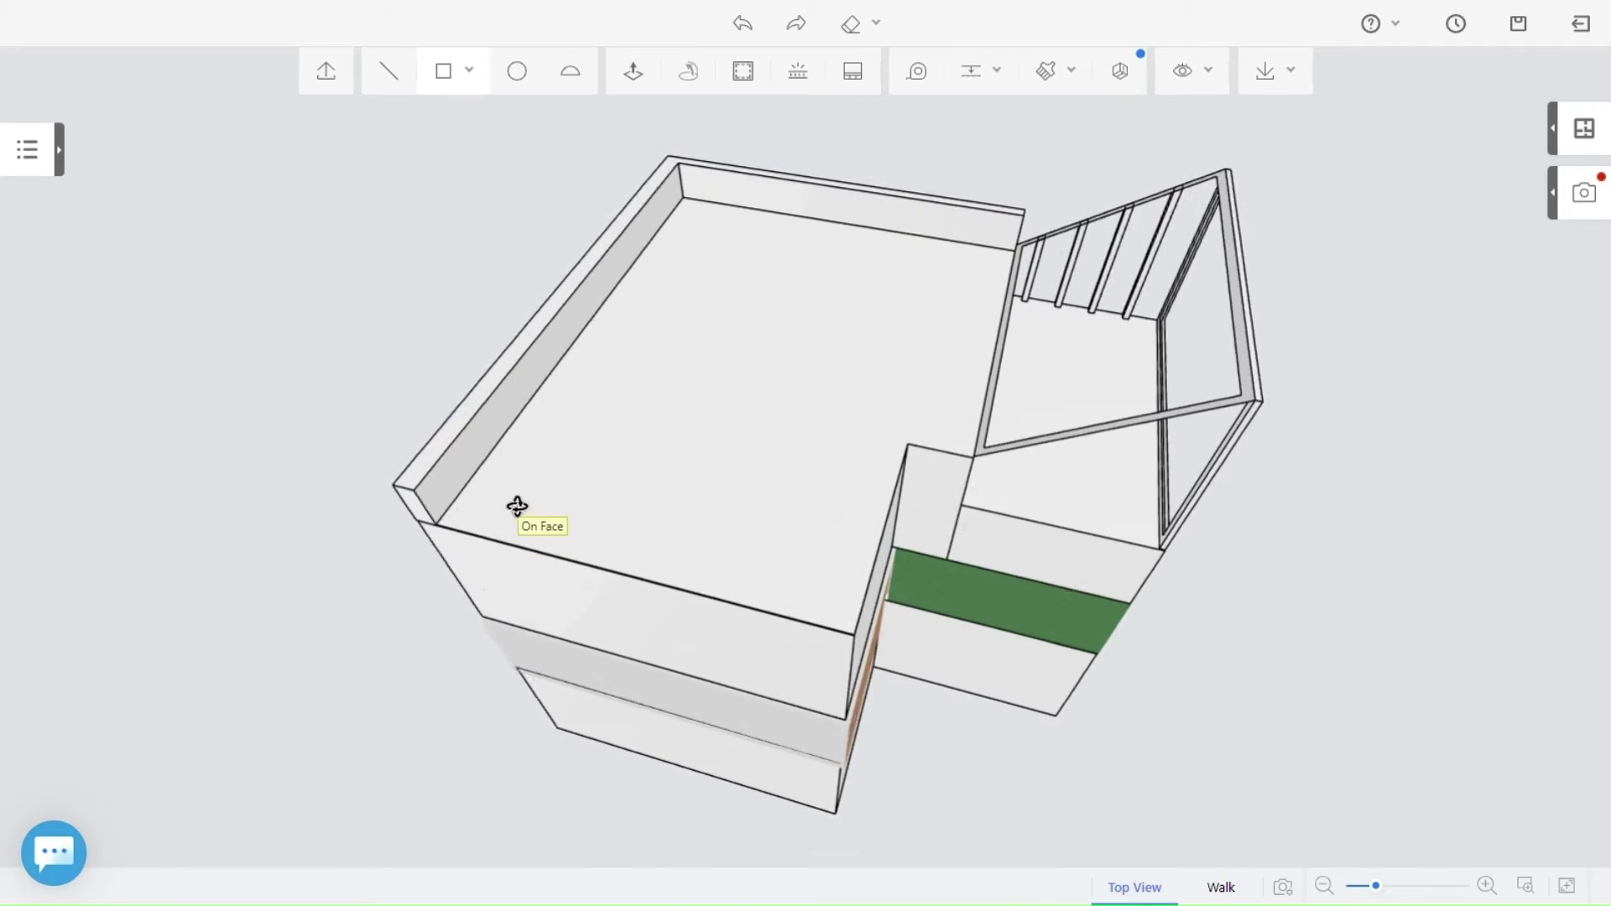
click(633, 70)
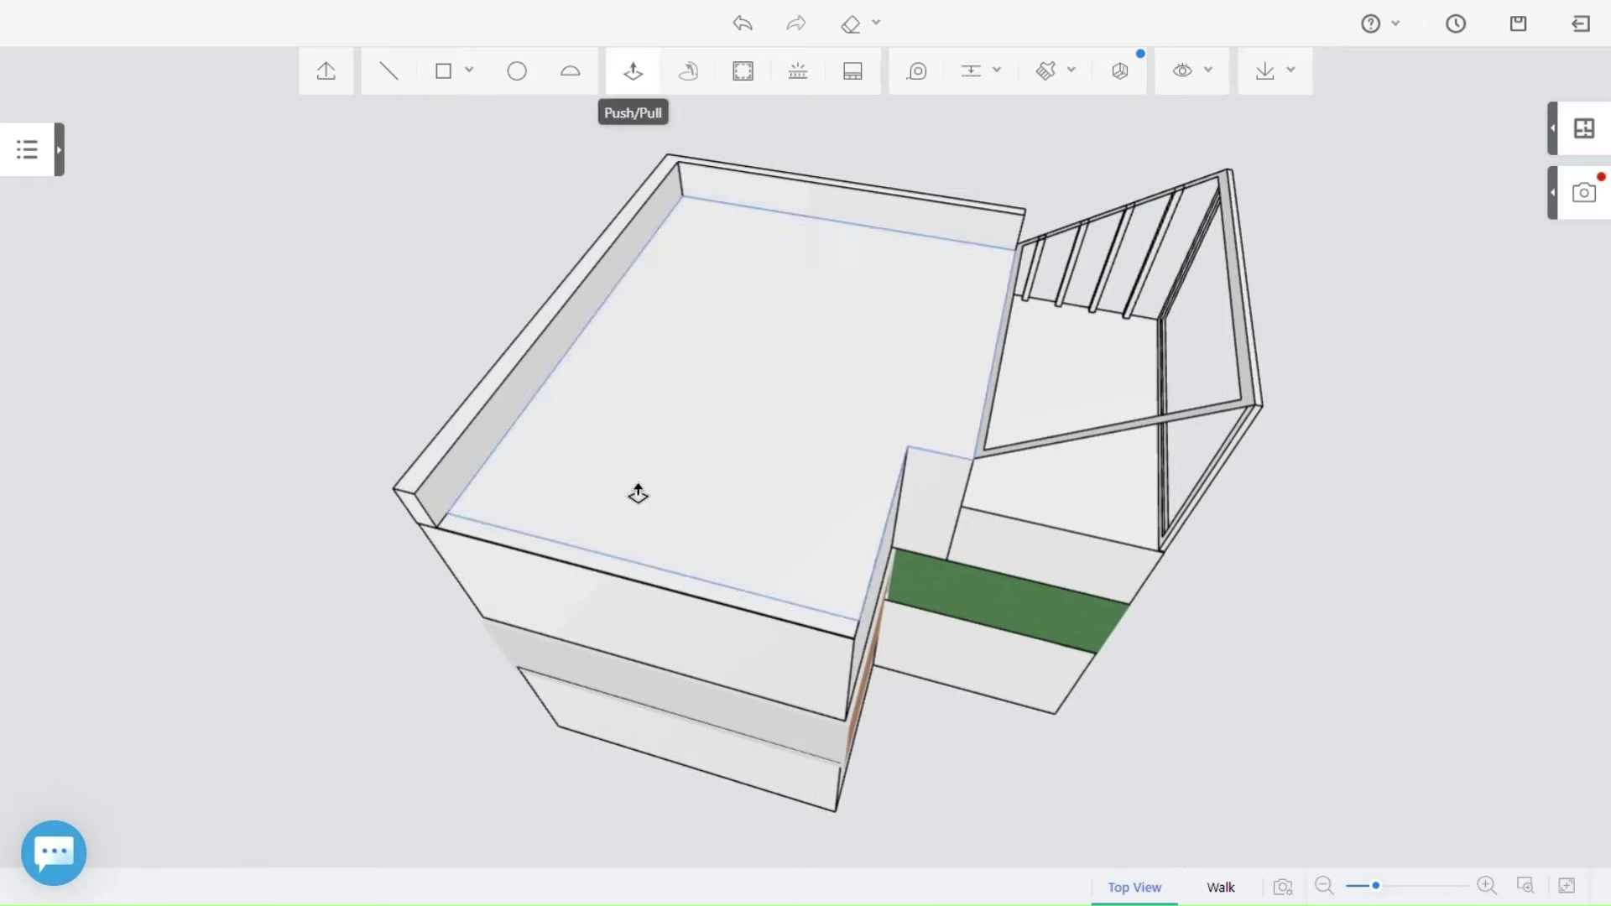
middle_drag(470, 571, 536, 278)
Draw strips along the next open roof edge and at its inner corner, and raise them to the parapet's height.
click(444, 71)
scroll(269, 287, up, 5)
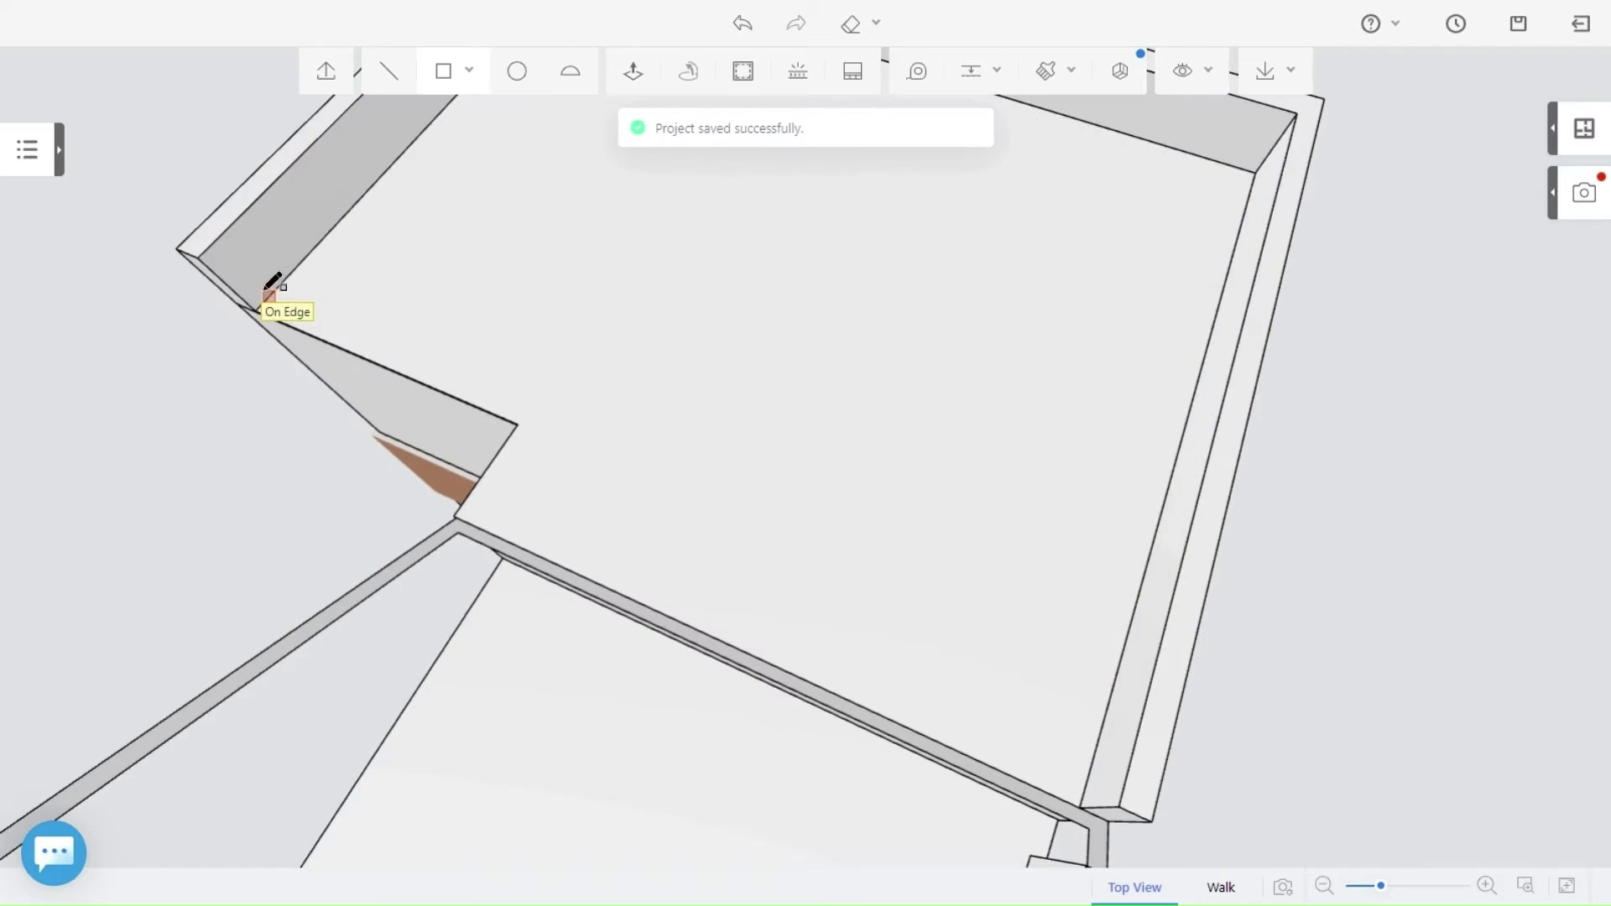
click(270, 295)
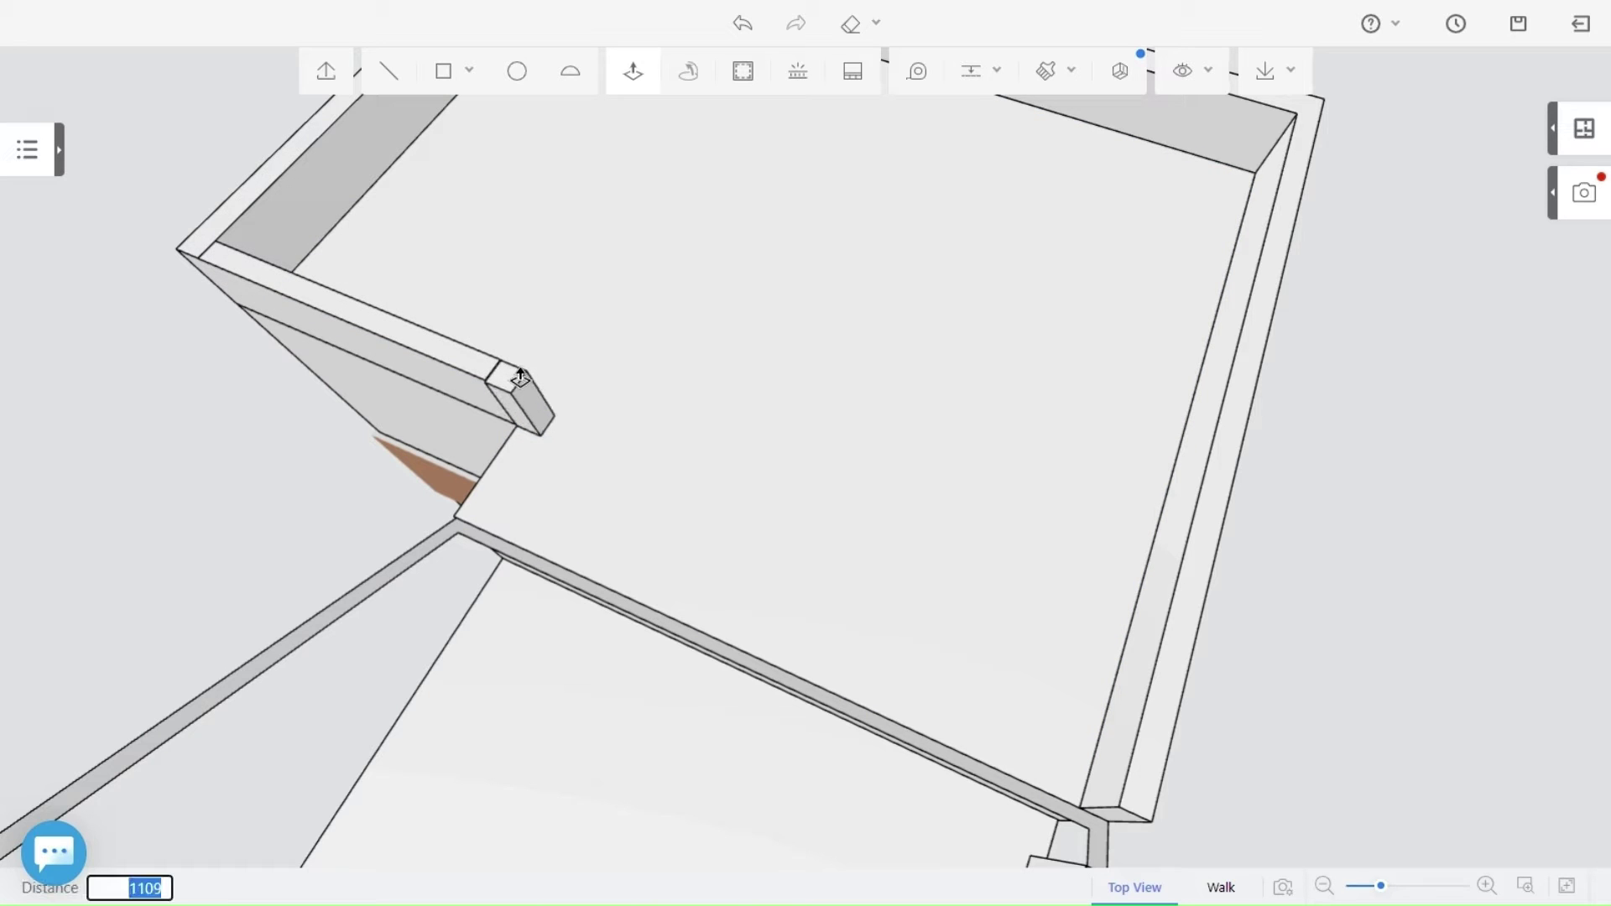
middle_drag(521, 435, 535, 394)
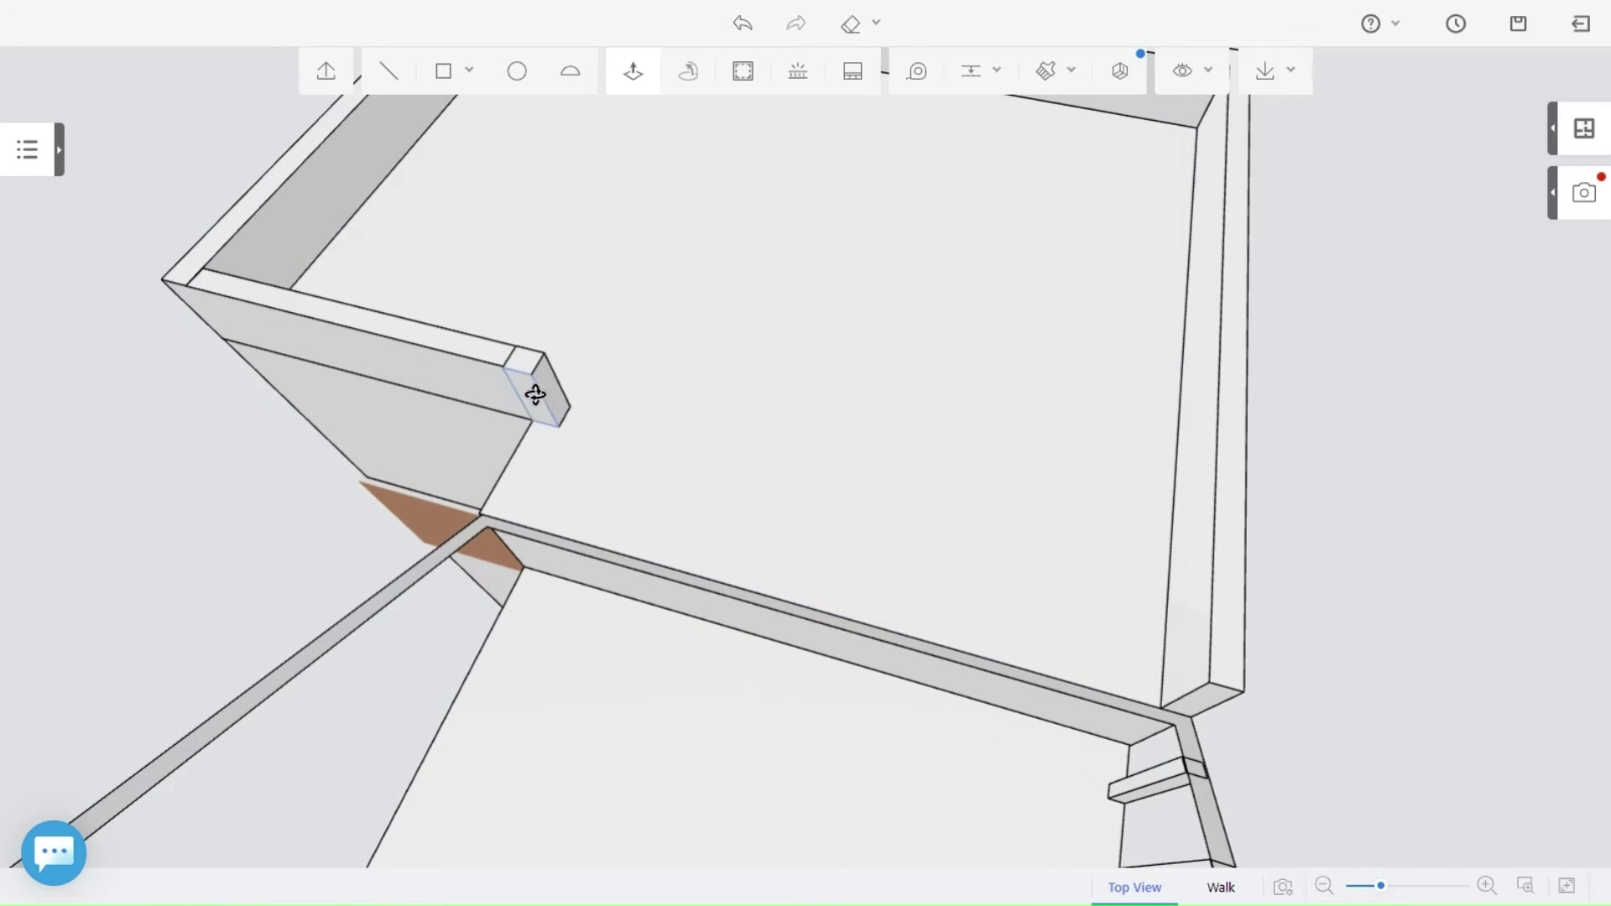
Extend the raised corner piece along the short roof edge until it meets the sloped frame.
click(505, 516)
middle_drag(506, 516, 707, 289)
key(Escape)
right_drag(707, 290, 807, 473)
click(470, 560)
middle_drag(470, 560, 465, 532)
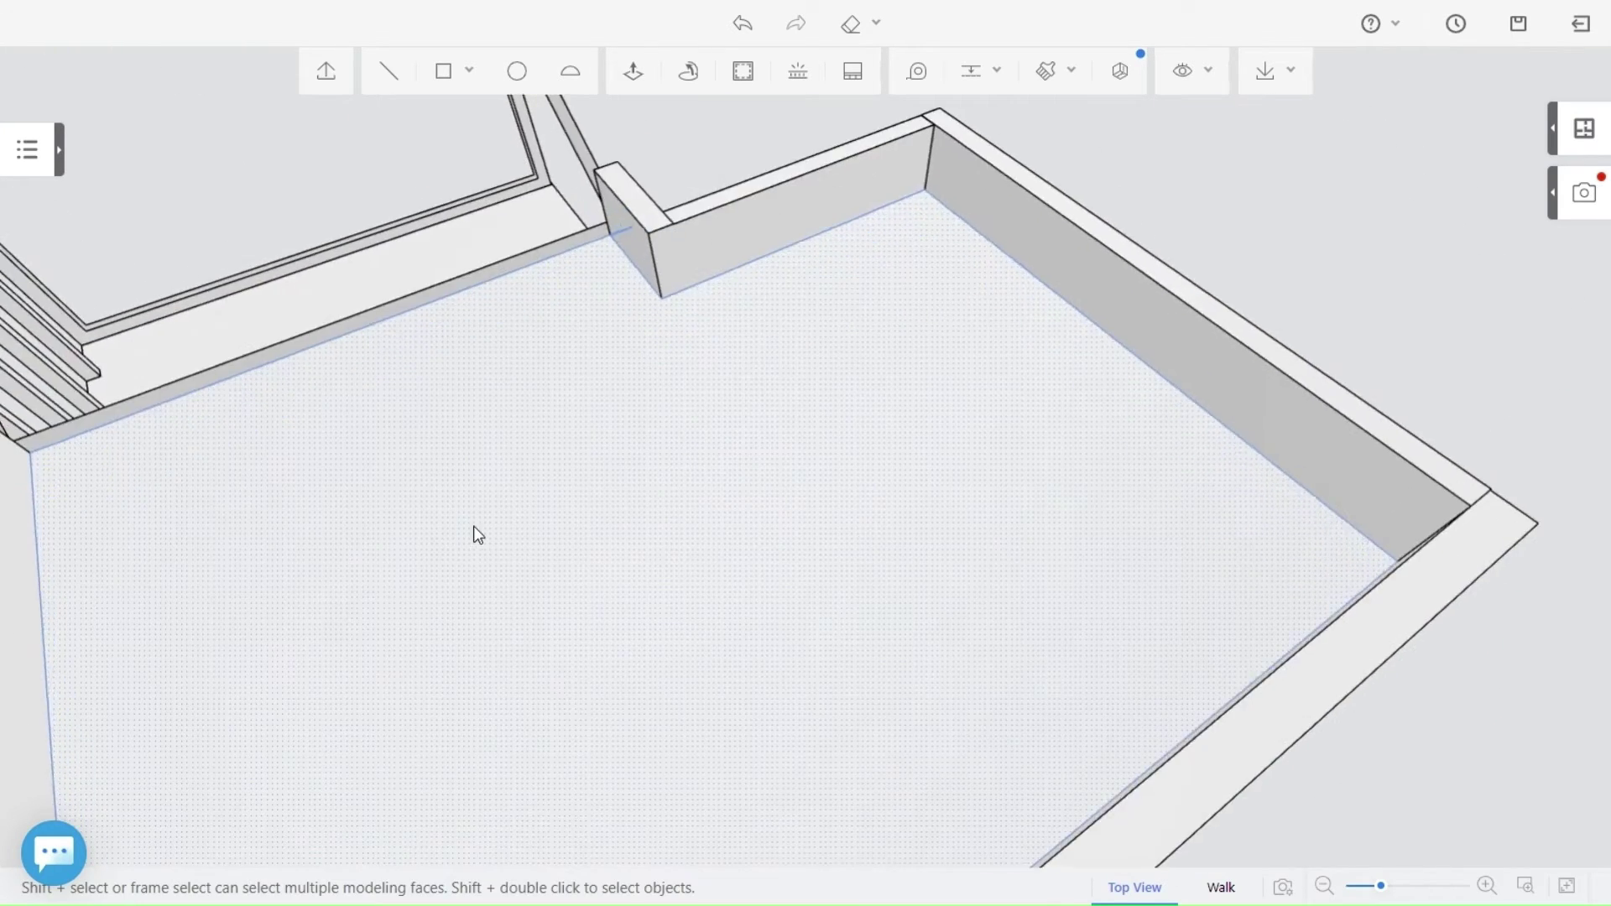
Place a vertical guide line about 1200 from the front parapet's end edge, across the framed kitchen roof.
scroll(465, 532, down, 10)
middle_drag(671, 537, 767, 493)
middle_drag(767, 492, 856, 495)
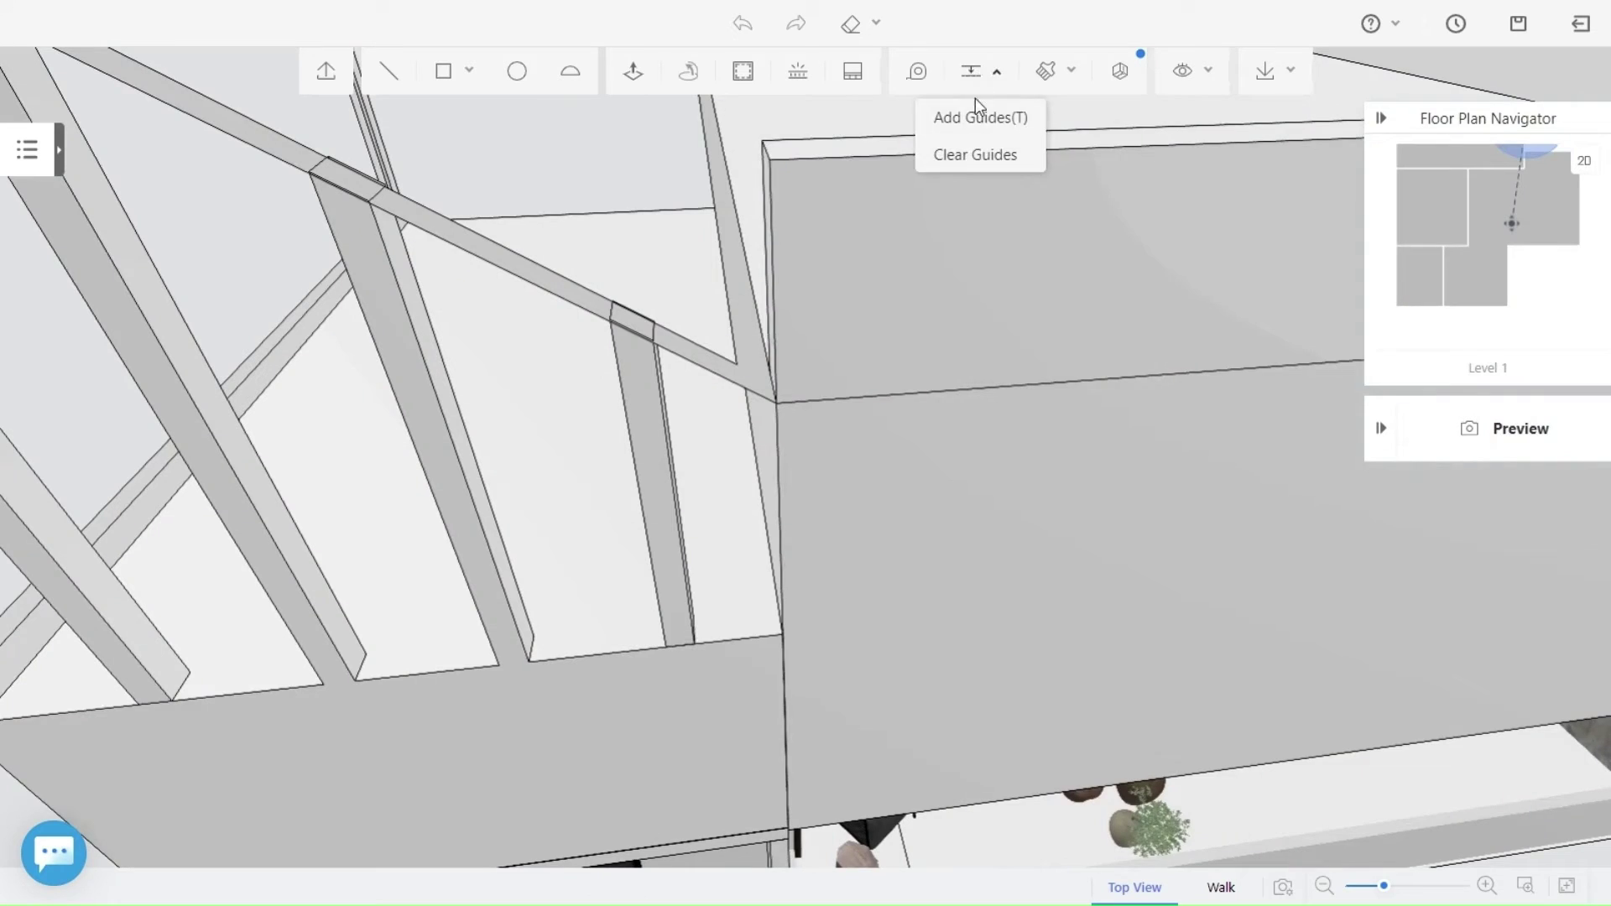
click(977, 117)
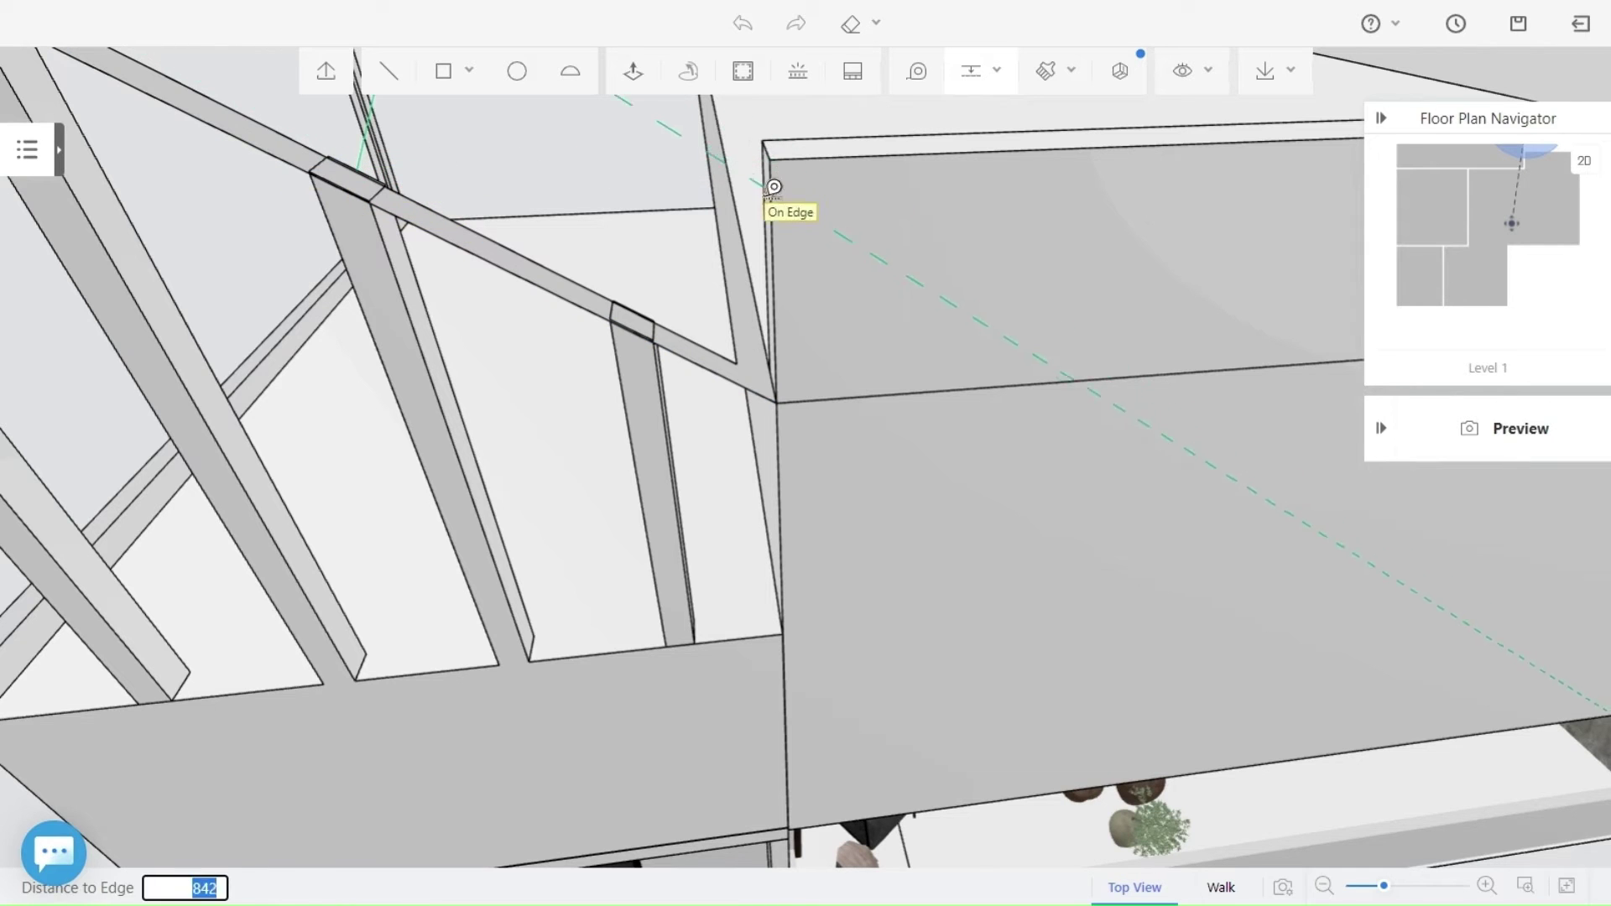
middle_drag(777, 175, 747, 252)
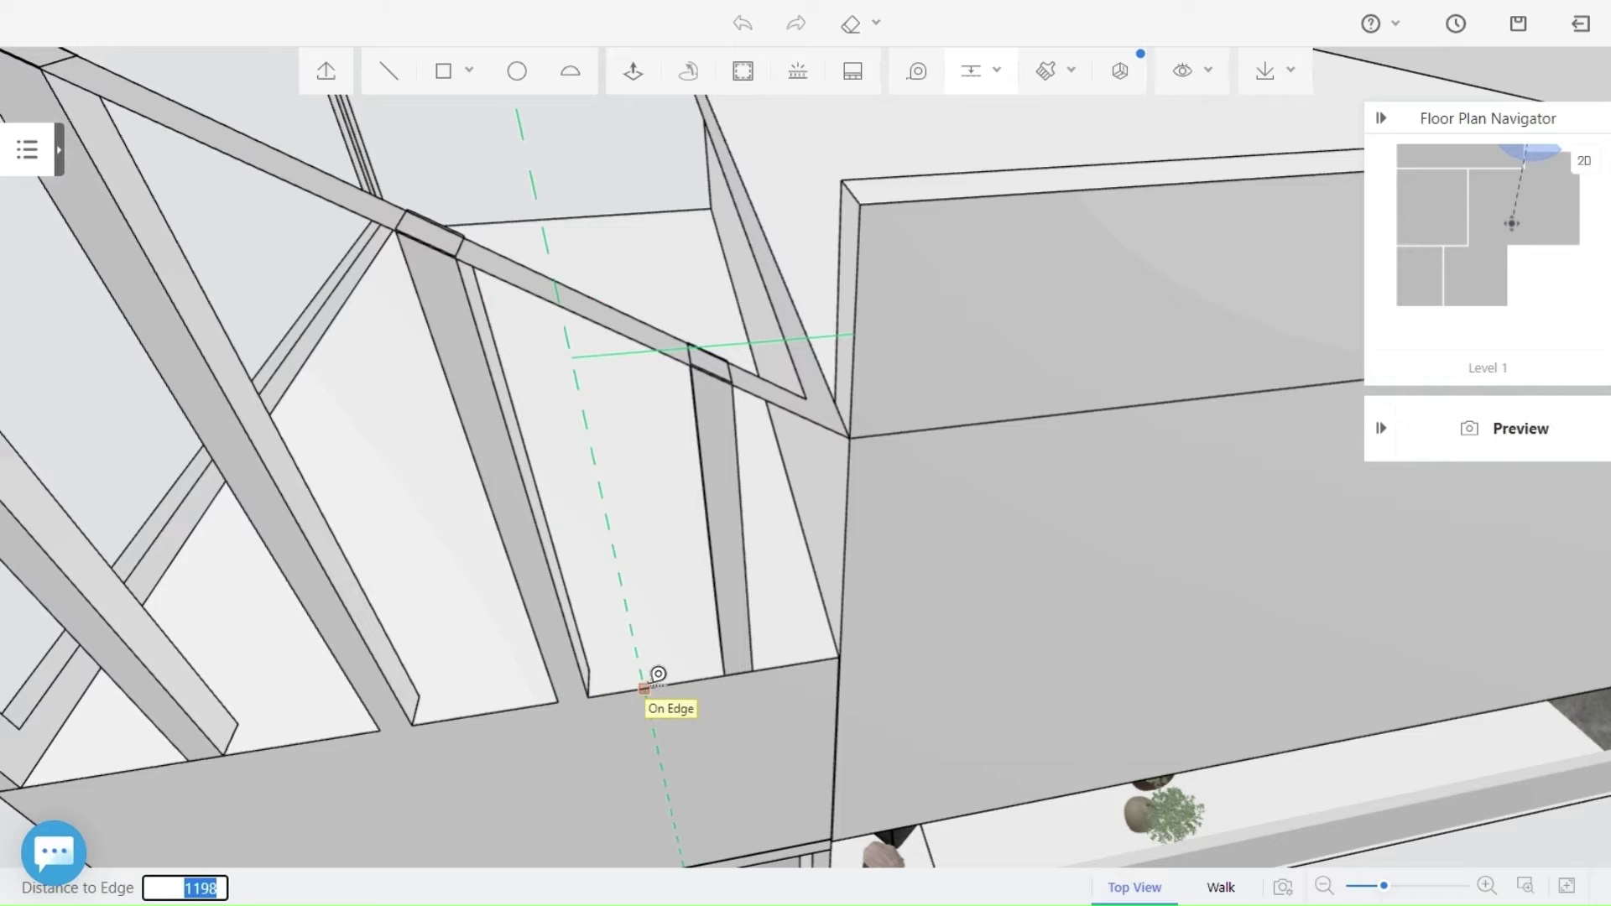
Place a horizontal guide line level with the front parapet's top edge, running across the framed columns.
middle_drag(792, 287, 677, 496)
shift+middle_drag(676, 495, 1041, 554)
mouse_move(1040, 554)
middle_down()
mouse_move(1004, 525)
mouse_move(894, 532)
mouse_move(607, 813)
mouse_move(773, 604)
mouse_move(546, 424)
middle_up()
mouse_move(479, 302)
middle_down()
mouse_move(612, 406)
mouse_move(956, 319)
middle_up()
middle_drag(1317, 170, 763, 593)
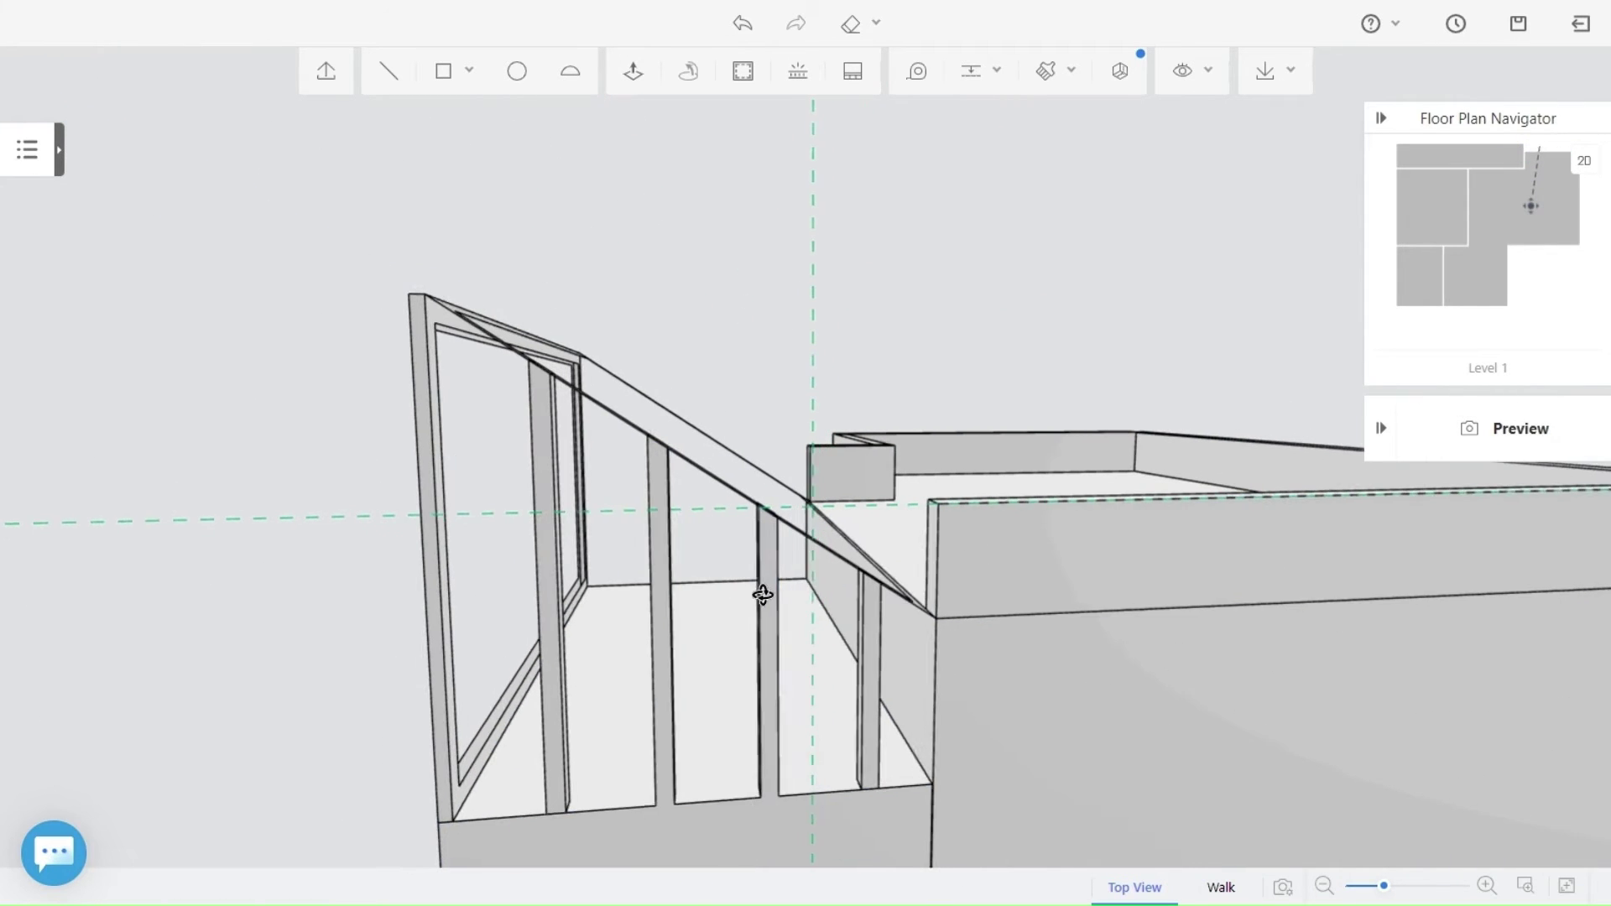
Draw triangular faces closing the gap between the front parapet's end and the sloped frame, on its outer and inner sides.
click(974, 71)
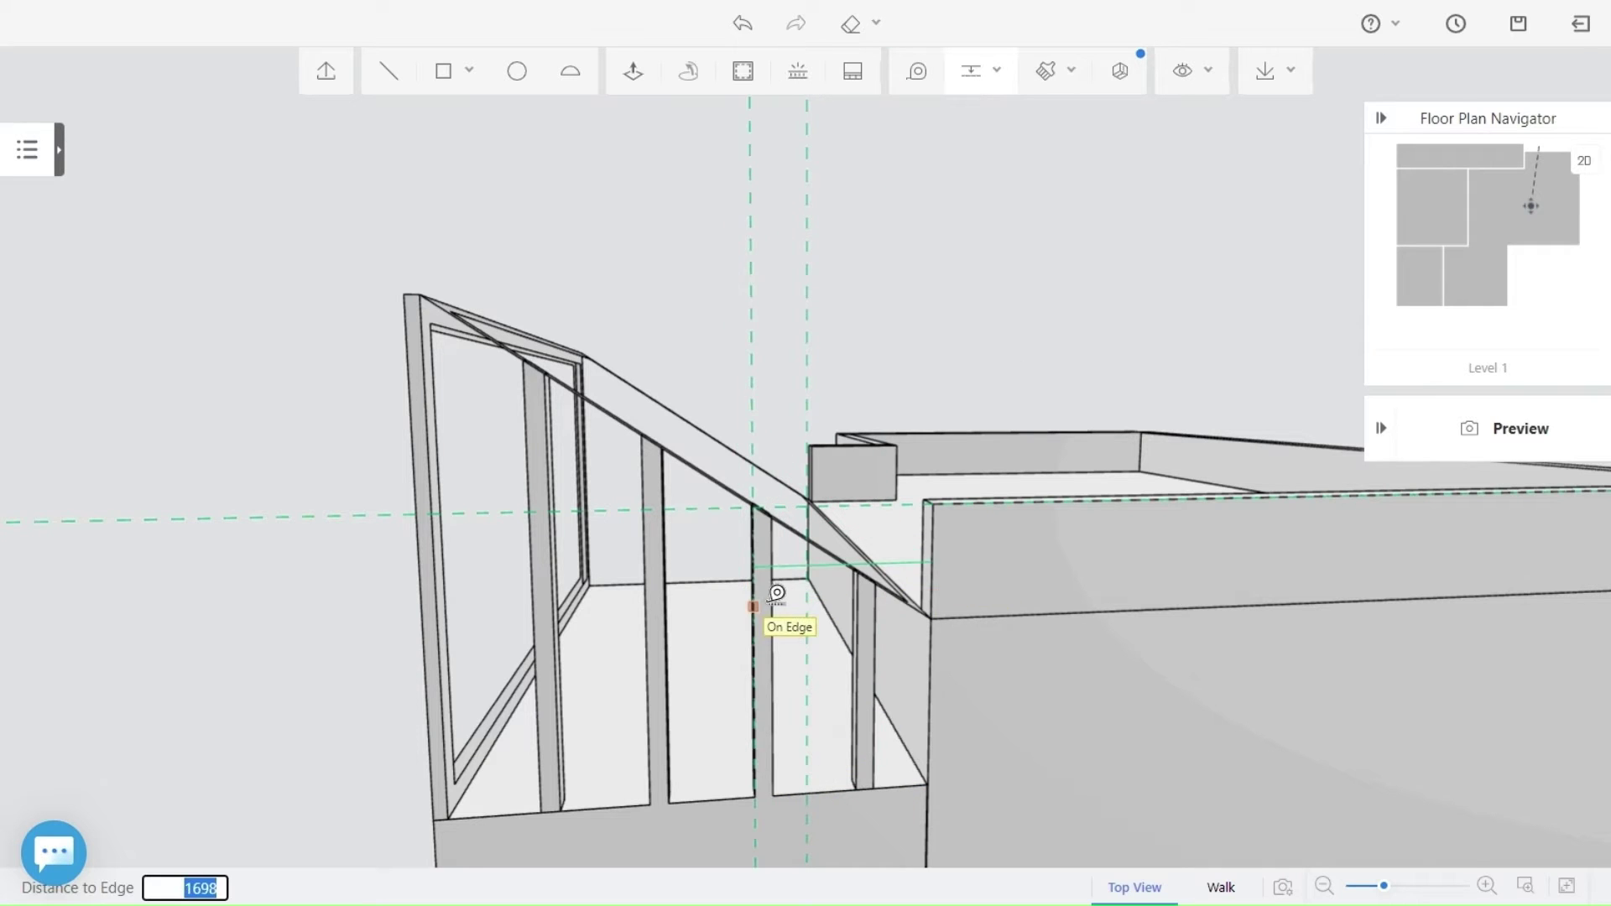
middle_drag(947, 432, 770, 400)
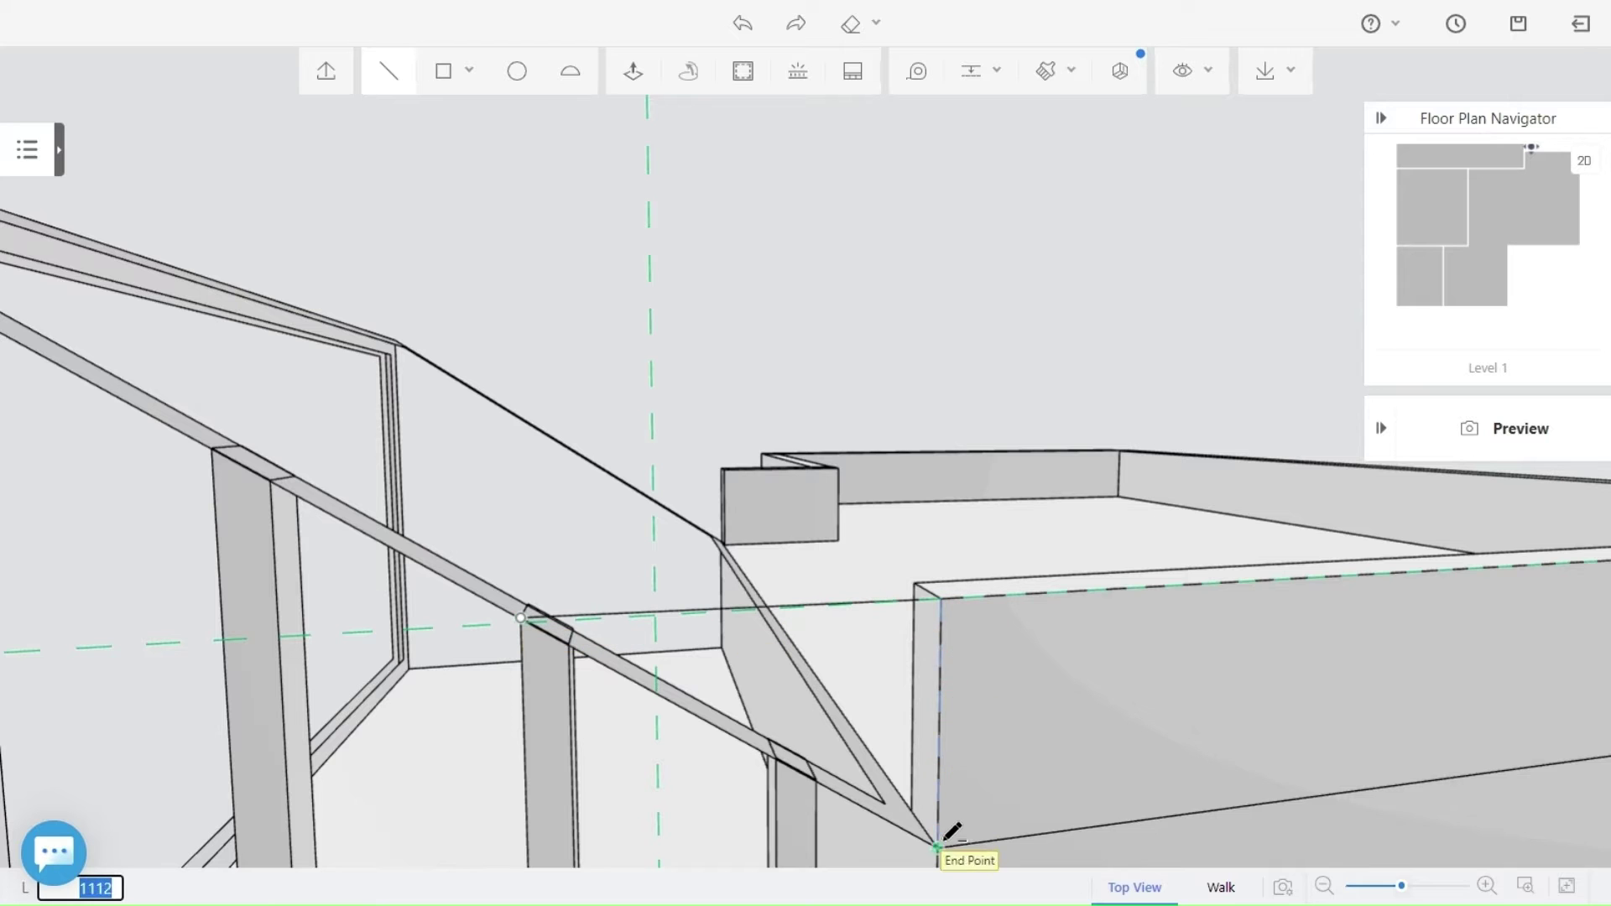
key(Escape)
middle_drag(1064, 565, 369, 579)
key(l)
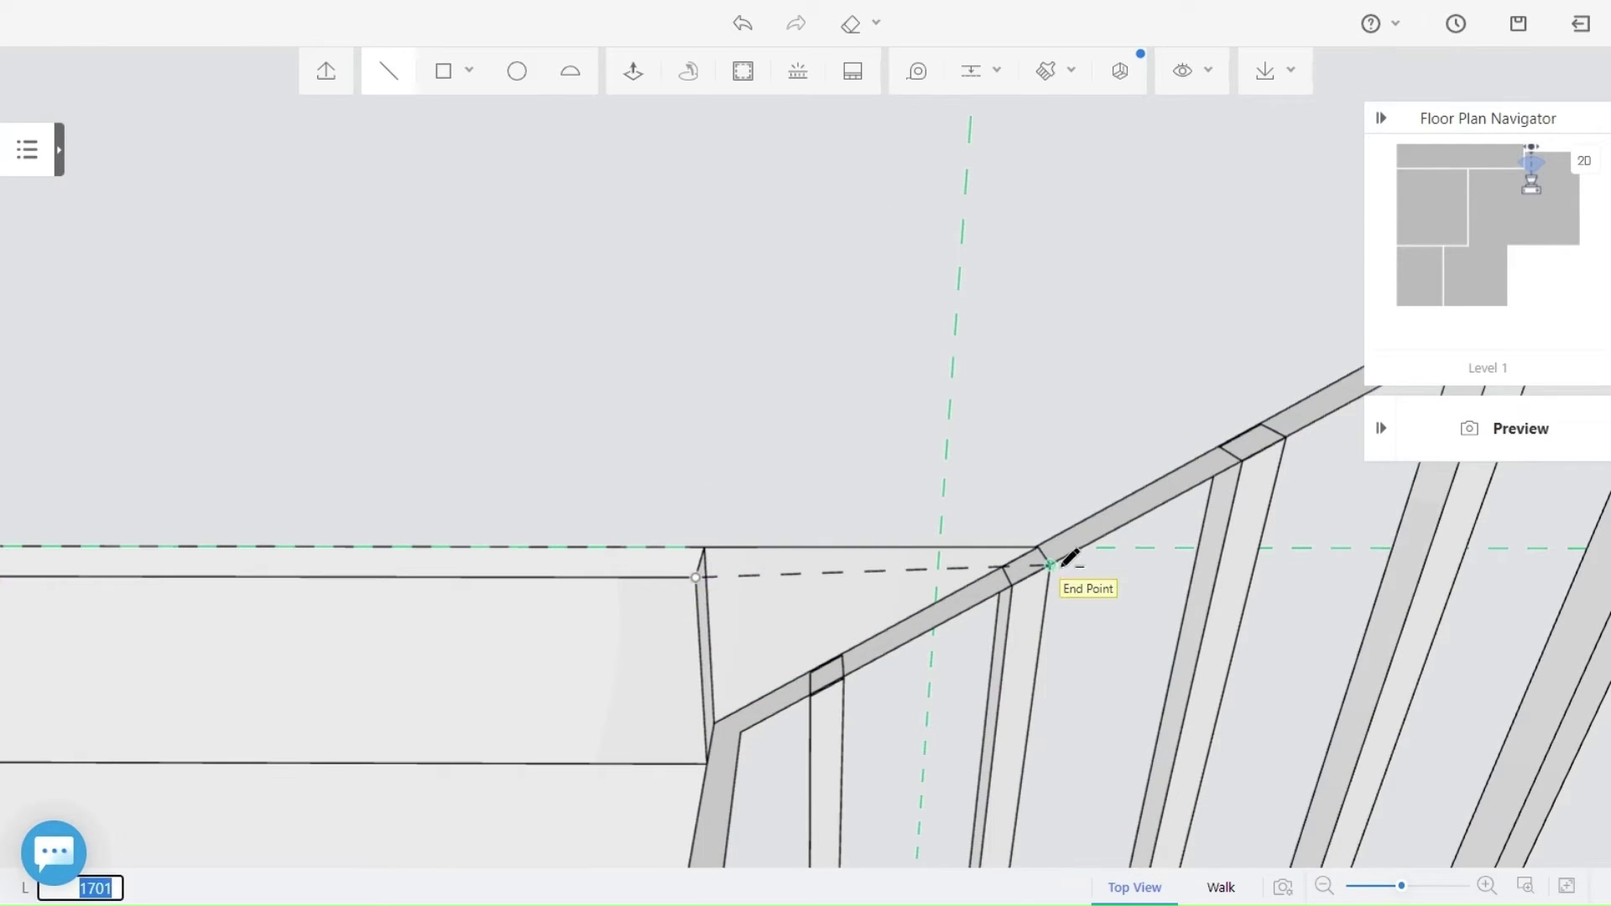
click(707, 765)
key(Escape)
Draw a line along the top of the front triangular filler, between the column and the parapet.
middle_drag(644, 478, 806, 604)
scroll(1217, 546, down, 3)
scroll(884, 636, down, 3)
scroll(806, 605, up, 10)
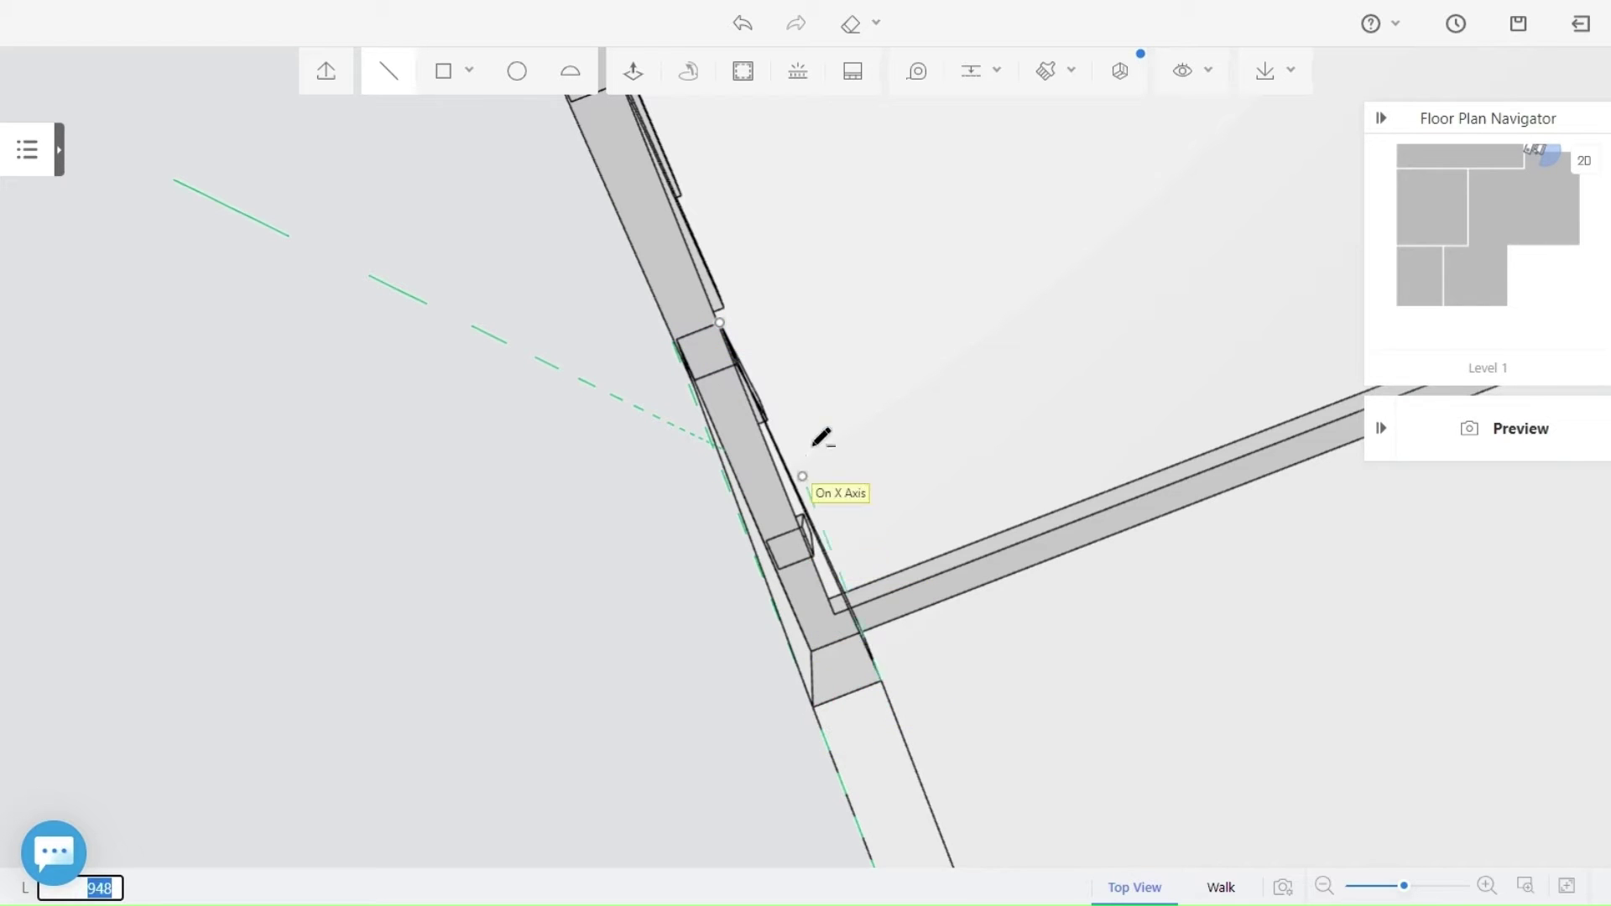
click(702, 284)
mouse_move(618, 741)
middle_down()
mouse_move(827, 644)
mouse_move(890, 736)
mouse_move(924, 496)
mouse_move(1004, 532)
mouse_move(786, 336)
mouse_move(1010, 381)
mouse_move(1141, 532)
mouse_move(851, 622)
mouse_move(849, 678)
middle_up()
Place guide lines along the short parapet's end edge and where its top level meets the sloped frame.
click(963, 89)
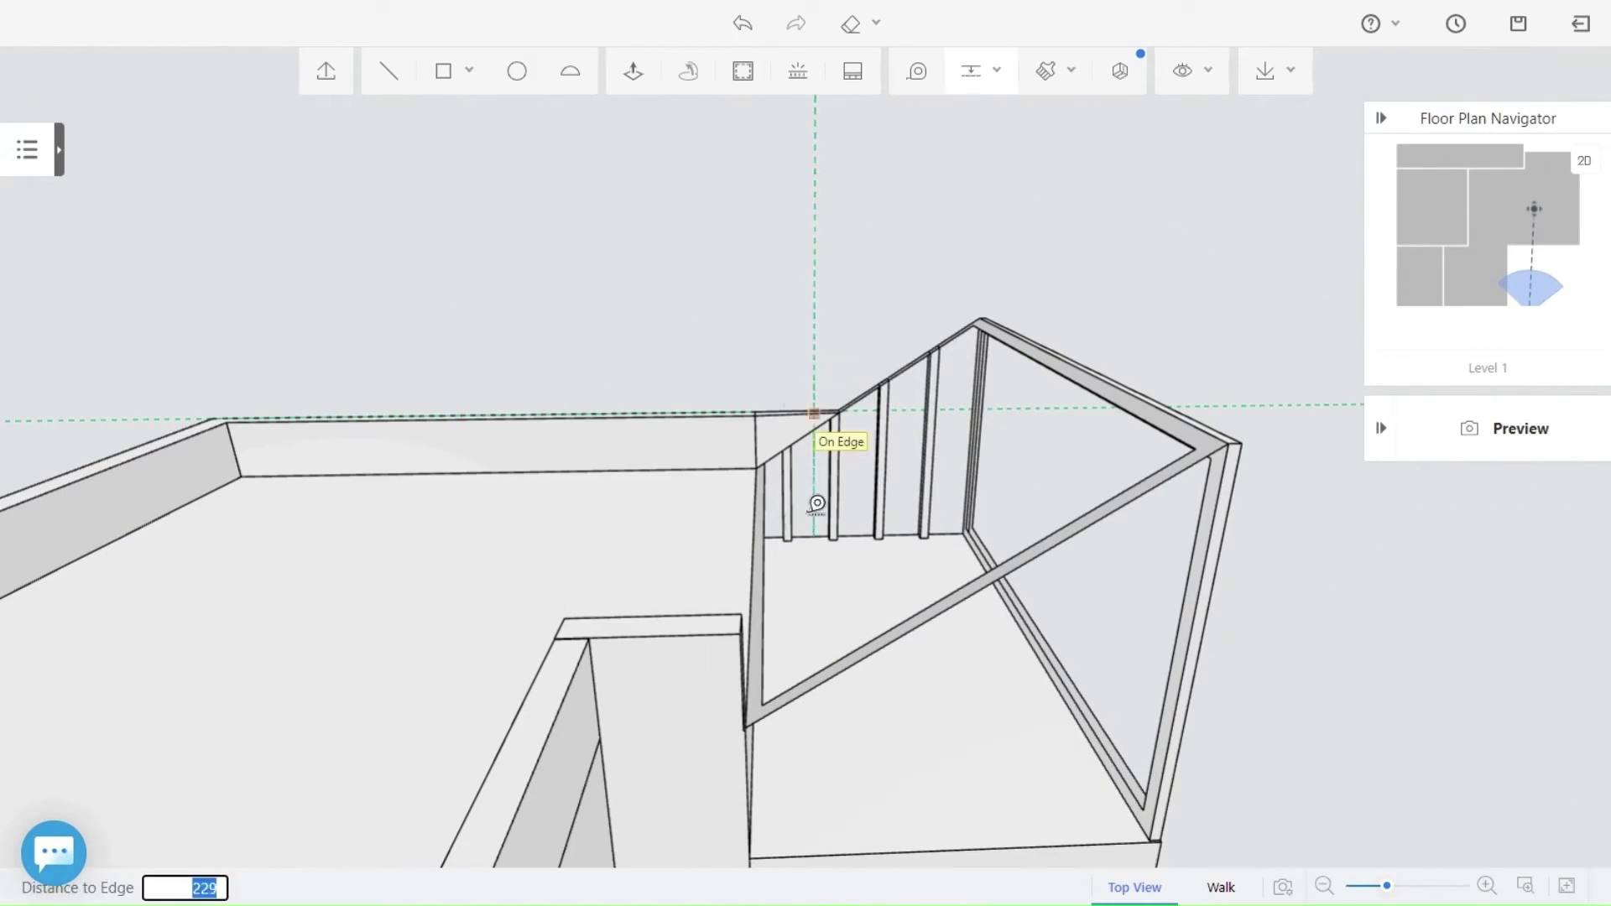
middle_drag(851, 849, 733, 756)
middle_drag(676, 695, 961, 126)
scroll(819, 456, up, 3)
scroll(813, 472, up, 2)
scroll(706, 475, down, 3)
middle_drag(780, 495, 911, 251)
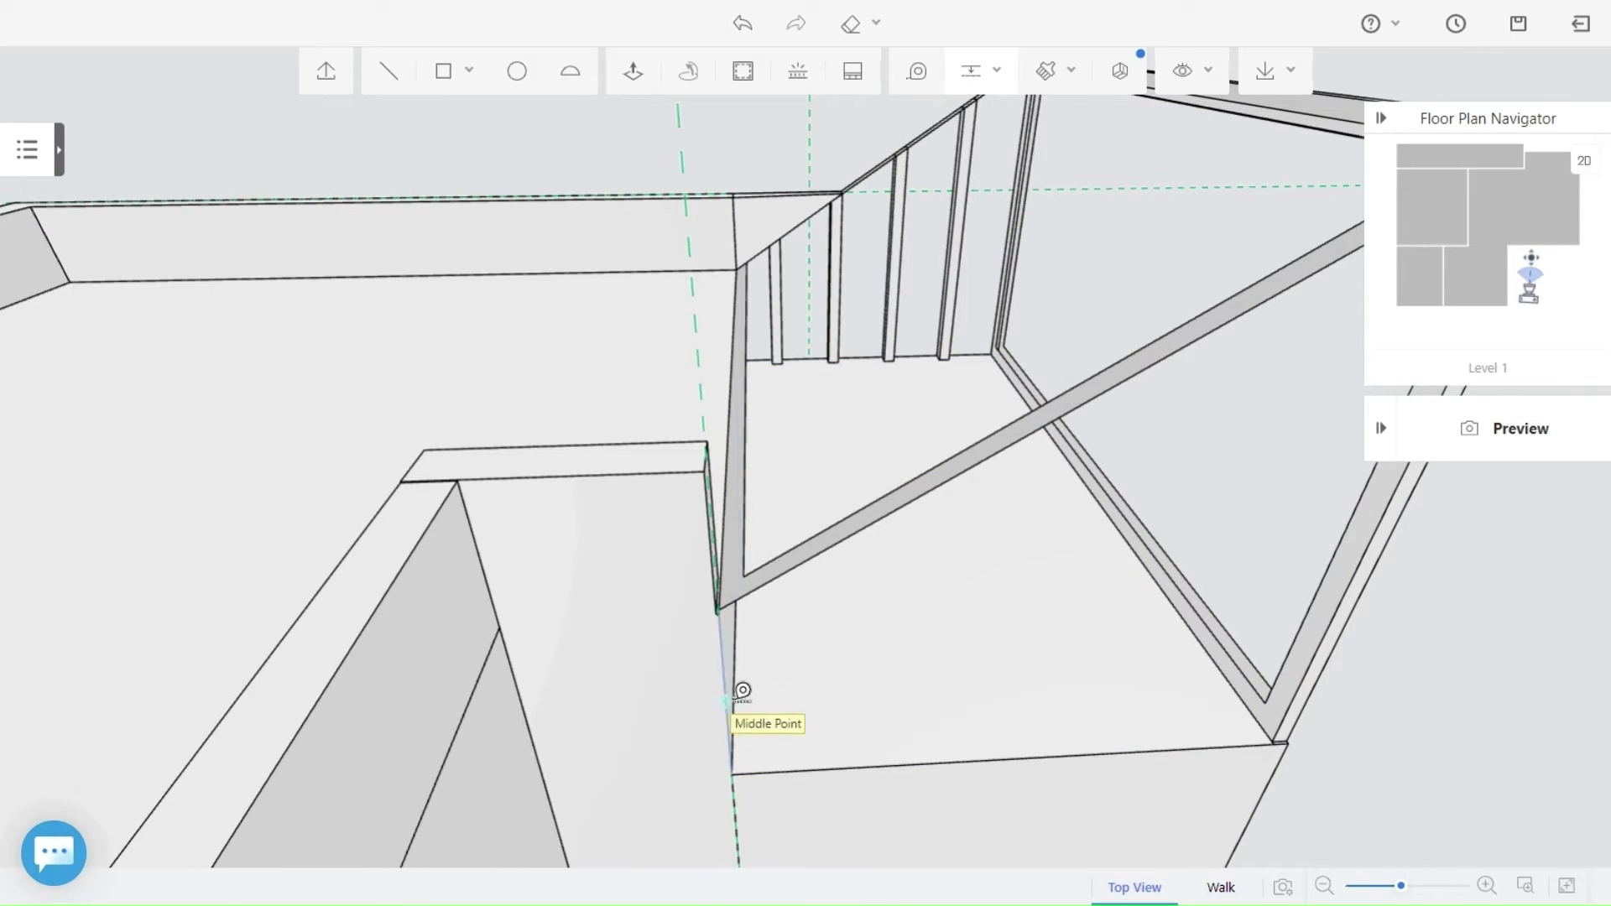
click(872, 761)
Draw a triangular face closing the gap between the short parapet's end and the sloped frame.
middle_drag(839, 764, 456, 641)
key(l)
click(442, 640)
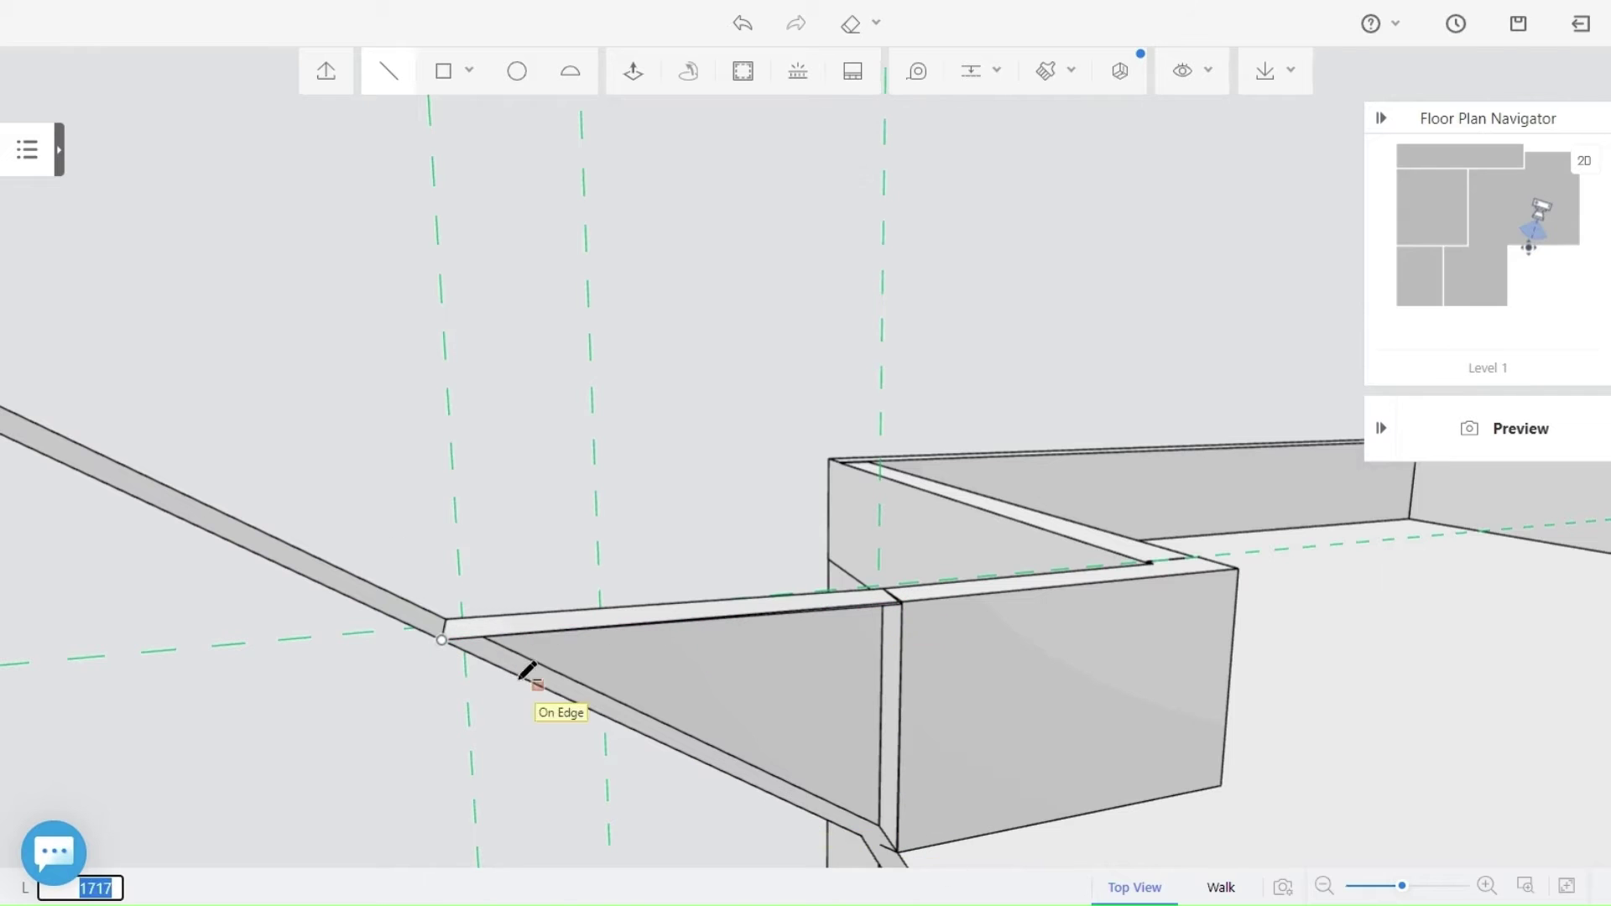
click(898, 853)
key(Escape)
Remove all guide lines from the model.
middle_drag(881, 535, 789, 571)
scroll(806, 505, down, 3)
mouse_move(982, 73)
click(988, 154)
scroll(806, 654, down, 3)
Clear the existing finishes from the middle-level exterior wall faces, including the brown and green ones.
middle_drag(772, 721, 892, 756)
click(892, 738)
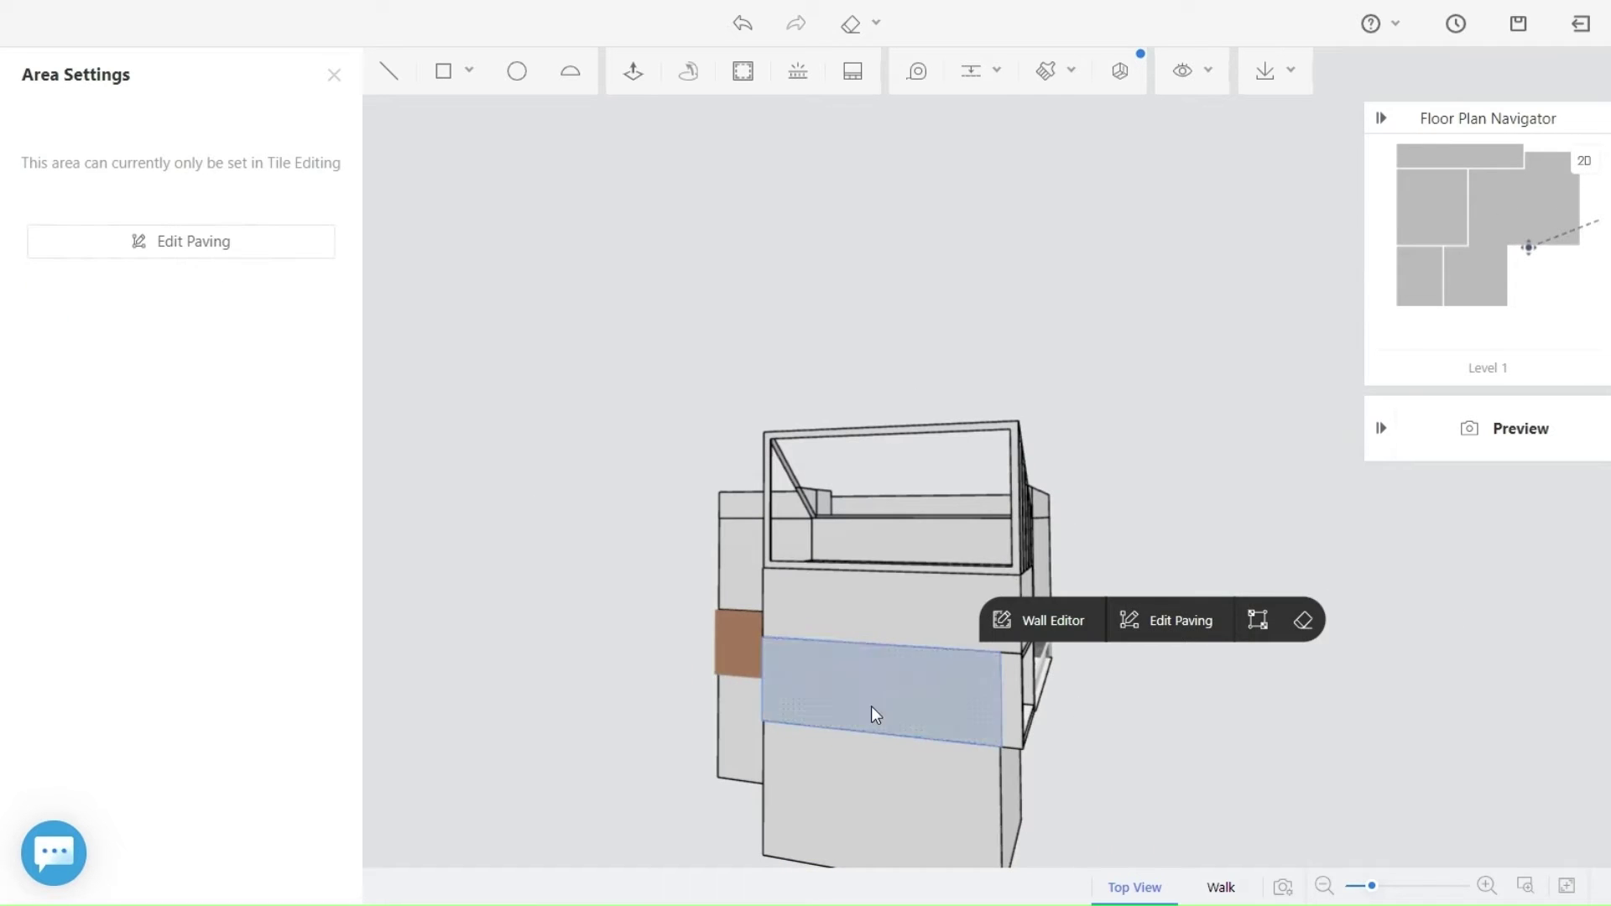
click(742, 646)
click(1137, 577)
middle_drag(795, 666, 1123, 661)
click(835, 661)
click(1235, 585)
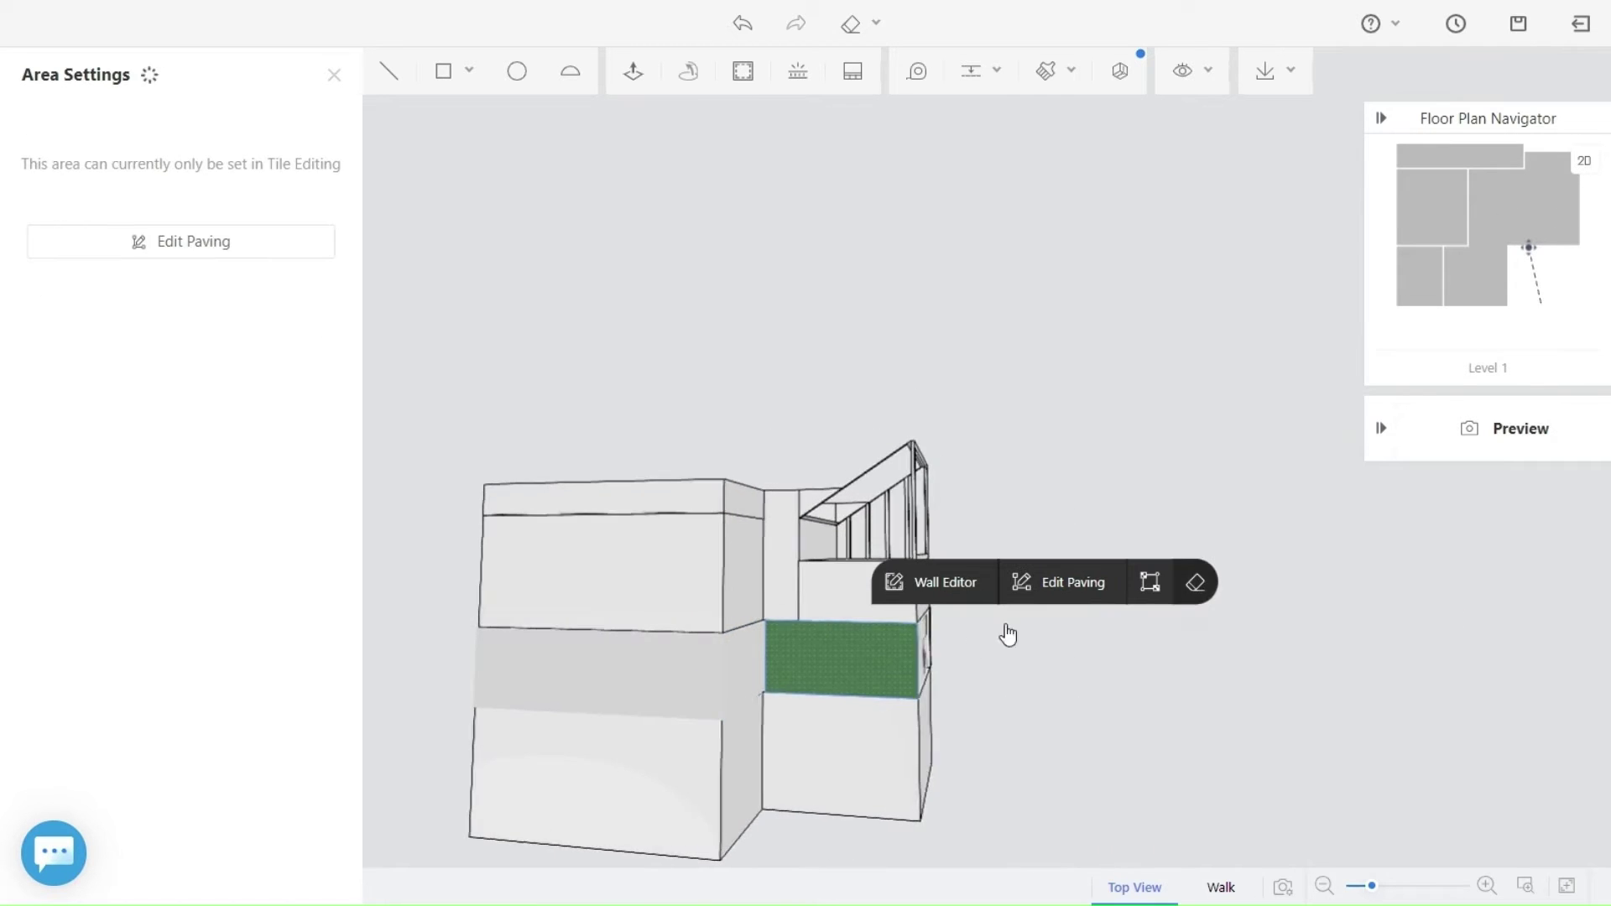
middle_drag(611, 720, 823, 724)
click(703, 703)
click(1106, 632)
Pull the face outlined at the top of the upper intermediate column outward to form a short beam stub.
mouse_move(911, 695)
middle_down()
mouse_move(1135, 698)
mouse_move(1322, 729)
mouse_move(1175, 722)
middle_up()
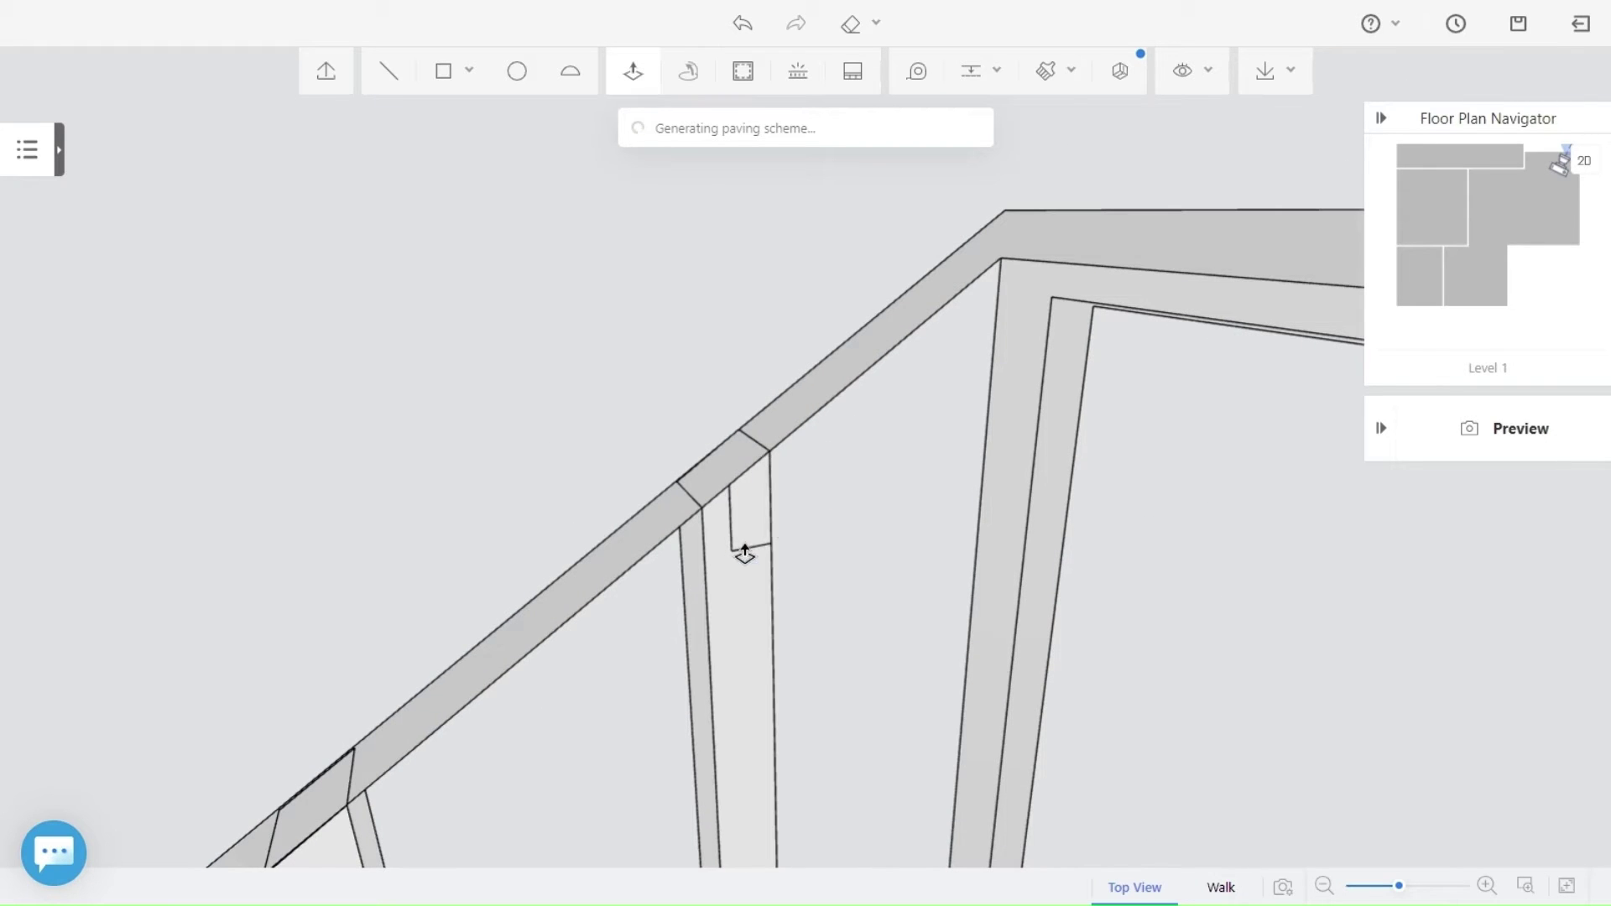
click(745, 547)
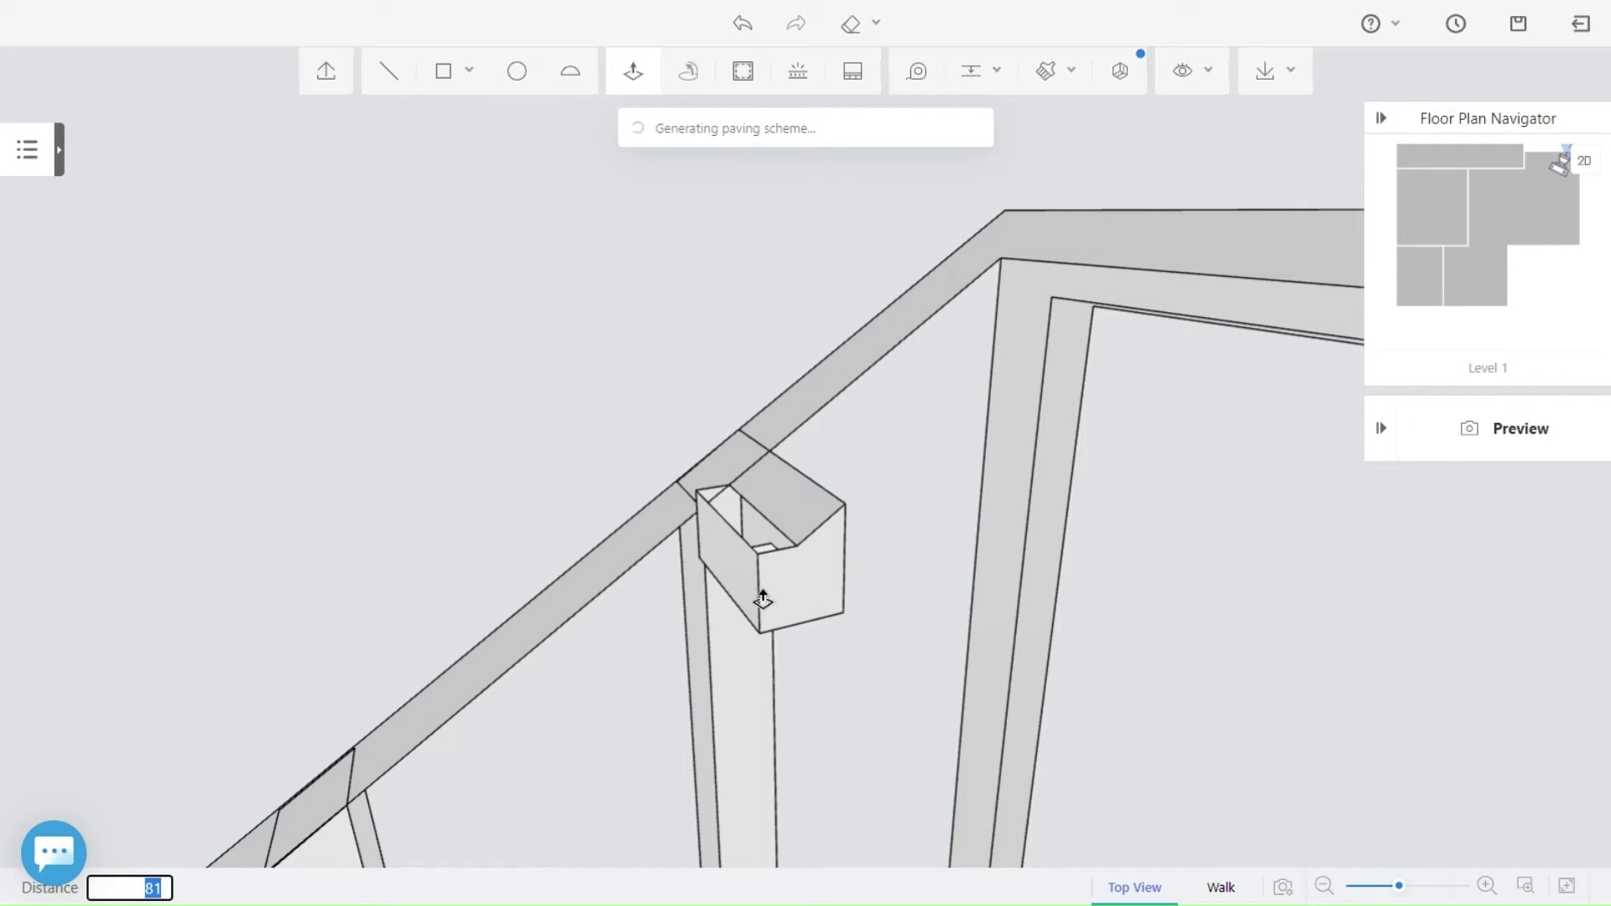
click(743, 572)
scroll(705, 601, up, 5)
scroll(705, 600, down, 5)
key(Escape)
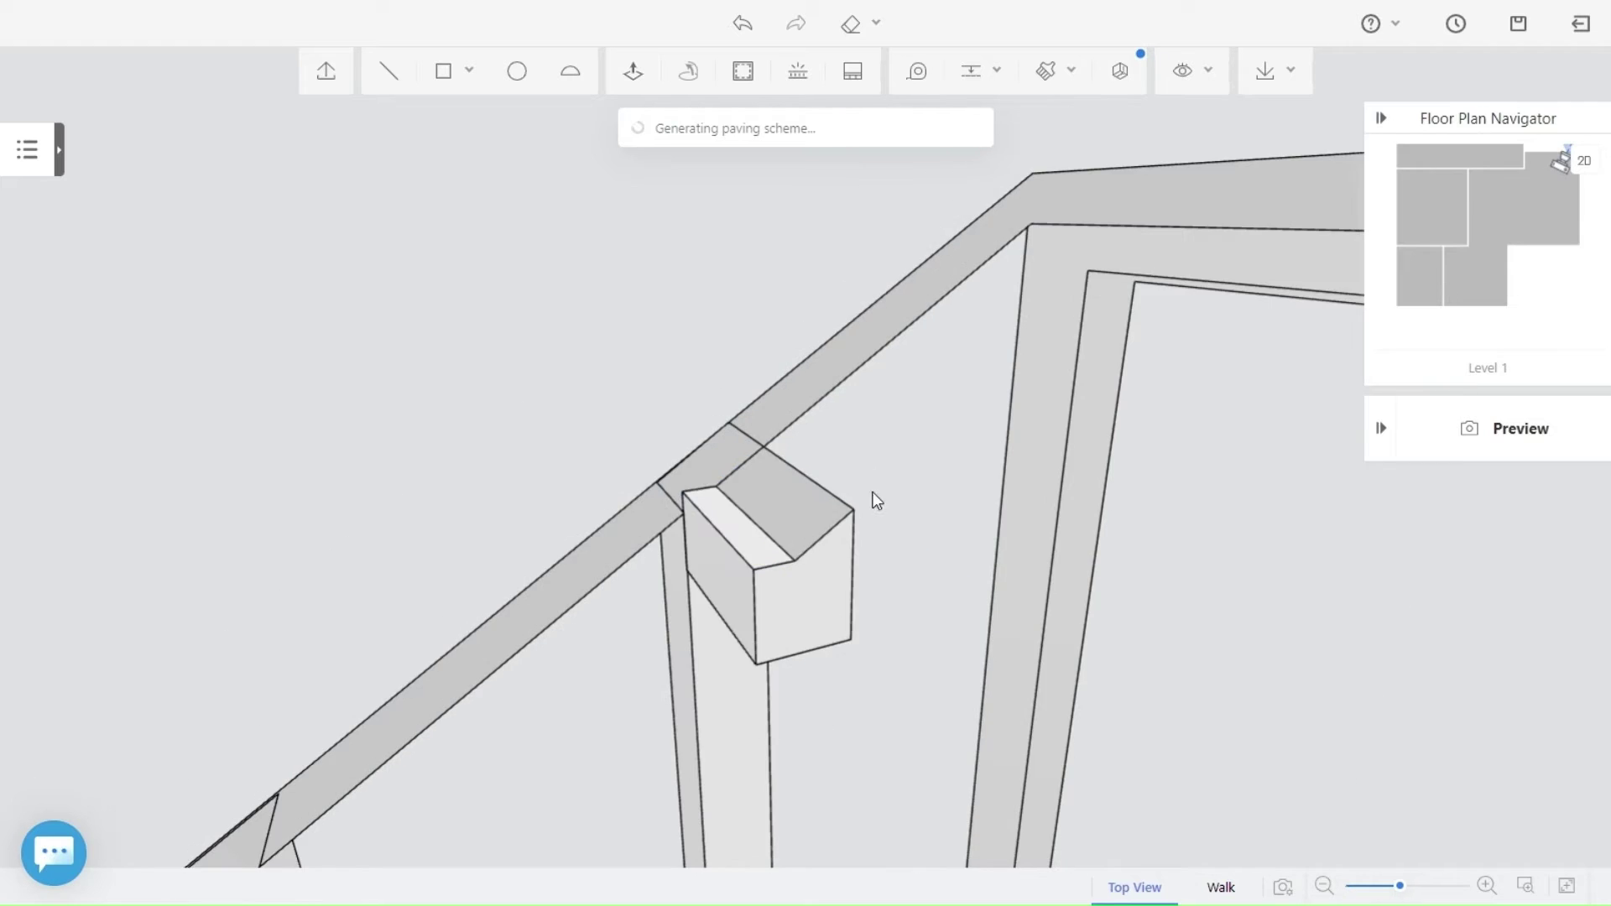
middle_drag(864, 475, 802, 437)
click(389, 72)
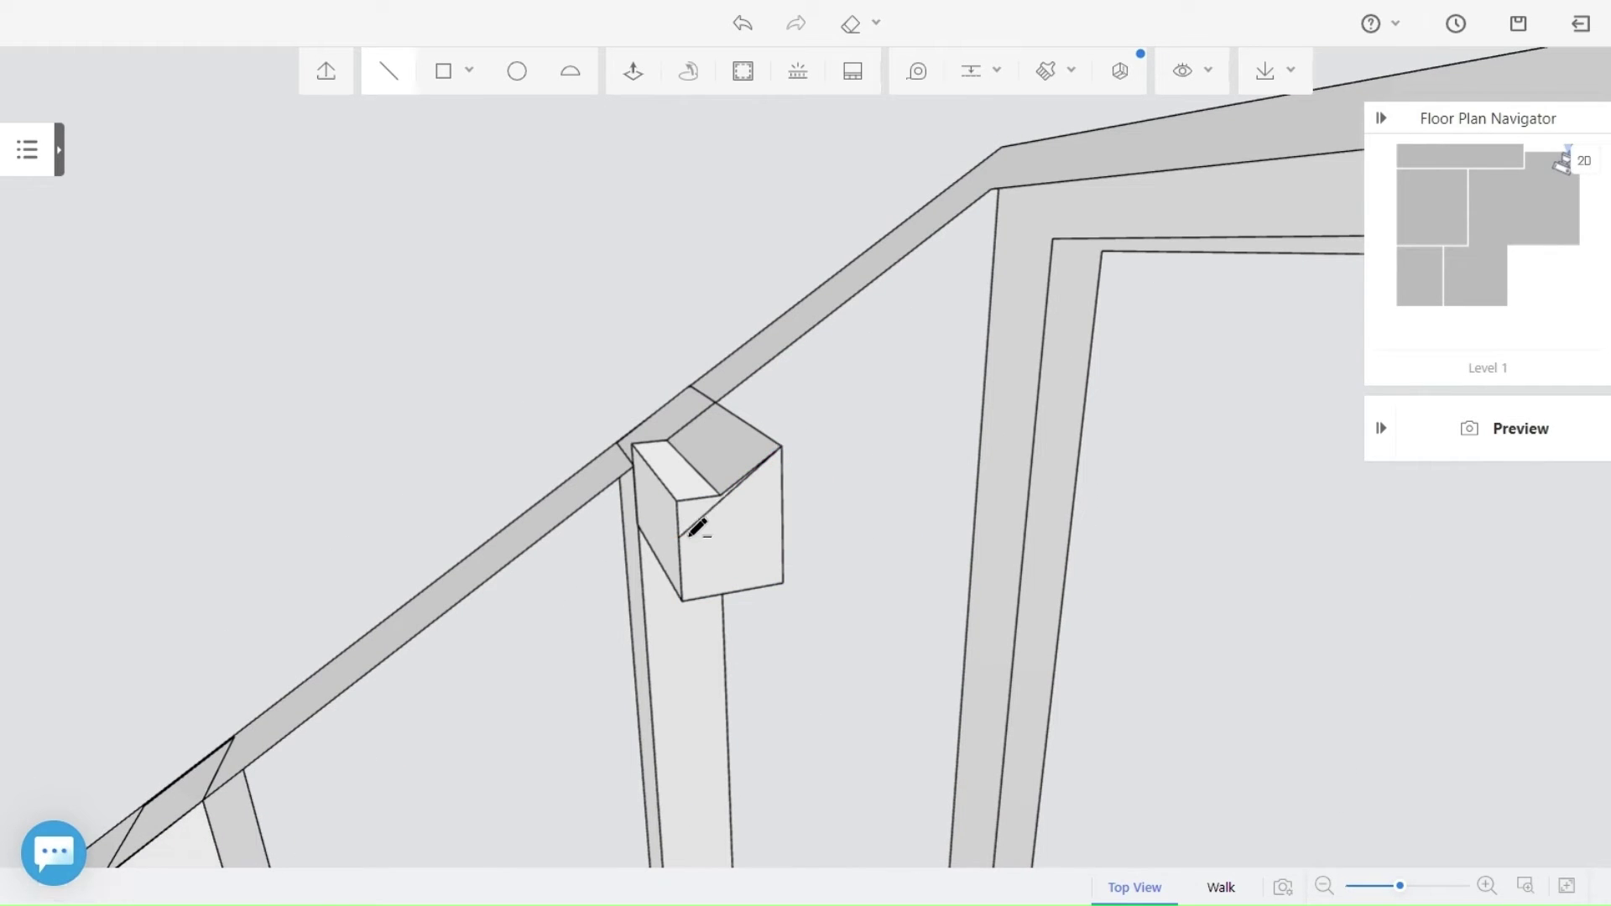
key(ctrl+z)
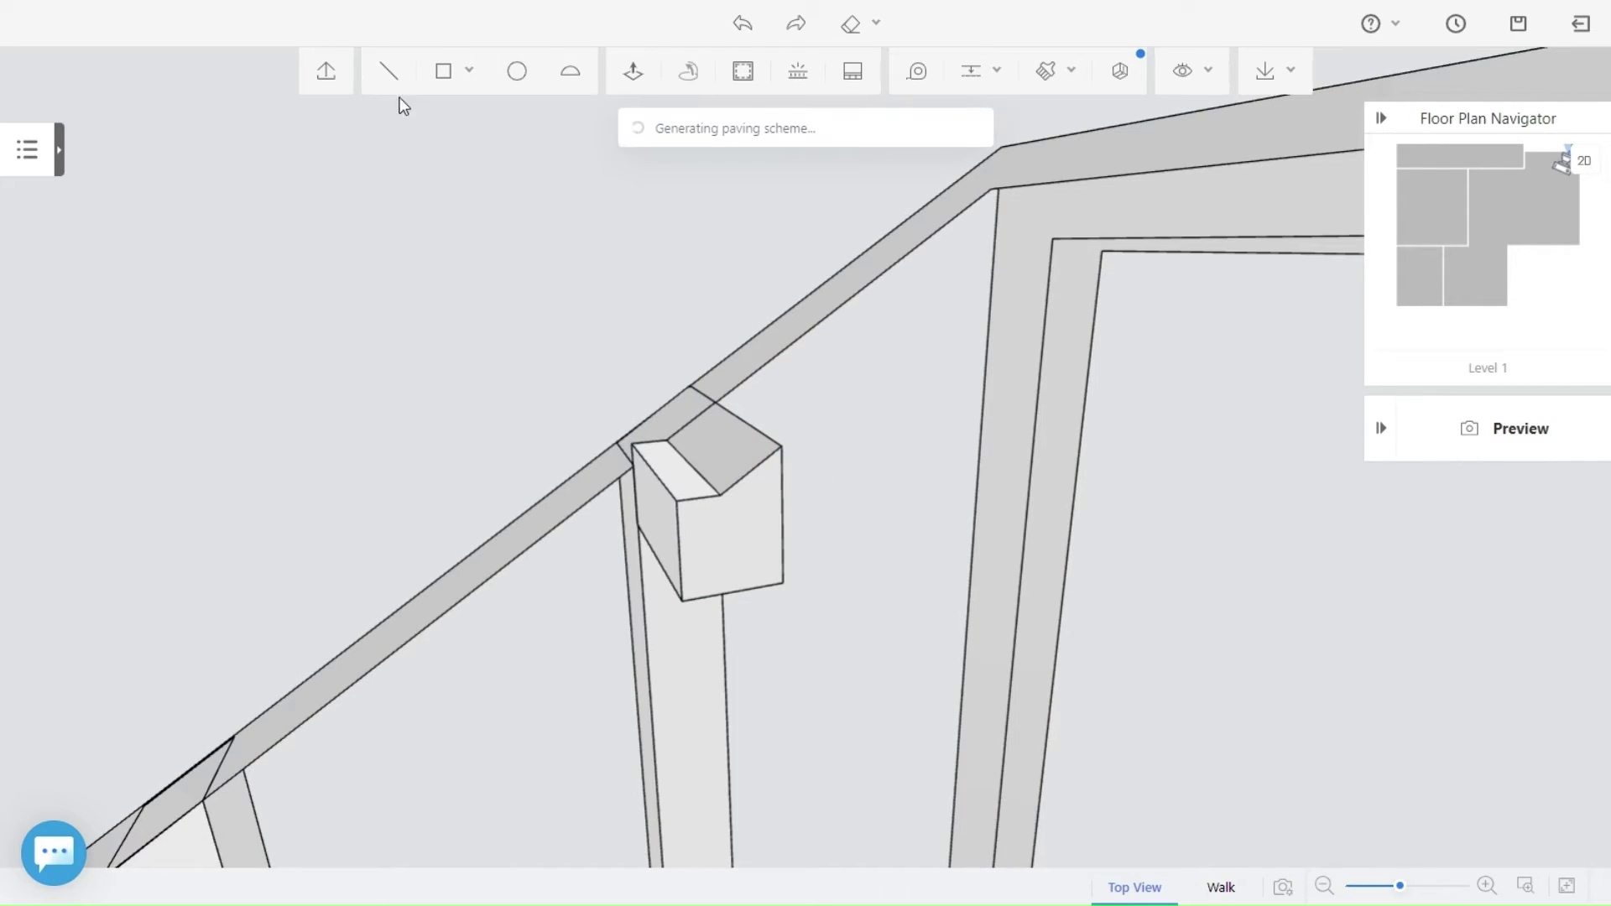
Cut the stub's side face diagonally along the frame's slope and delete the part above the cut.
click(679, 529)
key(Escape)
click(683, 508)
click(1064, 437)
click(1019, 416)
Draw lines closing the gap in the stub's sloped top face and delete the leftover face beside it.
scroll(744, 479, up, 5)
key(l)
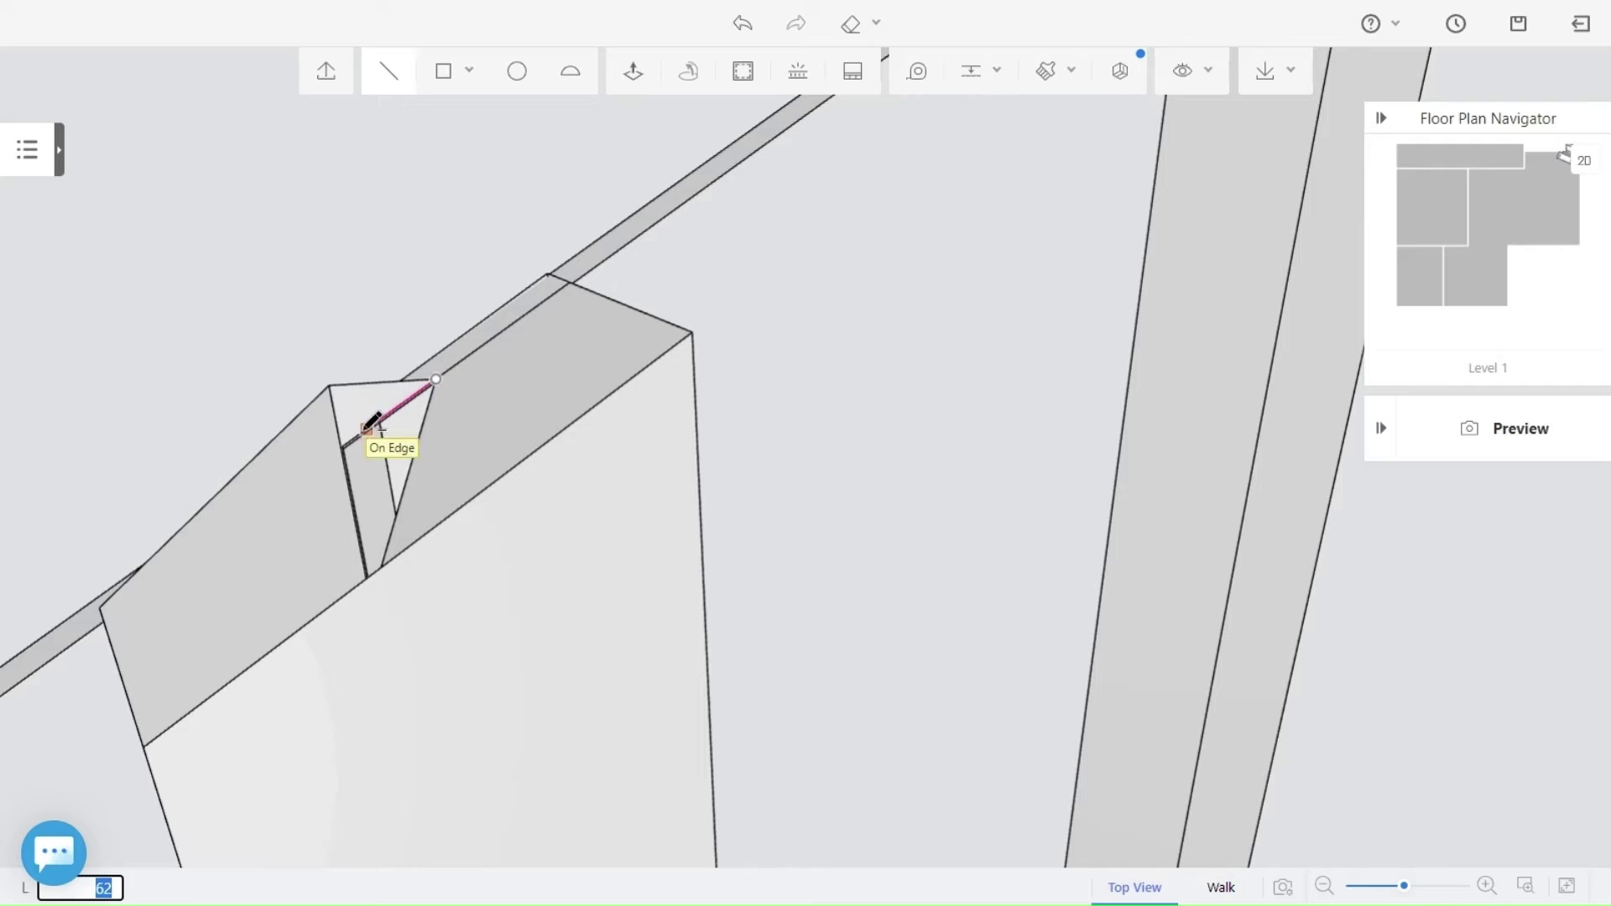
click(145, 747)
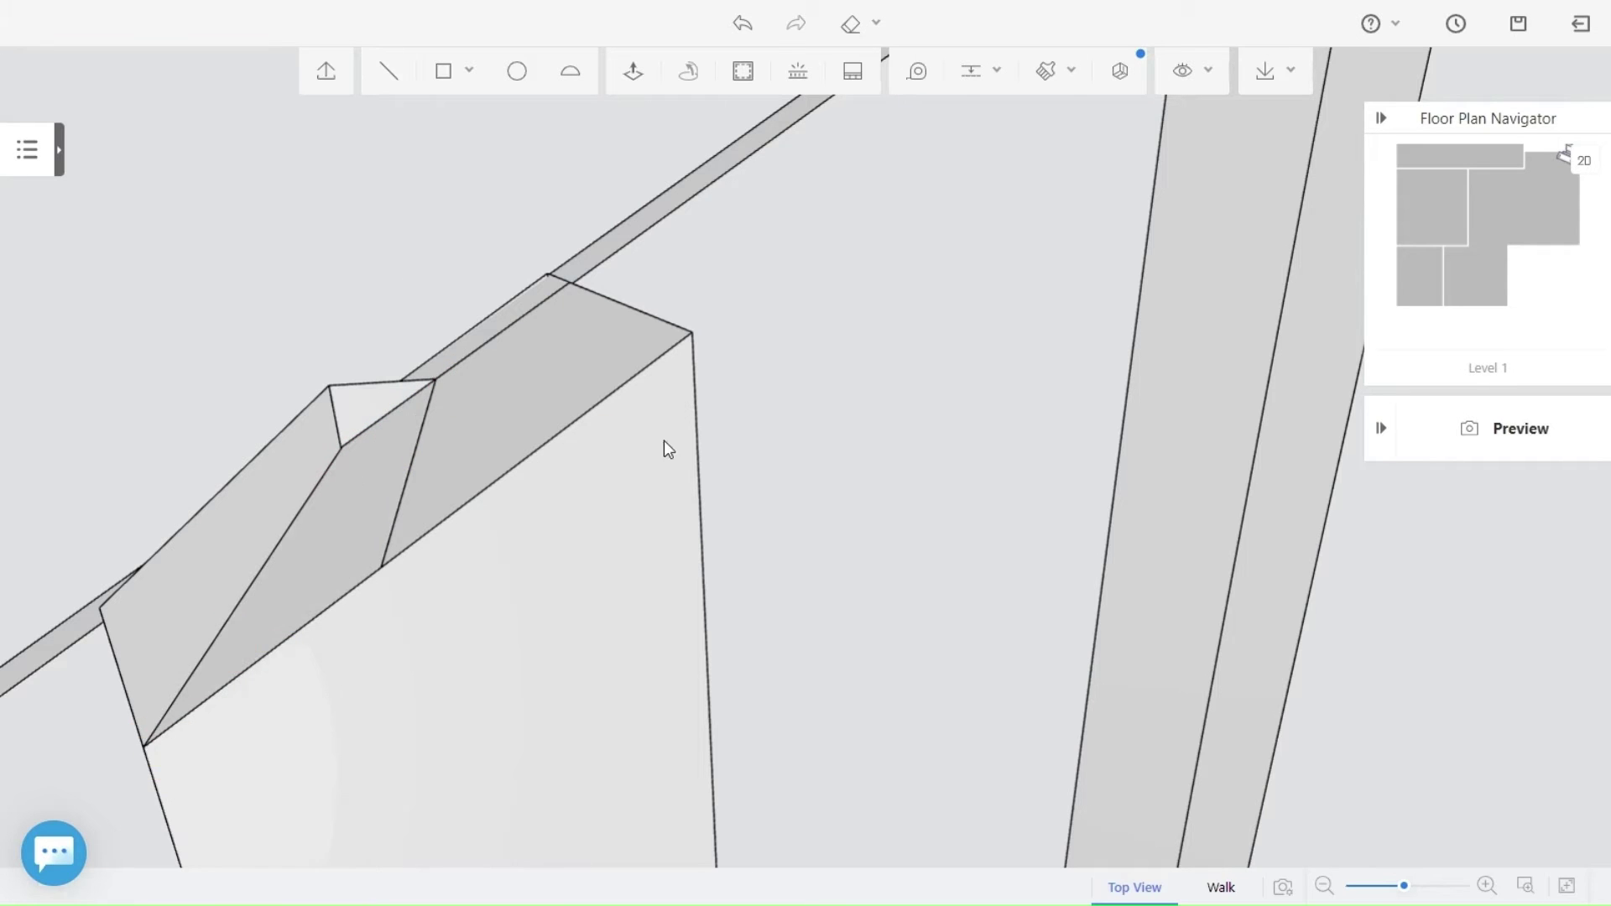
key(Escape)
click(357, 476)
click(685, 408)
Delete the remaining leftover faces that protrude above the beam stub's sloped top.
click(633, 72)
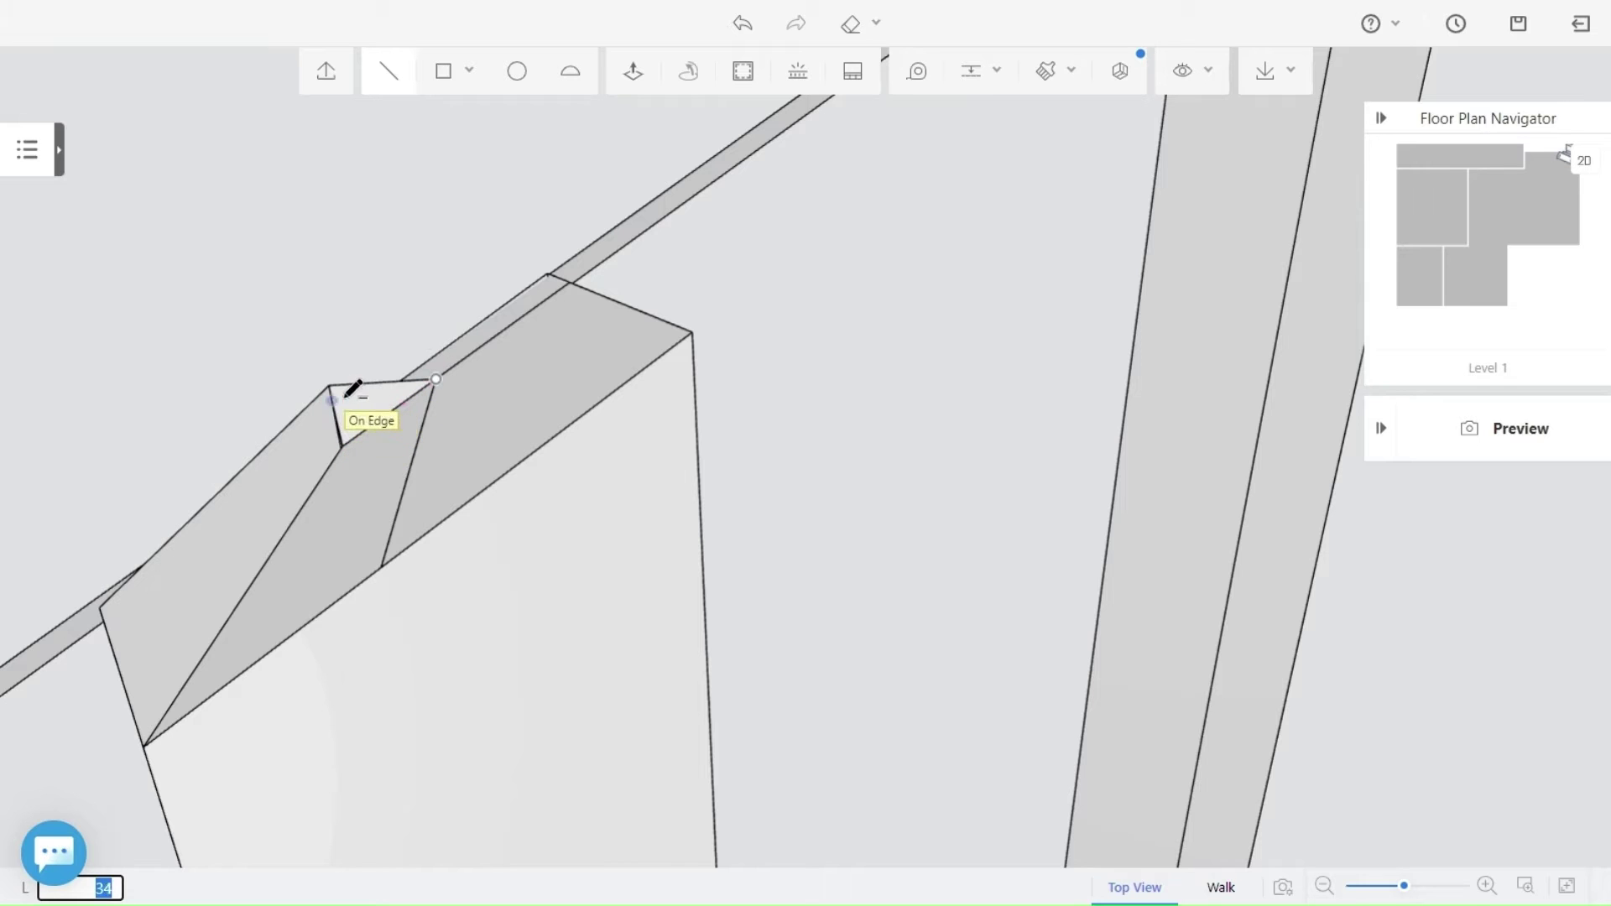
key(Escape)
click(553, 366)
click(684, 328)
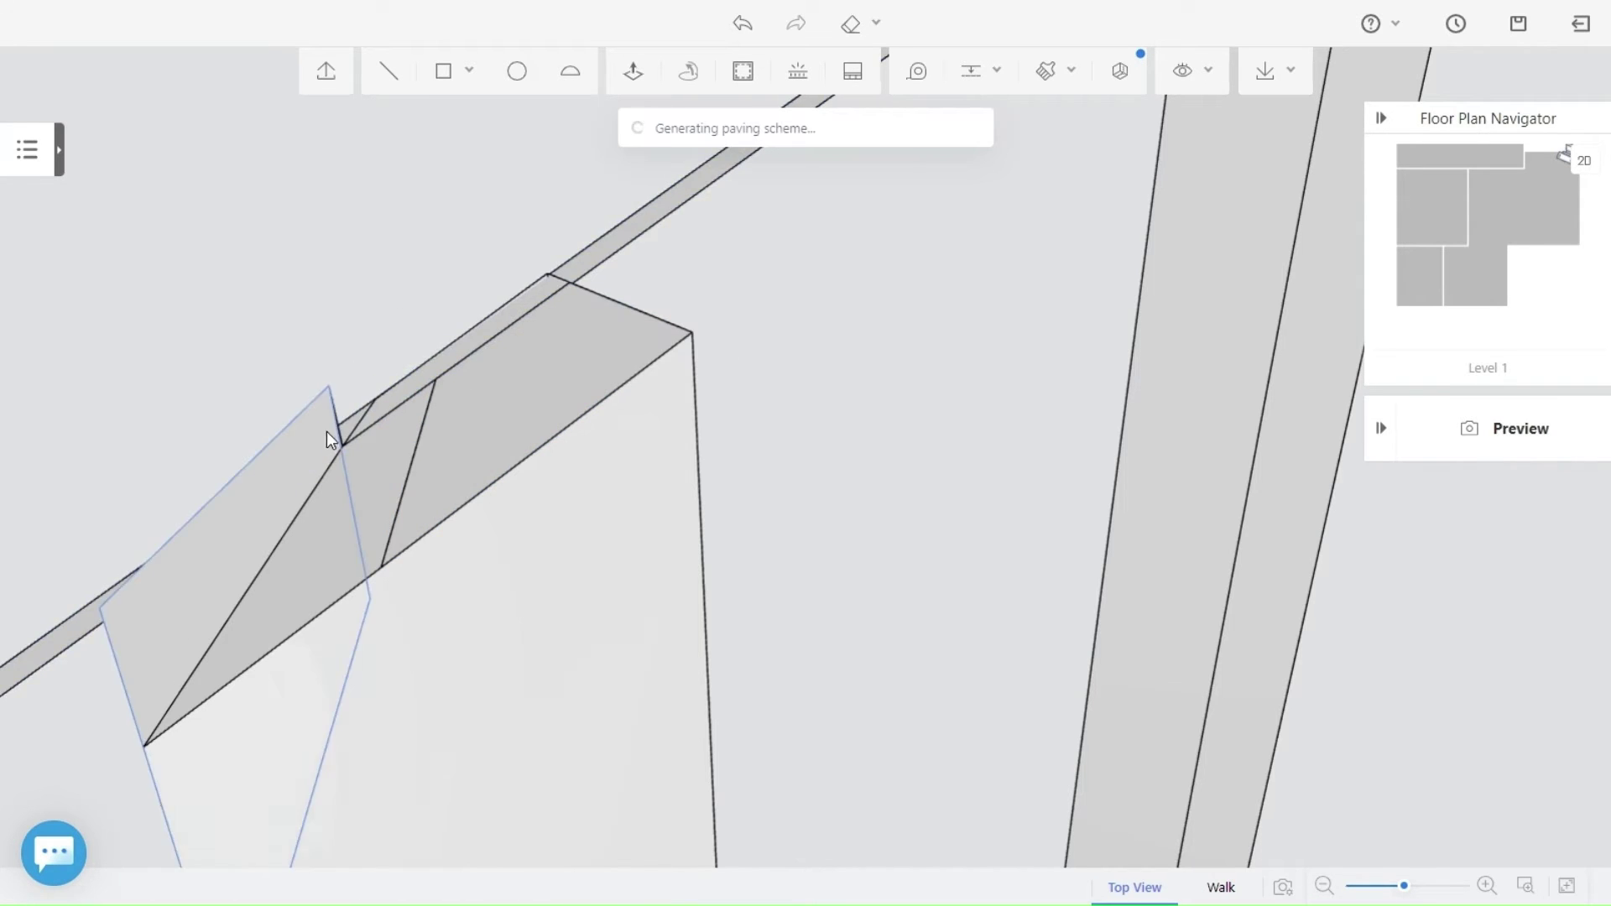
scroll(594, 654, down, 3)
right_drag(594, 656, 633, 546)
scroll(721, 419, up, 3)
double_click(722, 348)
click(1244, 670)
scroll(1258, 675, down, 4)
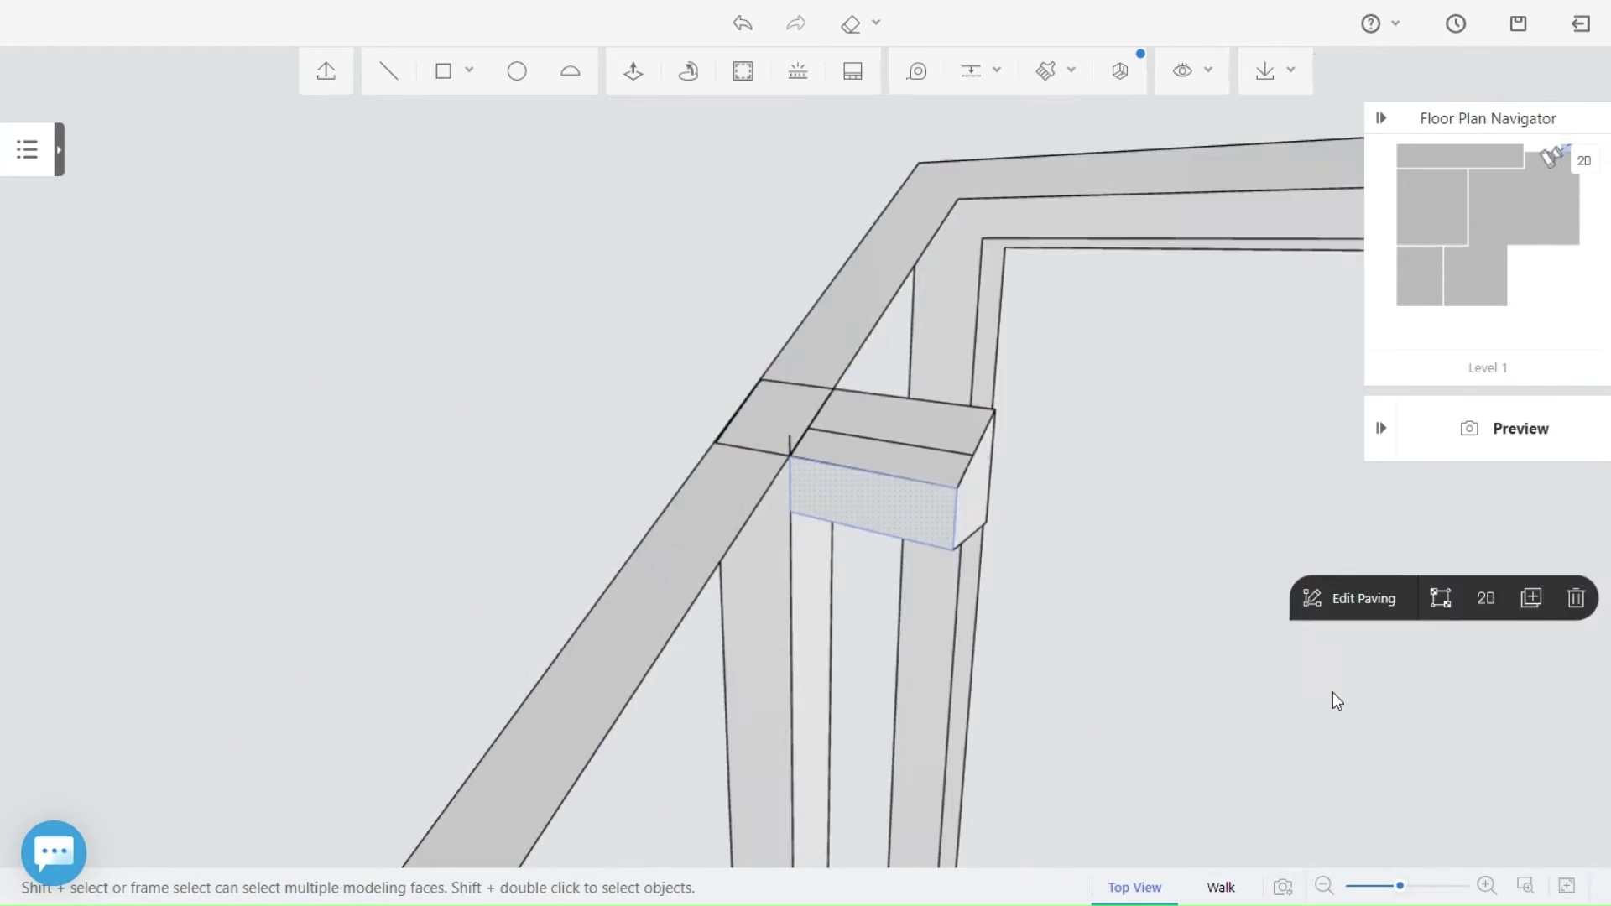
Extend the cleaned stub about 7740 across the roof as a beam reaching the opposite sloped frame member.
right_drag(1337, 697, 802, 625)
scroll(755, 600, up, 1)
click(669, 569)
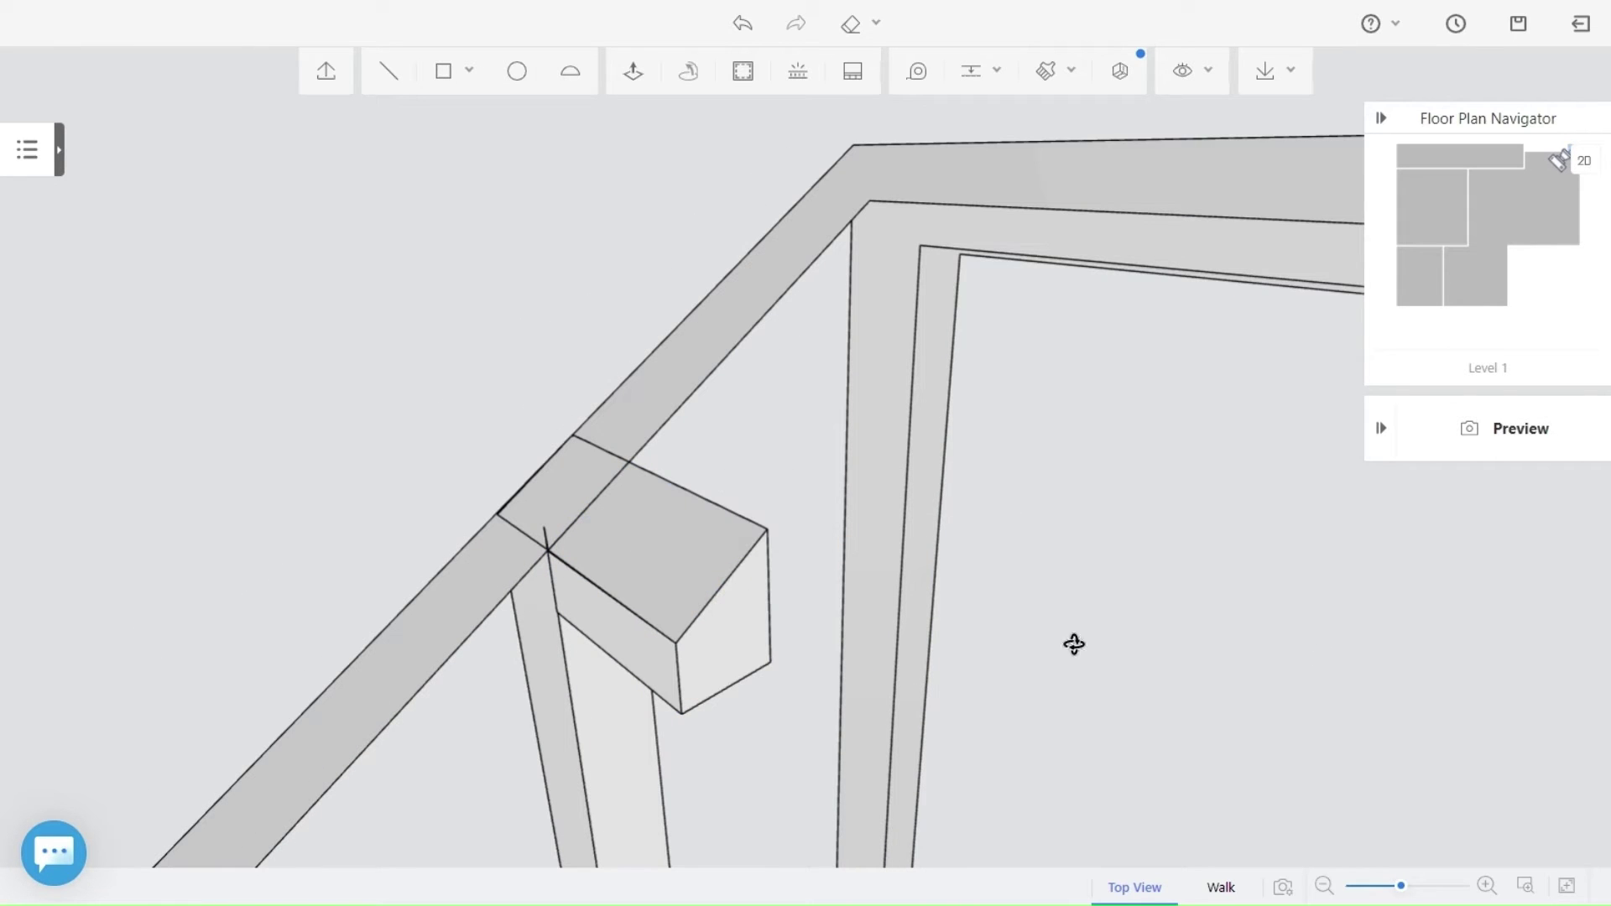
click(739, 650)
scroll(740, 650, down, 3)
middle_drag(1083, 781, 755, 419)
right_drag(989, 768, 1044, 756)
middle_drag(1044, 756, 1161, 765)
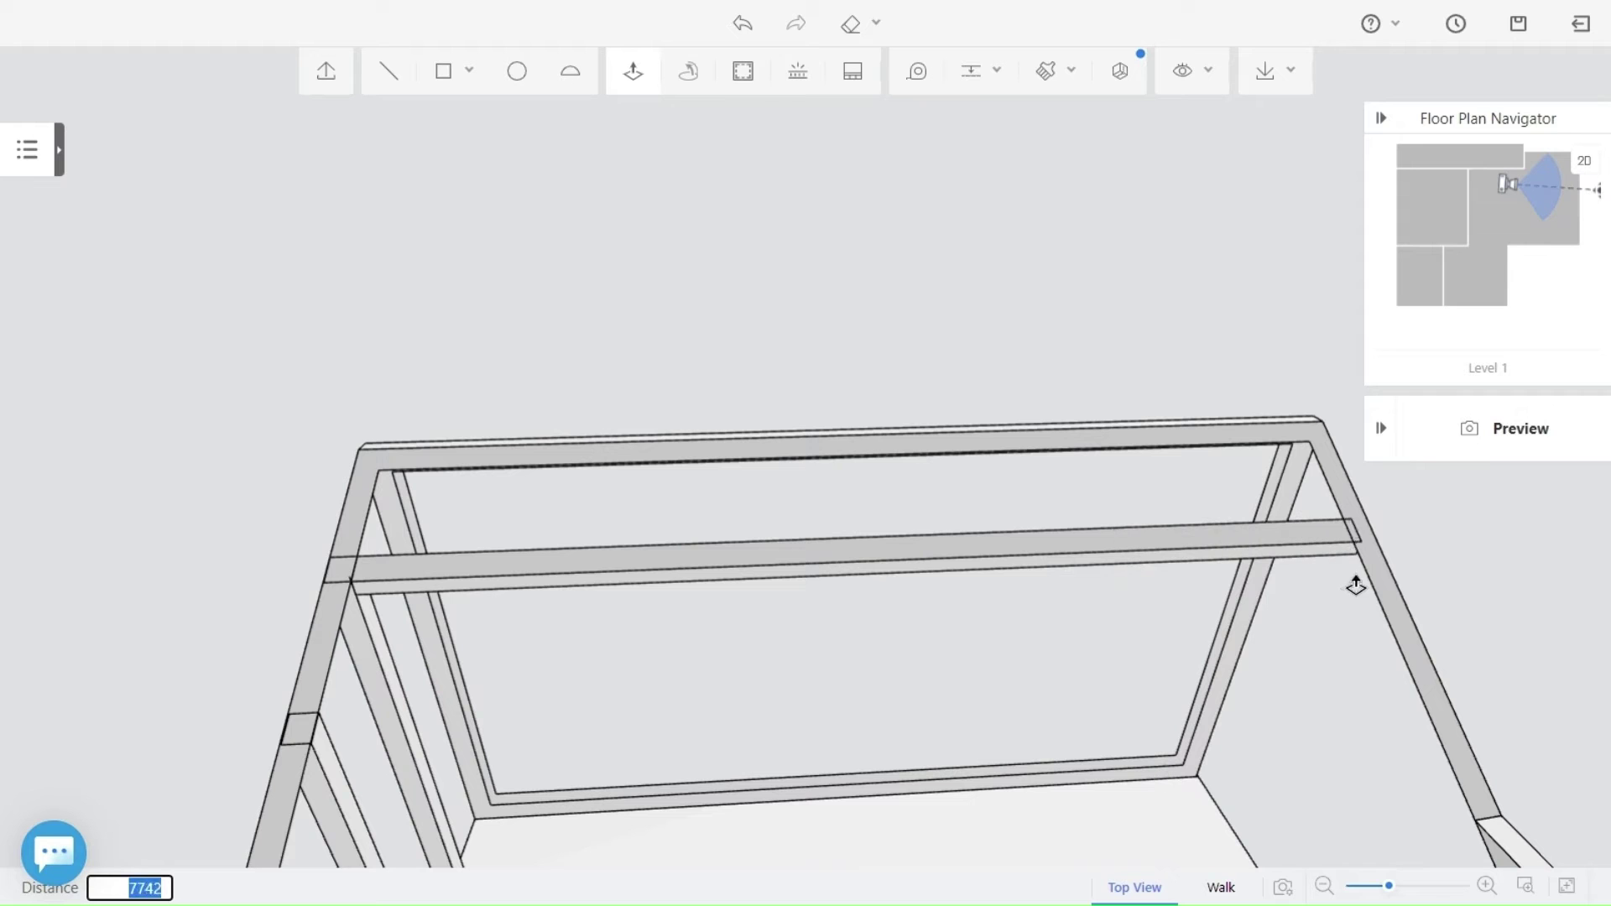
middle_drag(1413, 592, 774, 463)
Duplicate the whole beam twice down the slope, placing the copies at the next two columns.
key(ctrl+z)
scroll(687, 481, down, 2)
drag(1072, 478, 796, 367)
shift+double_click(892, 408)
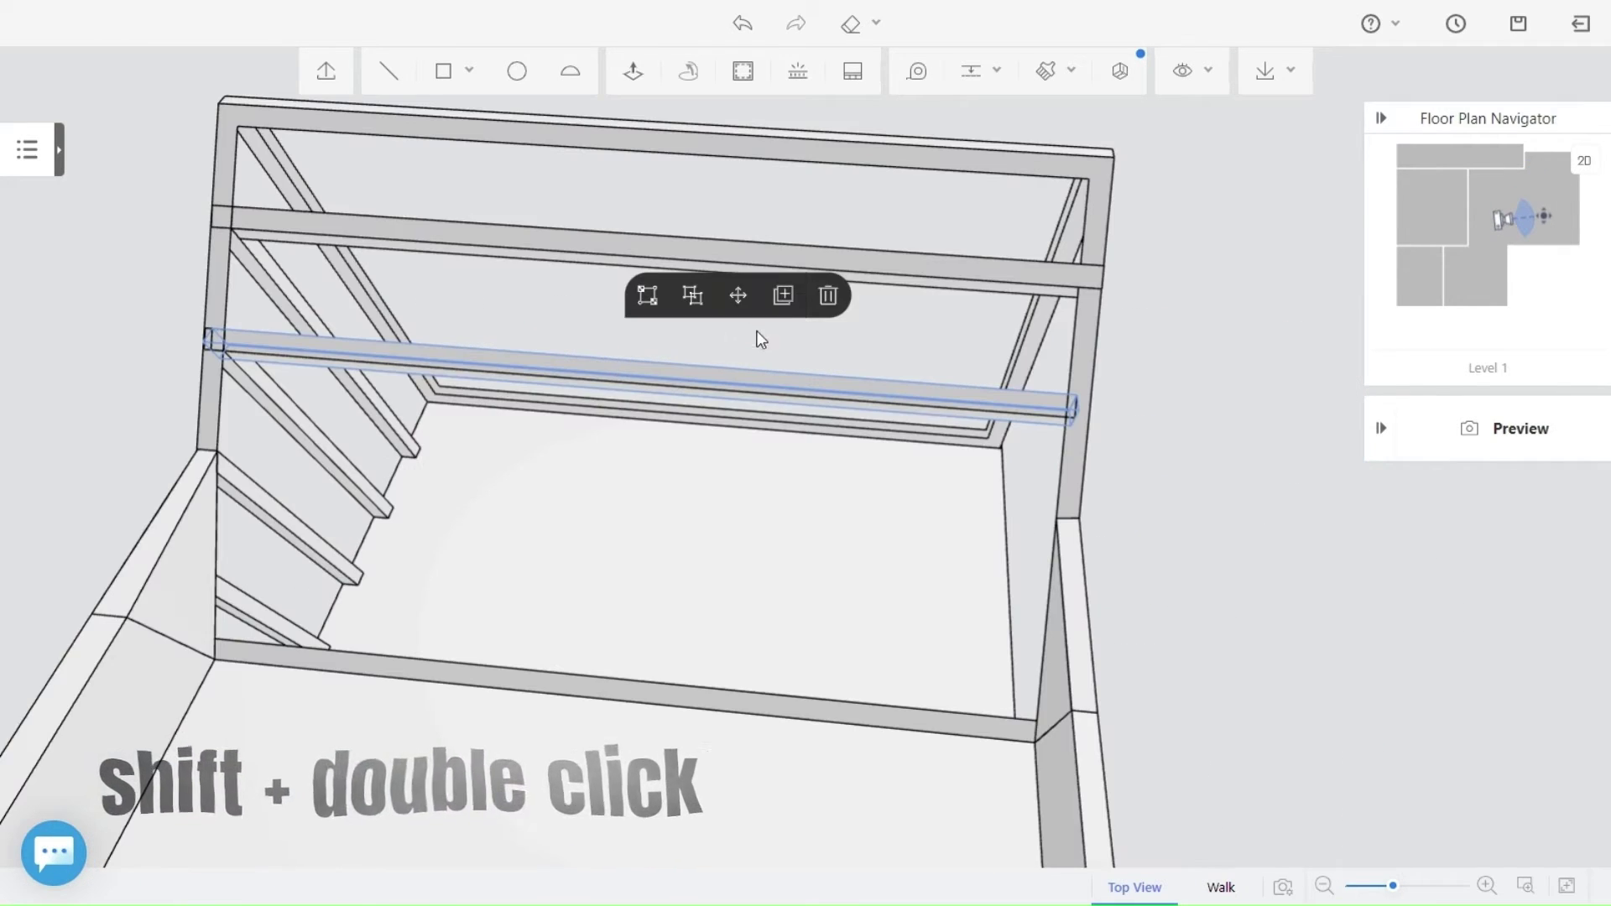
shift+double_click(615, 379)
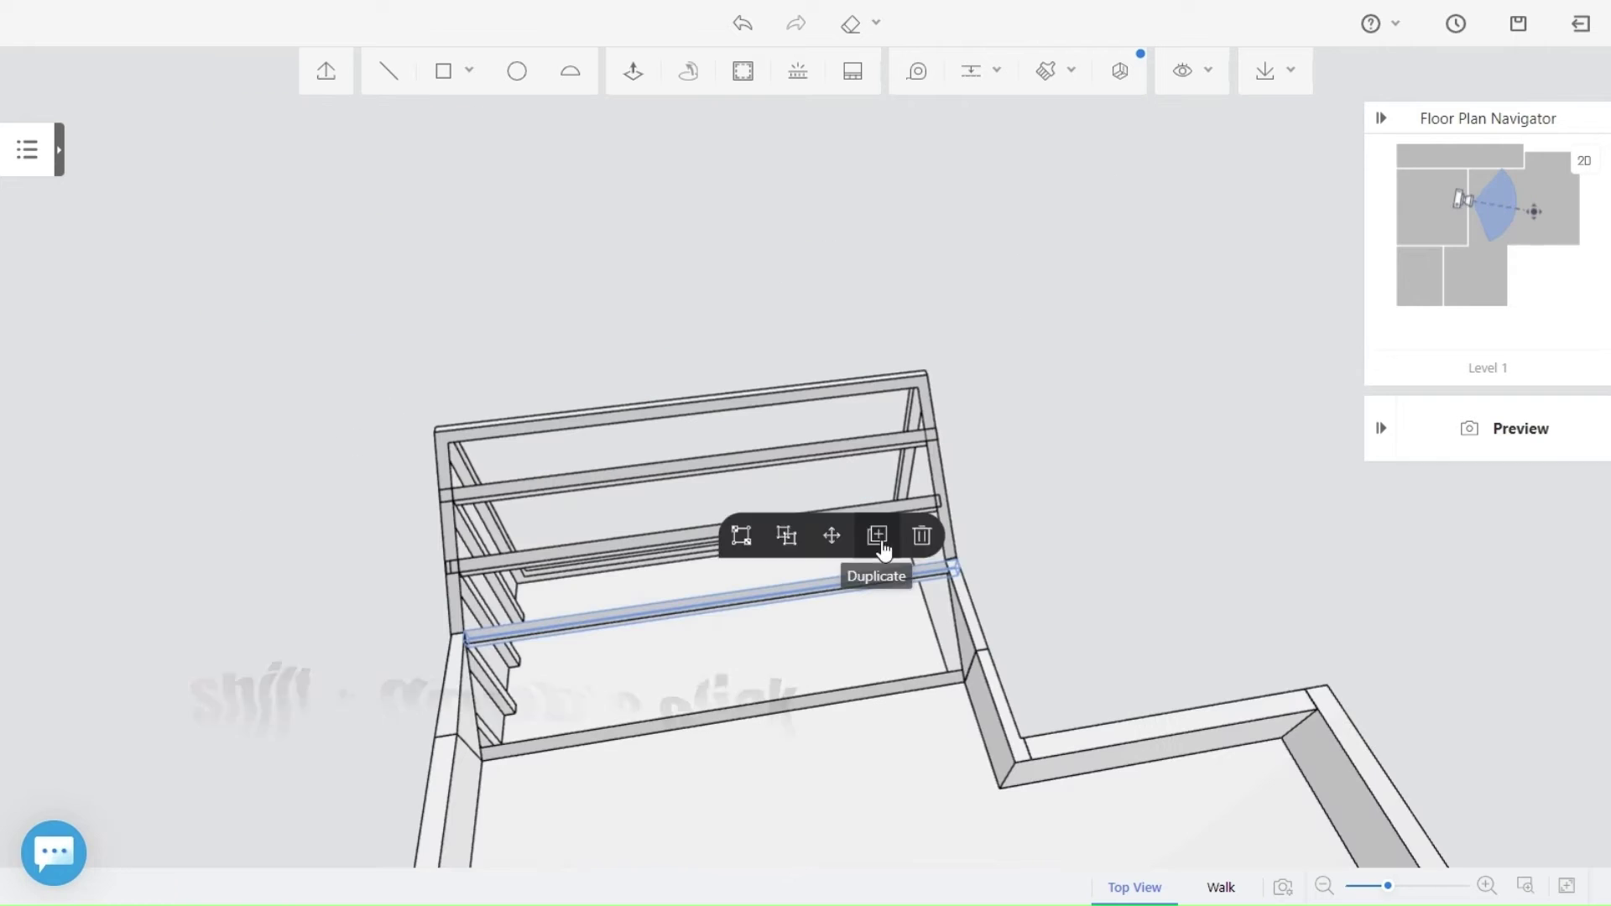
Duplicate the third beam and place the copy at the lowest column, near the parapet fillers.
click(879, 542)
click(599, 614)
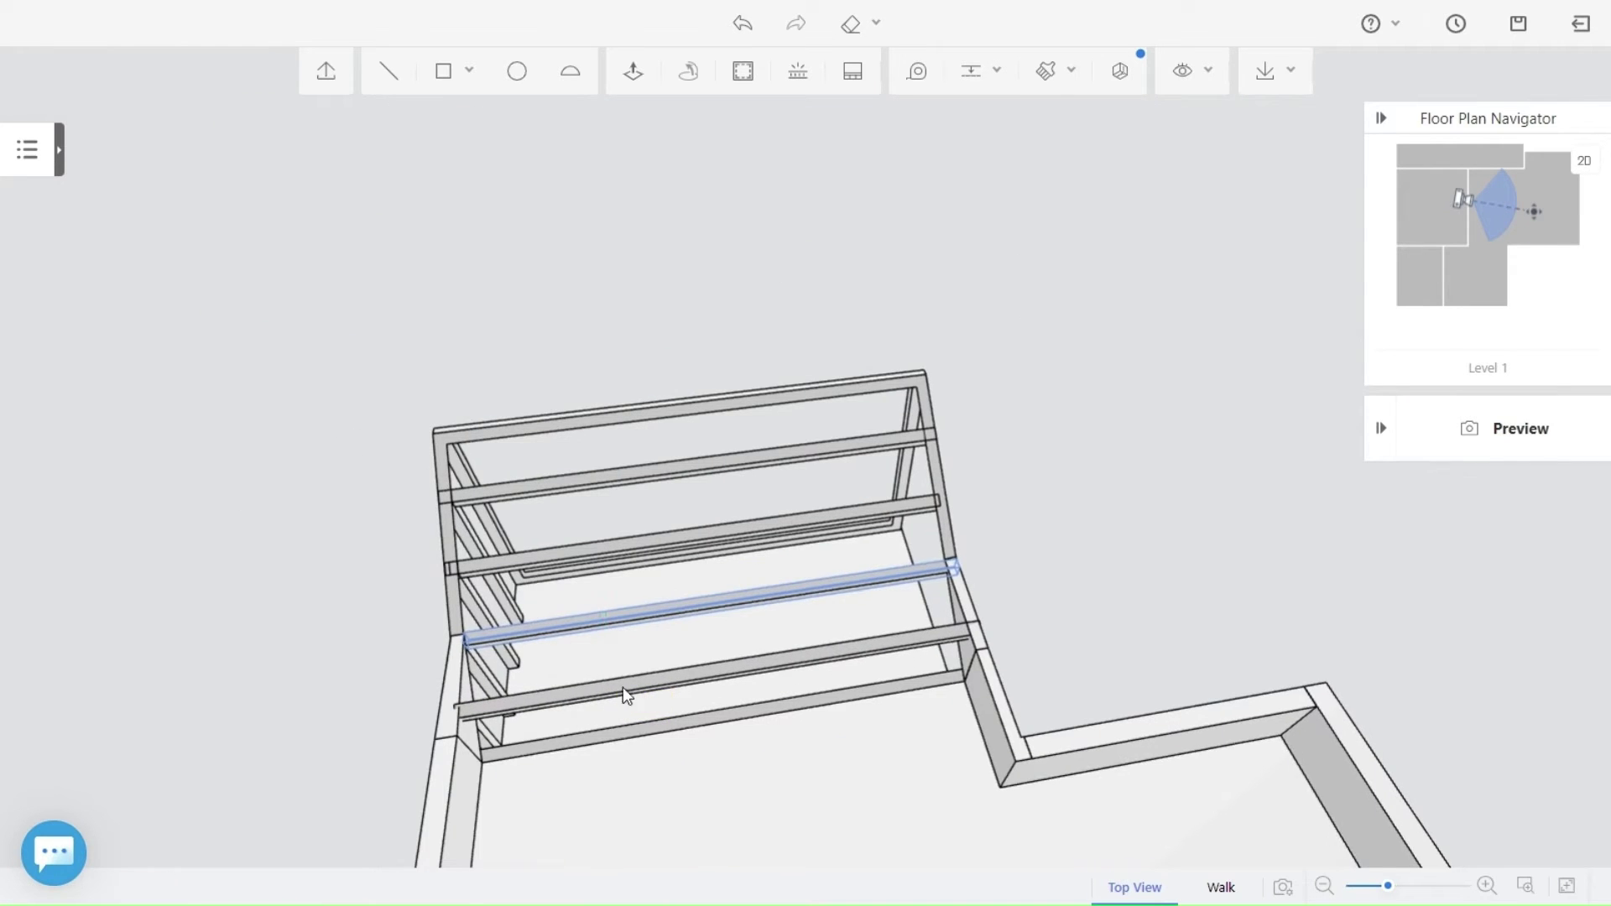
drag(650, 793, 933, 754)
scroll(885, 778, down, 3)
middle_drag(937, 762, 898, 744)
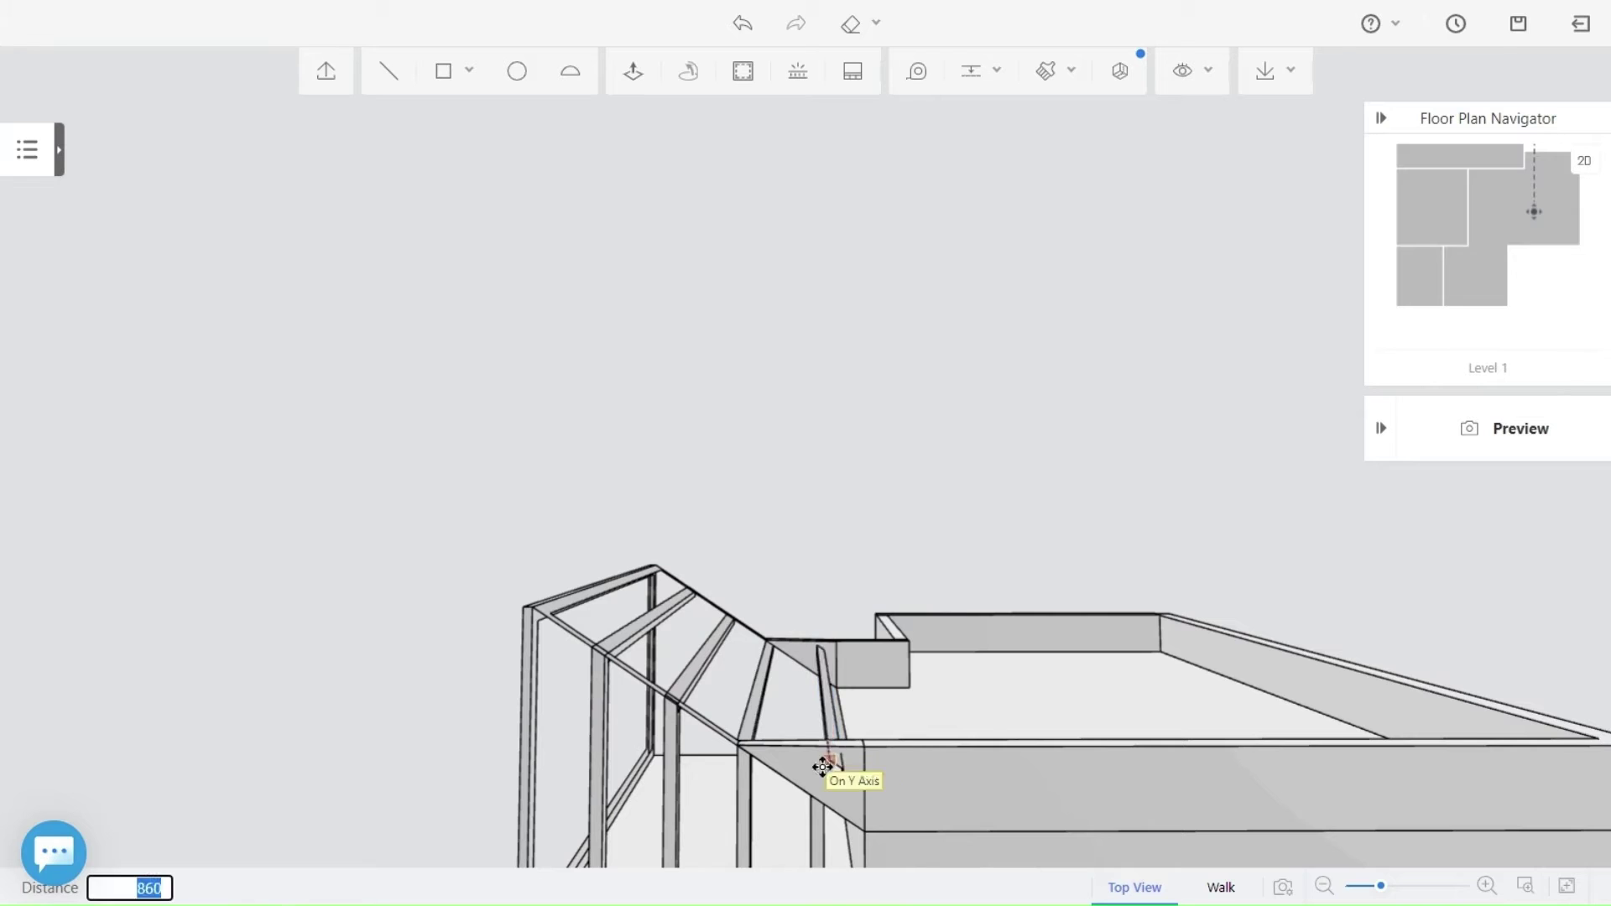
middle_drag(945, 699, 843, 780)
Move the lowest beam by its end corner to line it up with the lowest column.
scroll(842, 748, up, 6)
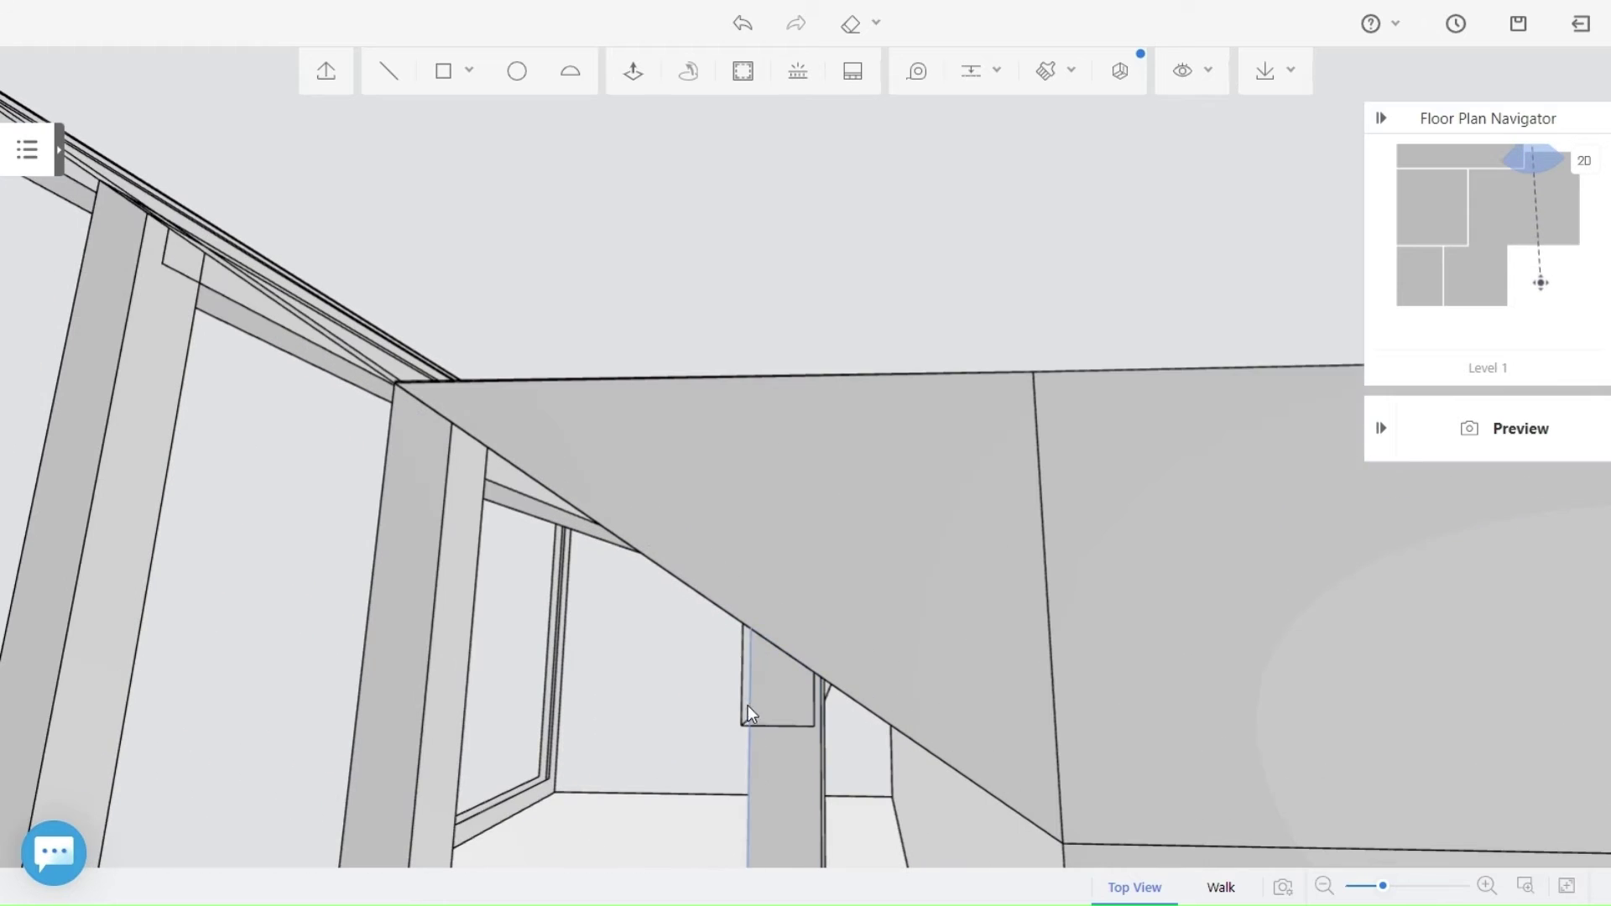
click(744, 712)
click(902, 634)
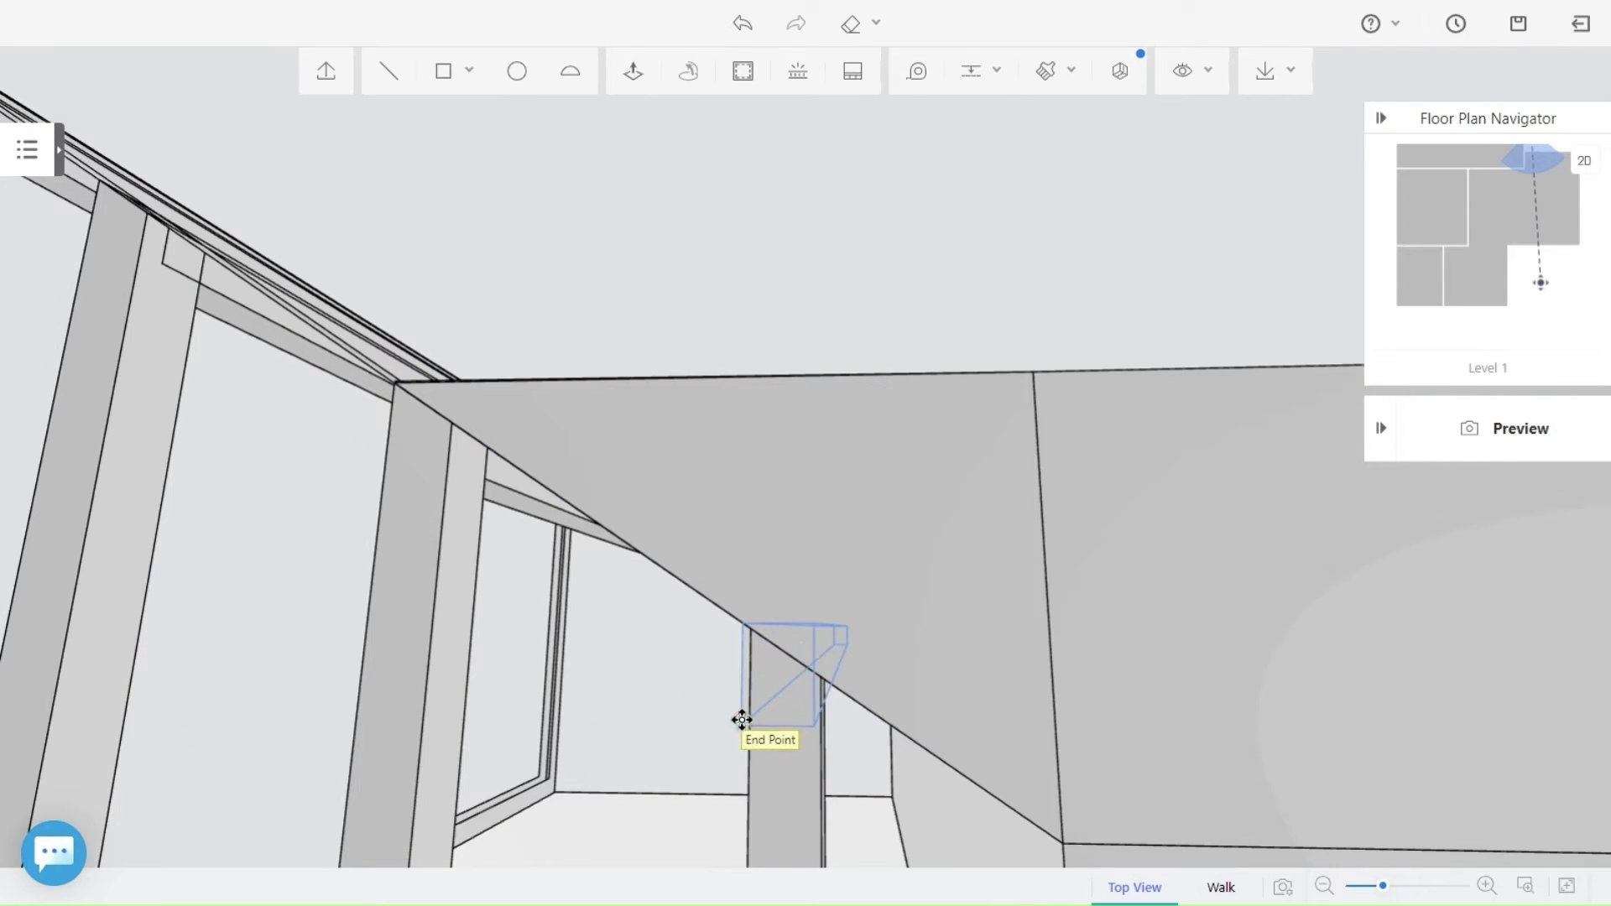
scroll(839, 604, down, 5)
middle_drag(867, 587, 780, 604)
key(Escape)
Brush the dark concrete finish from the front parapet onto all plain exterior faces, parapets and the roof.
middle_drag(770, 820, 403, 797)
mouse_move(403, 797)
middle_down()
mouse_move(841, 781)
mouse_move(159, 716)
mouse_move(752, 719)
mouse_move(473, 695)
mouse_move(500, 695)
middle_up()
scroll(1088, 662, down, 5)
mouse_move(1088, 661)
middle_down()
mouse_move(956, 660)
mouse_move(982, 663)
mouse_move(749, 393)
mouse_move(974, 719)
mouse_move(752, 669)
mouse_move(806, 520)
middle_up()
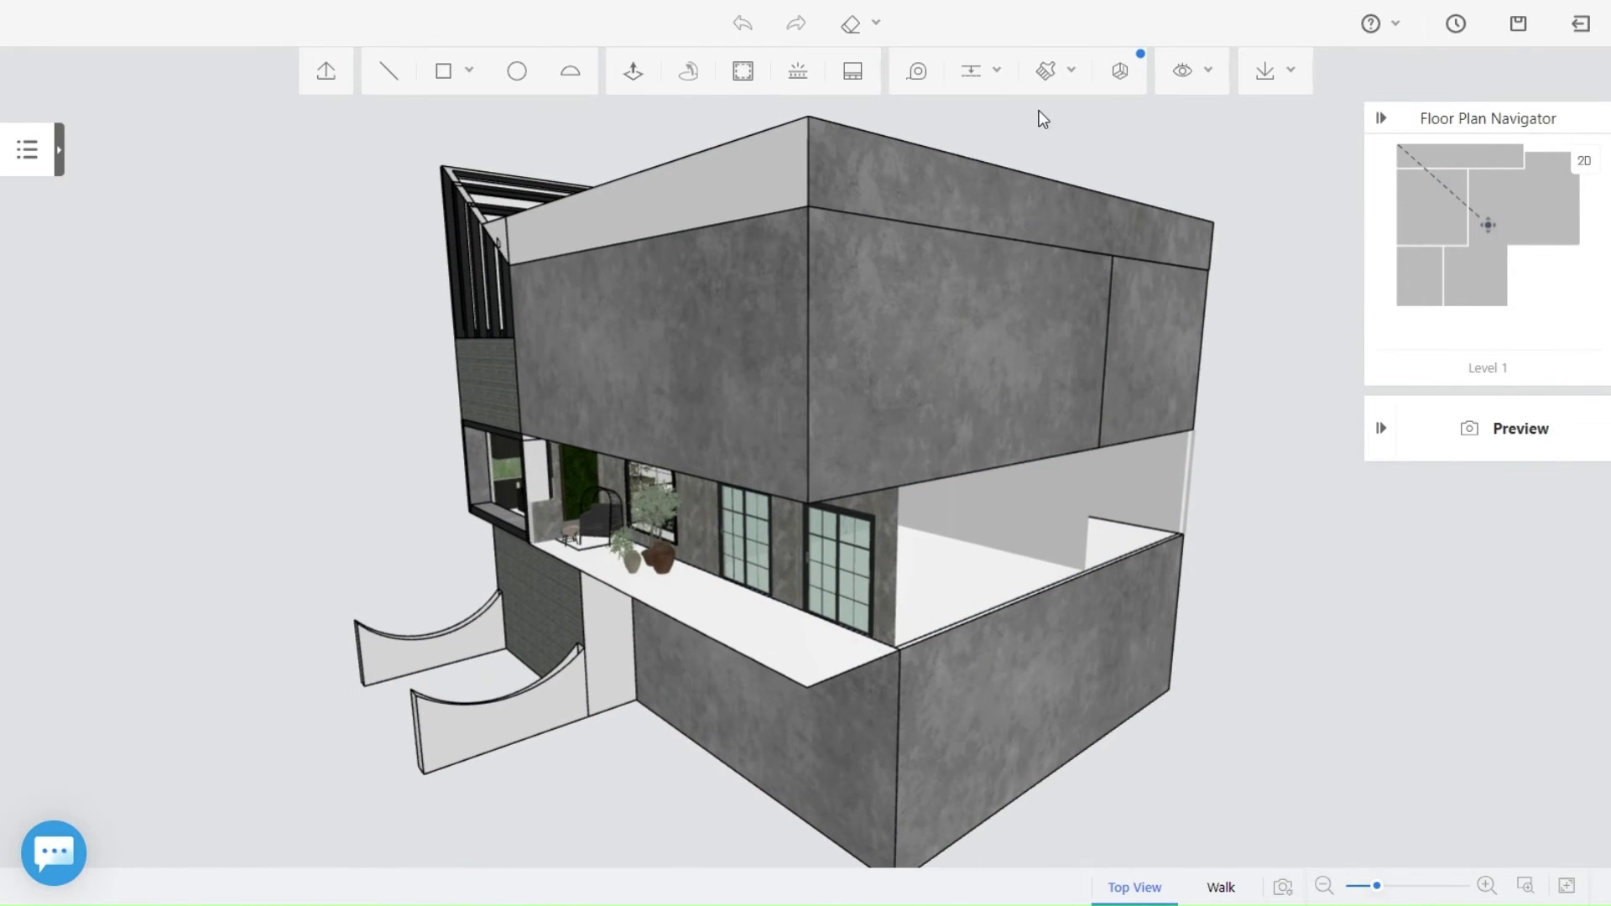
click(1045, 71)
middle_drag(607, 313, 753, 407)
key(Escape)
middle_drag(378, 453, 537, 579)
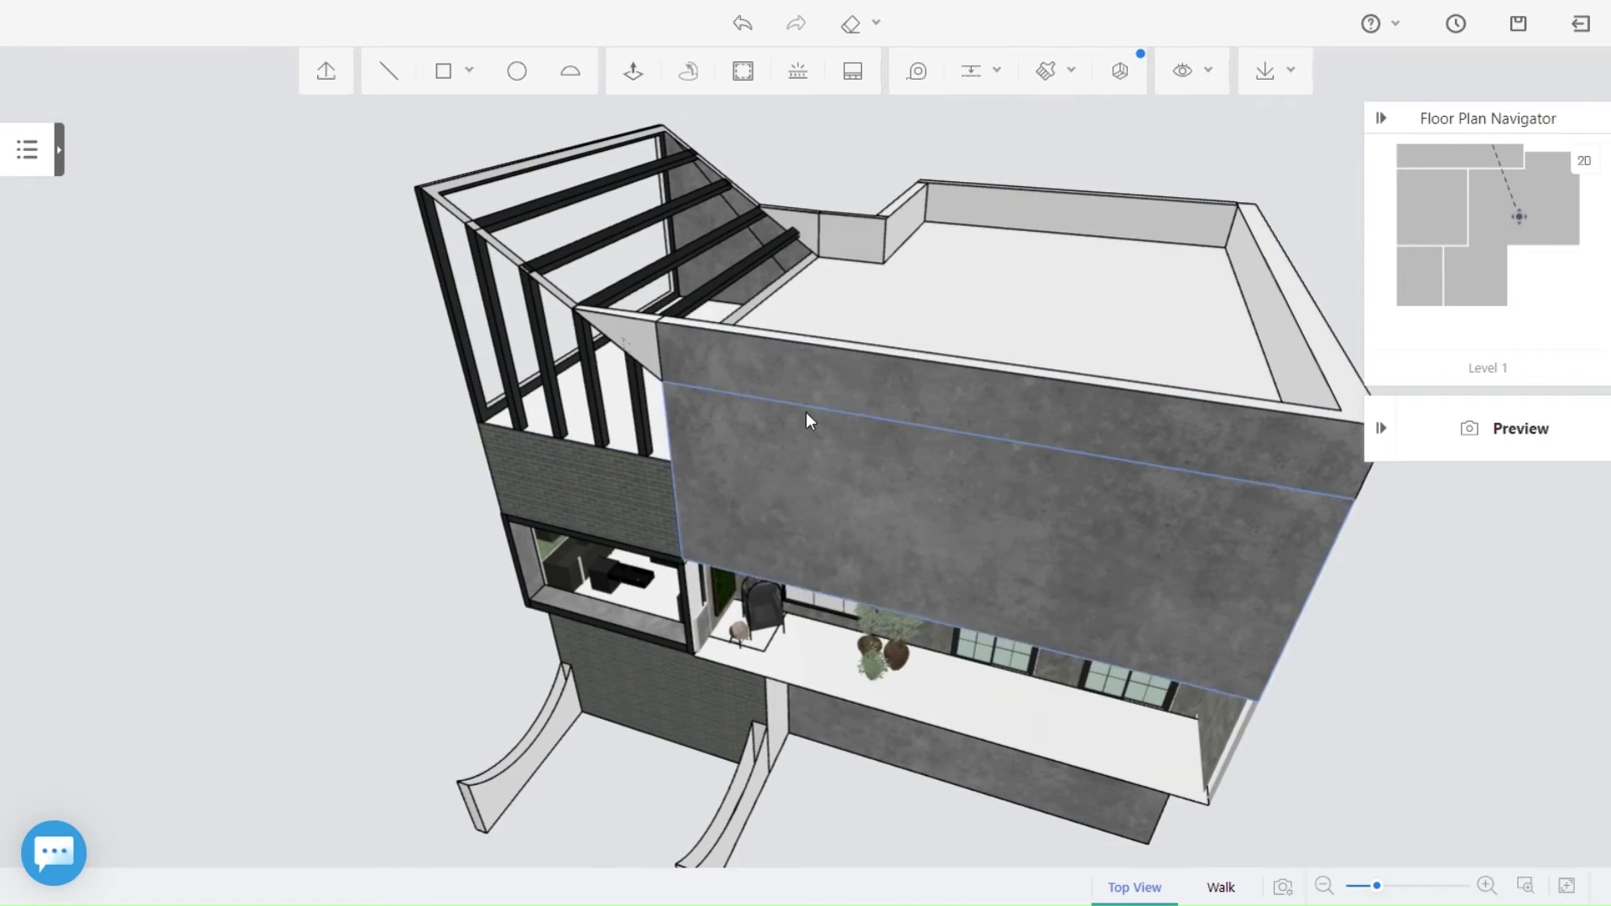
click(1059, 82)
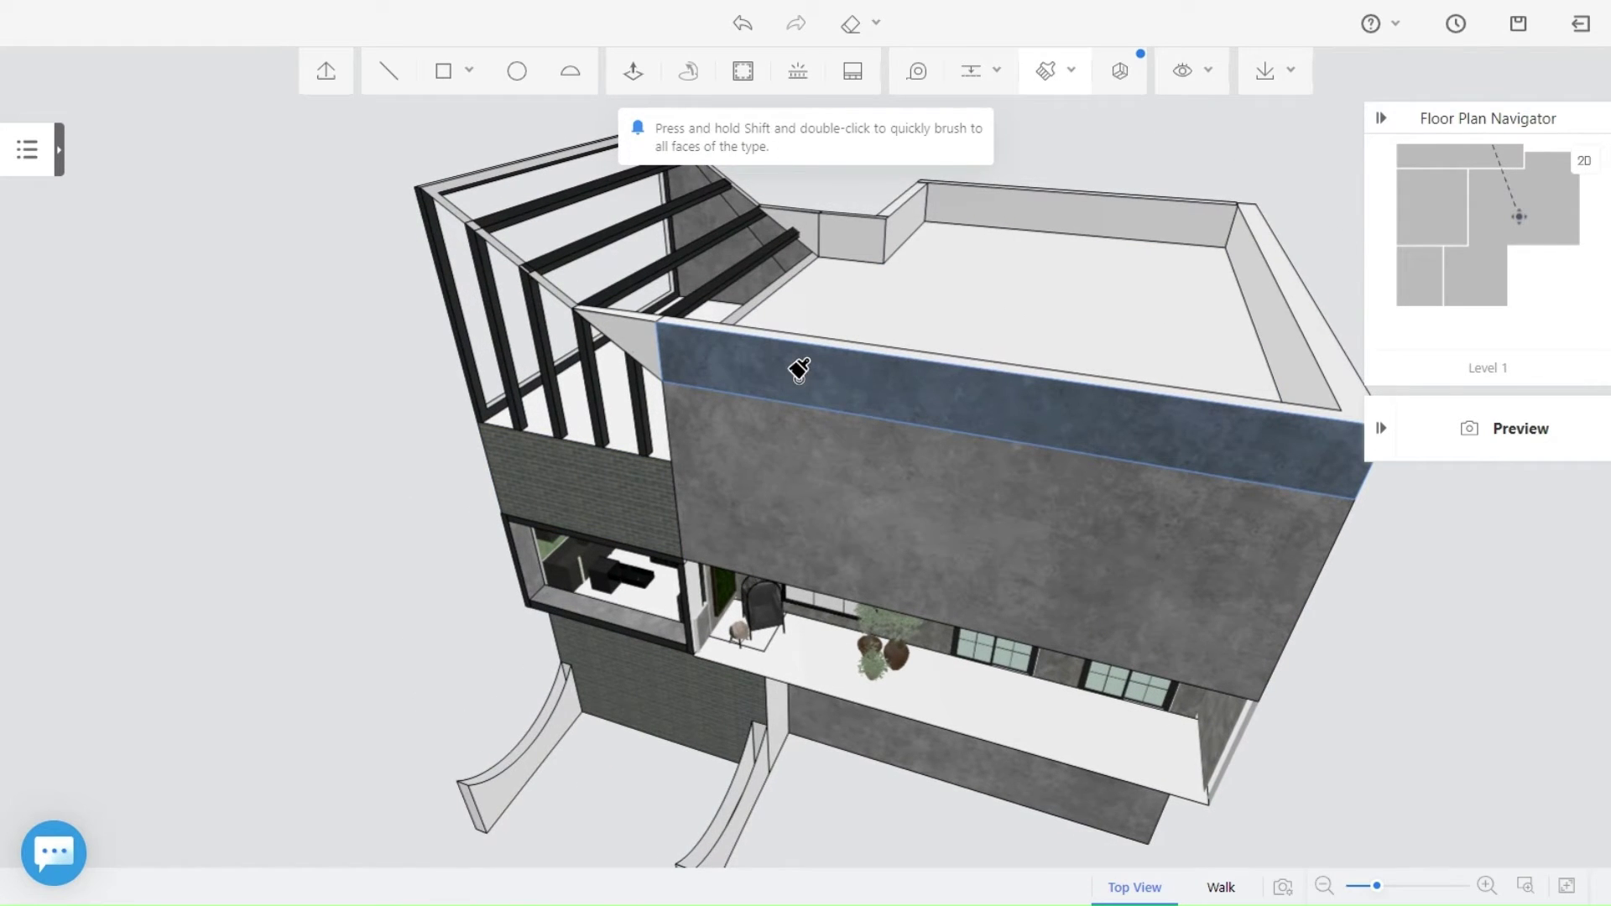
click(647, 330)
click(743, 261)
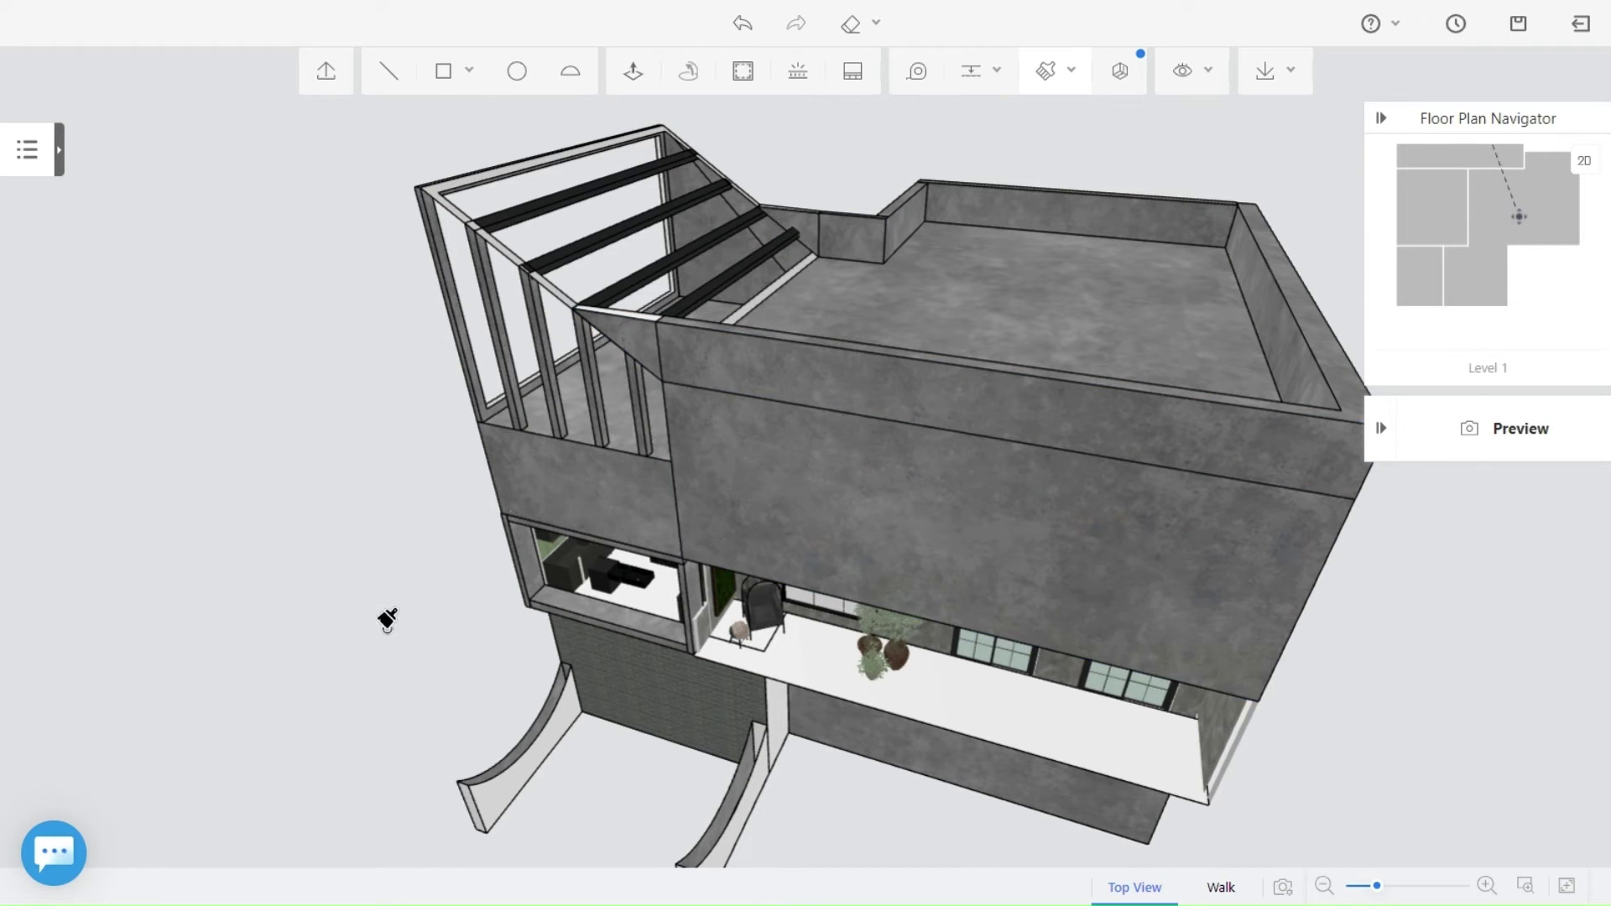
drag(405, 610, 449, 557)
right_drag(450, 557, 581, 544)
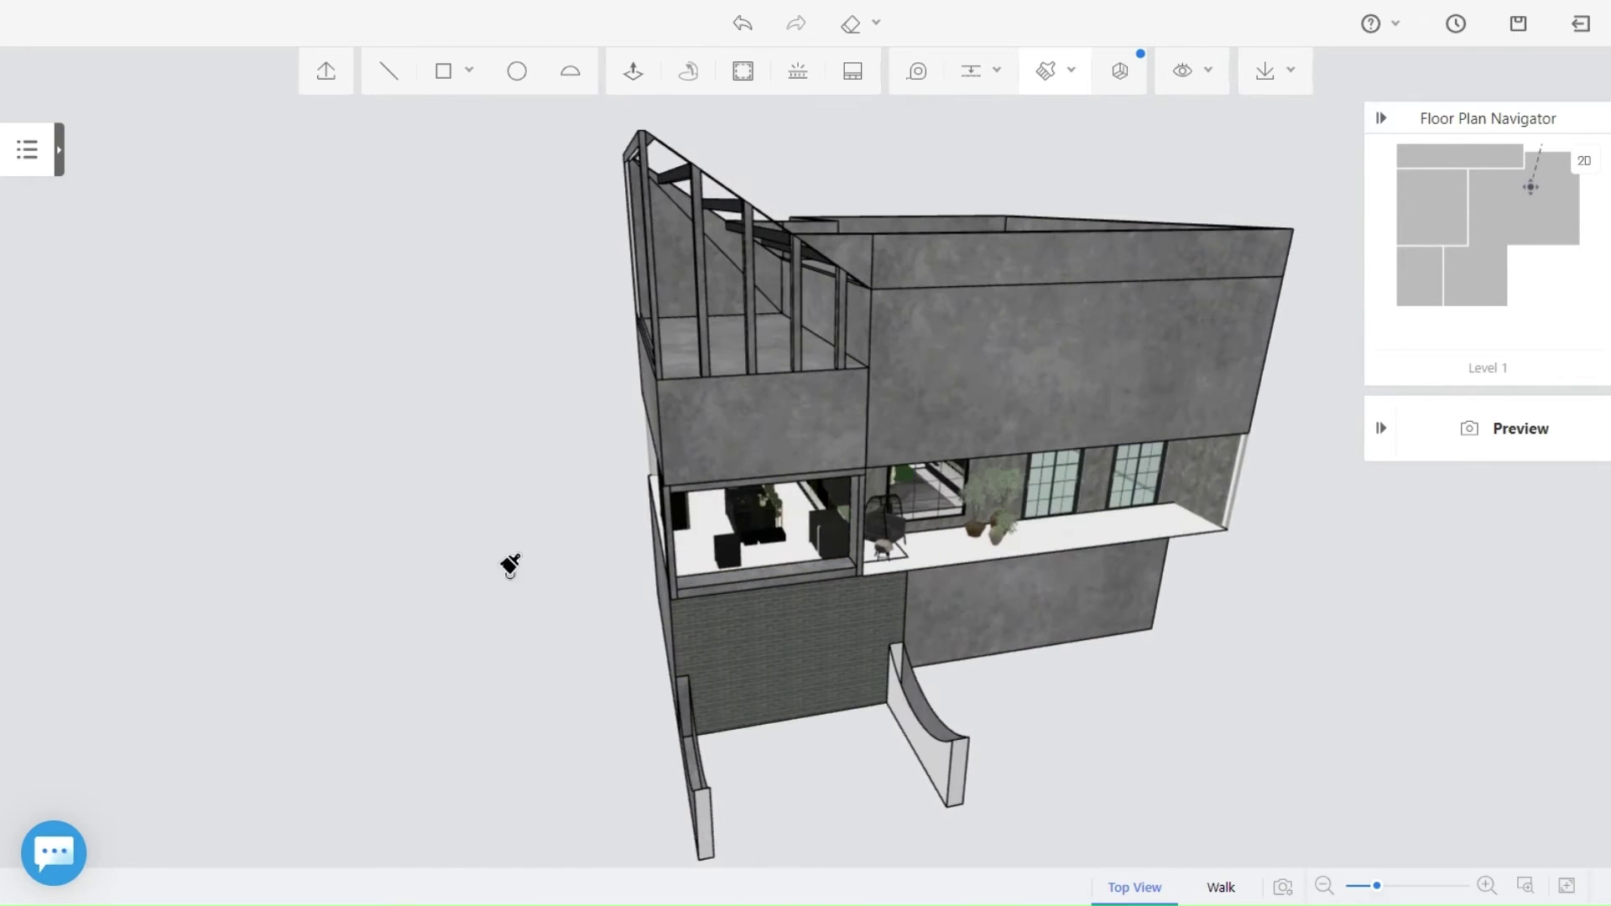
click(1071, 70)
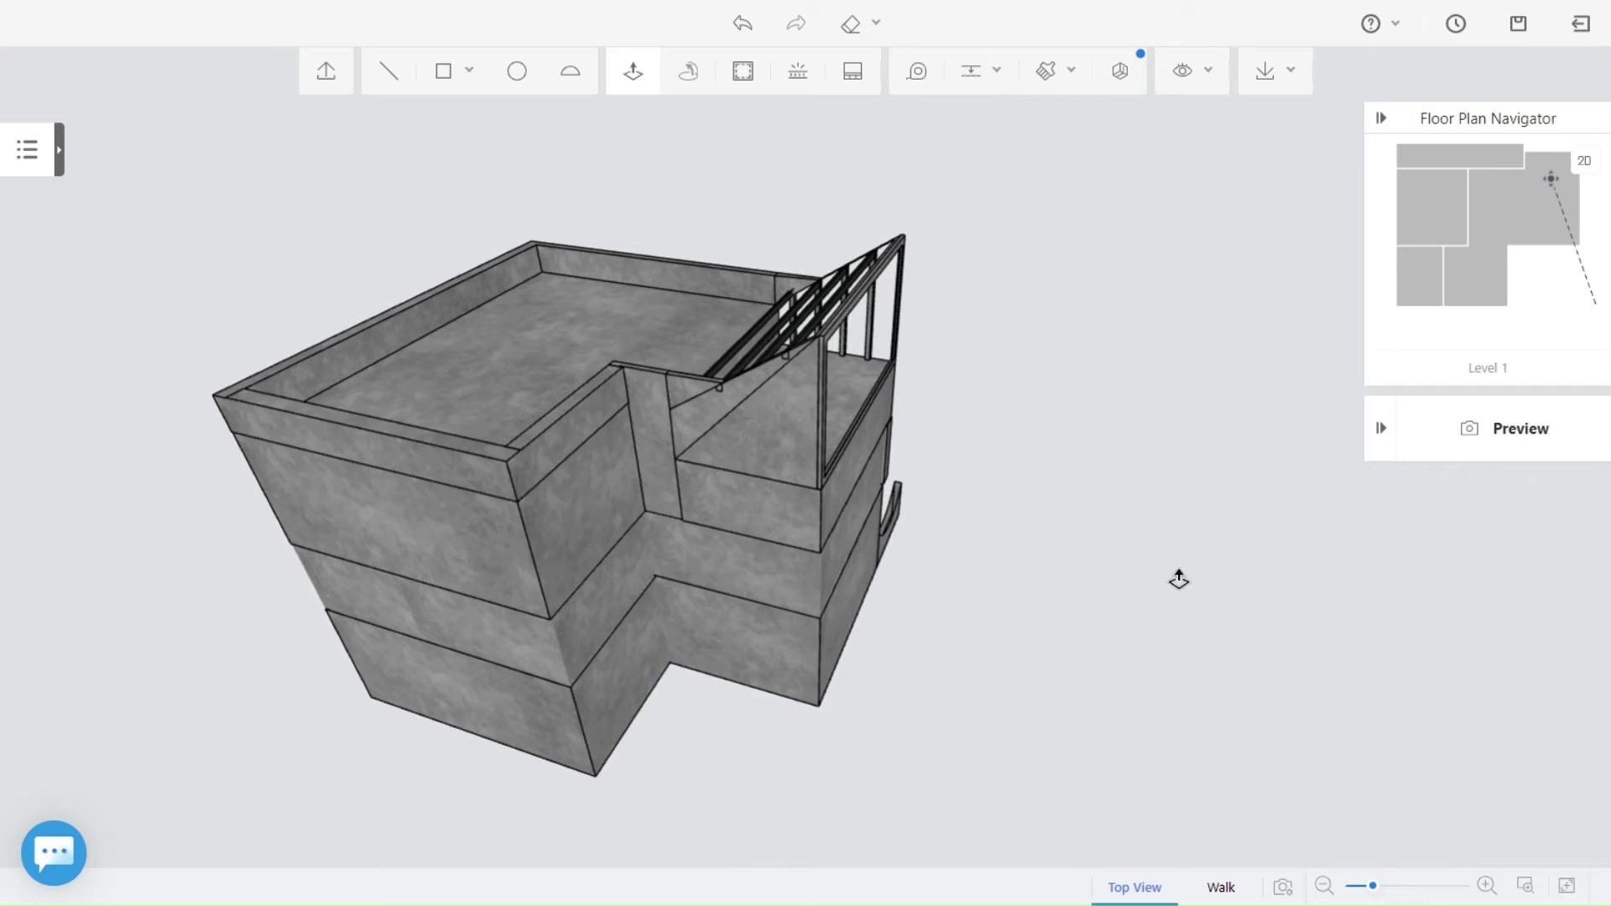
right_drag(1236, 575, 730, 550)
mouse_move(730, 550)
mouse_down()
mouse_move(597, 492)
mouse_move(1075, 758)
mouse_move(694, 773)
mouse_move(1355, 732)
mouse_move(1035, 766)
mouse_move(1090, 744)
mouse_move(1054, 758)
mouse_up()
Apply a white horizontally lined coating from the finishes library to the ground-floor front wall beneath the balcony.
click(59, 149)
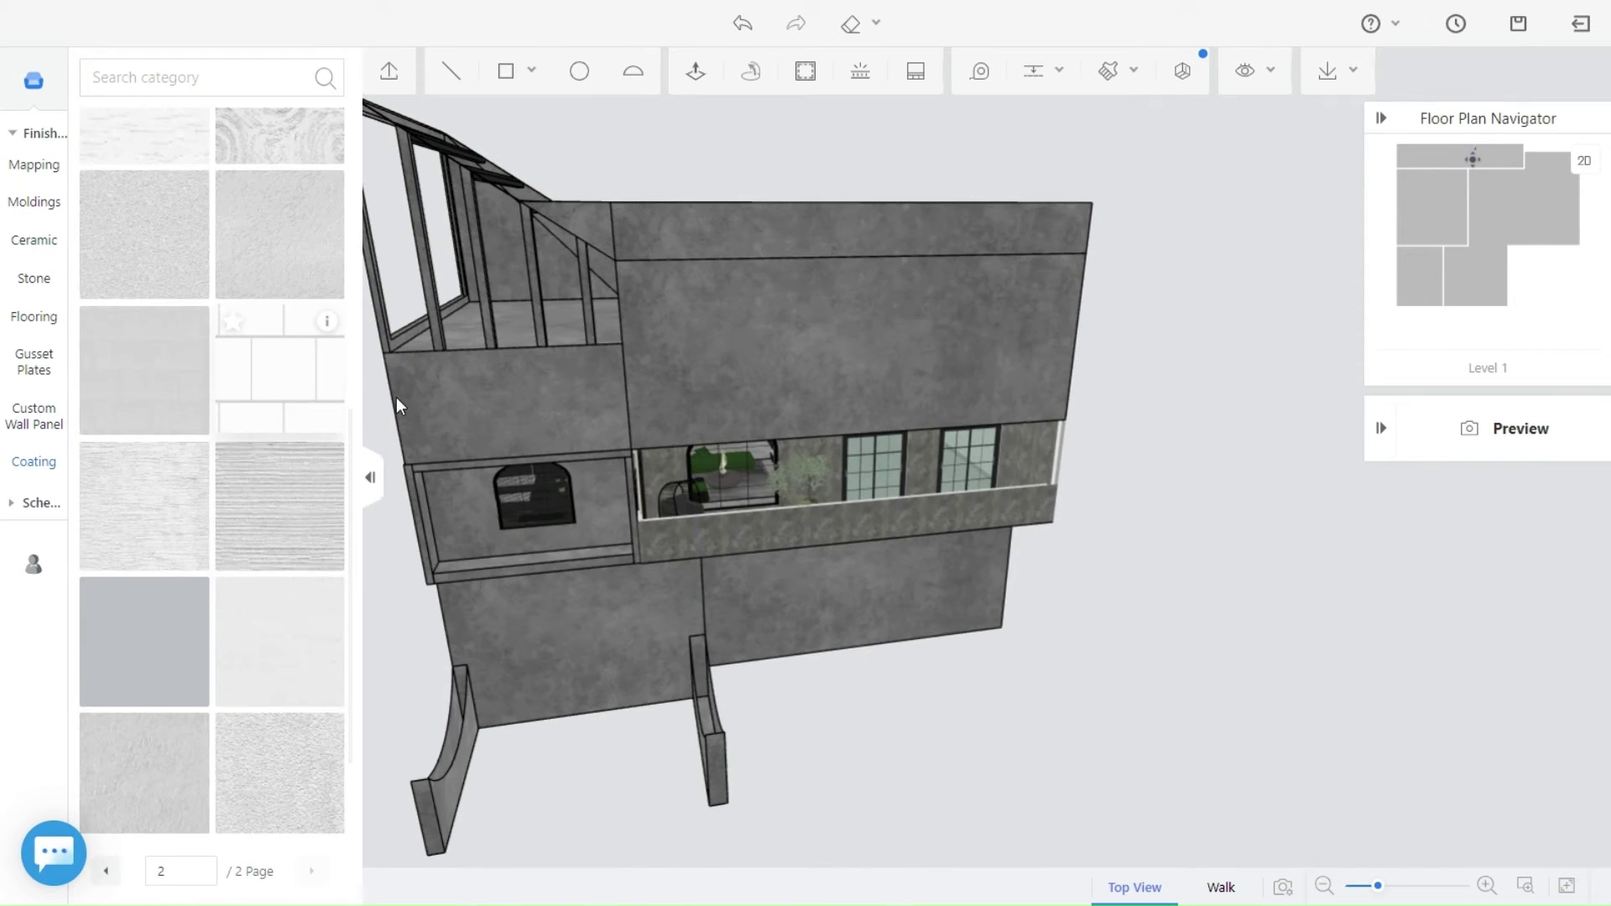
click(821, 598)
drag(901, 742, 873, 750)
drag(1182, 722, 1037, 699)
scroll(849, 774, up, 4)
key(Escape)
scroll(856, 755, down, 5)
scroll(860, 672, up, 3)
drag(867, 643, 956, 738)
click(370, 477)
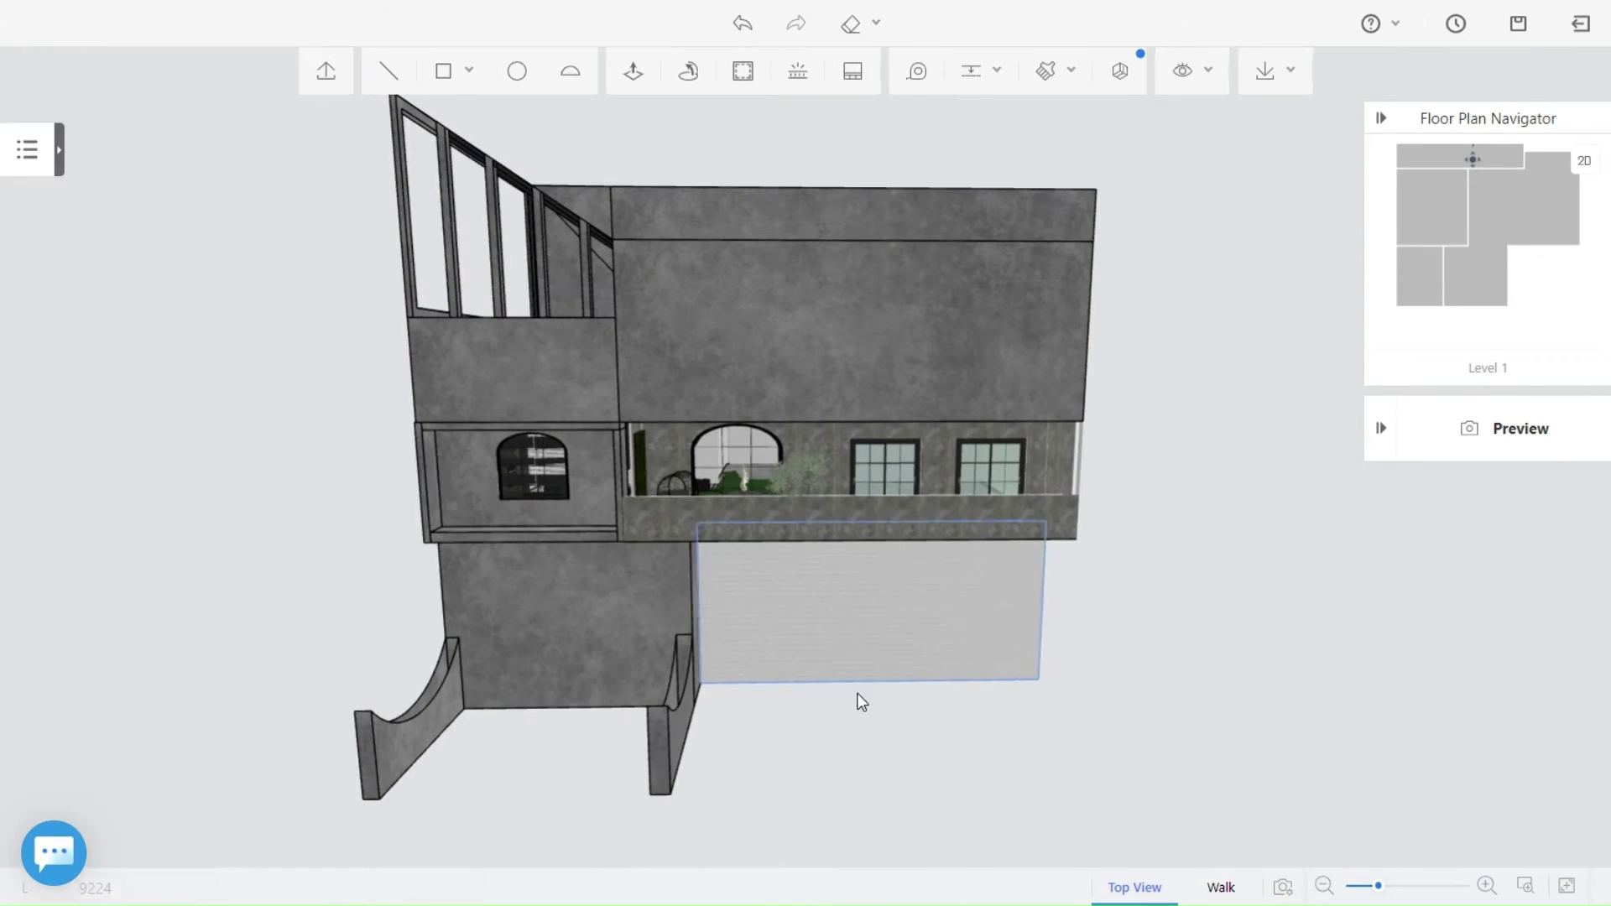
Place two horizontal guide lines across the upper front wall to mark the height of the window openings.
drag(573, 134, 733, 367)
right_drag(733, 367, 596, 403)
scroll(597, 403, up, 3)
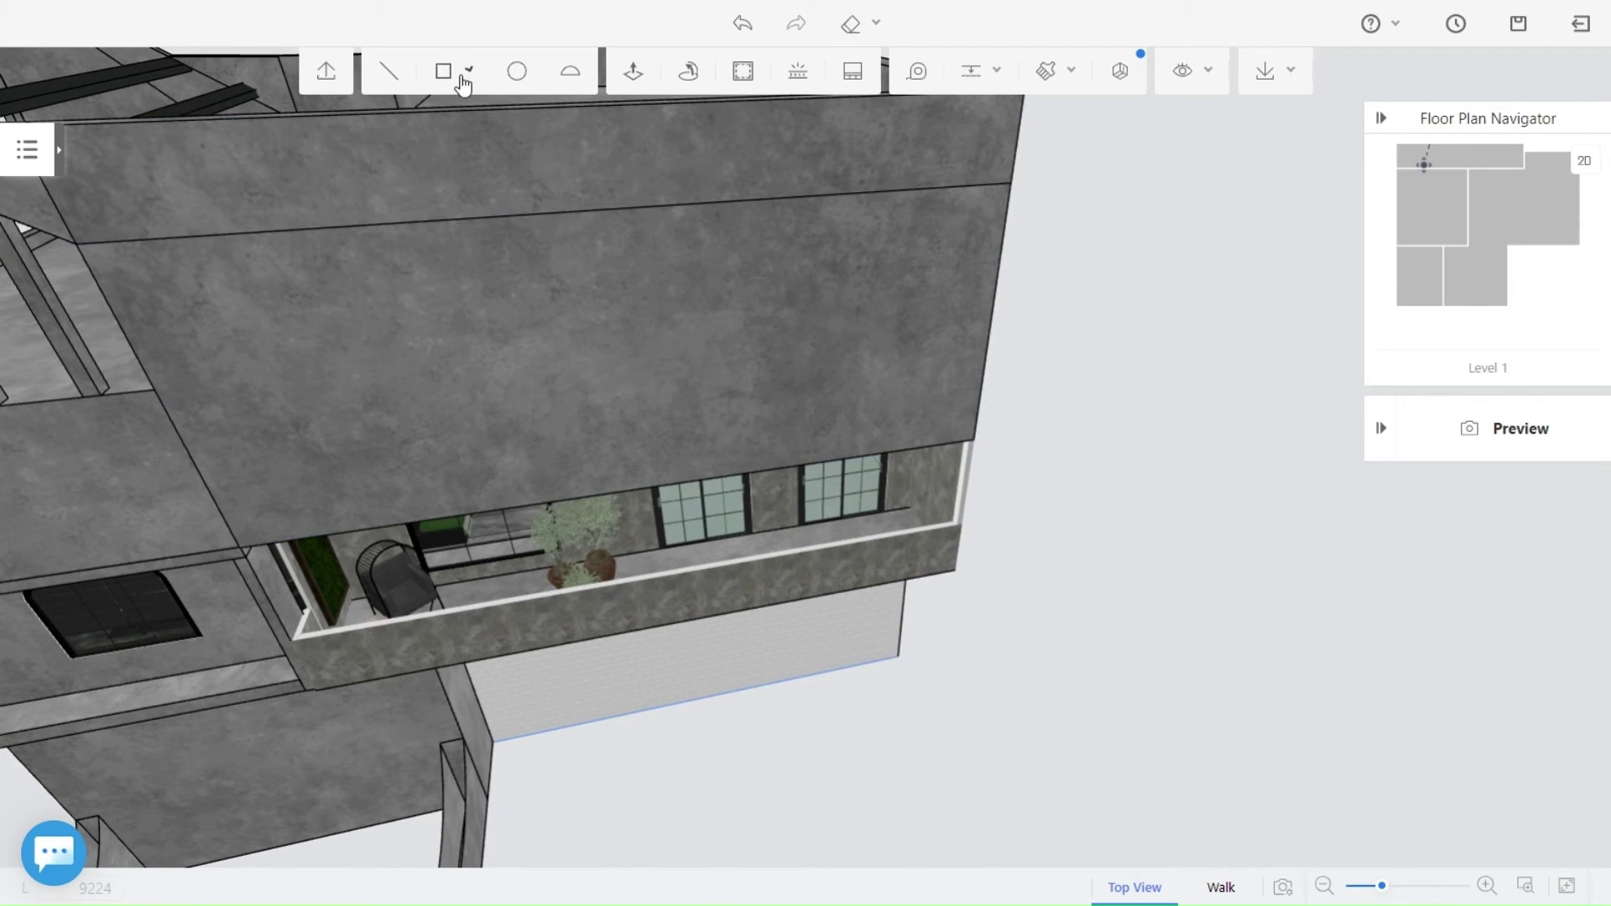
middle_drag(905, 323, 844, 309)
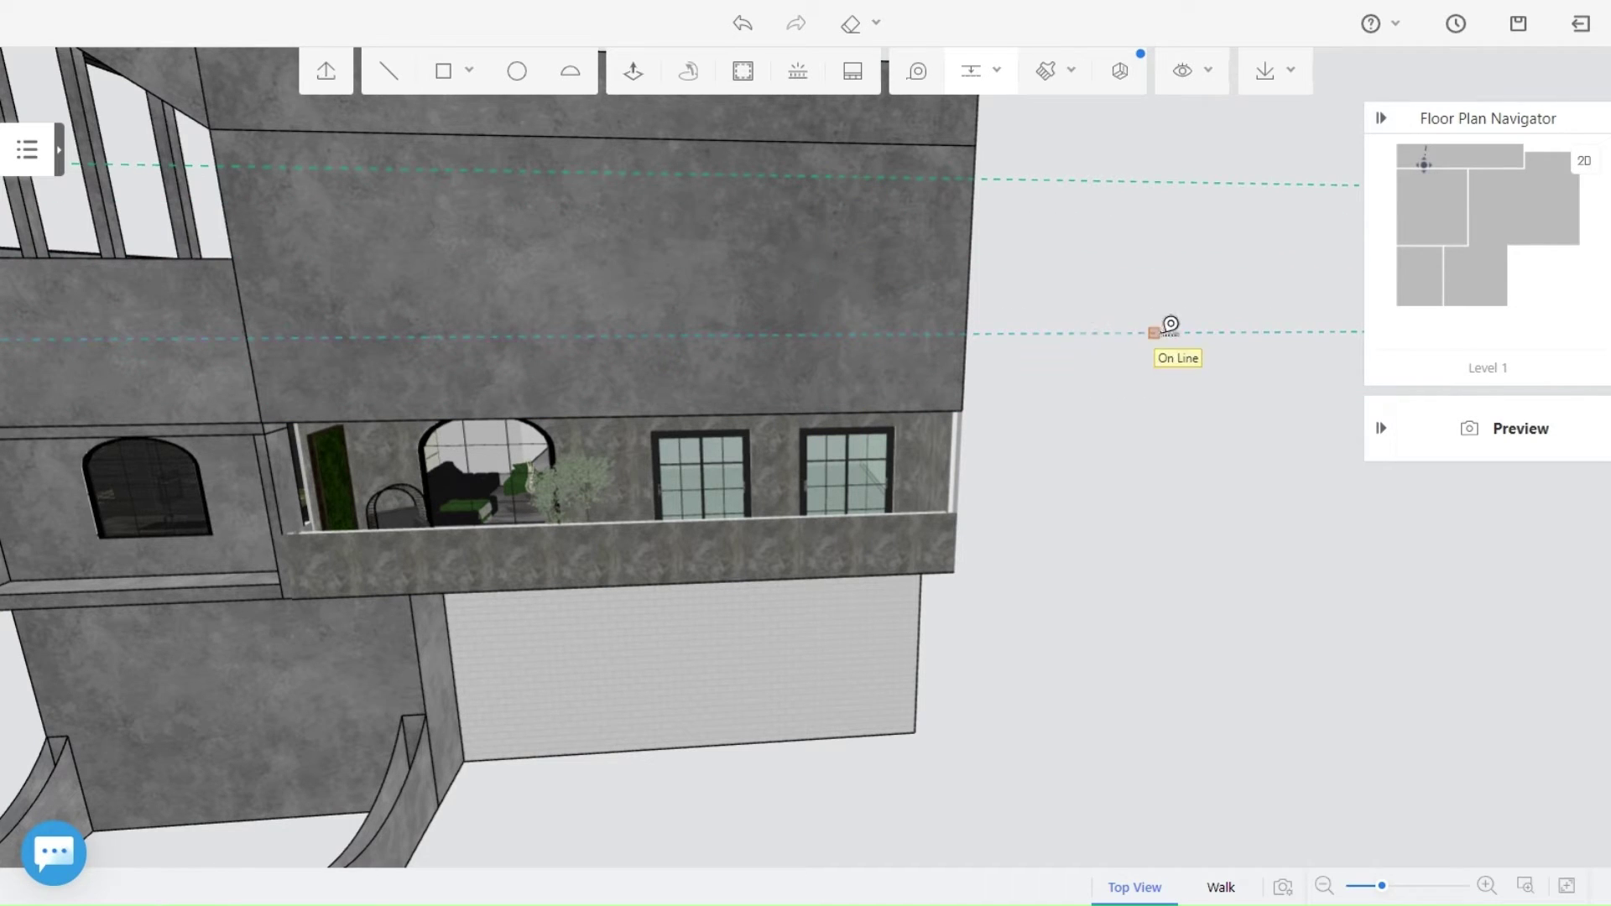
Draw a rectangle between the horizontal guides near the upper front wall's right end and delete its face to open a window.
middle_drag(1045, 276, 1069, 268)
key(r)
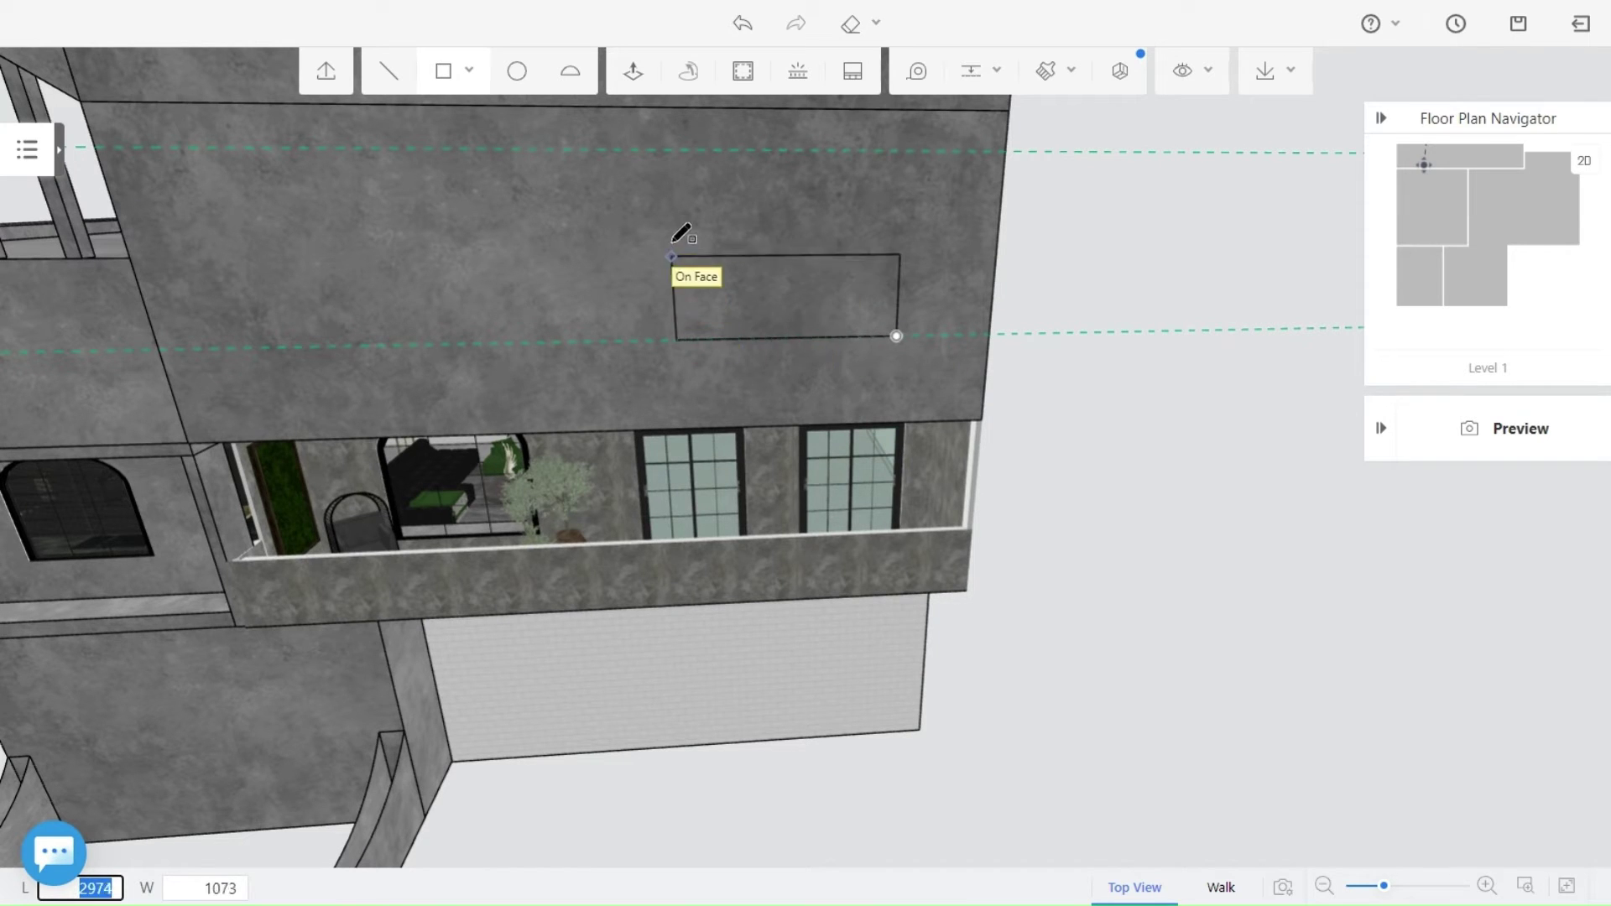
click(617, 151)
middle_drag(935, 403, 671, 342)
click(768, 424)
click(1326, 342)
scroll(661, 342, down, 3)
middle_drag(1074, 461, 923, 510)
scroll(680, 377, up, 3)
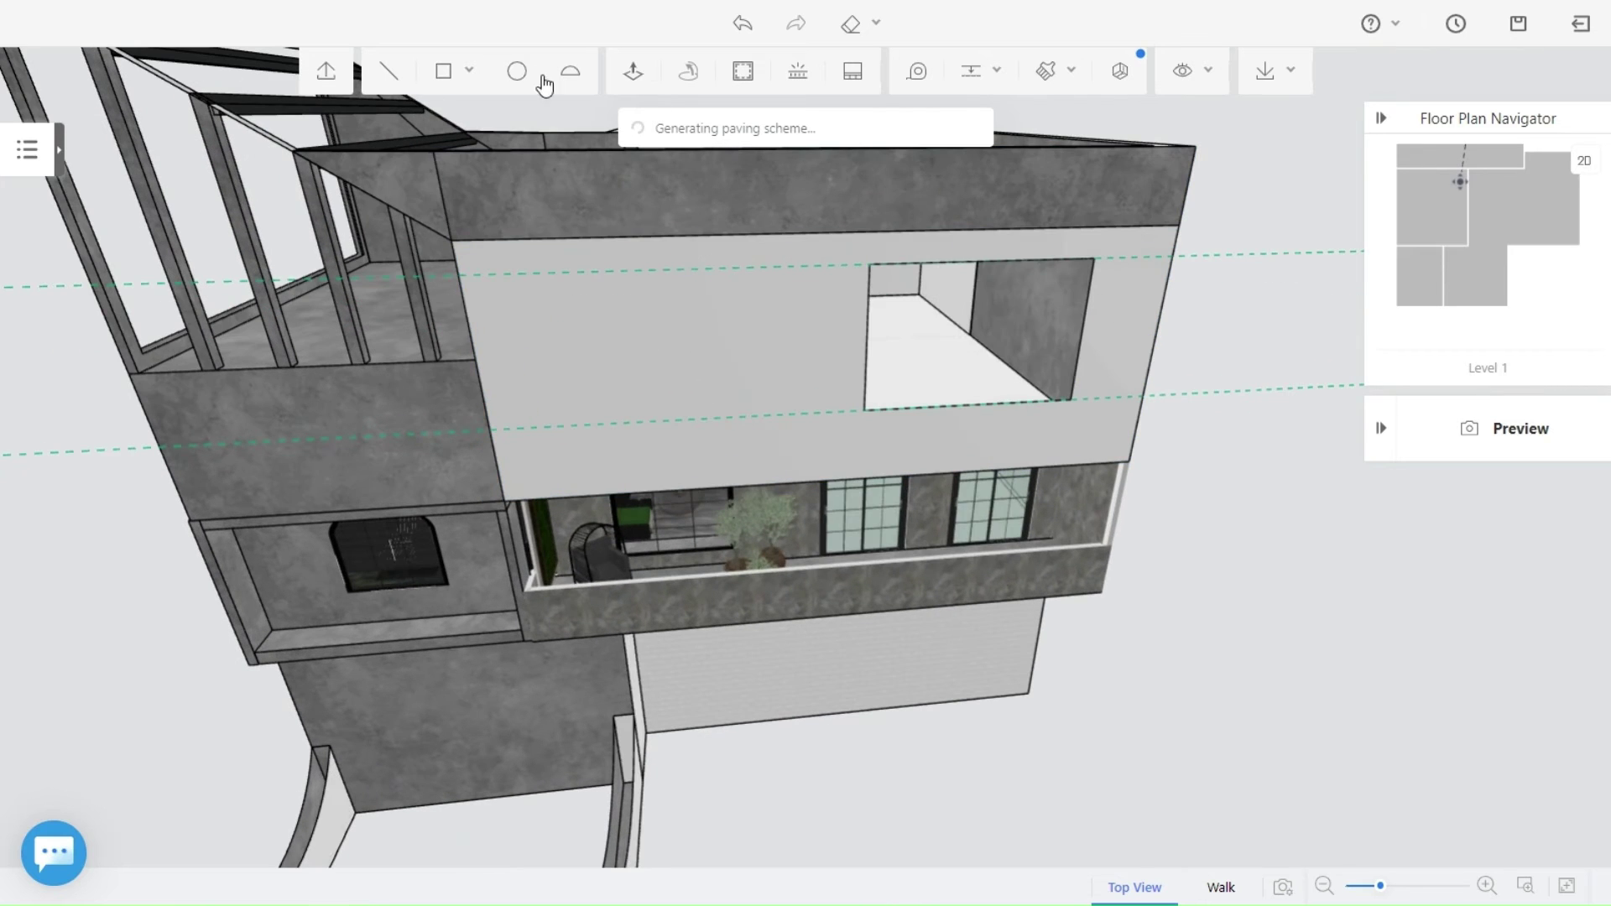
click(443, 71)
click(524, 273)
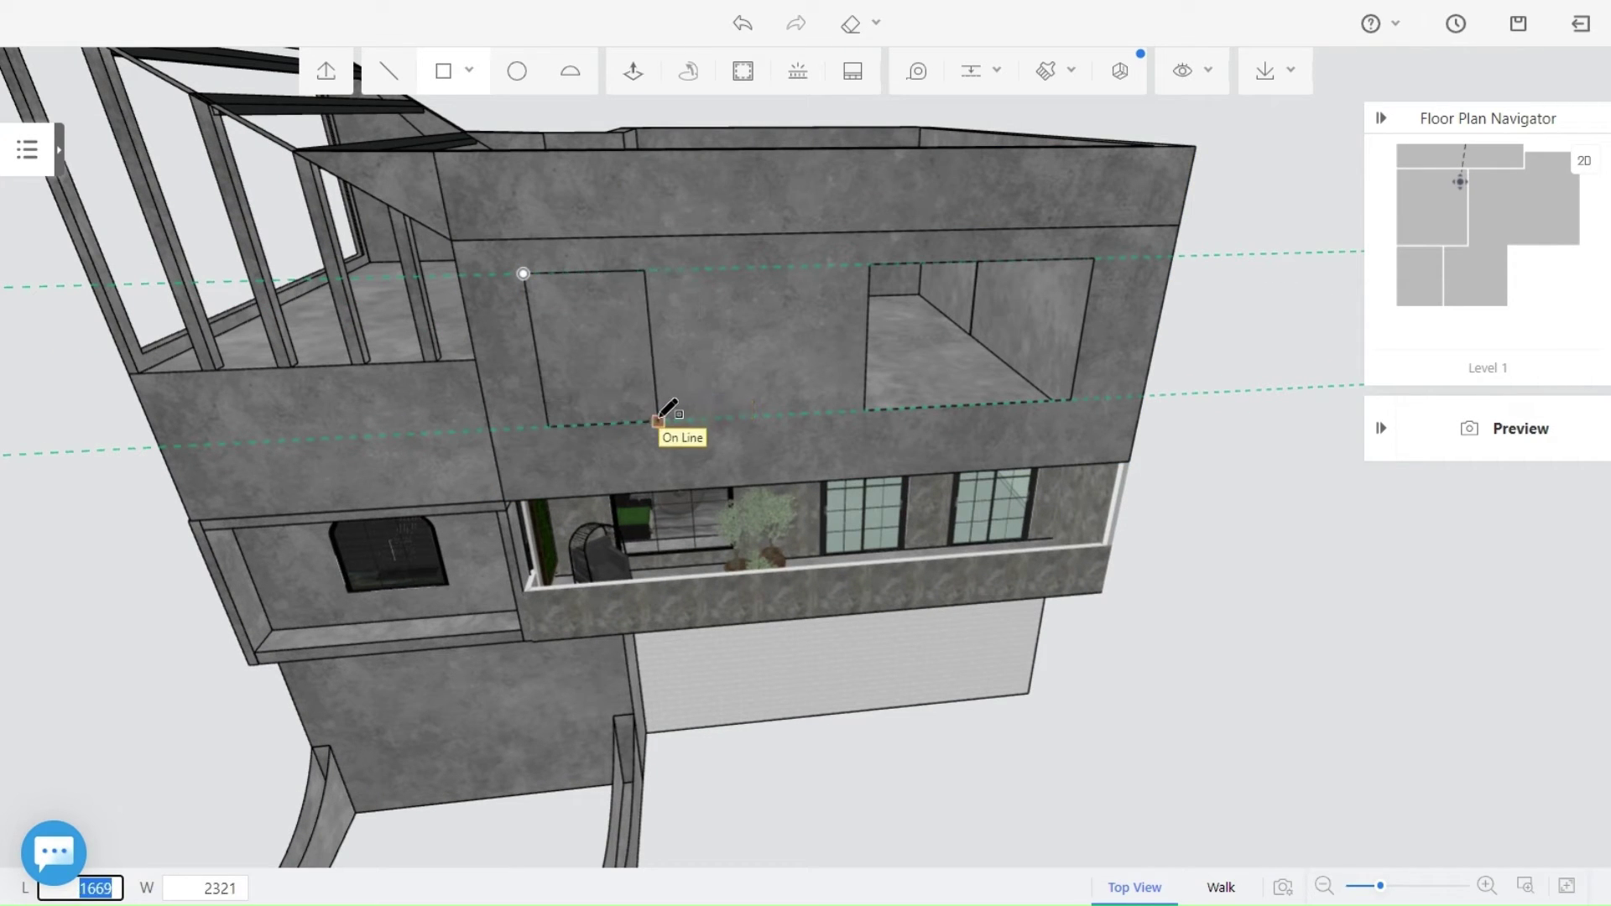
mouse_move(762, 423)
middle_down()
mouse_move(761, 385)
mouse_move(770, 398)
middle_up()
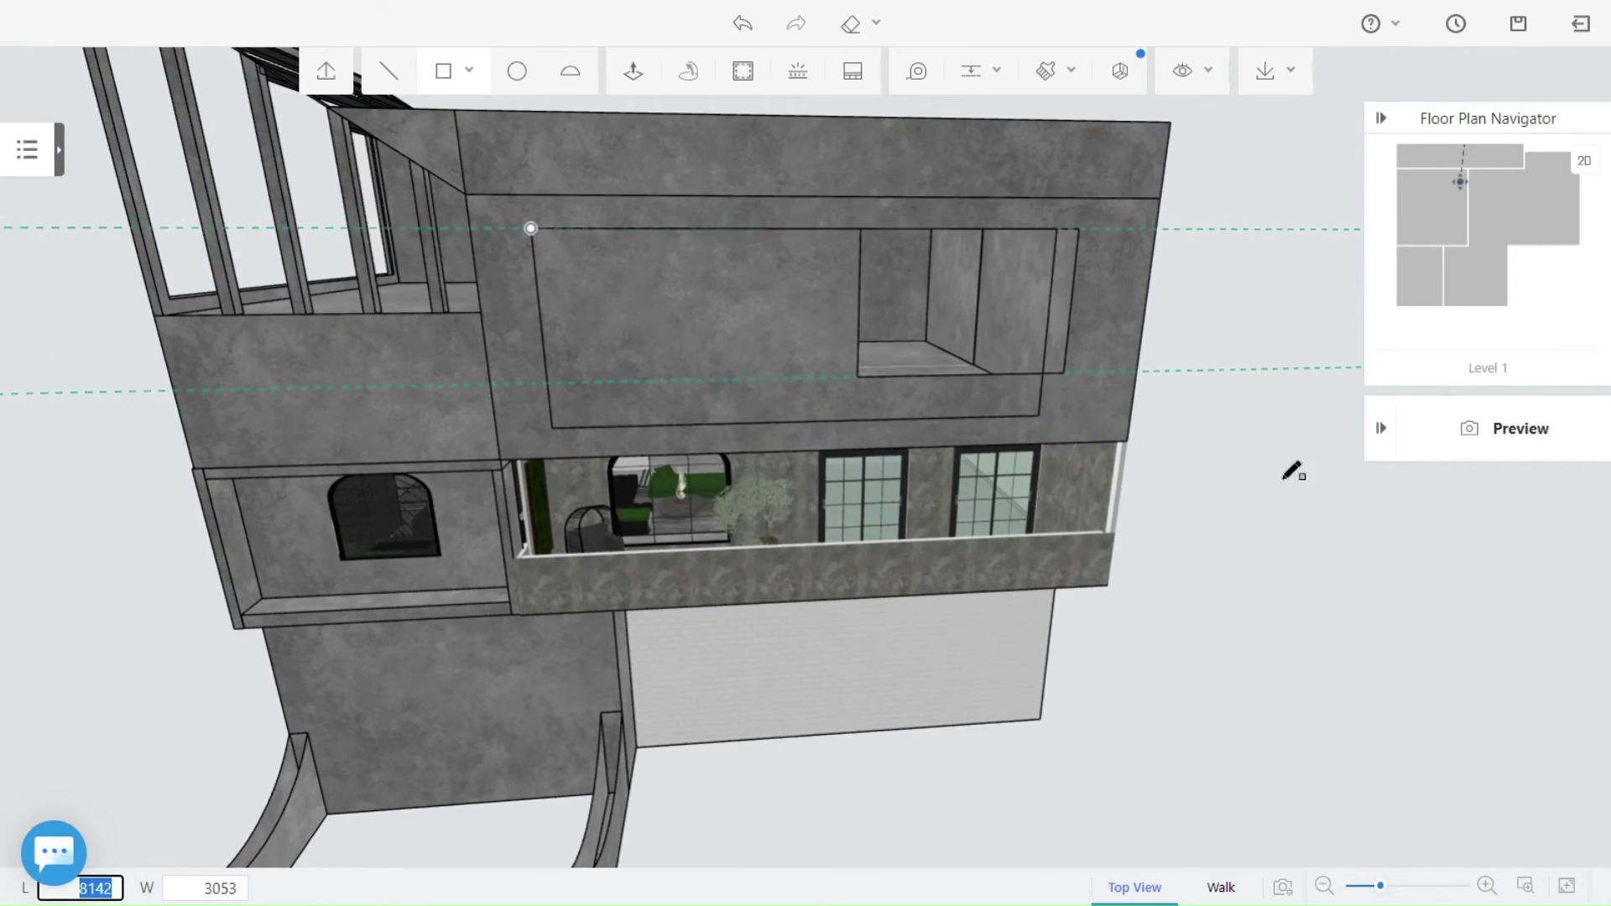
key(Escape)
Place two vertical guide lines about 3557 mm apart on the upper front wall, left of the existing opening.
scroll(1217, 482, up, 3)
scroll(1217, 491, down, 3)
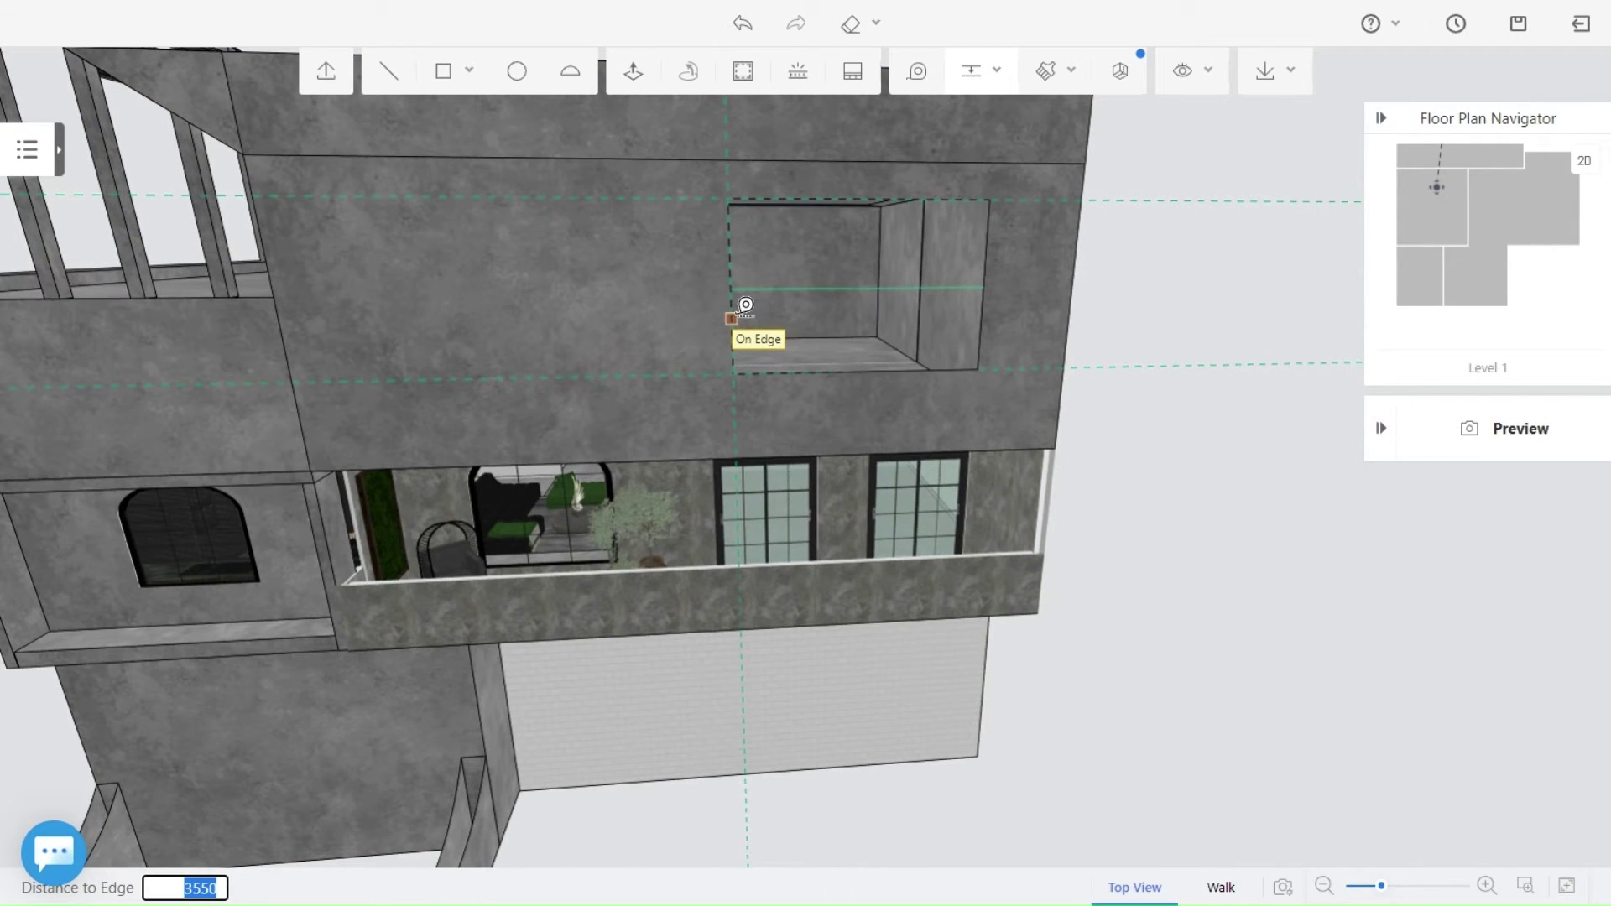
key(Escape)
click(980, 74)
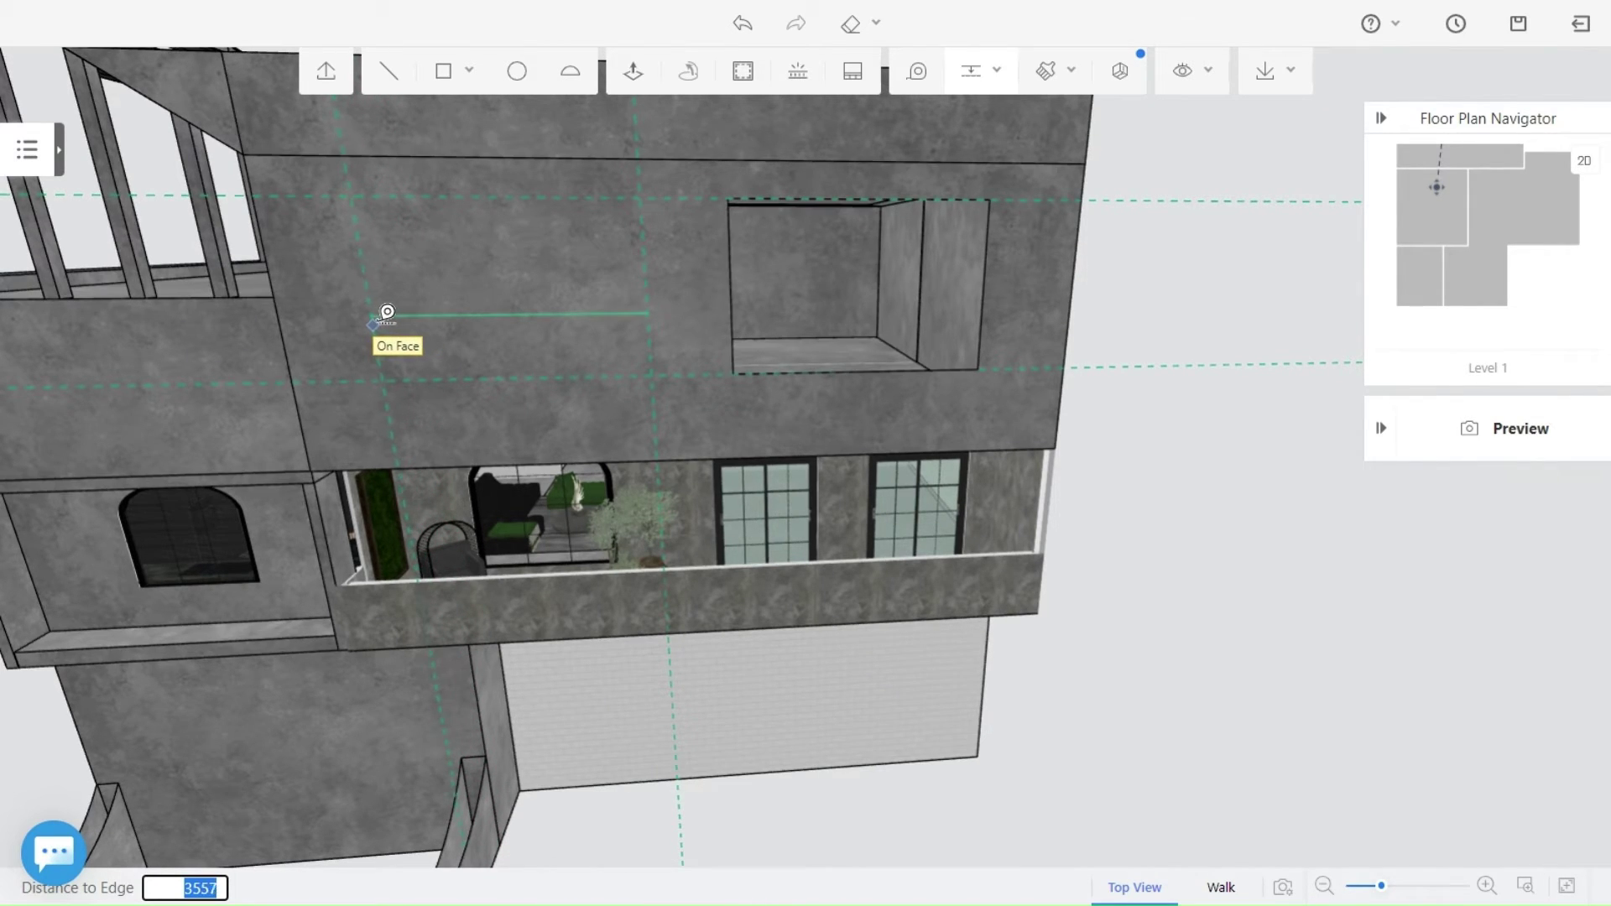
key(Escape)
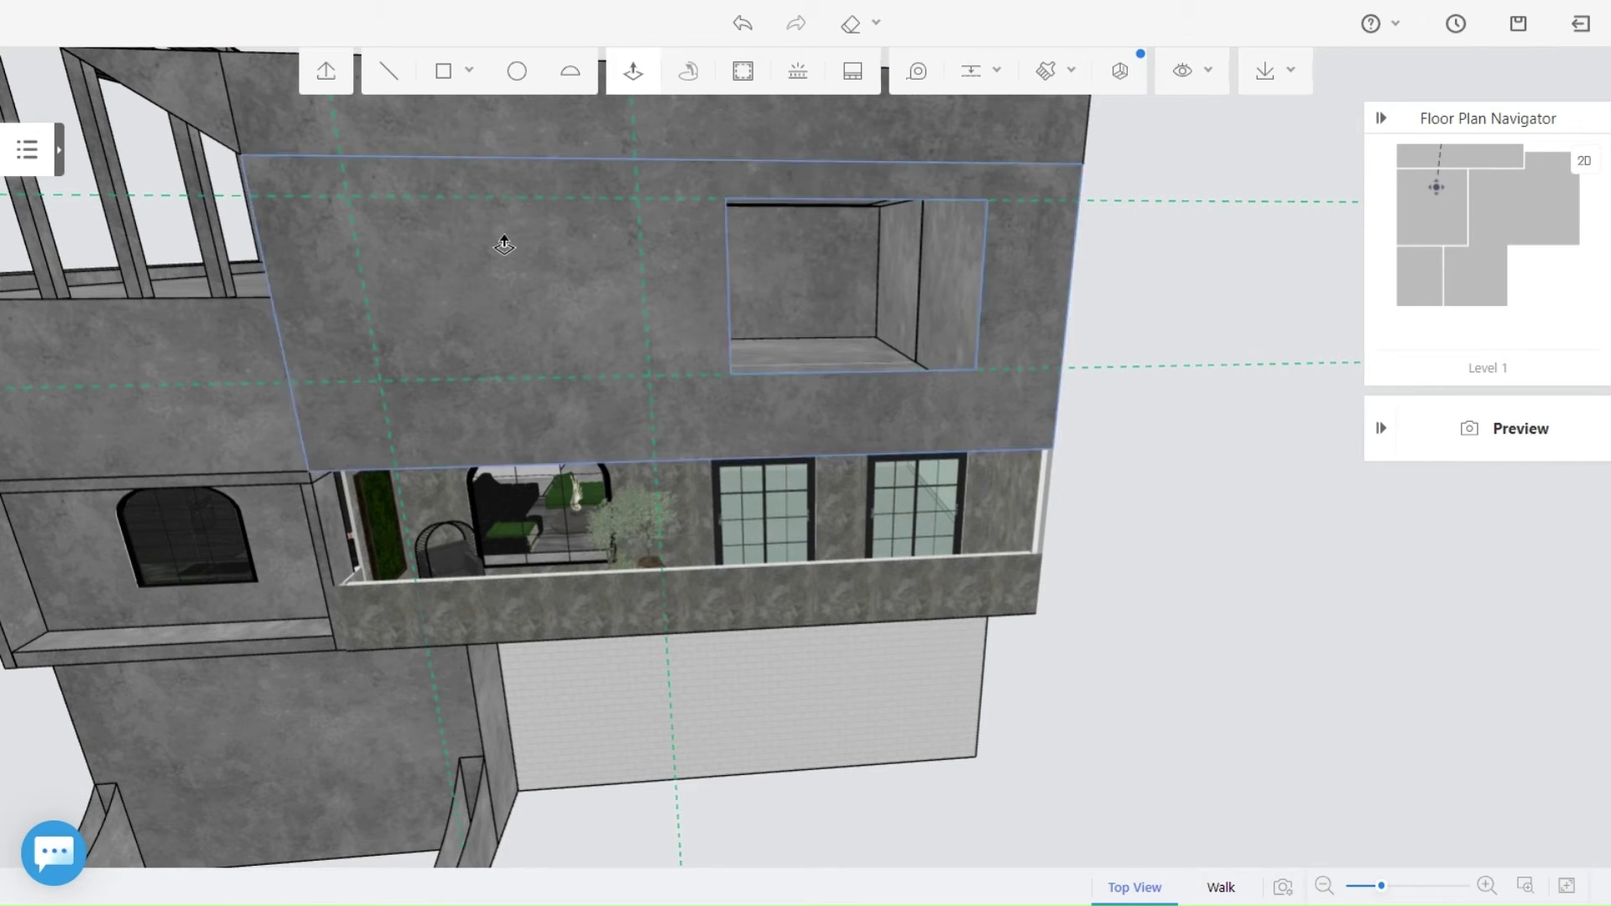
Draw a rectangle between the four guide lines and delete its face to cut the left window opening.
click(649, 375)
key(Escape)
click(517, 327)
click(1073, 249)
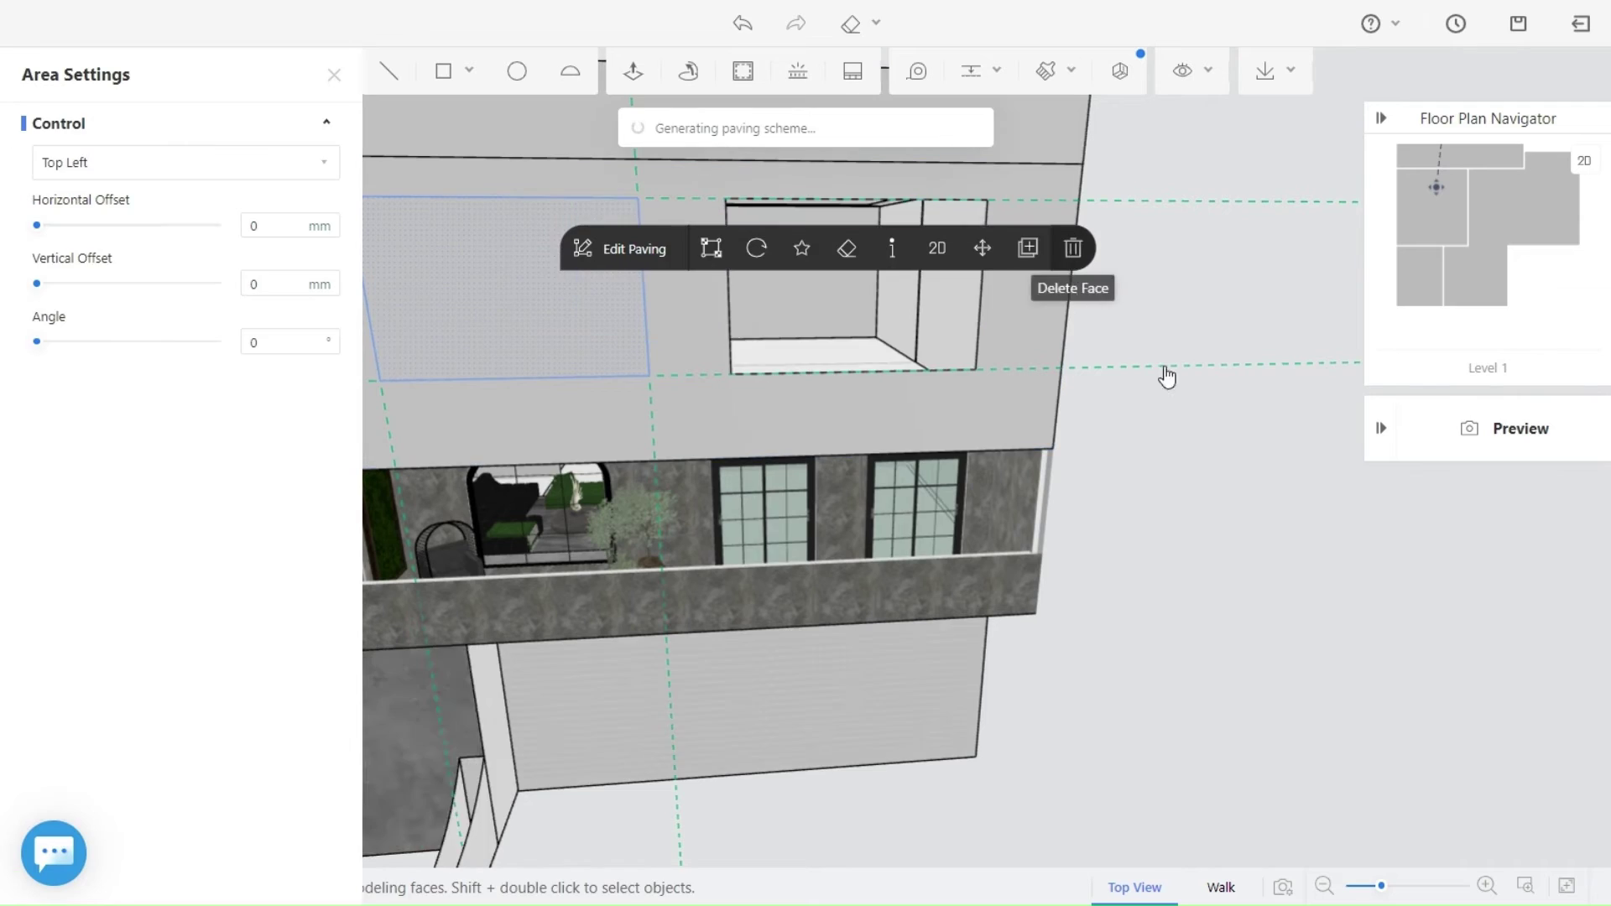
Give the front parapet and the upper front wall a plain light grey finish.
drag(1216, 482, 1157, 528)
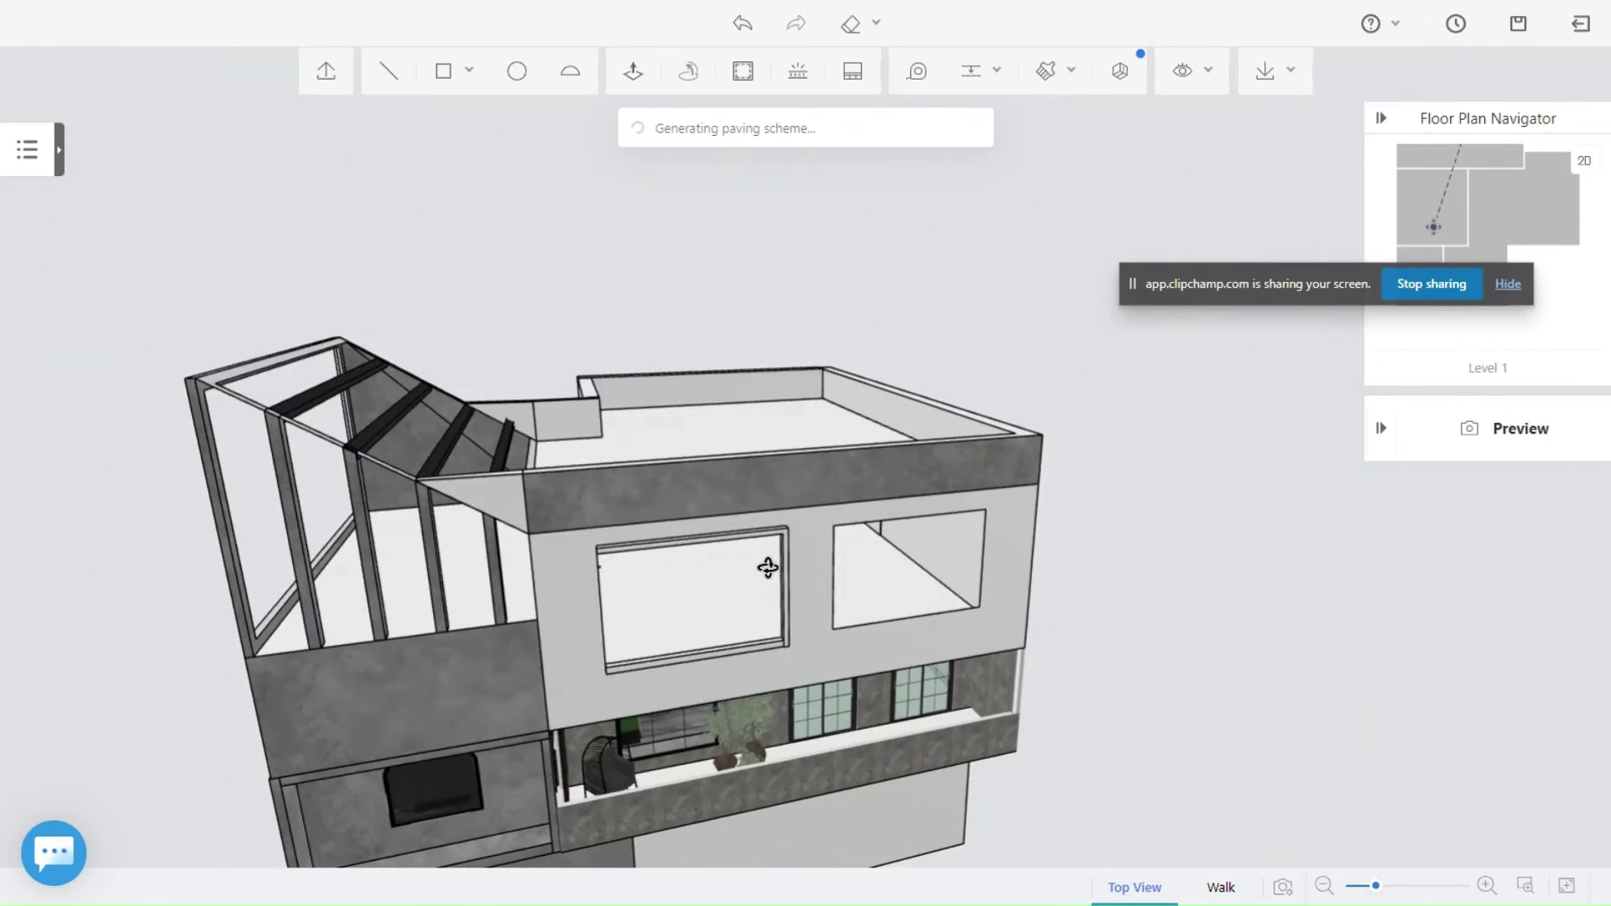
scroll(766, 565, up, 3)
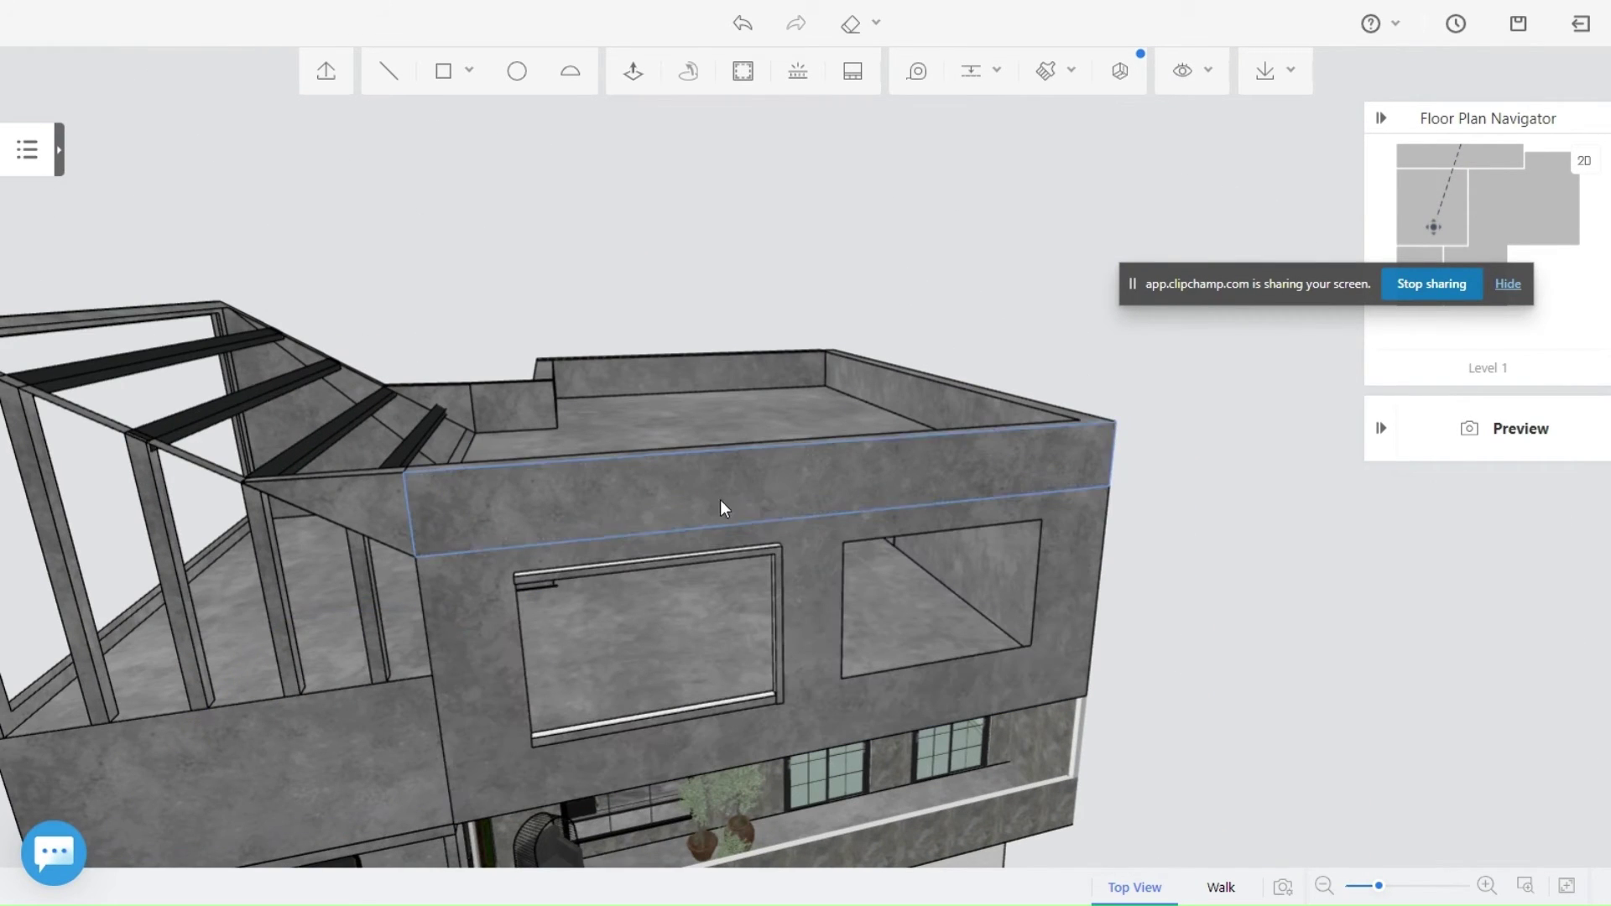
click(736, 490)
click(813, 575)
click(1131, 510)
click(334, 75)
Push/pull the left end of the left opening's top frame bar outwards past the opening's edge.
middle_drag(649, 634, 663, 512)
scroll(748, 635, up, 3)
right_drag(159, 482, 305, 471)
middle_drag(305, 470, 344, 461)
scroll(680, 424, down, 10)
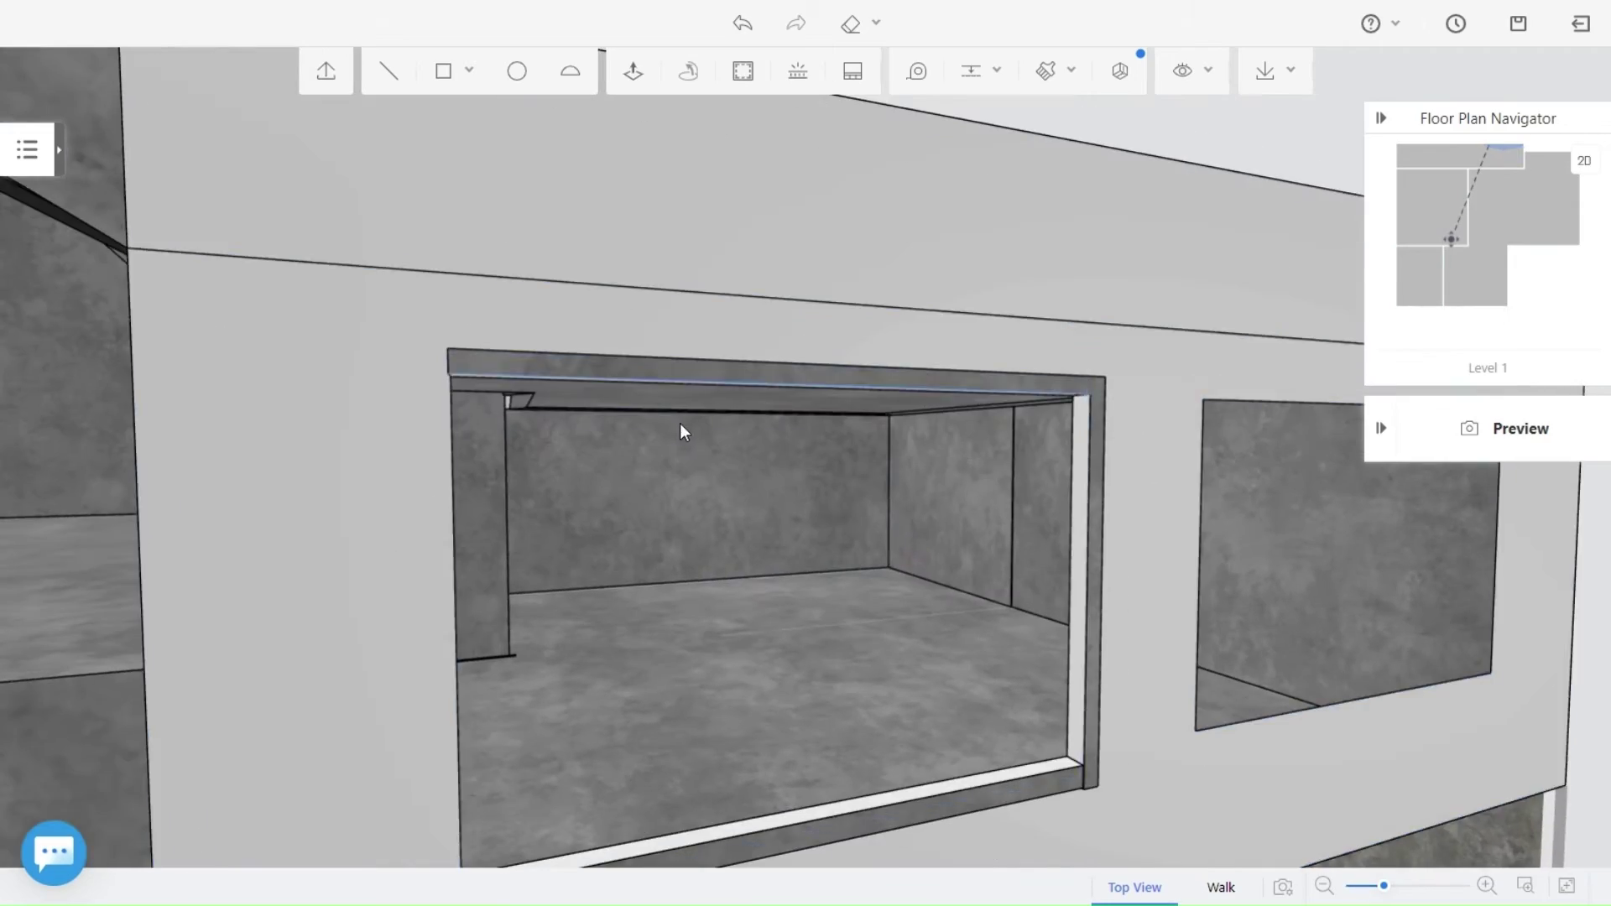
scroll(678, 530, up, 5)
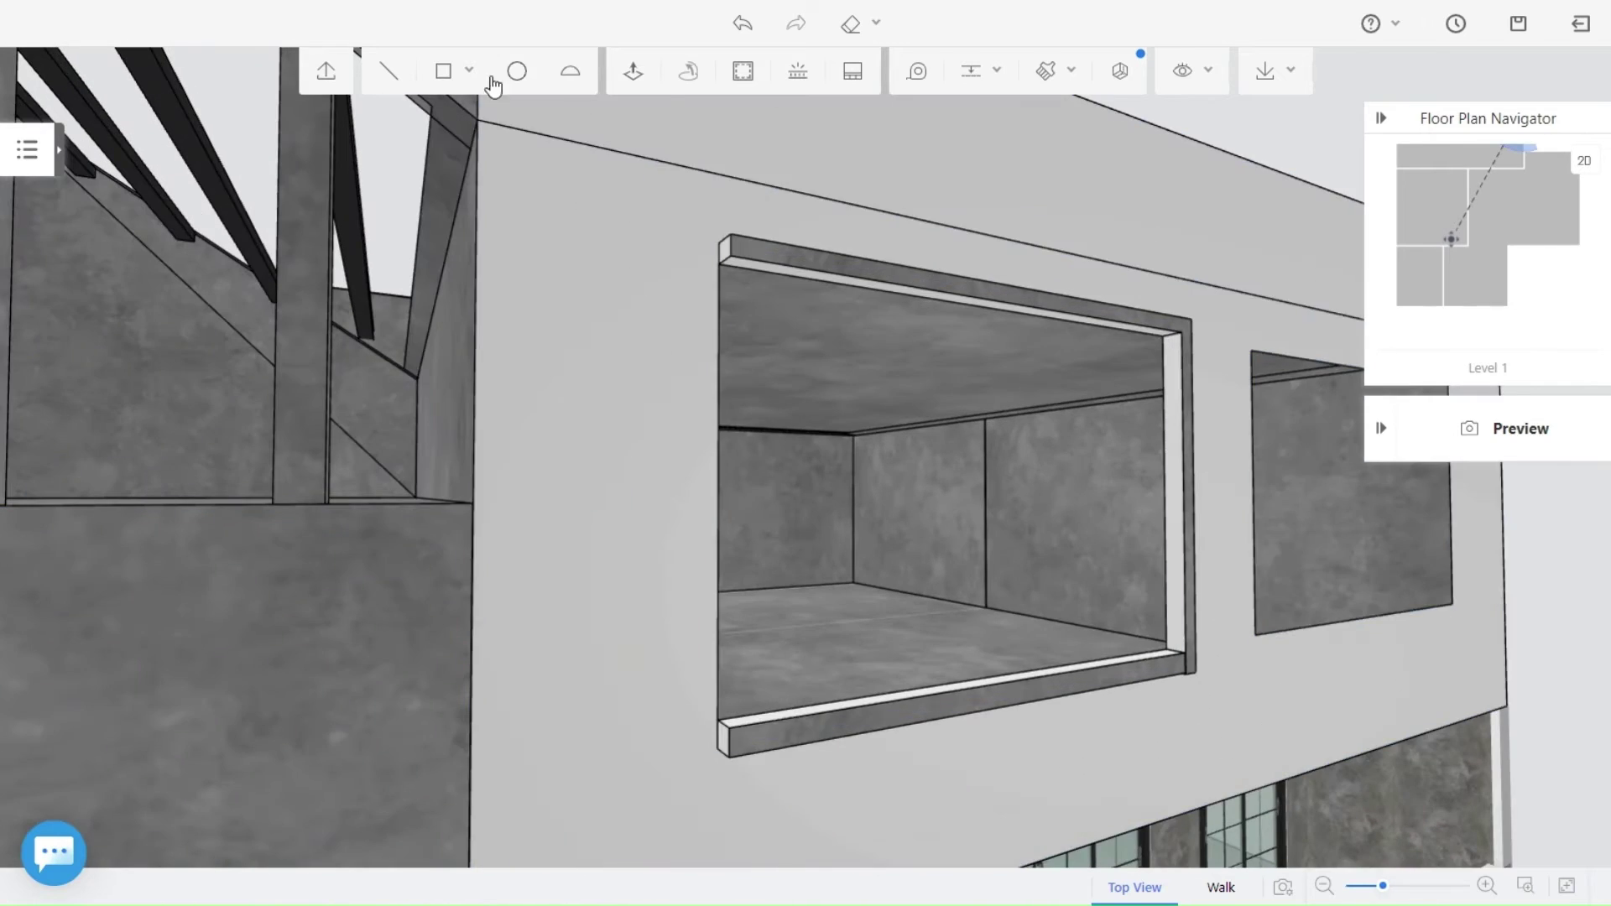
click(705, 261)
right_drag(725, 376, 663, 374)
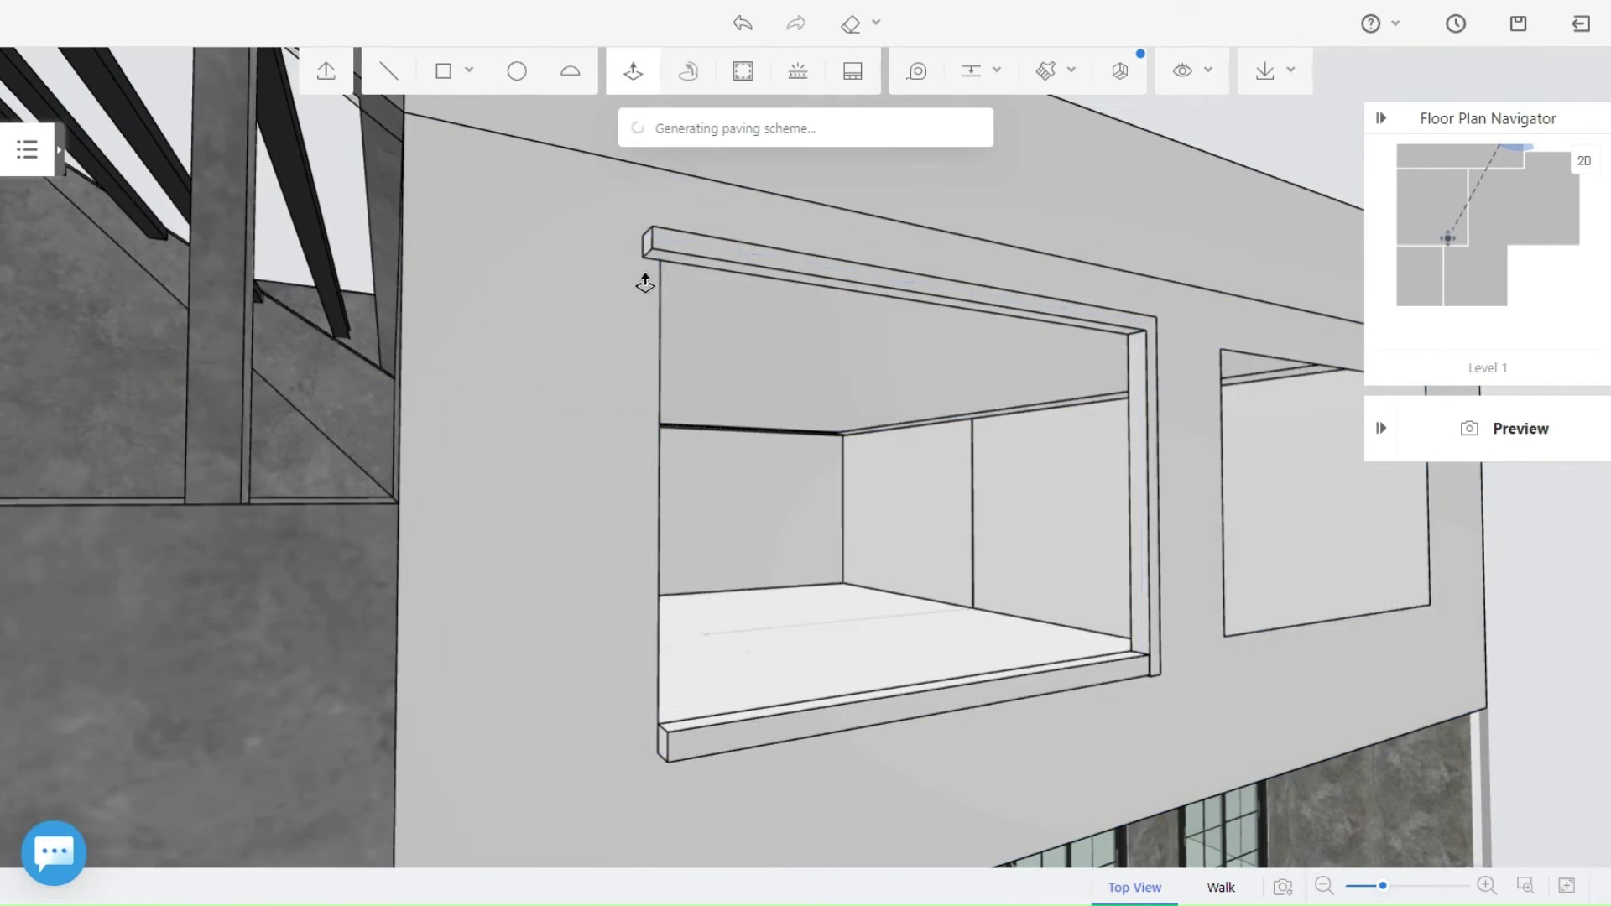
Draw a rectangle under the top bar's left end and extrude it about 2460 mm down to complete the frame.
scroll(503, 271, up, 5)
scroll(499, 271, down, 5)
click(445, 72)
scroll(560, 210, up, 3)
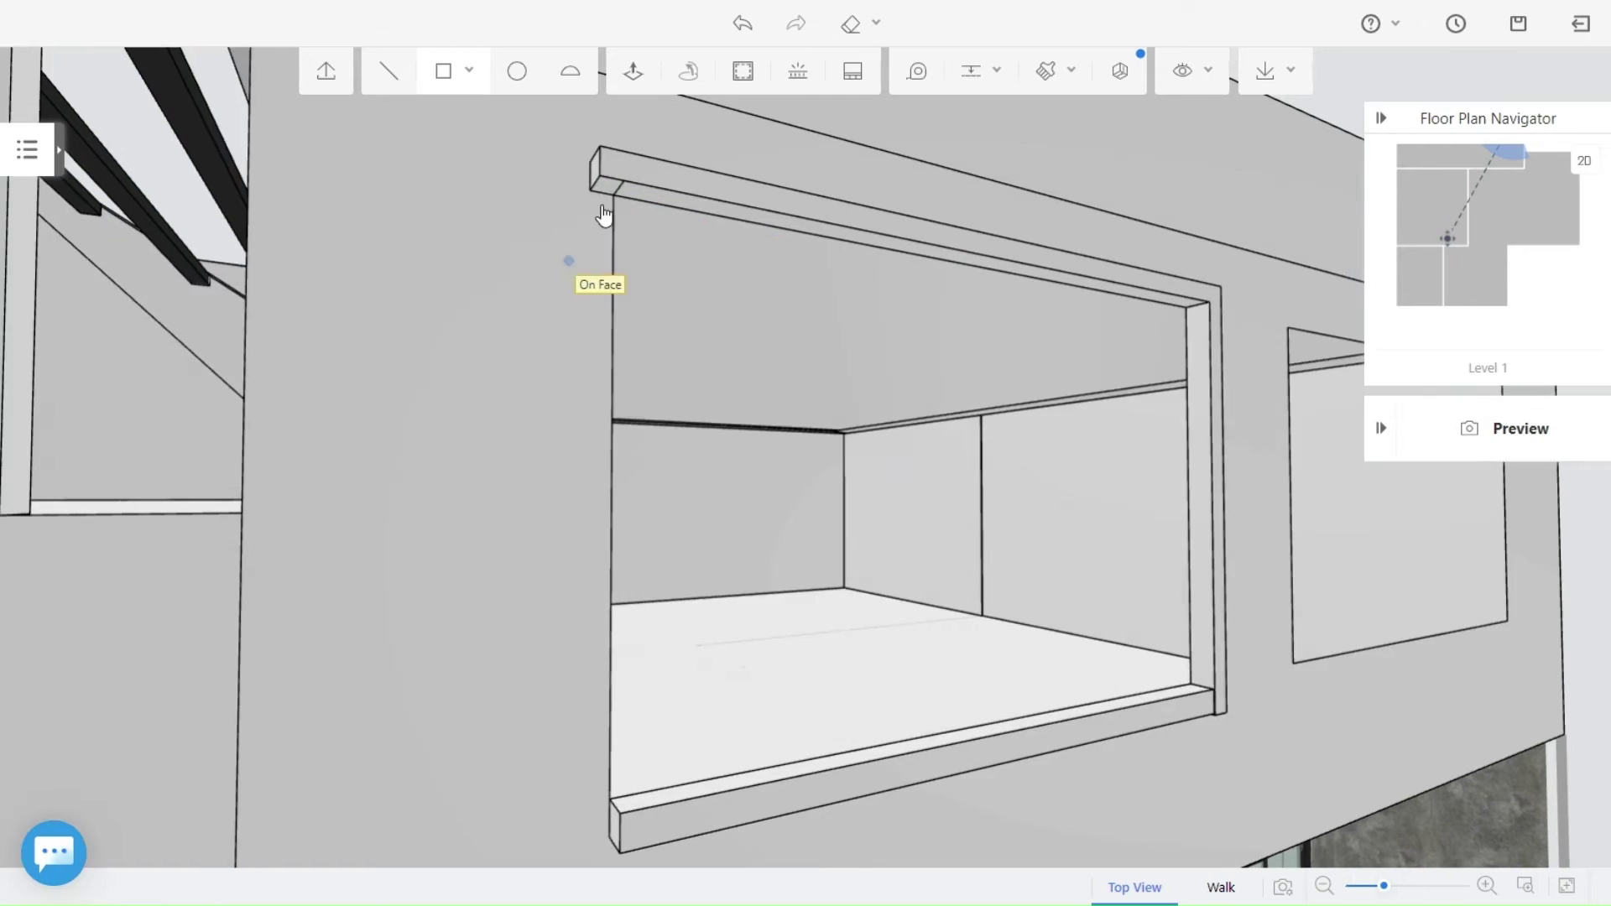
click(618, 196)
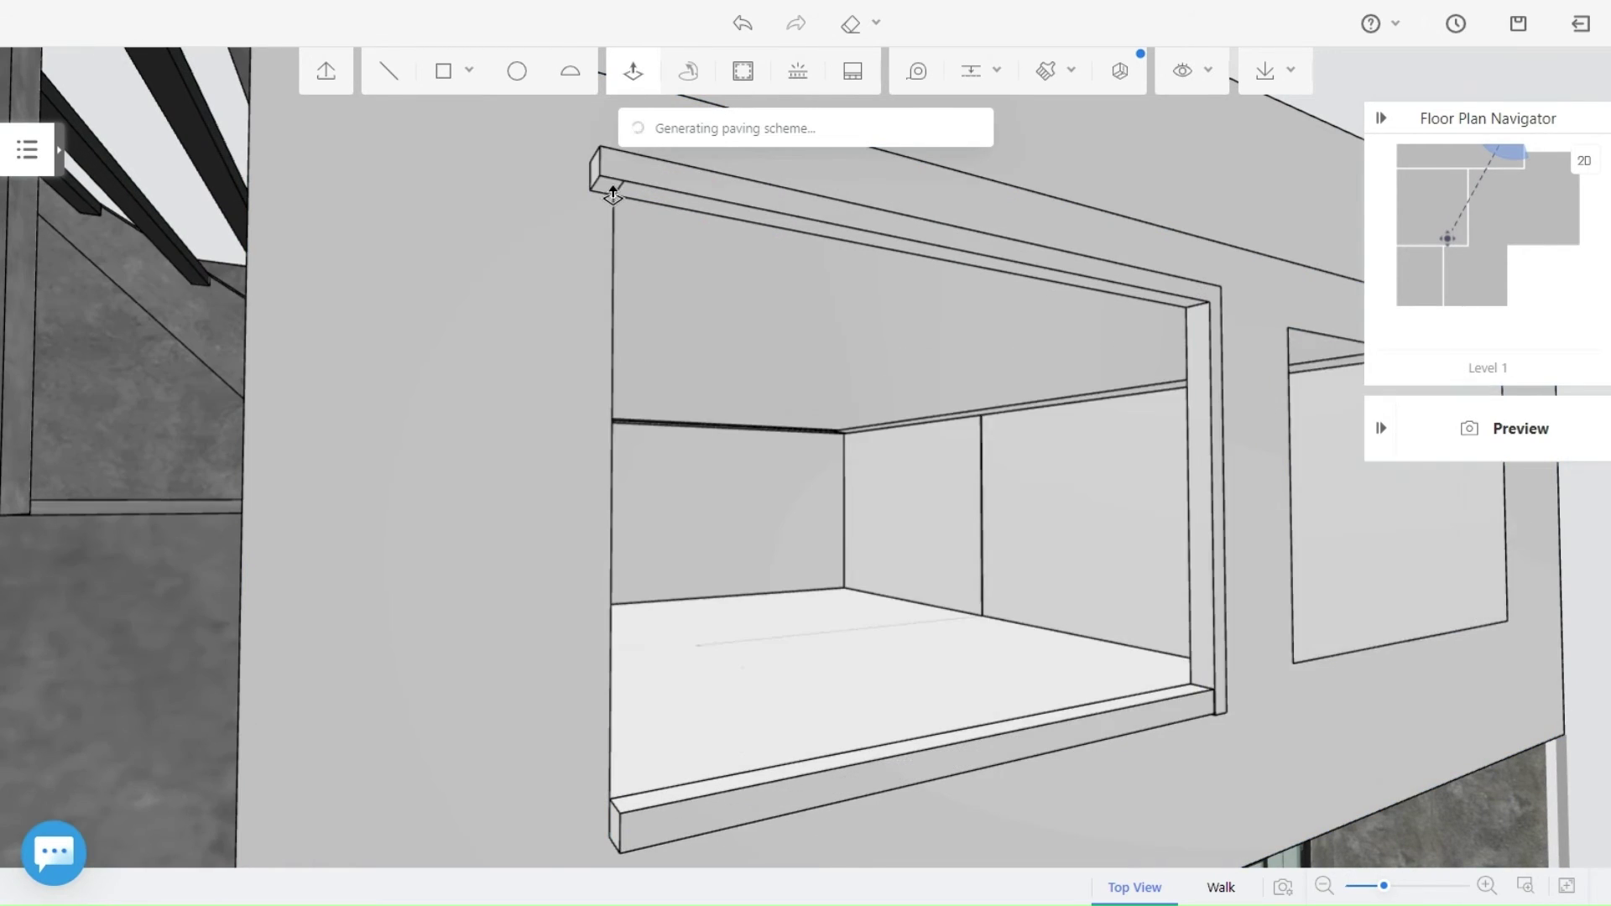
click(614, 193)
right_drag(589, 586, 580, 599)
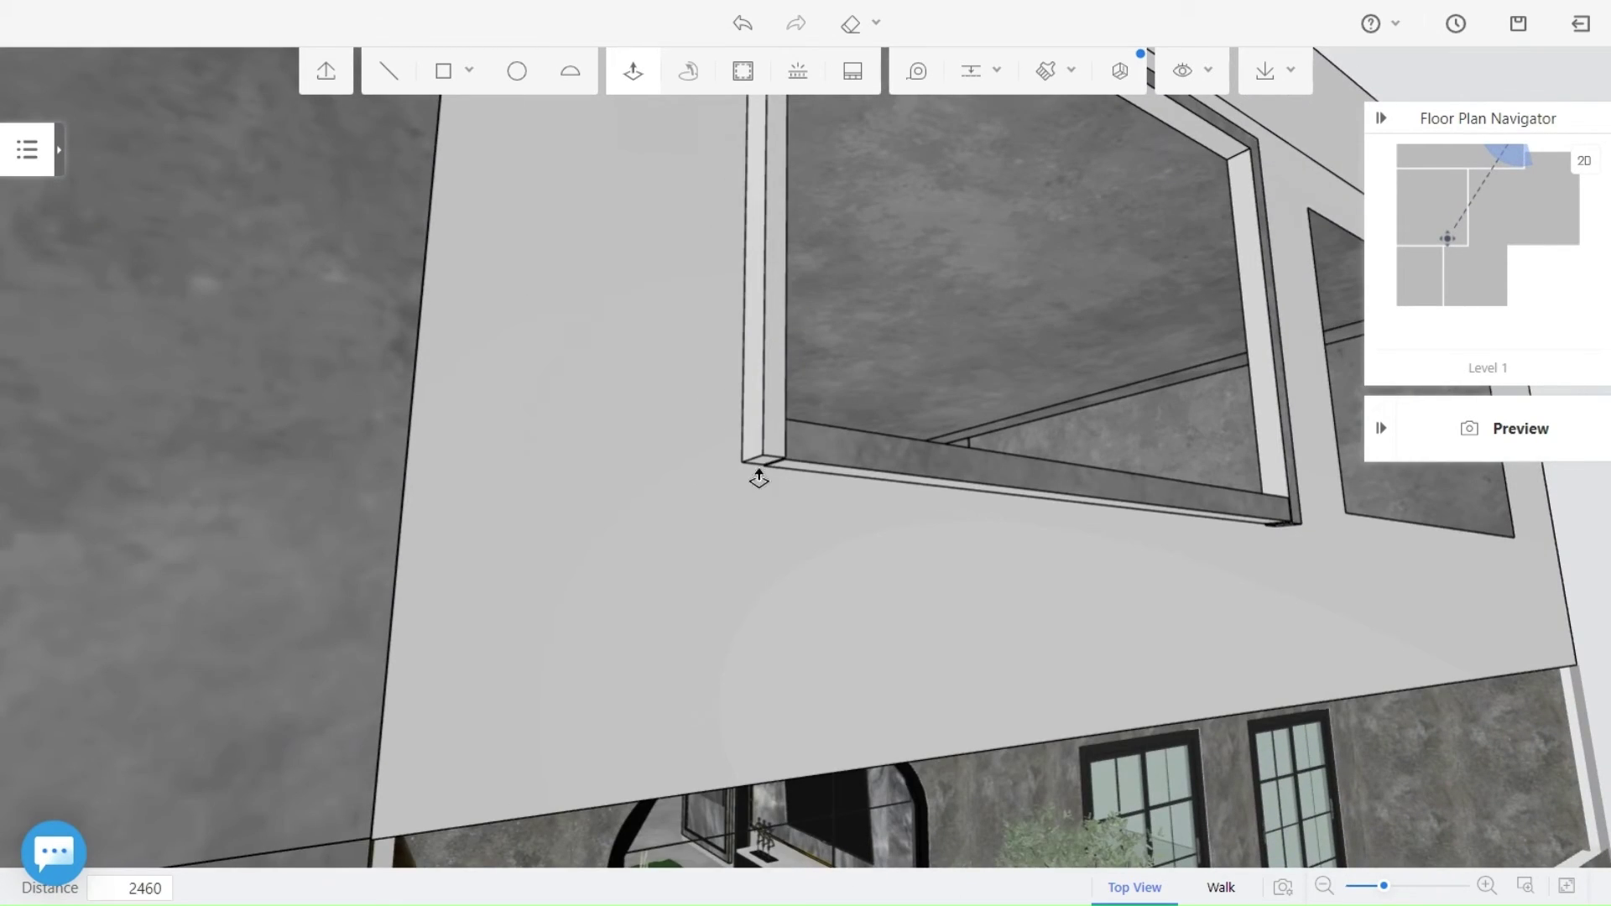
click(769, 467)
Apply a black wall paint from the finishes library to the left window frame.
scroll(839, 491, down, 4)
right_drag(921, 535, 820, 612)
middle_drag(820, 612, 940, 597)
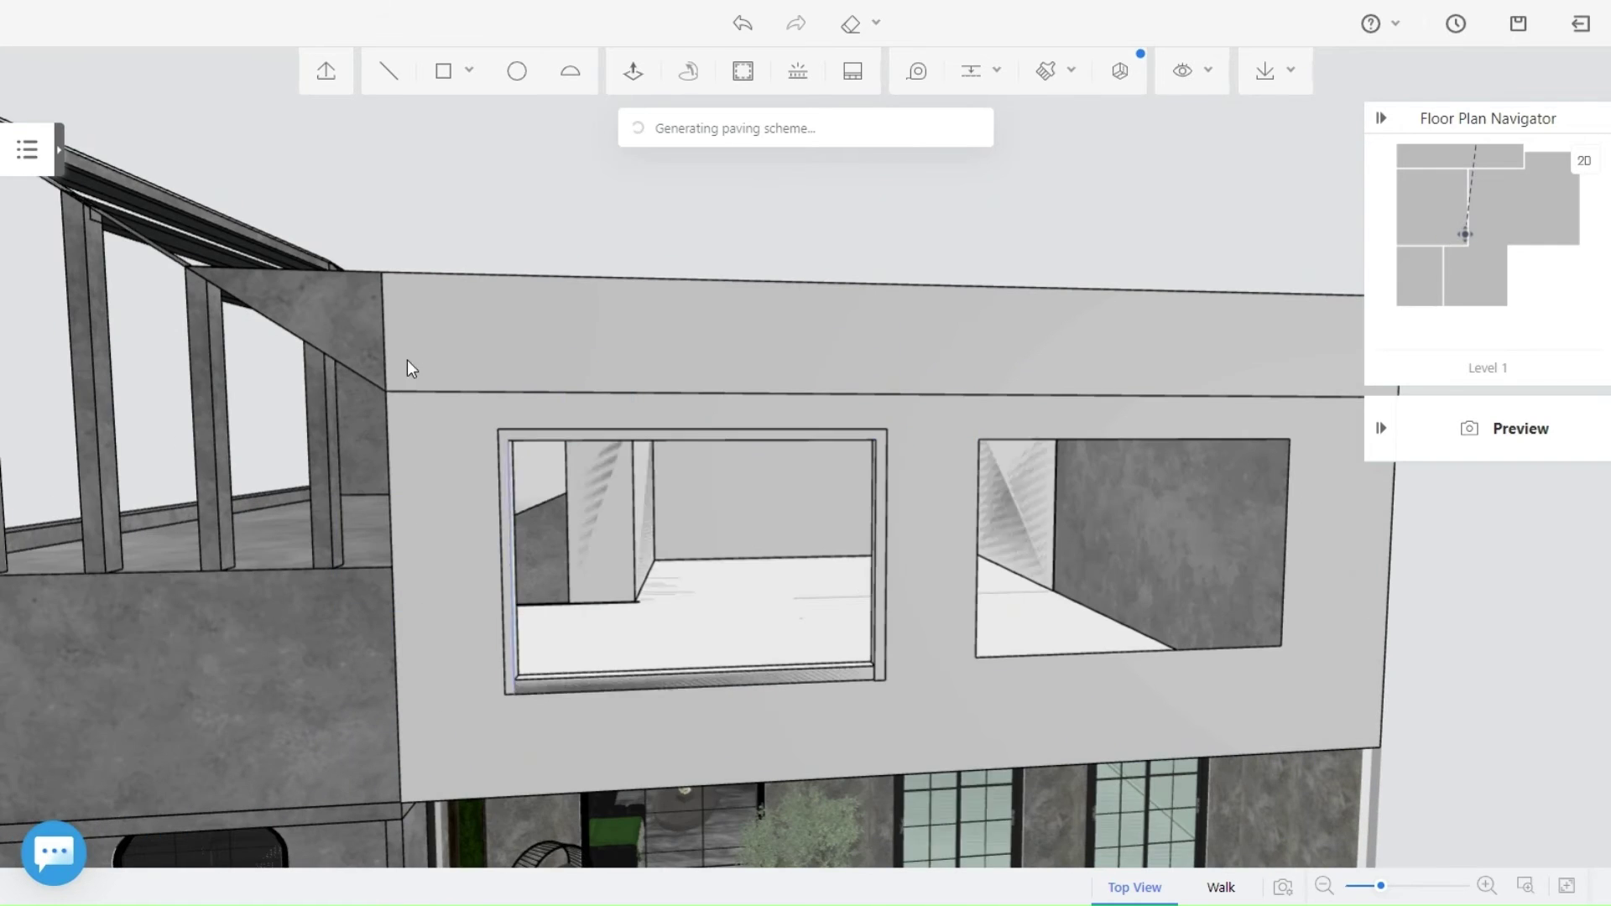
click(58, 150)
click(34, 166)
click(144, 471)
scroll(508, 568, up, 4)
middle_drag(636, 629, 588, 672)
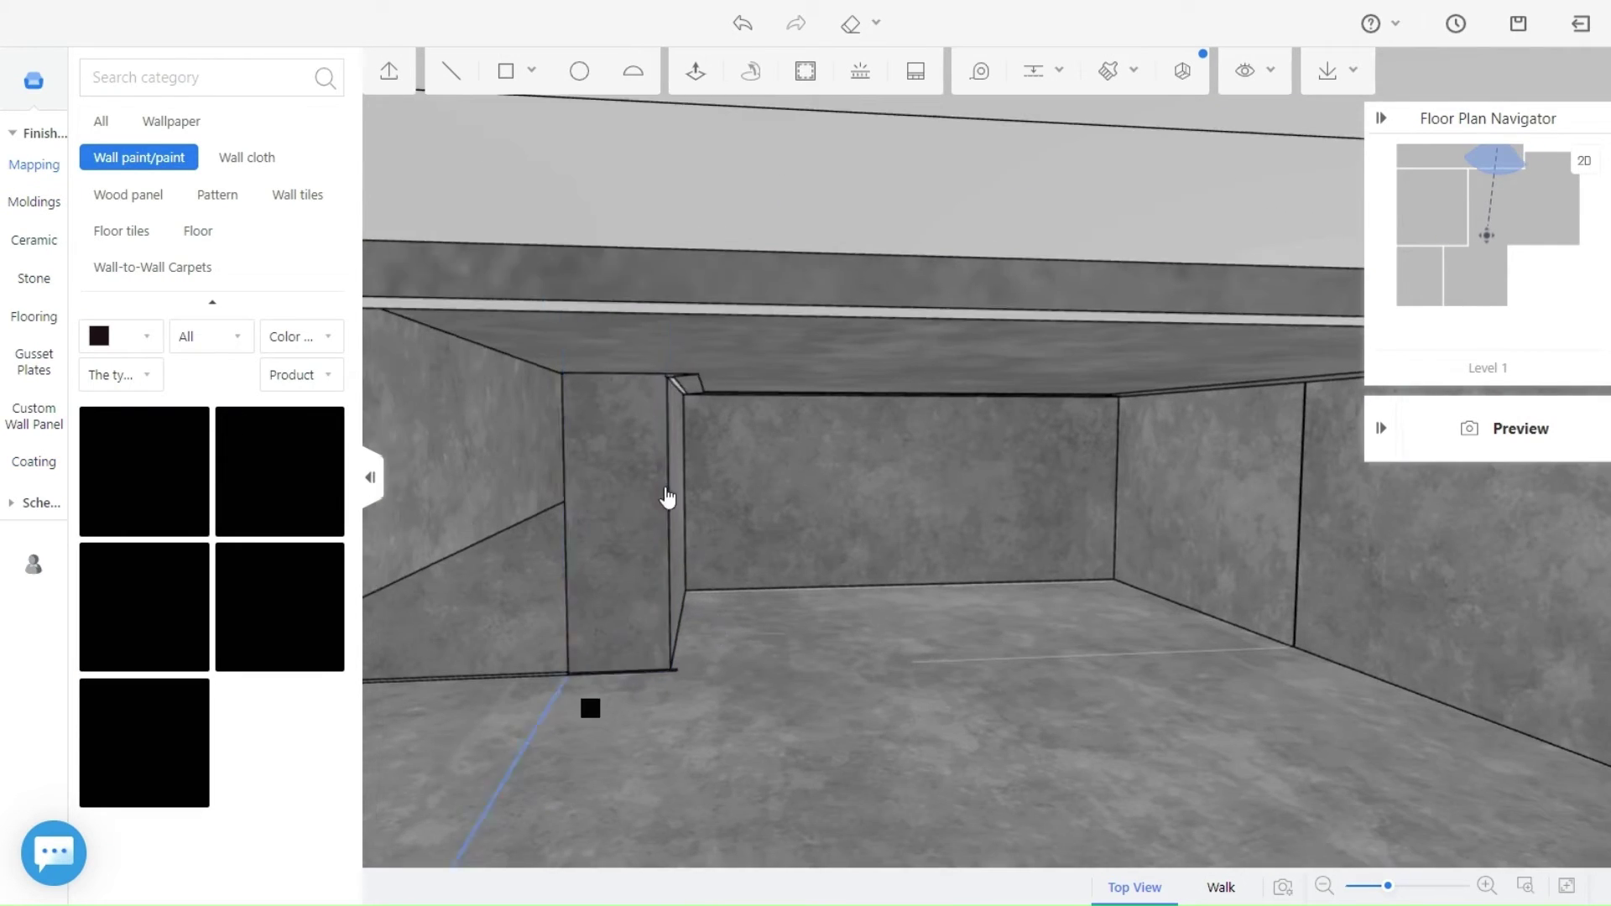
scroll(709, 628, down, 3)
middle_drag(709, 627, 818, 600)
click(835, 403)
Brush the black paint onto the remaining outer and inner faces of the left window frame.
click(1108, 71)
click(825, 459)
click(955, 826)
drag(1354, 780, 1290, 759)
drag(1205, 789, 1202, 678)
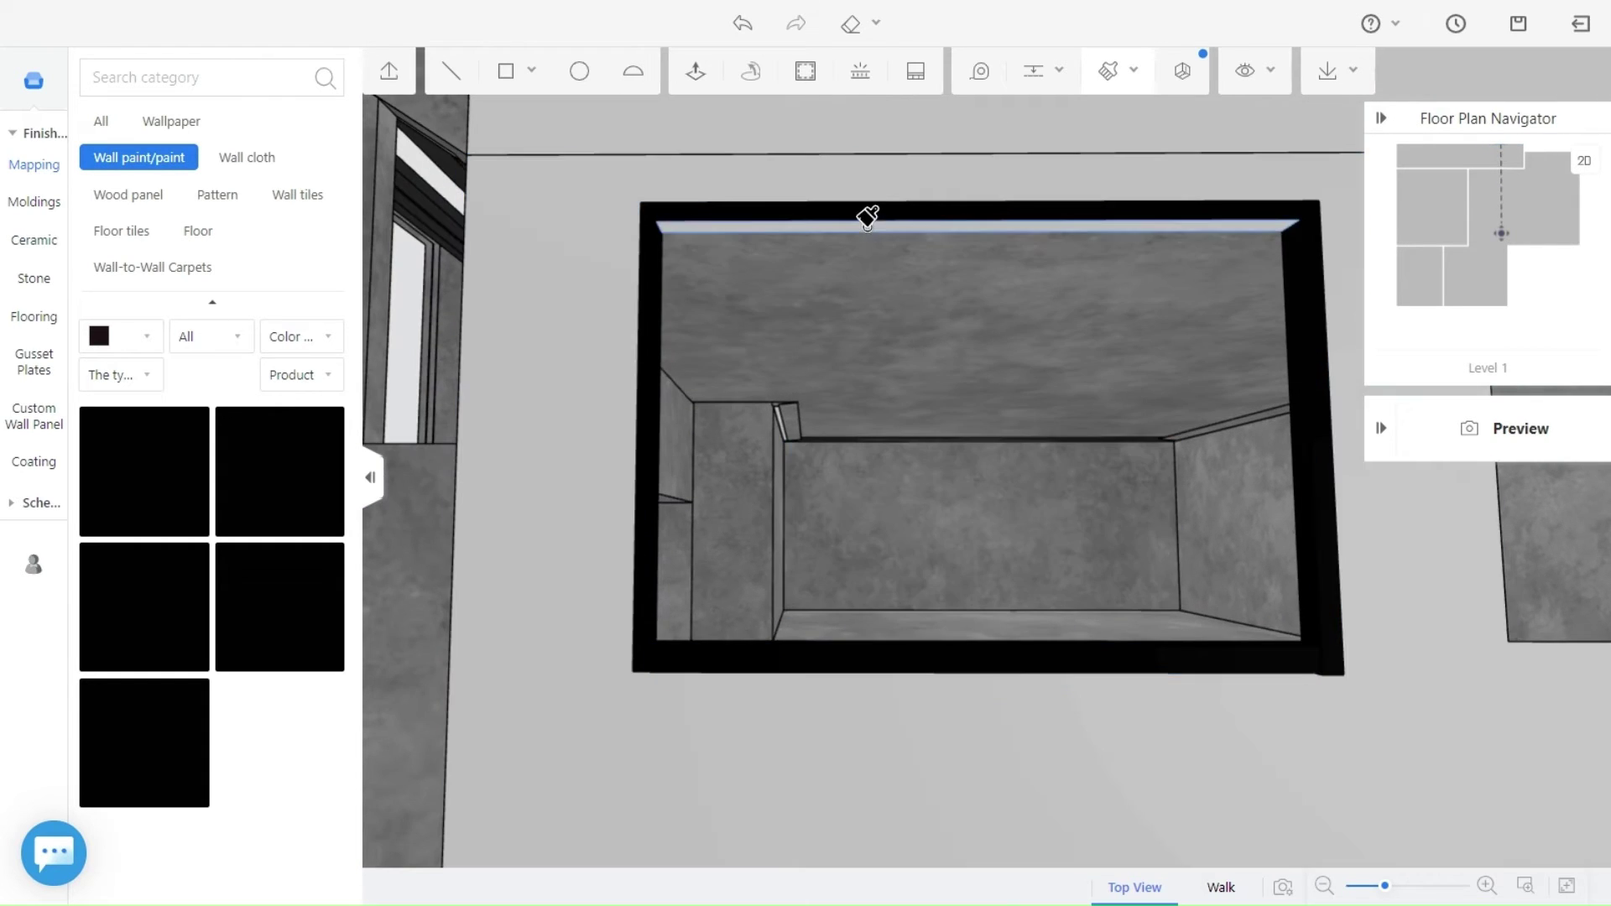
click(867, 221)
drag(866, 220, 866, 489)
click(834, 675)
drag(834, 675, 755, 202)
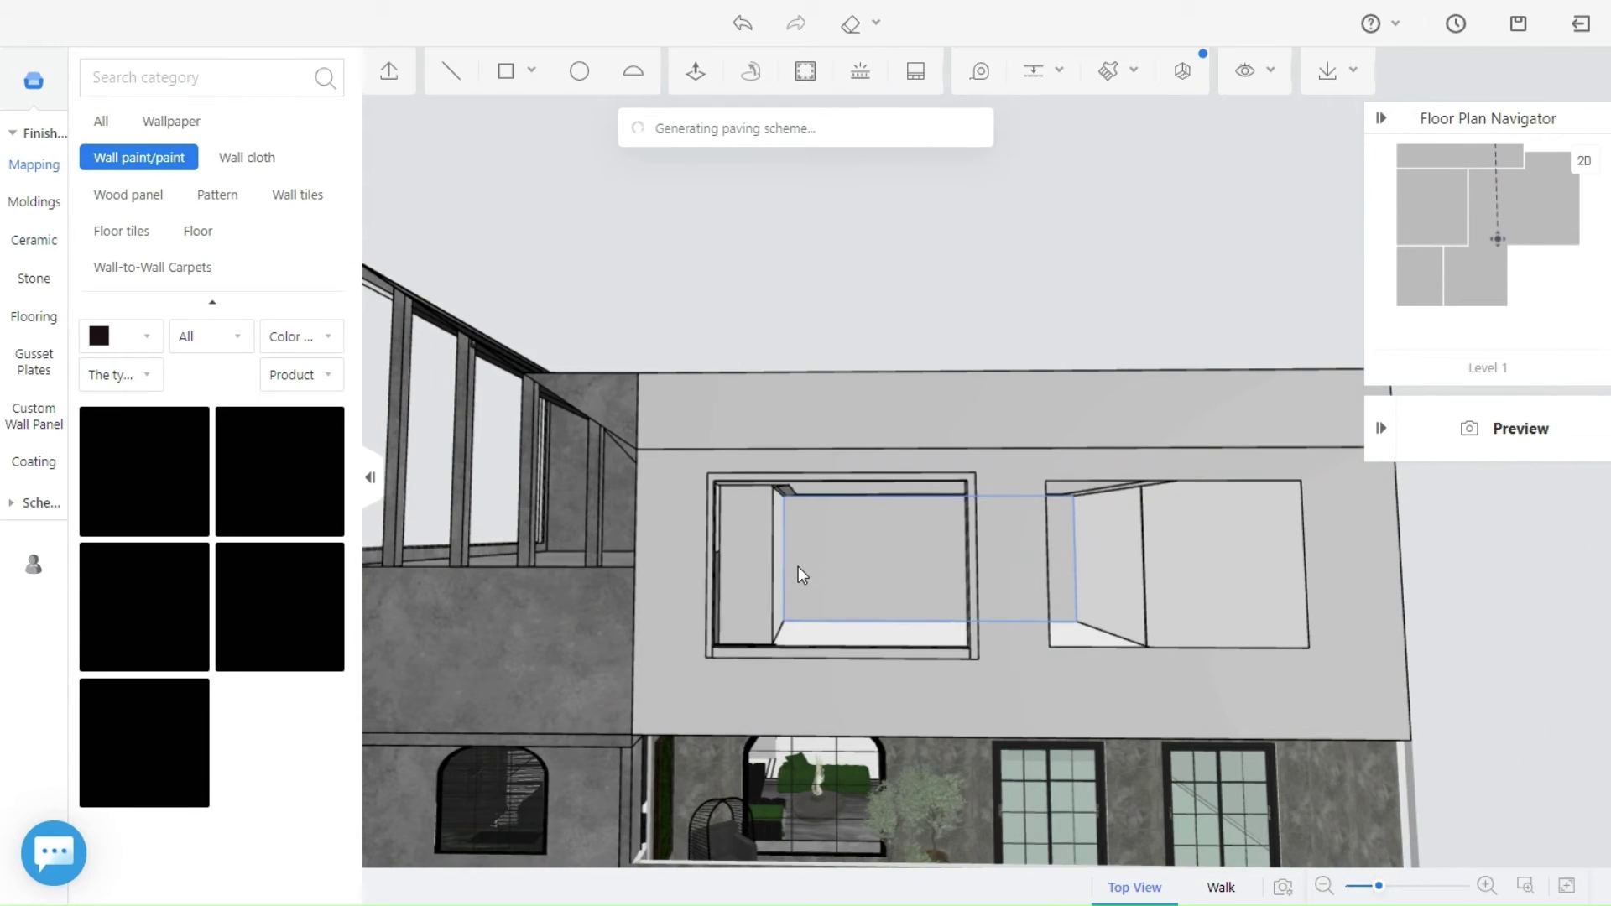
Draw a rectangle about 3807 by 2528 mm around the right opening as the outline of its frame.
drag(801, 575, 887, 683)
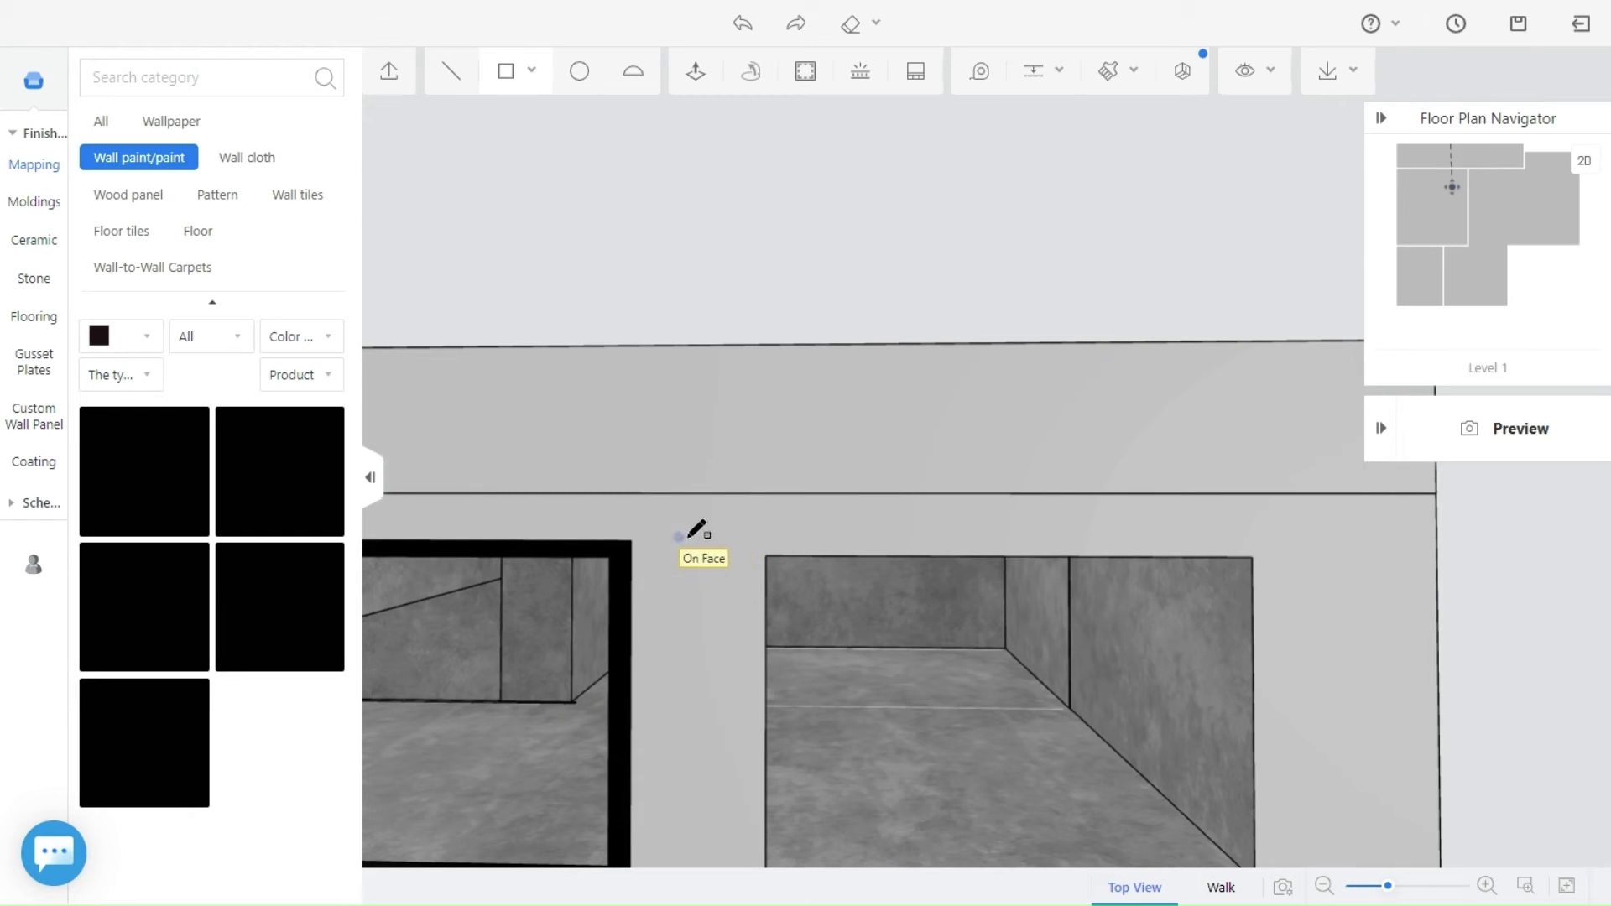
scroll(1091, 696, down, 3)
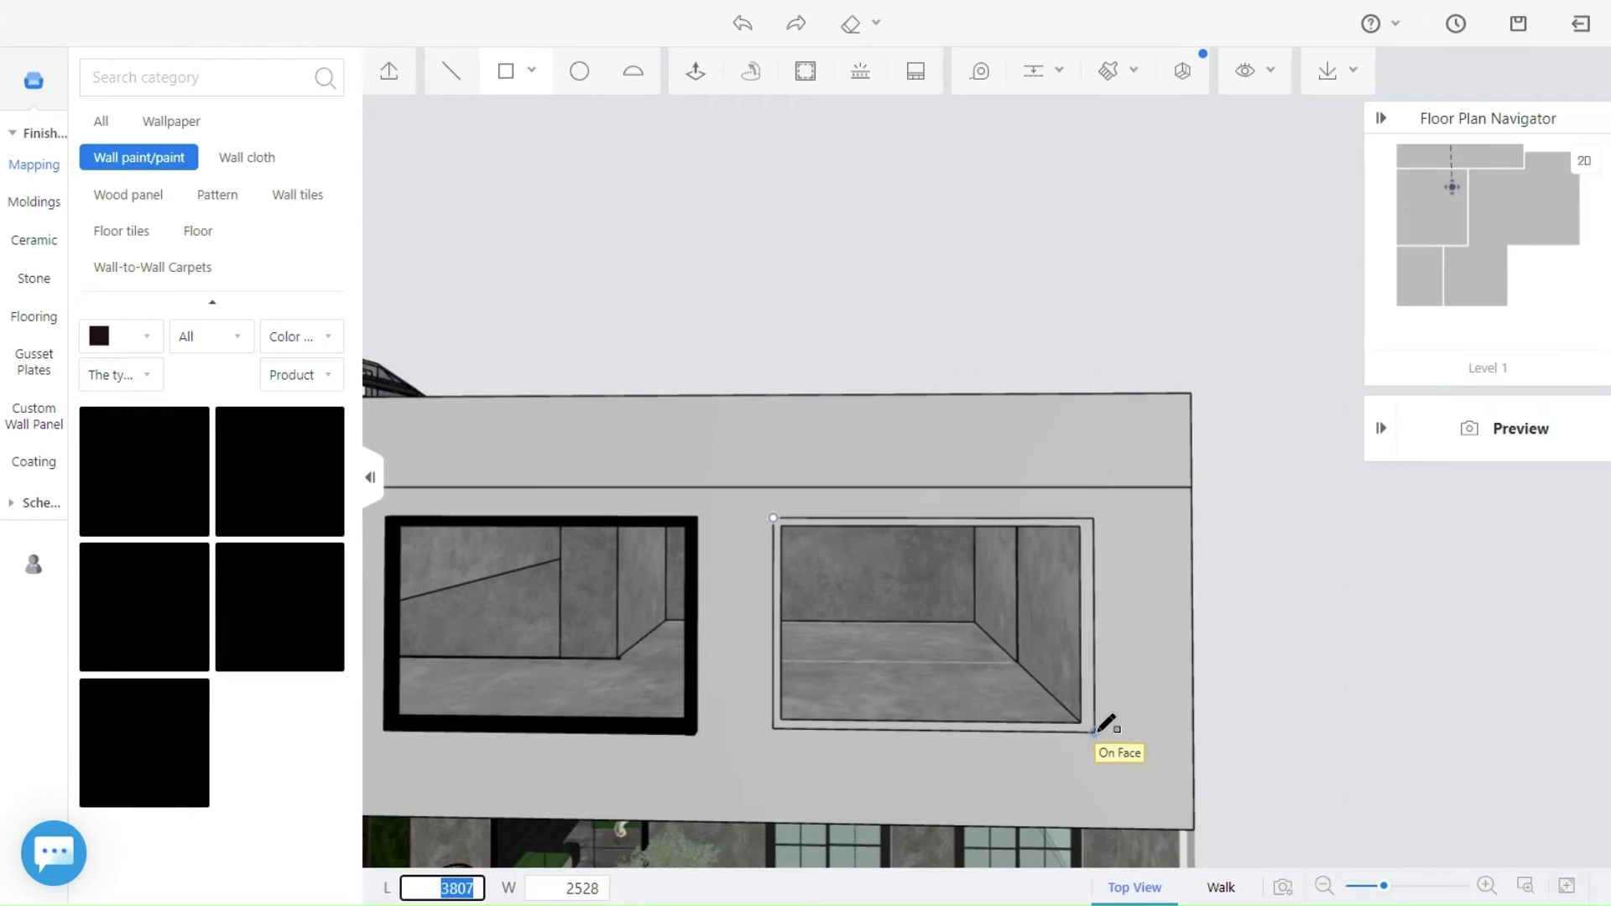
click(1091, 729)
Extrude the narrow border face around the right opening outwards into a window frame.
drag(747, 694, 867, 743)
scroll(867, 743, down, 2)
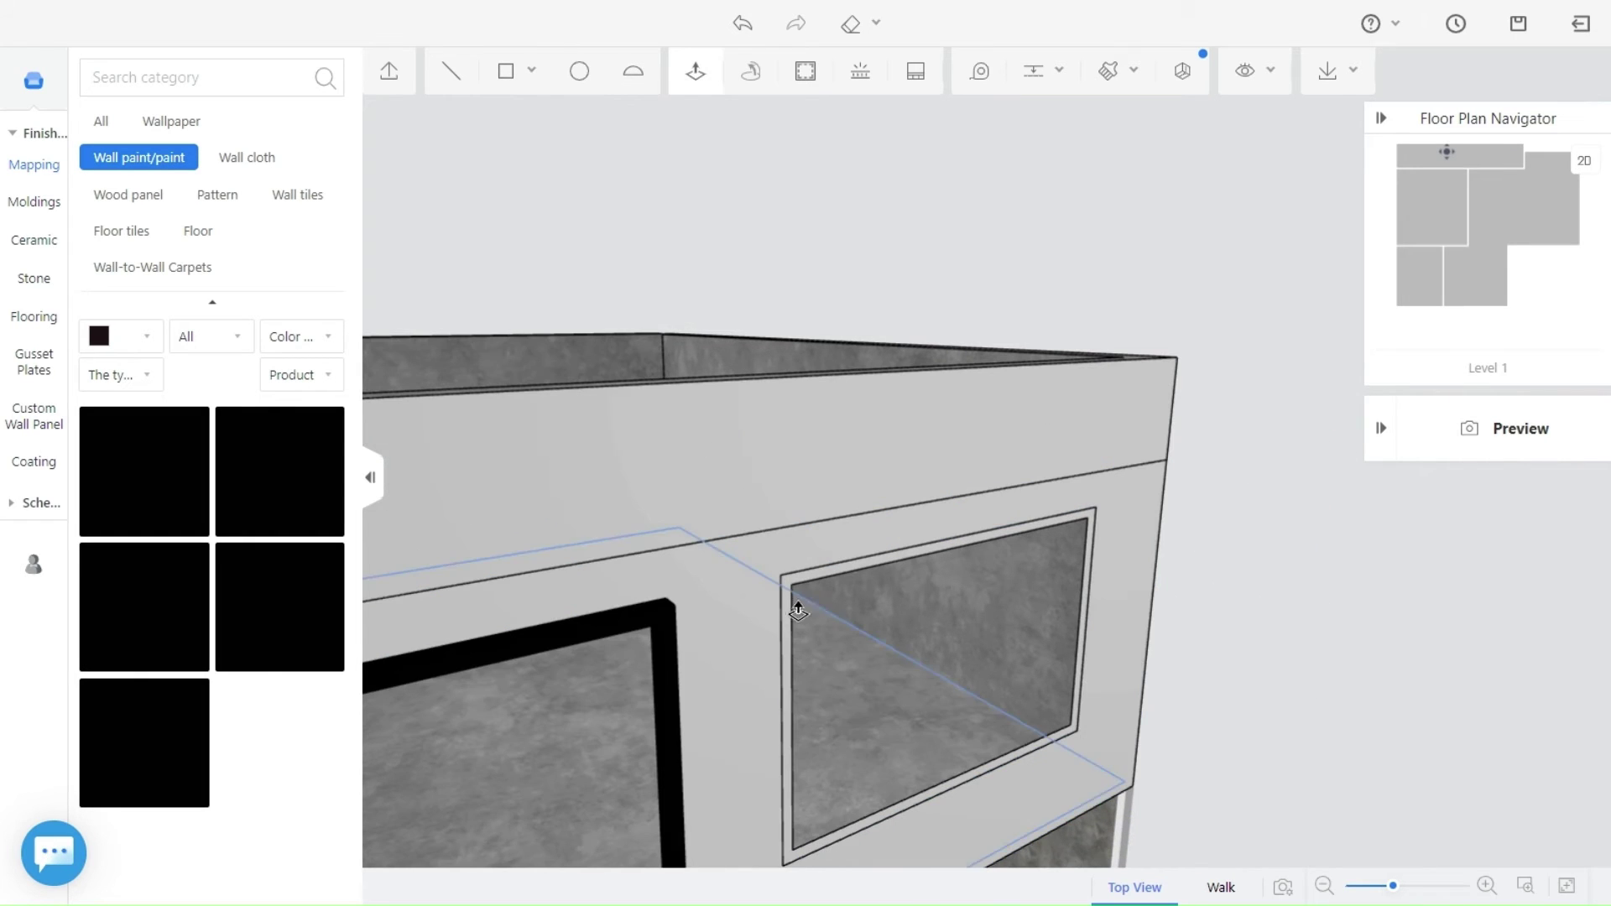
click(804, 611)
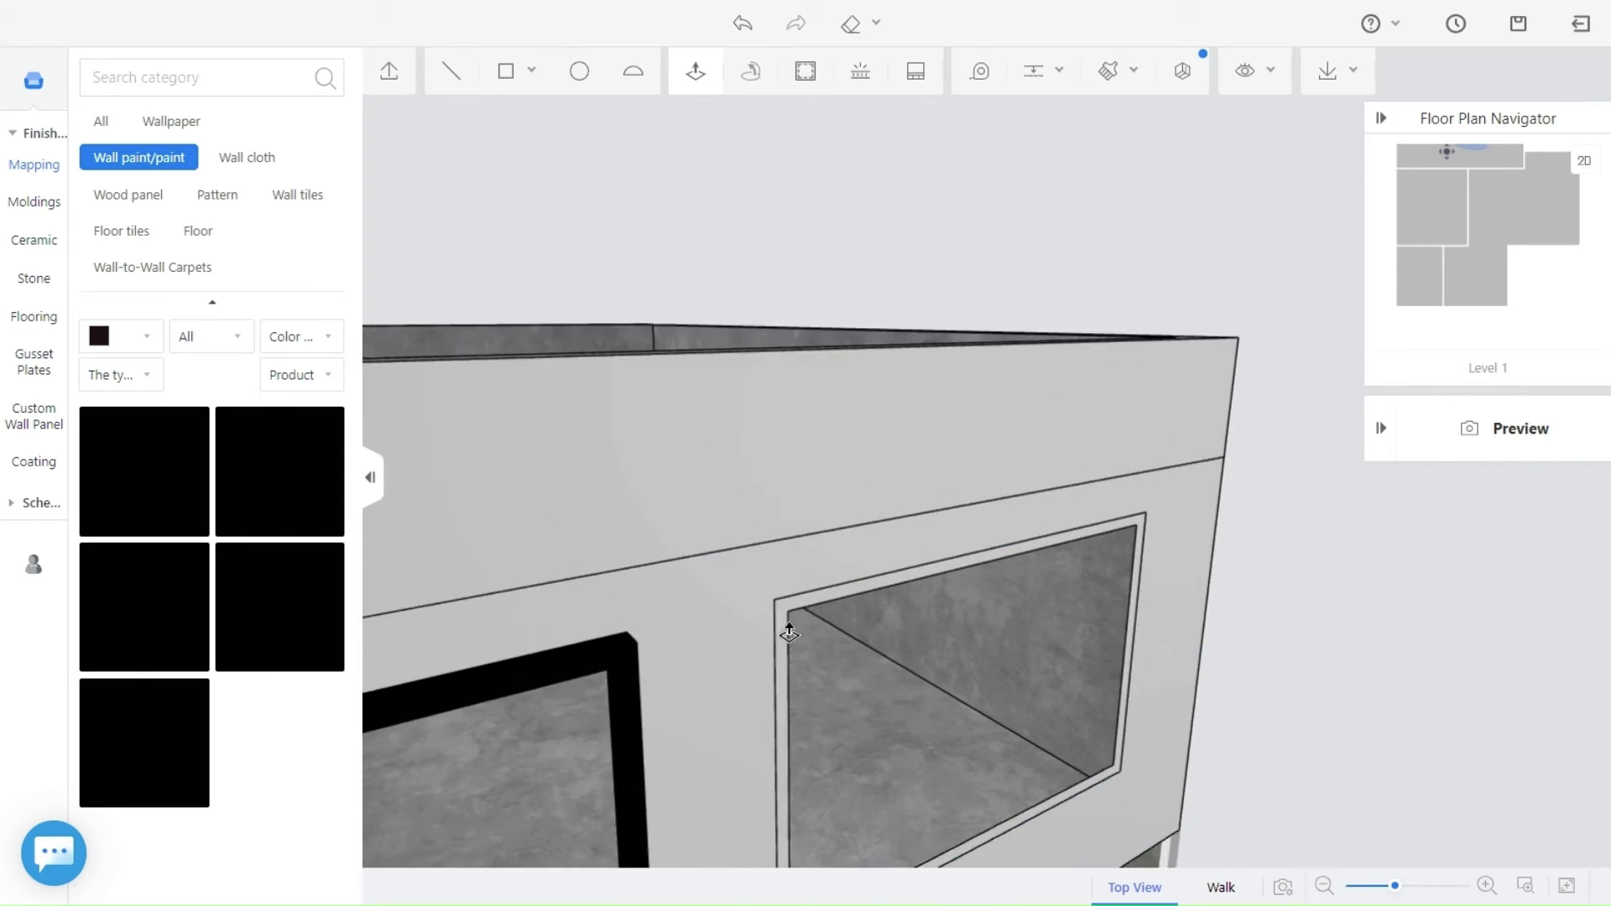
scroll(779, 691, up, 1)
key(Escape)
click(773, 712)
click(698, 72)
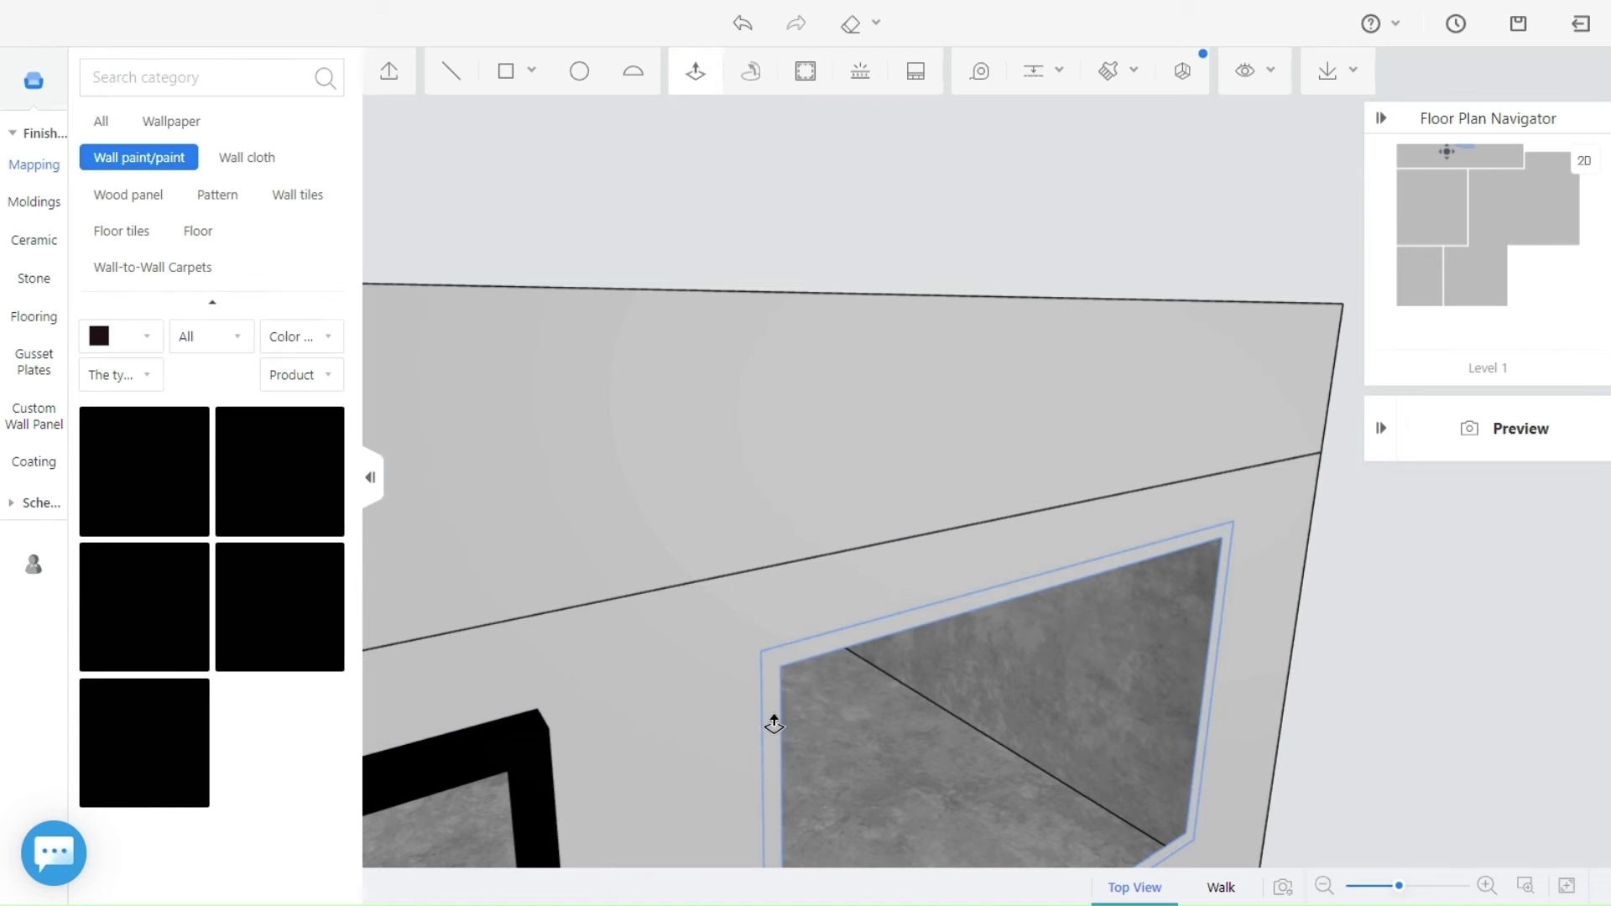
click(783, 735)
Try to brush the black paint from the left frame onto the right frame, and undo the brushing.
right_drag(805, 741, 1043, 738)
scroll(1043, 738, down, 2)
click(1109, 71)
scroll(755, 495, up, 1)
click(629, 825)
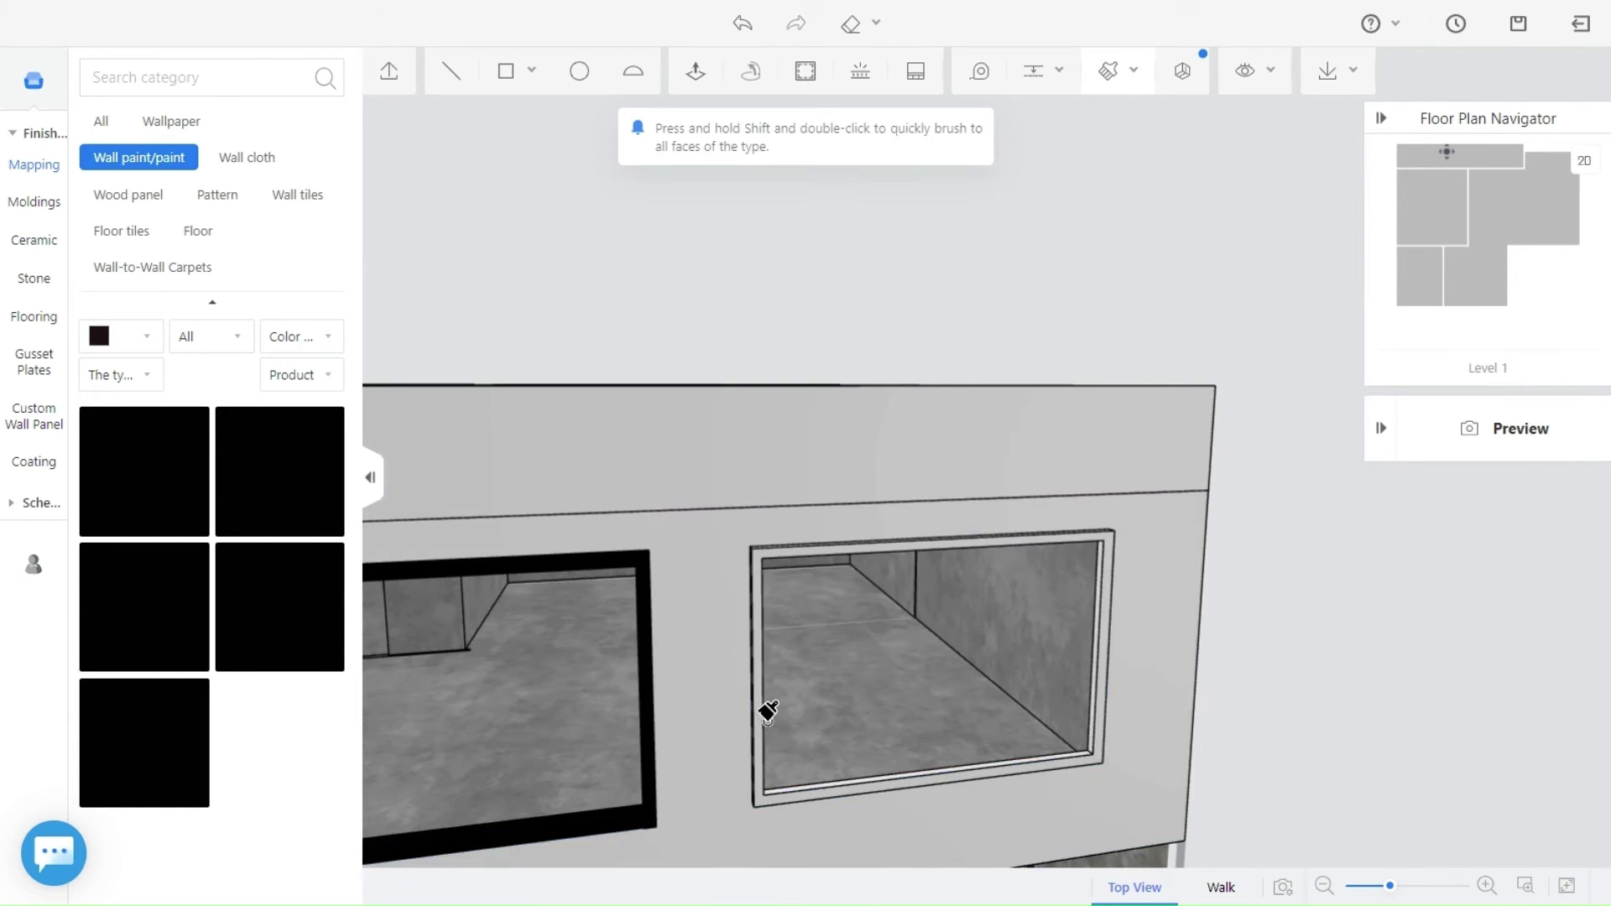
click(762, 713)
right_drag(781, 725, 841, 741)
scroll(780, 651, up, 2)
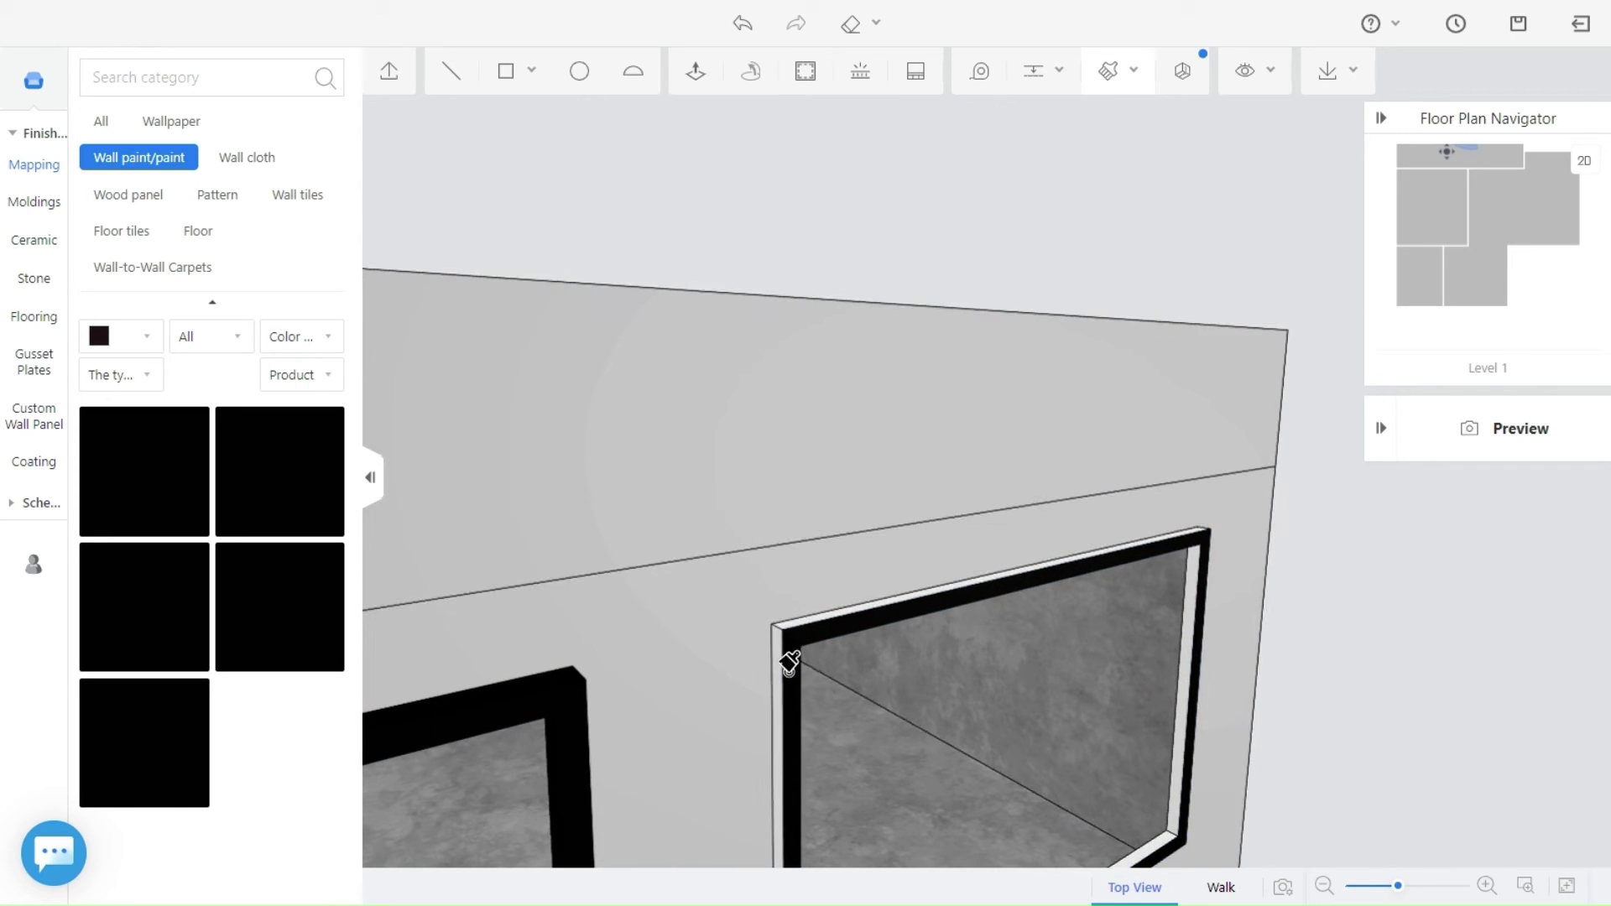
click(802, 635)
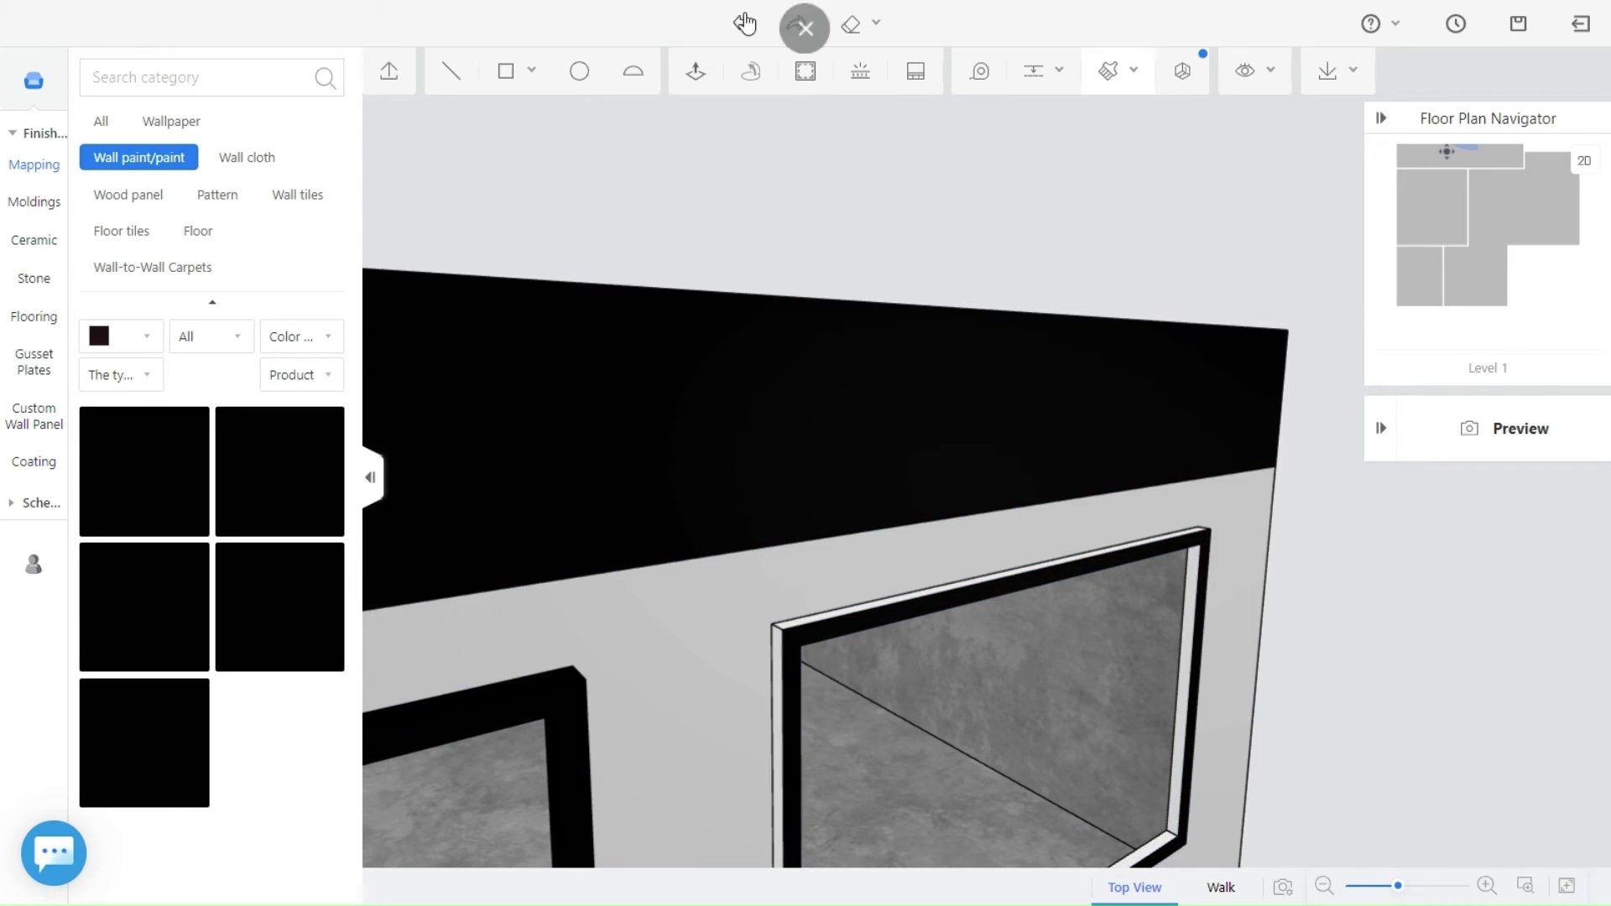
click(742, 23)
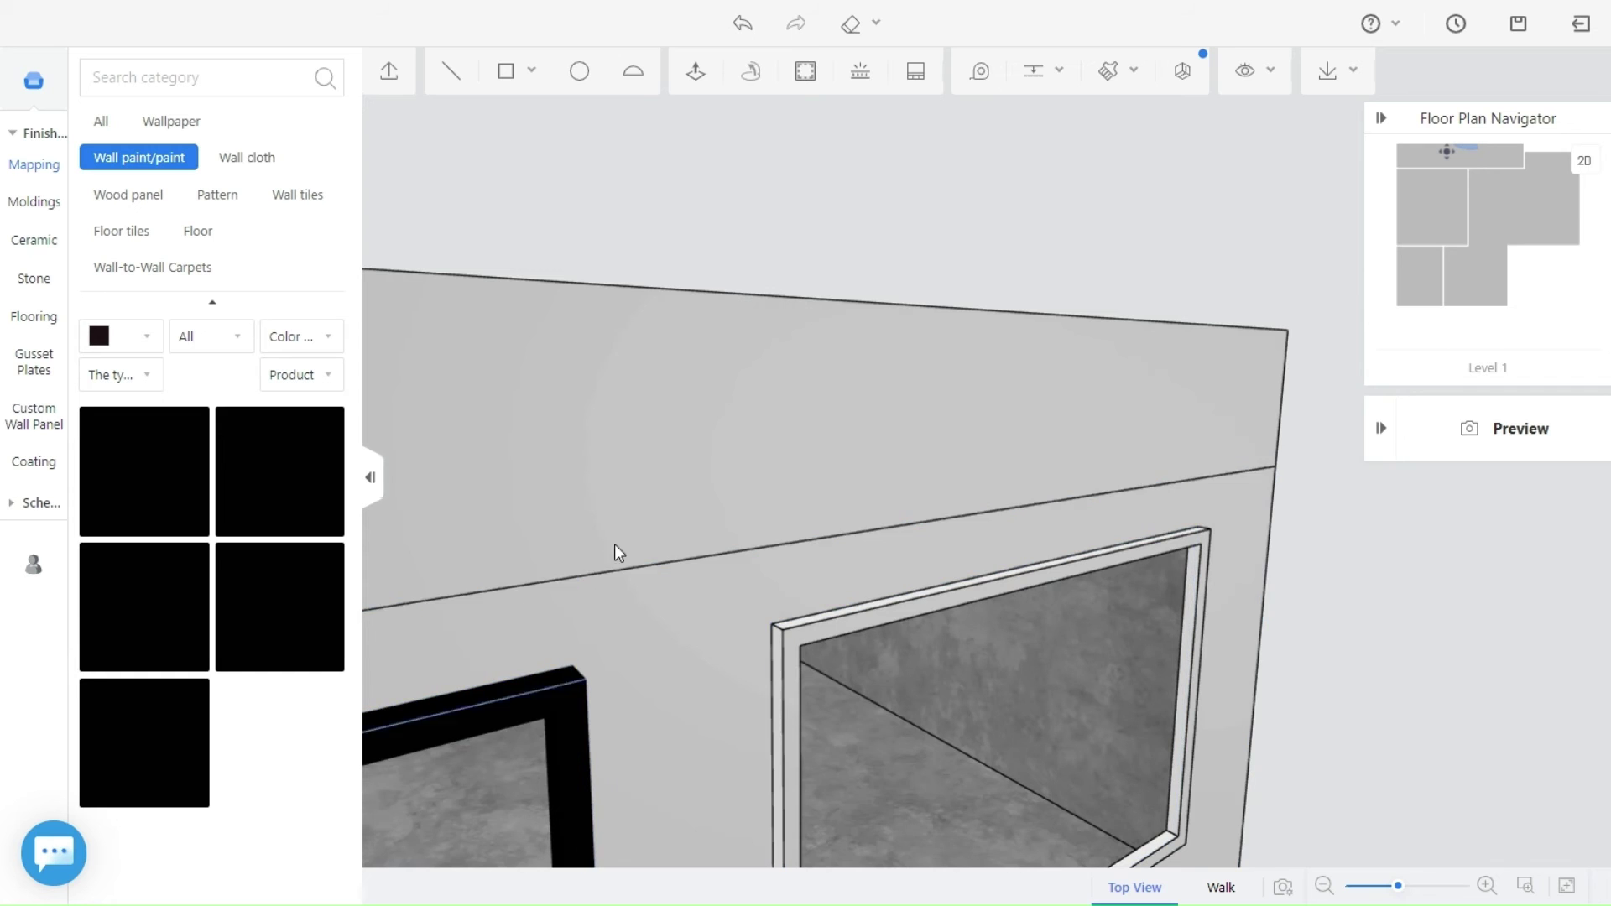
Brush the black paint from the left frame onto the right frame's front face and top side.
click(553, 694)
scroll(793, 638, up, 3)
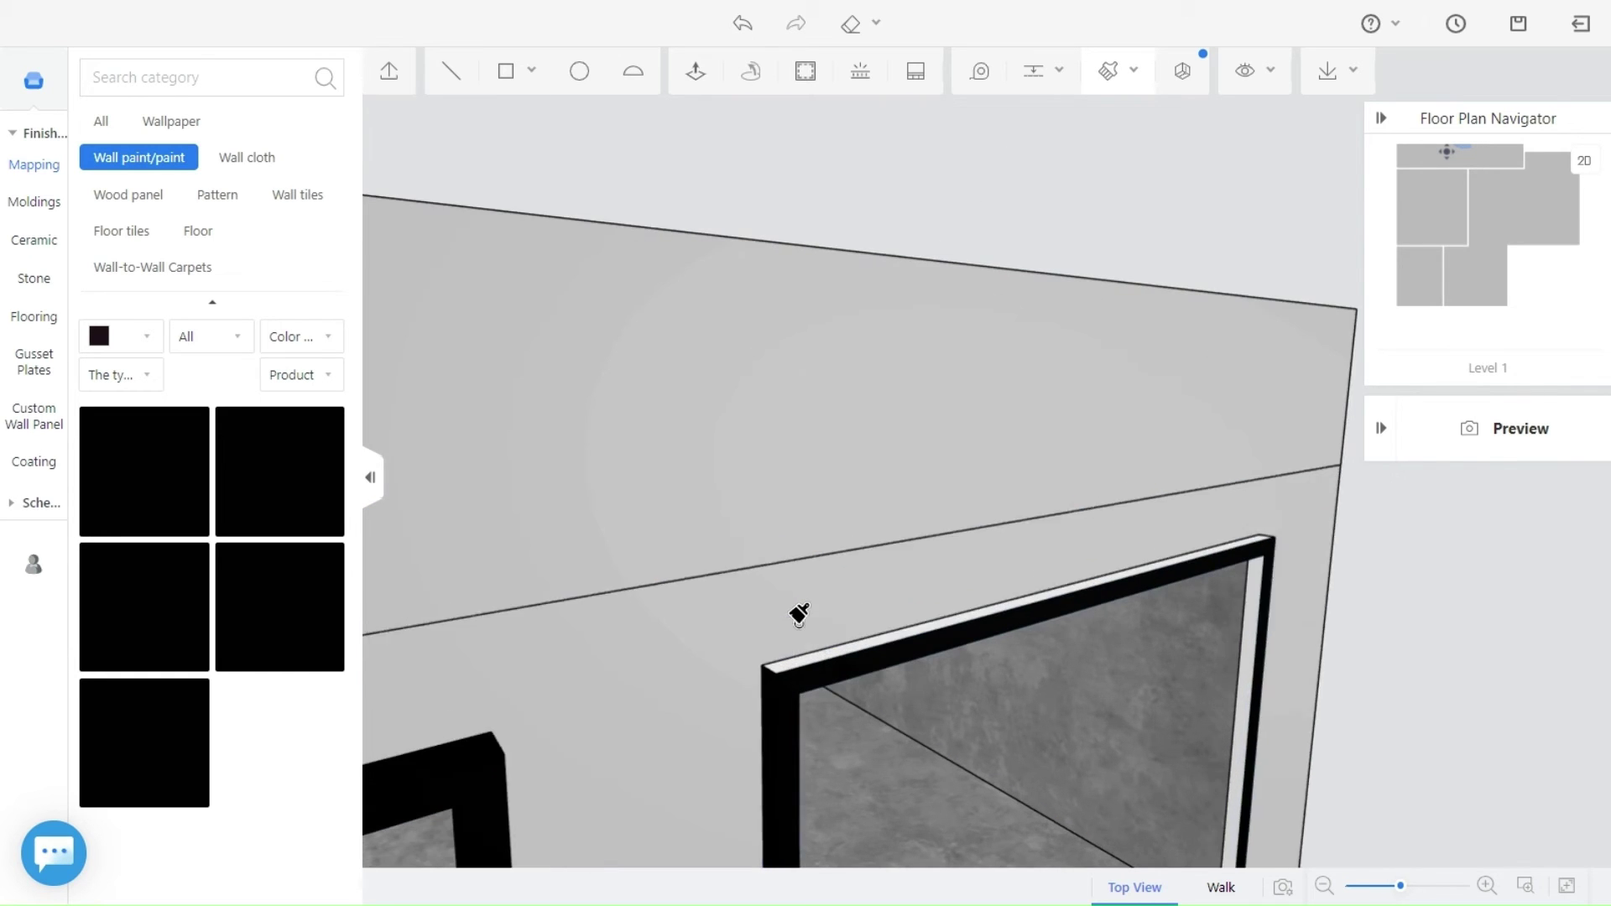
scroll(801, 655, up, 1)
click(912, 718)
right_drag(914, 726, 990, 723)
click(1443, 718)
scroll(1426, 726, down, 4)
mouse_move(747, 747)
right_down()
mouse_move(732, 814)
mouse_move(651, 705)
right_up()
scroll(732, 814, up, 3)
click(651, 707)
Brush the black paint onto the right frame's remaining side faces and its lower inner face.
scroll(651, 722, down, 4)
right_drag(1028, 810, 1173, 547)
scroll(1172, 651, up, 3)
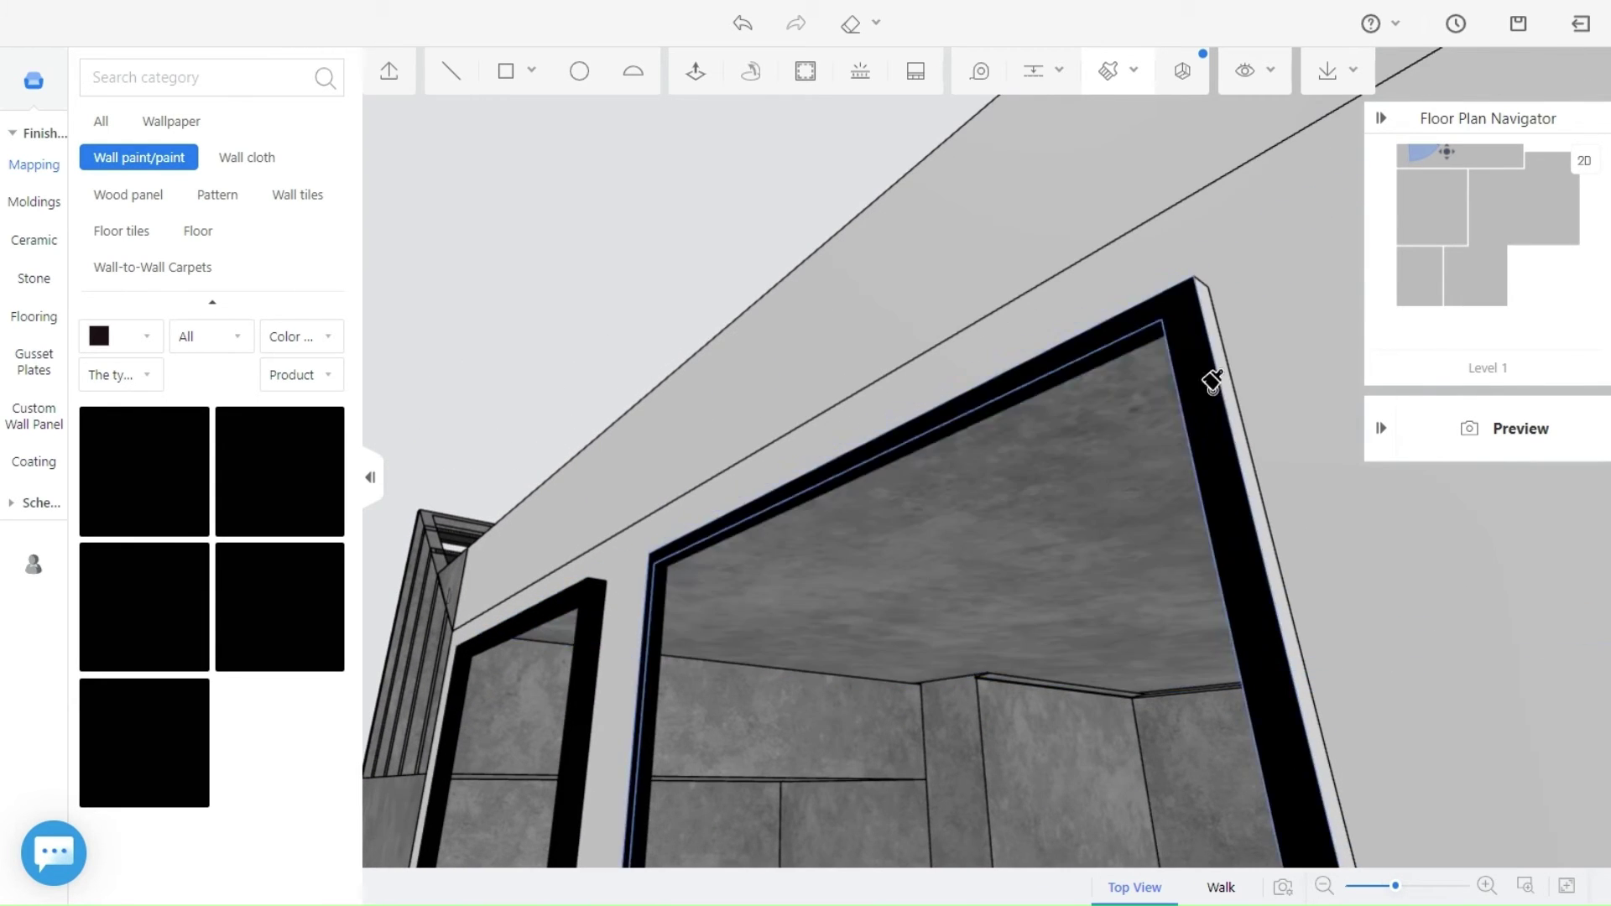
scroll(1158, 532, down, 4)
scroll(946, 532, up, 5)
right_drag(1099, 665, 788, 798)
drag(780, 550, 898, 460)
scroll(853, 671, up, 2)
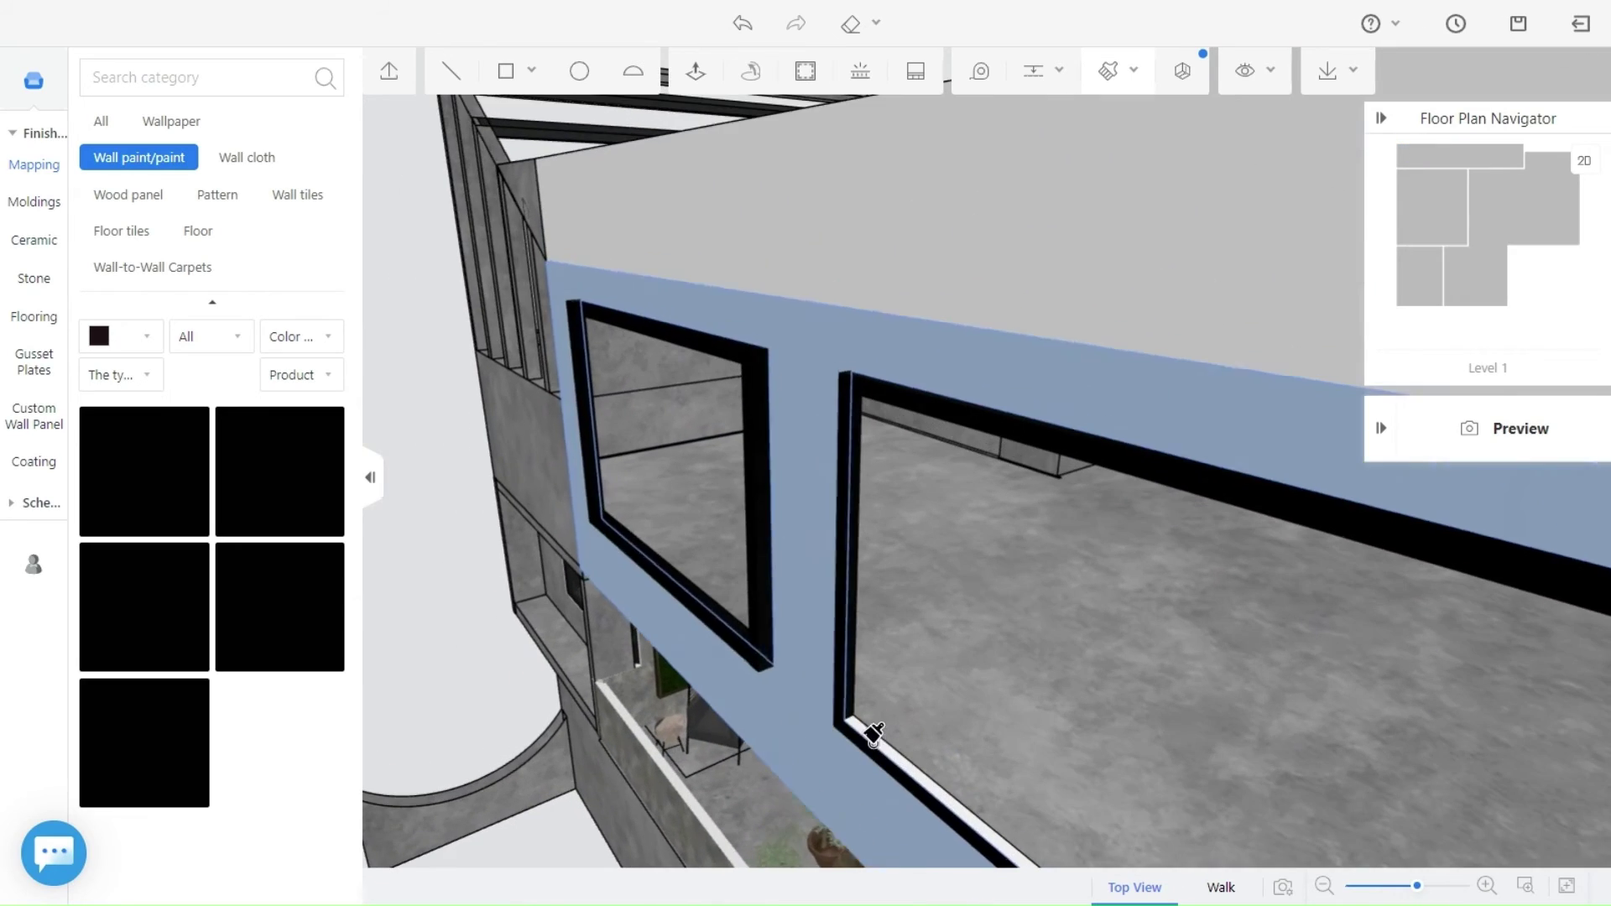
scroll(874, 743, up, 1)
click(886, 768)
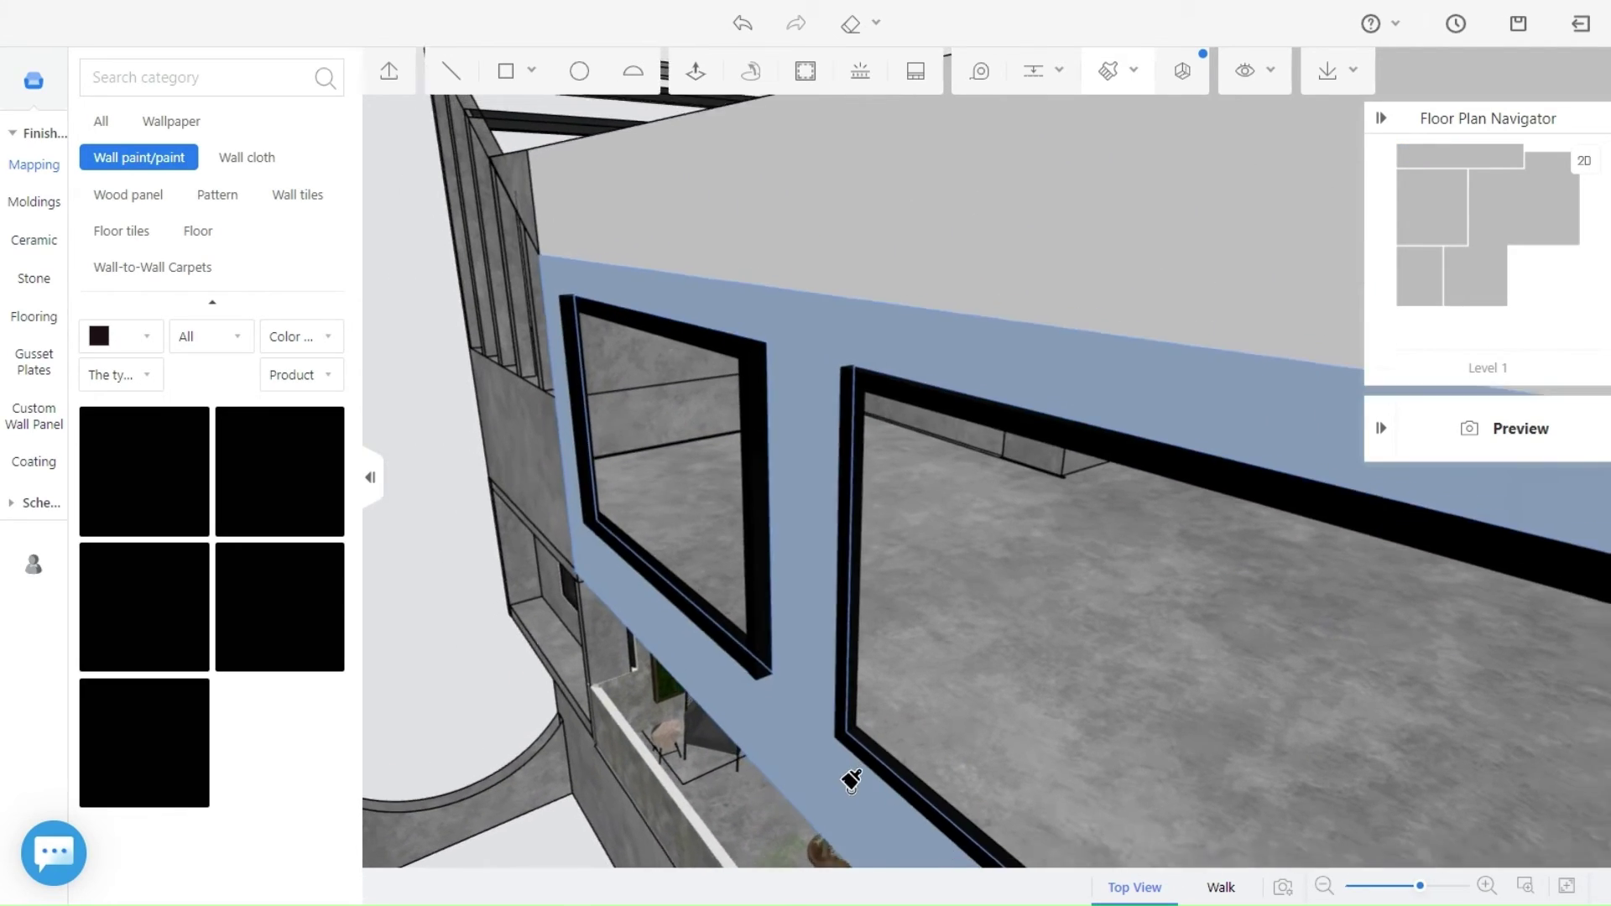
Search the finishes library for "concrete" materials.
scroll(965, 746, down, 5)
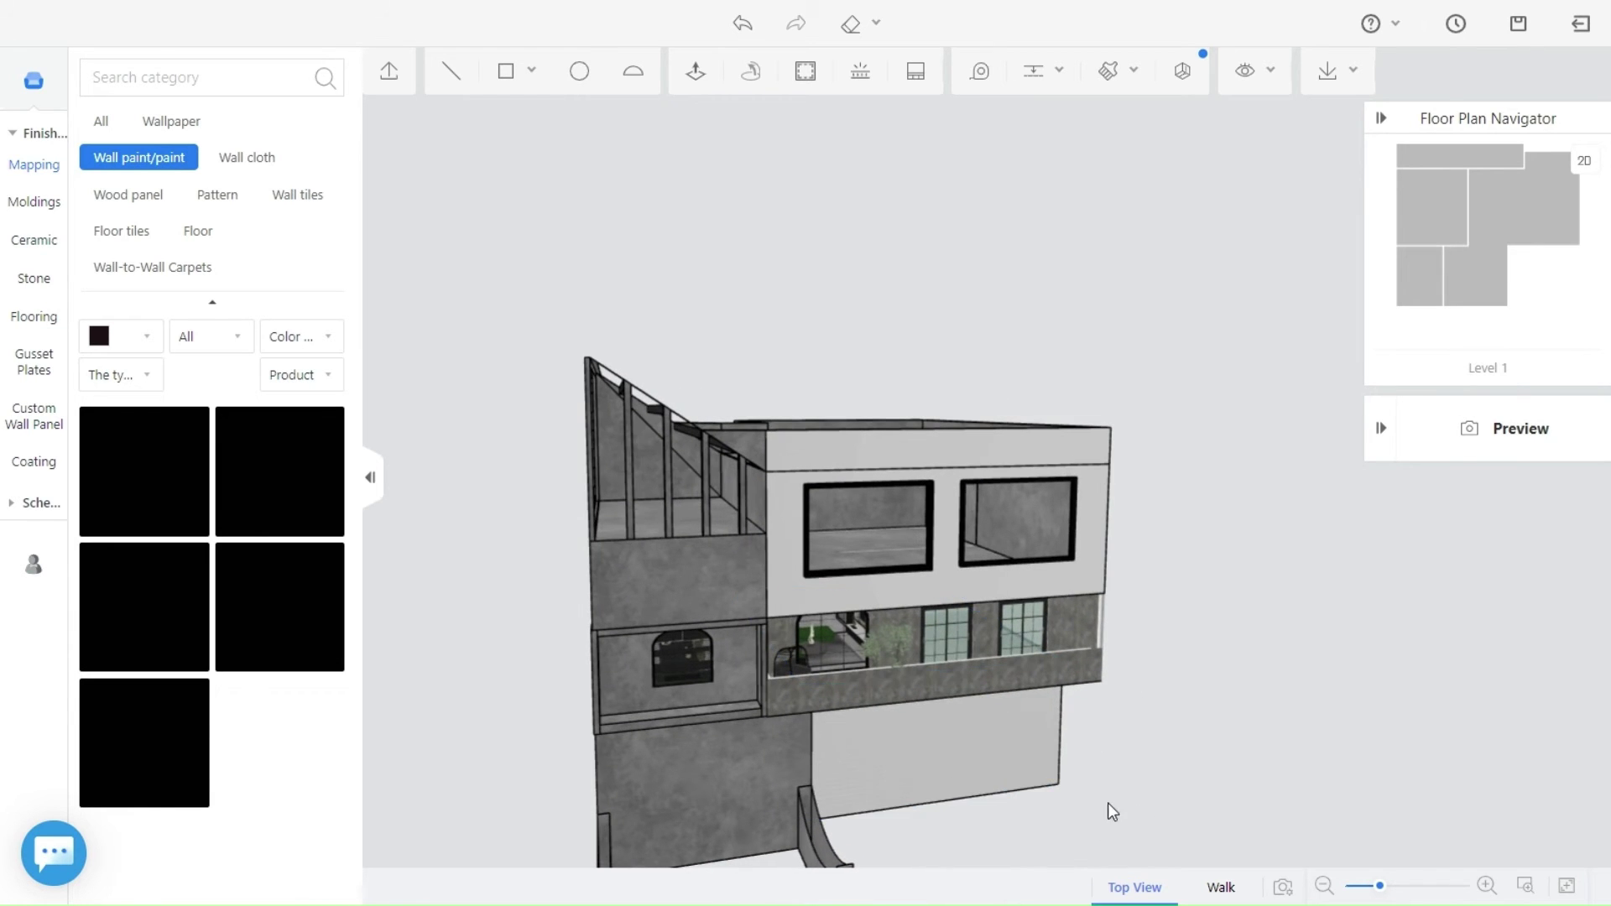
scroll(1133, 817, down, 2)
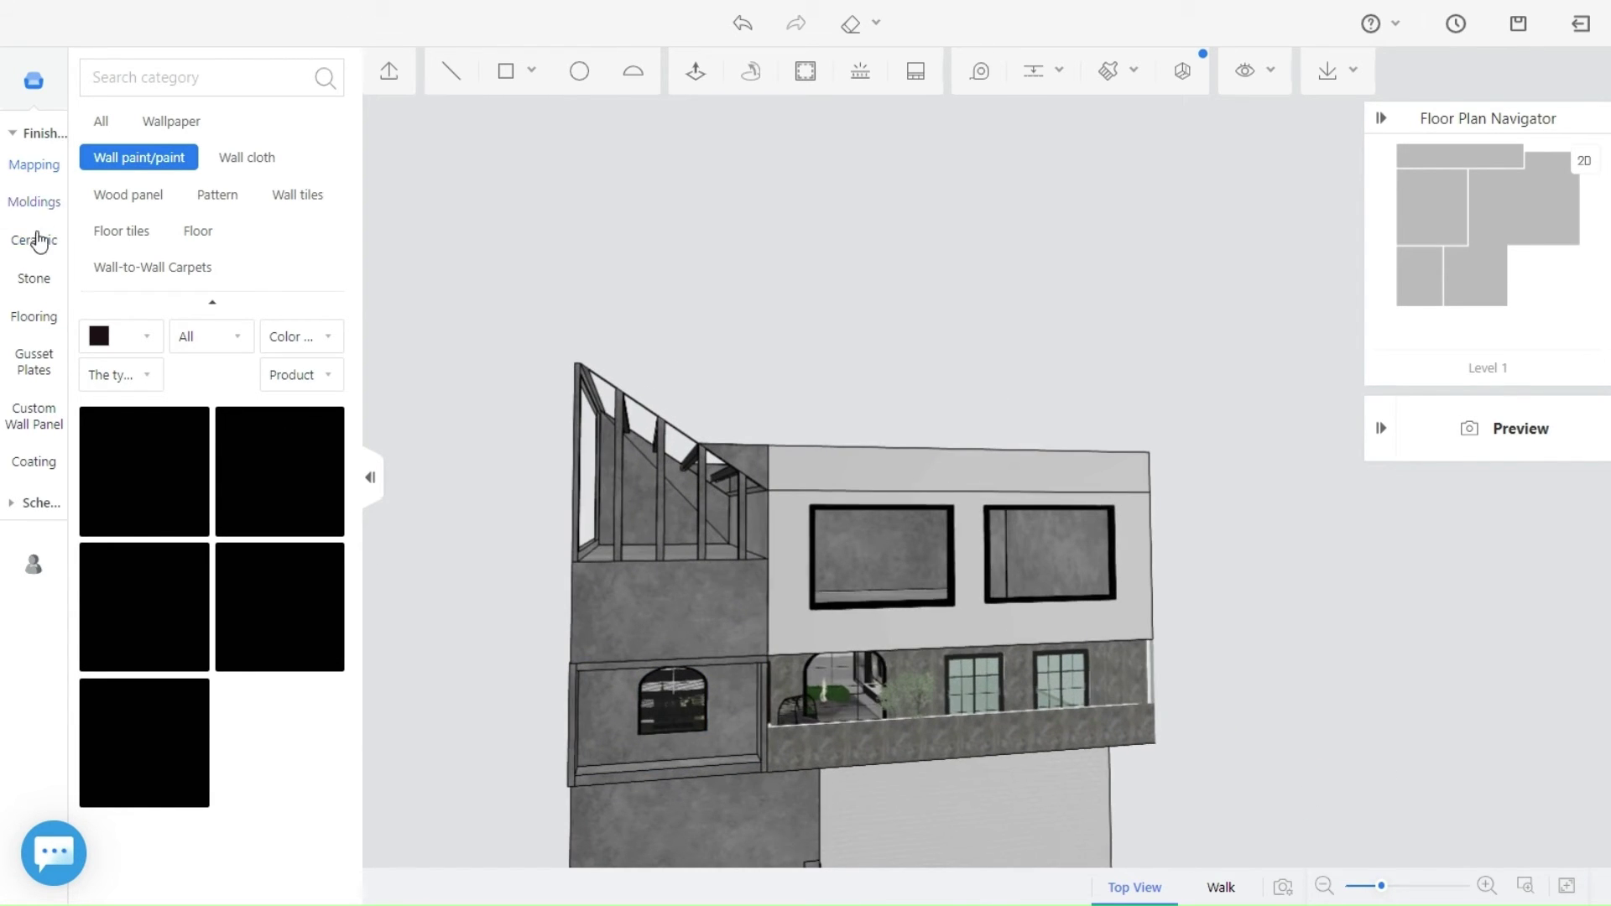
click(164, 91)
text(concrete)
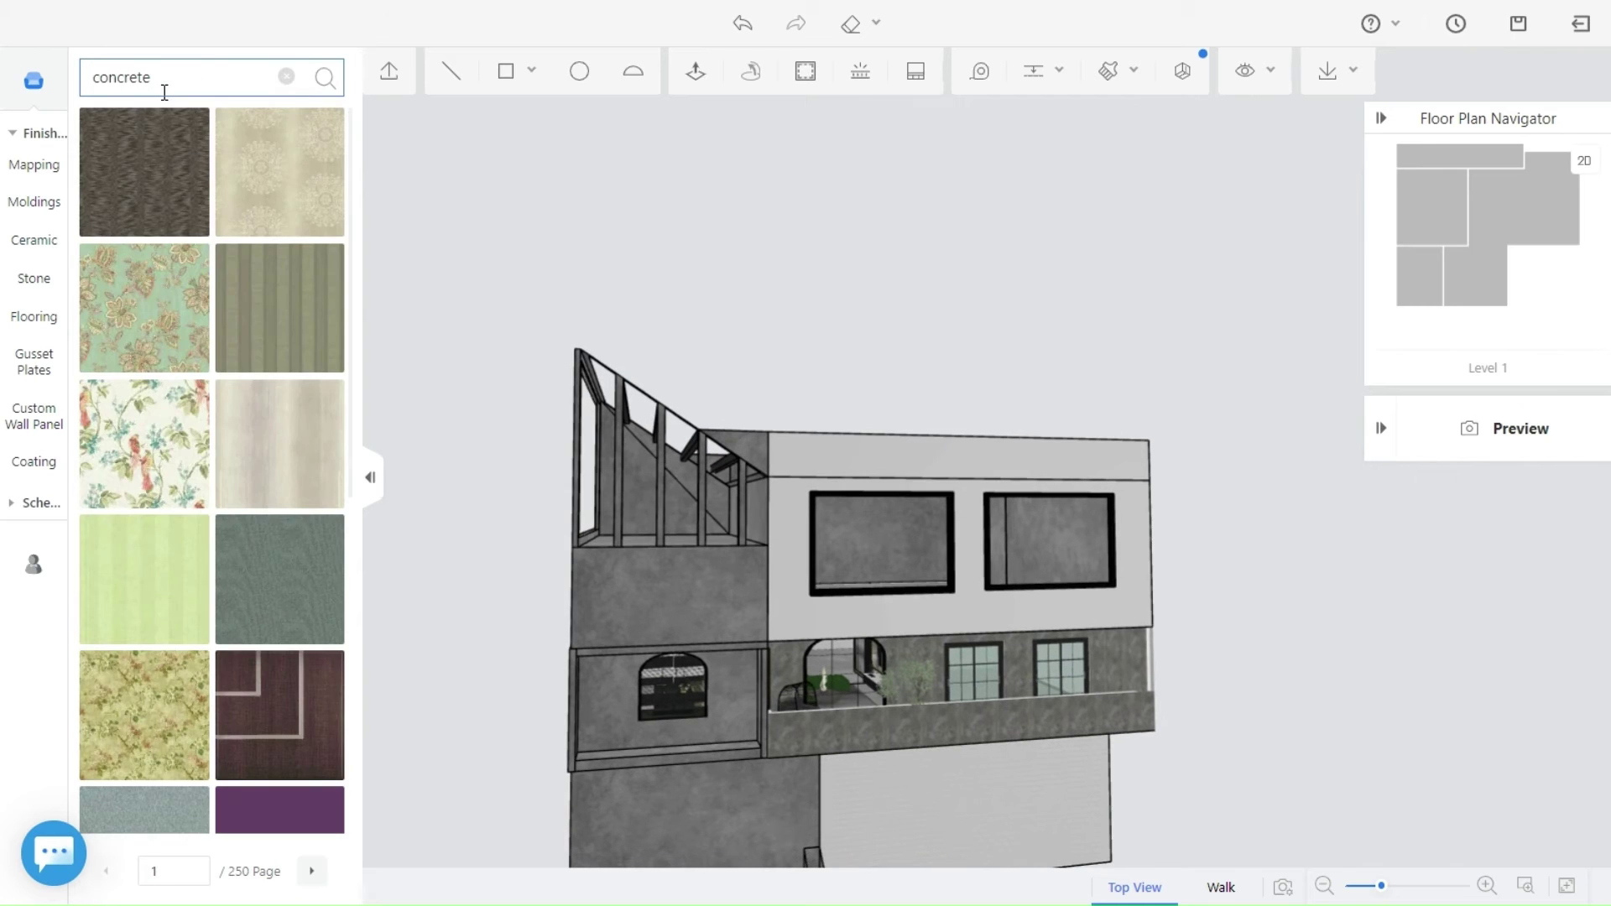
key(Return)
Apply a streaked grey-beige concrete texture from the search results to the front of the balcony parapet.
scroll(204, 601, down, 7)
click(198, 579)
click(965, 721)
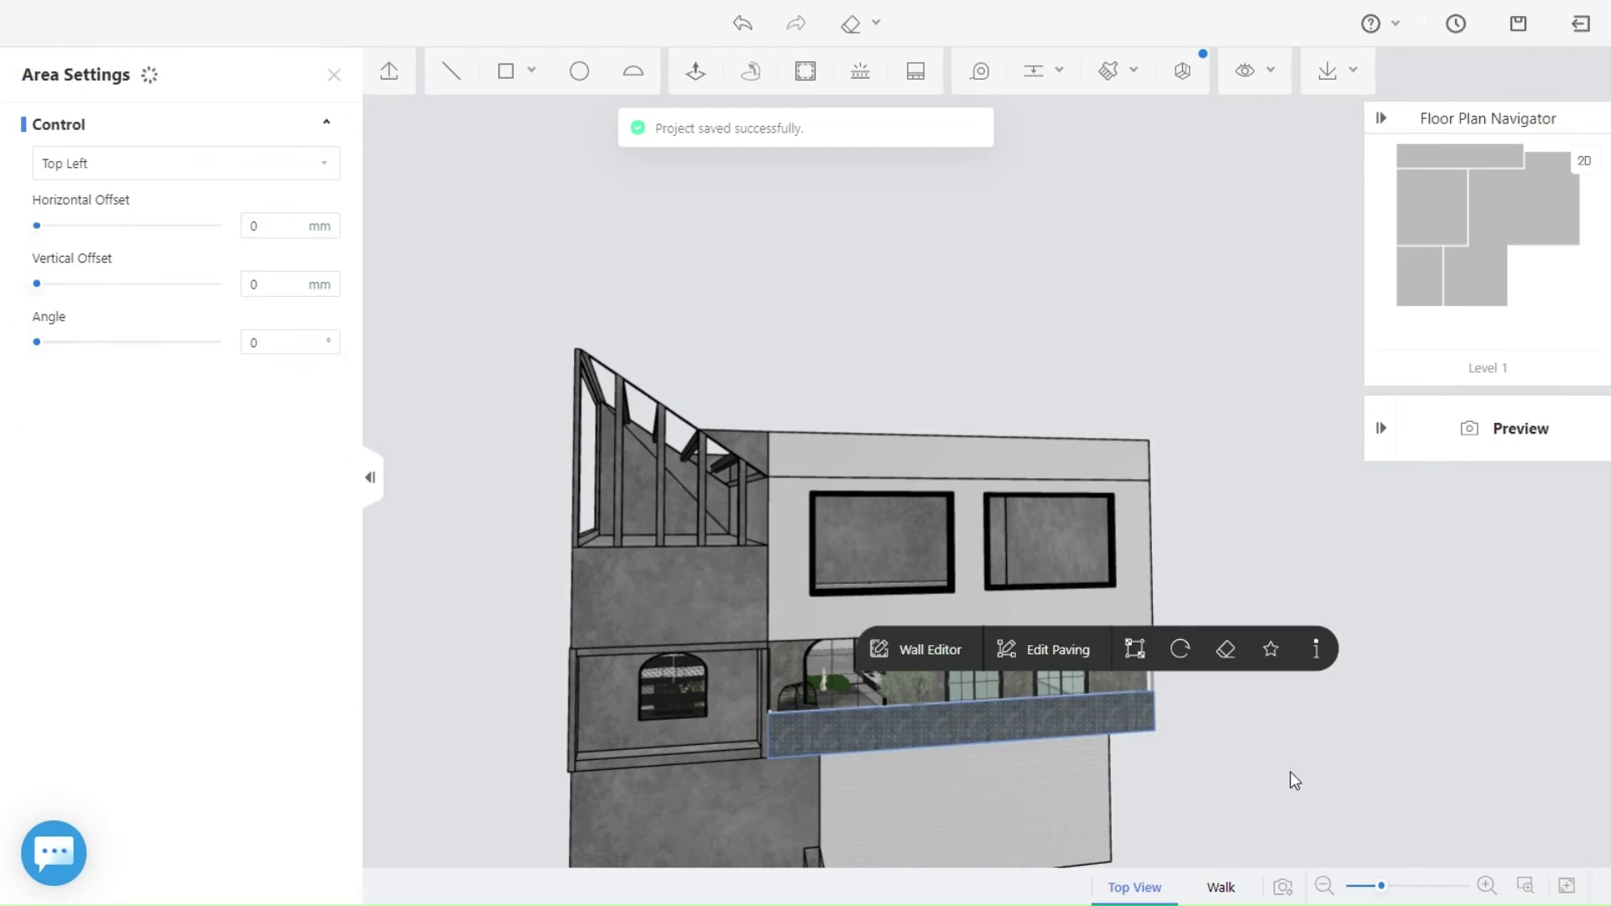
click(1192, 789)
scroll(1215, 817, down, 1)
drag(1216, 817, 1064, 829)
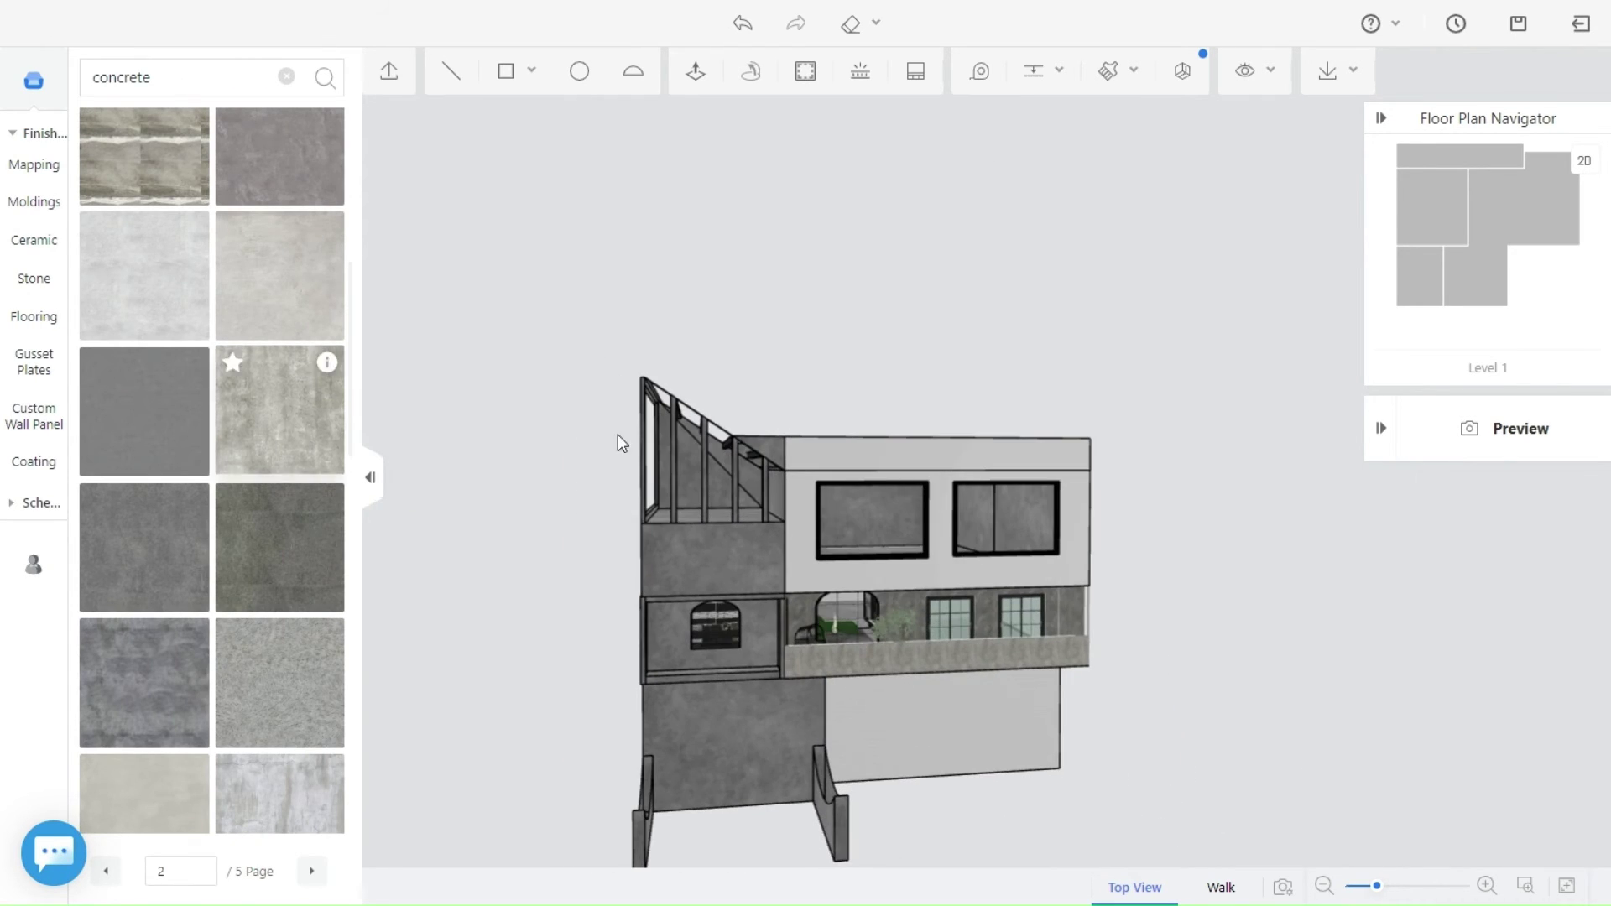
Apply the same streaked grey-beige concrete to the upper front wall around the two windows and to the band above it.
drag(312, 420, 814, 466)
click(334, 76)
click(269, 393)
scroll(839, 472, up, 3)
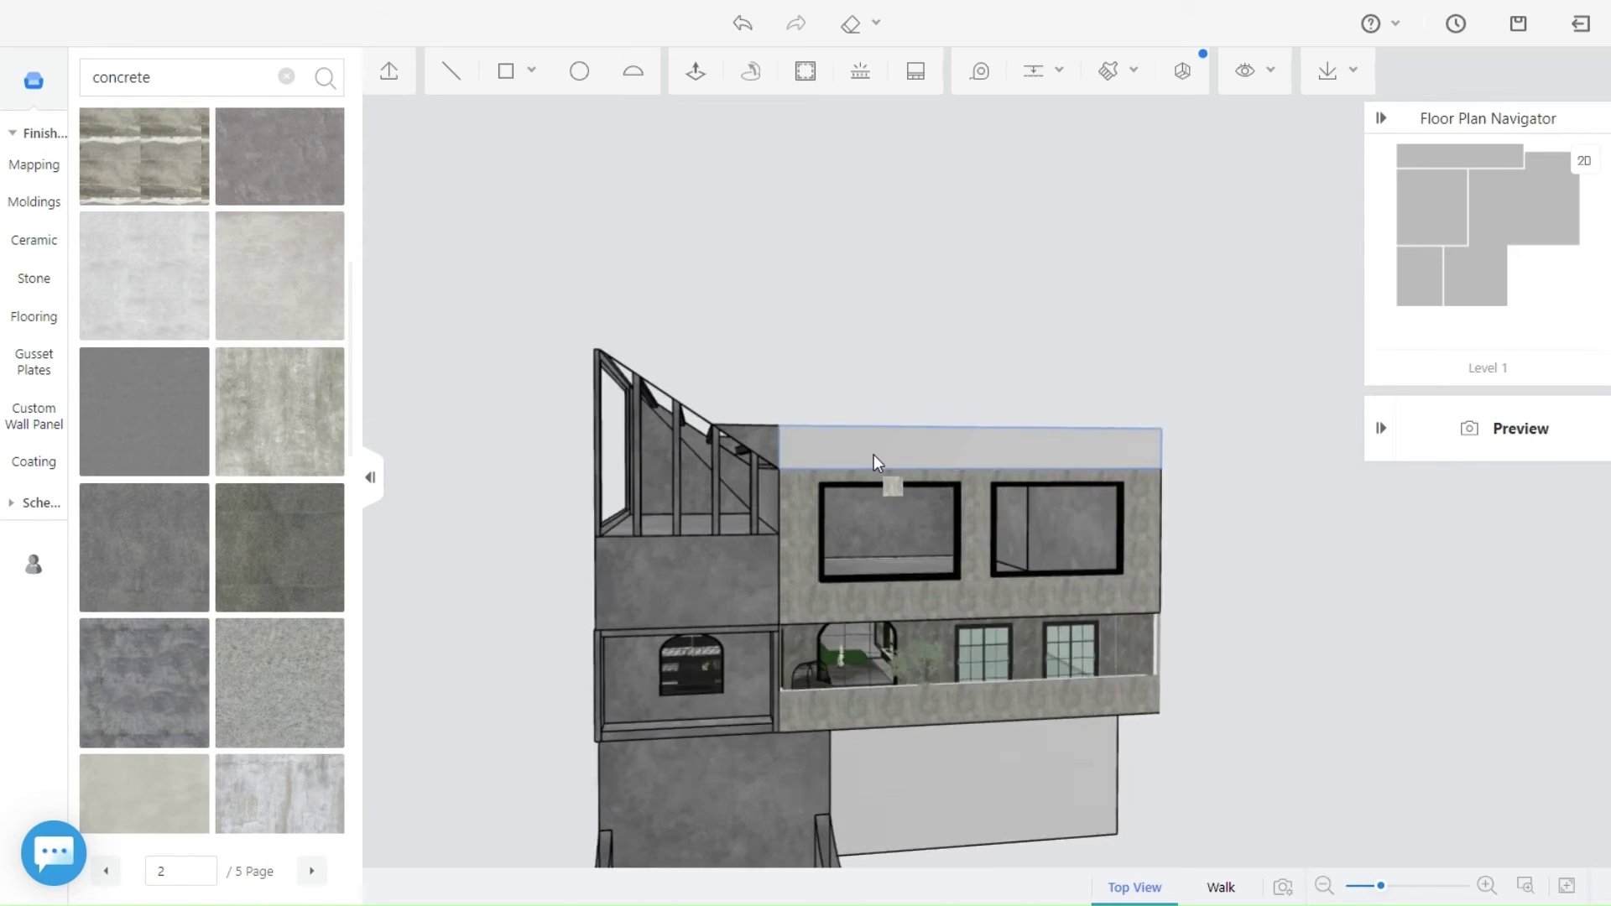
click(873, 449)
click(1398, 732)
Brush the black paint from the upper window frame onto the border faces around the arched-window recess.
drag(1363, 741, 1143, 772)
drag(1030, 771, 940, 779)
scroll(719, 813, up, 4)
right_drag(719, 812, 974, 835)
mouse_move(1116, 78)
scroll(1049, 588, up, 3)
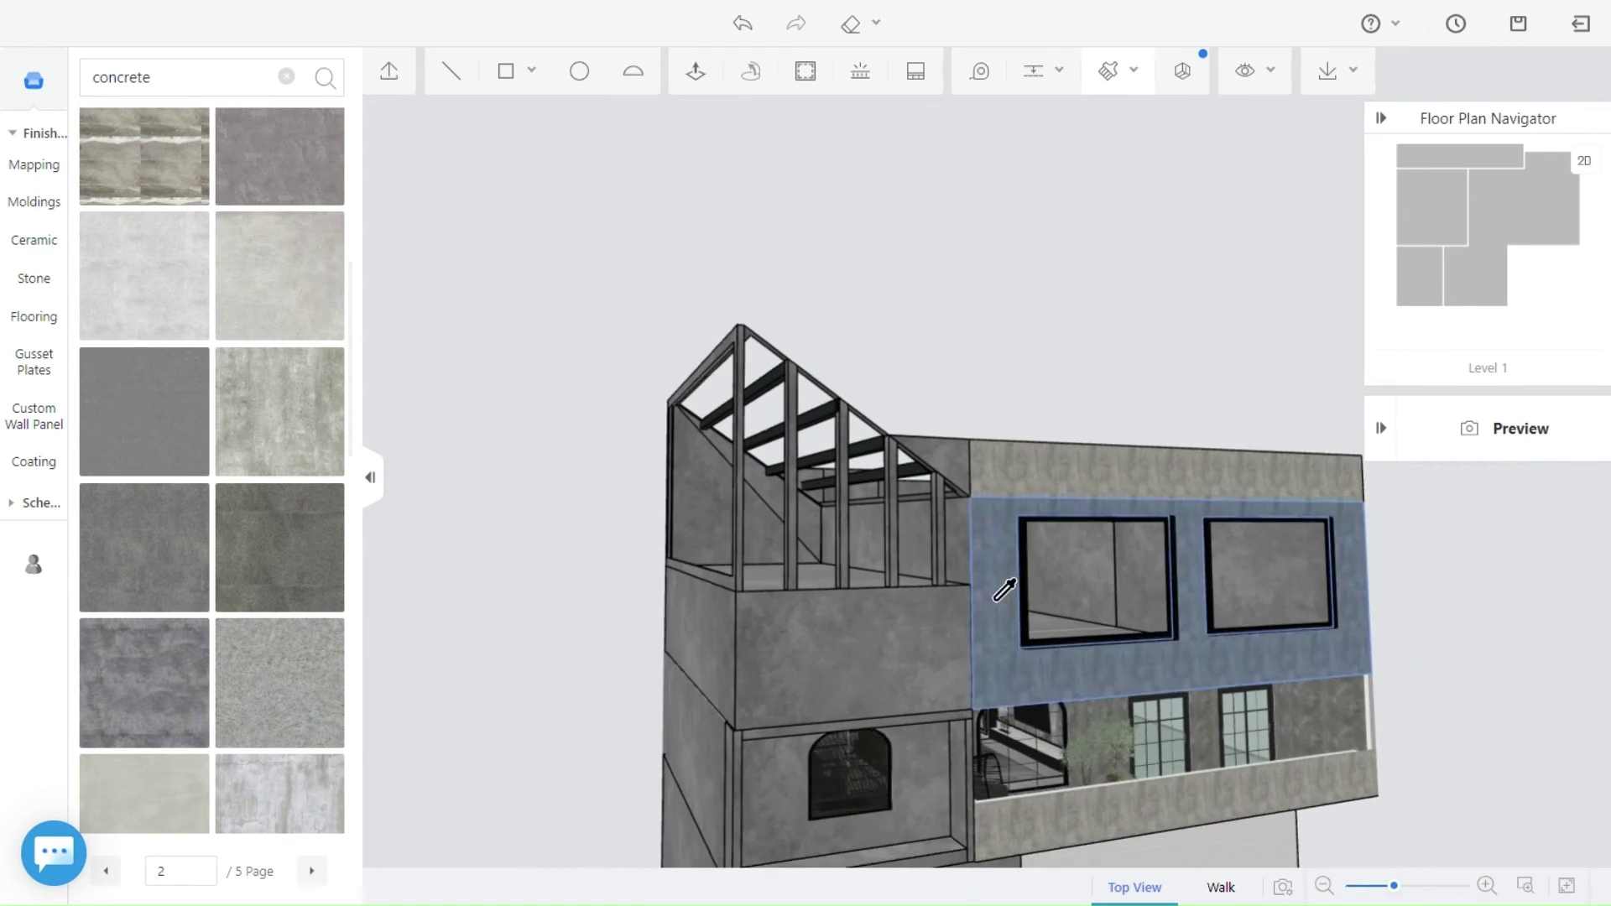
drag(1075, 642, 957, 733)
right_drag(1267, 755, 1421, 730)
click(1468, 703)
click(1141, 795)
scroll(1028, 803, down, 2)
right_drag(1022, 856, 1030, 770)
scroll(1000, 696, up, 1)
click(977, 725)
click(907, 690)
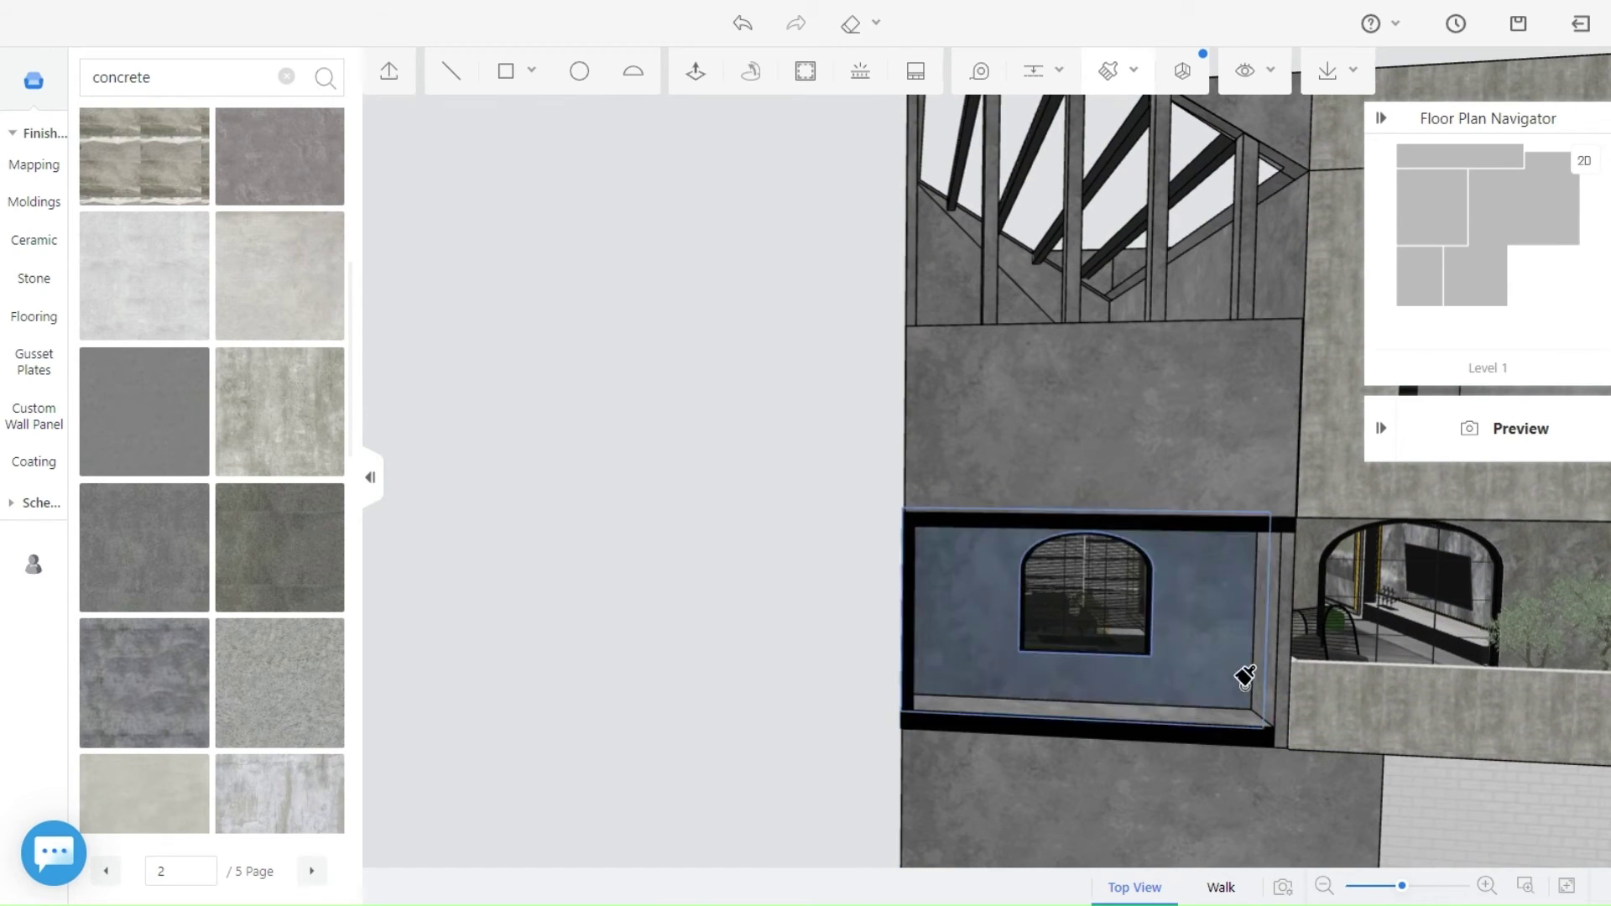
click(1283, 675)
scroll(756, 760, down, 3)
key(Escape)
Brush the black paint onto the sloping beams and front posts of the rooftop pergola.
mouse_move(695, 765)
mouse_down()
mouse_move(1029, 777)
mouse_move(967, 778)
mouse_up()
mouse_move(949, 331)
mouse_down()
mouse_move(712, 331)
mouse_move(557, 625)
mouse_move(555, 713)
mouse_up()
scroll(698, 464, up, 3)
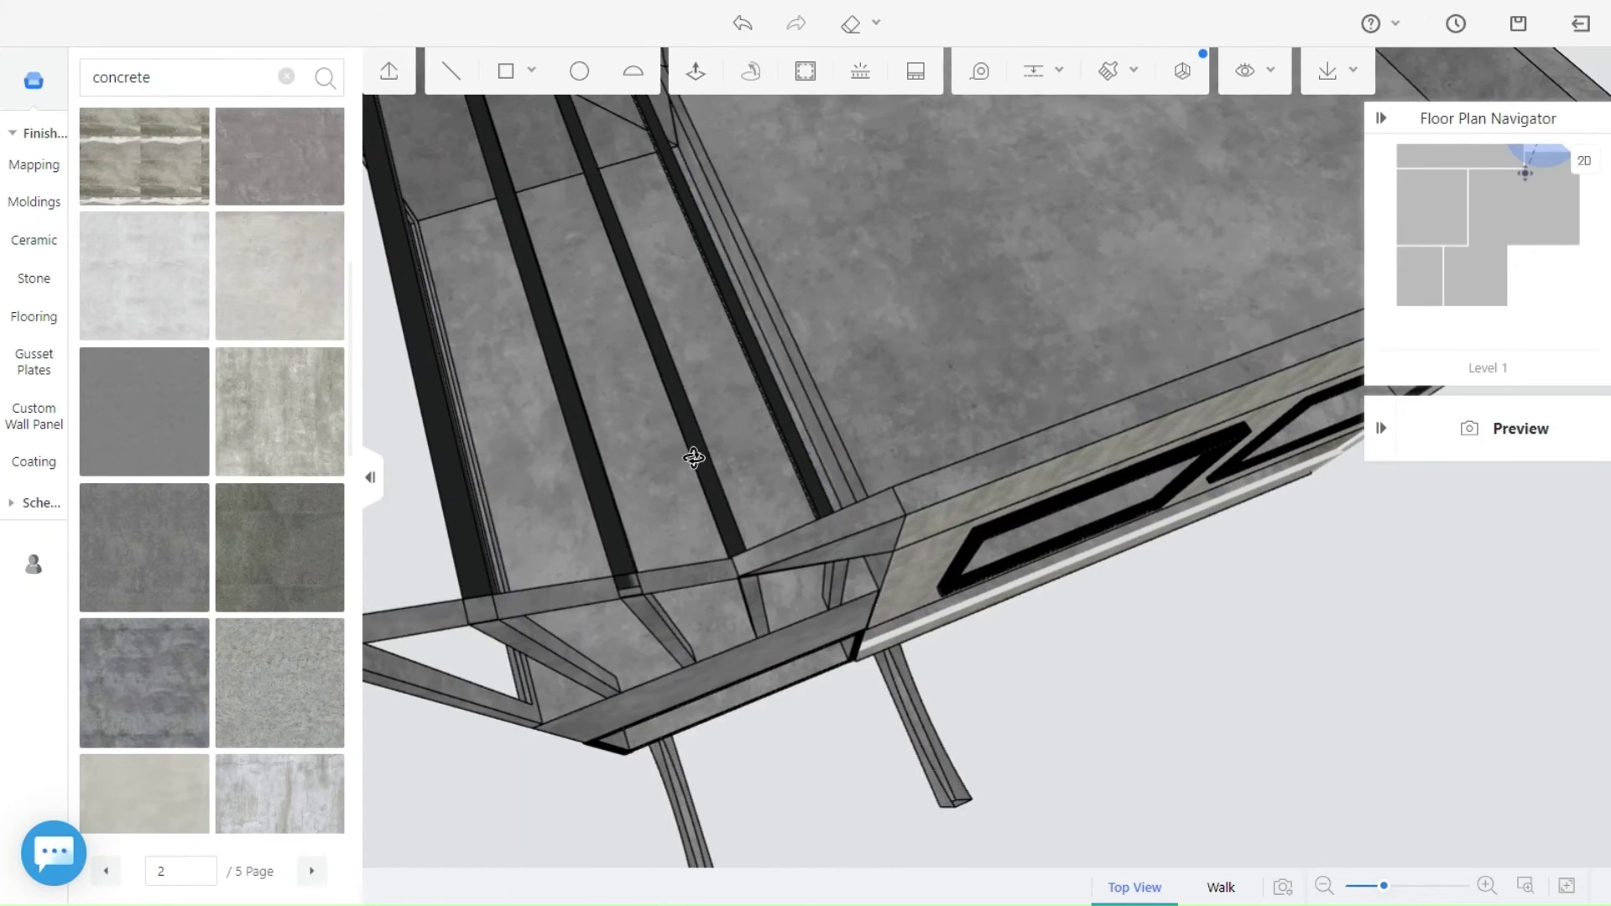
key(b)
click(686, 437)
drag(682, 617, 669, 514)
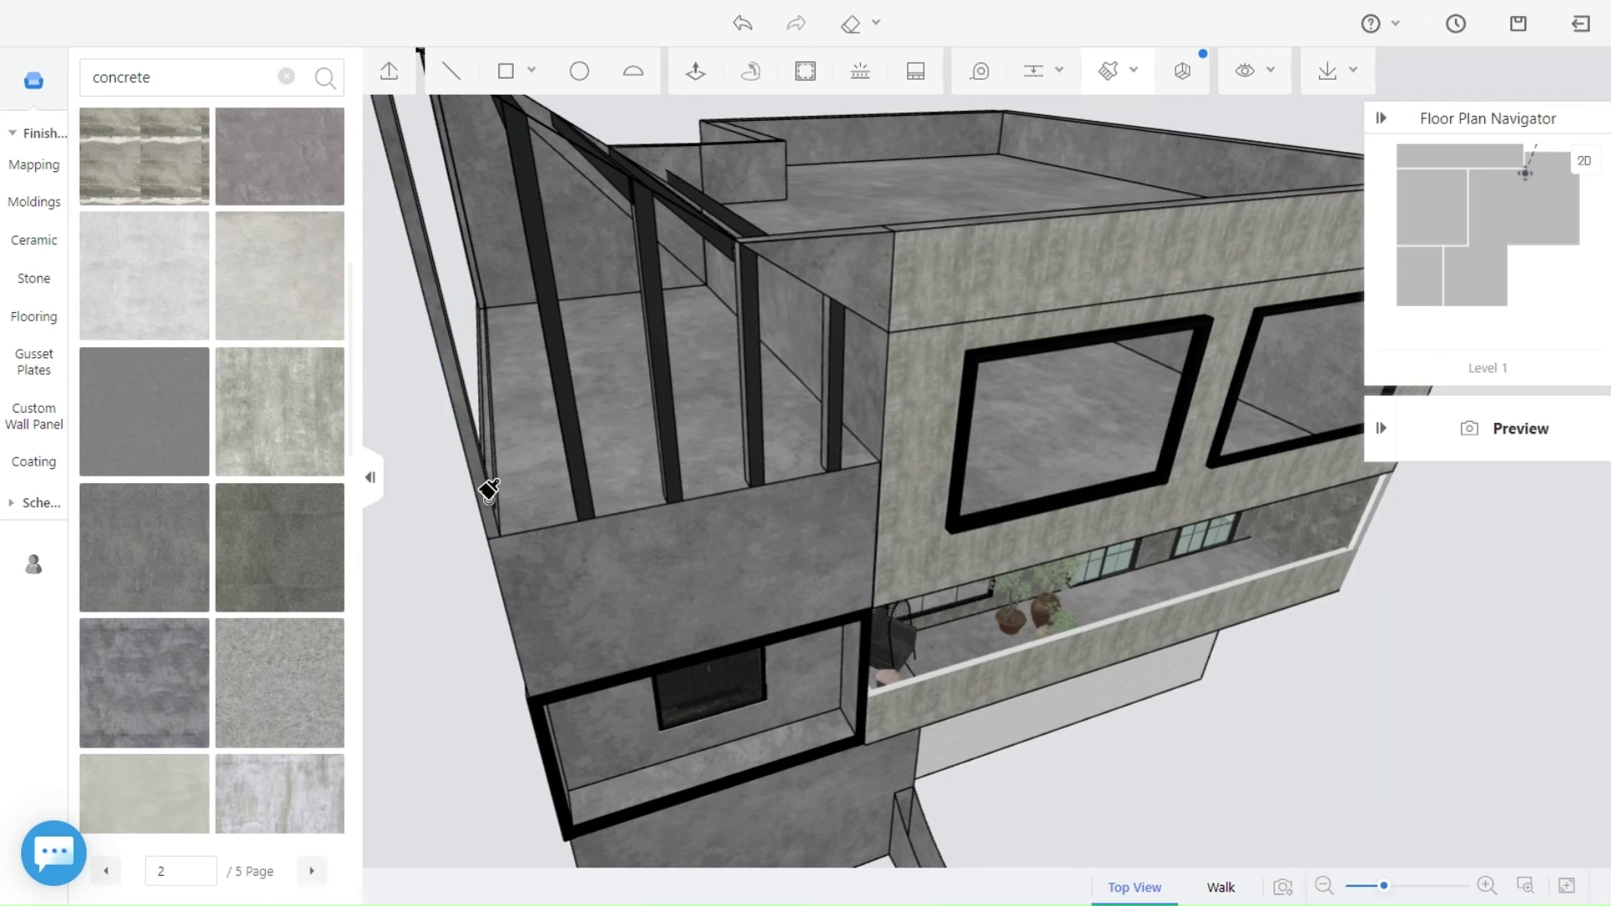
Brush the black paint onto the pergola's outer side frame, covering its remaining top, side and inner faces.
scroll(476, 476, down, 5)
drag(539, 604, 471, 702)
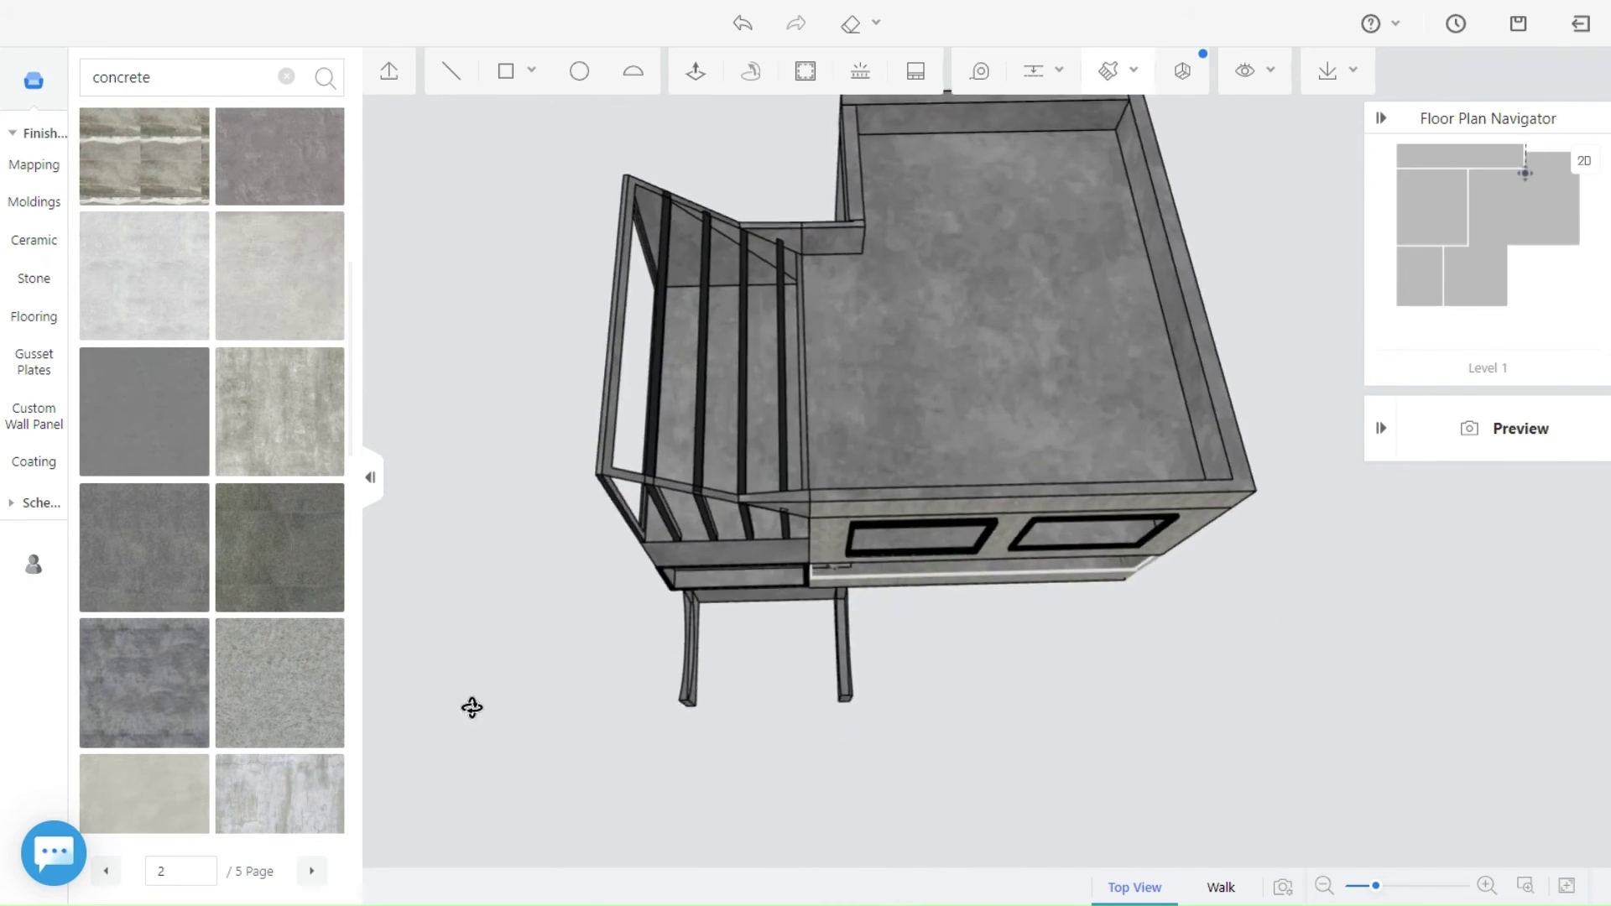
scroll(795, 516, up, 5)
scroll(669, 503, up, 3)
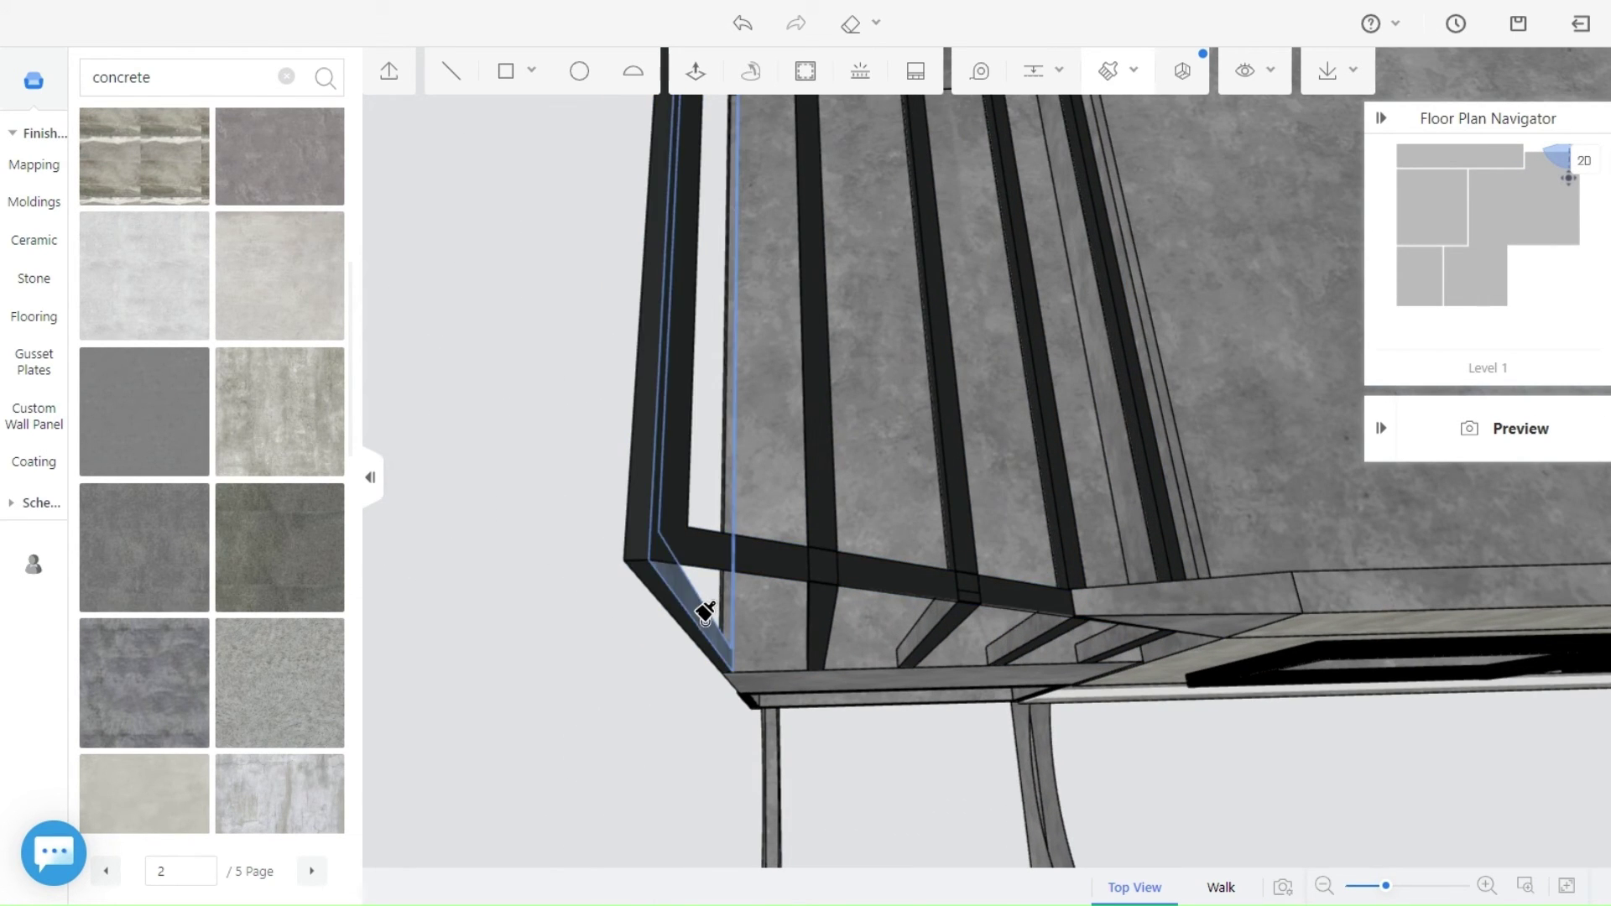
right_drag(704, 625, 965, 571)
scroll(892, 514, up, 2)
scroll(1015, 532, down, 5)
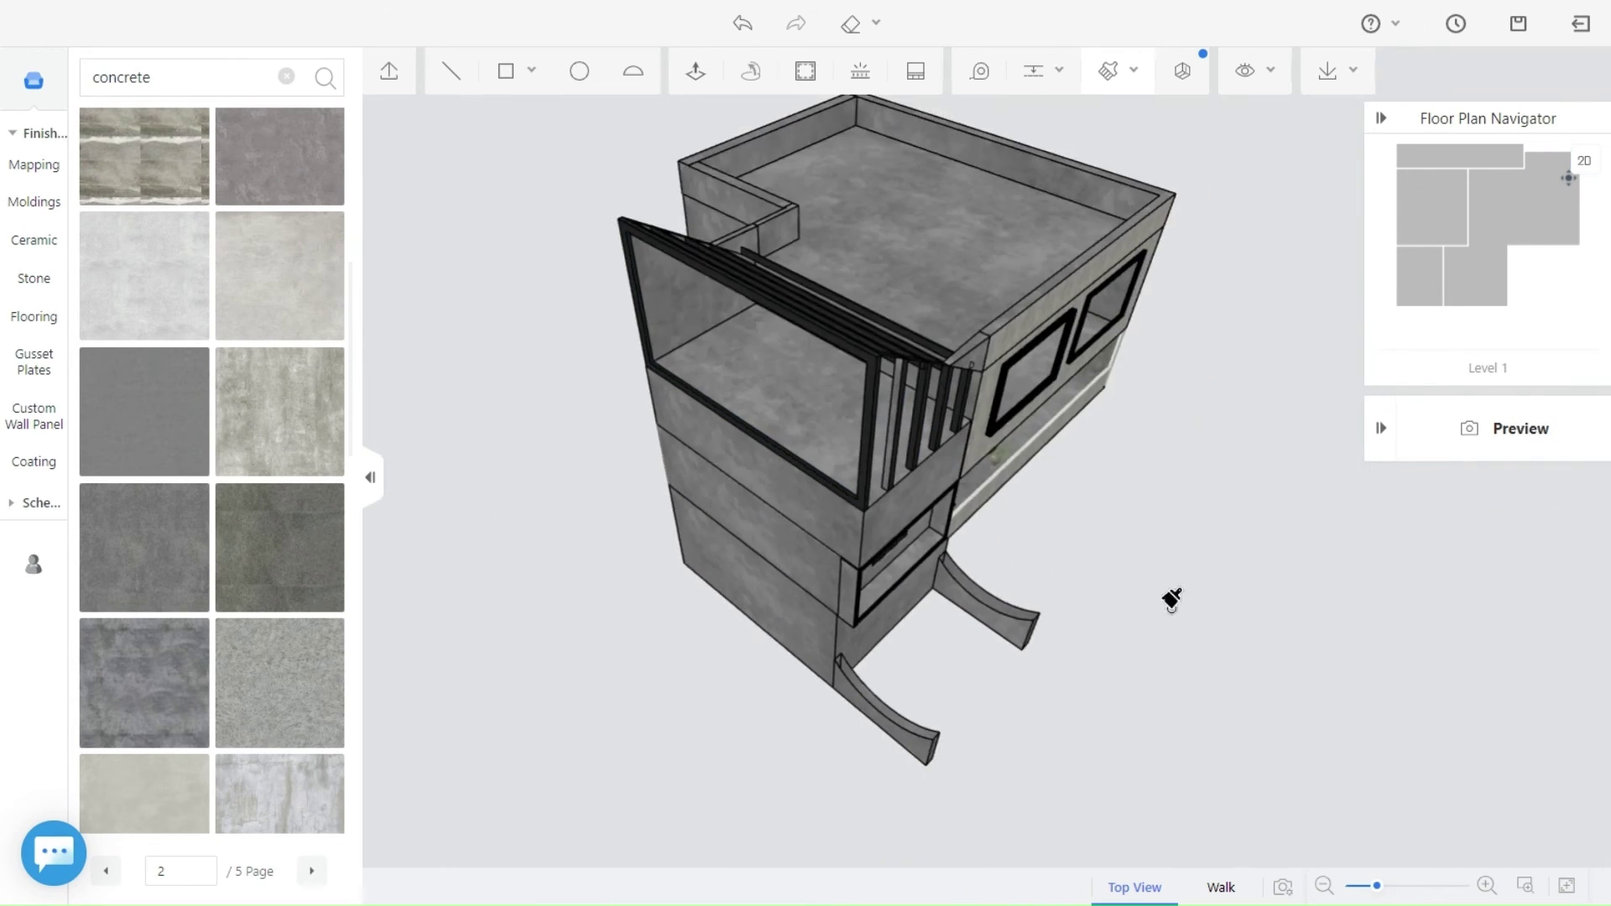
scroll(1038, 451, up, 5)
scroll(1288, 601, down, 10)
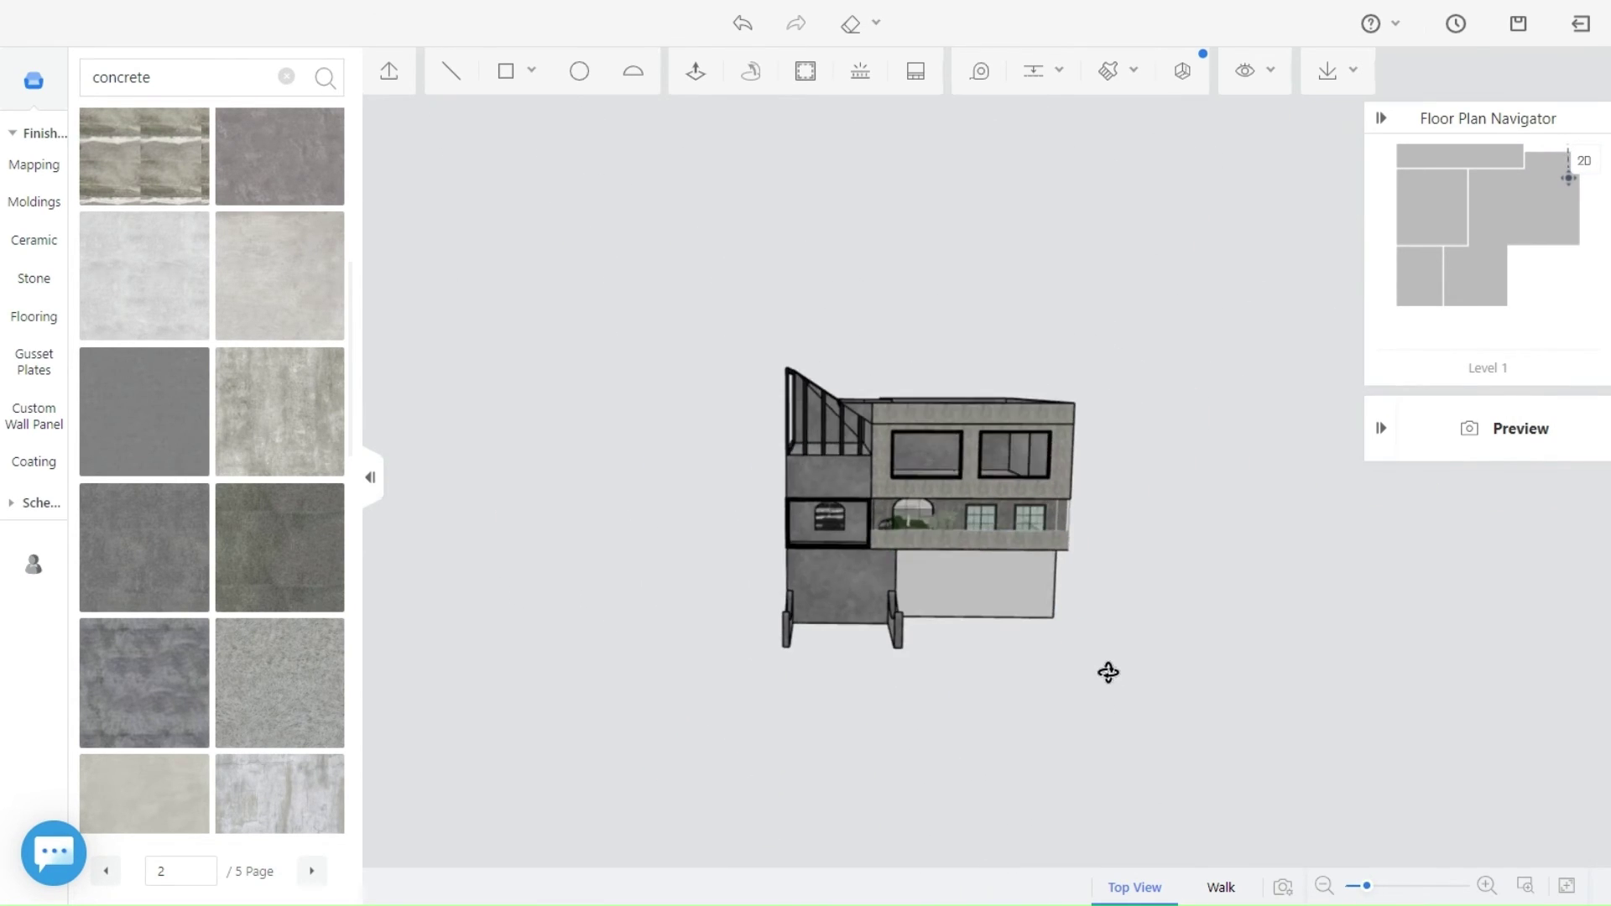
Draw a door-sized rectangle from the base of the ground-floor front wall, between the two curved side walls.
scroll(1151, 744, up, 3)
drag(1150, 744, 1021, 672)
right_drag(1021, 673, 965, 744)
scroll(985, 816, up, 3)
scroll(939, 787, down, 4)
scroll(964, 744, up, 3)
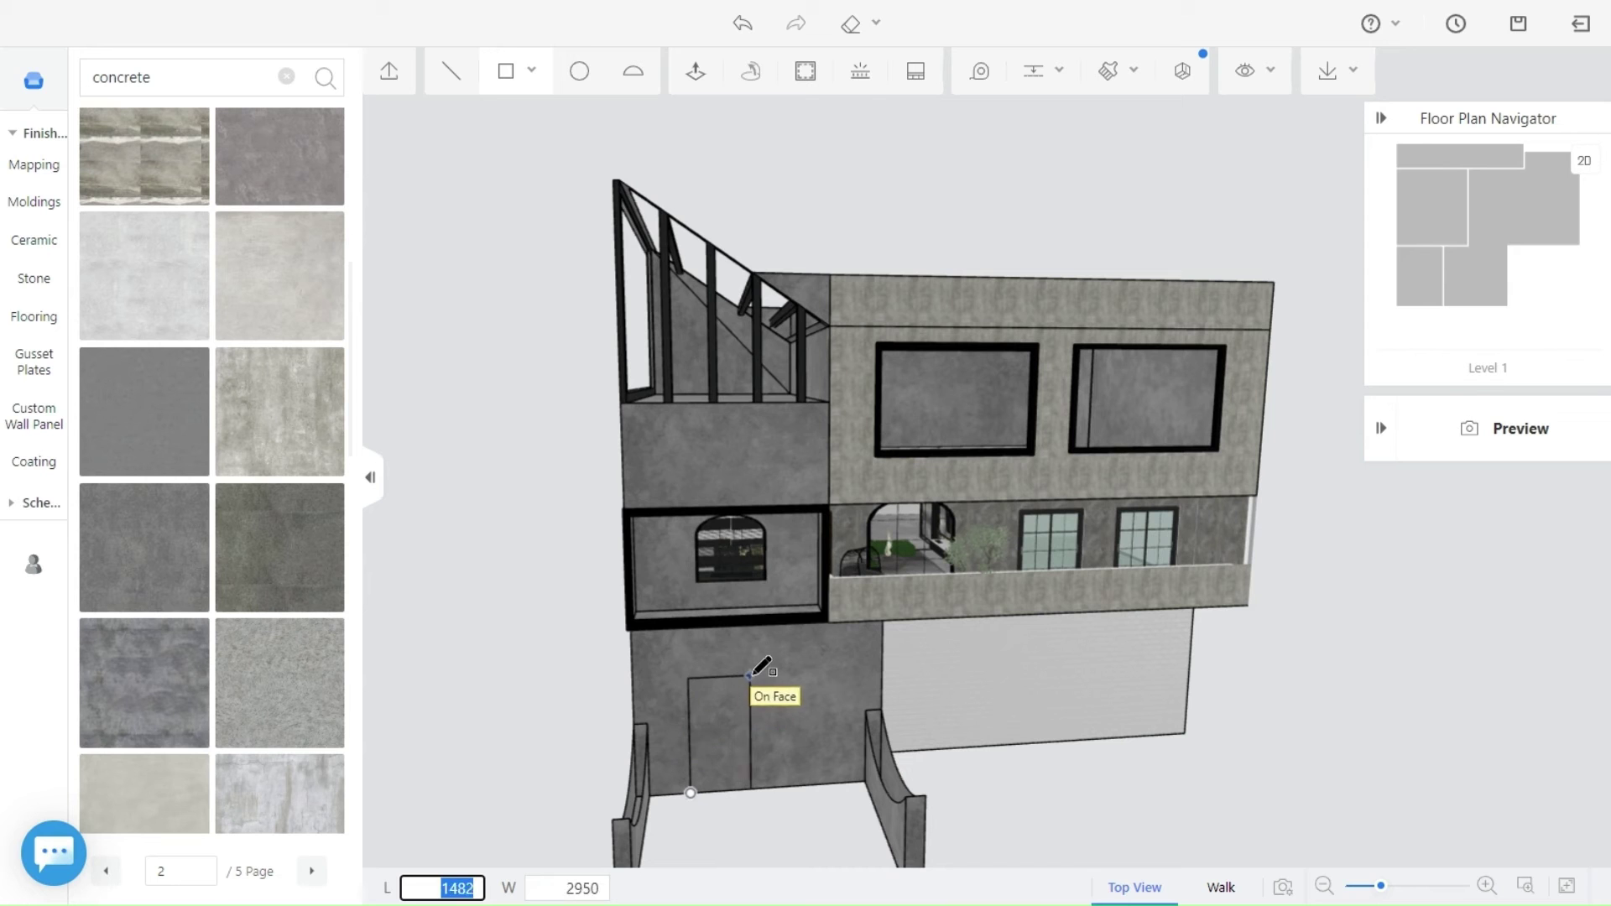
click(819, 657)
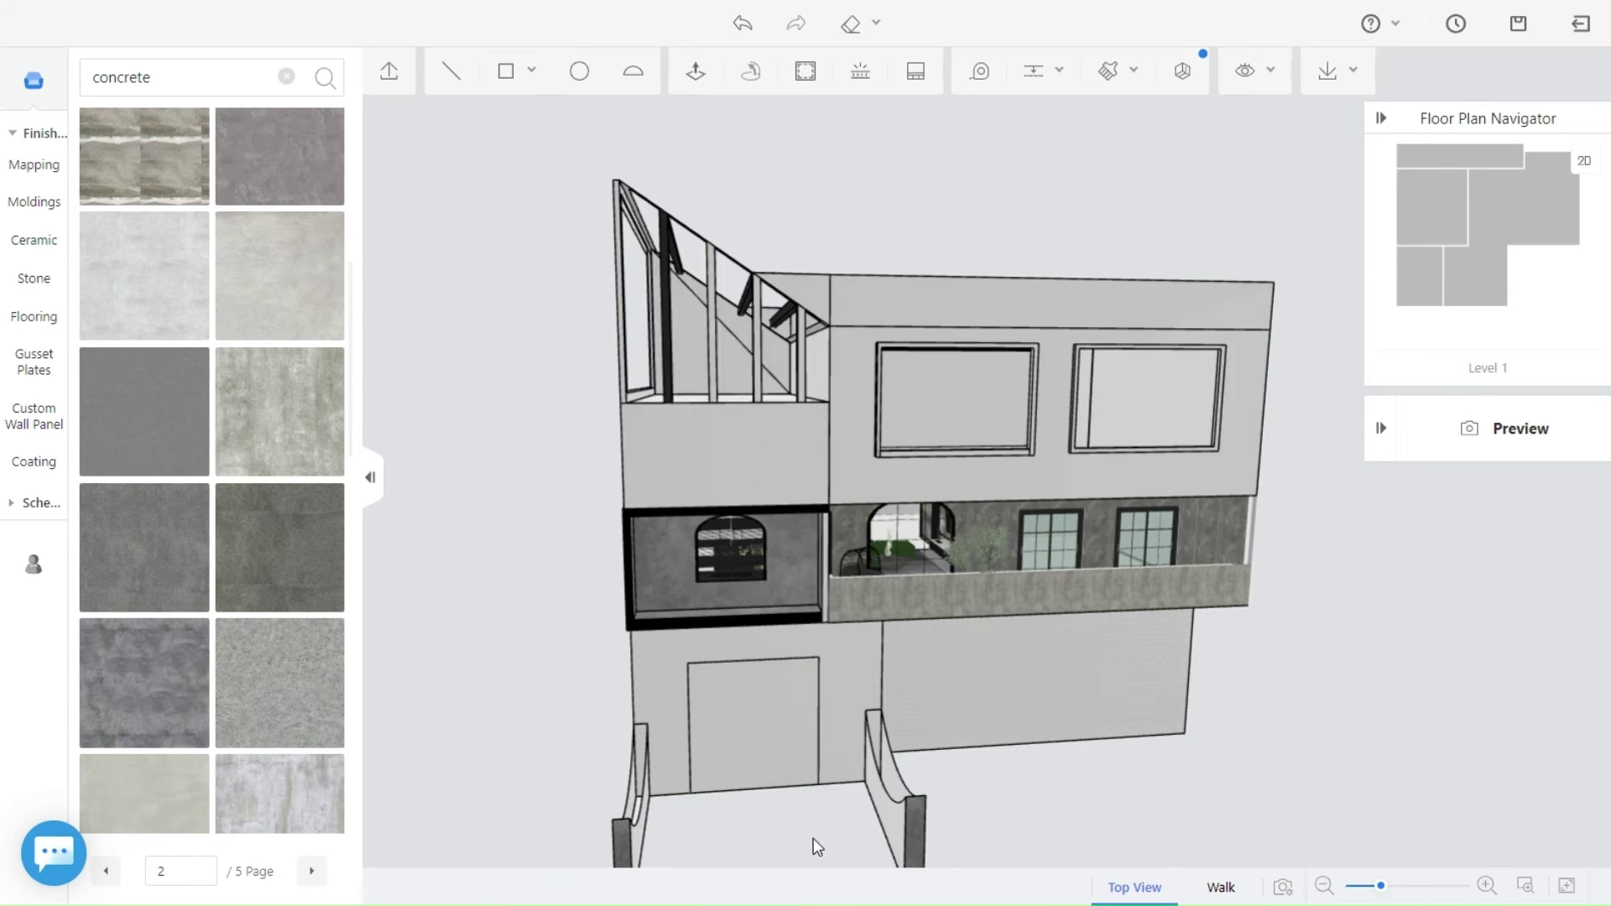
Turn the rectangle between the curved side walls into an opening through the wall.
scroll(738, 789, down, 2)
click(1273, 604)
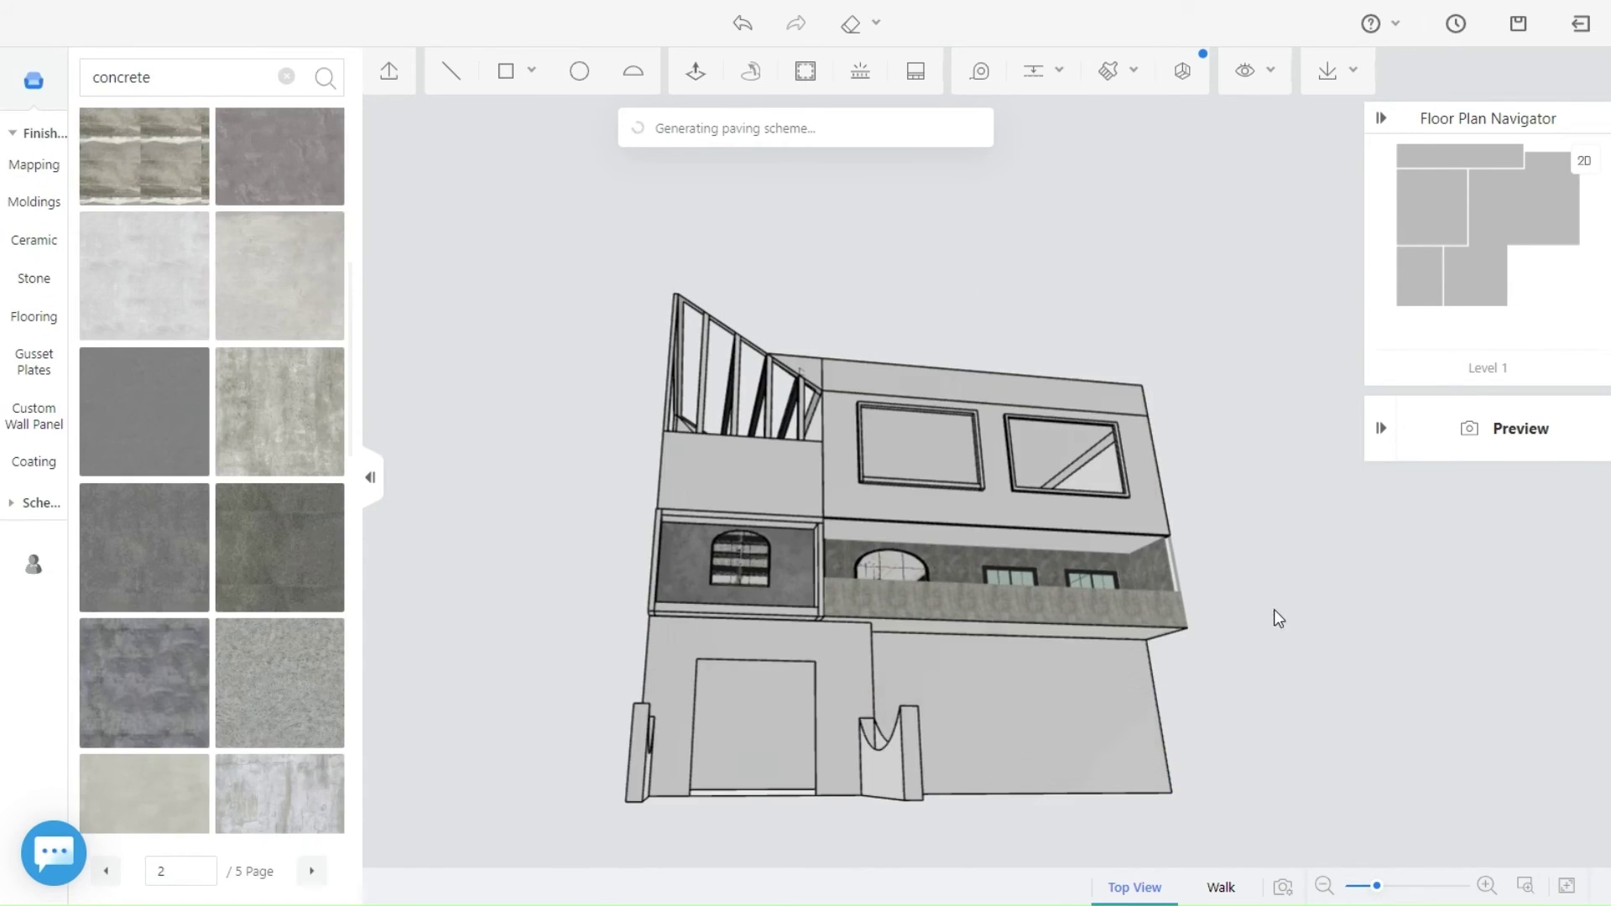
right_drag(1273, 604, 1309, 669)
scroll(1309, 669, up, 2)
drag(679, 848, 747, 831)
right_drag(748, 830, 680, 797)
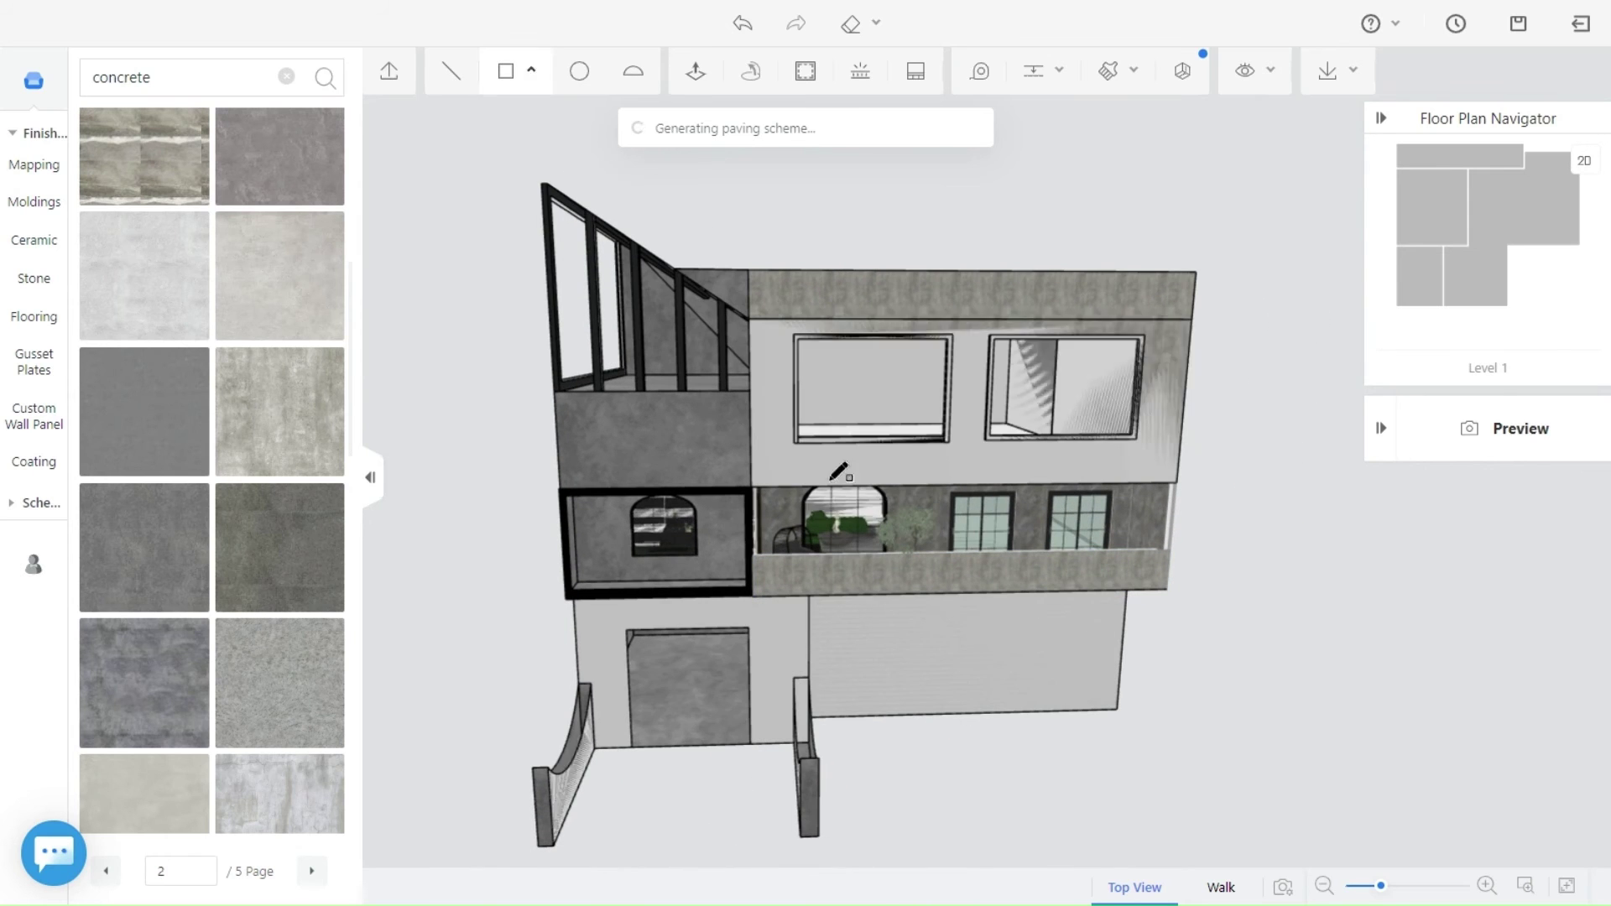
Draw a wide rectangle on the ground-floor wall below the balcony and turn it into an opening.
key(r)
click(861, 715)
click(1088, 609)
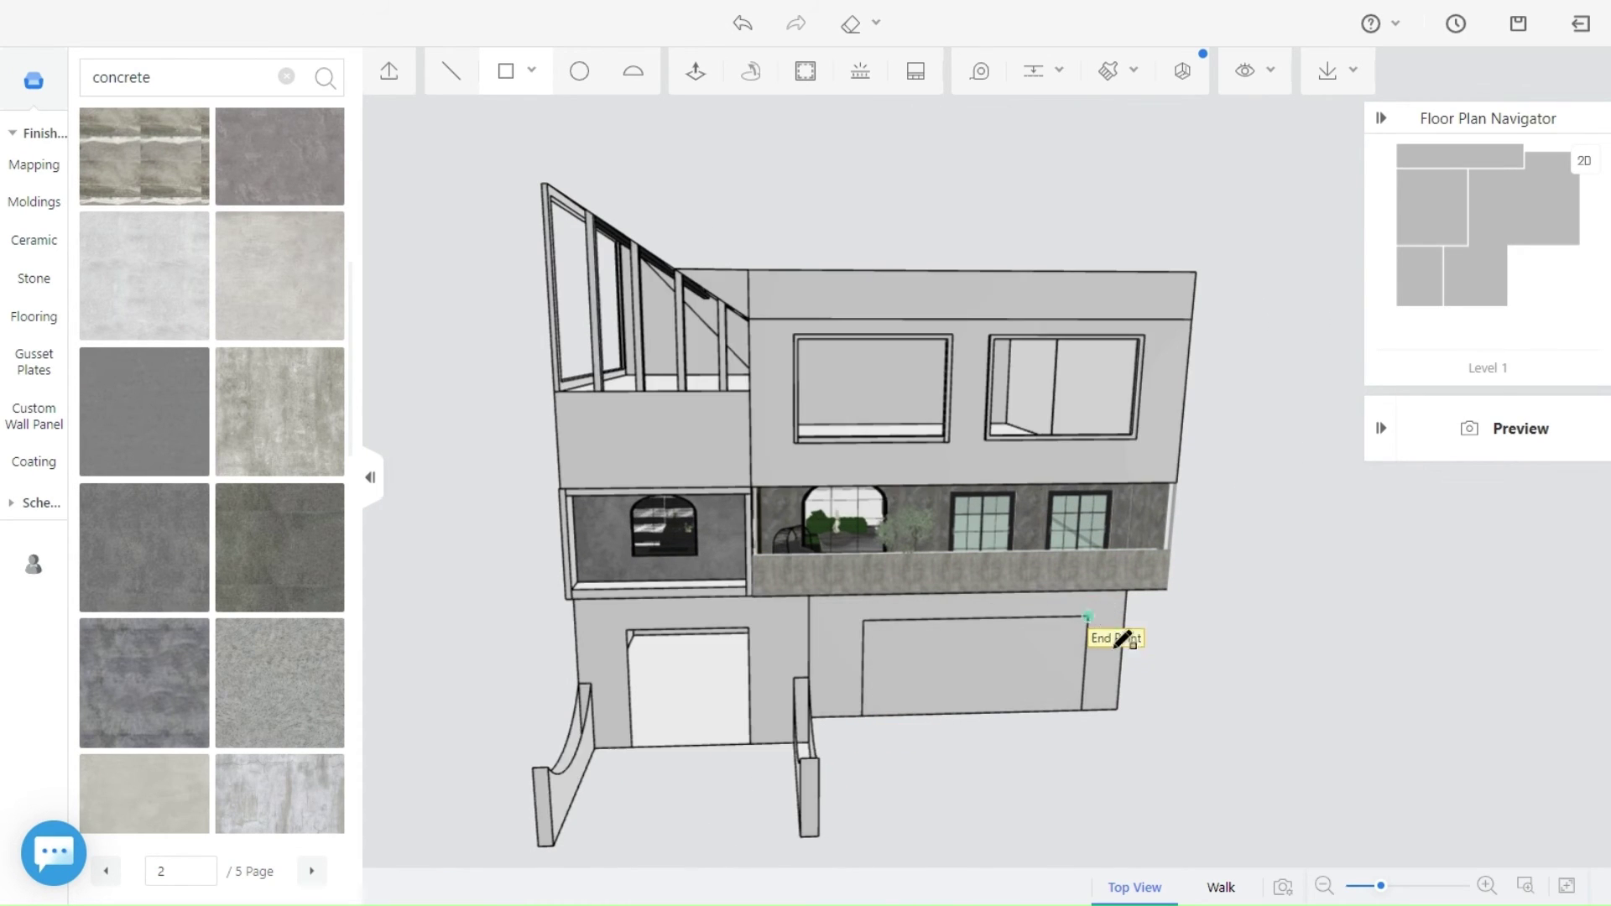
click(989, 715)
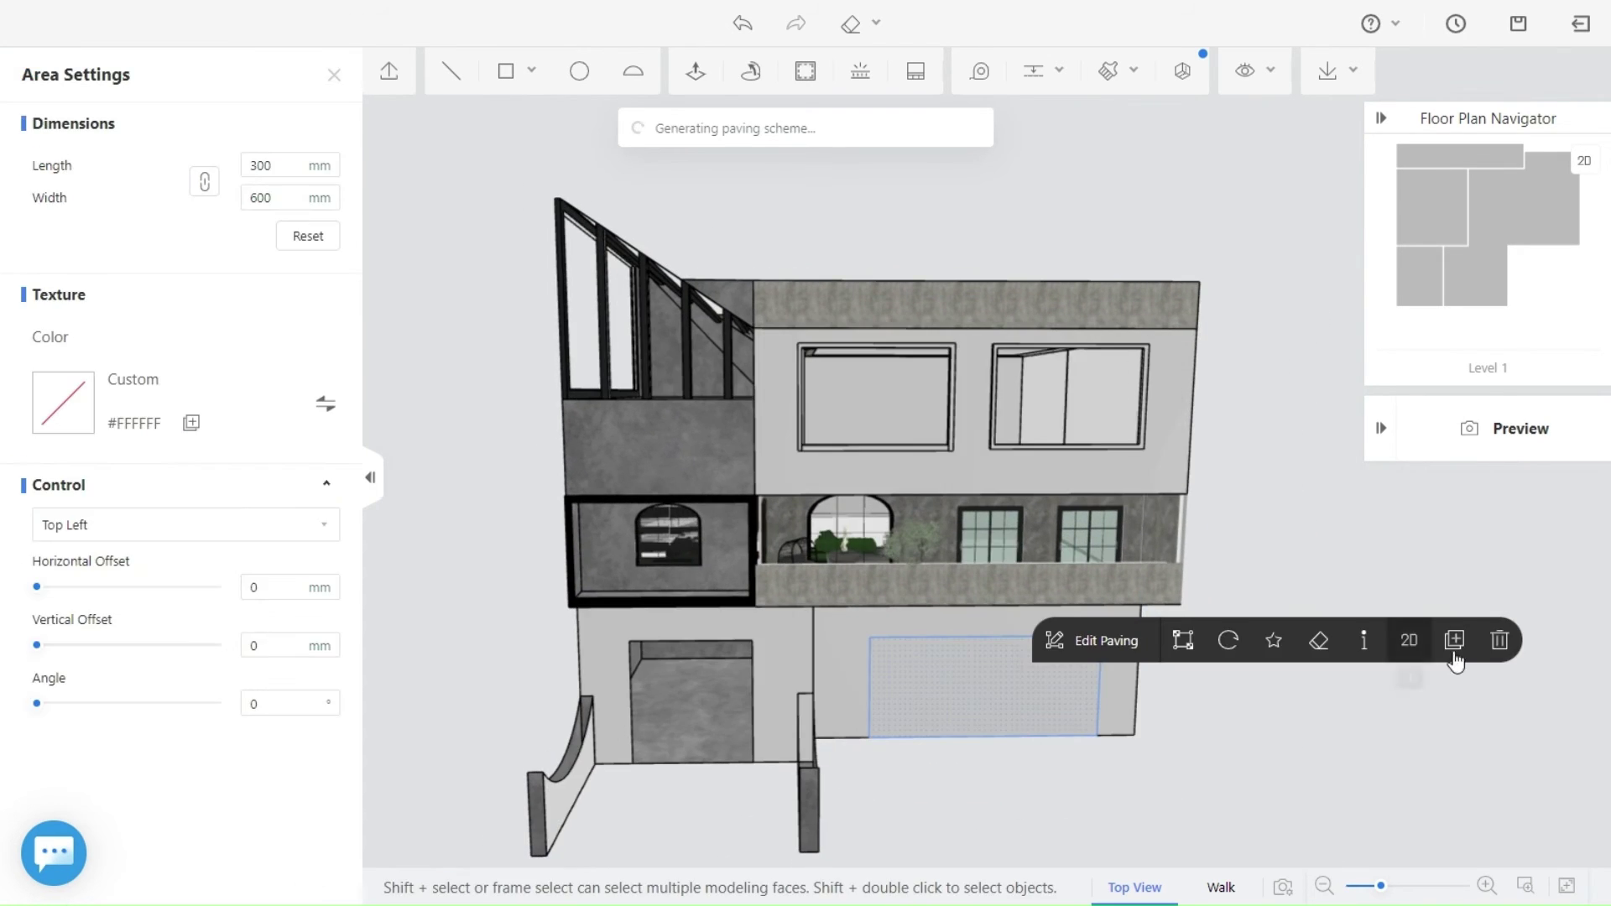
click(1452, 644)
Offset the outline of the ground-floor wall between the curved side walls inwards to form a narrow border, including around its opening.
scroll(926, 730, down, 3)
right_drag(960, 798, 823, 785)
scroll(754, 615, up, 5)
scroll(752, 614, up, 2)
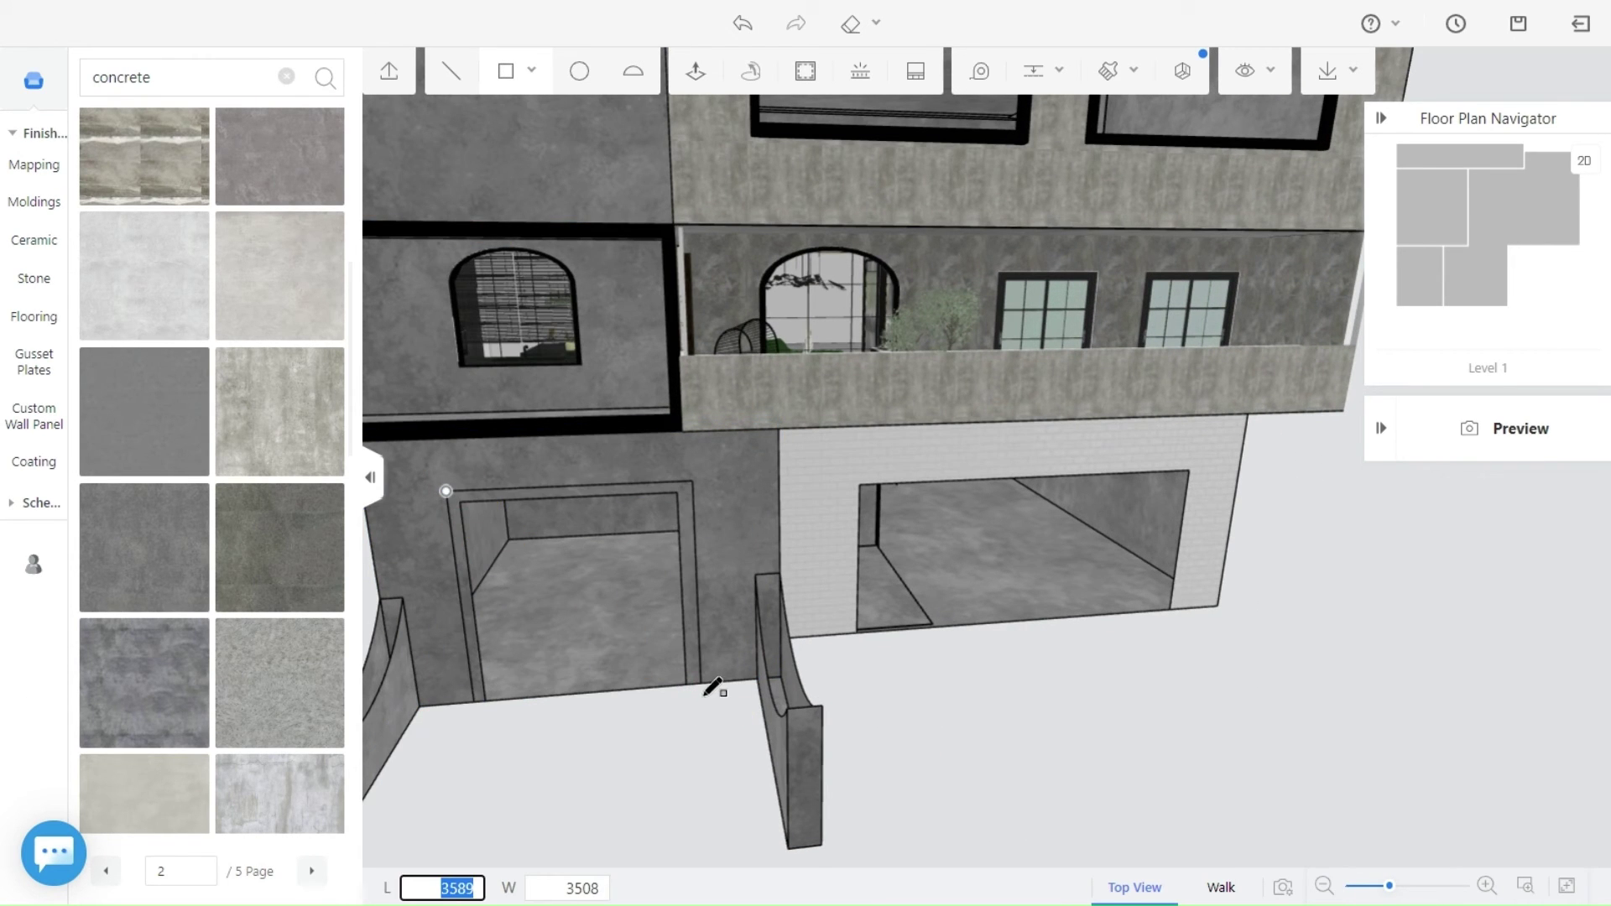
click(806, 72)
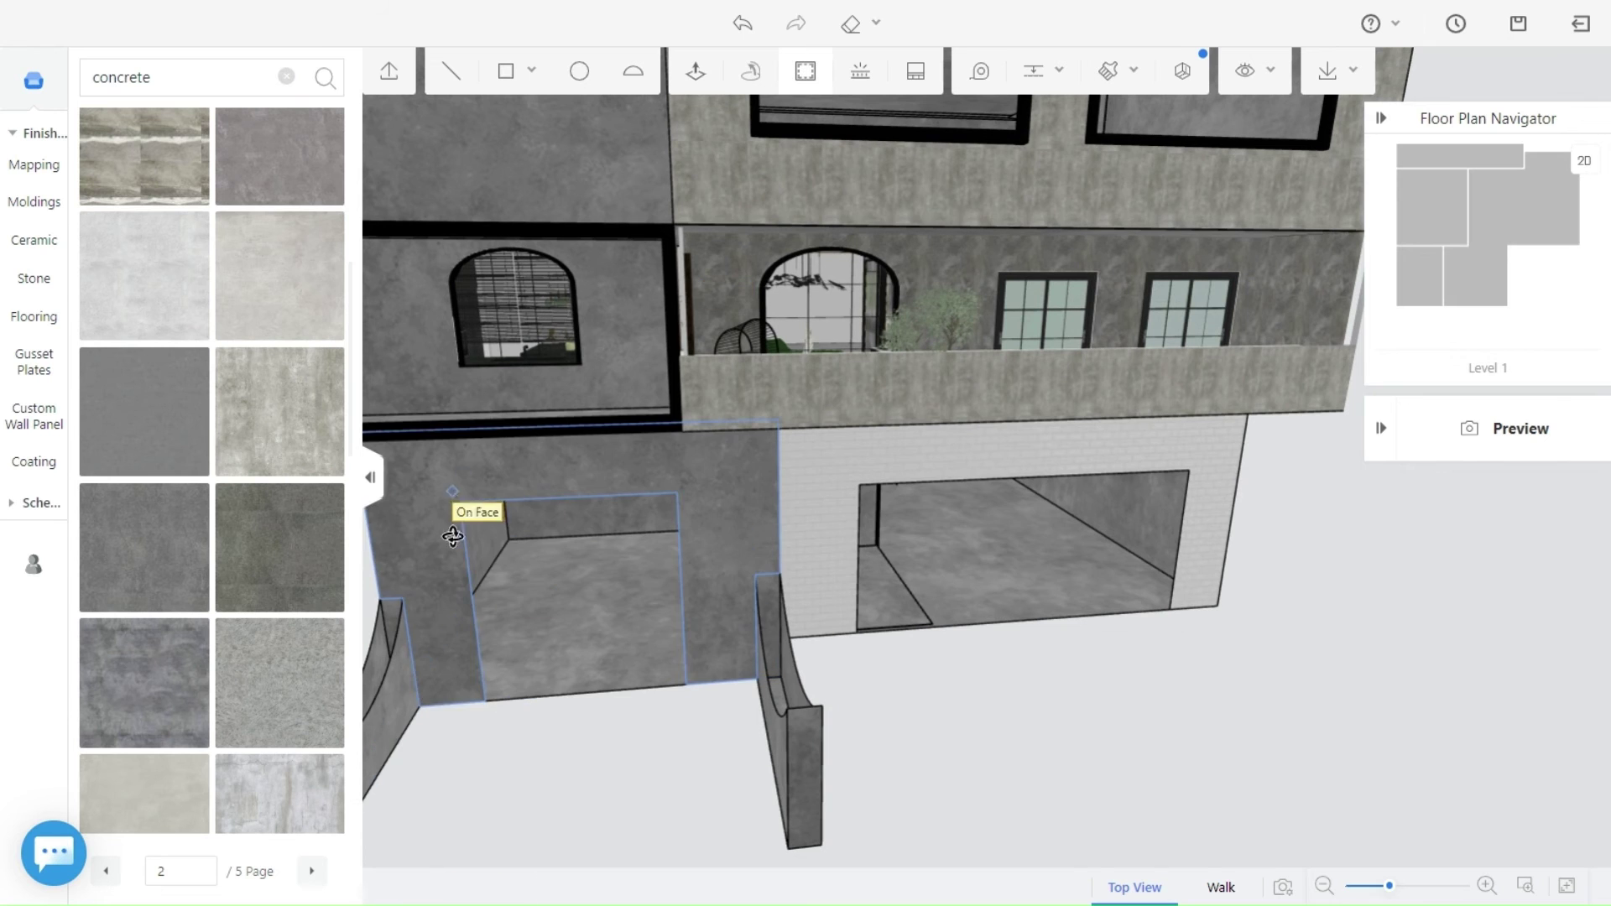
click(458, 557)
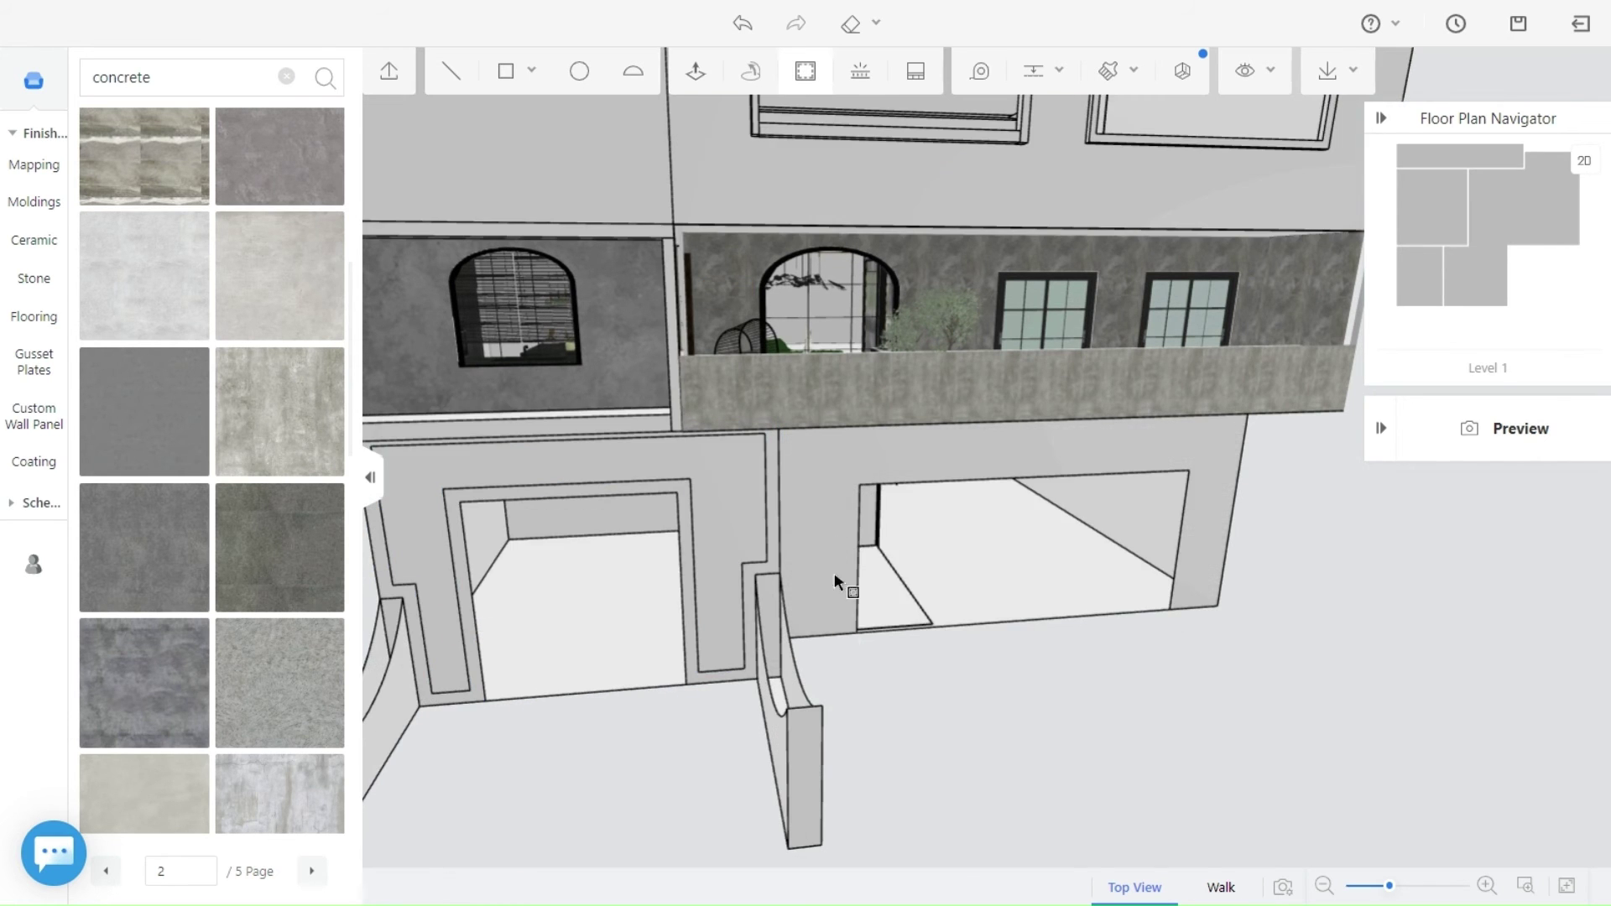
Offset the outline of the wall below the balcony to form a matching narrow border, including around the wide opening.
scroll(834, 575, down, 4)
drag(1003, 758, 805, 784)
scroll(798, 520, up, 2)
click(805, 71)
click(753, 587)
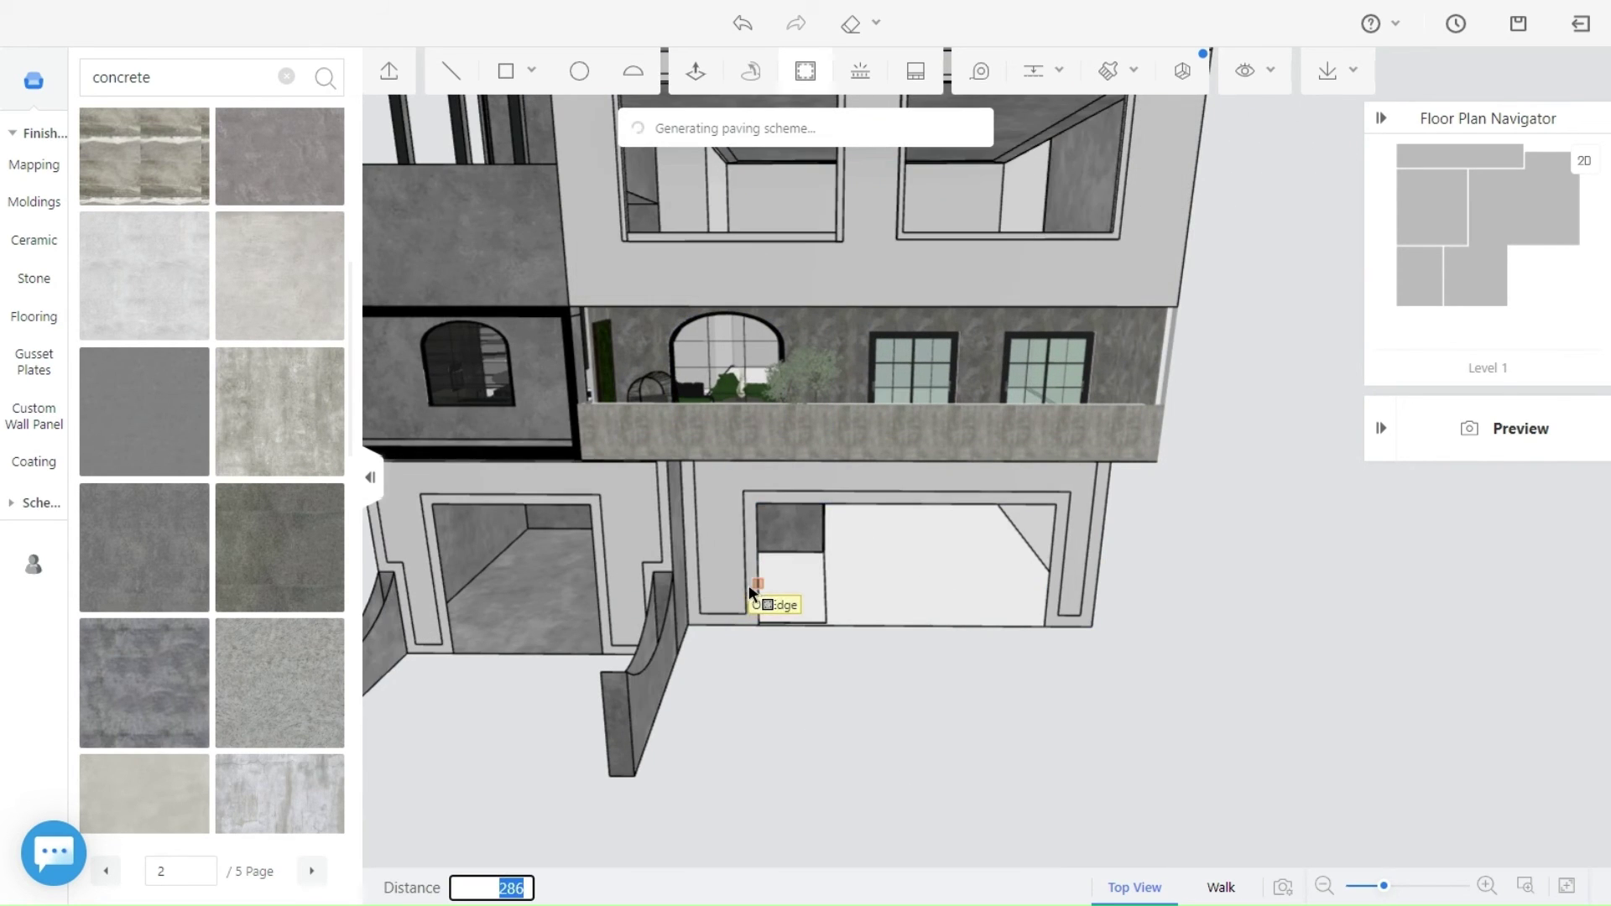
click(742, 585)
Brush the black paint from the existing frames onto the narrow borders of both ground-floor walls.
drag(737, 730, 402, 735)
scroll(400, 733, down, 3)
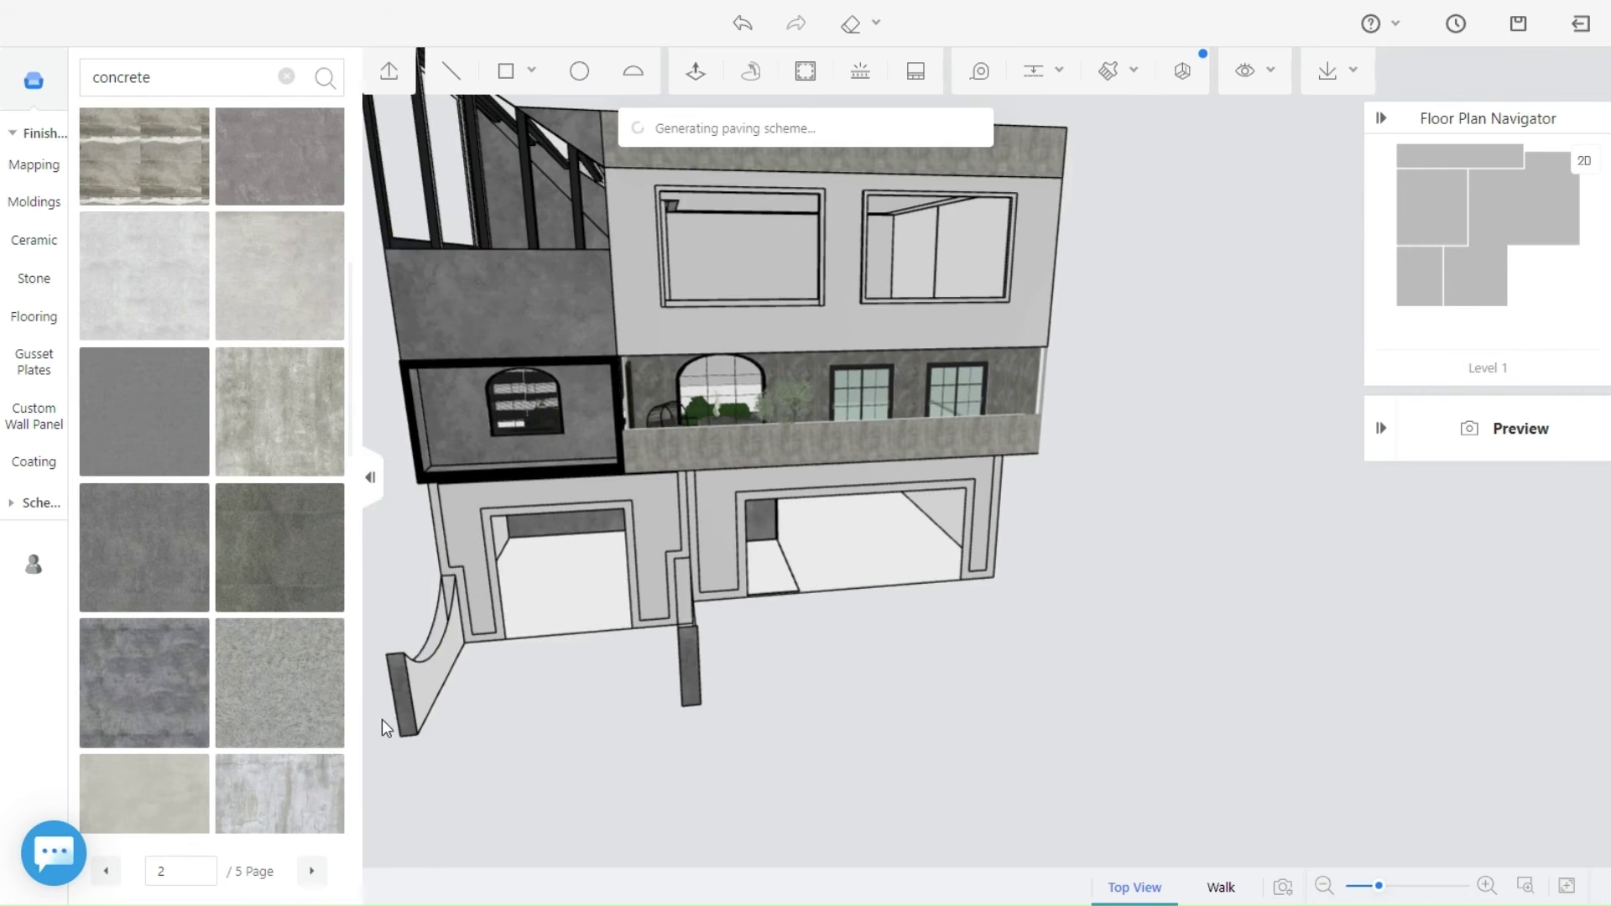
scroll(672, 699, up, 4)
click(1108, 72)
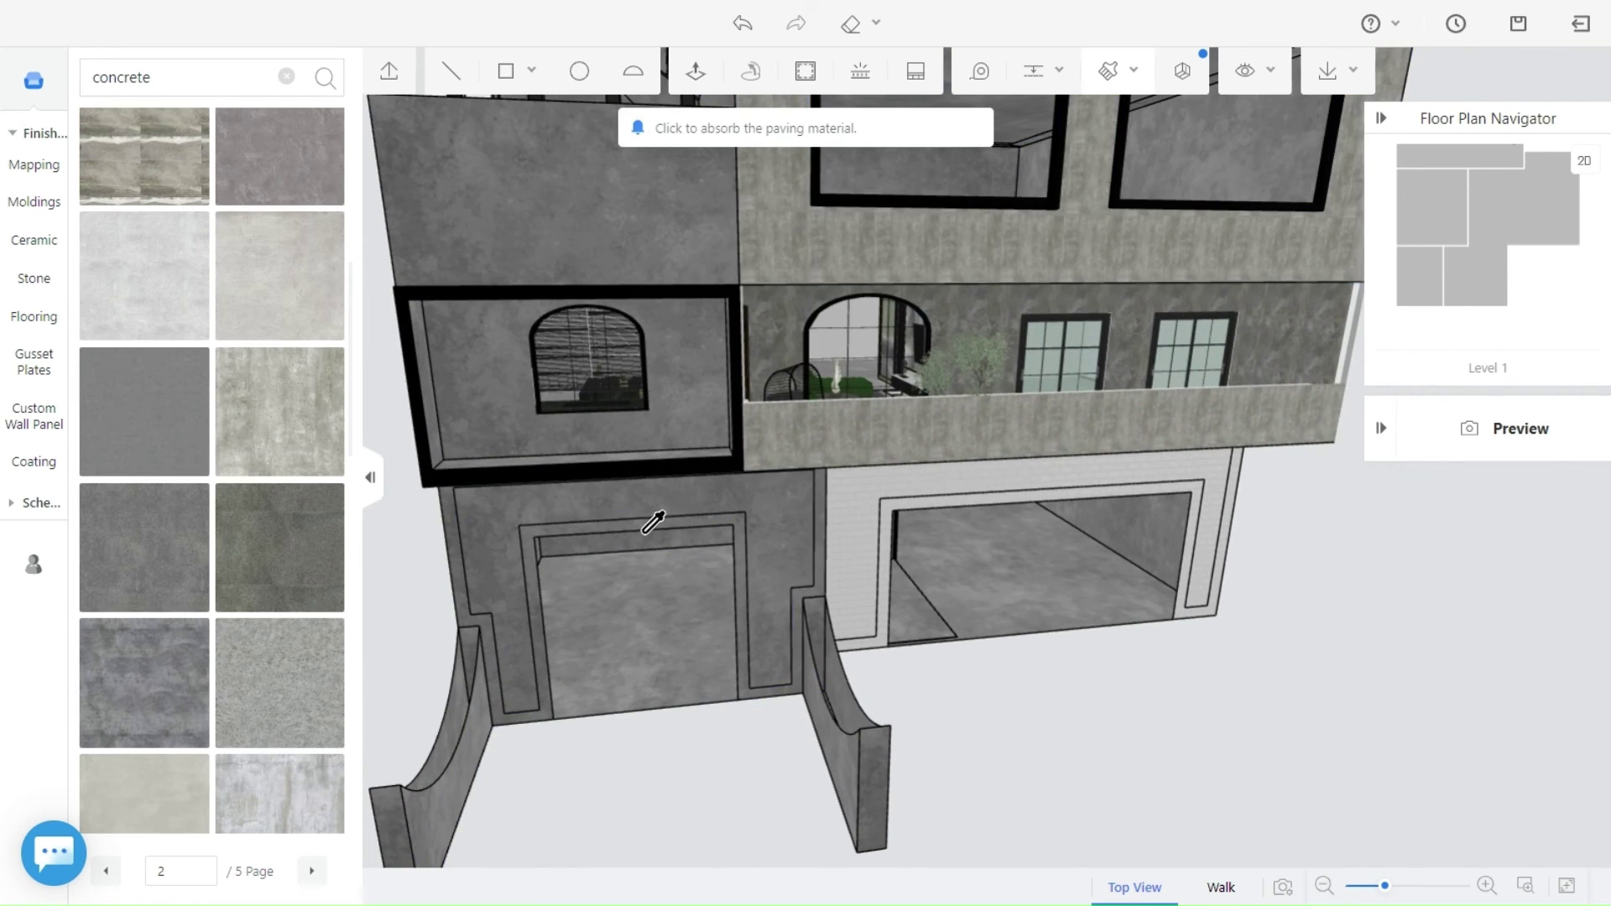
scroll(663, 478, up, 3)
scroll(1032, 694, down, 5)
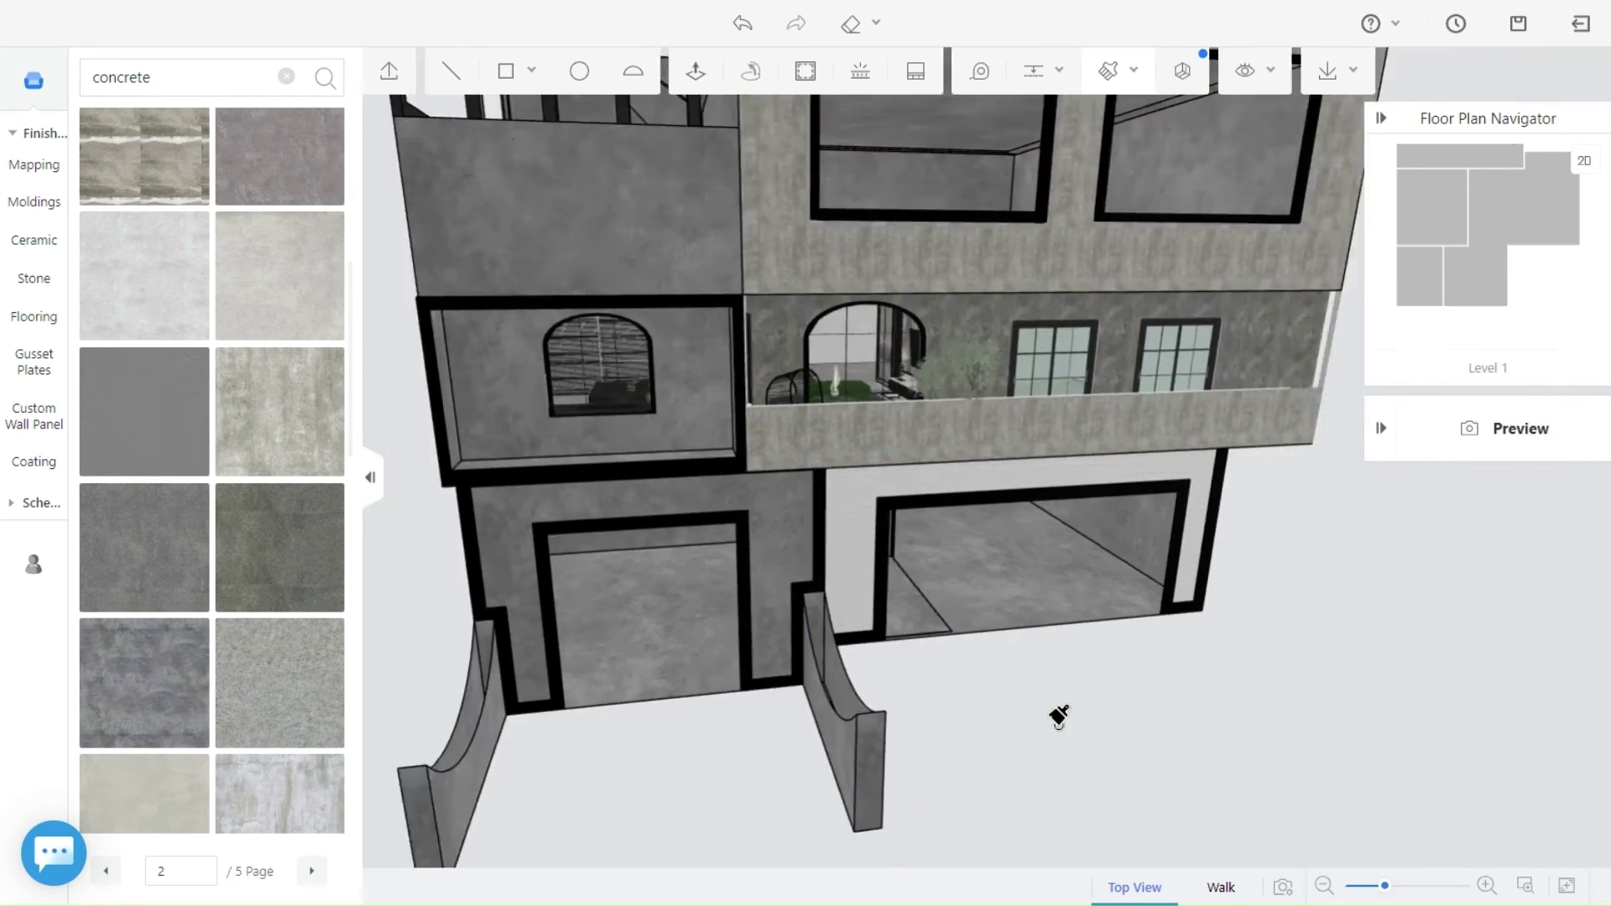
scroll(1083, 713, up, 3)
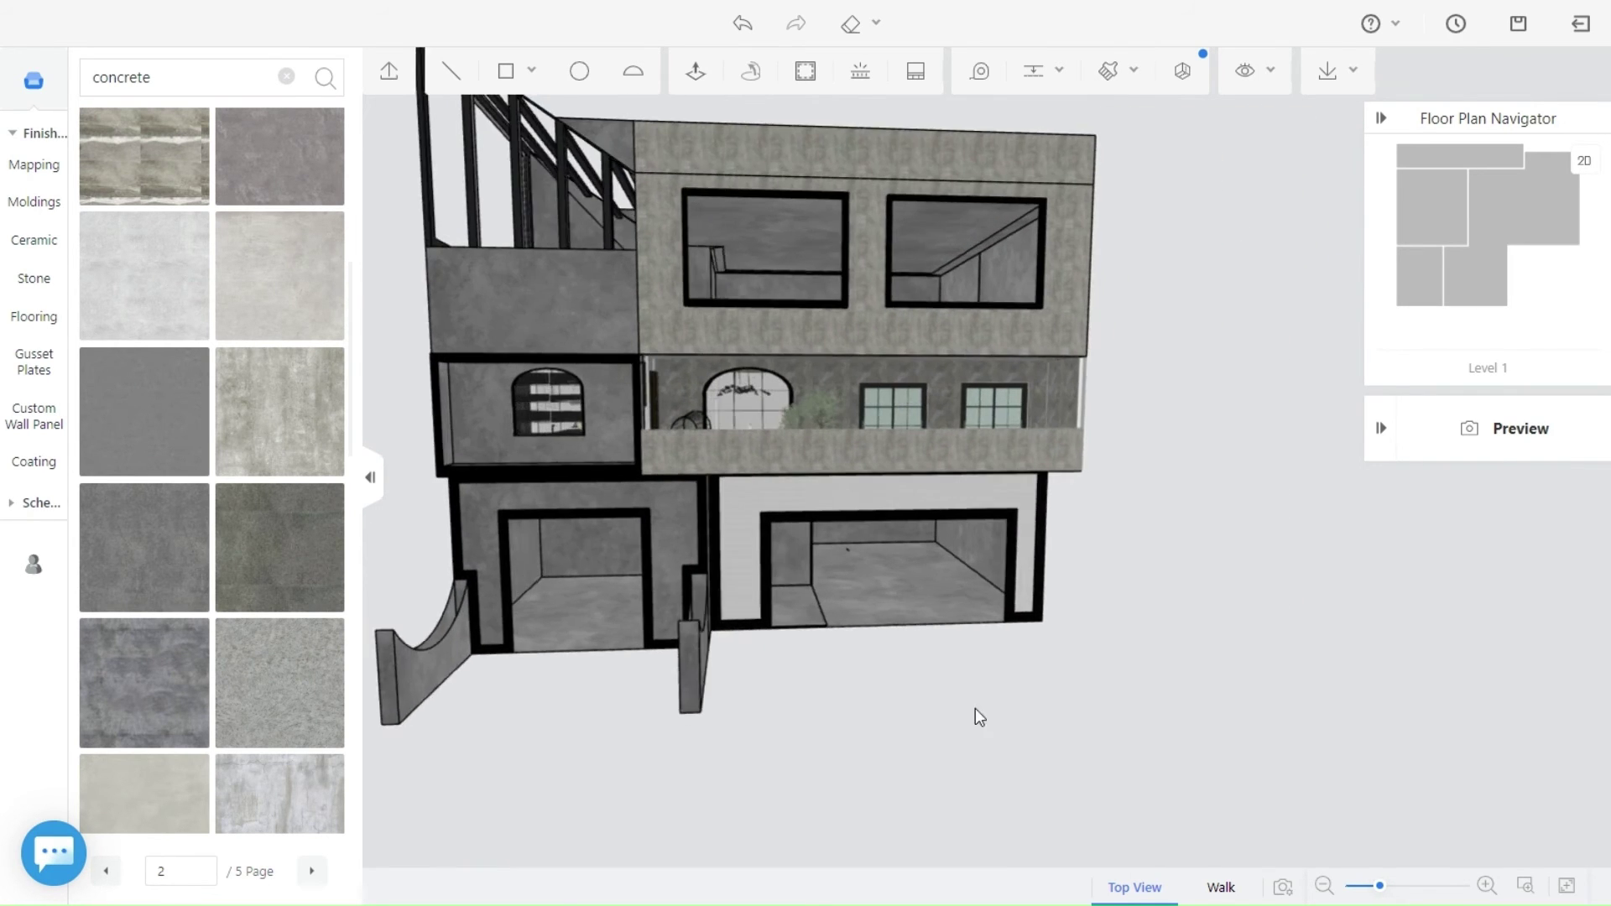
Apply the dark grey concrete finish to the plain wall surface around the wide ground-floor opening.
click(852, 546)
scroll(1035, 655, down, 5)
scroll(898, 684, up, 5)
scroll(906, 705, down, 3)
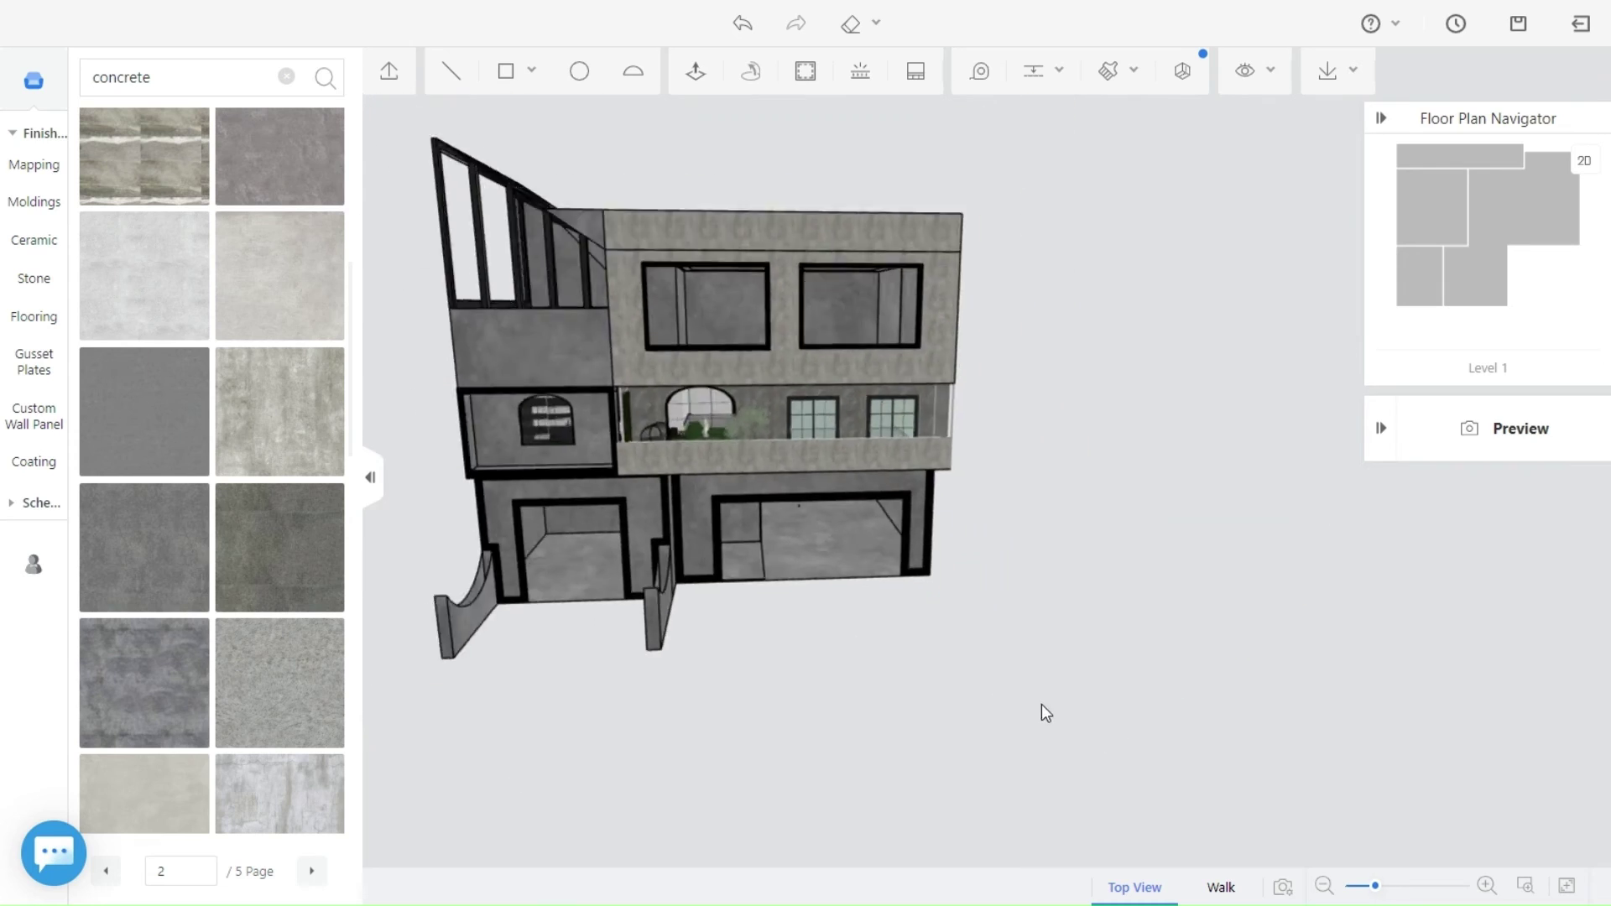
scroll(830, 674, up, 5)
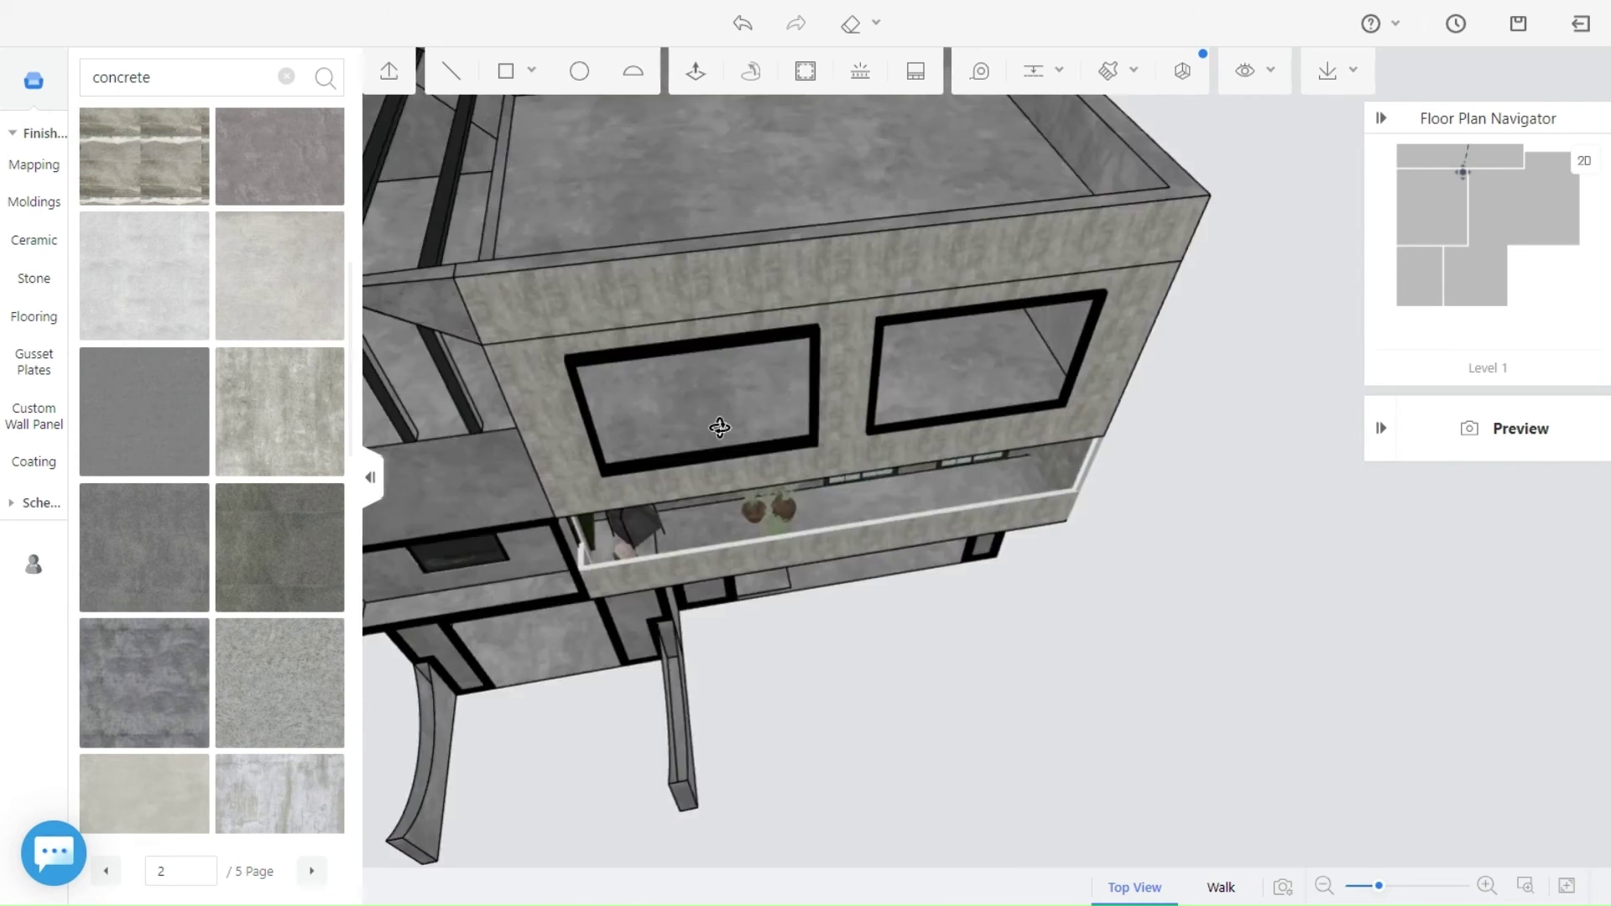
scroll(647, 244, down, 6)
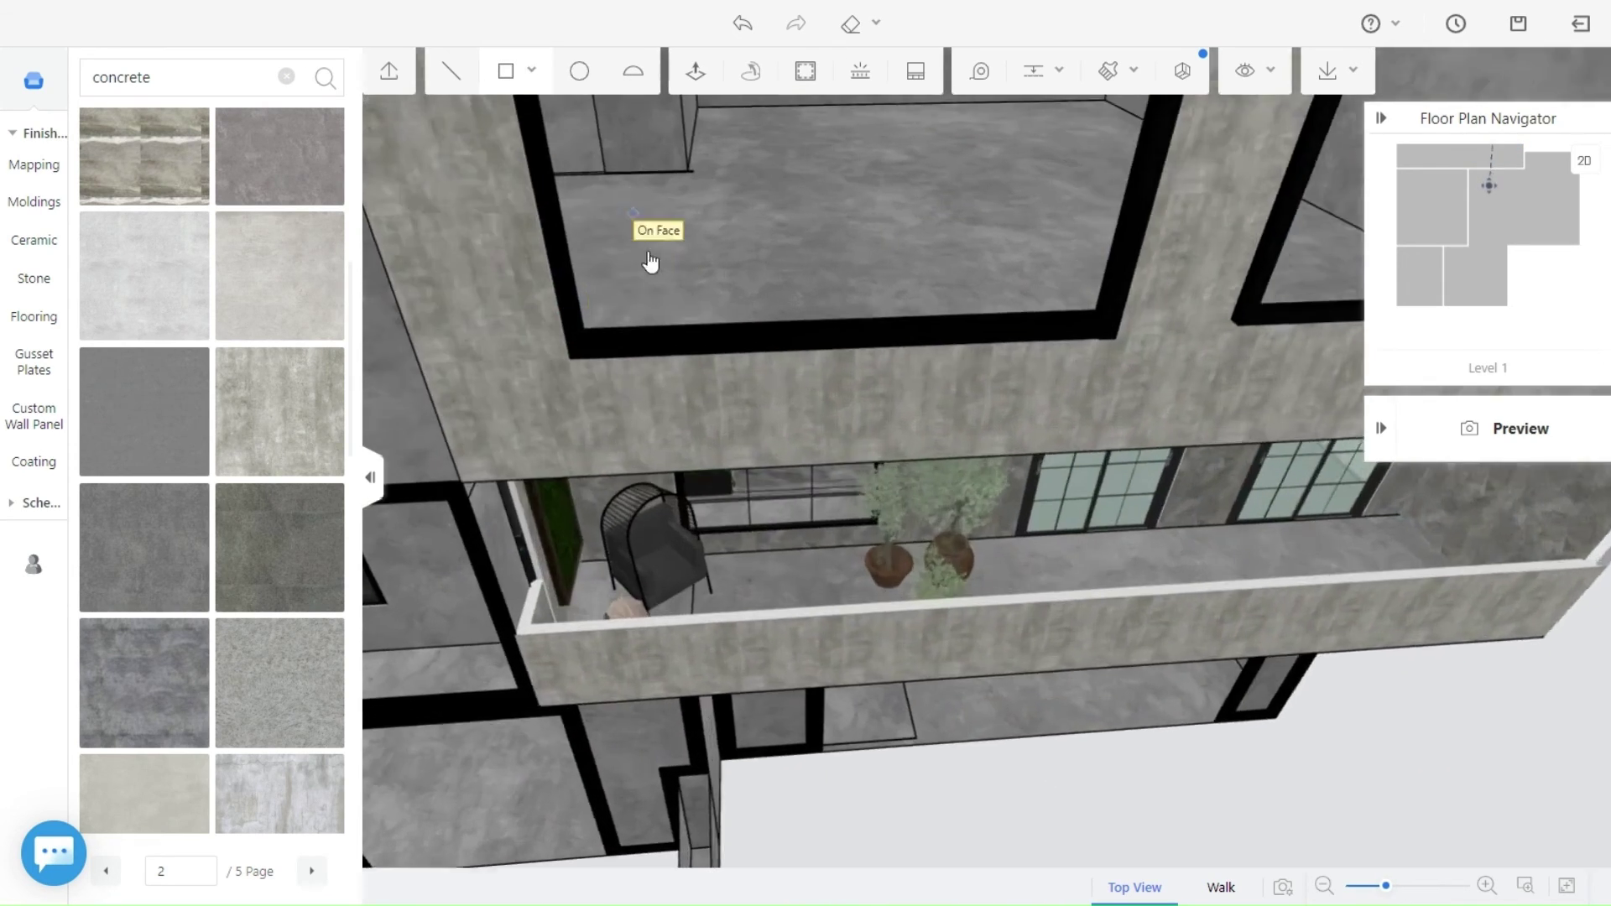
key(Escape)
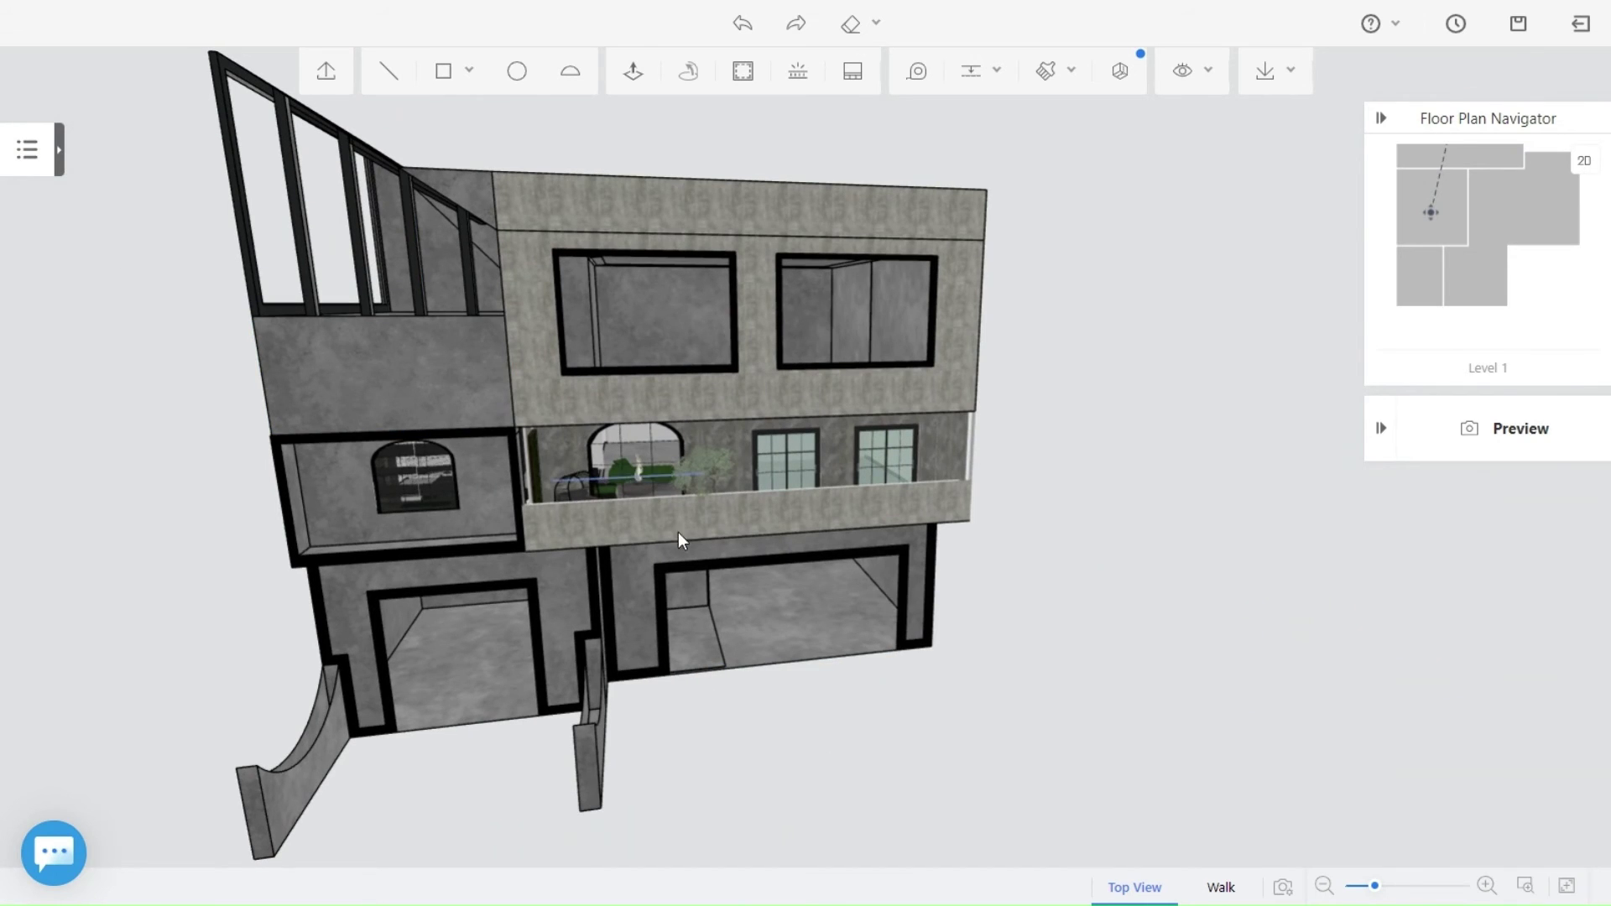
Draw rectangular faces across the ground-floor openings to close them with flat door panels.
drag(916, 625, 698, 694)
scroll(697, 694, up, 1)
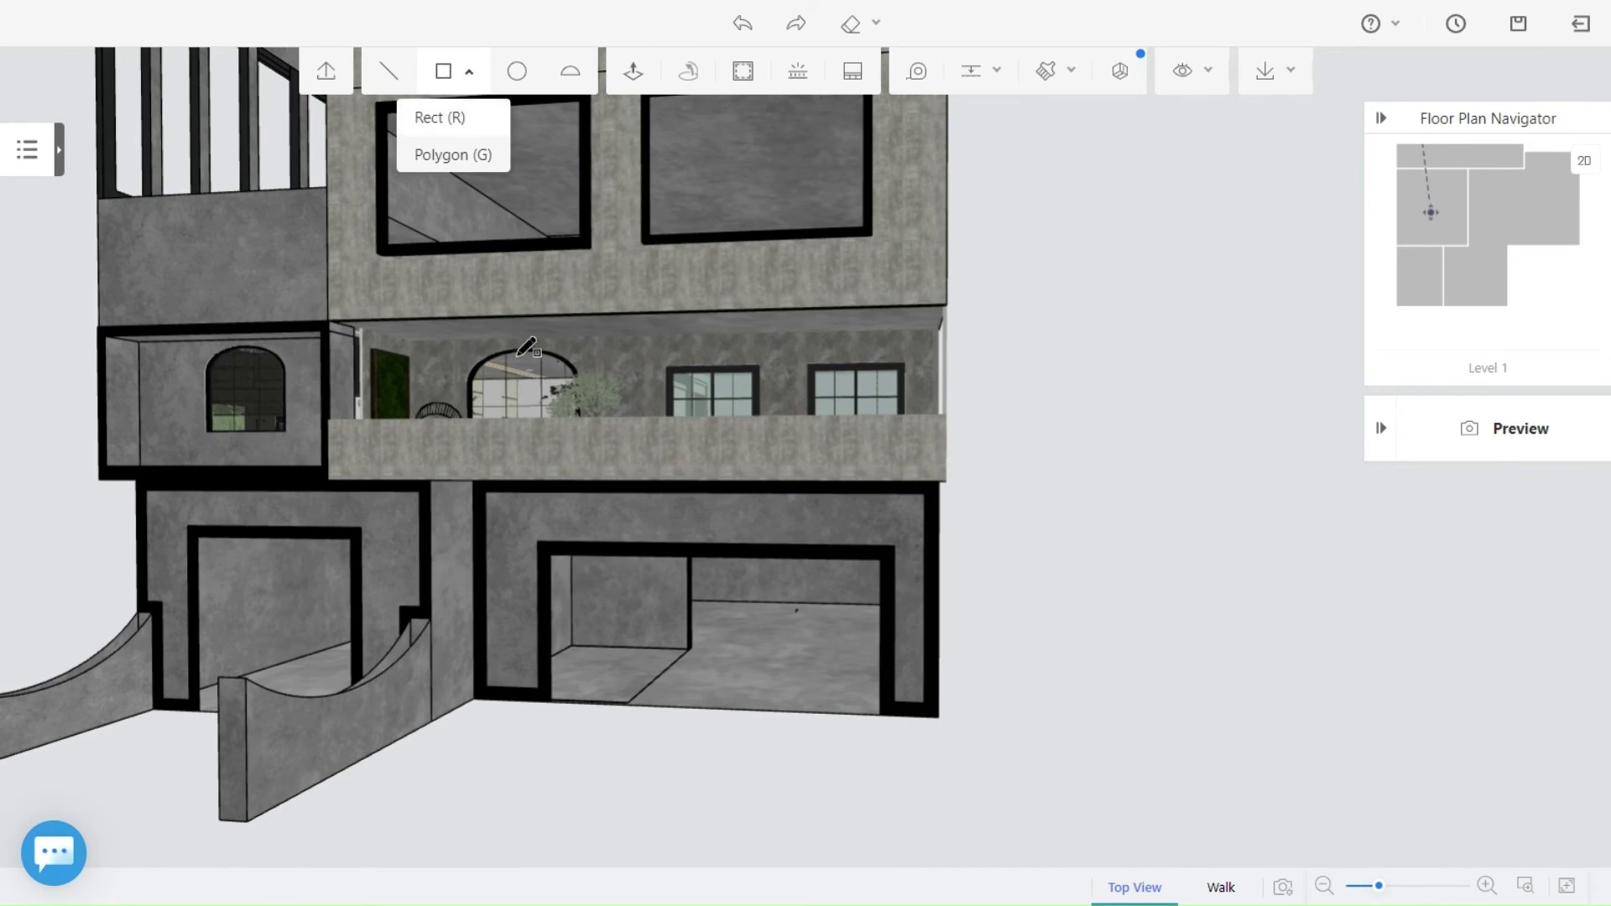
click(886, 713)
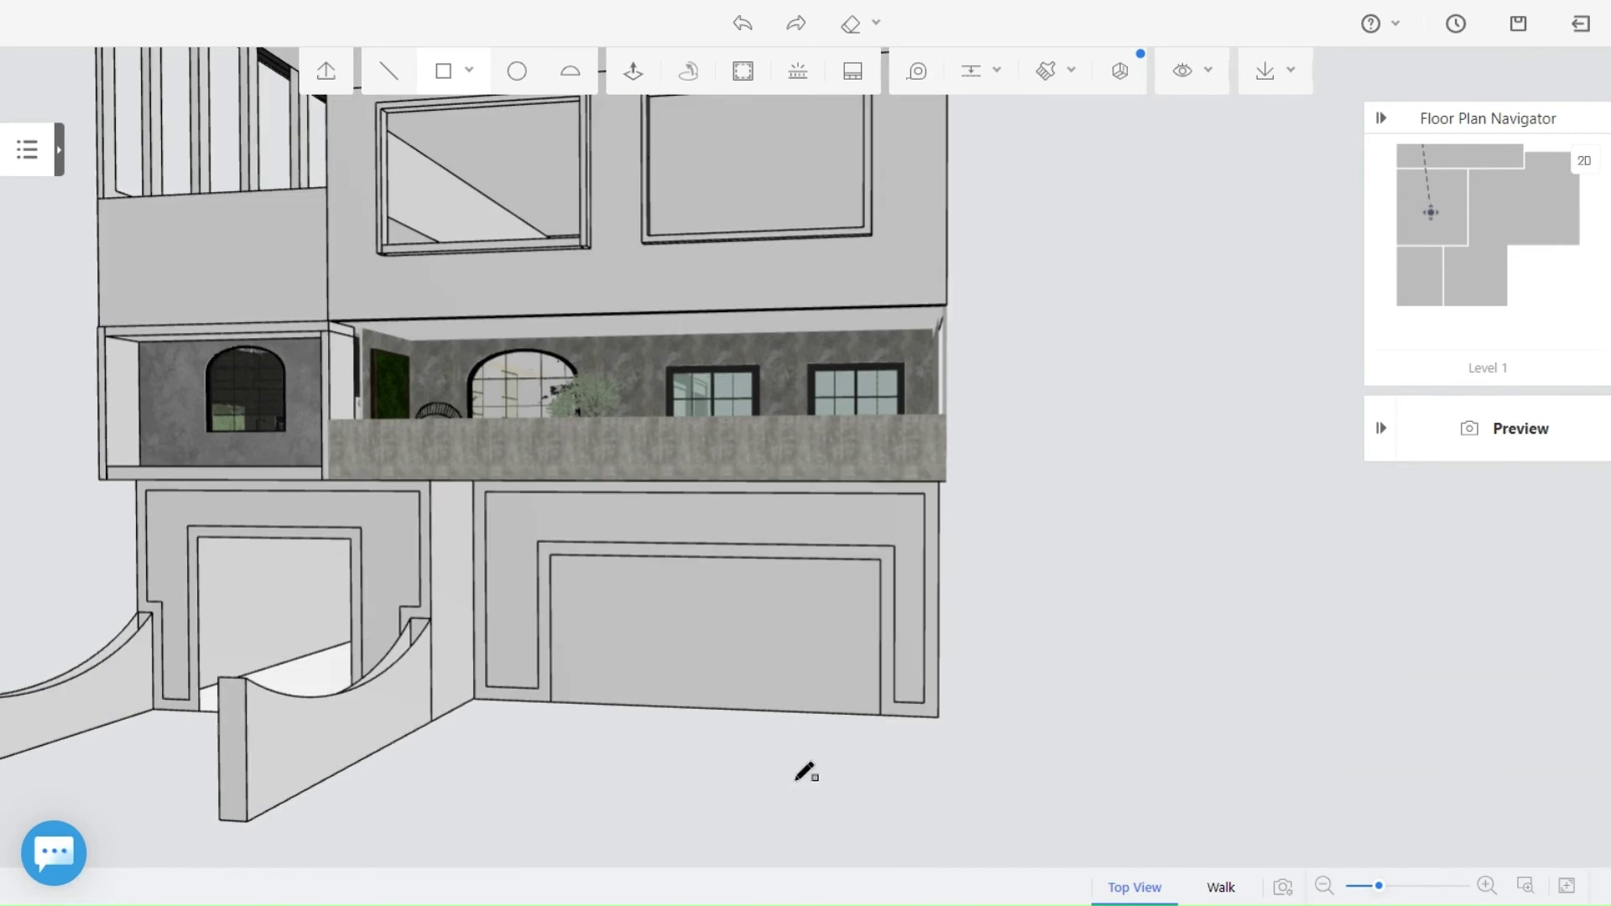
click(744, 666)
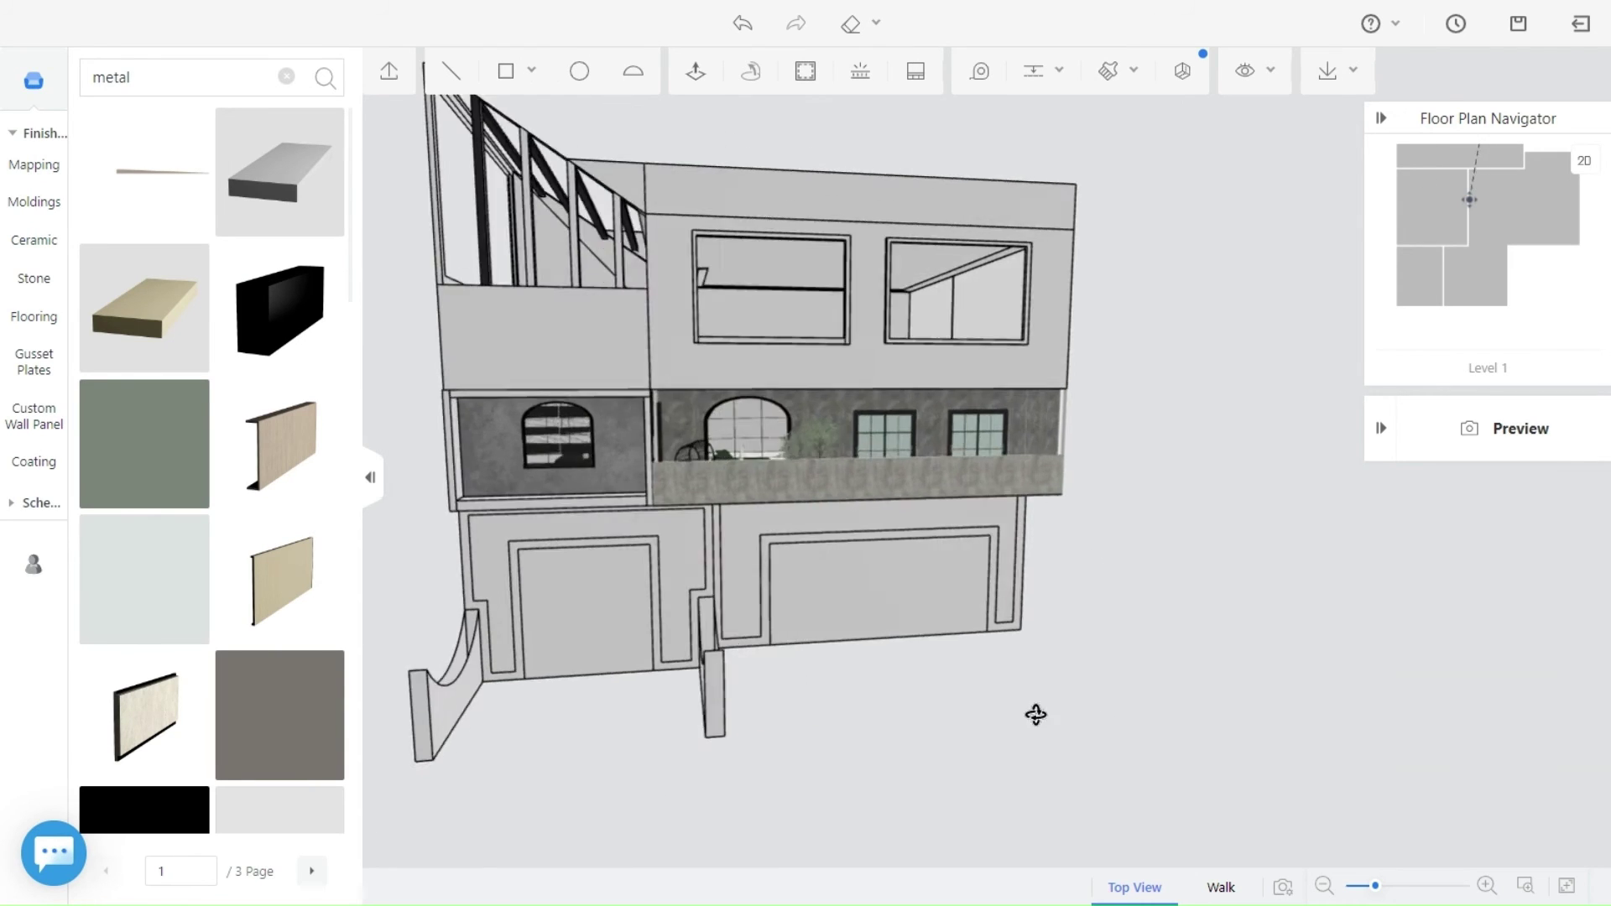
Draw rectangular faces across the two large upper-floor window openings to close them with flat panes.
drag(790, 440, 722, 417)
scroll(741, 429, up, 5)
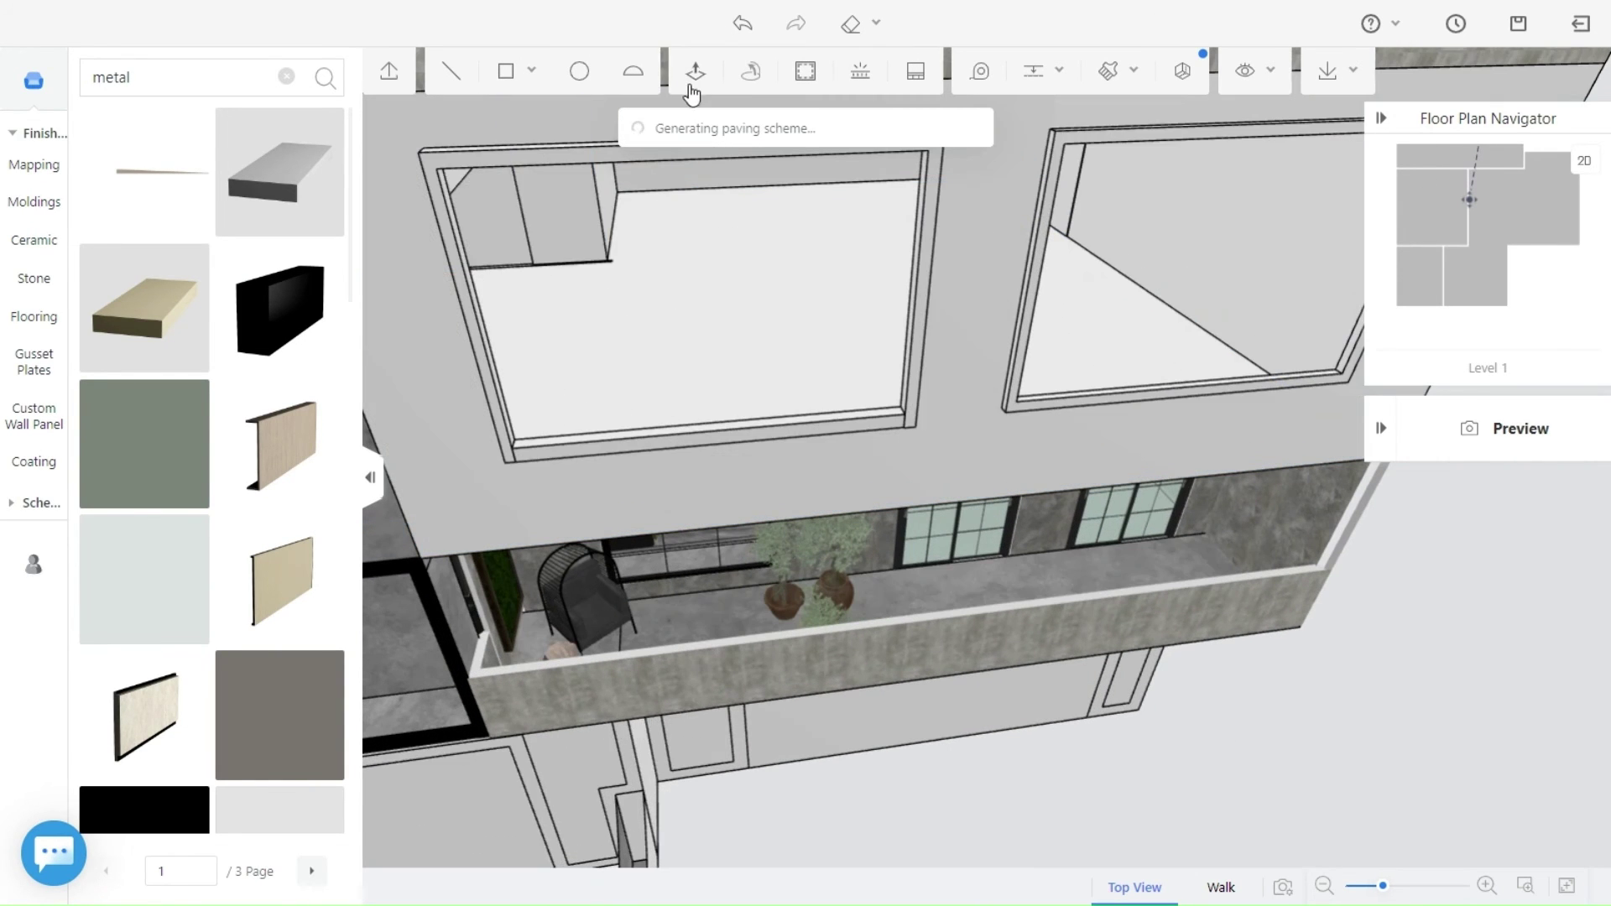
click(694, 74)
click(437, 169)
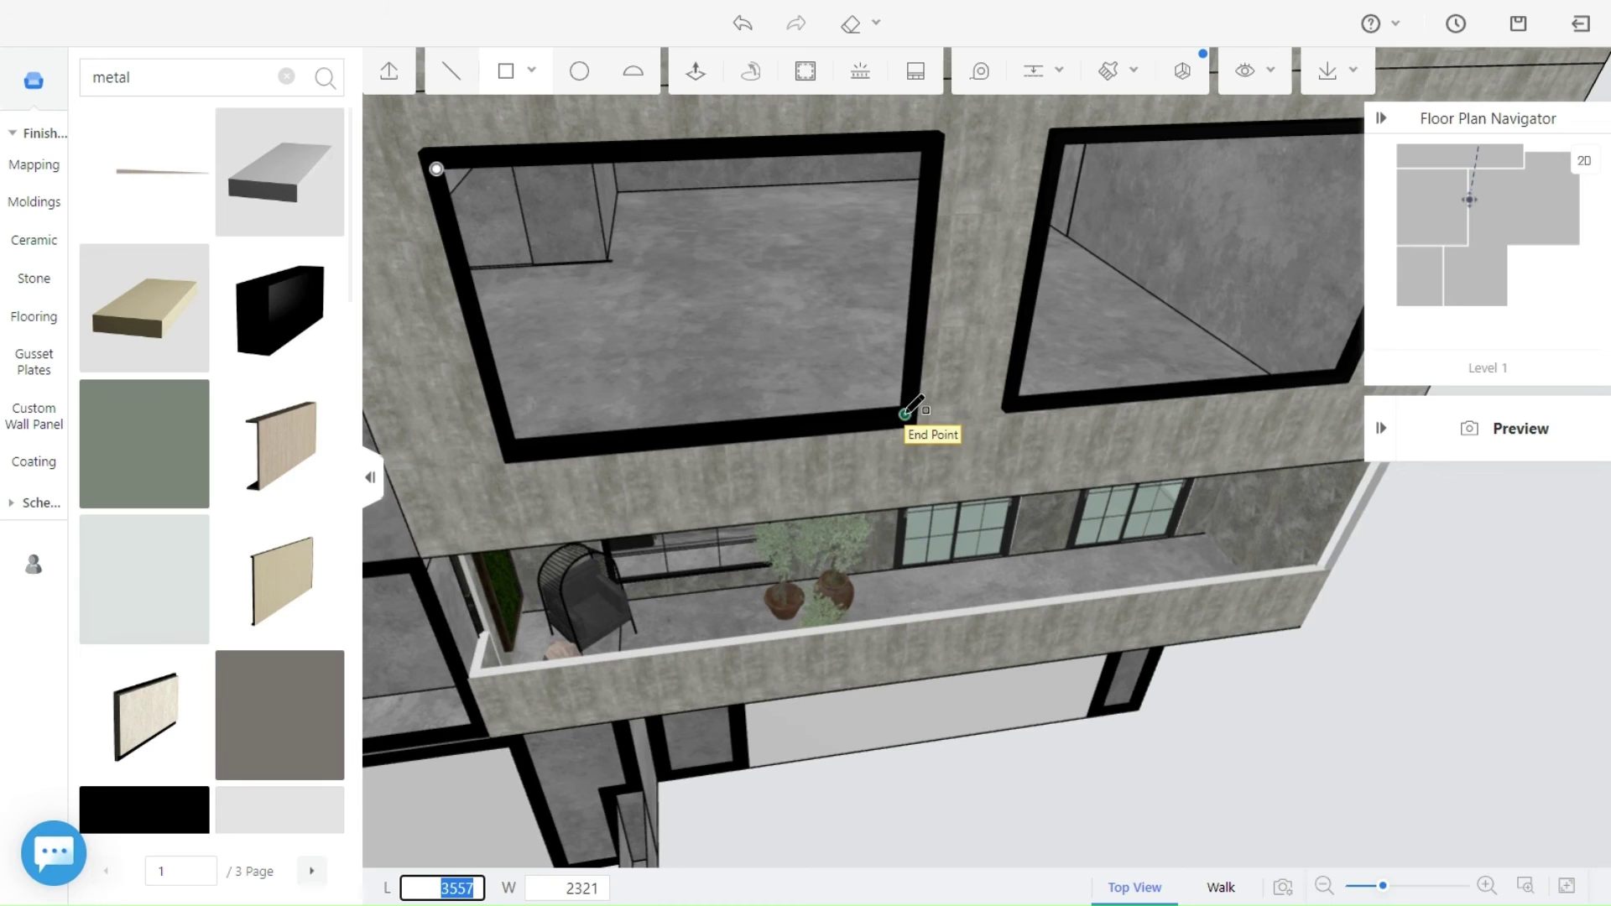
click(906, 413)
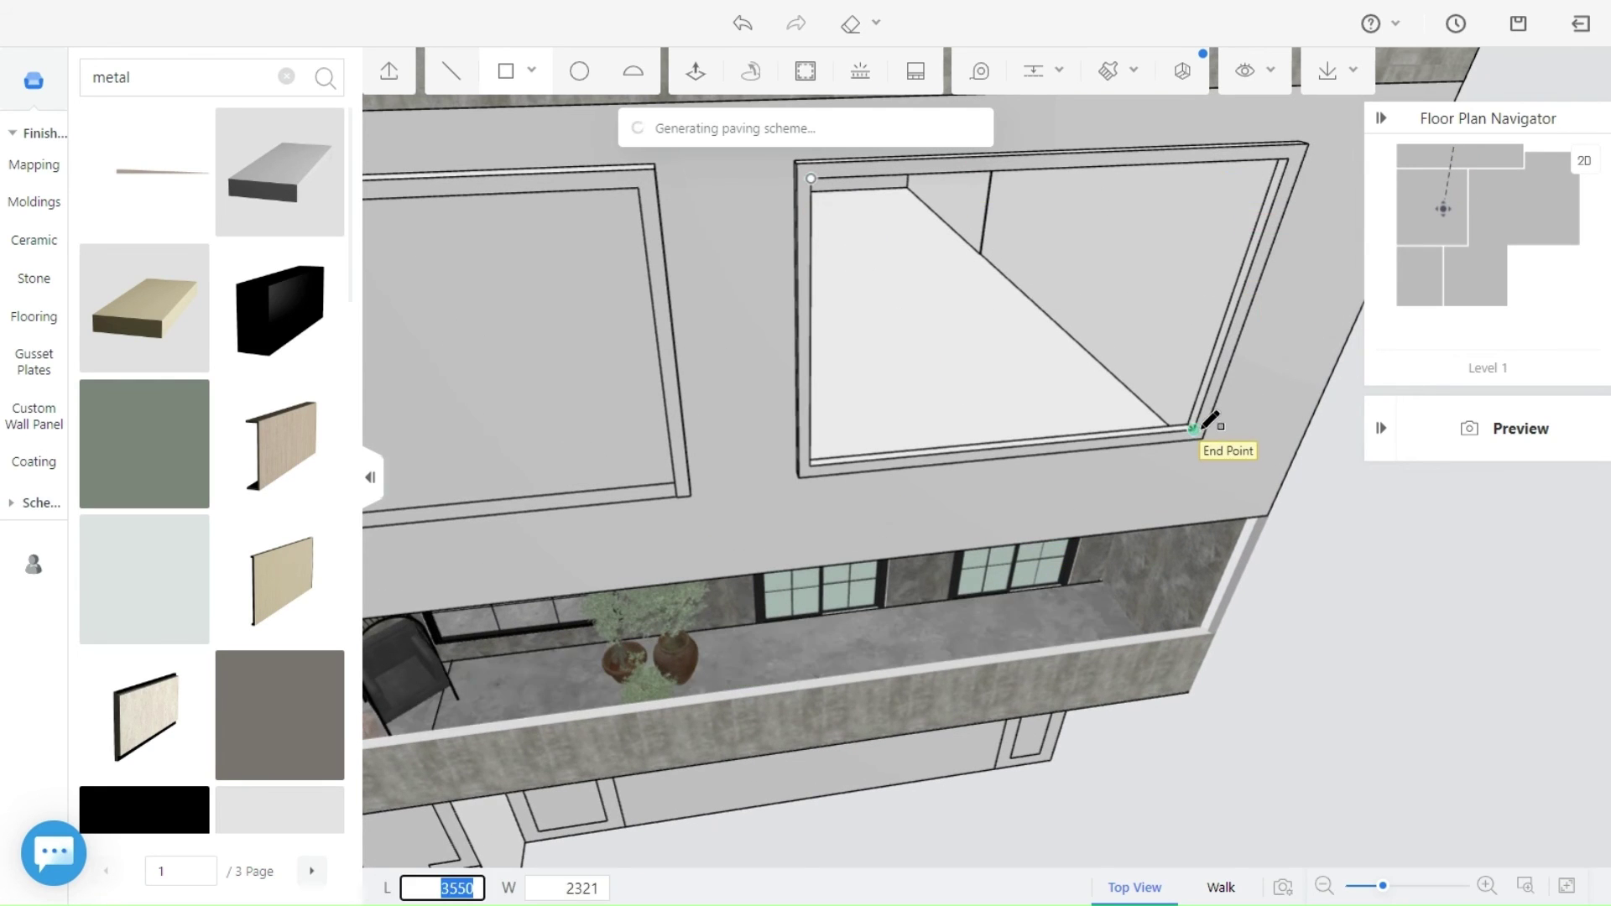
click(1193, 429)
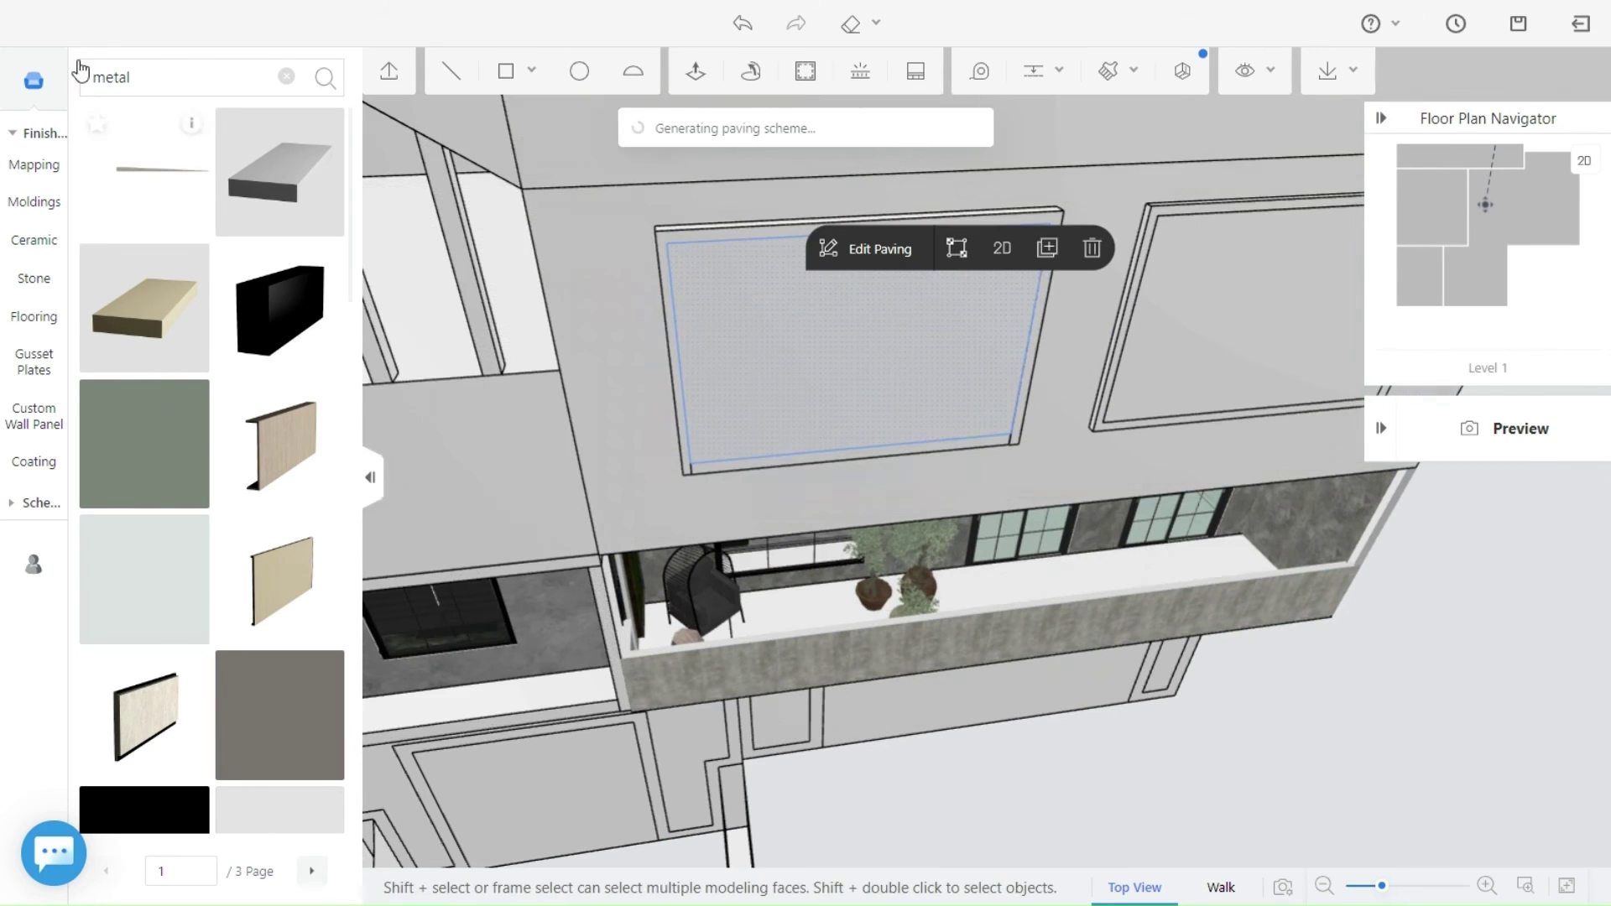
Search the finishes library for glass materials for the upper window panes.
double_click(132, 81)
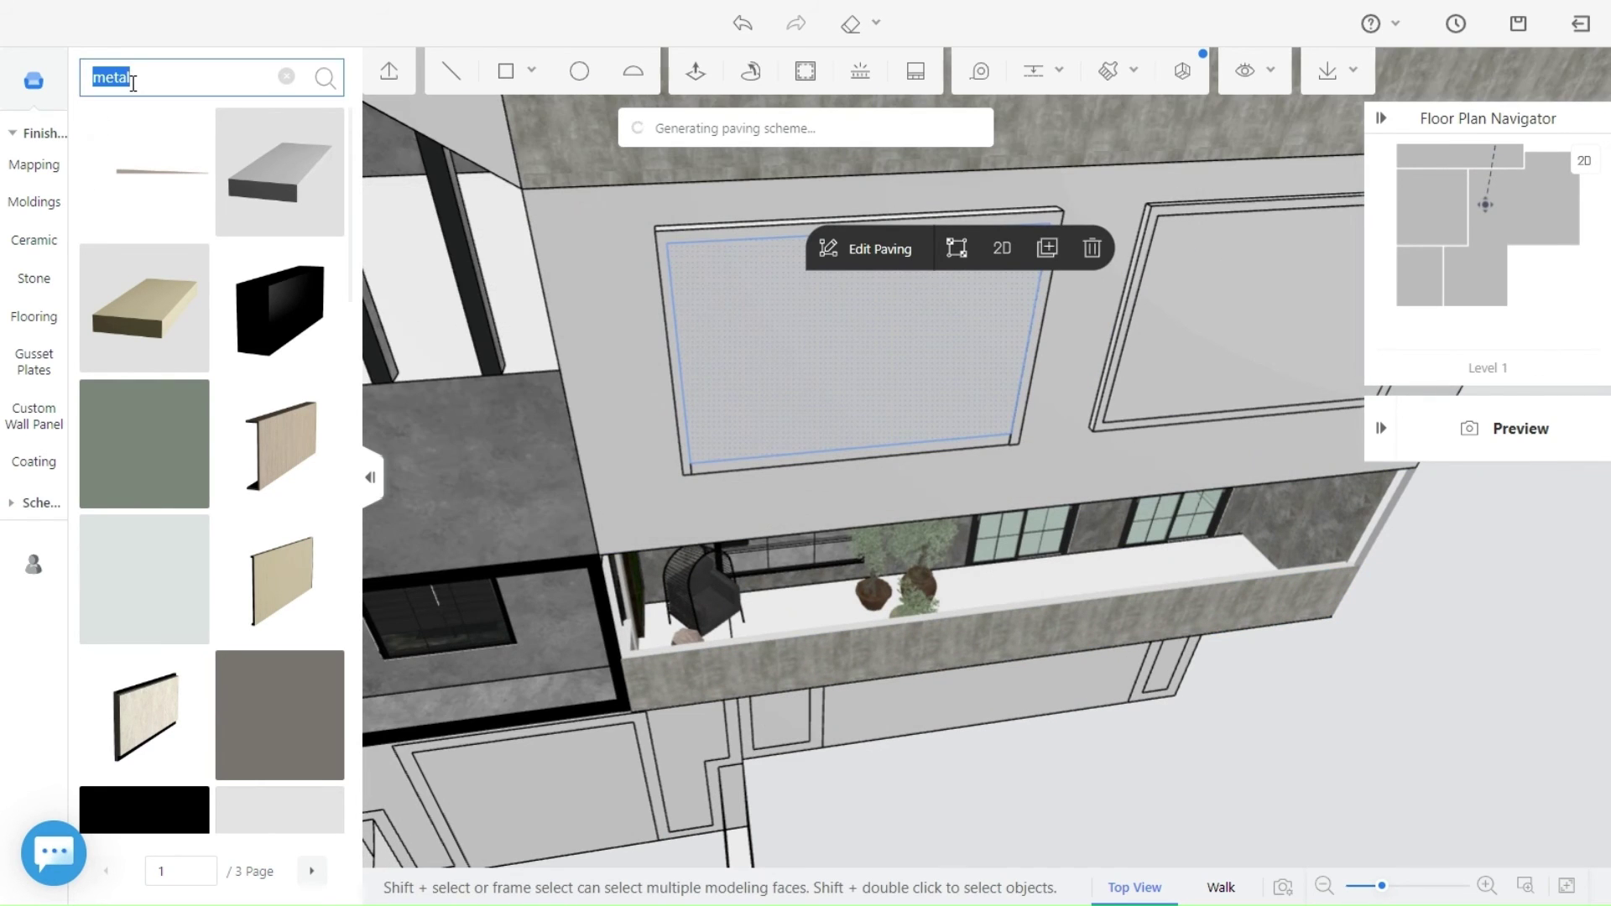
text(glass)
key(Return)
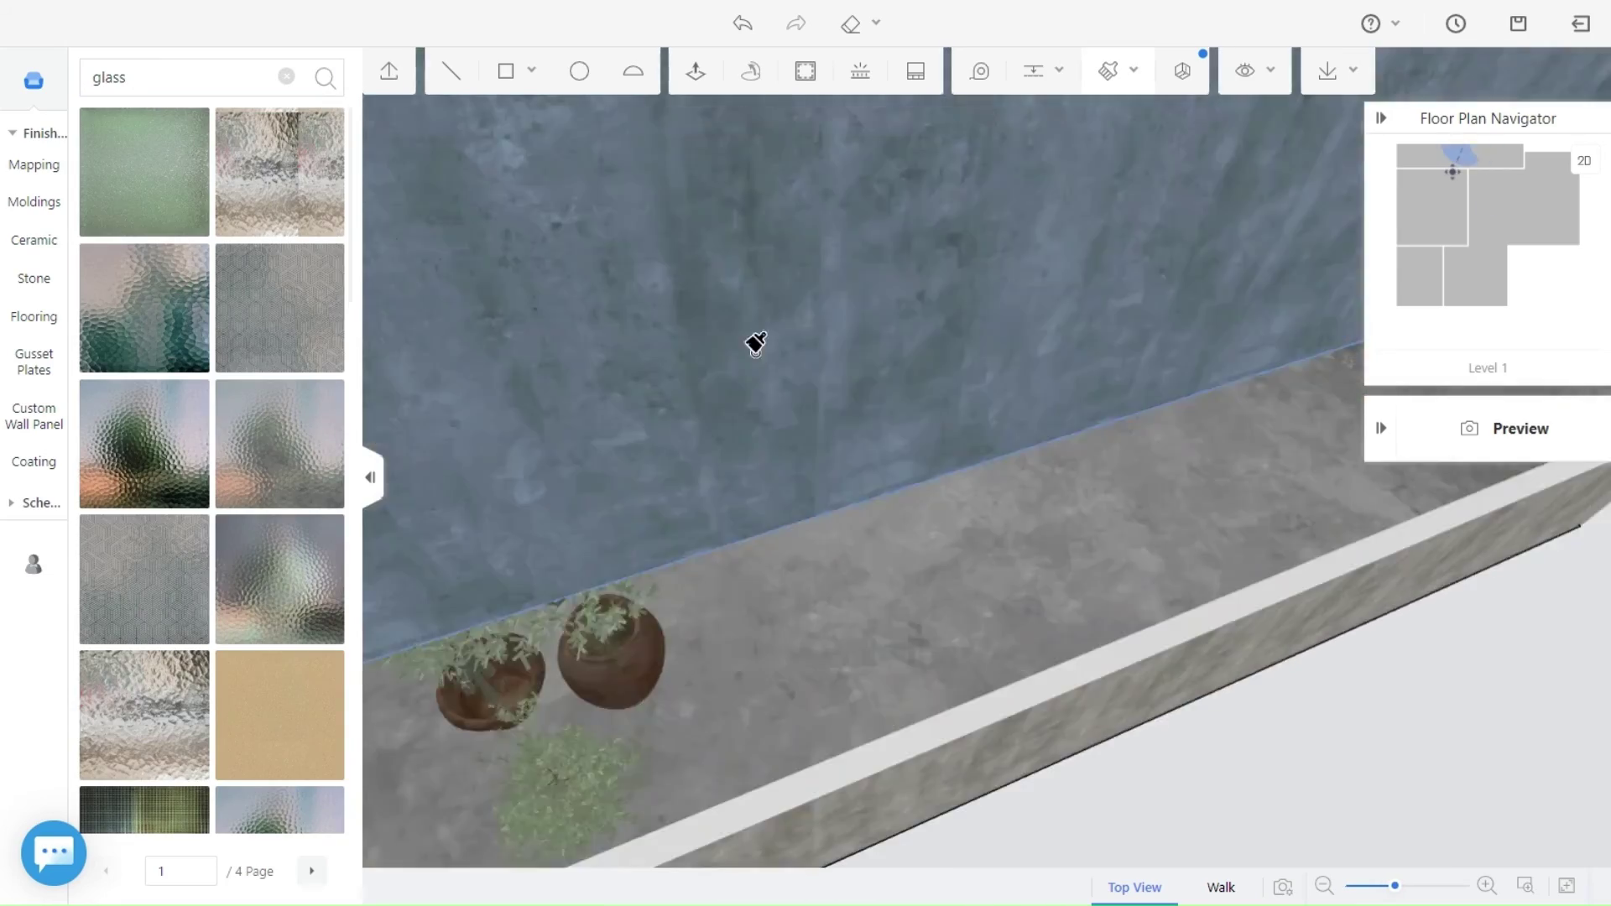
mouse_move(756, 344)
right_down()
mouse_move(957, 364)
mouse_move(770, 352)
mouse_move(869, 363)
mouse_move(913, 341)
right_up()
scroll(712, 355, down, 3)
scroll(873, 364, up, 3)
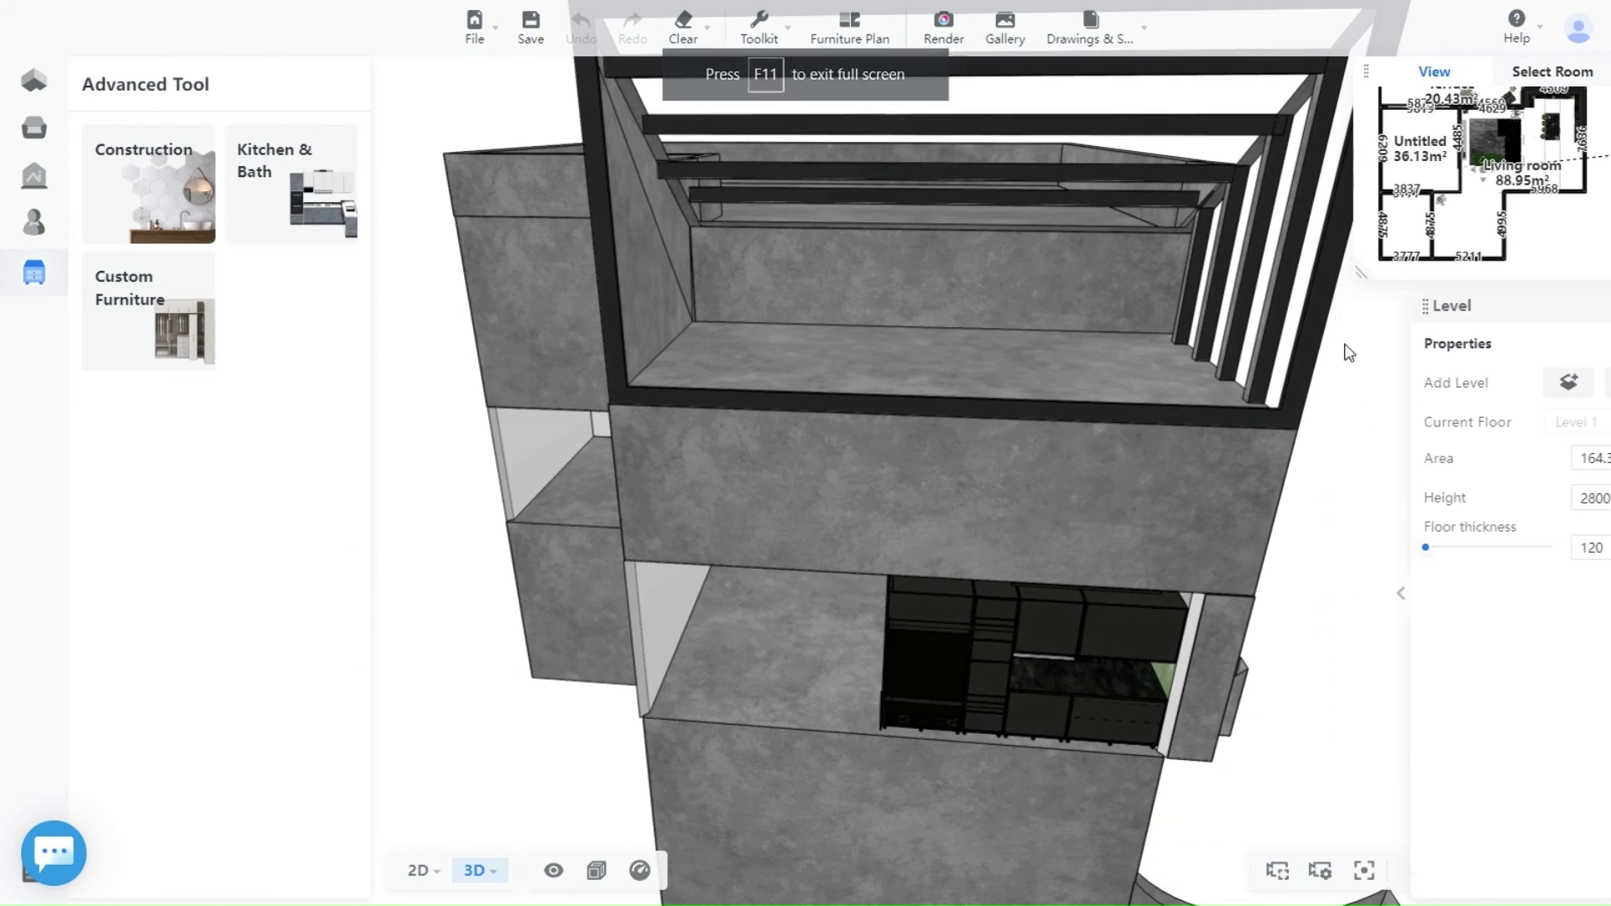
Examine the exterior in 3D from several sides, including the facade, driveway, planting and brick wall.
click(1345, 593)
scroll(1306, 637, down, 6)
drag(1305, 637, 747, 687)
drag(856, 777, 879, 524)
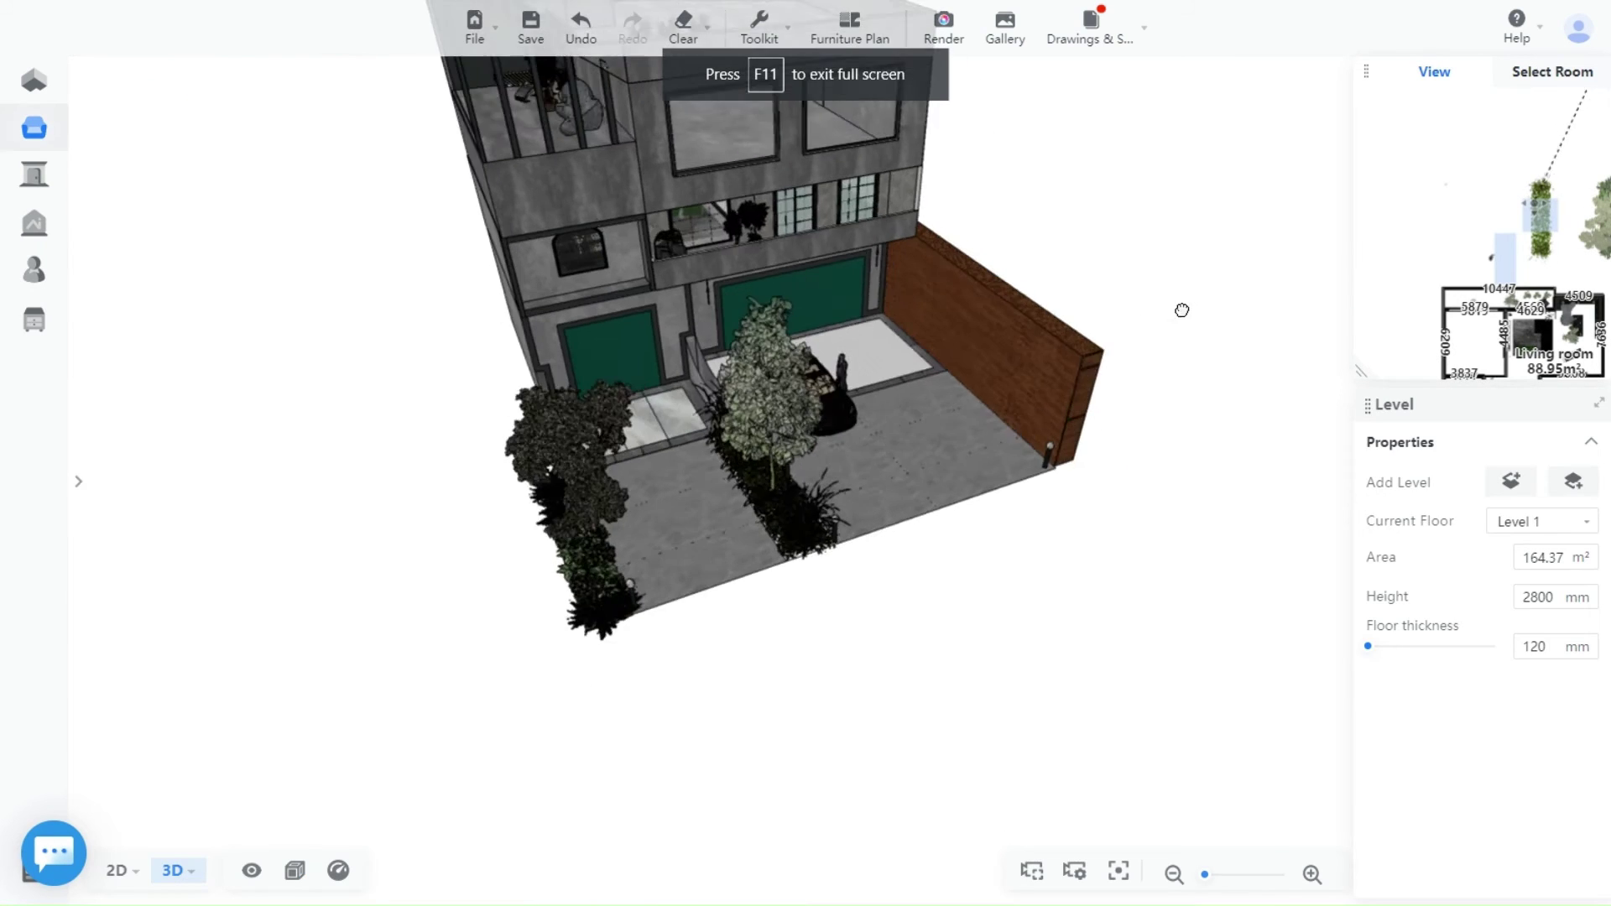
drag(1183, 322, 646, 527)
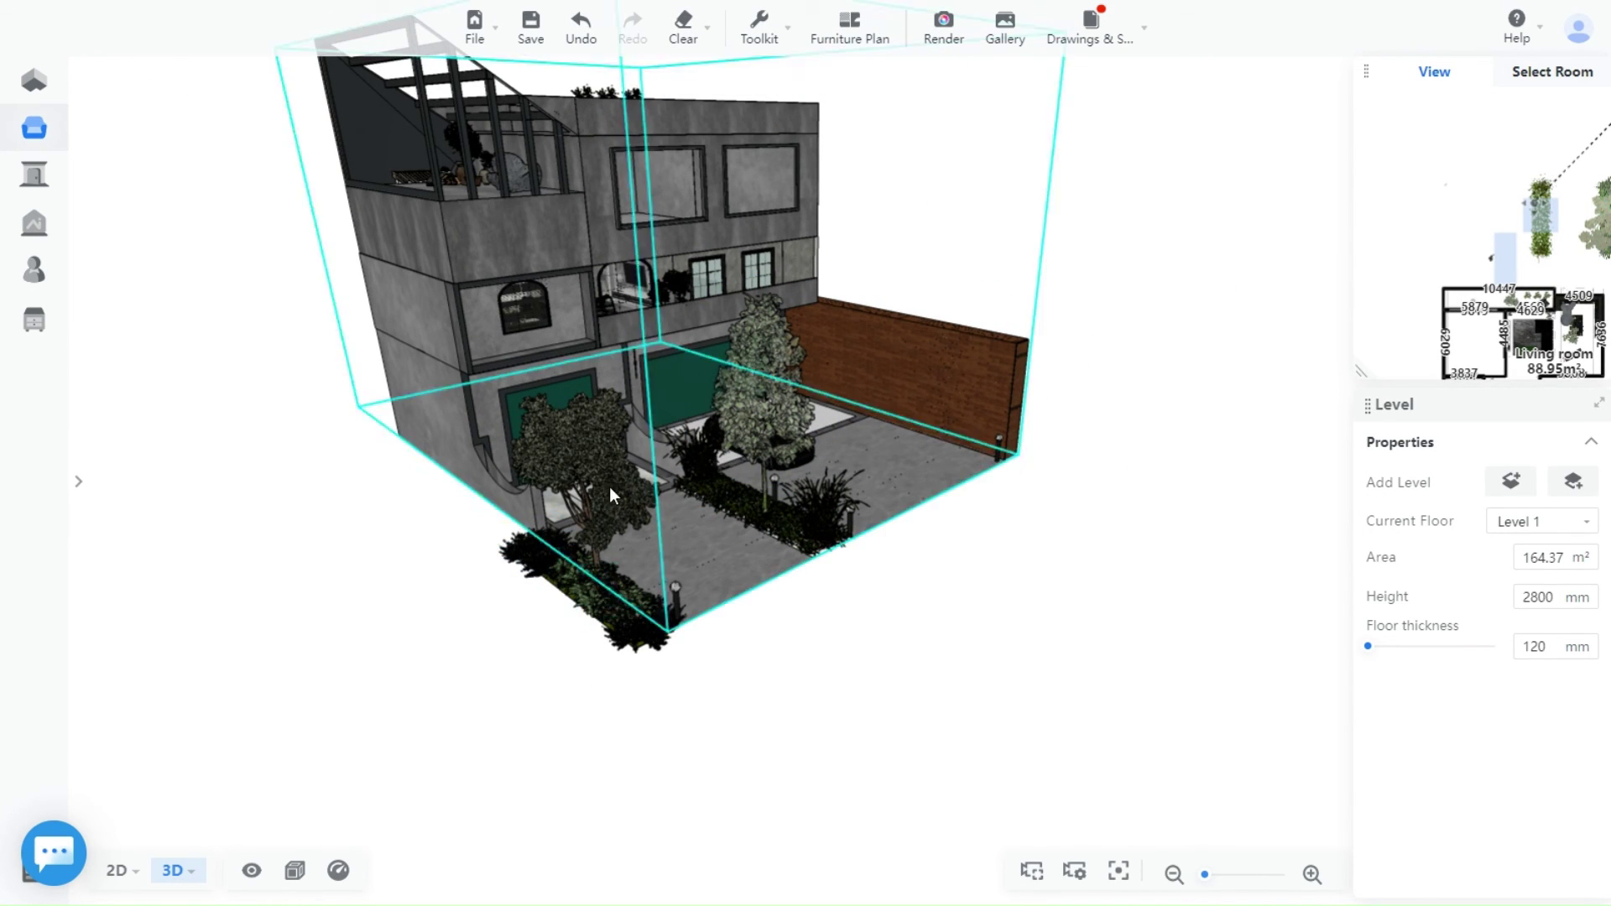
drag(880, 495, 746, 513)
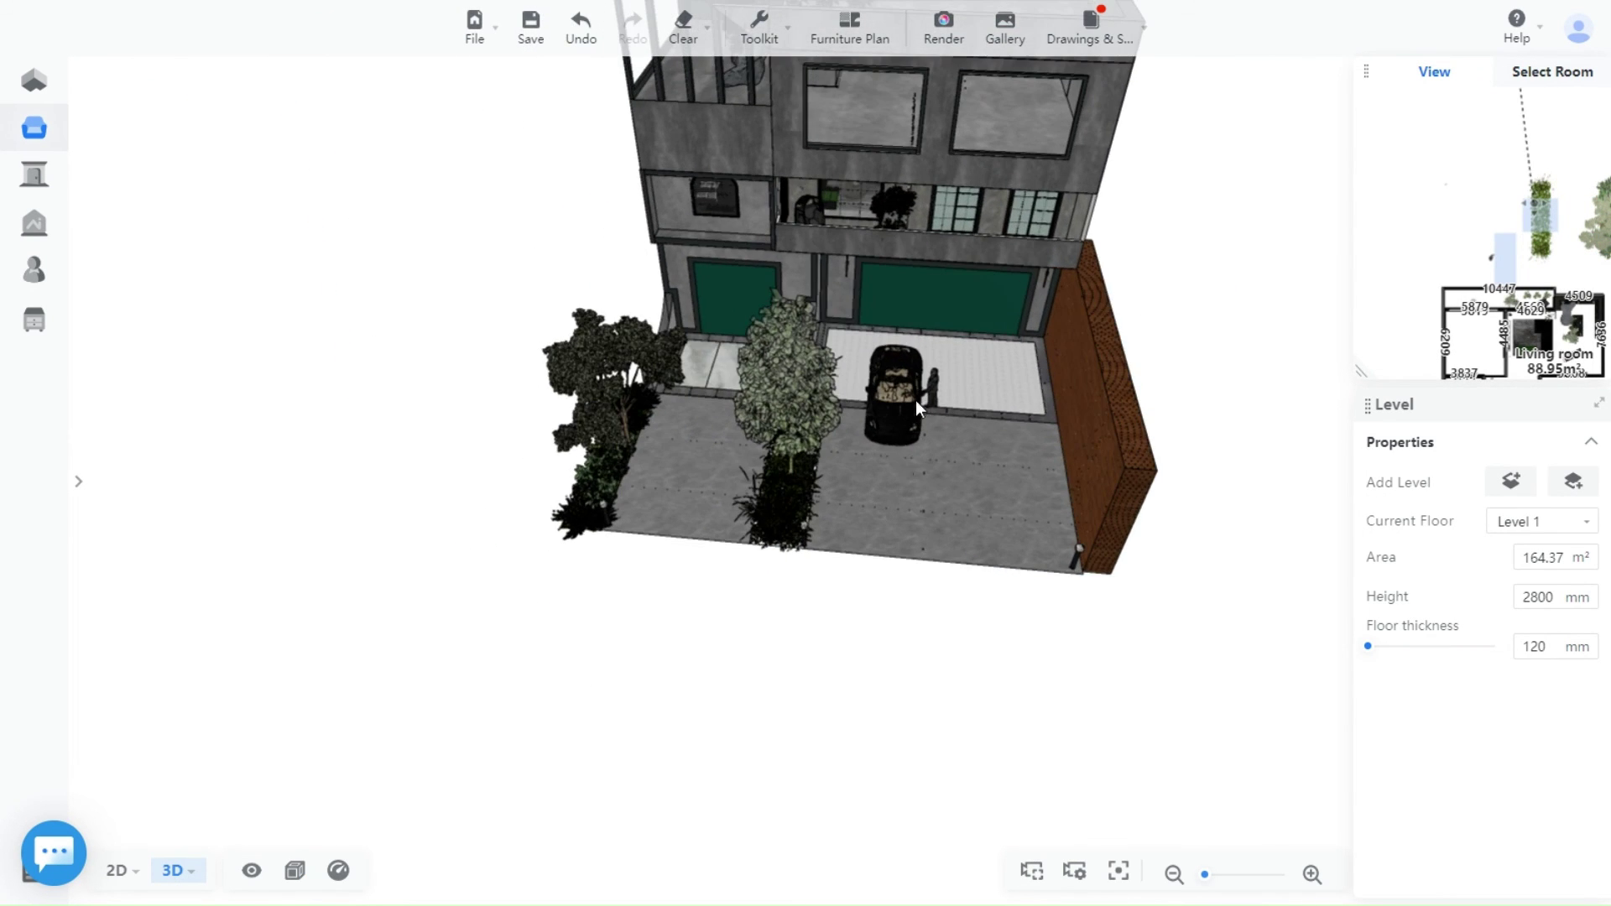
drag(959, 370, 1101, 329)
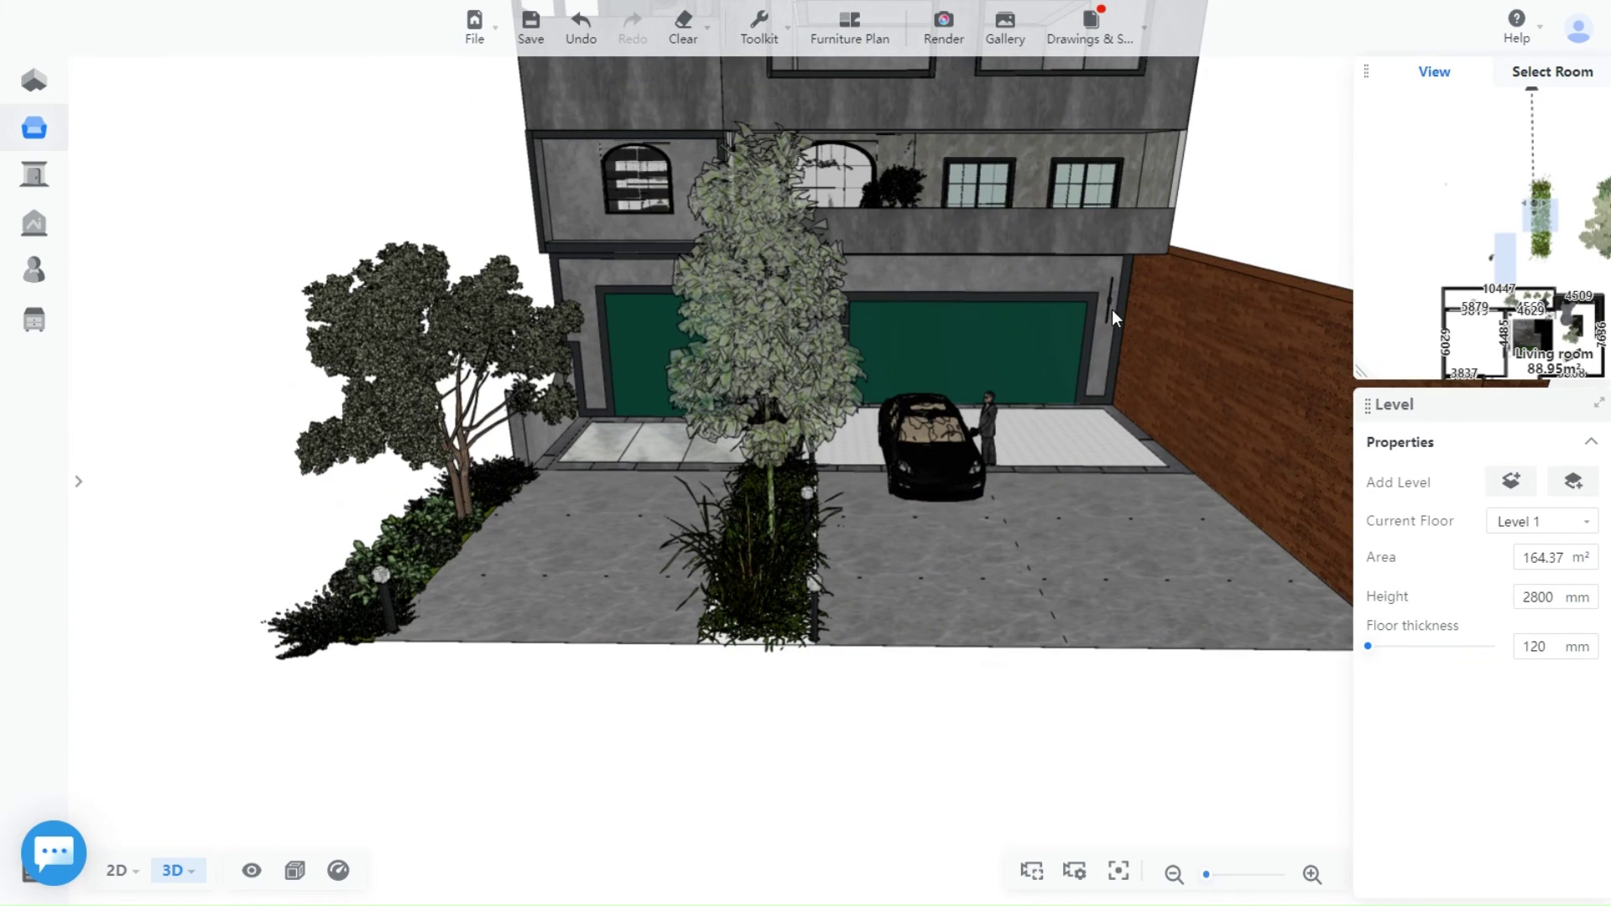
Raise the modern wall lamp beside the wide garage door to a distance from ground of -1968 mm.
click(1108, 320)
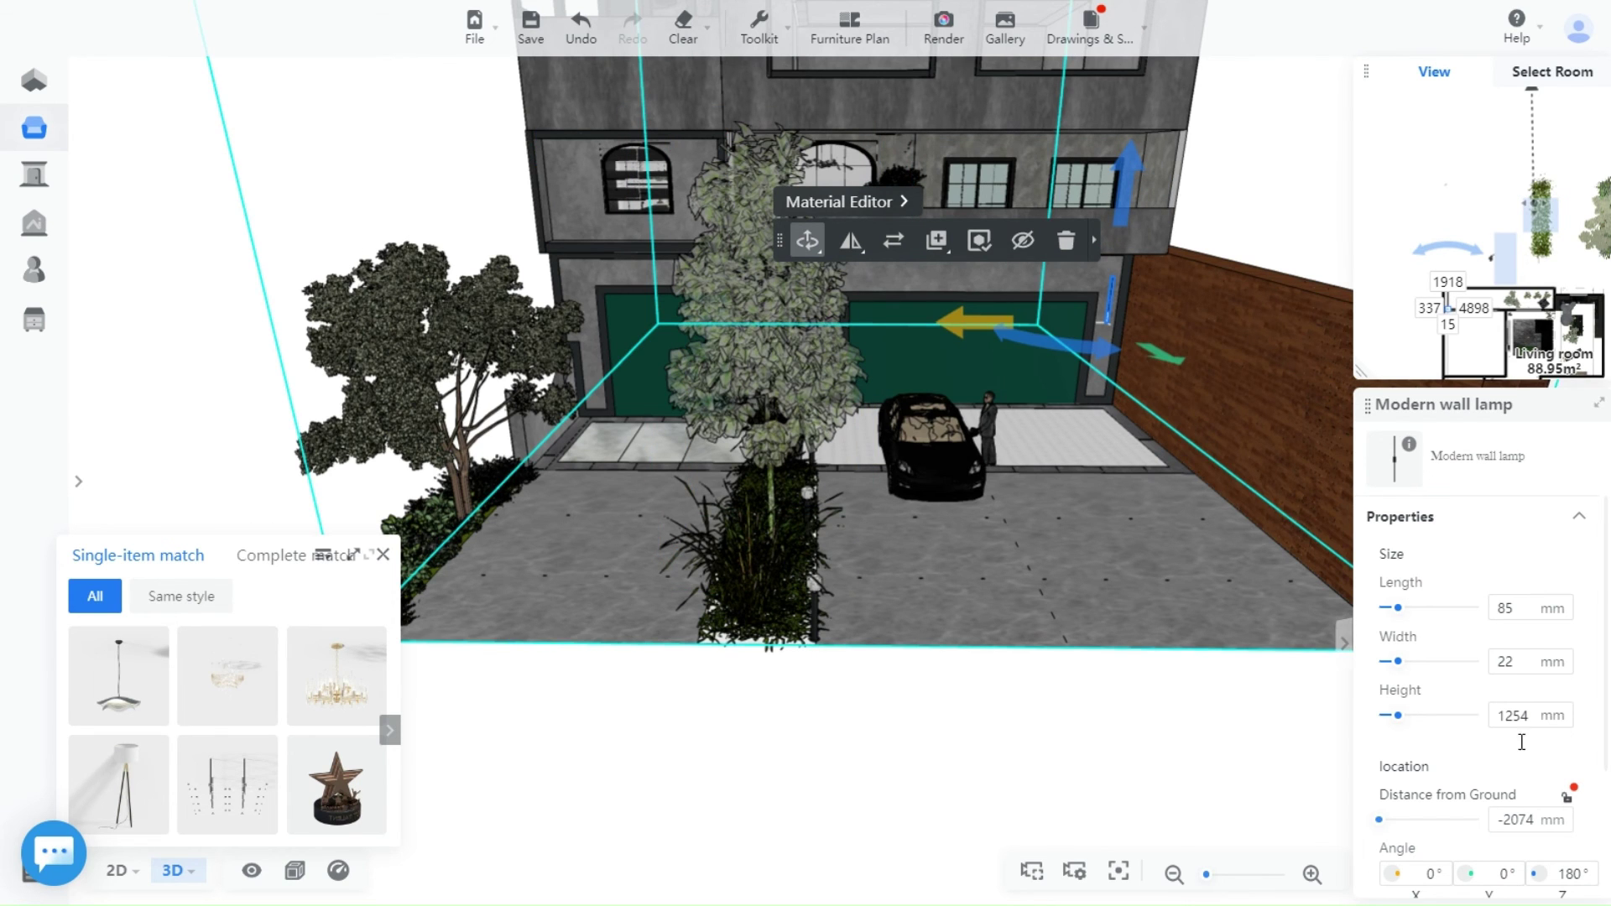
scroll(1508, 725, down, 2)
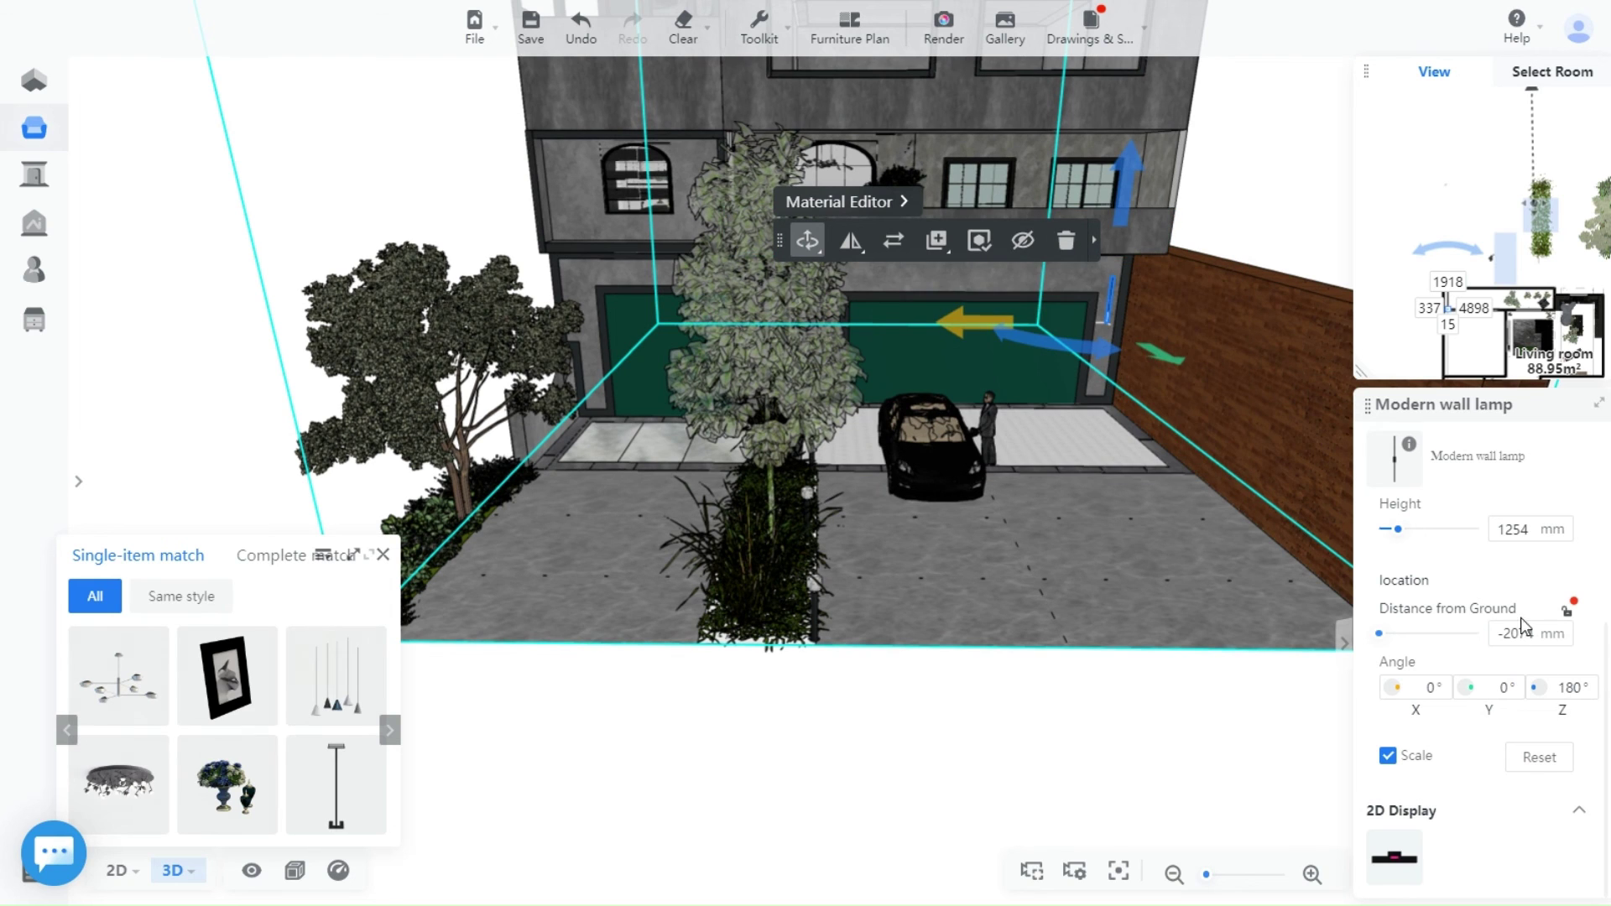
drag(1123, 194, 1125, 188)
scroll(1091, 700, down, 2)
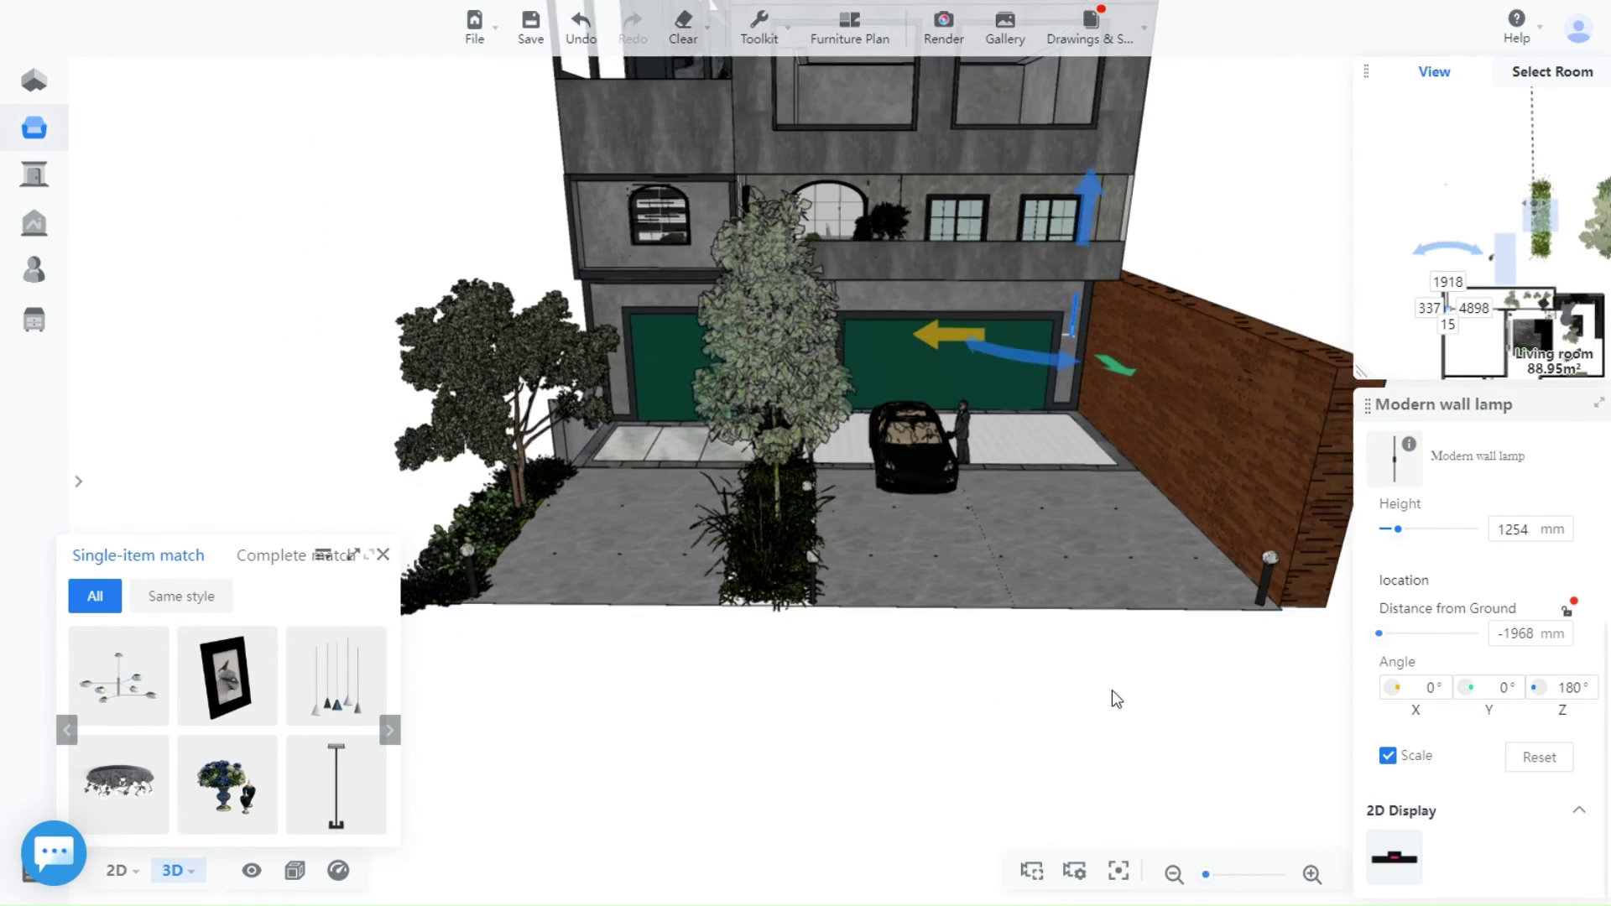
Close the item matching suggestions and inspect the driveway, post lamps and facade as a whole.
click(1267, 609)
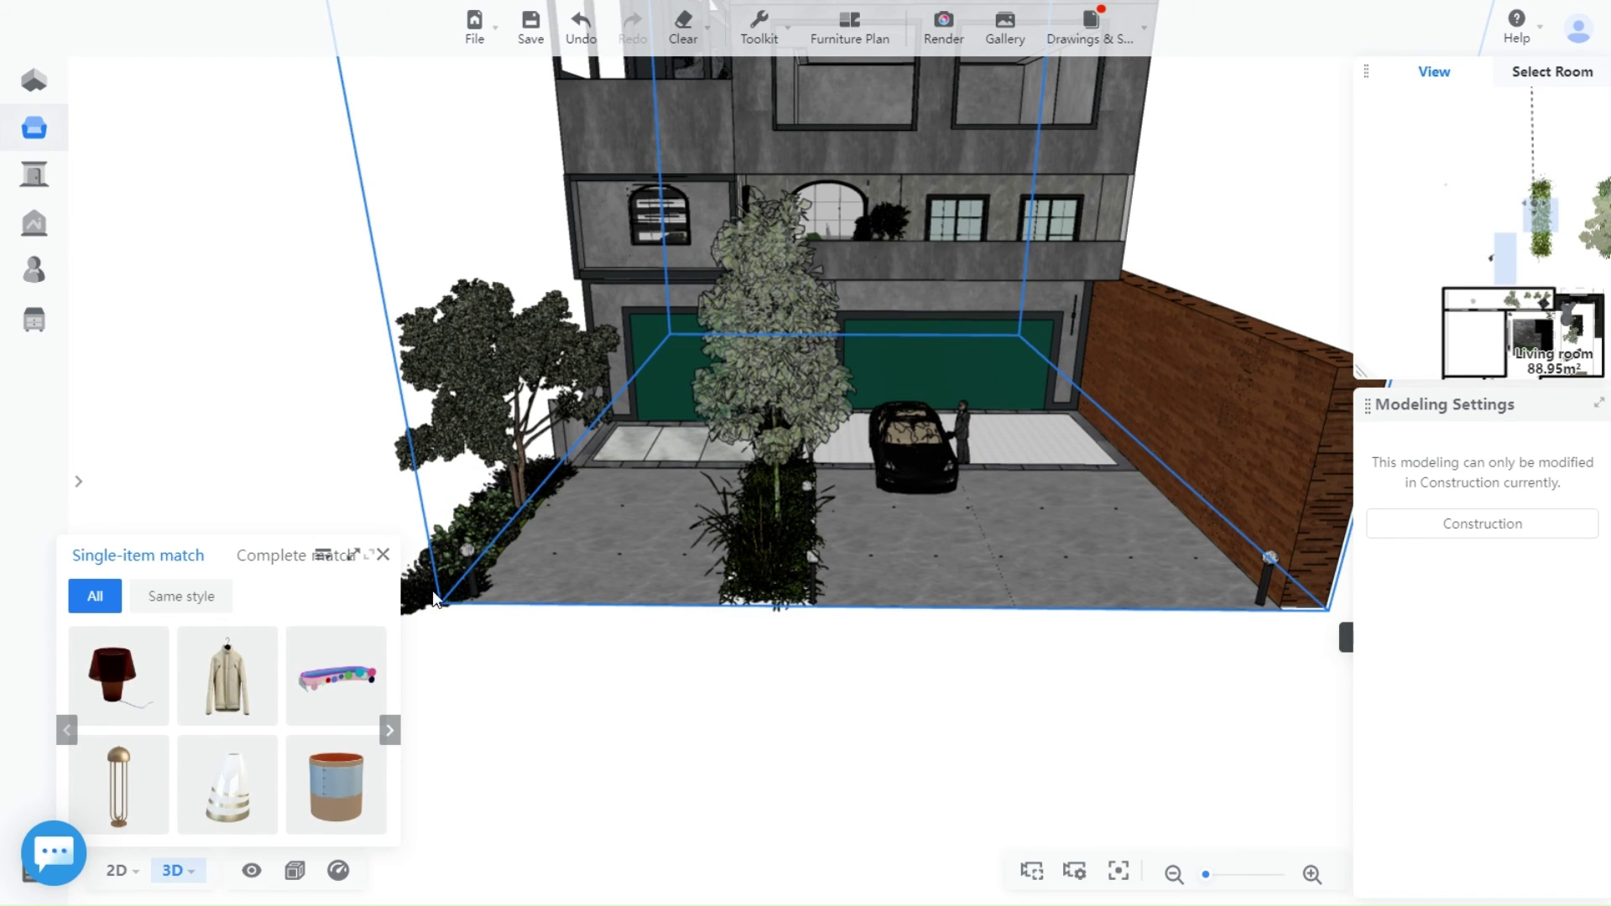
click(384, 554)
drag(671, 753, 802, 770)
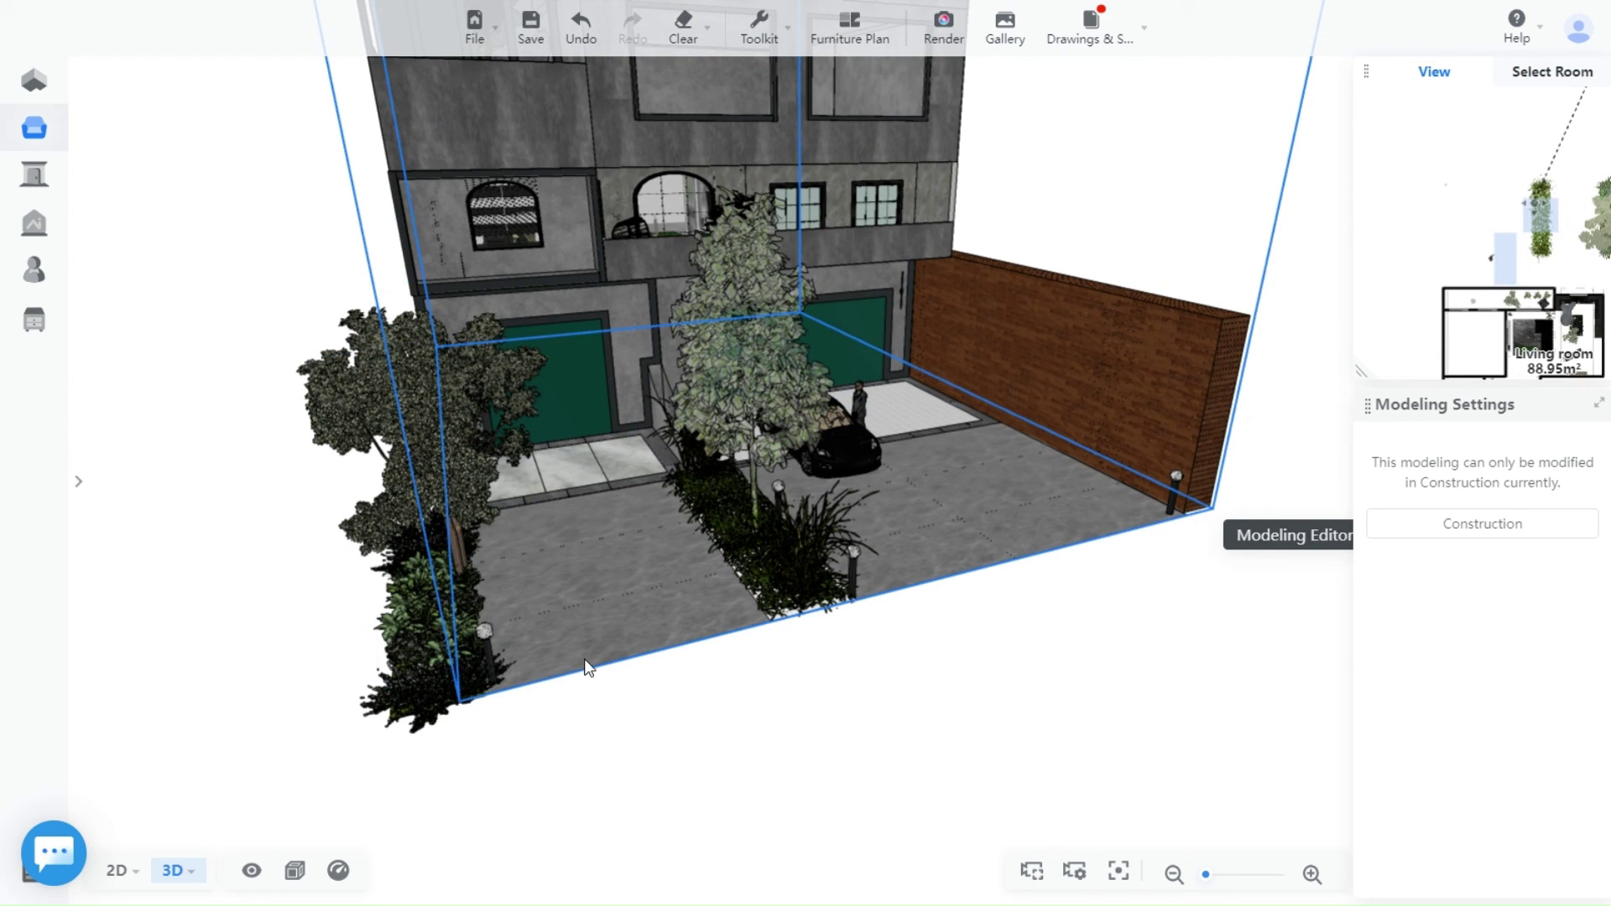
scroll(827, 496, down, 5)
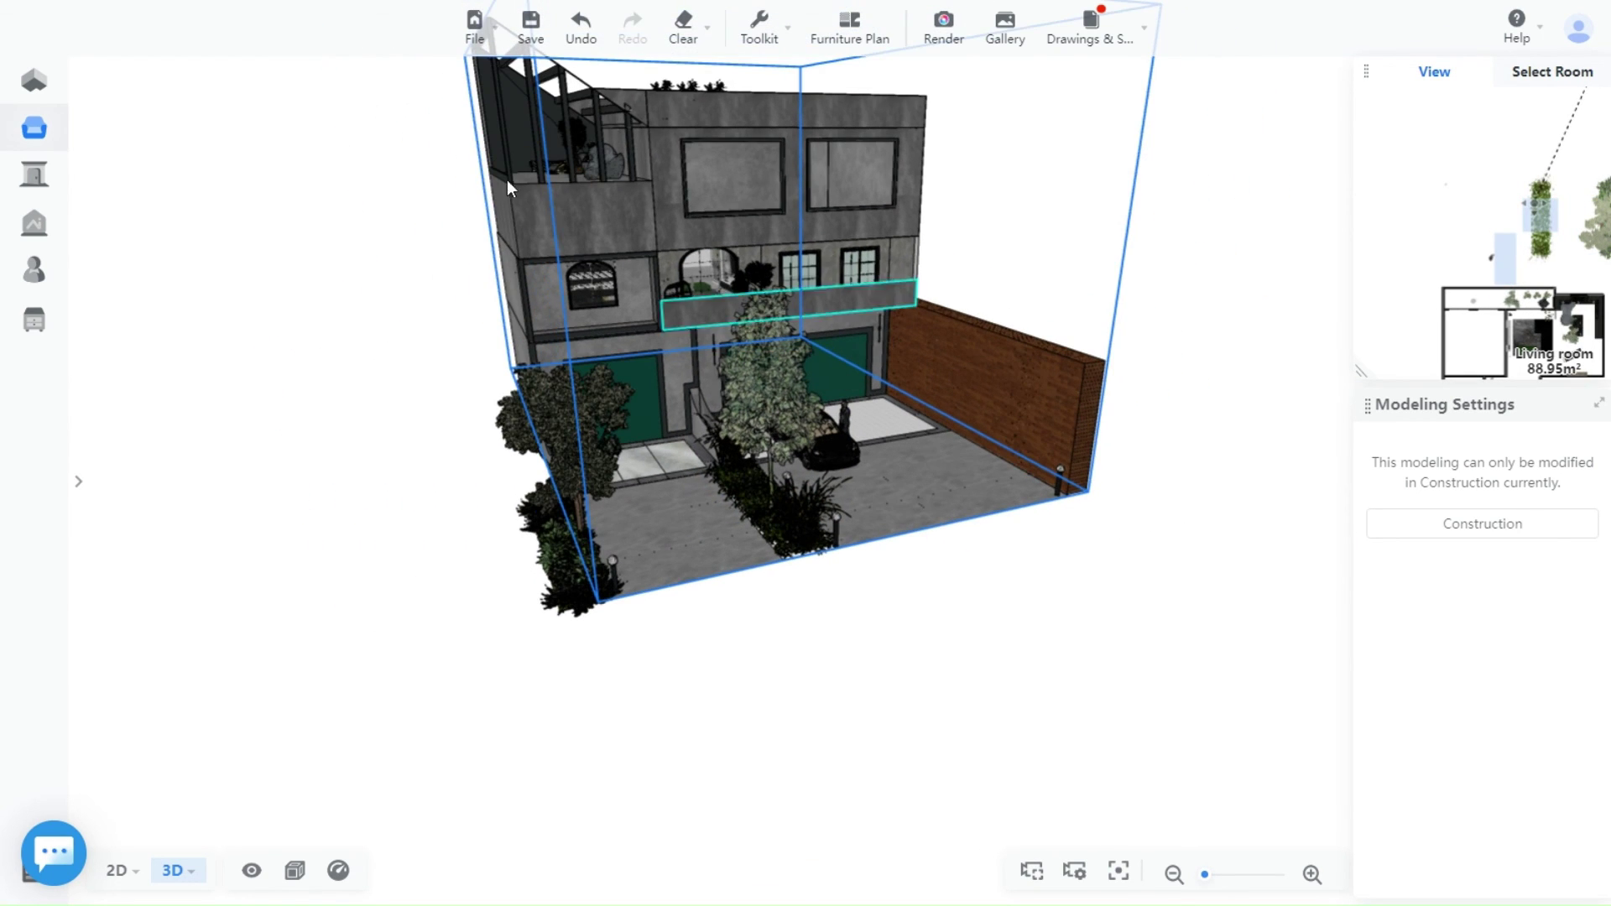
drag(454, 400, 370, 381)
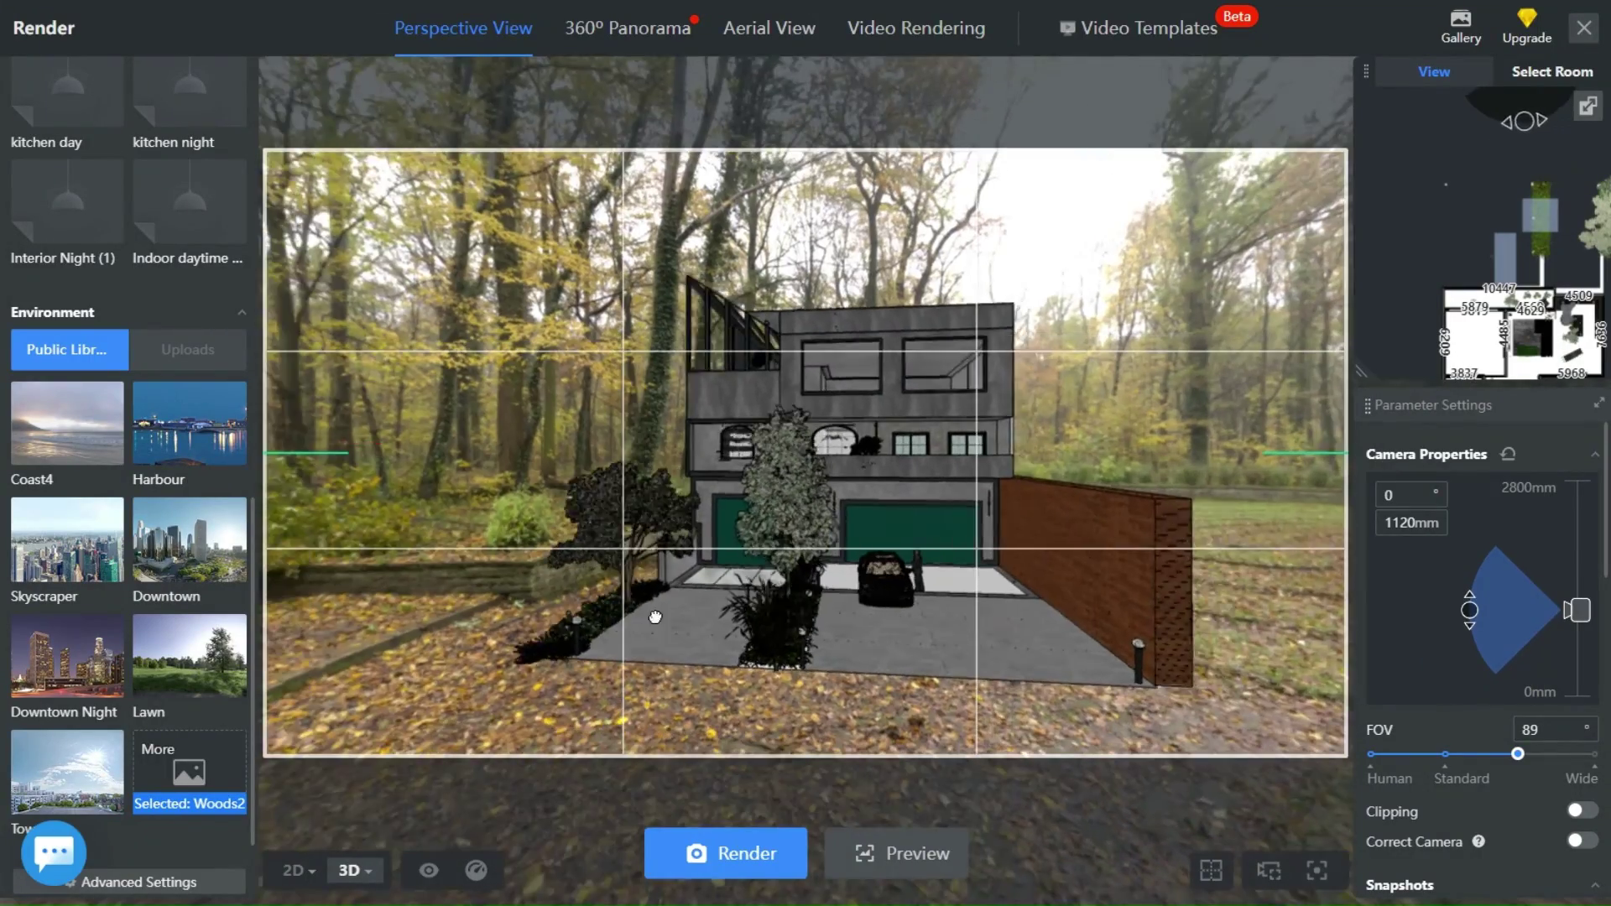
Frame the front facade and driveway in the perspective render view with the camera height lowered to 112 mm.
scroll(870, 579, up, 3)
drag(656, 618, 906, 587)
scroll(907, 587, down, 3)
drag(1580, 611, 1579, 688)
scroll(996, 690, up, 3)
drag(996, 691, 819, 621)
scroll(819, 621, up, 2)
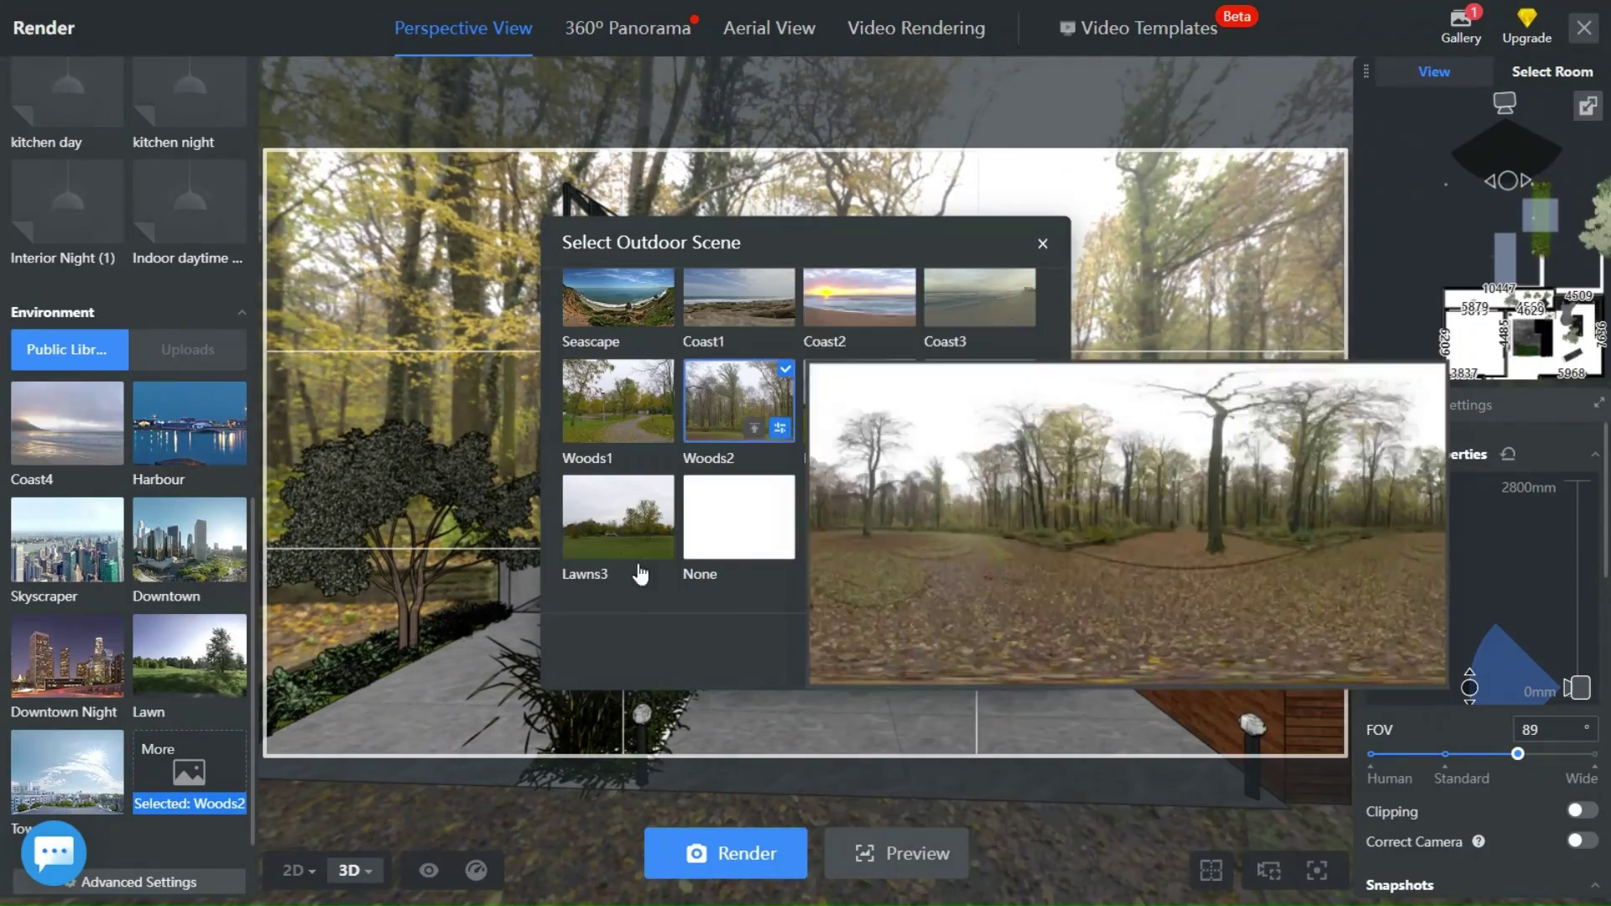
Apply the Woods2 outdoor scene with an environment brightness of 0.5.
click(741, 402)
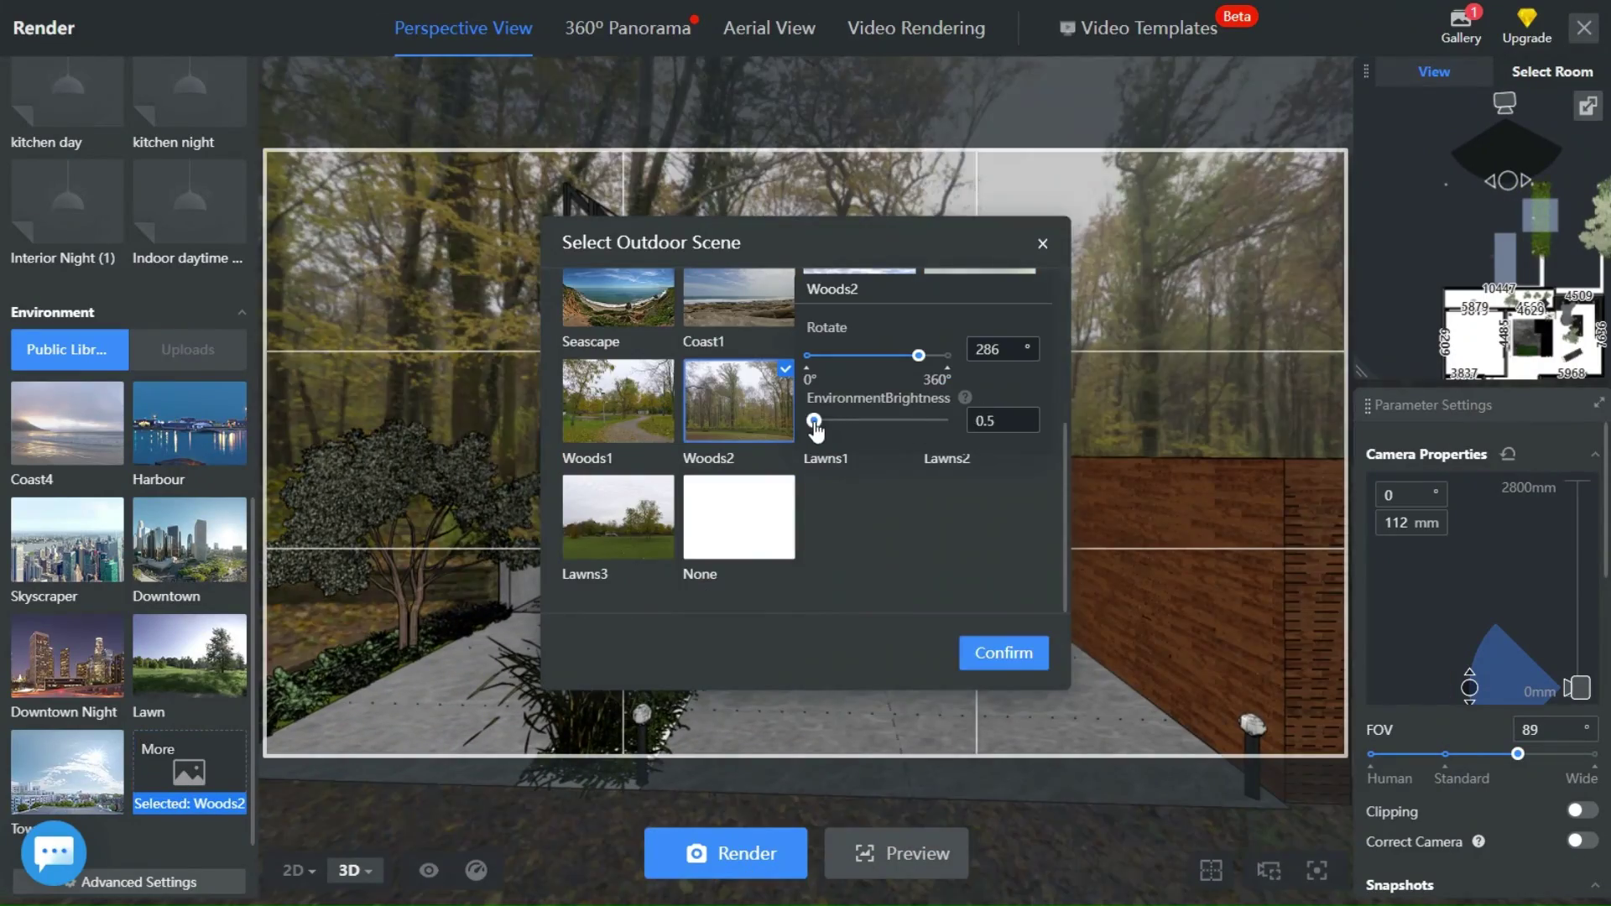
click(999, 651)
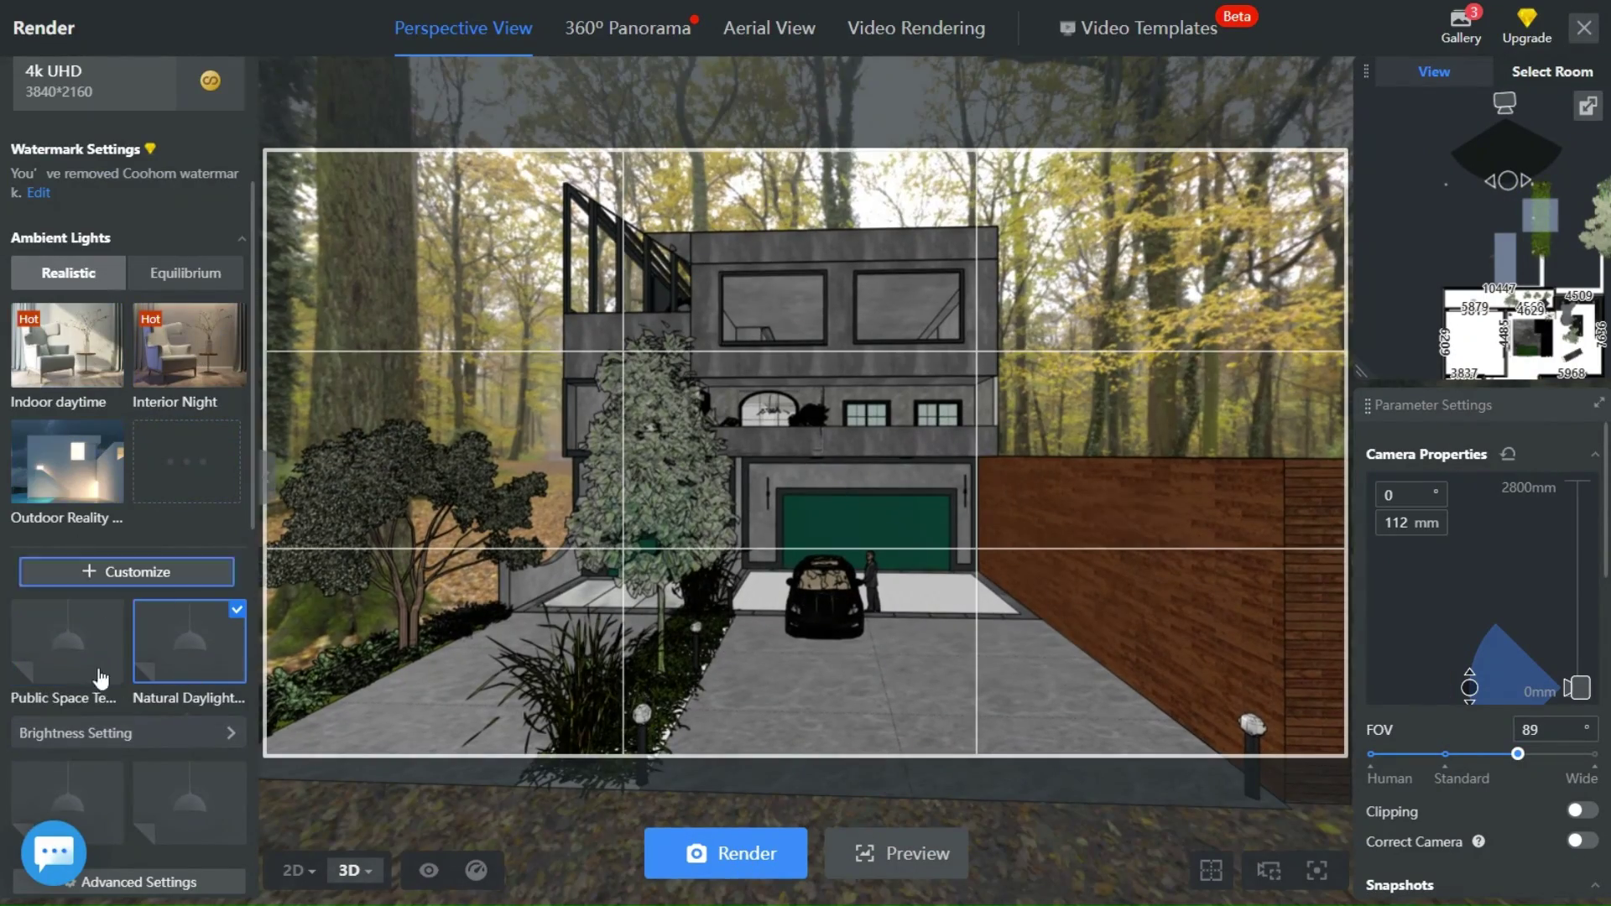
Move the unwanted 2k HD exterior renders in the gallery to the recycle bin.
click(602, 873)
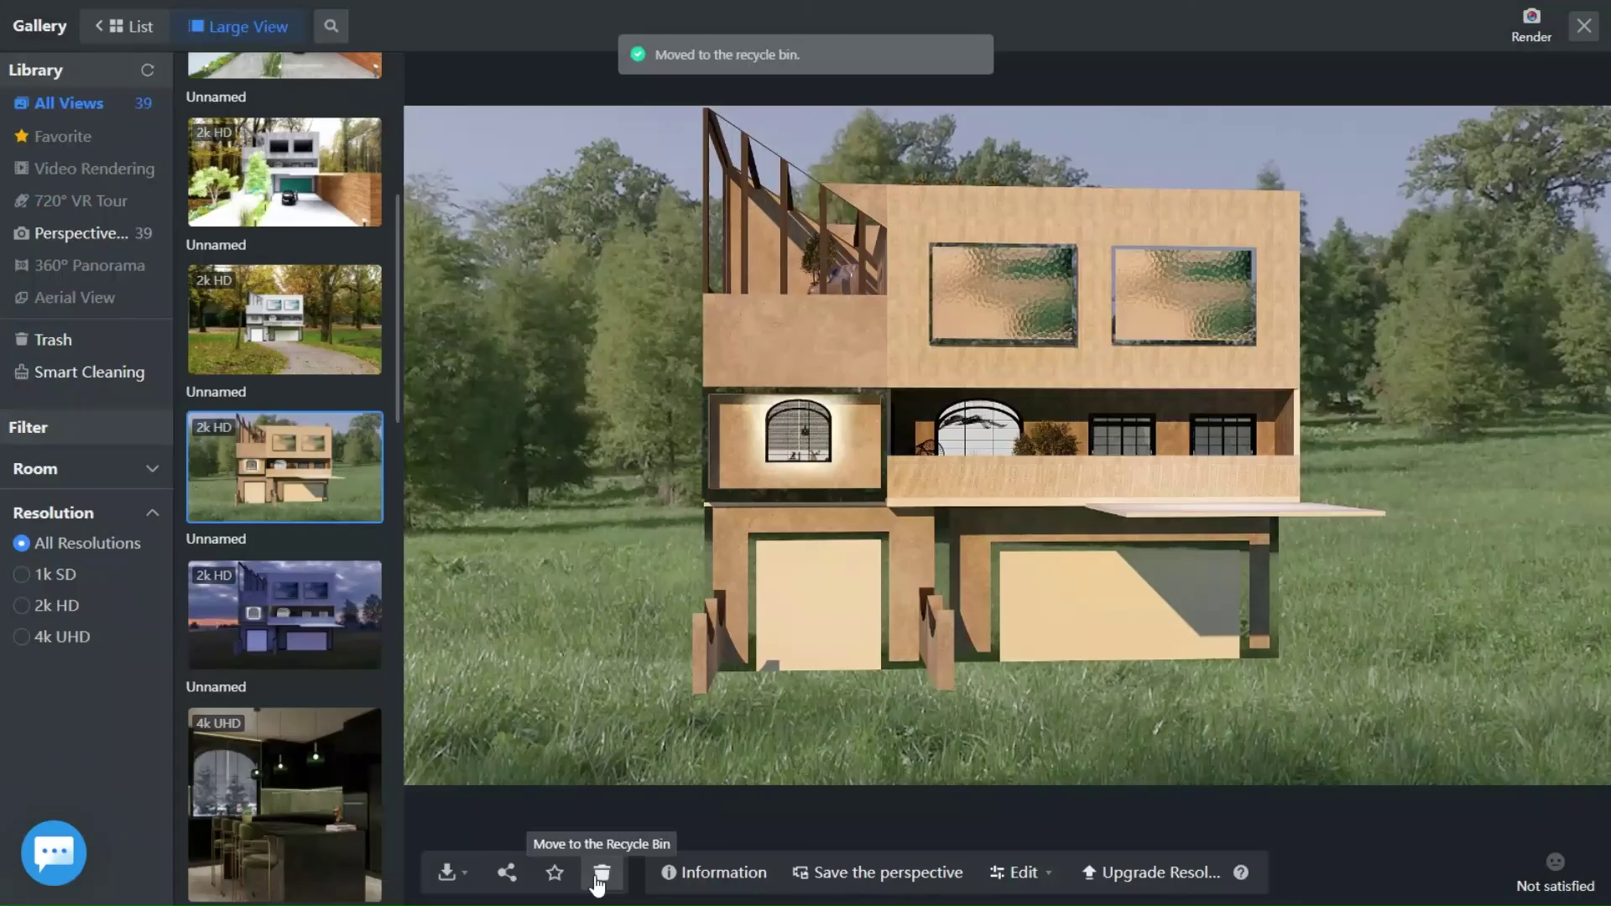
click(601, 874)
click(597, 868)
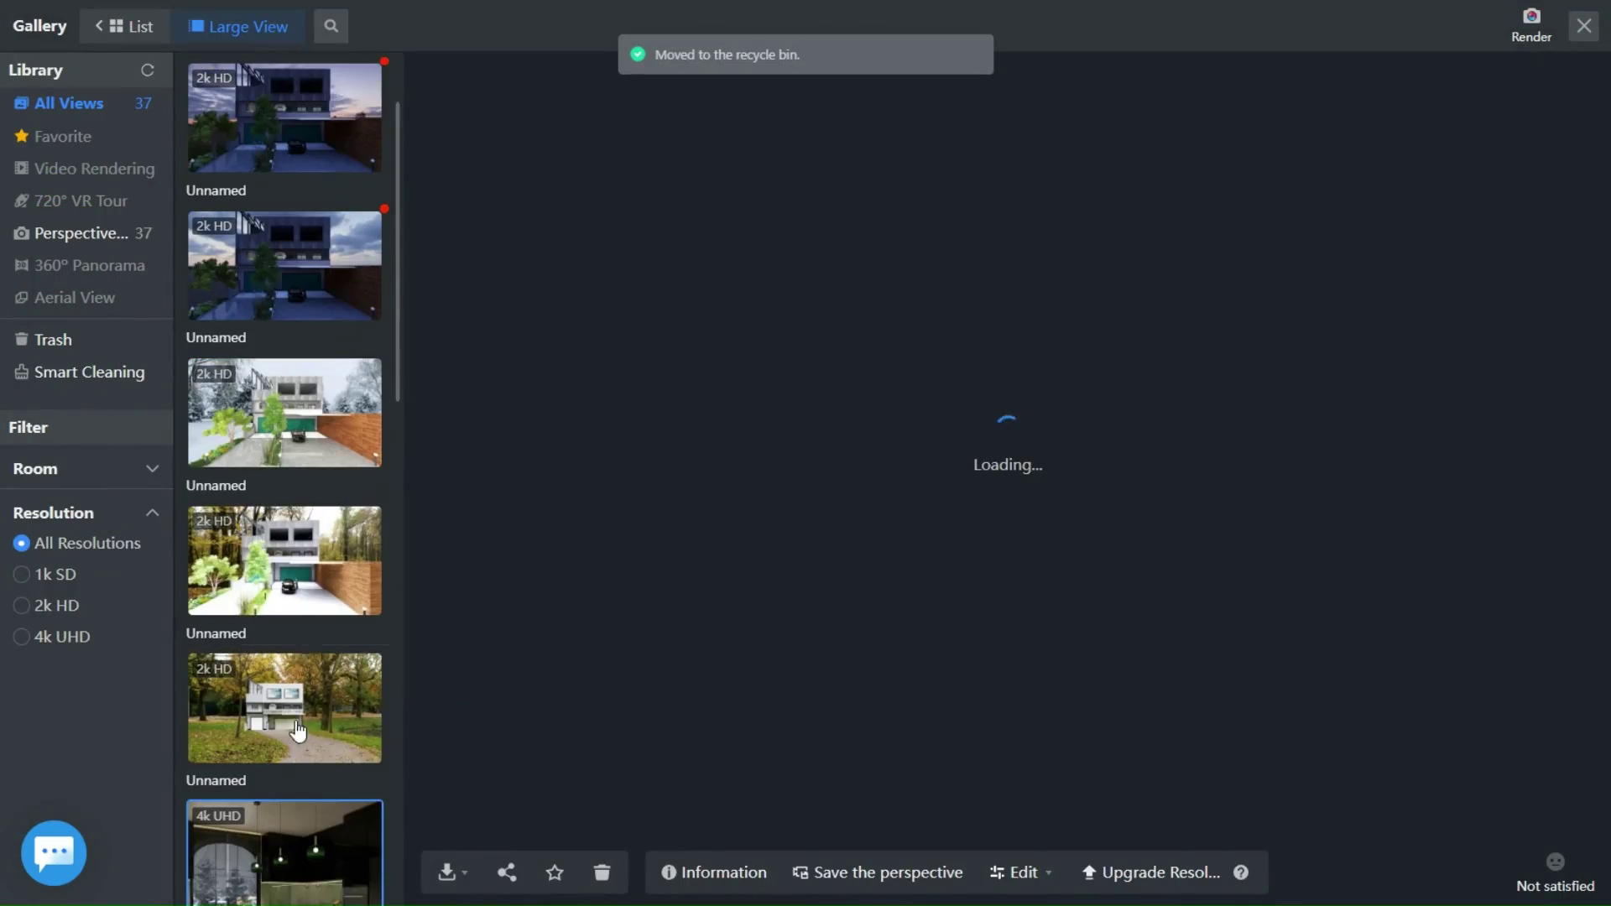
click(604, 870)
Examine the snowy daylight render and the two dusk renders of the house up close.
click(315, 348)
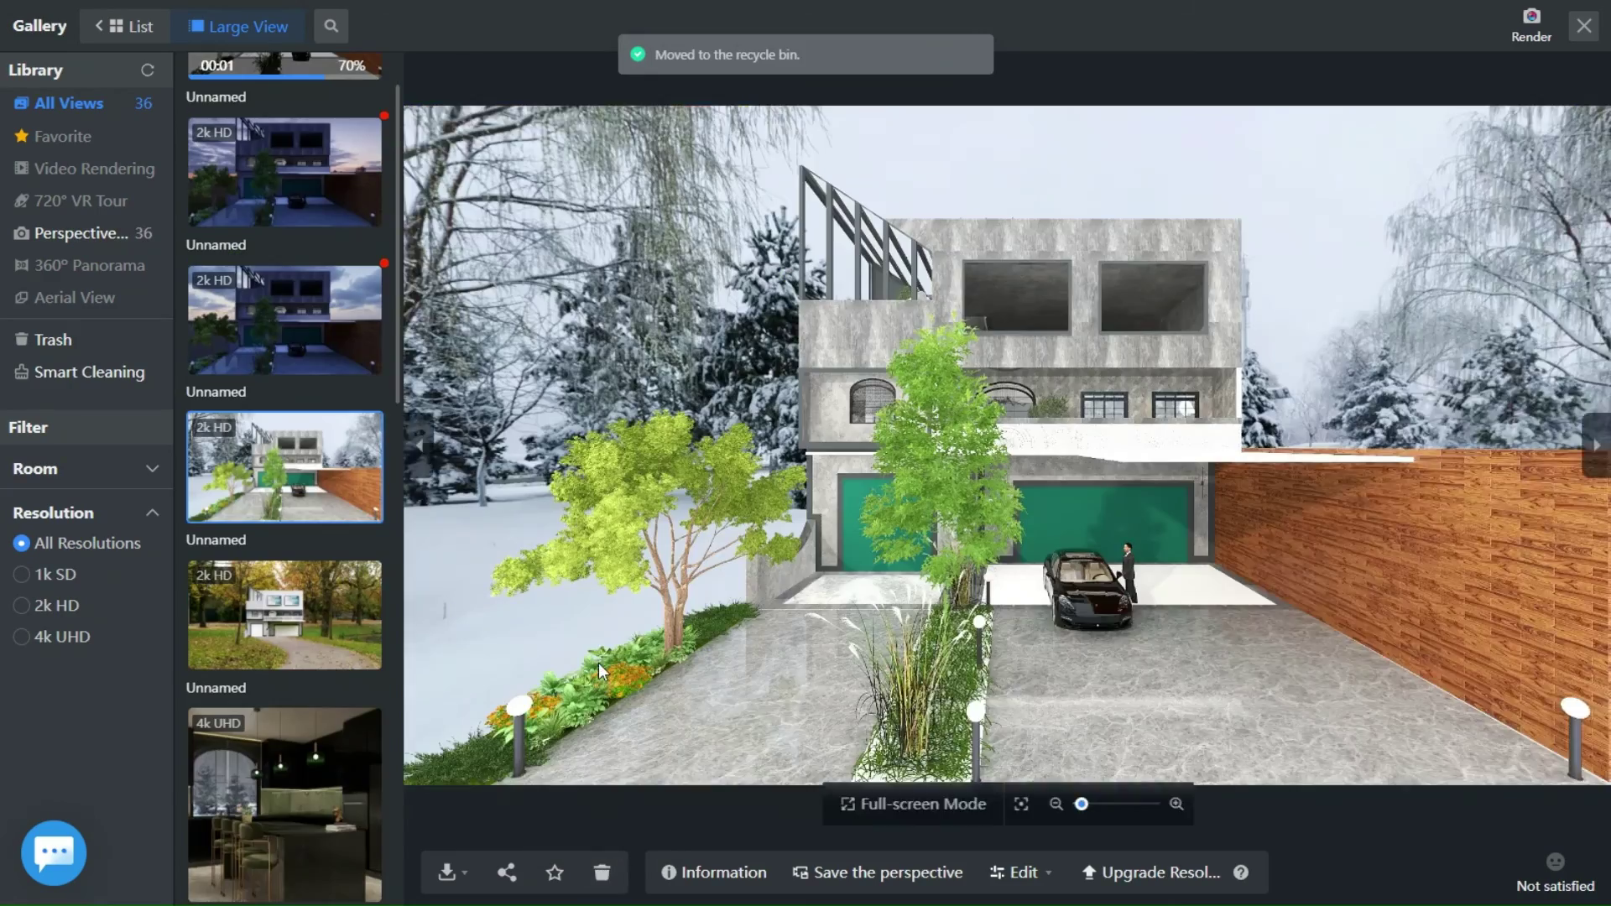
scroll(679, 629, up, 4)
scroll(1191, 520, down, 2)
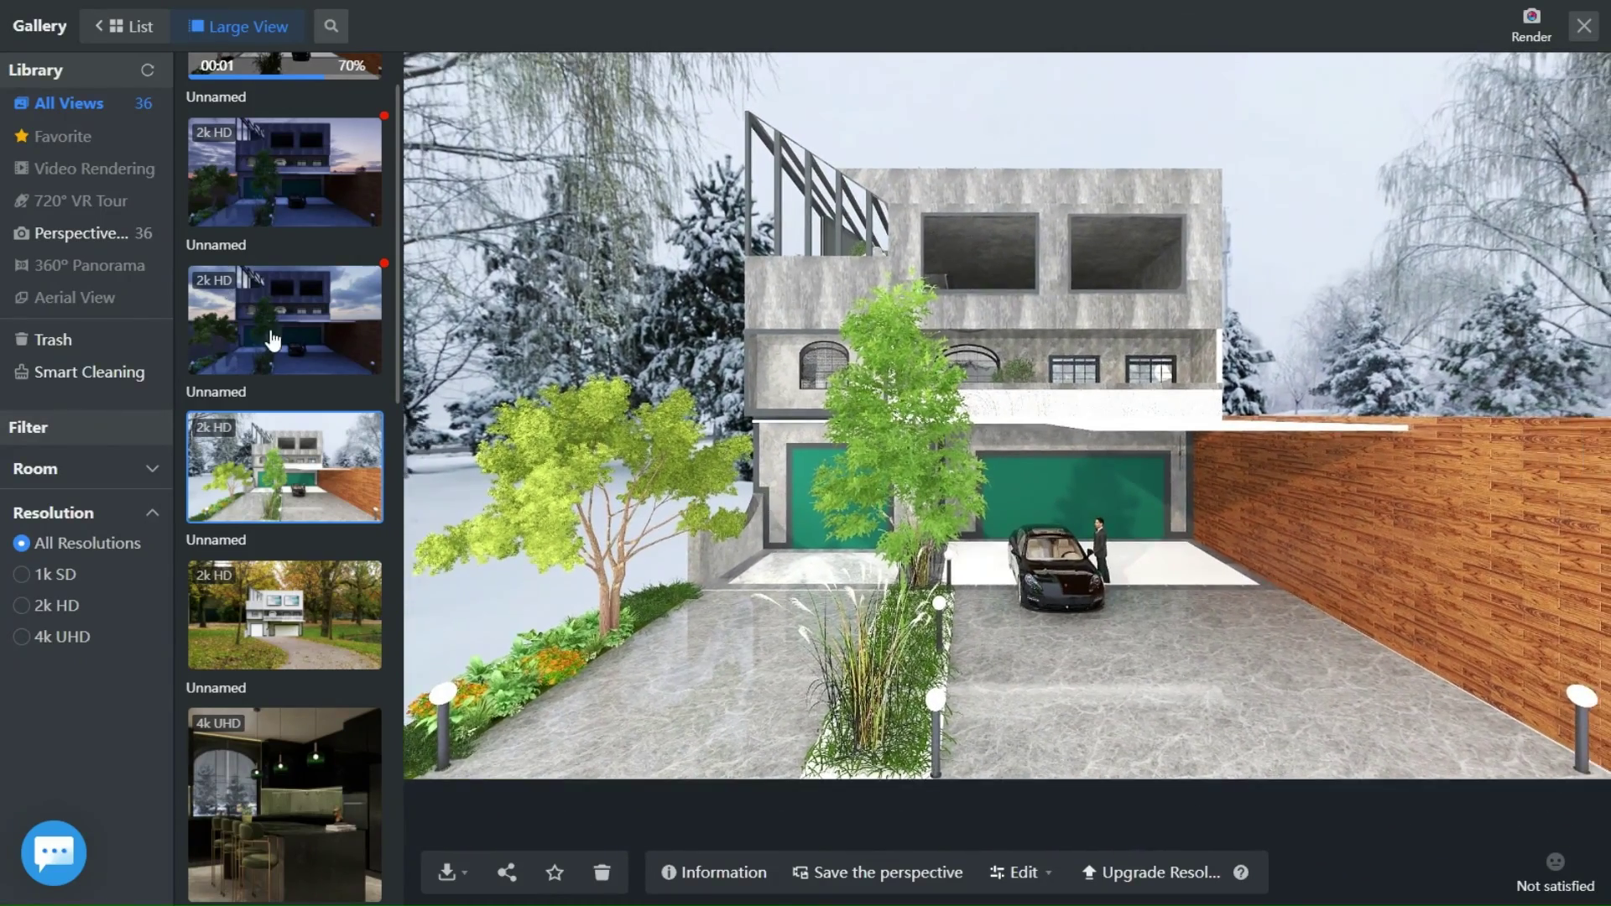
click(273, 340)
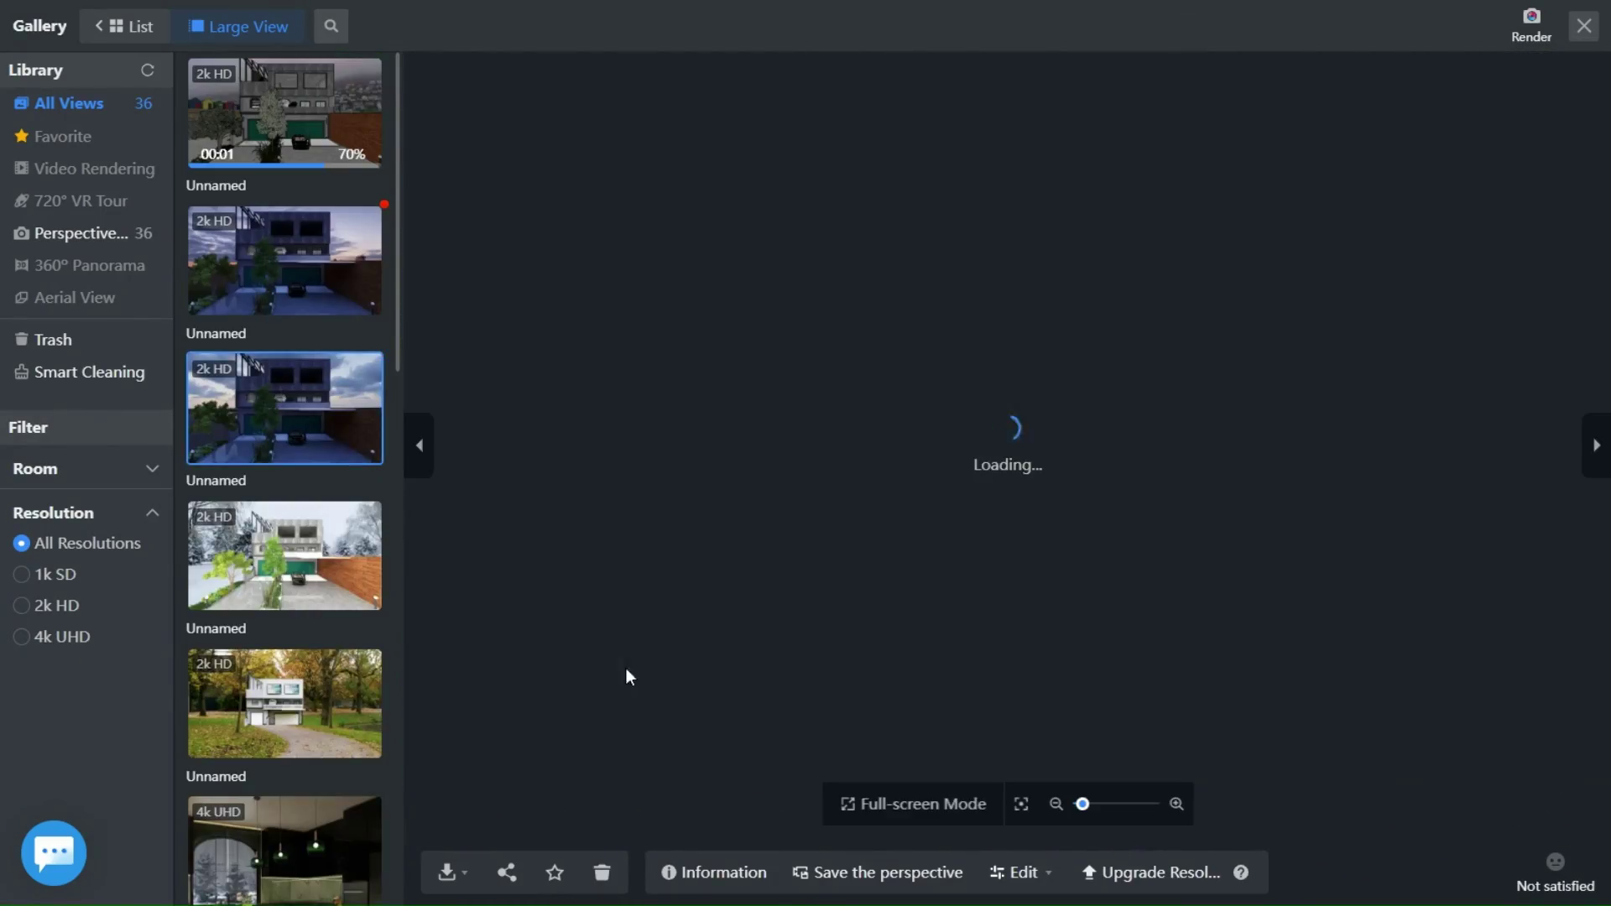
click(320, 275)
scroll(871, 409, up, 2)
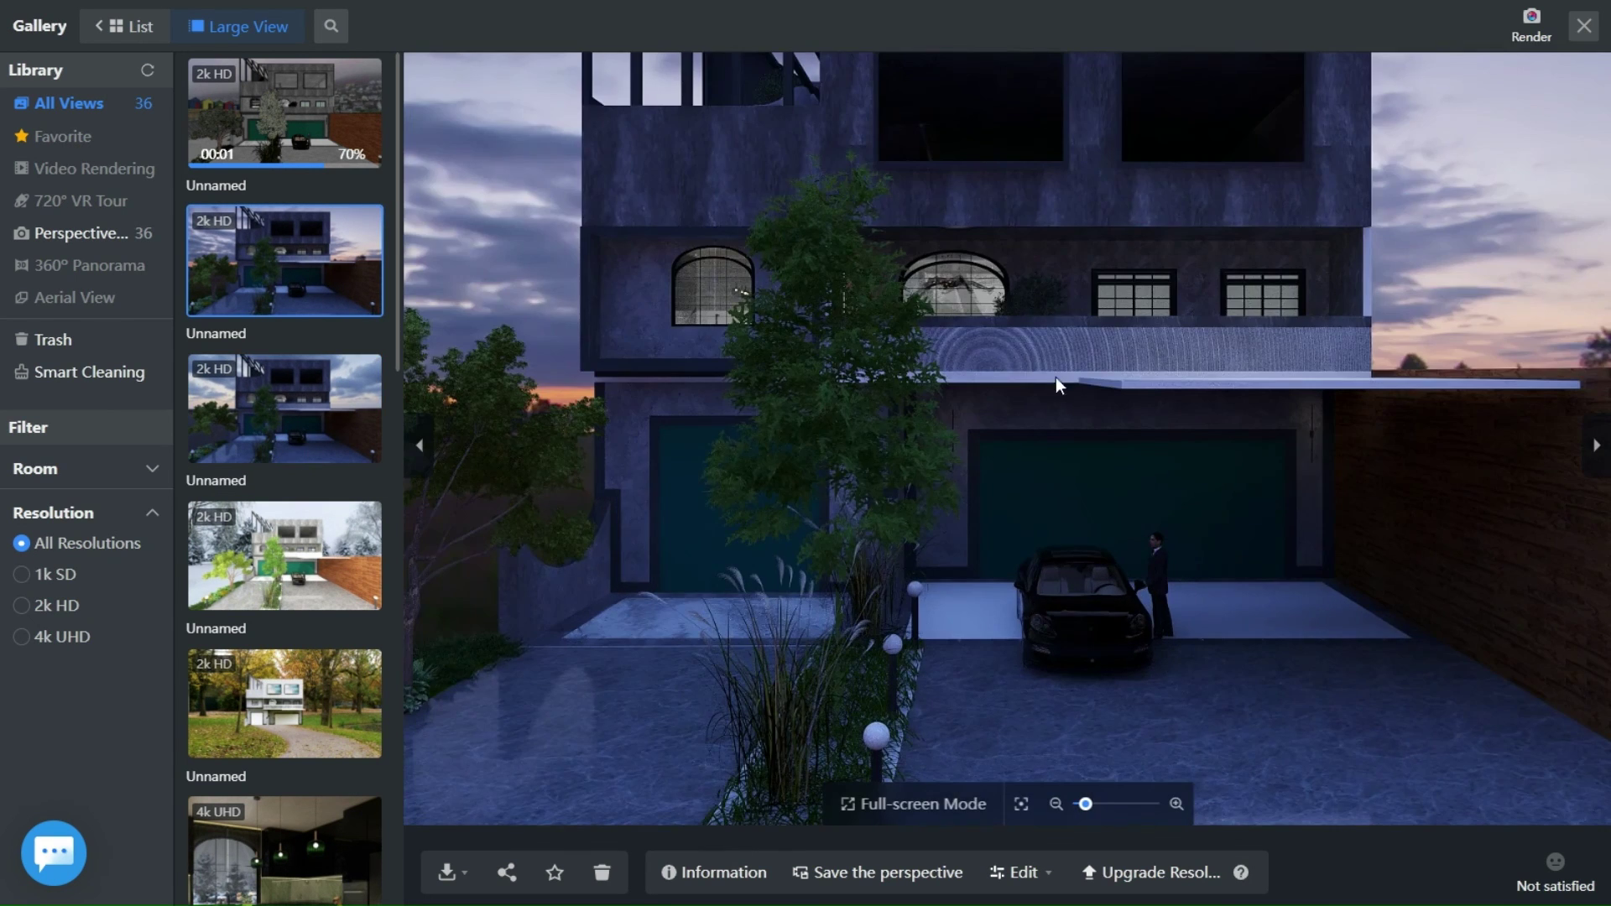
scroll(1326, 453, down, 3)
right_drag(1303, 570, 1201, 565)
click(1361, 299)
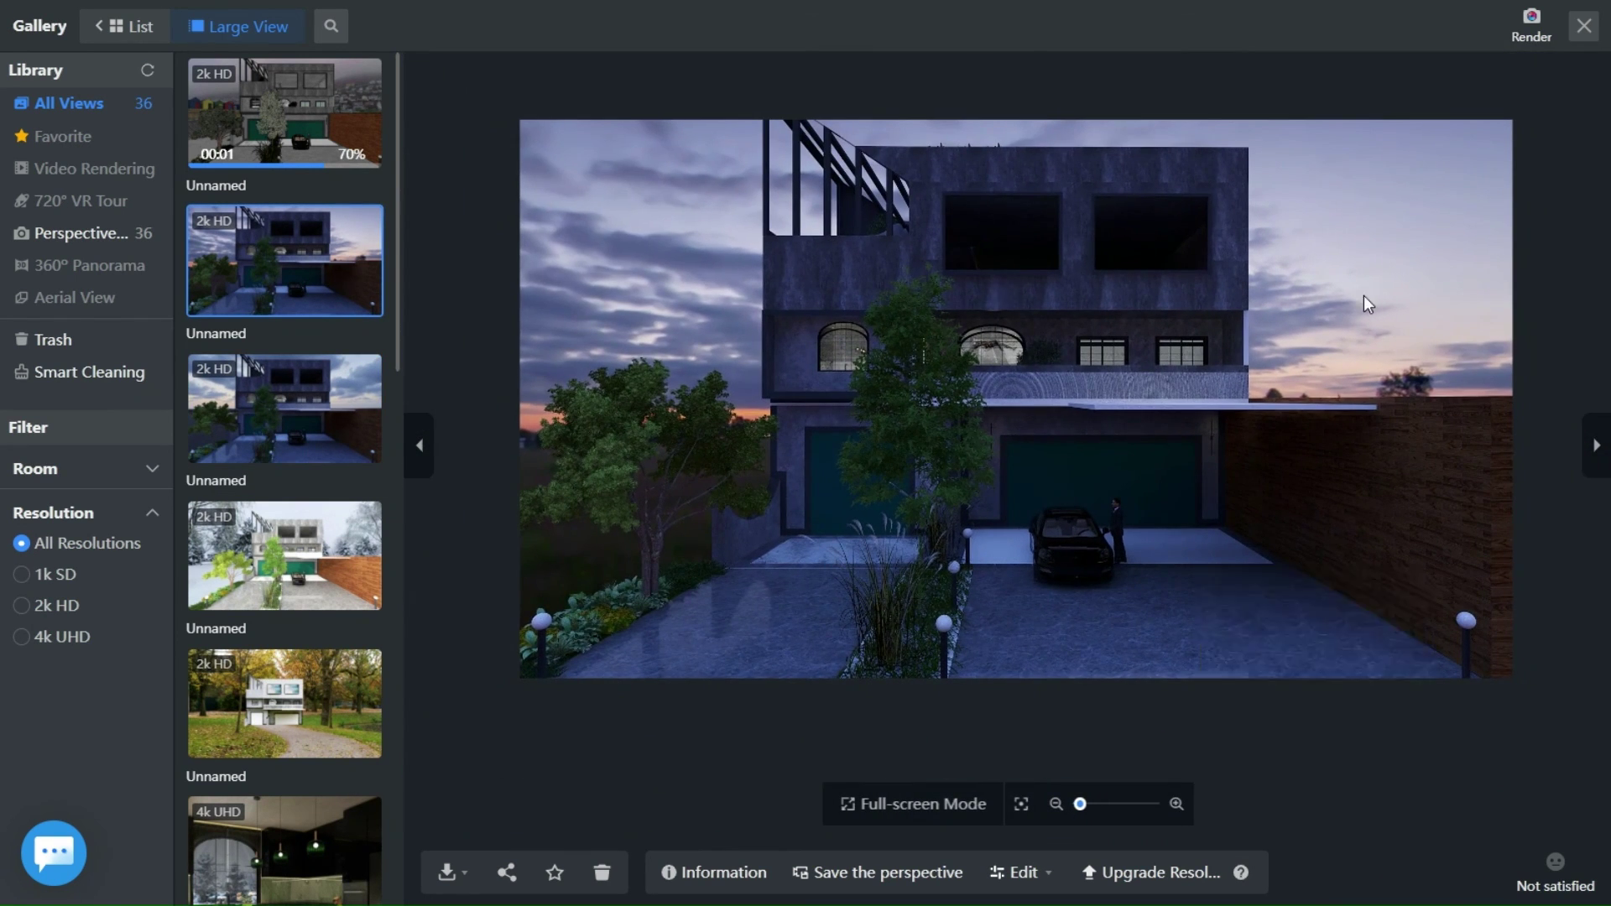
Move the rejected dusk render of the house to the recycle bin.
click(304, 132)
click(288, 299)
click(601, 873)
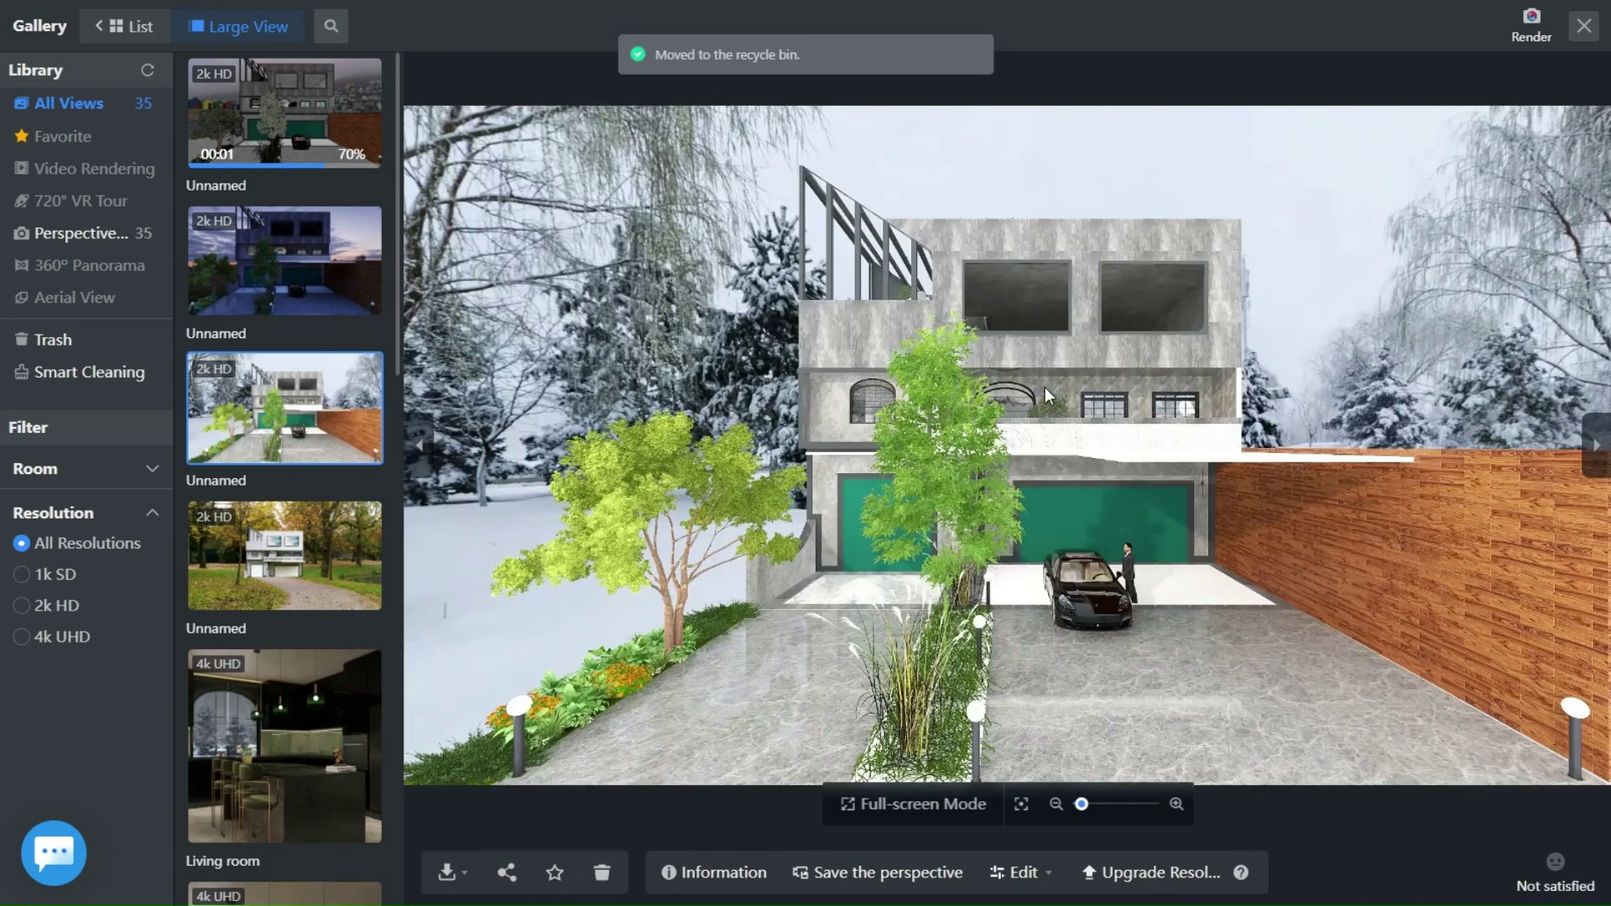
Compare the snowy and remaining dusk renders, and open the newest 2k HD exterior render.
scroll(643, 297, up, 2)
scroll(530, 391, down, 2)
right_click(634, 591)
key(Escape)
scroll(622, 589, down, 1)
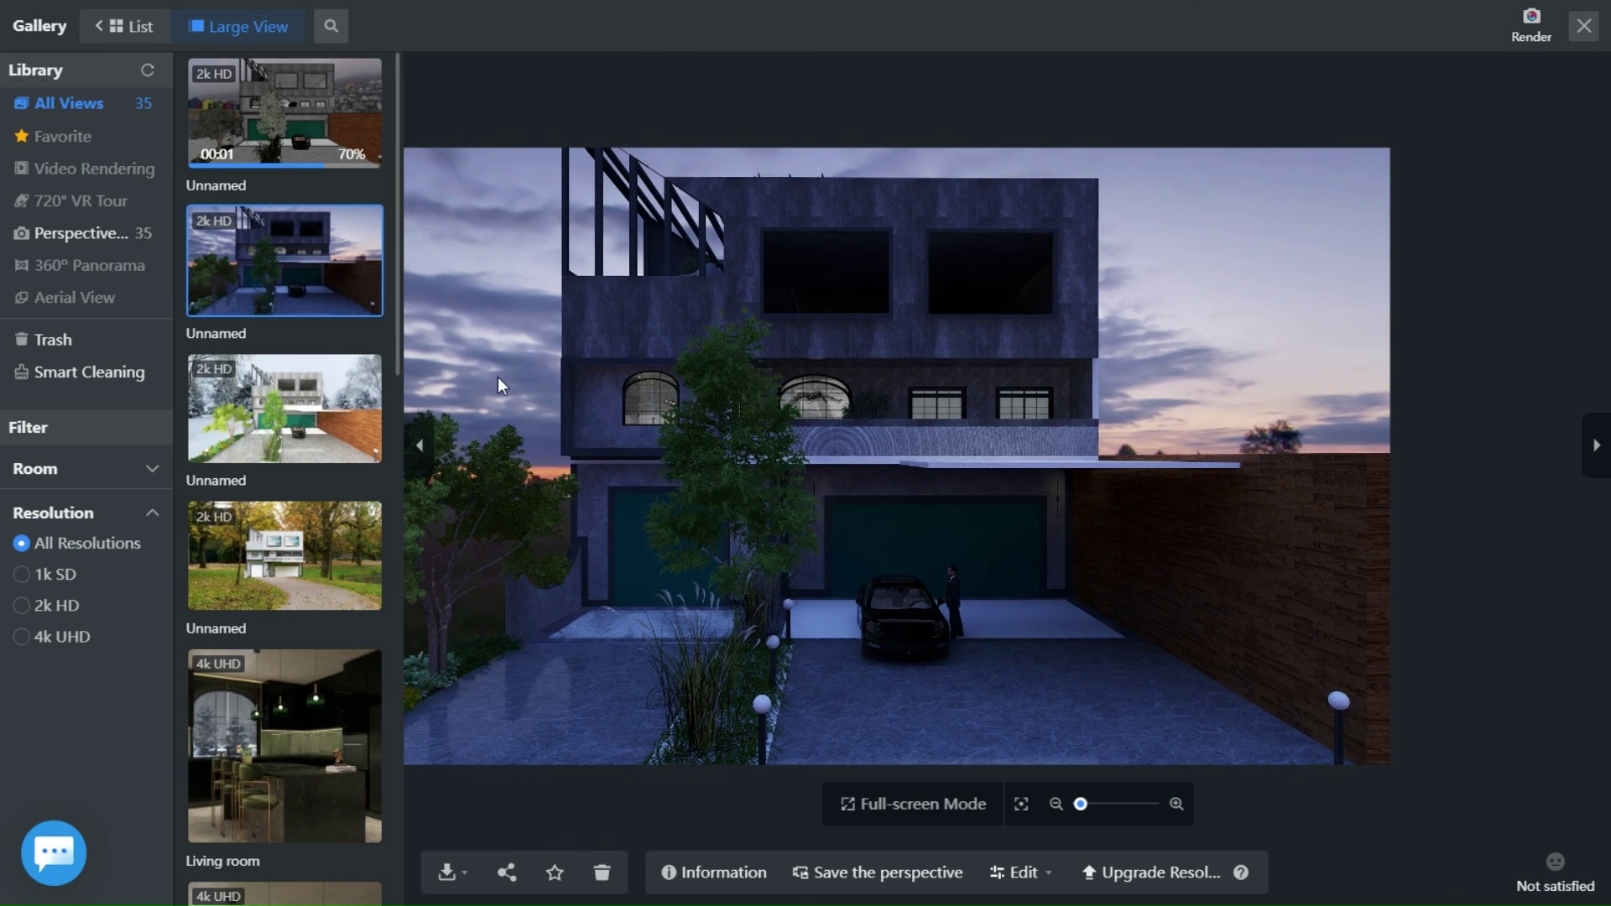
scroll(301, 435, down, 3)
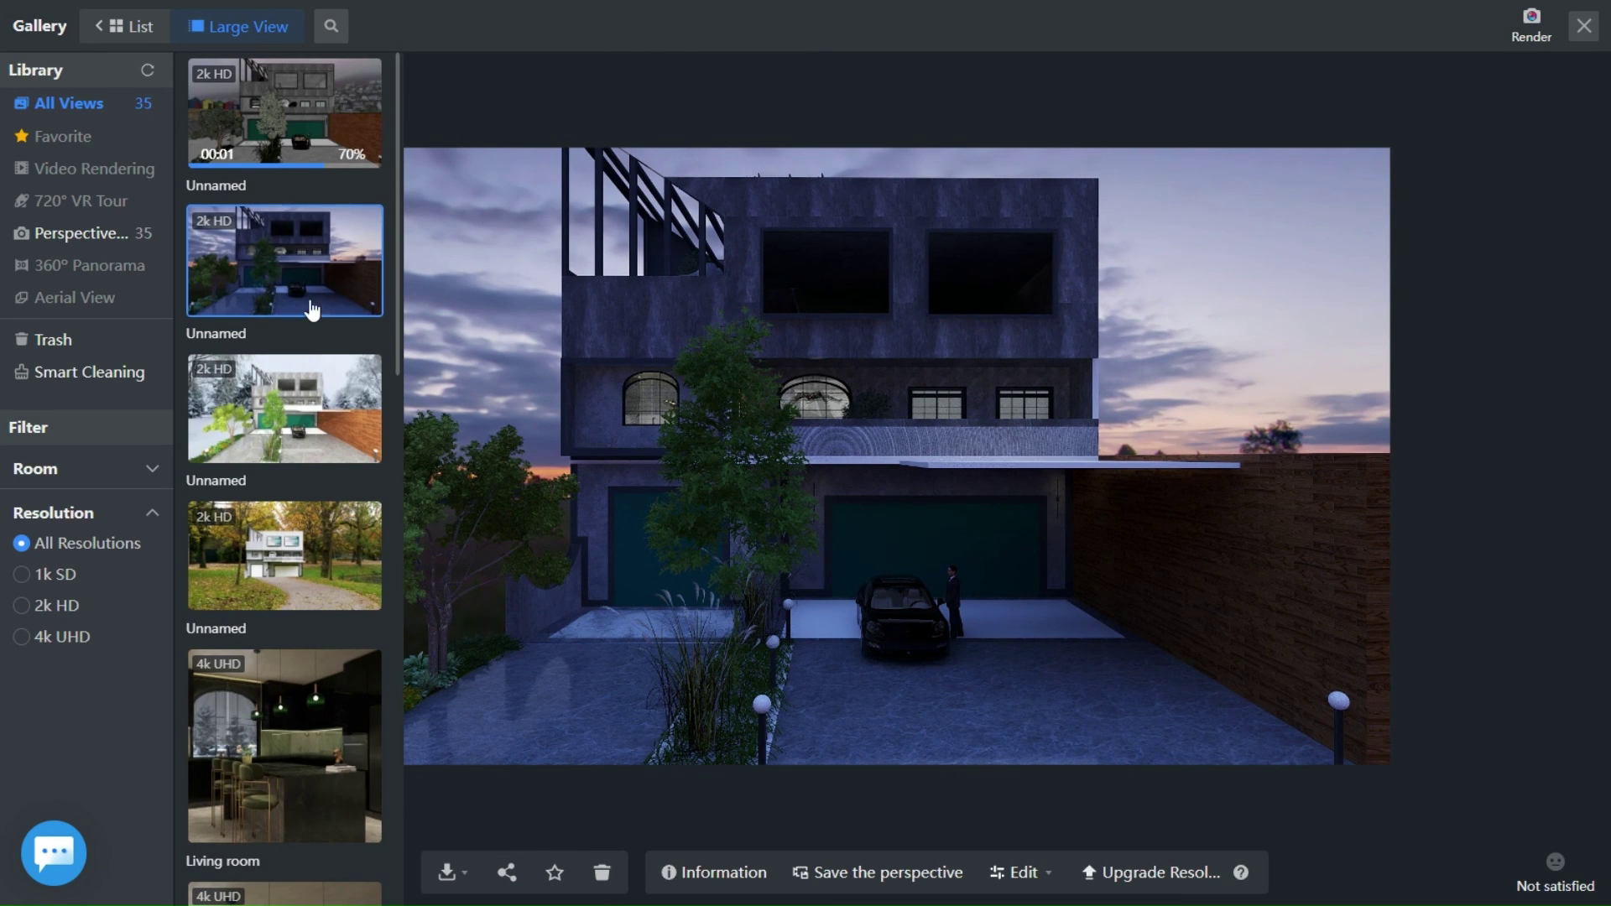
click(307, 151)
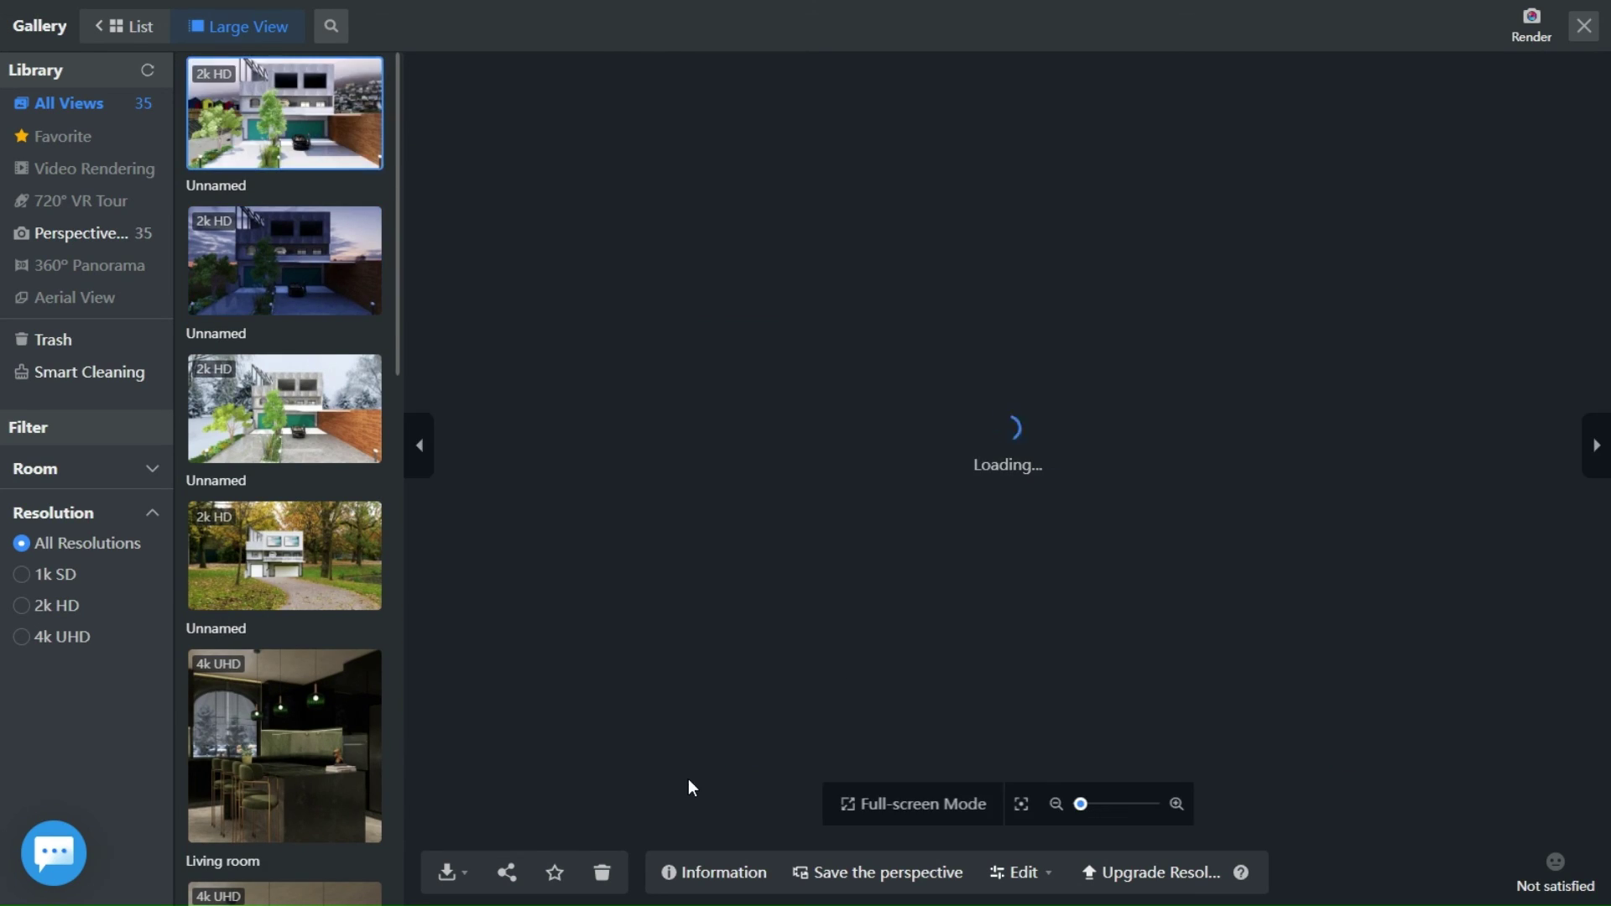